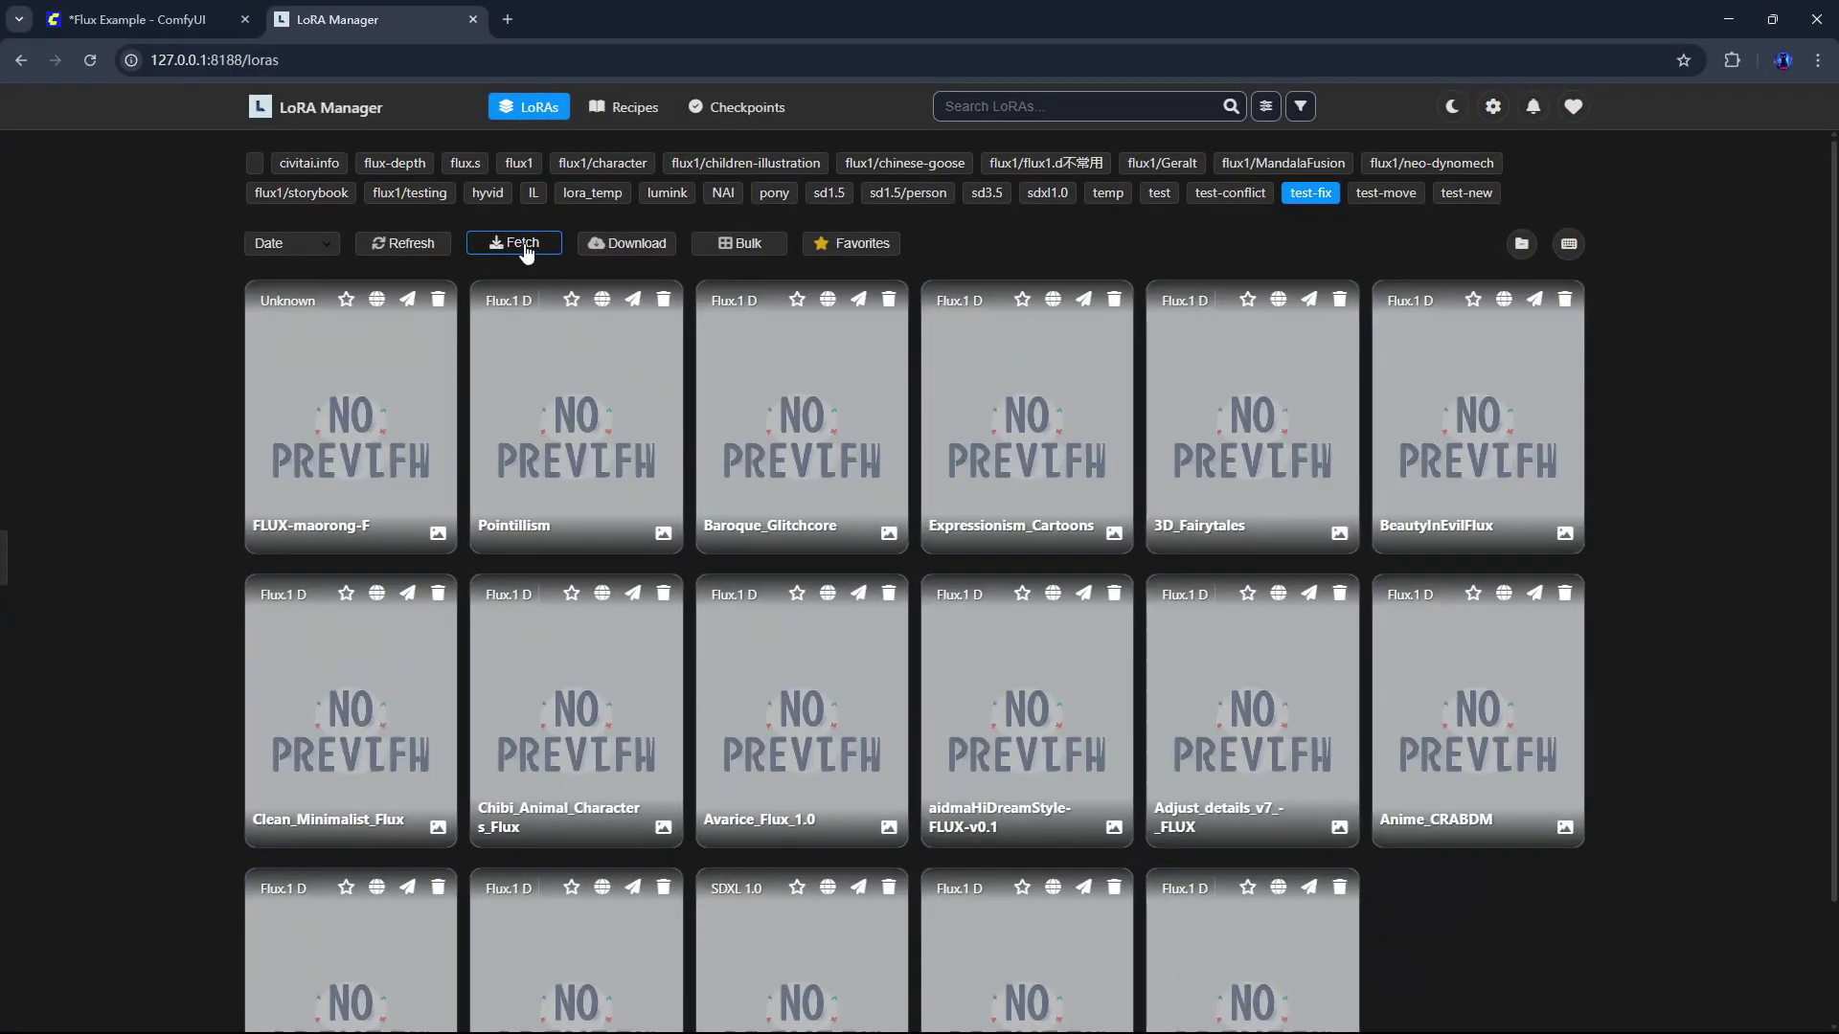
Step: Fetch LoRA metadata, then send Plush material, Pointillism and Baroque Glitchcore LoRAs to the workflow
{"action": "left_click", "coordinate": [525, 246]}
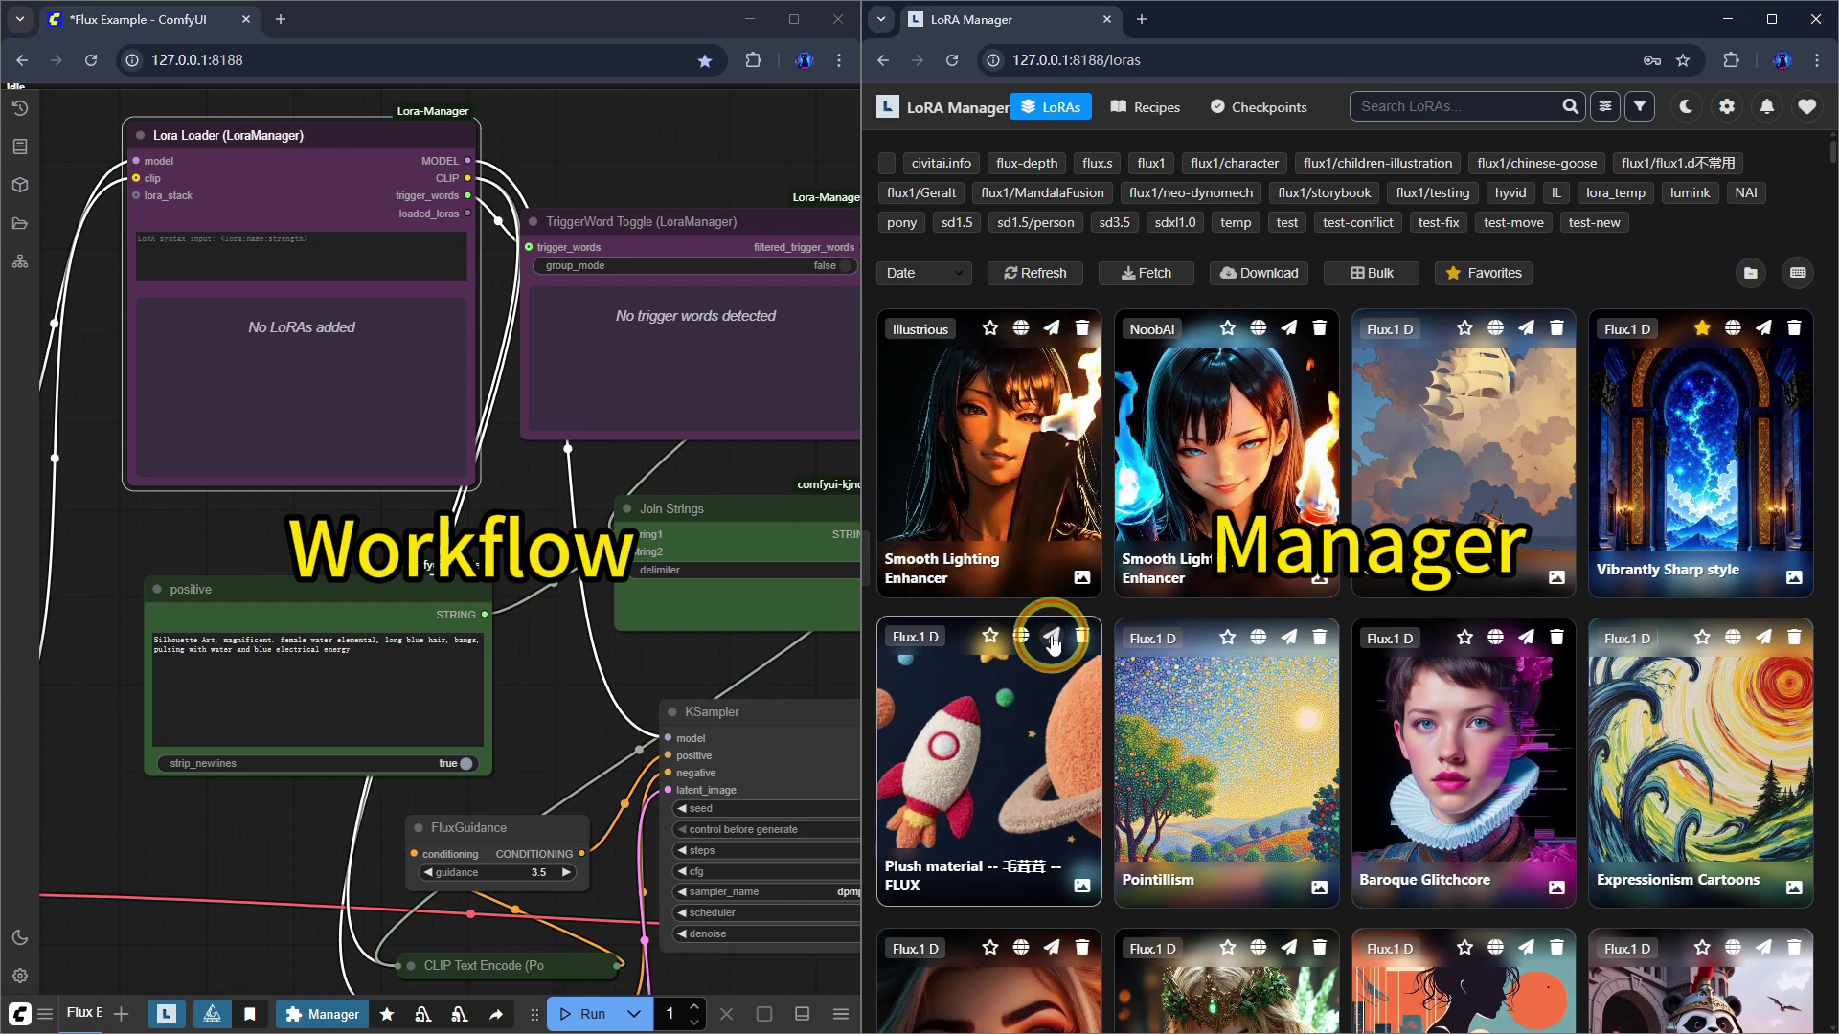
{"action": "left_click", "coordinate": [1052, 639]}
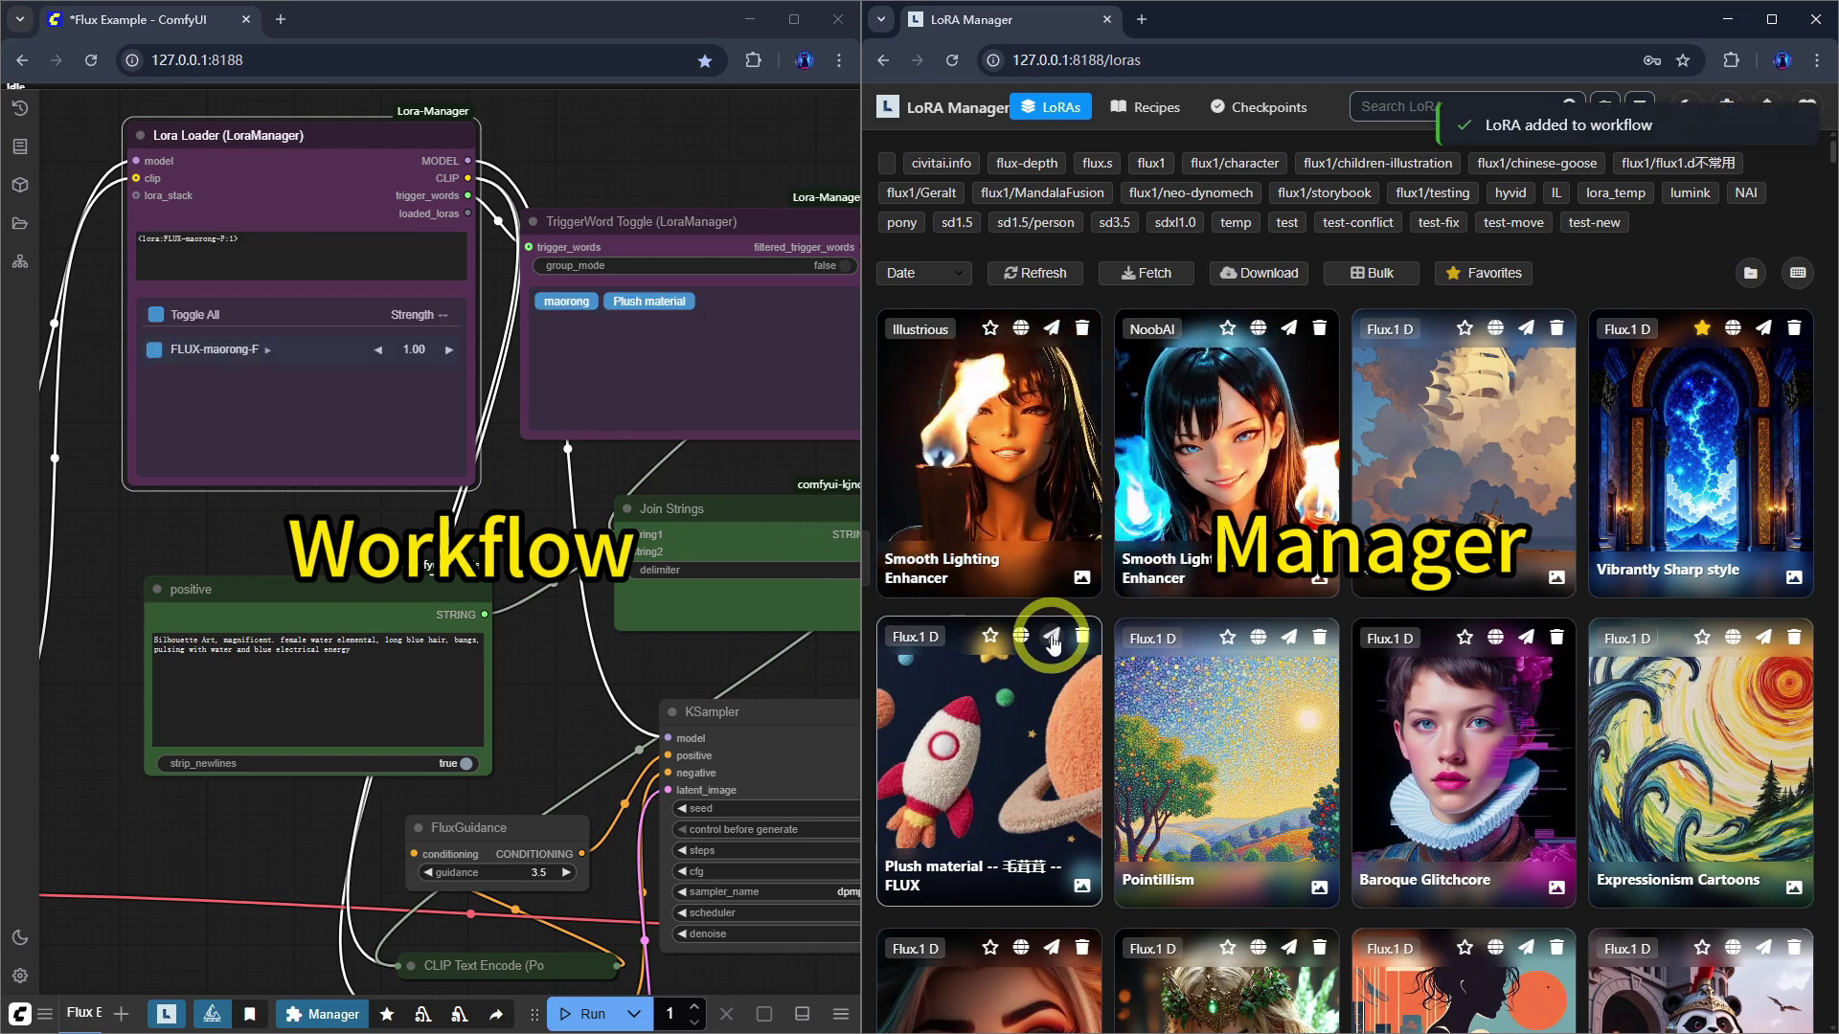
{"action": "left_click", "coordinate": [1289, 637]}
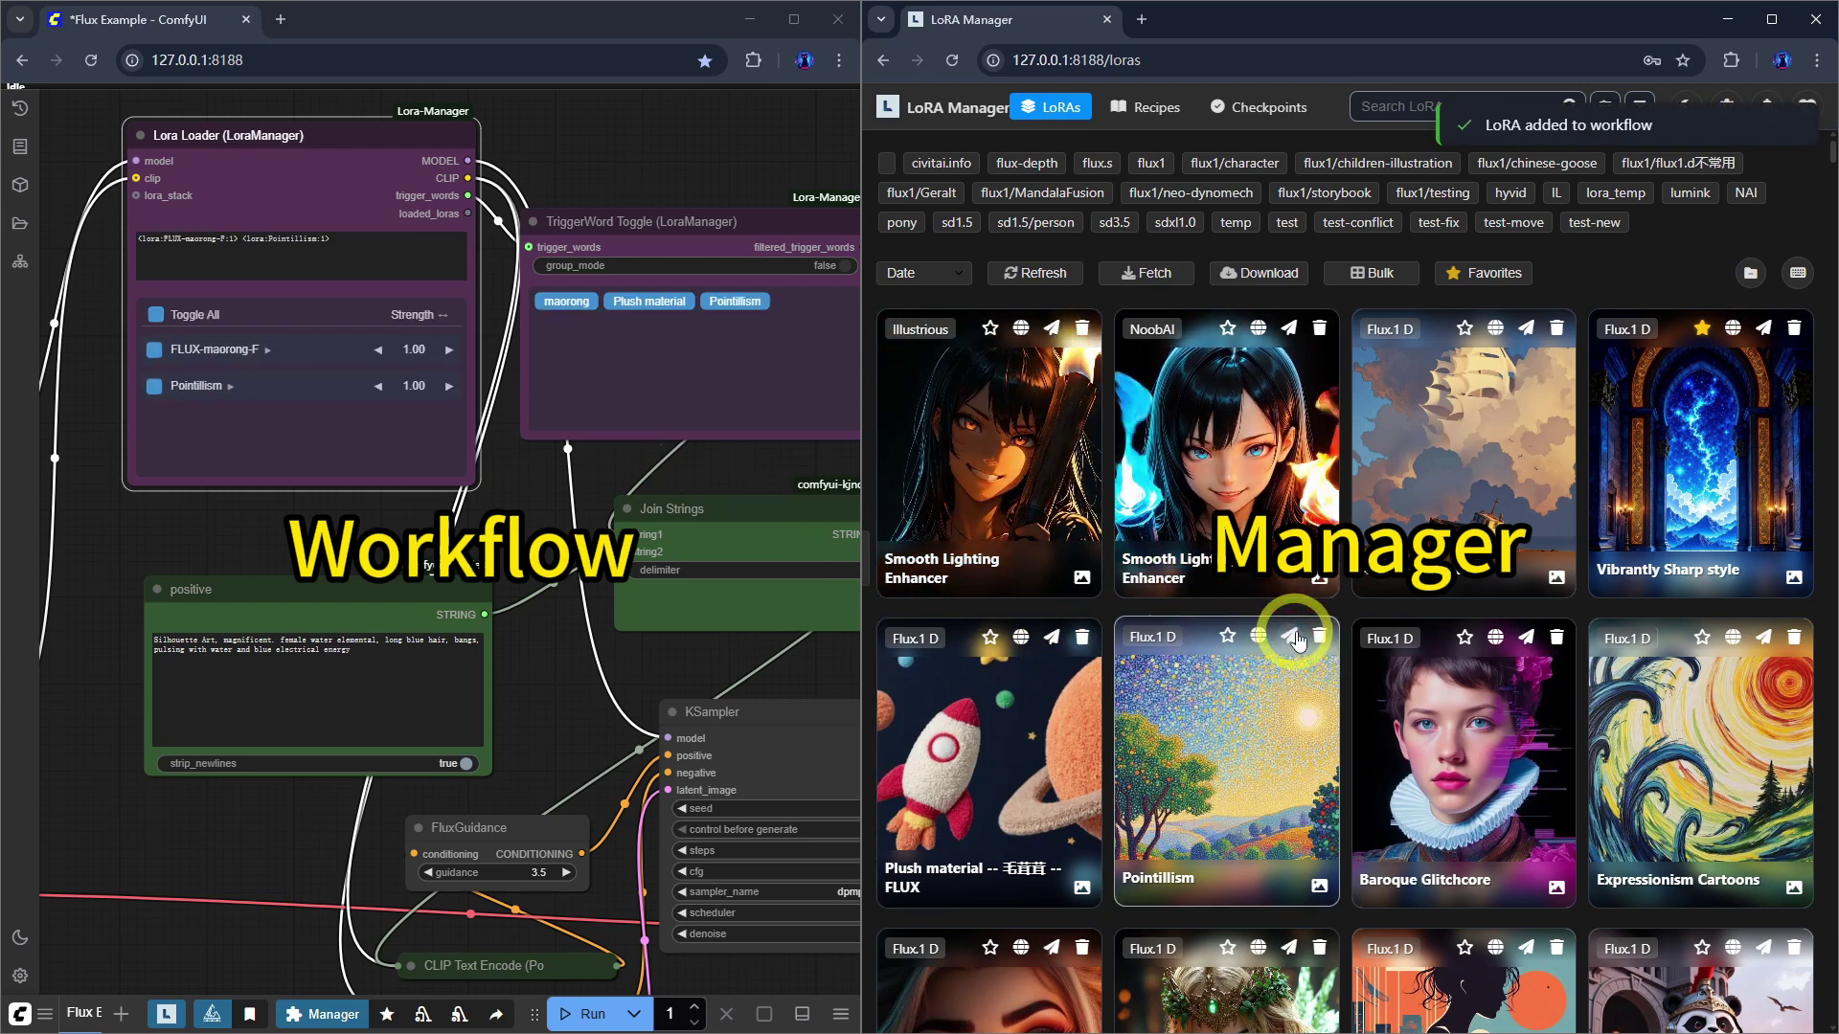
{"action": "left_click", "coordinate": [1526, 637]}
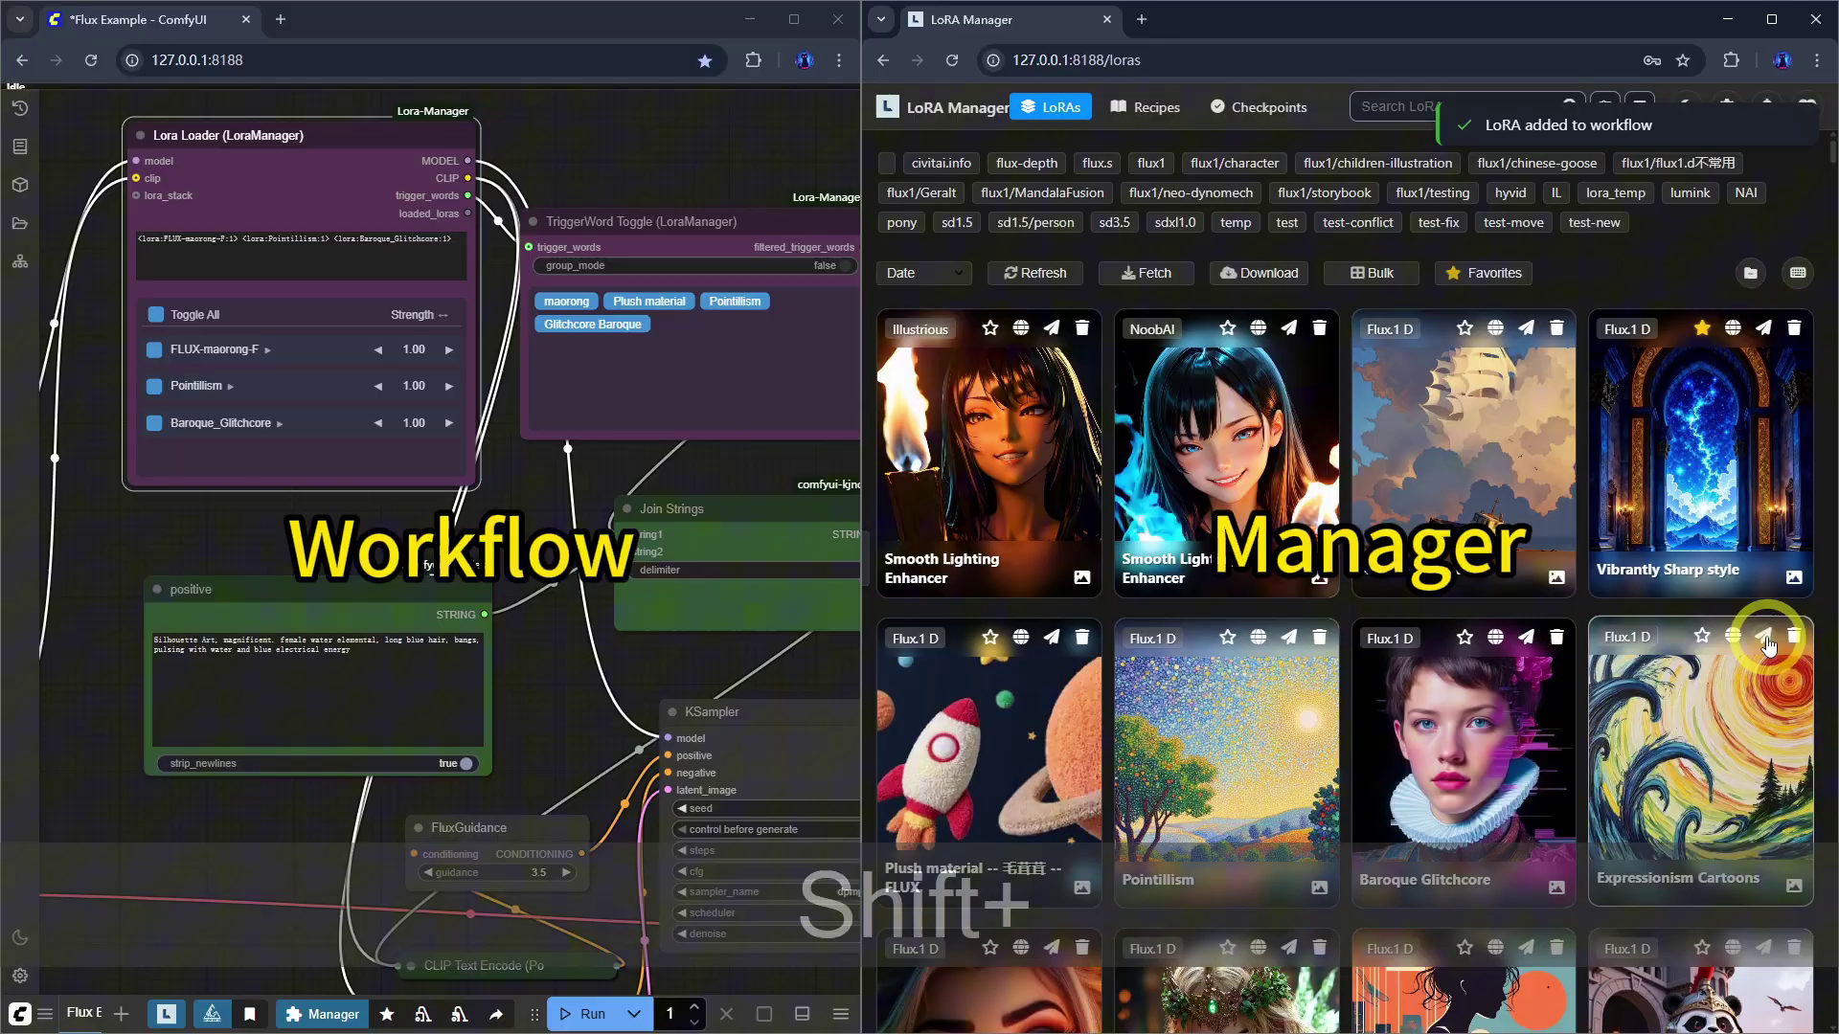
Step: Send Expressionism Cartoons to the workflow, then import and save a recipe from a pasted Civitai image link
{"action": "left_click", "coordinate": [1768, 648], "text": "shift"}
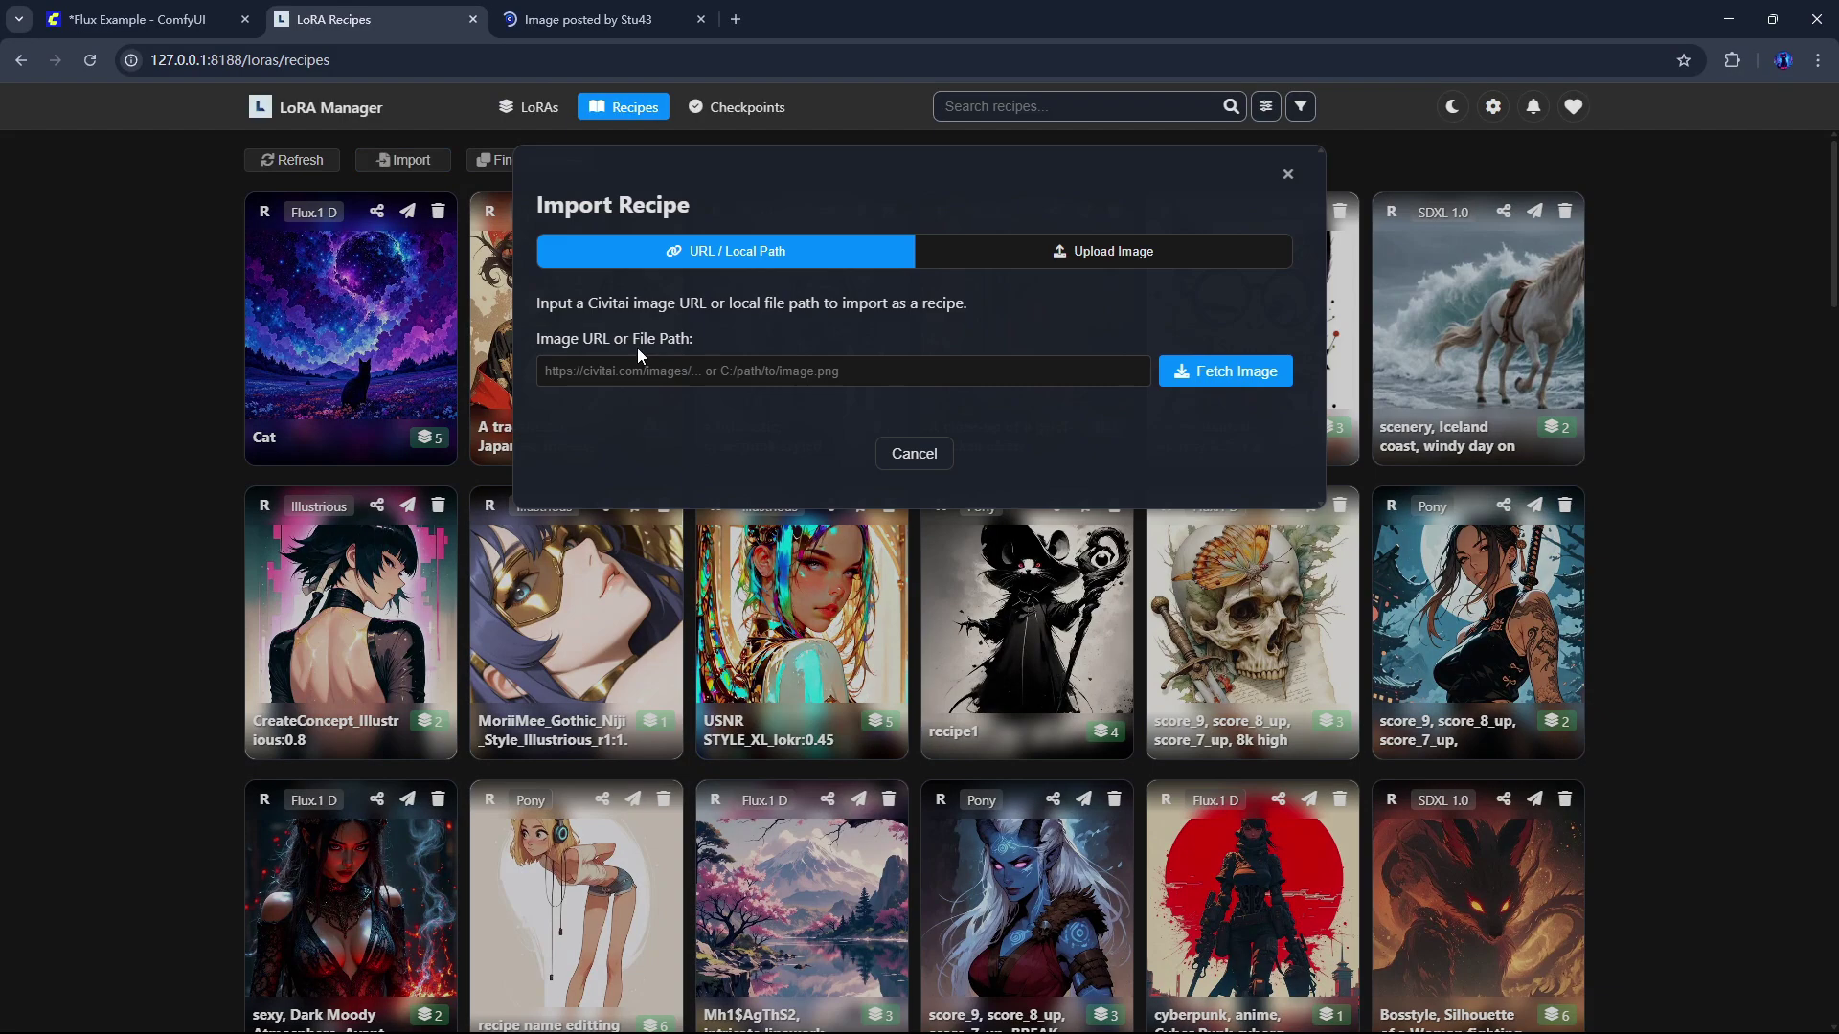
{"action": "left_click", "coordinate": [651, 370]}
{"action": "type", "text": "https://civitai.com/images/41550710"}
{"action": "left_click", "coordinate": [1183, 372]}
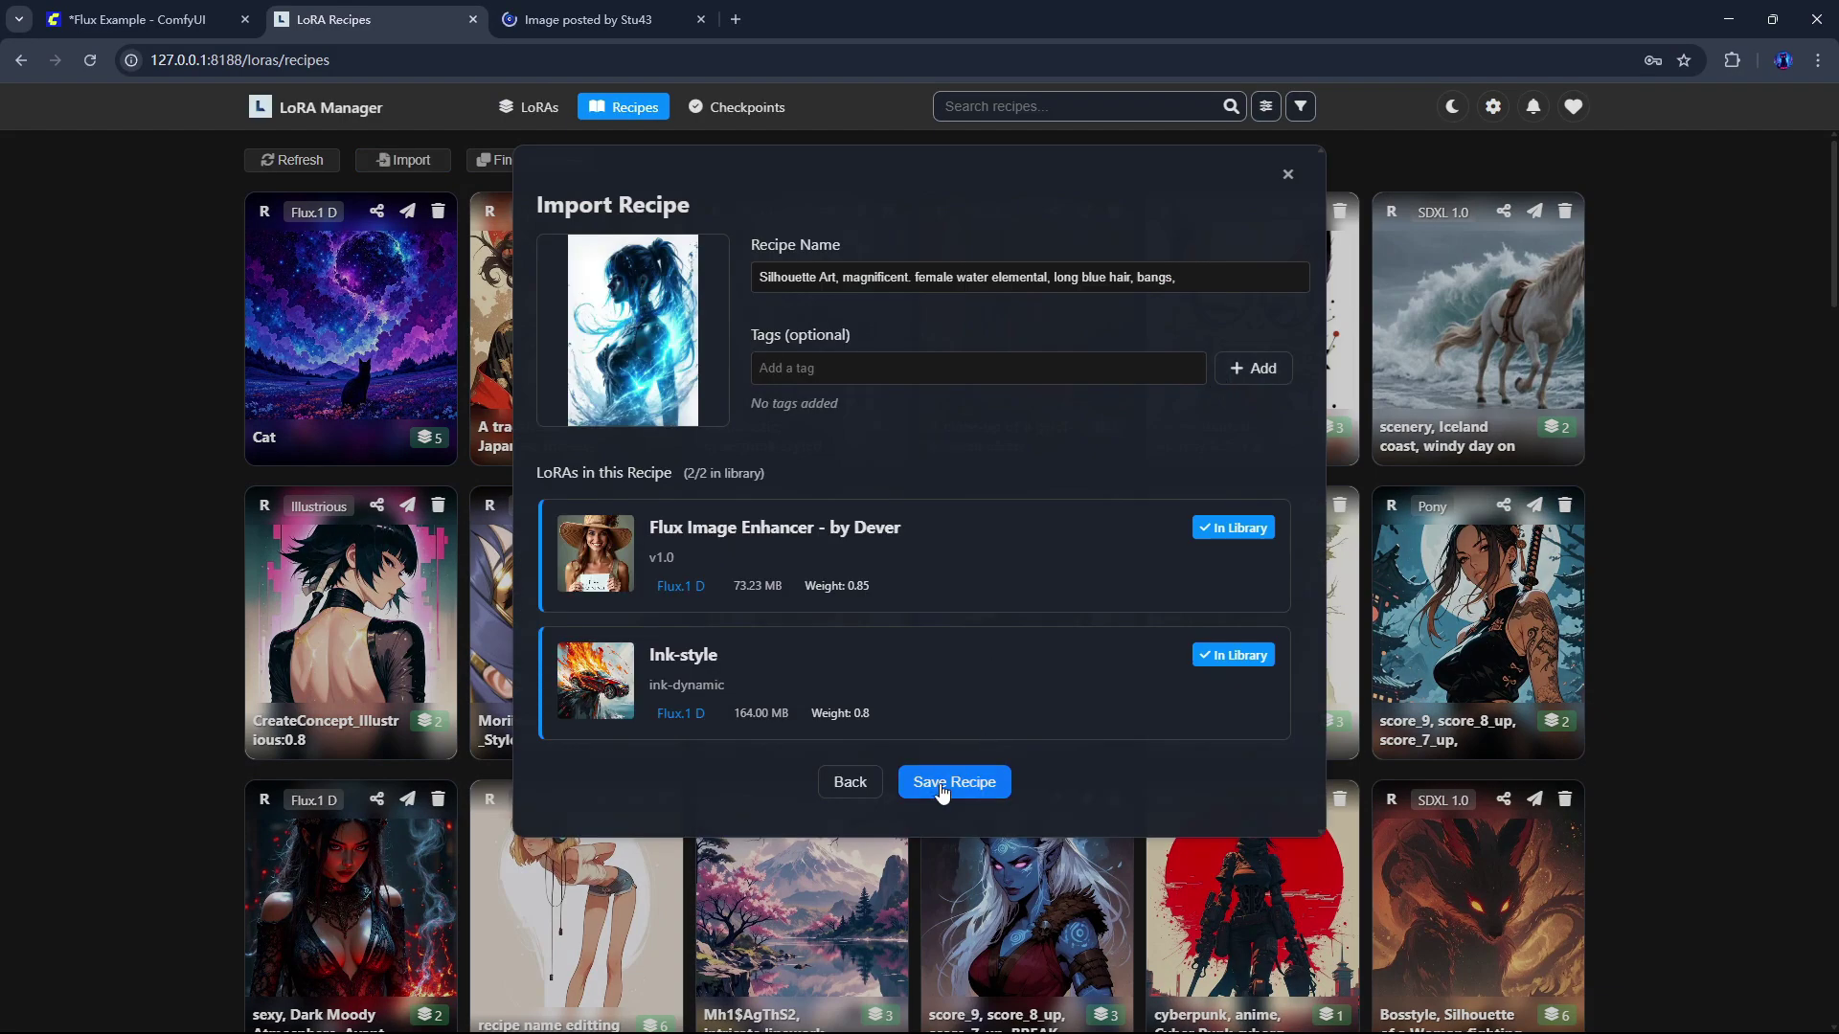
{"action": "left_click", "coordinate": [941, 782]}
Step: Inspect the new Silhouette Art recipe's details and send it to the workflow
{"action": "left_click", "coordinate": [350, 326]}
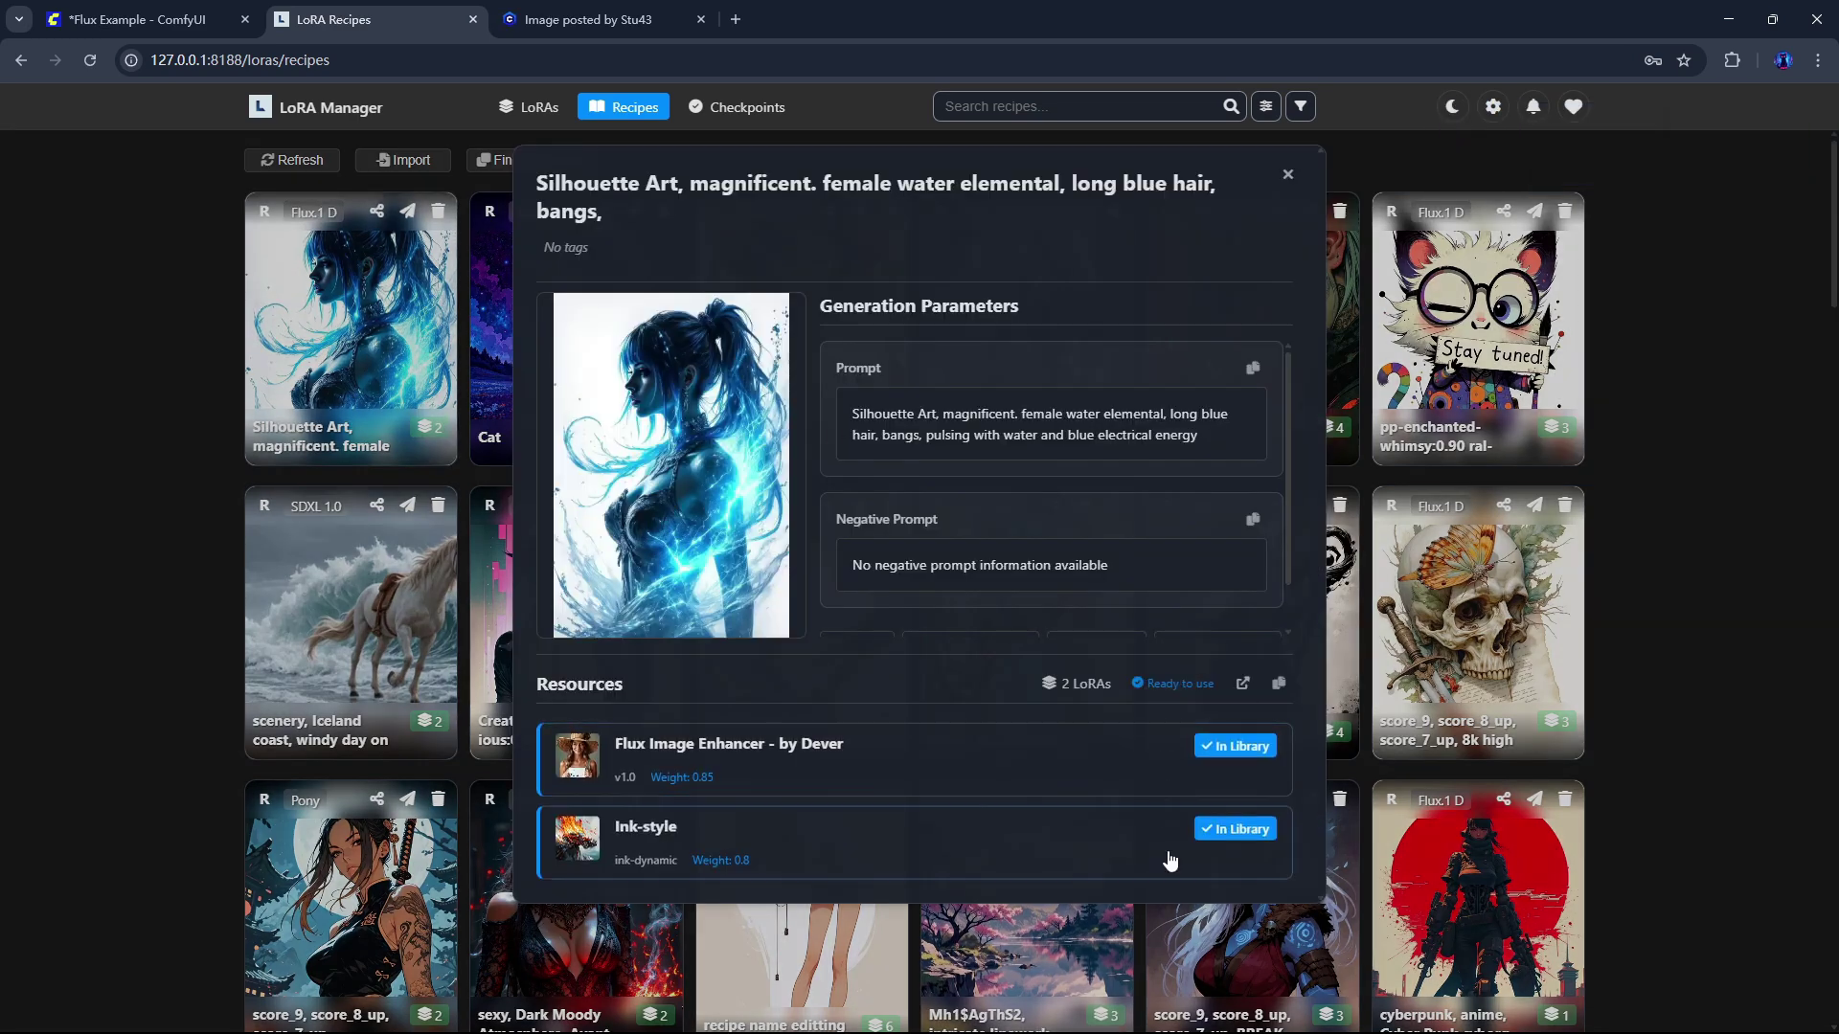
{"action": "left_click", "coordinate": [1288, 174]}
{"action": "left_click", "coordinate": [409, 213]}
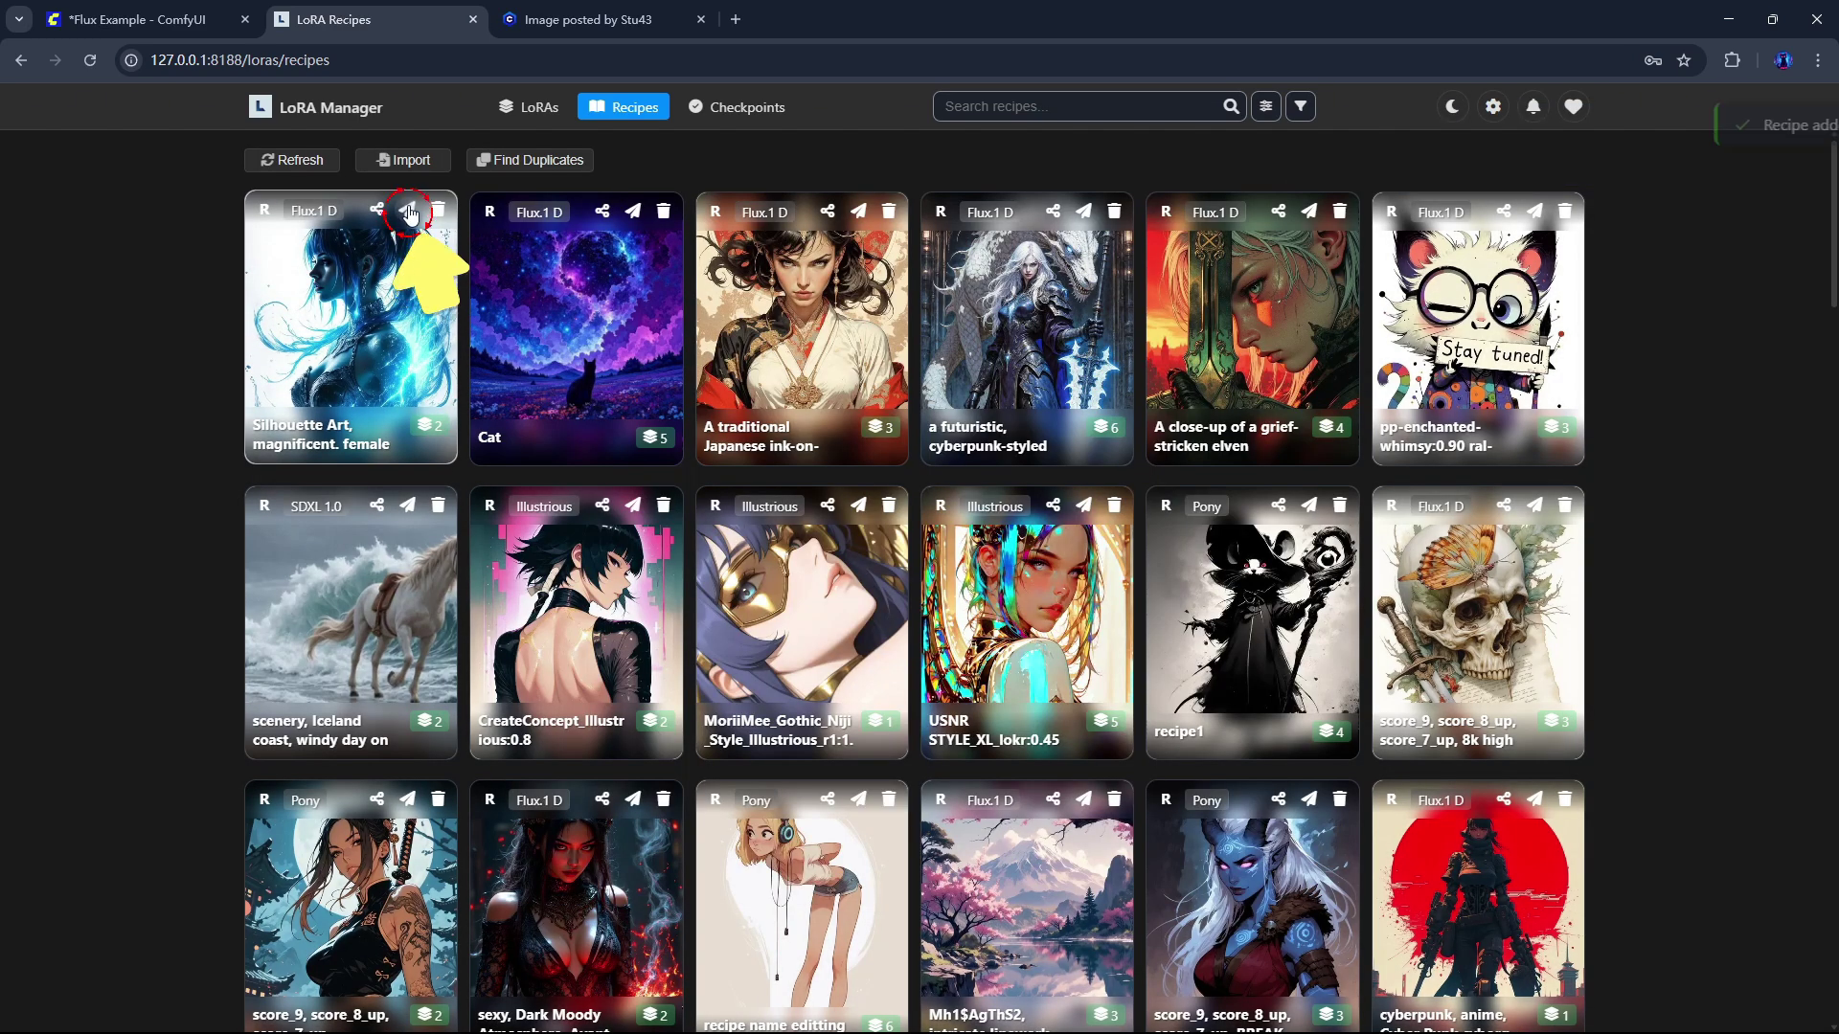
Step: Queue the ComfyUI Flux workflow with Ctrl+Enter to generate an image
{"action": "left_click", "coordinate": [144, 19]}
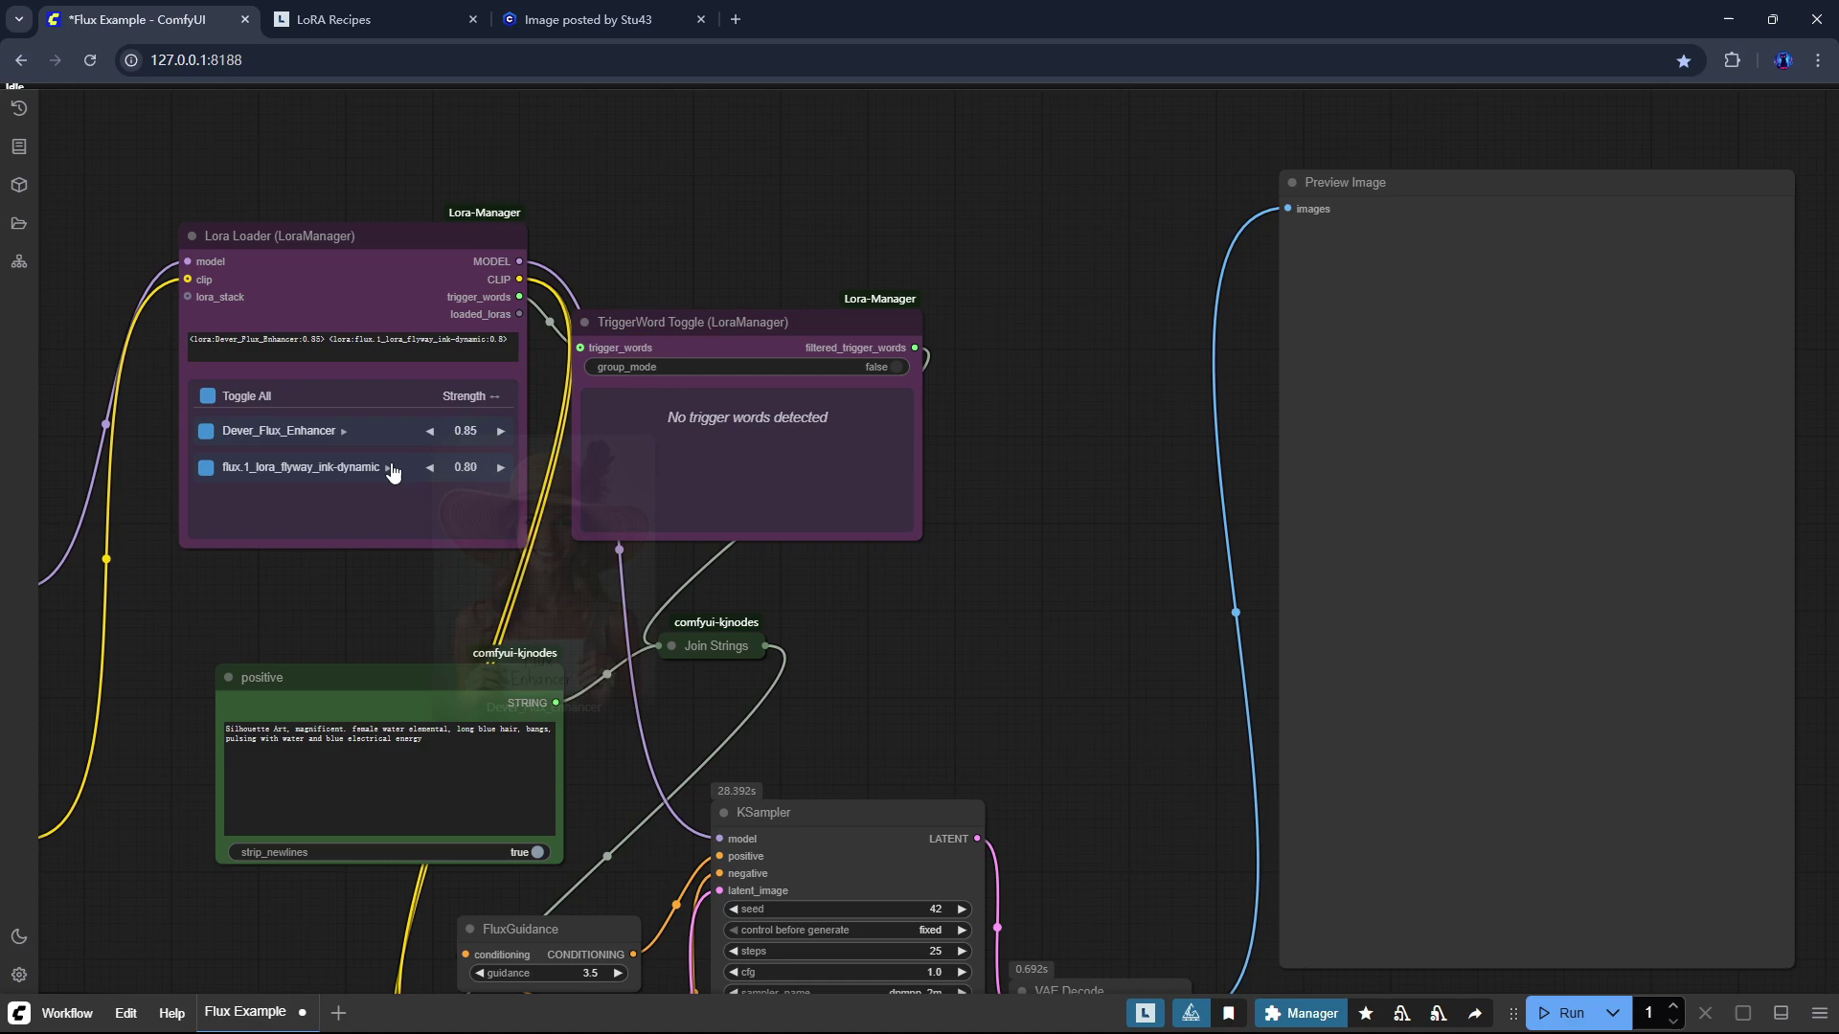
{"action": "key", "text": "ctrl+Return"}
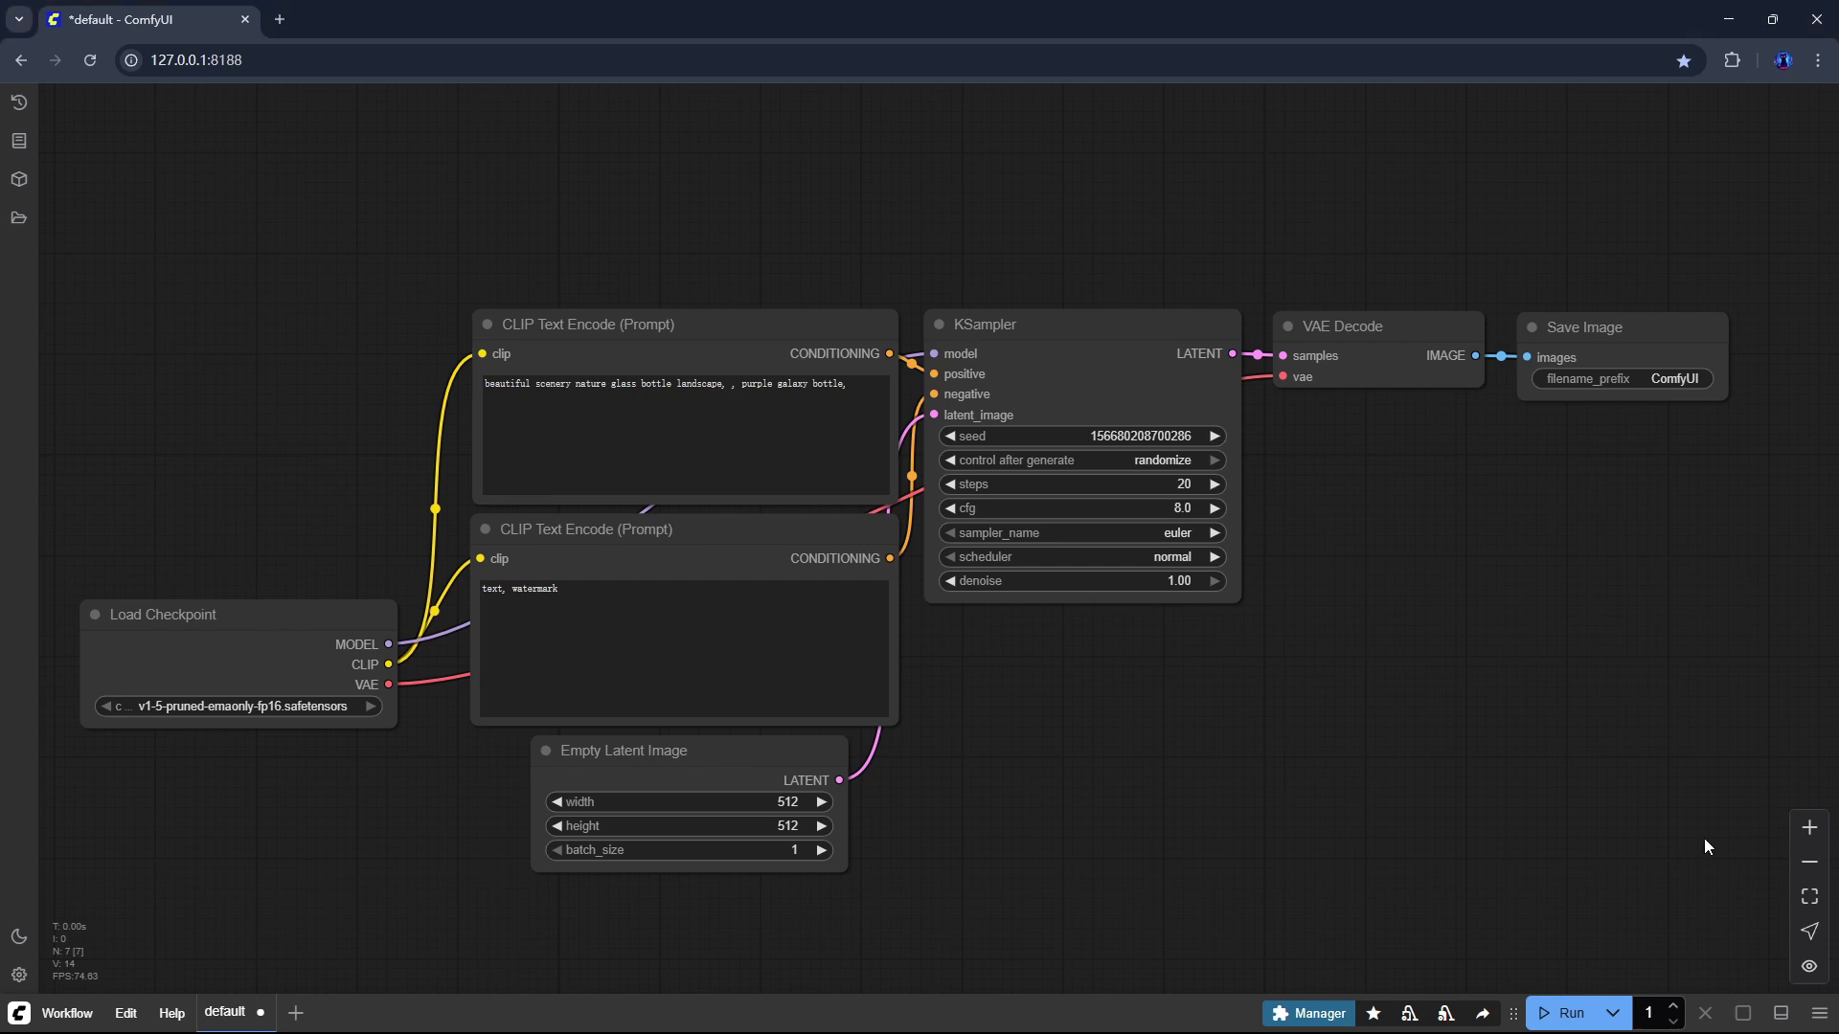
Step: Install the ComfyUI-LoraManager custom node from the Manager's 'lora manager' search, confirming the version
{"action": "left_click", "coordinate": [1308, 1015]}
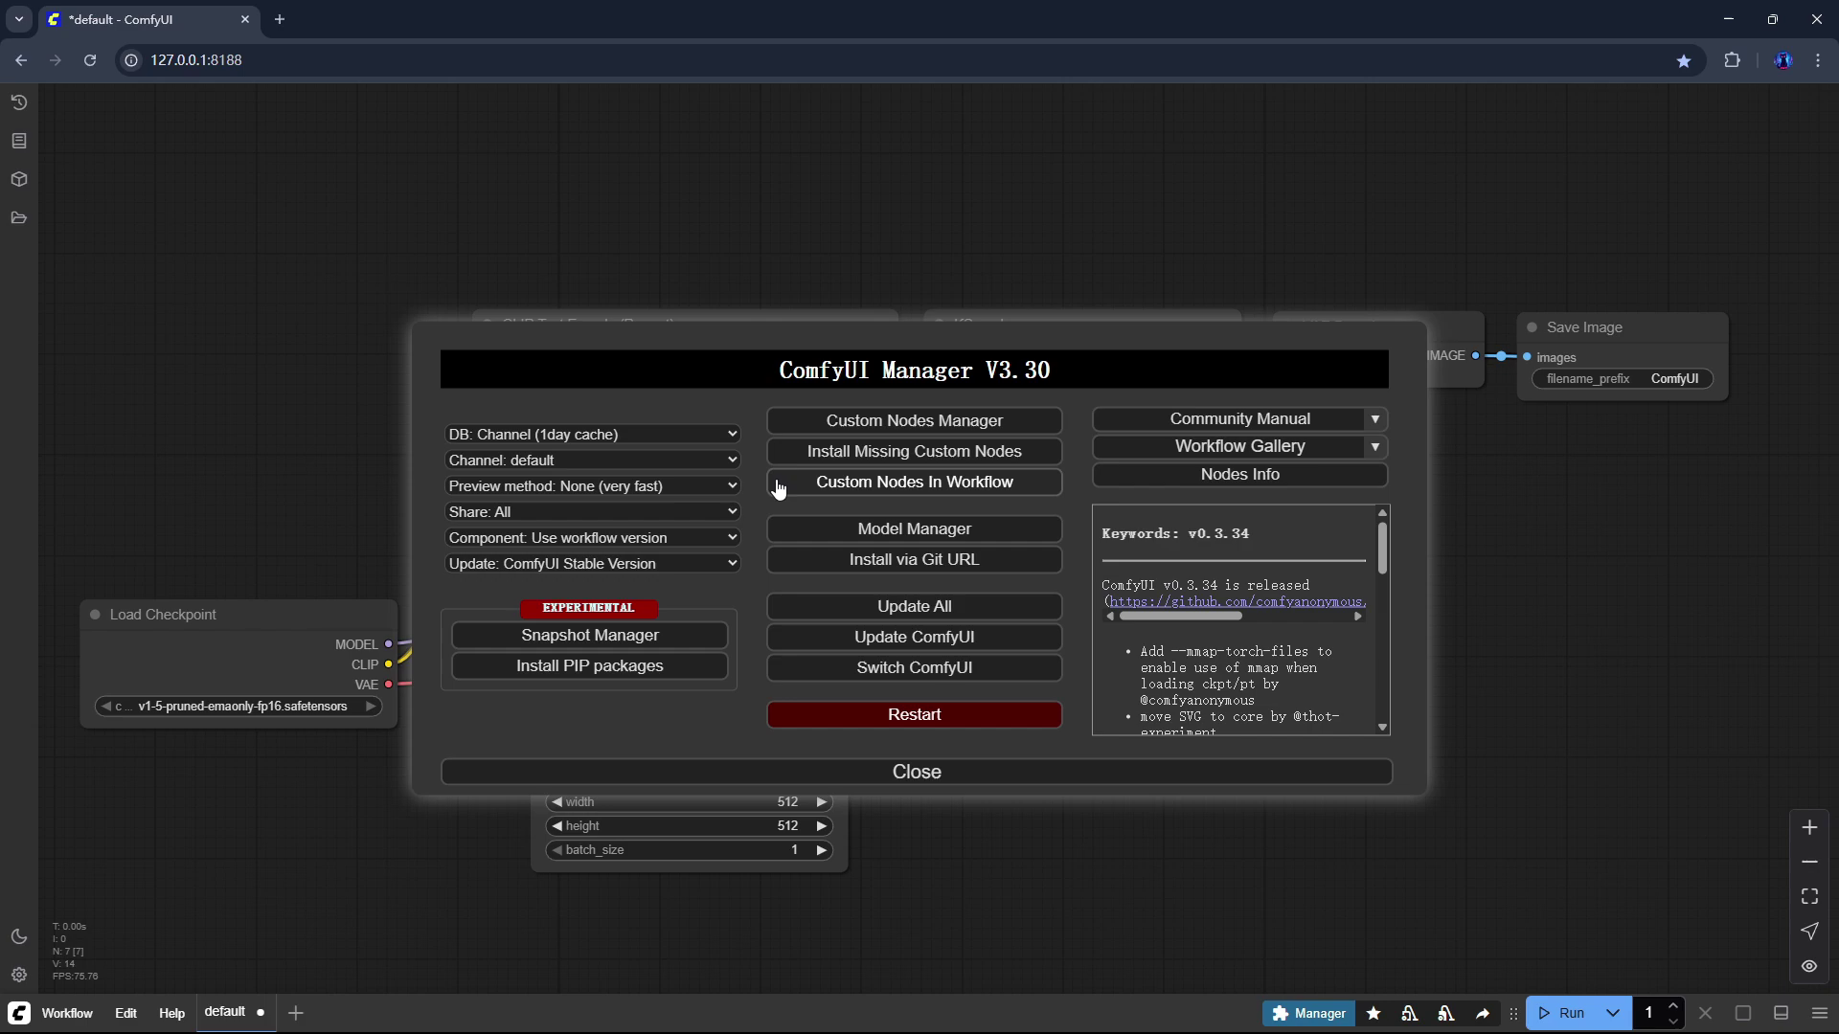
{"action": "left_click", "coordinate": [916, 421]}
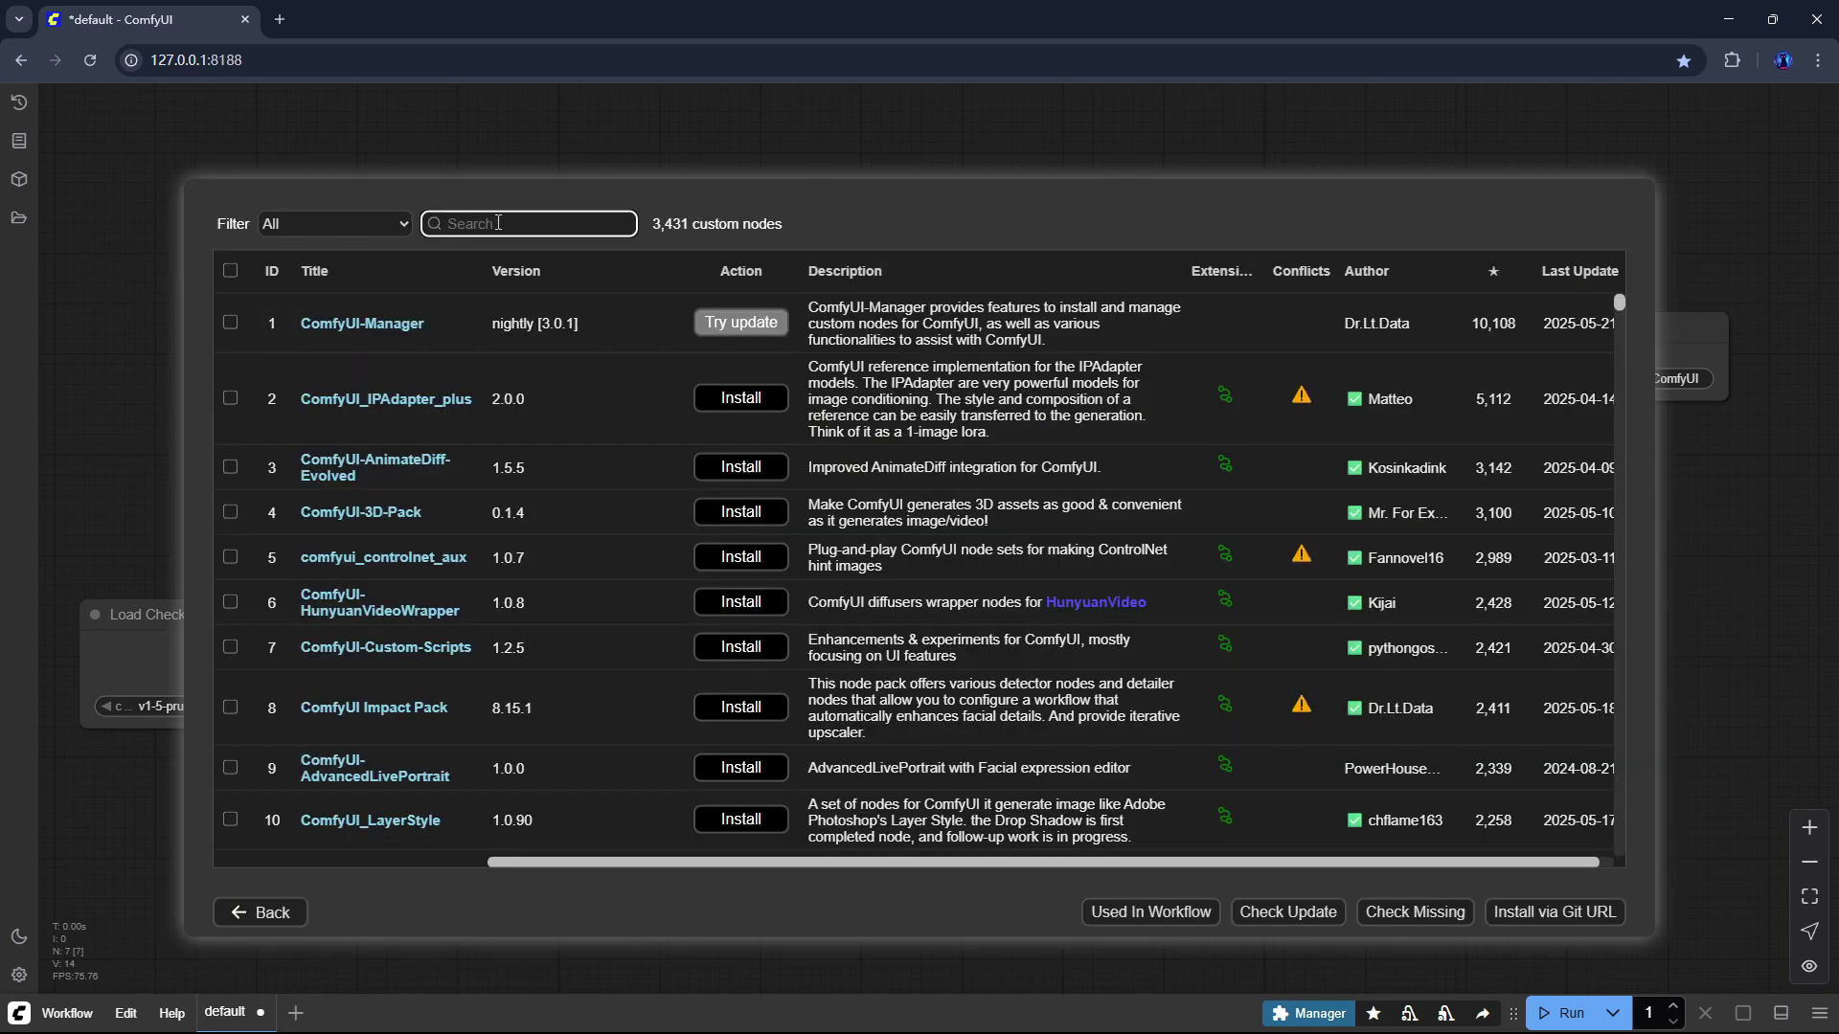
{"action": "type", "text": "lora manager"}
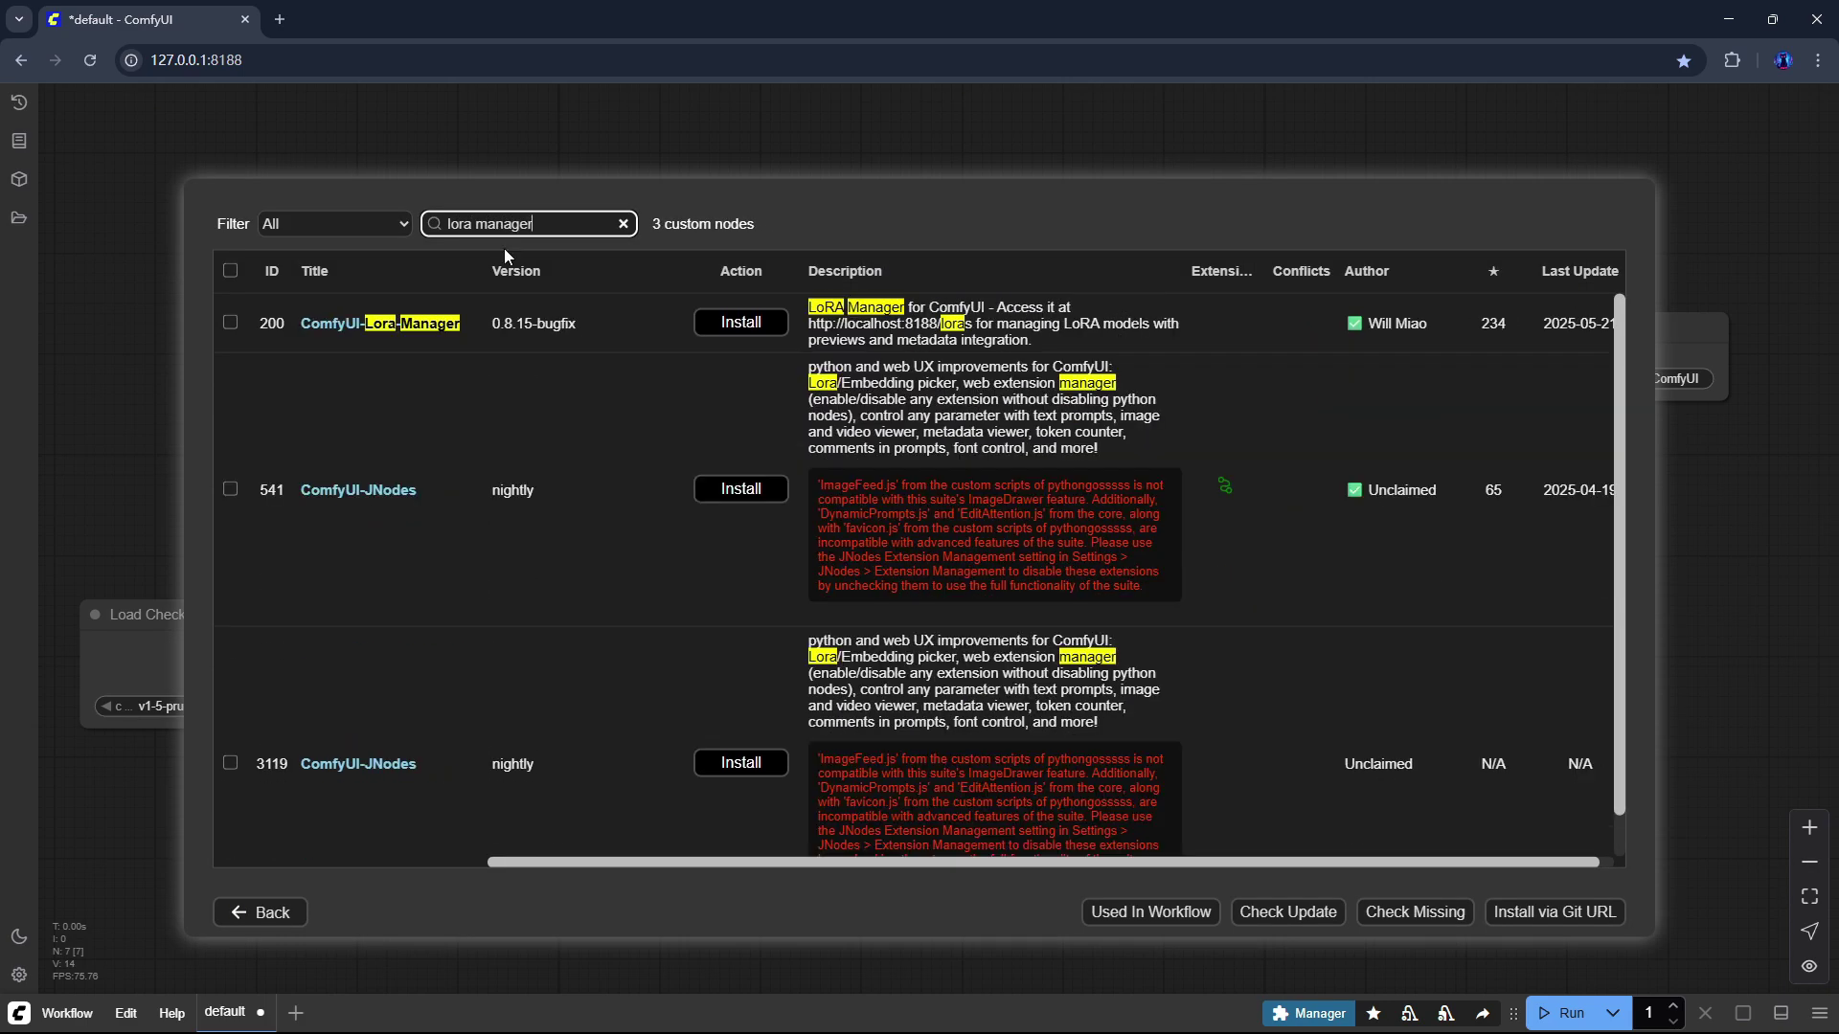
{"action": "left_click", "coordinate": [750, 328]}
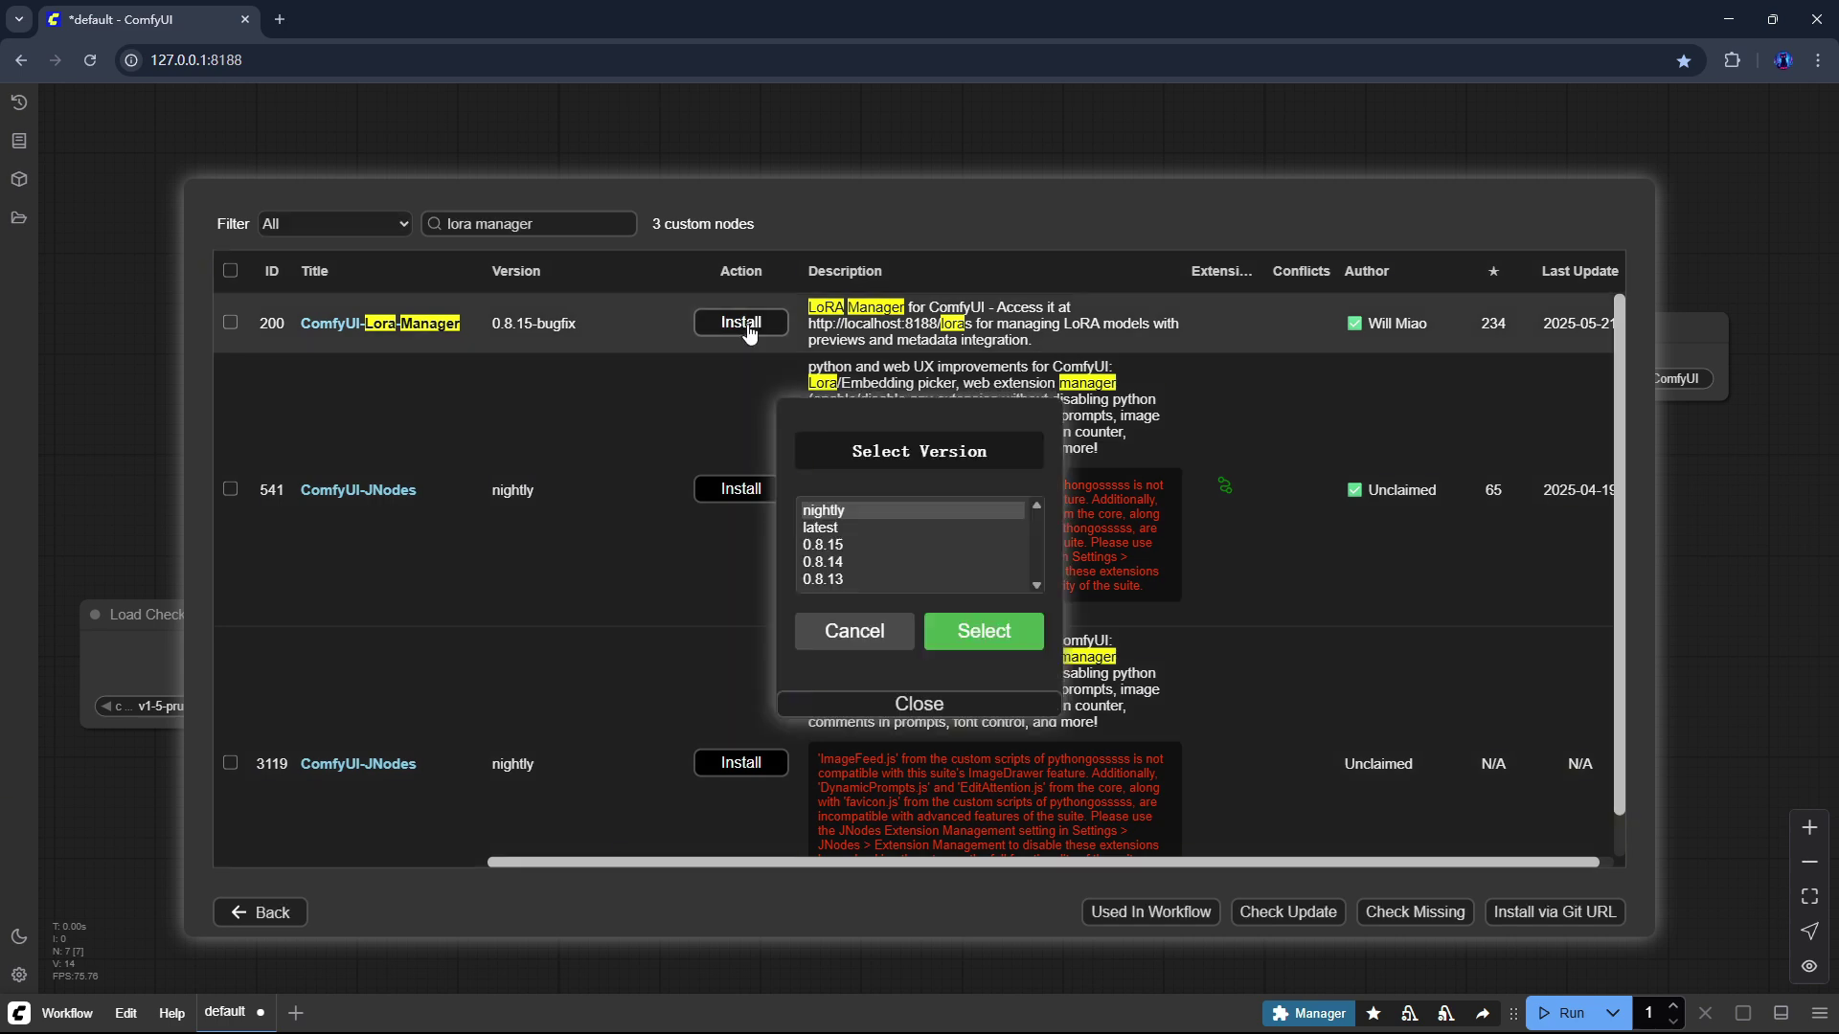
{"action": "left_click", "coordinate": [987, 634]}
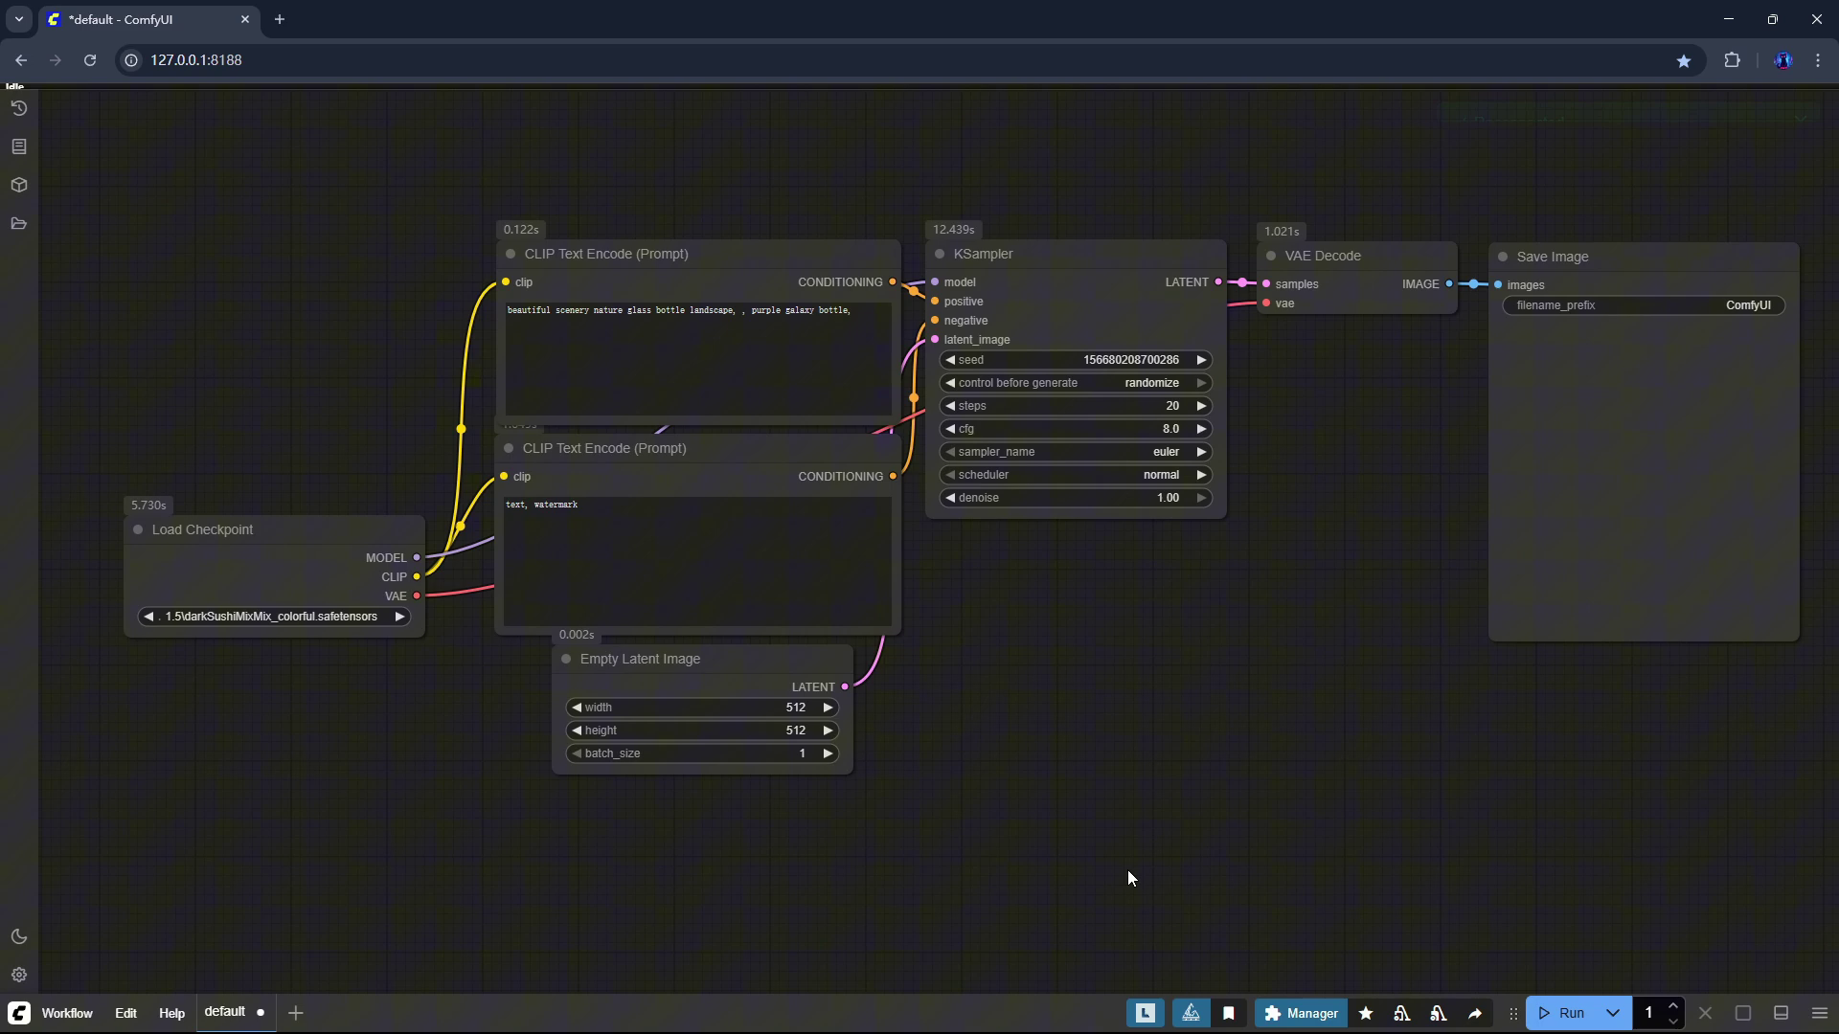
Step: Open LoRA Manager in its own tab and run the ComfyUI workflow
{"action": "left_click", "coordinate": [1143, 1013]}
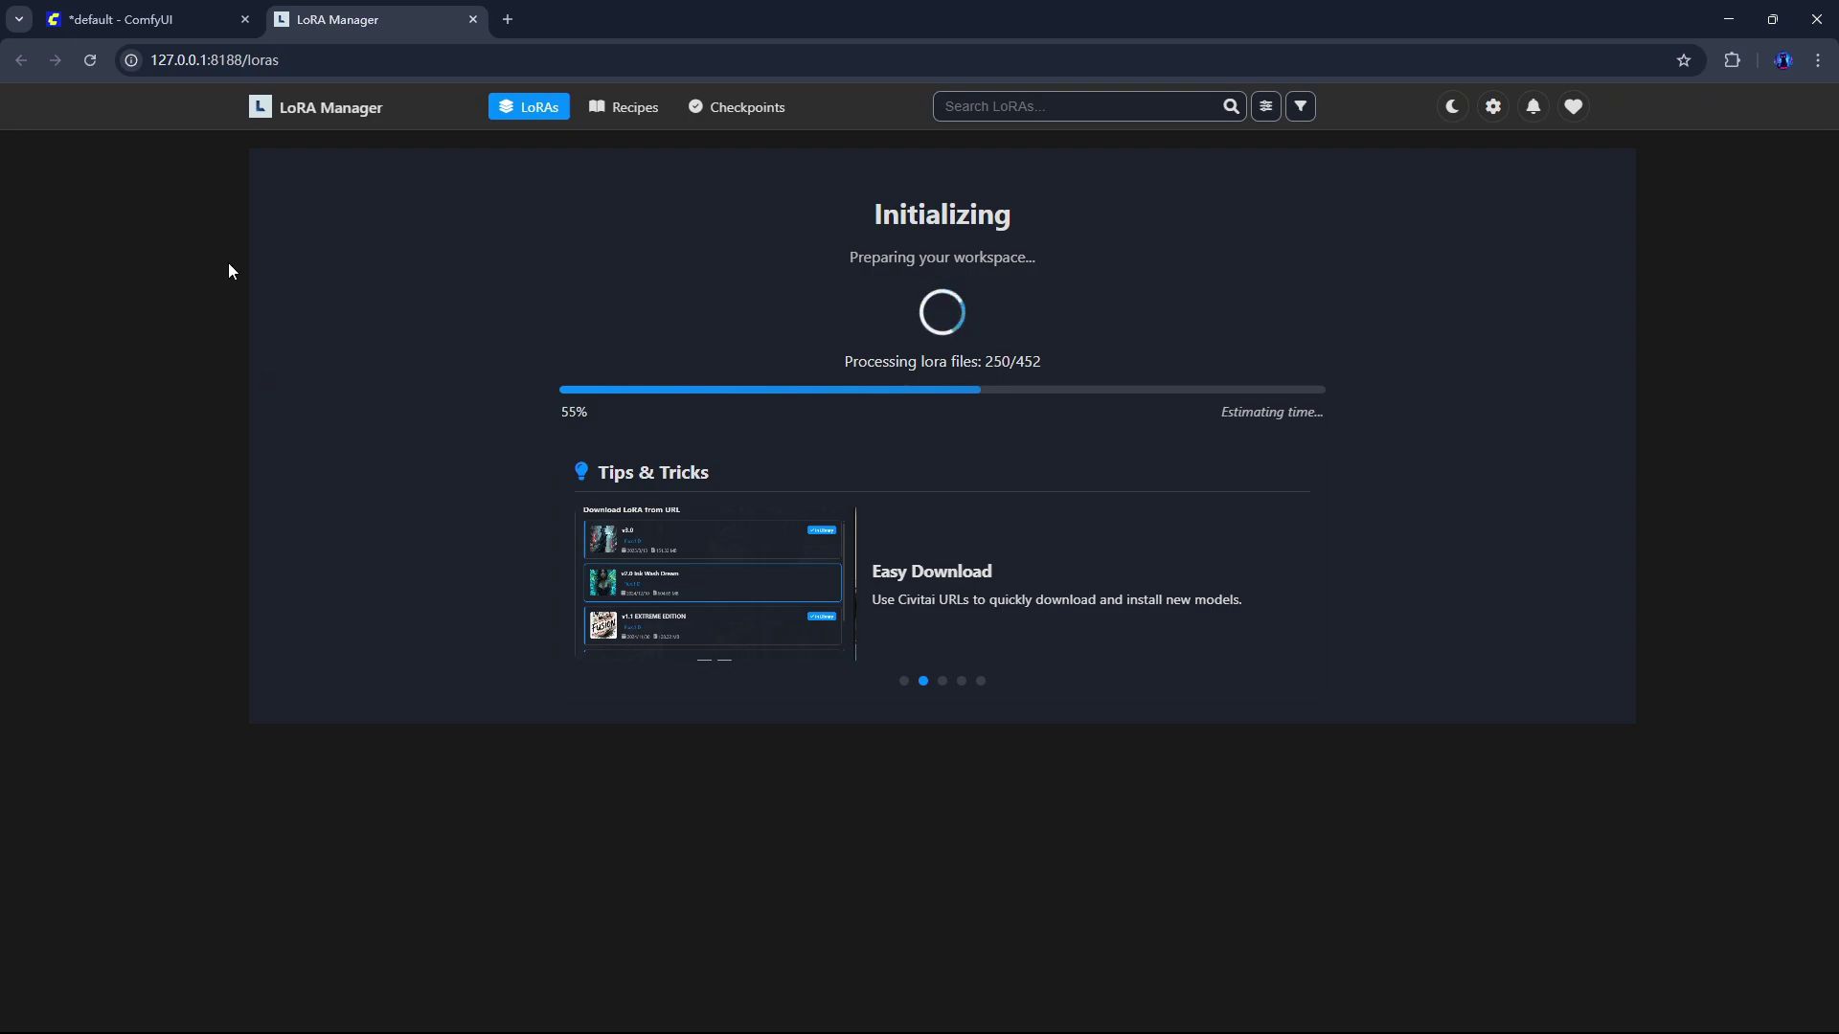
{"action": "left_click", "coordinate": [144, 19]}
{"action": "left_click", "coordinate": [1567, 1021]}
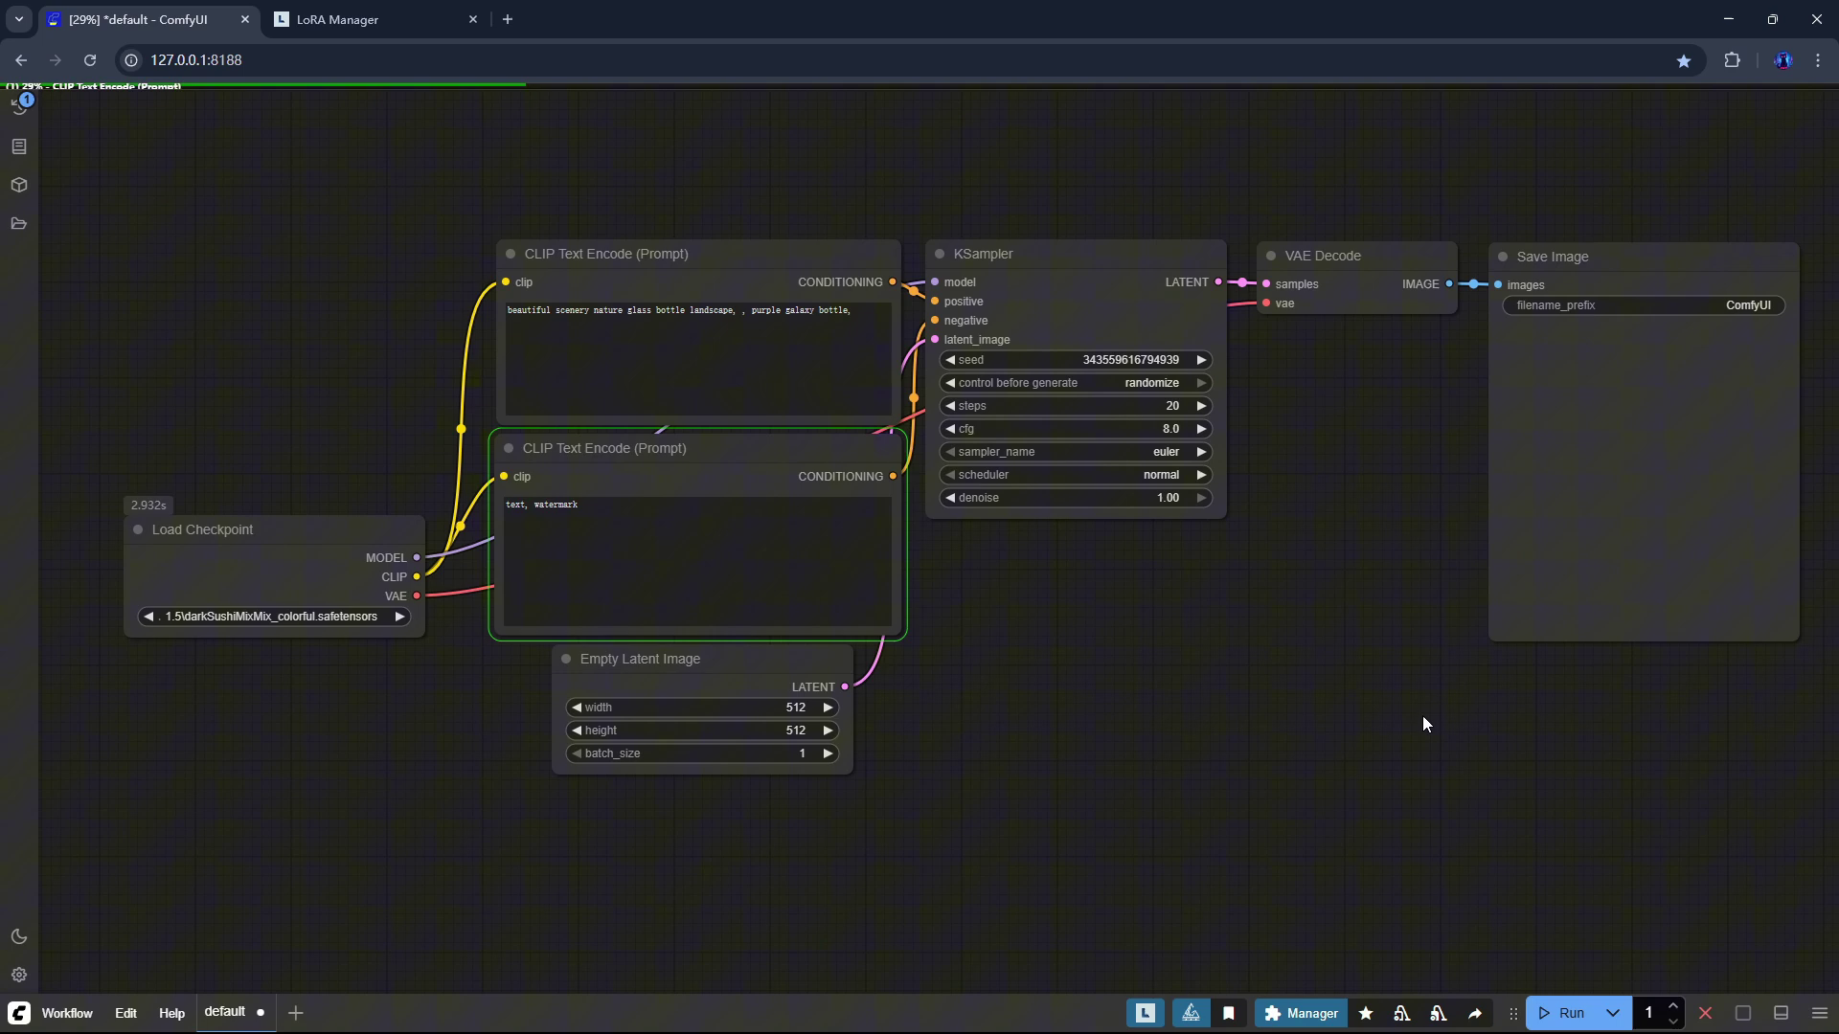
Step: Switch between tabs to check LoRA Manager's indexing progress while the image generates
{"action": "left_click", "coordinate": [348, 23]}
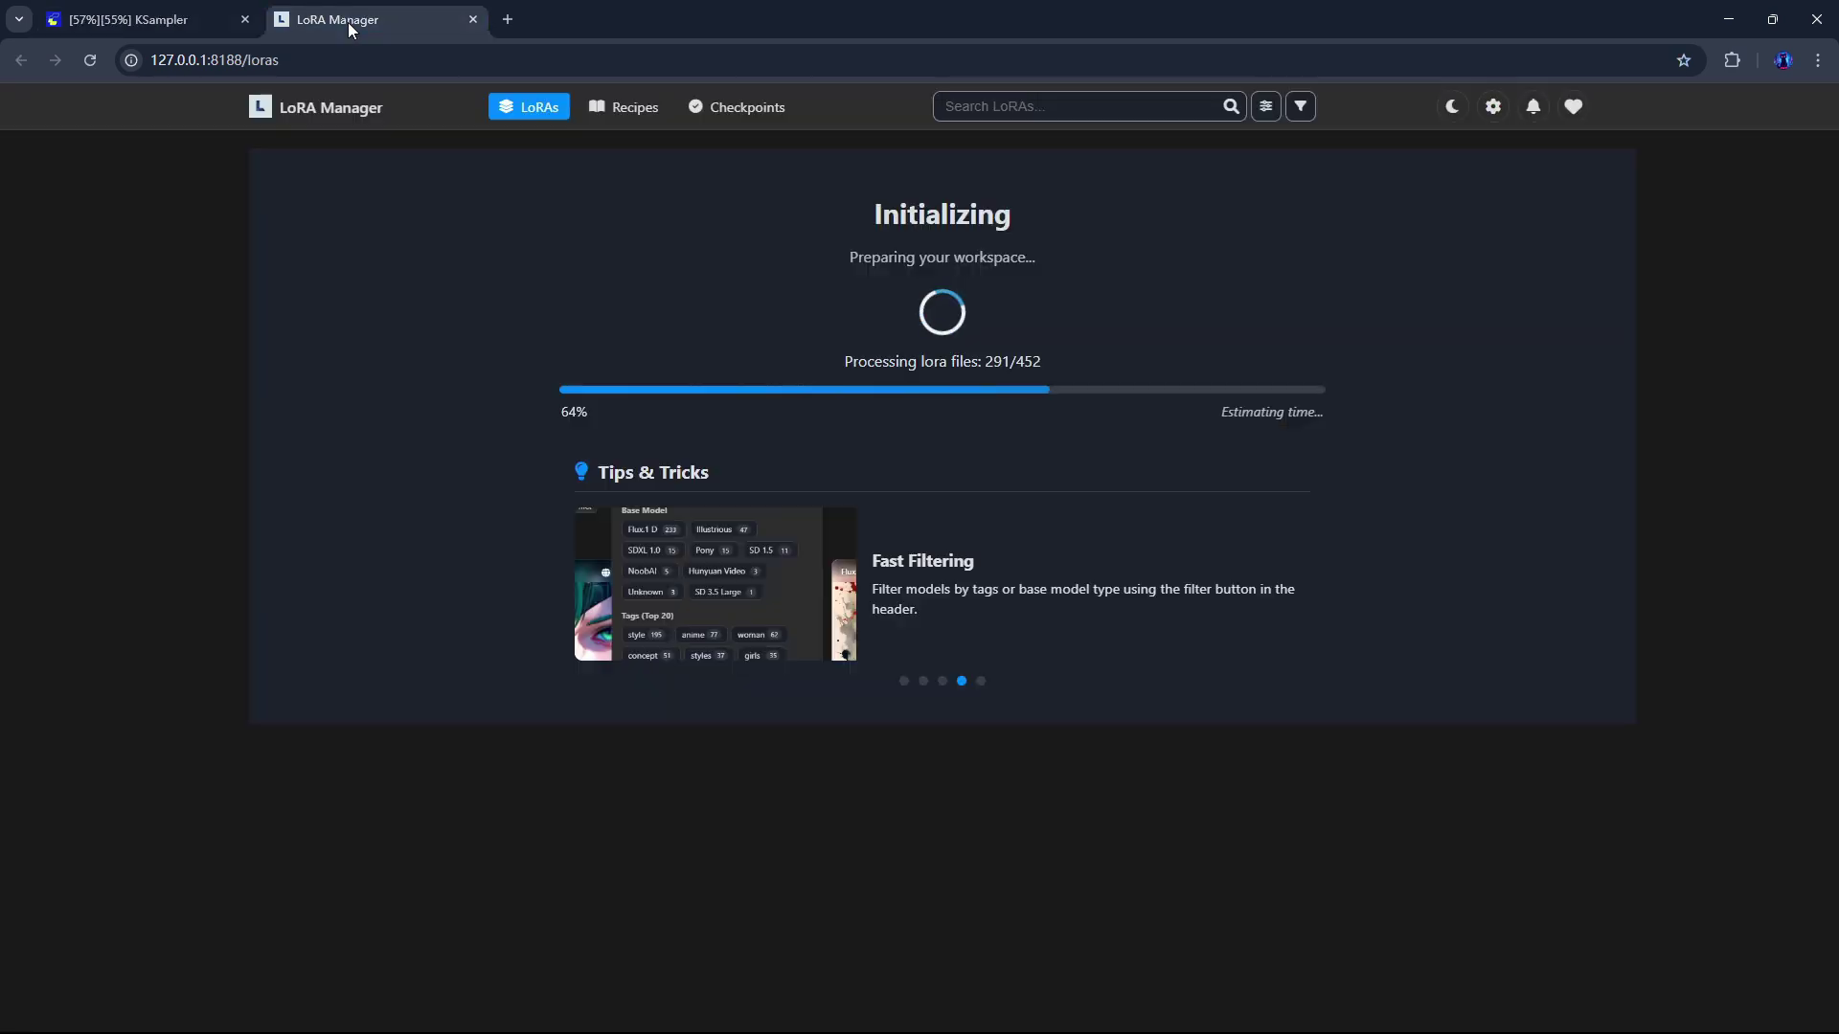
{"action": "left_click", "coordinate": [119, 19]}
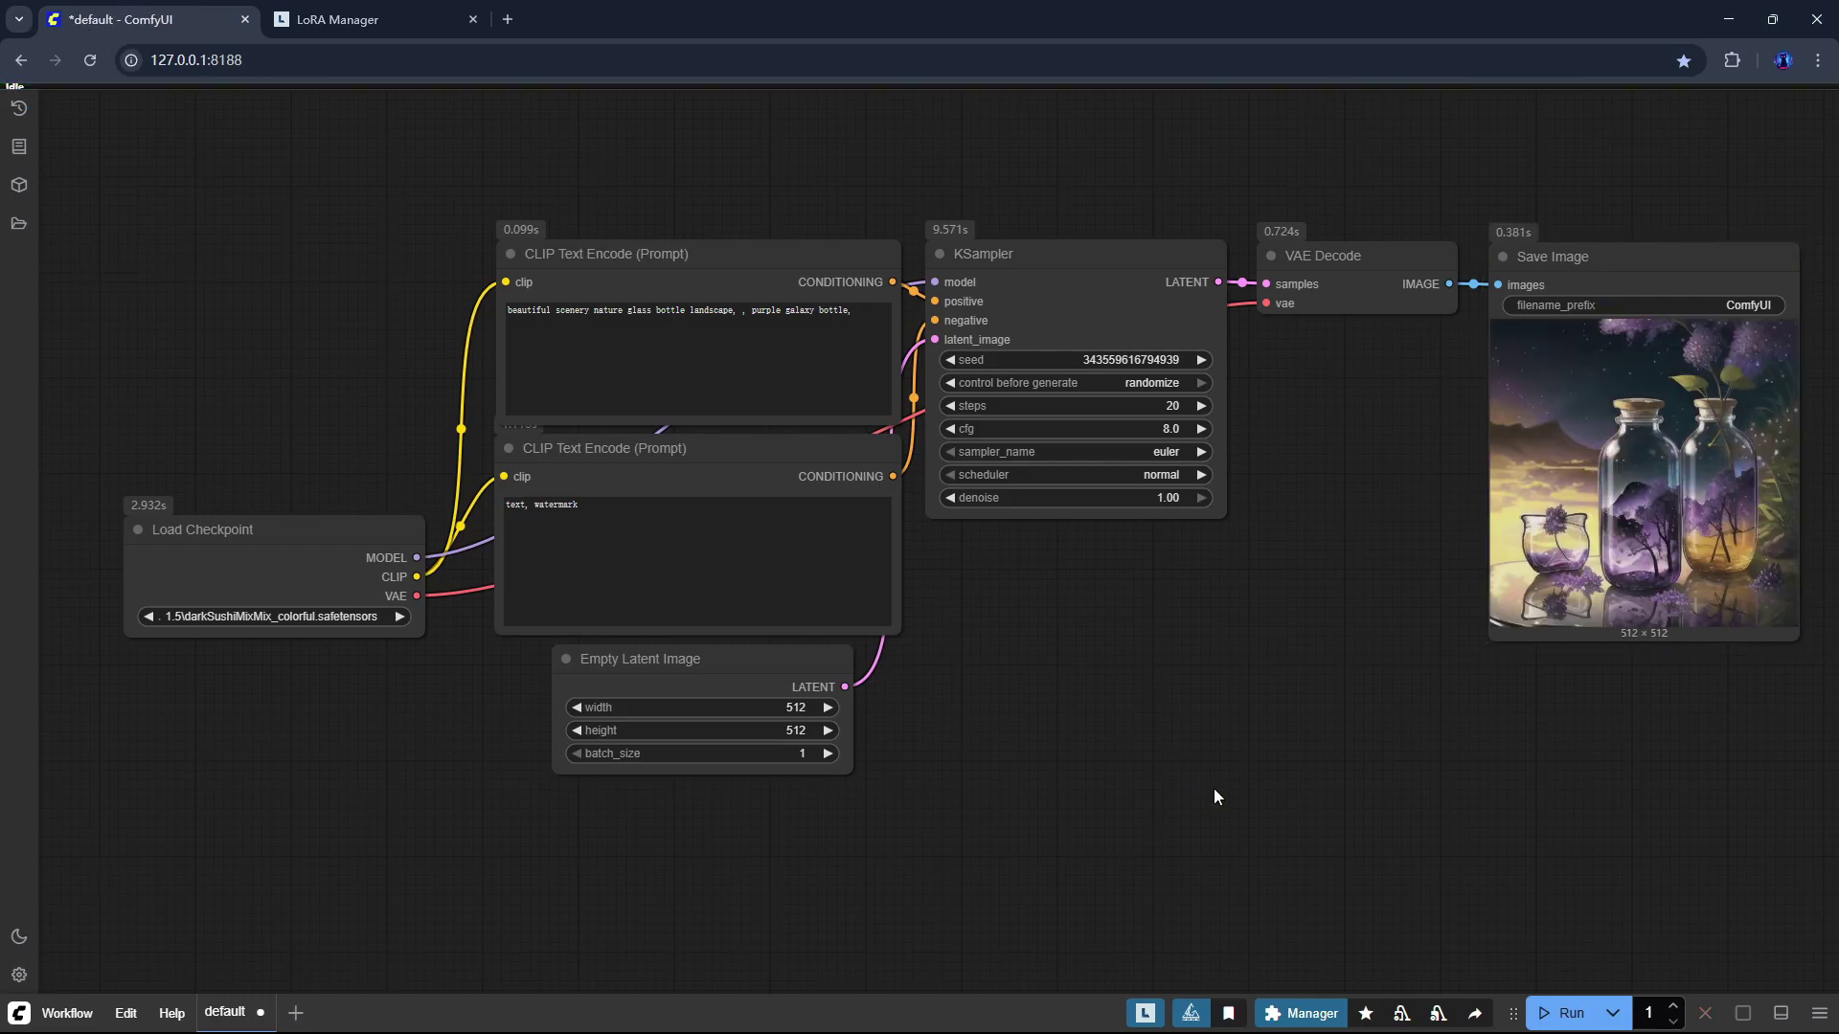
{"action": "left_click", "coordinate": [340, 19]}
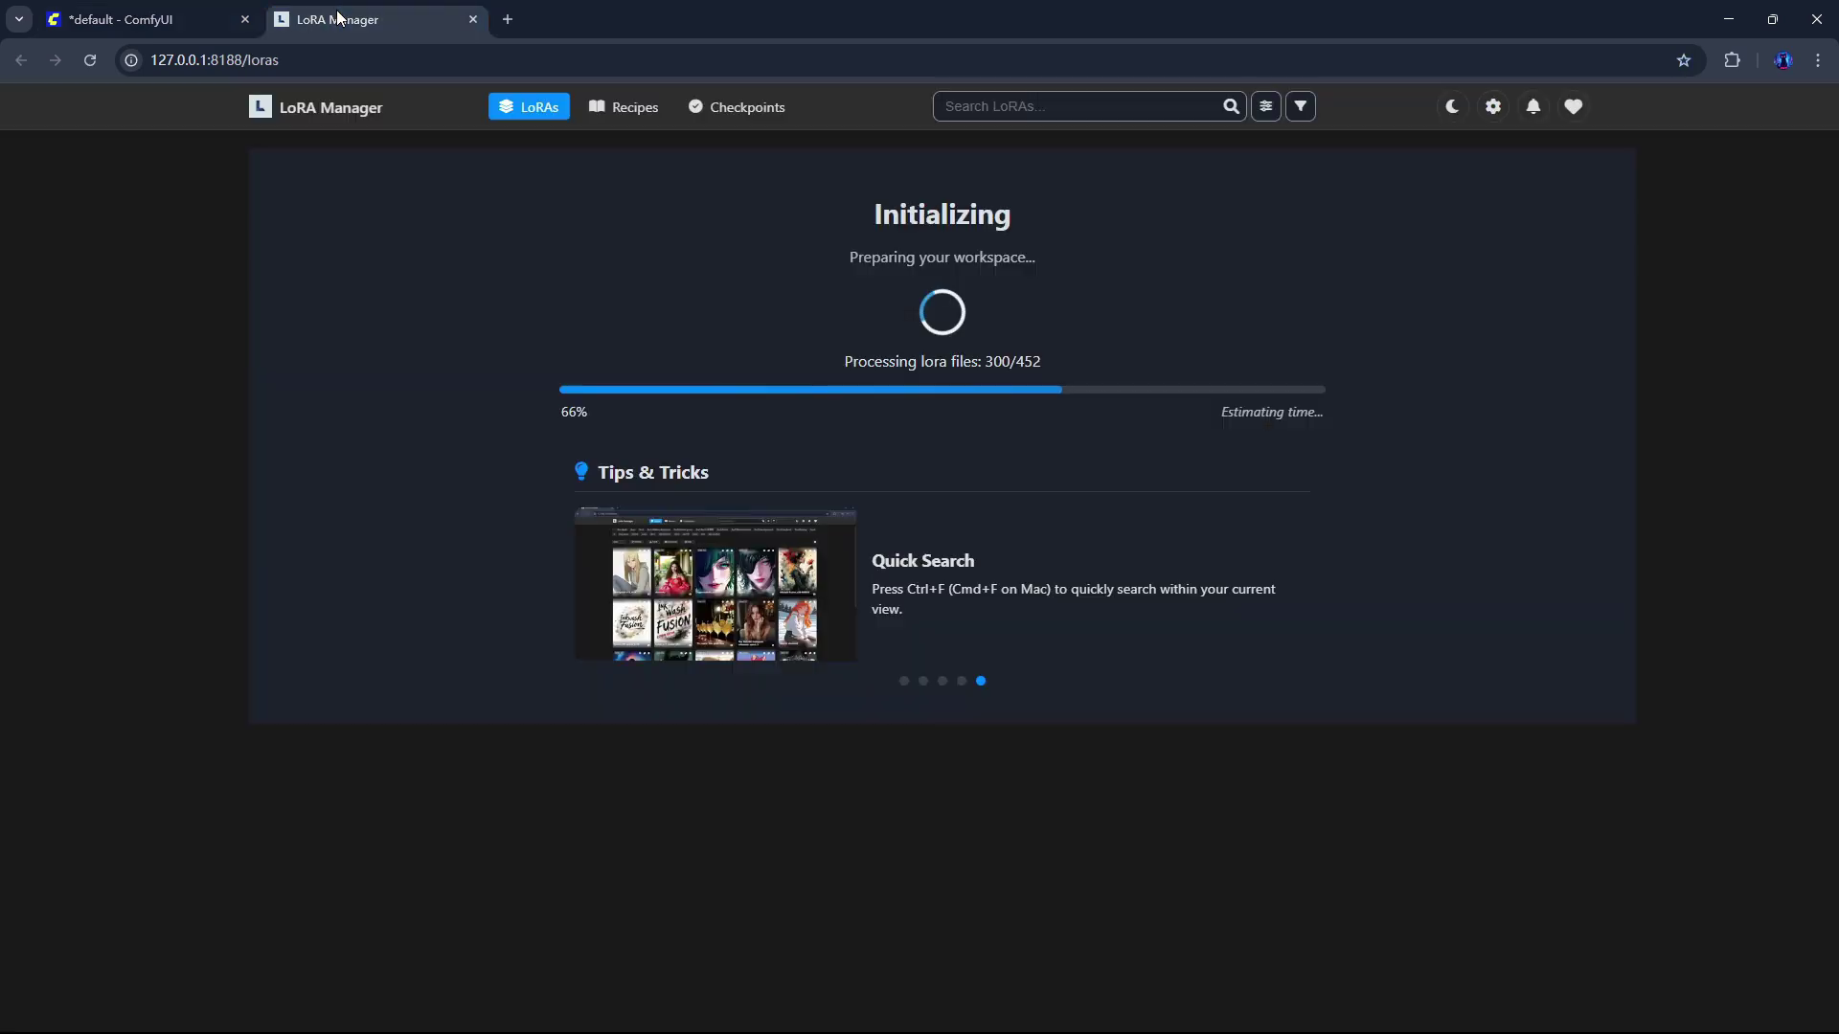
{"action": "left_click", "coordinate": [119, 19]}
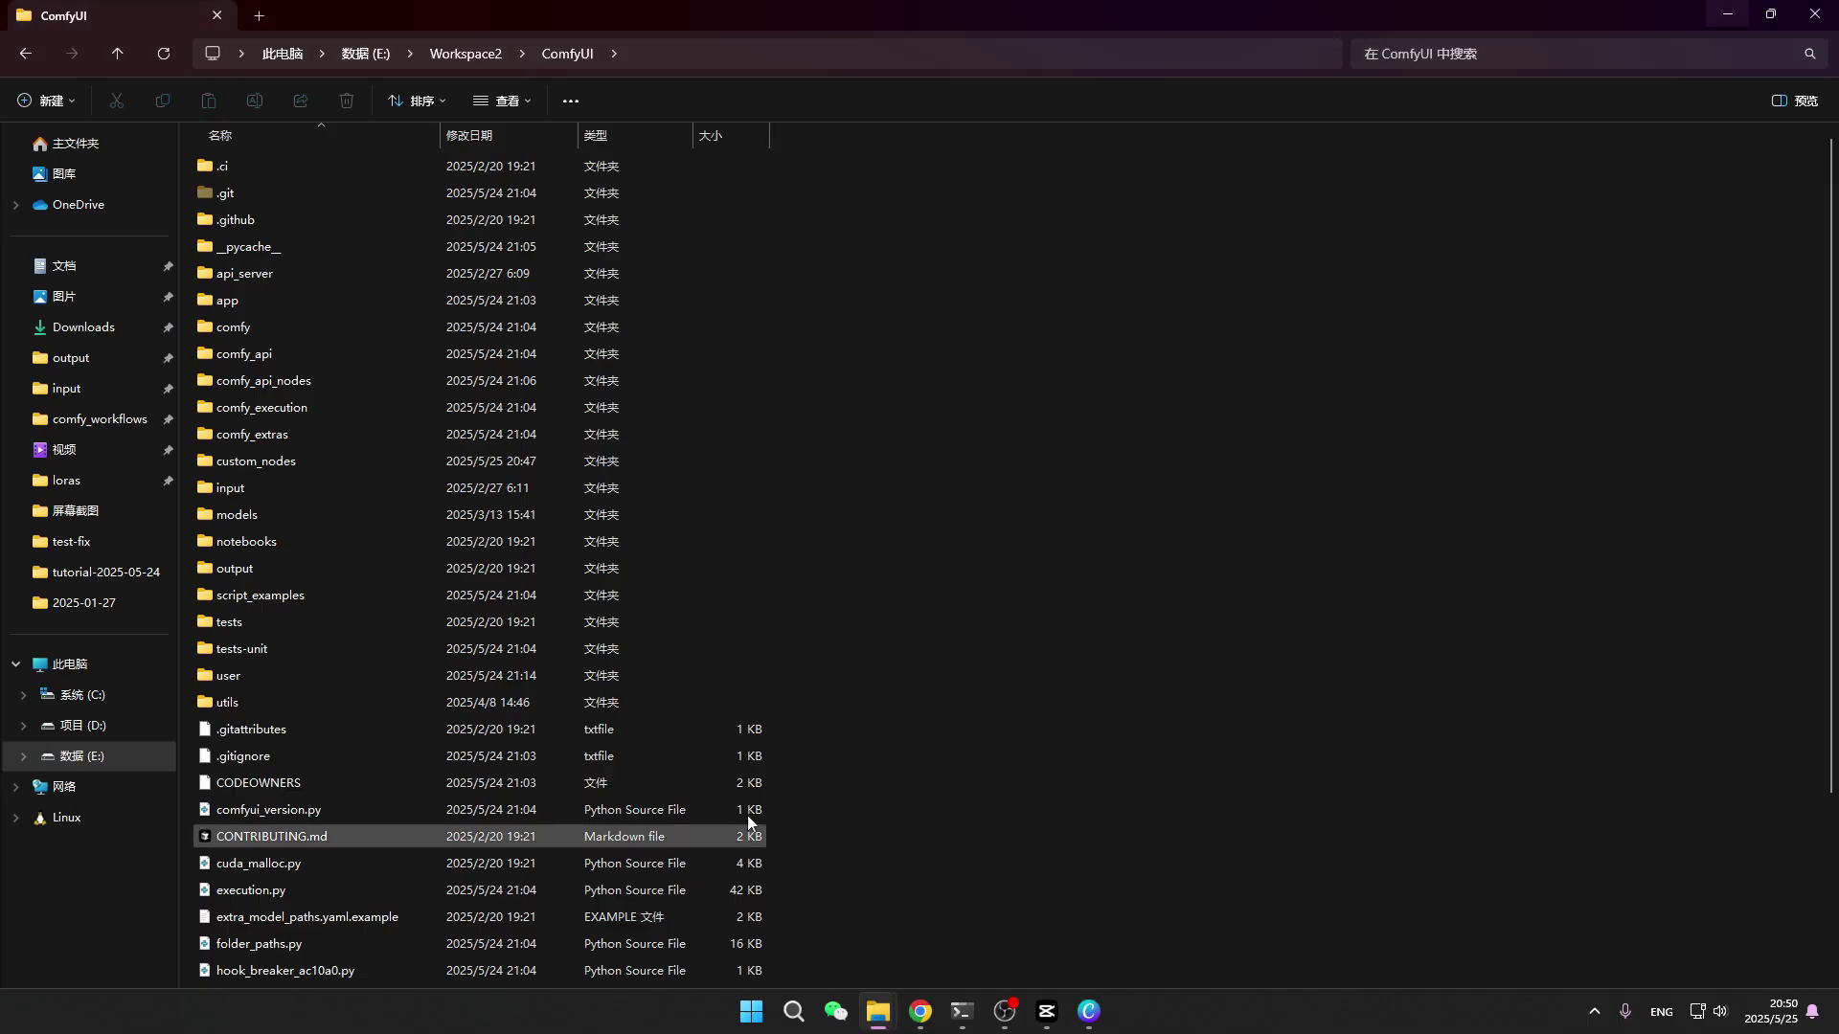
Step: Open a command prompt in the custom_nodes folder via 'cmd' in the Explorer address bar
{"action": "double_click", "coordinate": [326, 460]}
{"action": "left_click", "coordinate": [772, 53]}
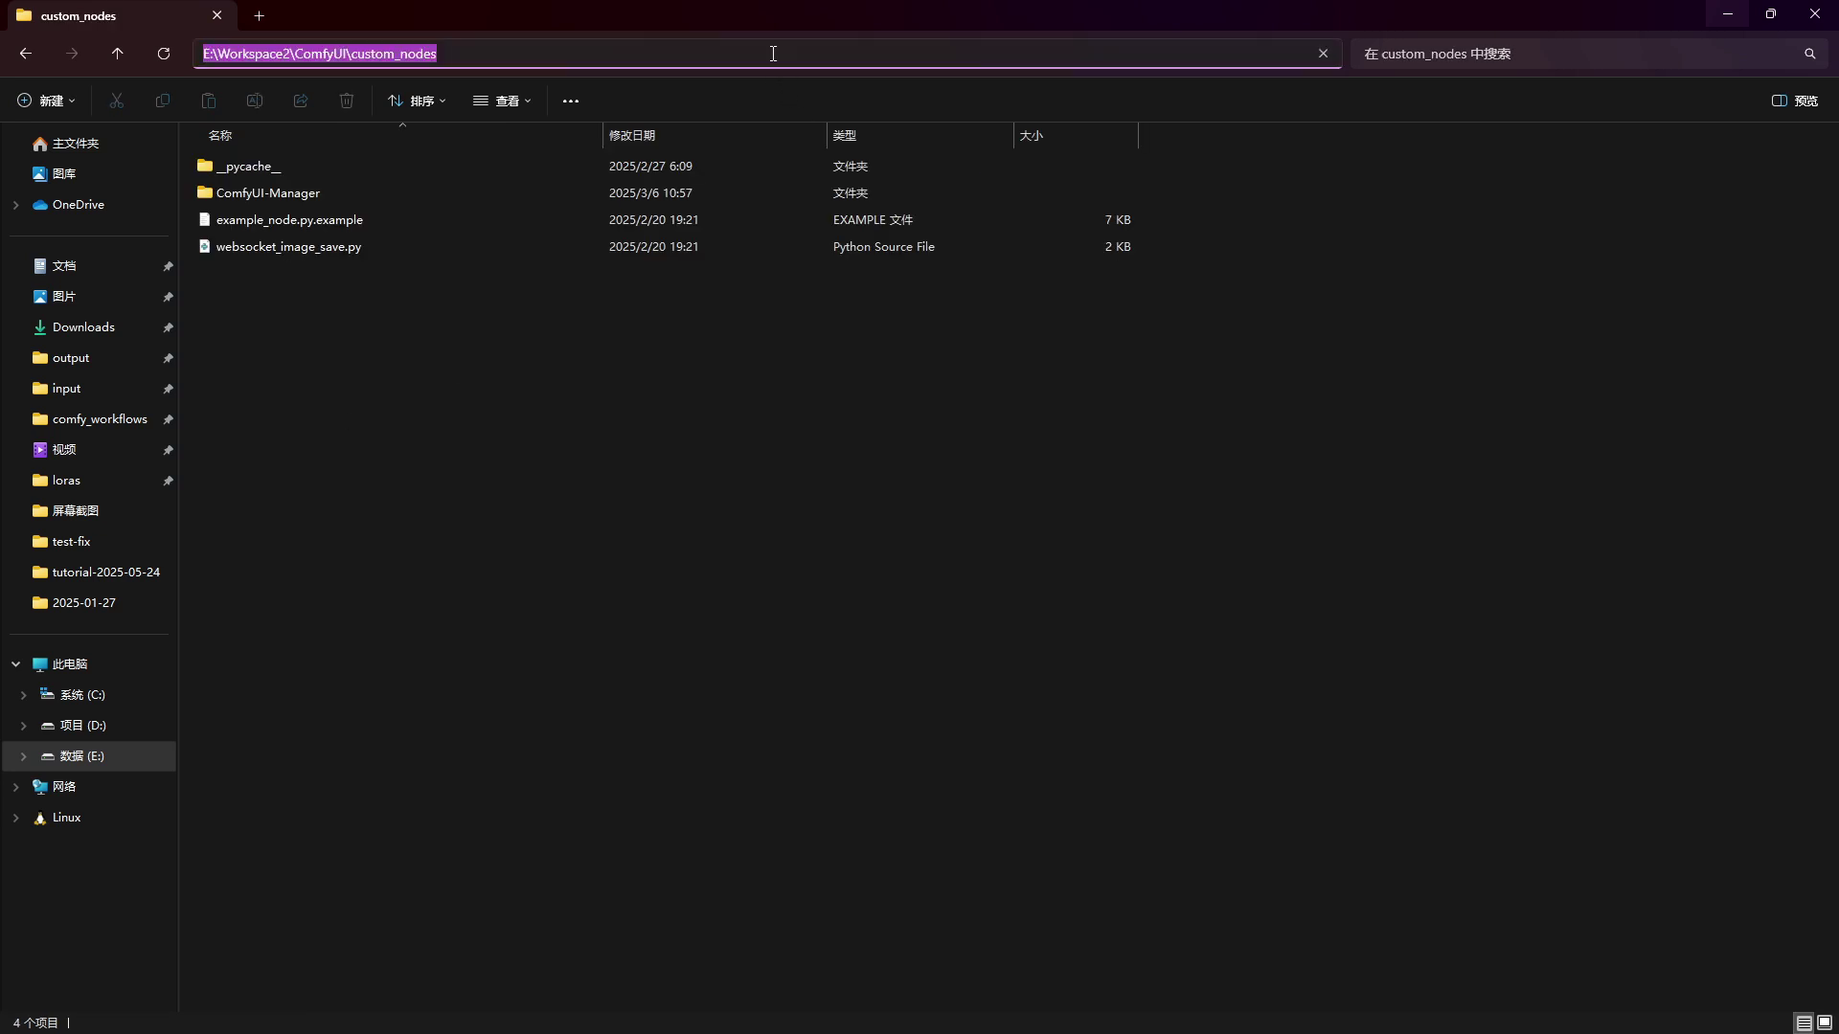
{"action": "type", "text": "cmd"}
{"action": "key", "text": "Return"}
Step: Git clone ComfyUI-Lora-Manager, enter its folder and pip install requirements.txt
{"action": "type", "text": "g"}
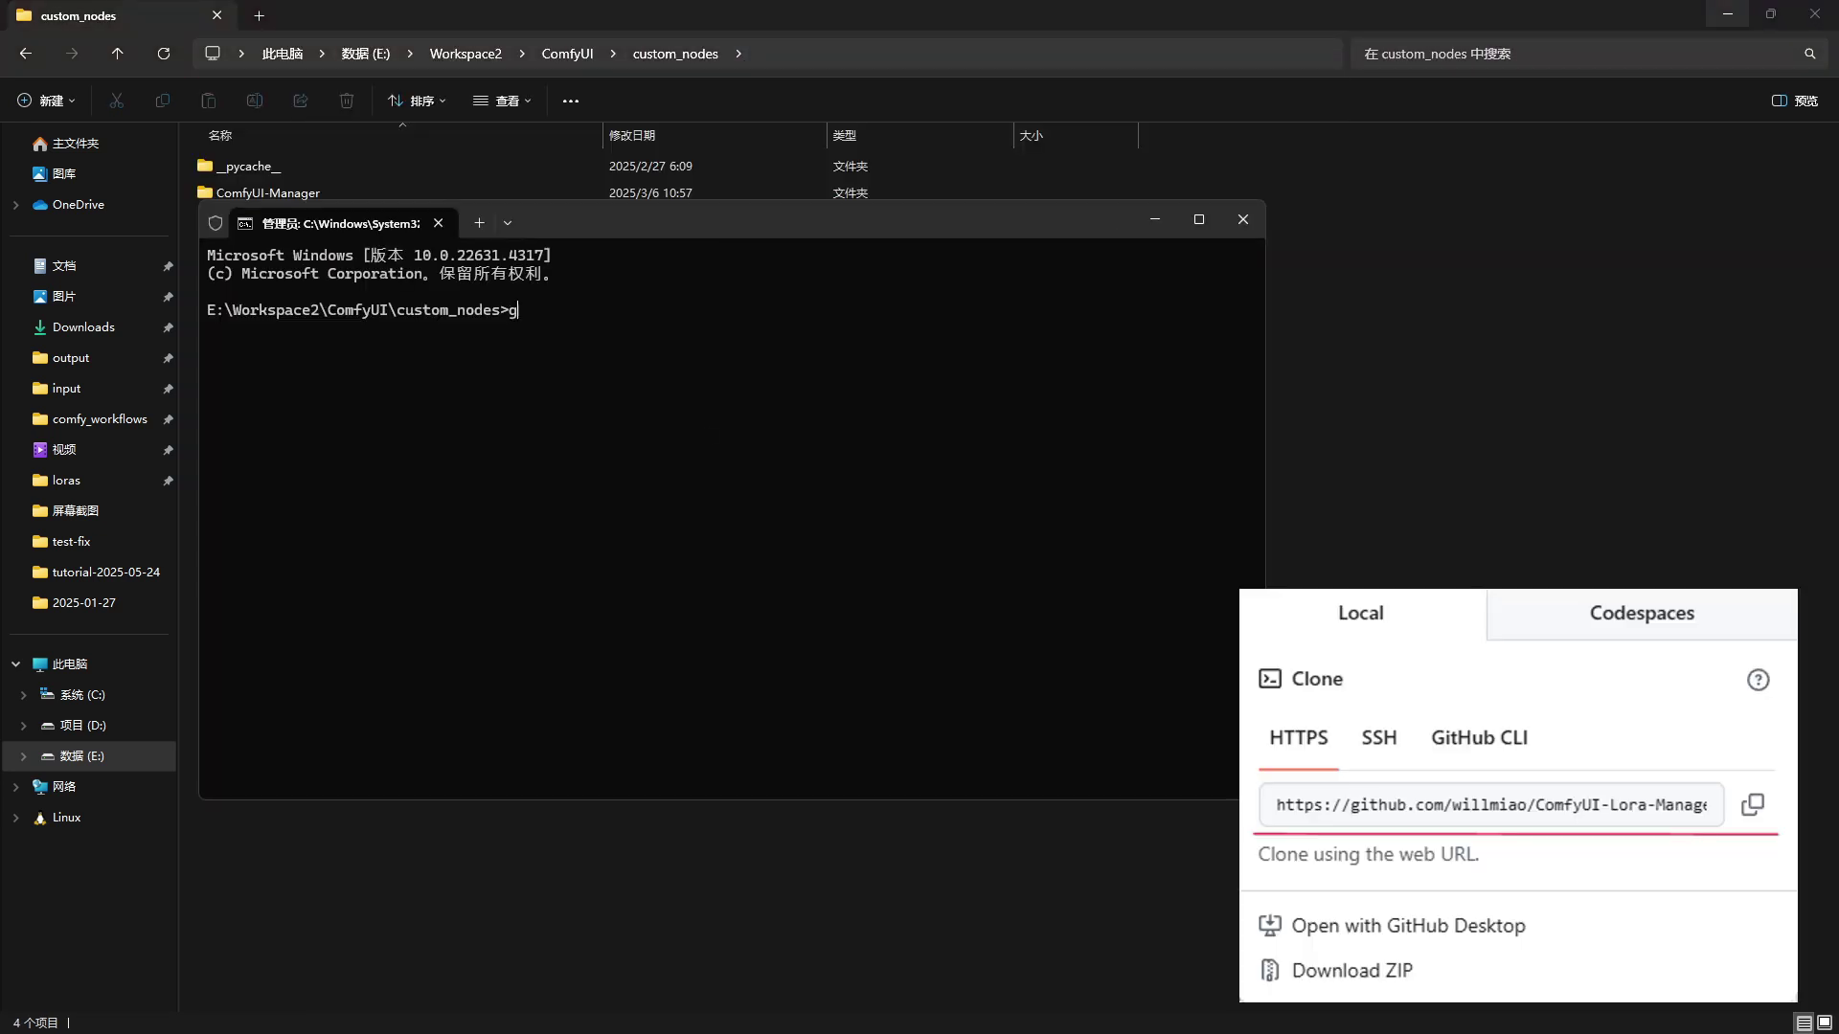
{"action": "type", "text": "it clone"}
{"action": "right_click", "coordinate": [734, 418]}
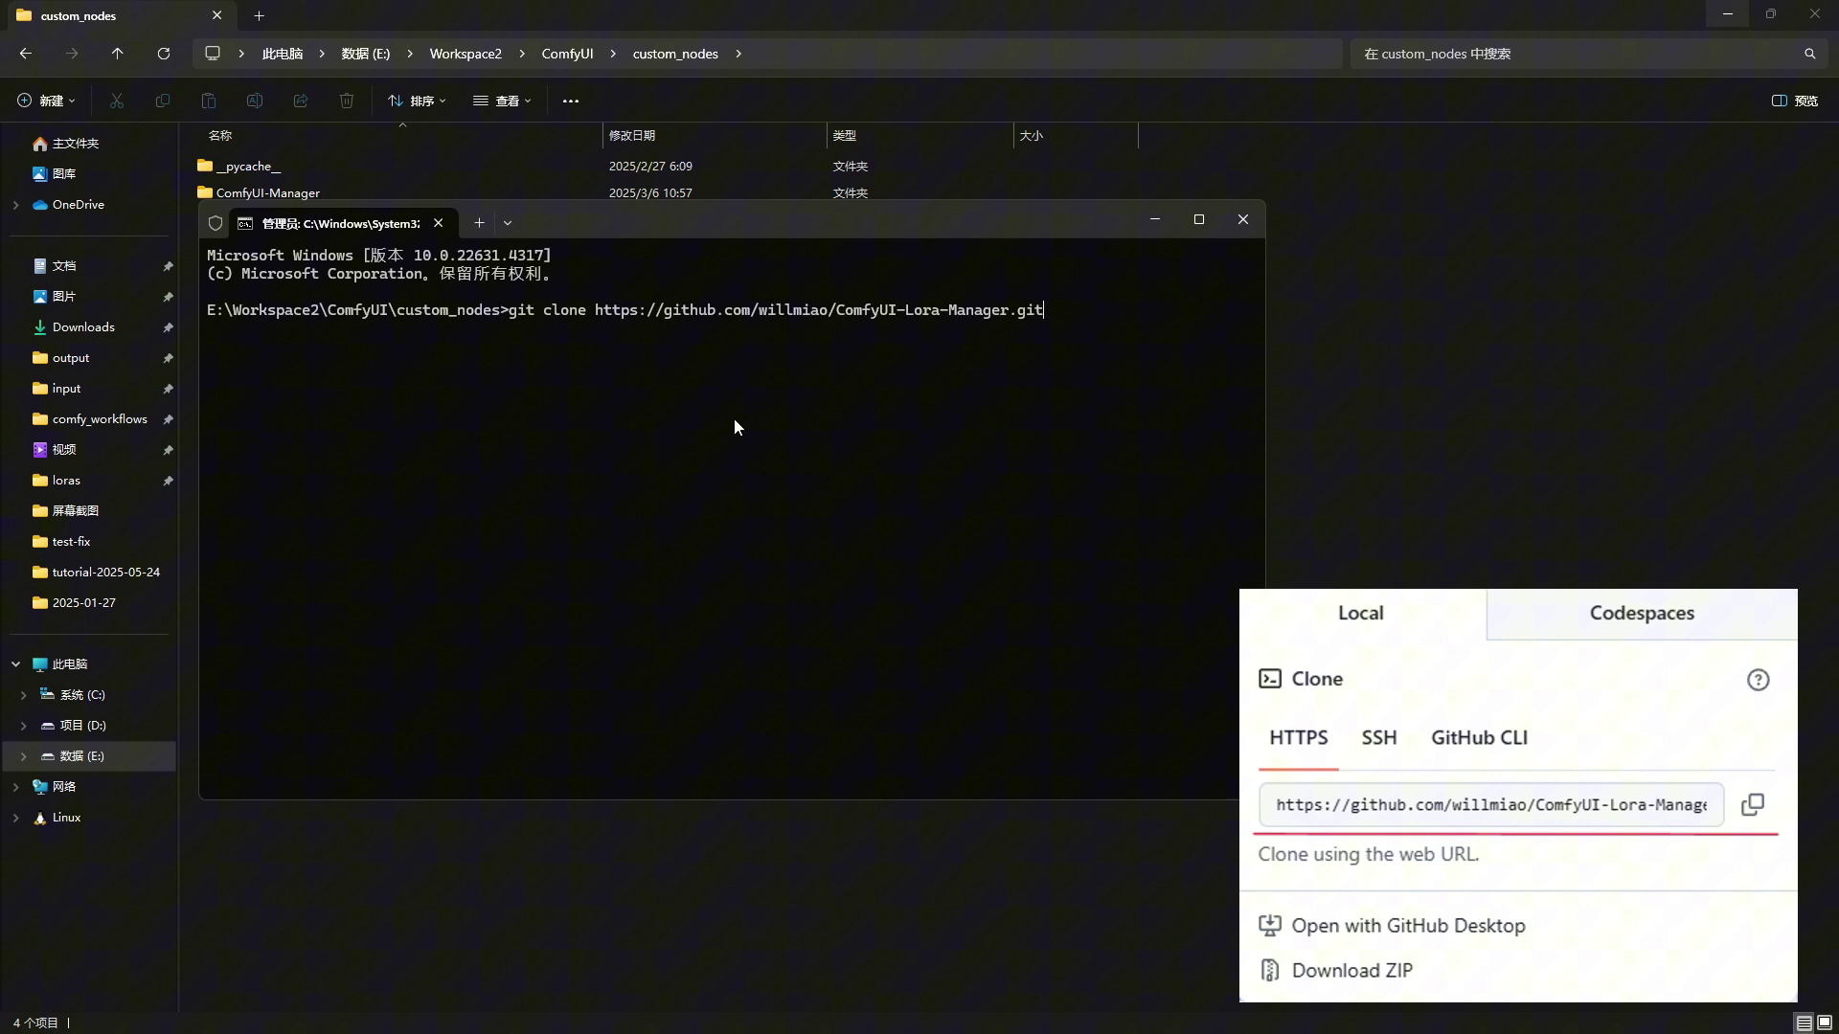
{"action": "key", "text": "Return"}
{"action": "type", "text": "cd ComfyUI-Lora-Manager"}
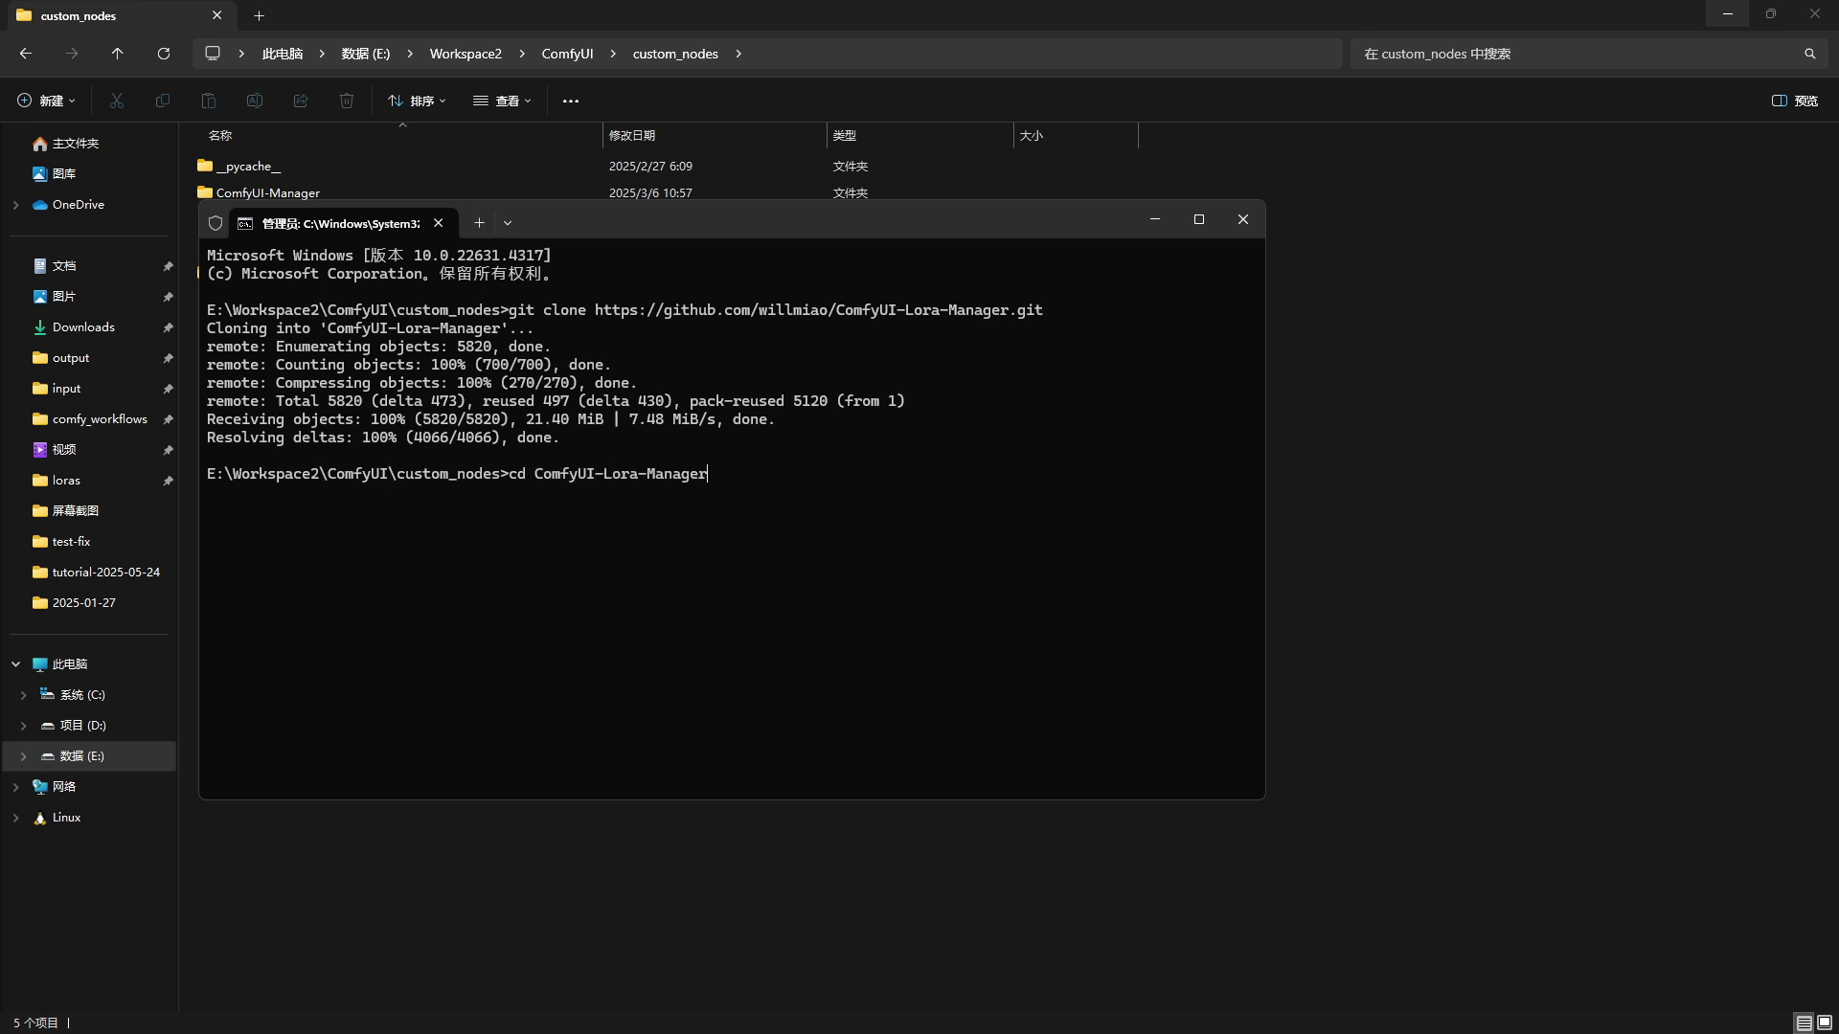
{"action": "key", "text": "Return"}
{"action": "type", "text": "pip install -r requirements.txt"}
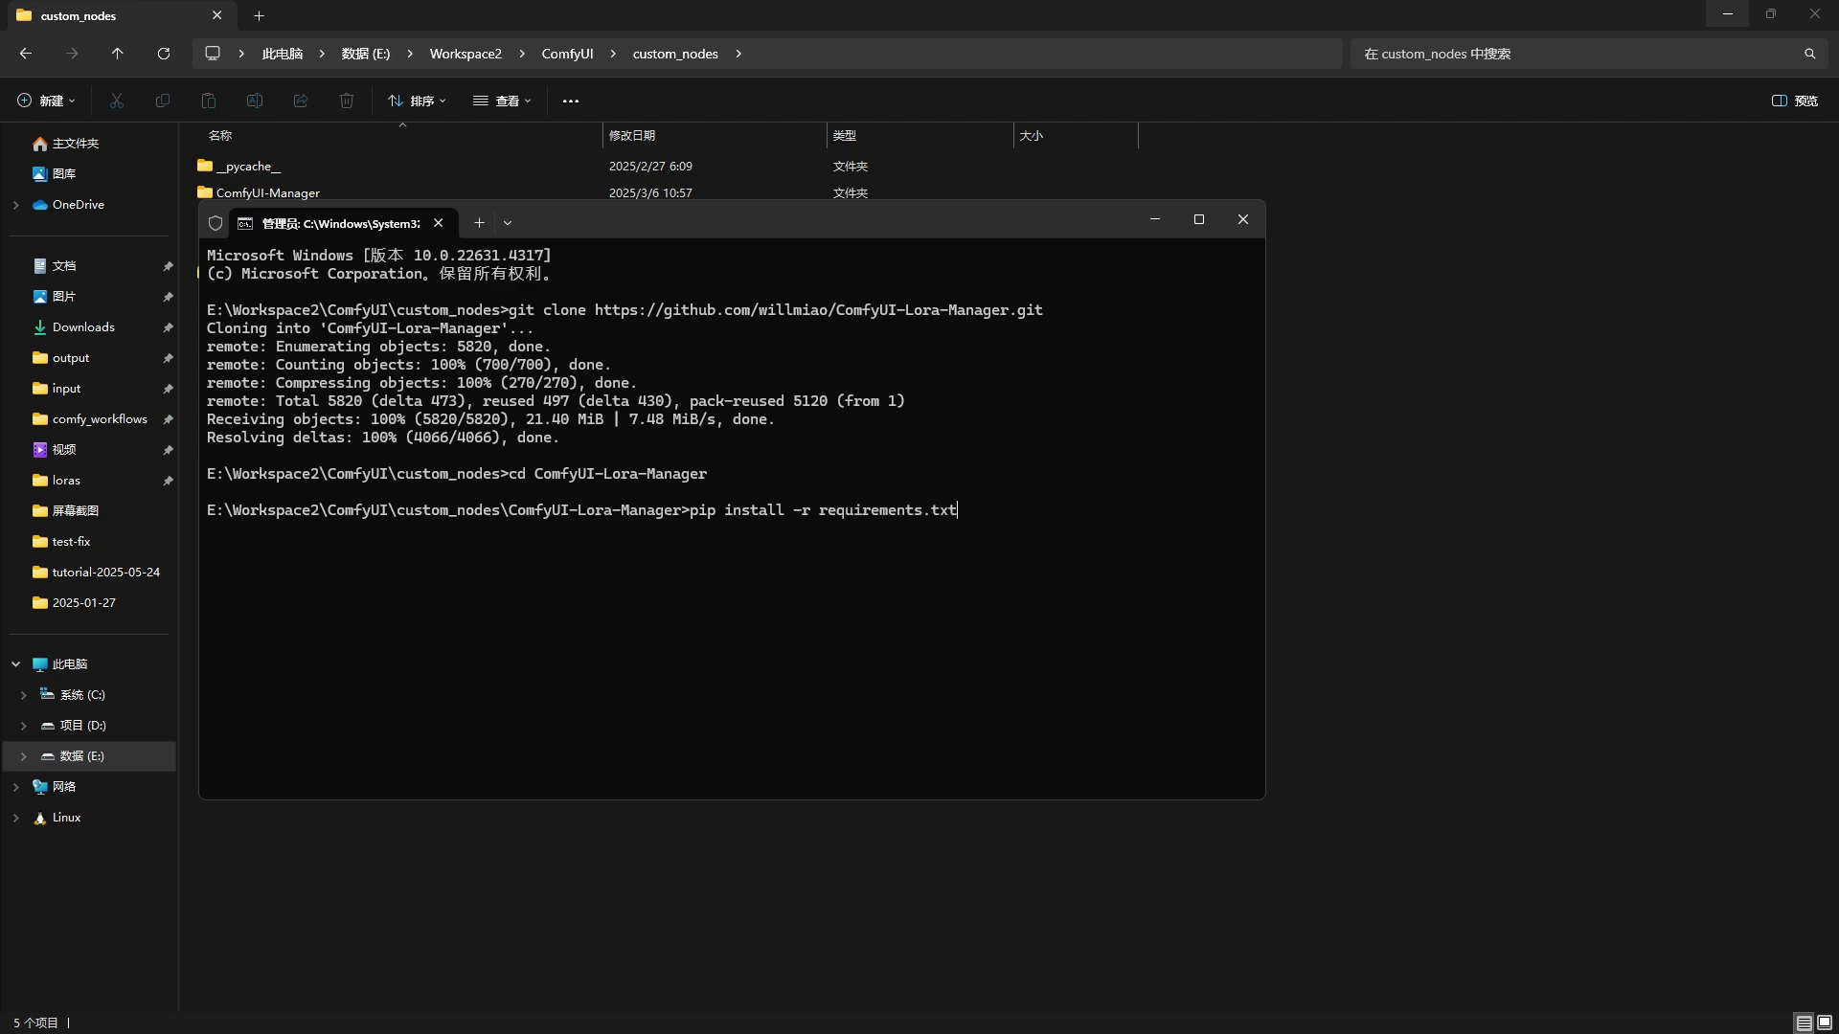
{"action": "key", "text": "Return"}
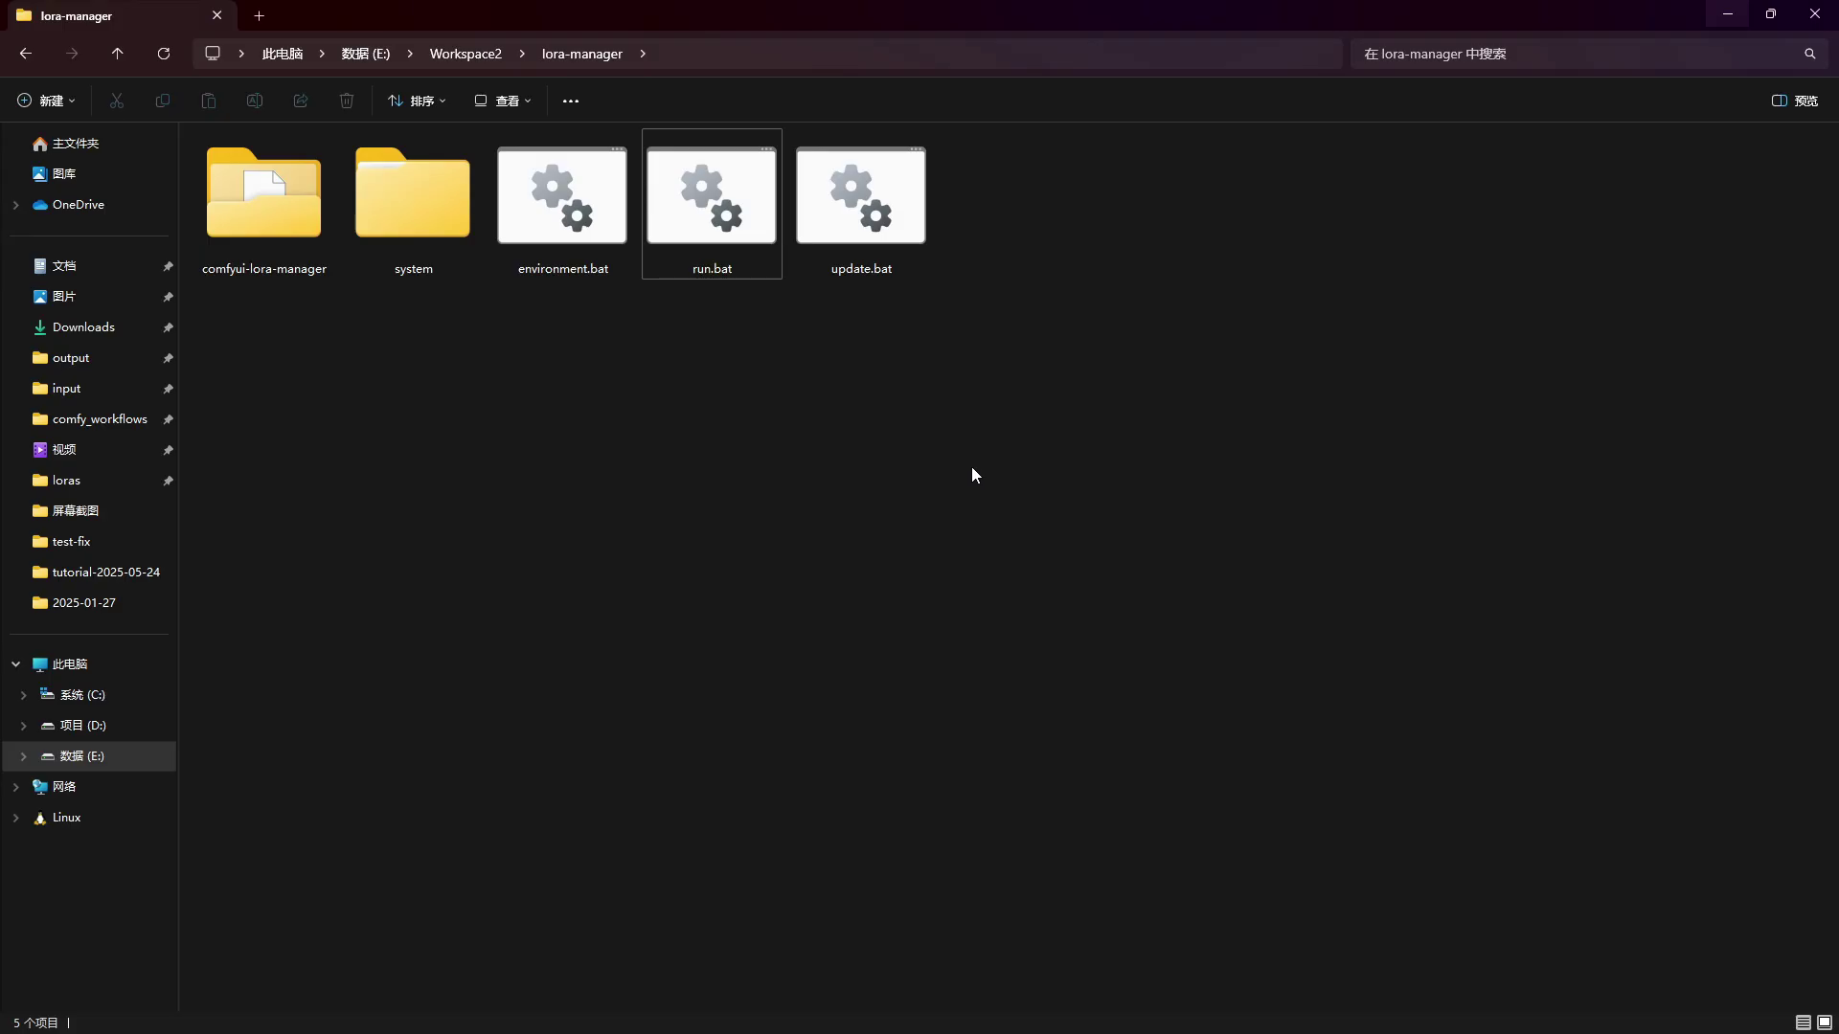
Step: Run the portable edition's update.bat and close its console
{"action": "double_click", "coordinate": [866, 210]}
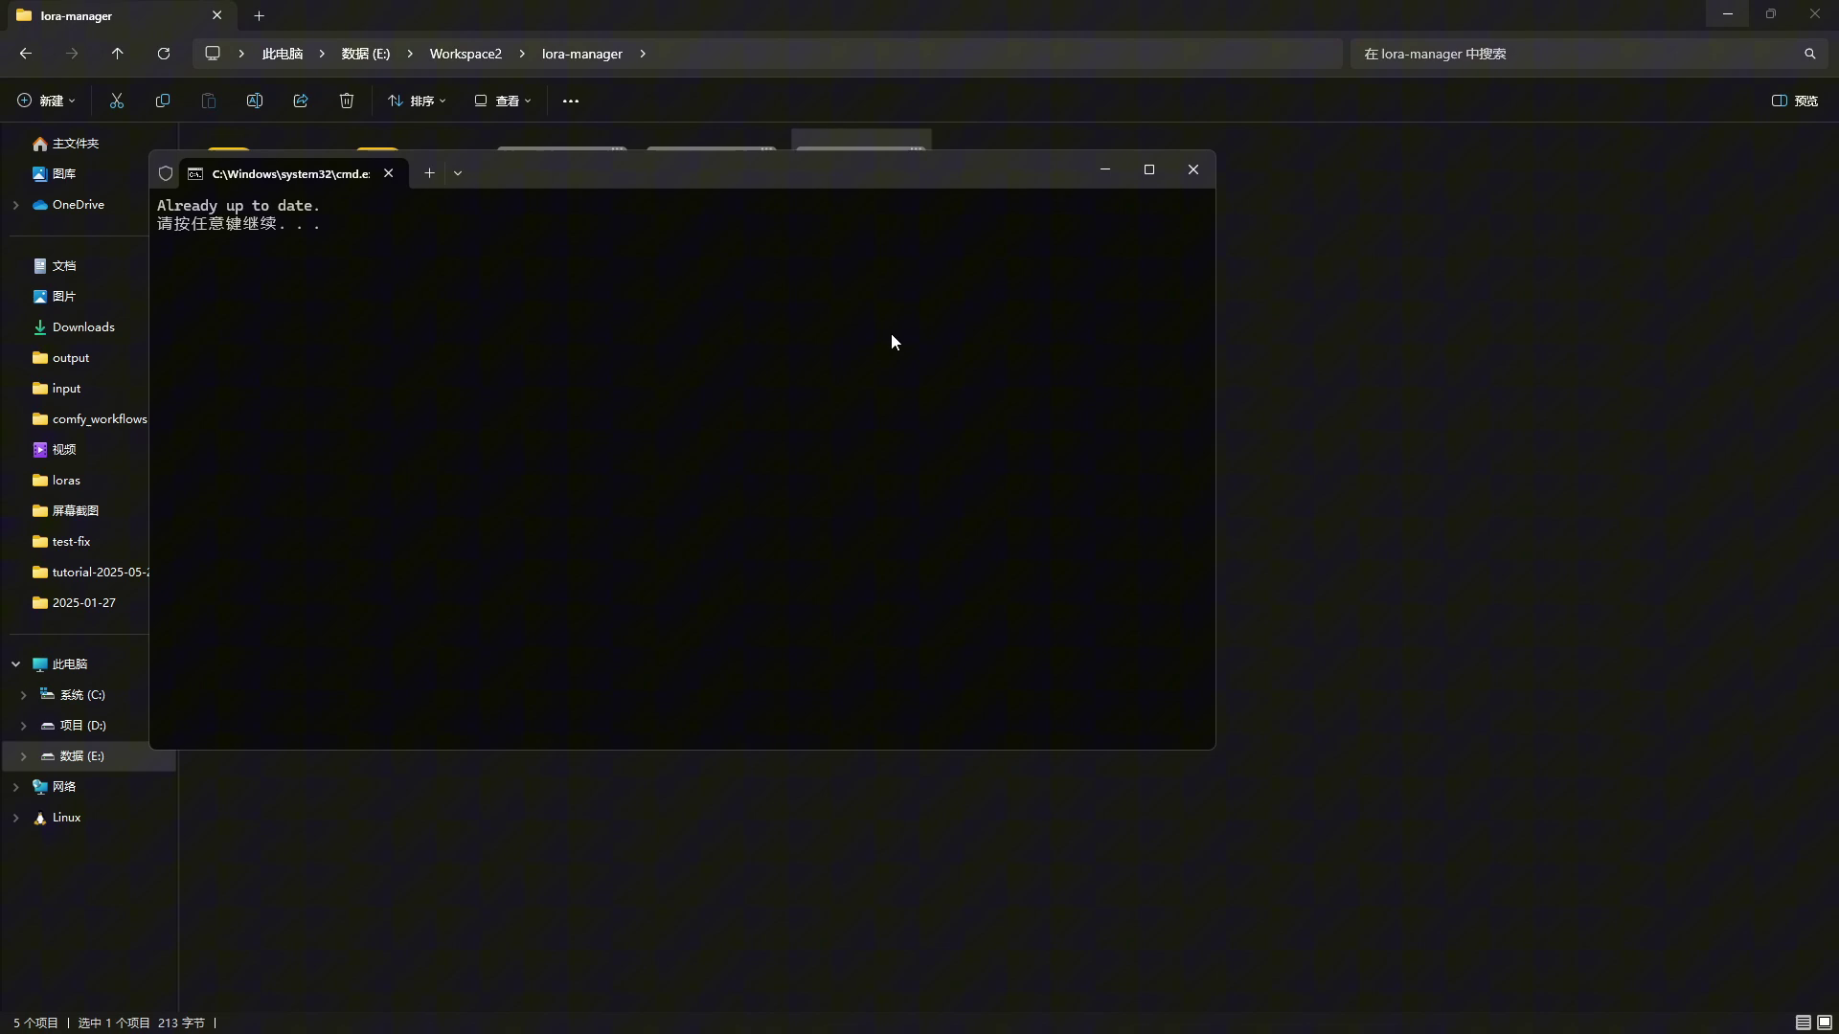
{"action": "key", "text": "space"}
{"action": "left_click", "coordinate": [891, 335]}
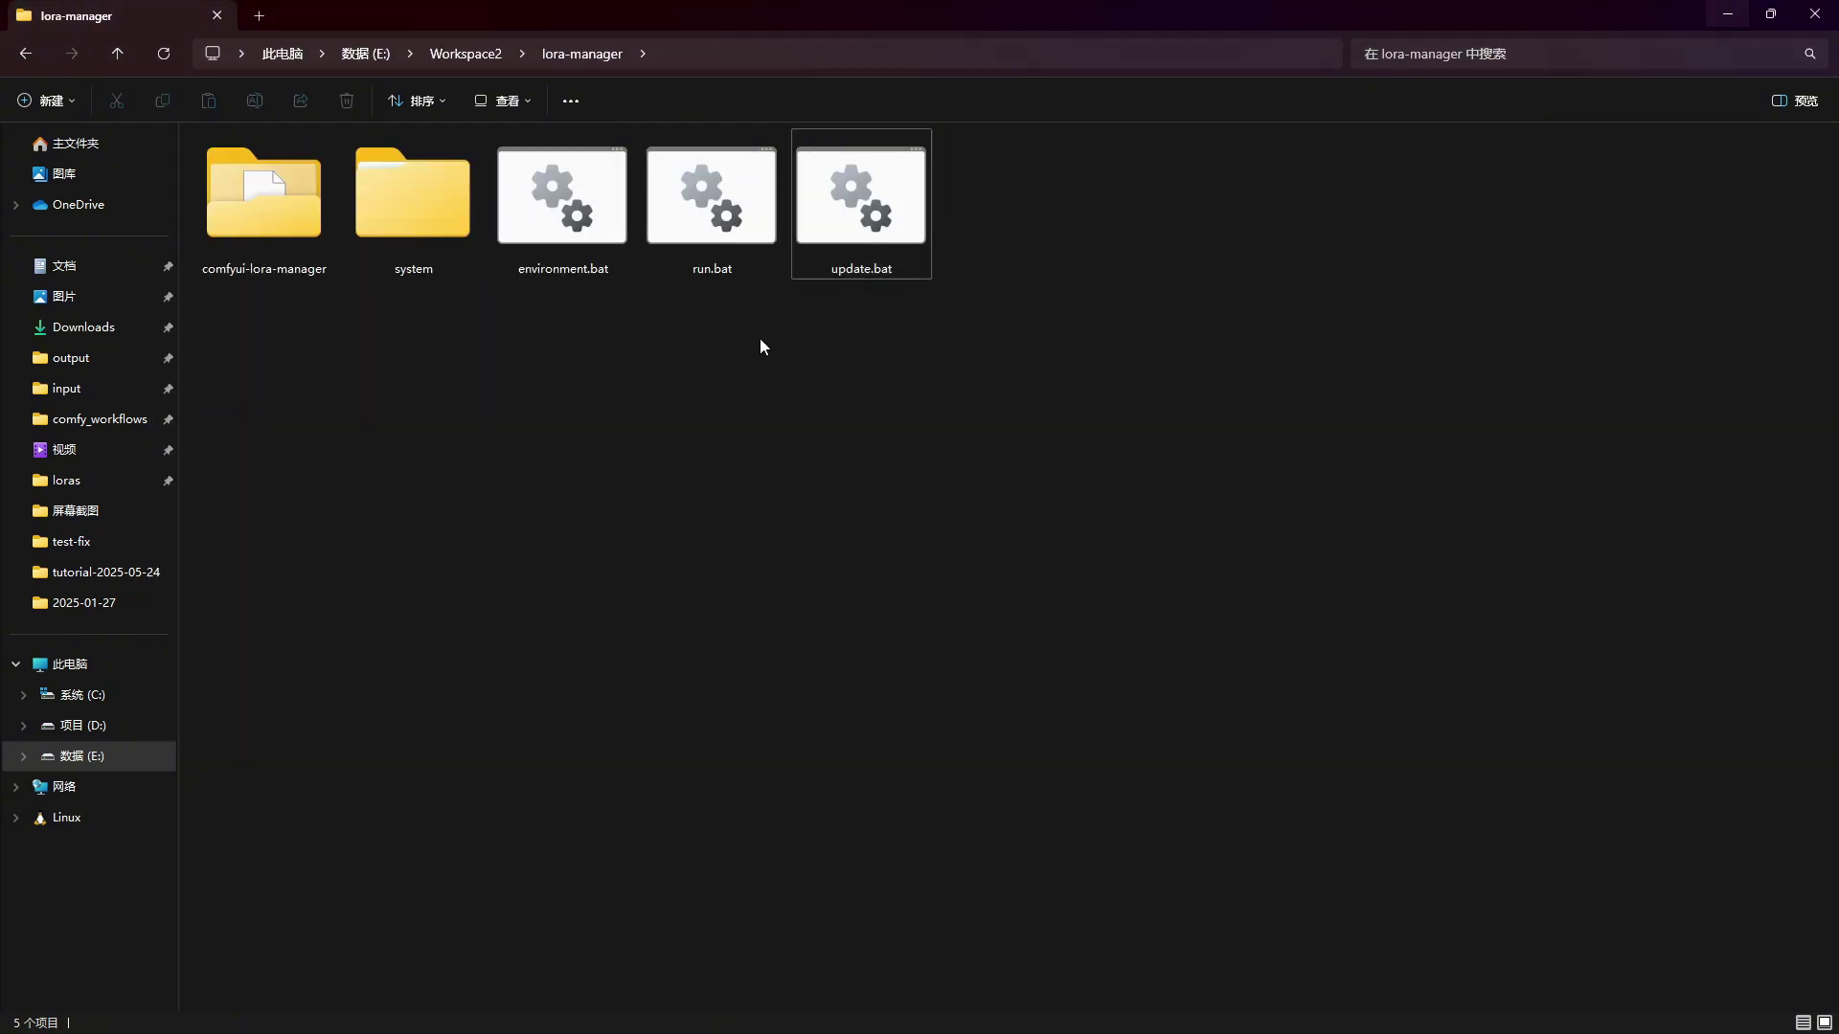
Step: Launch the standalone LoRA Manager server and browse its 452-LoRA library in the browser
{"action": "double_click", "coordinate": [725, 230]}
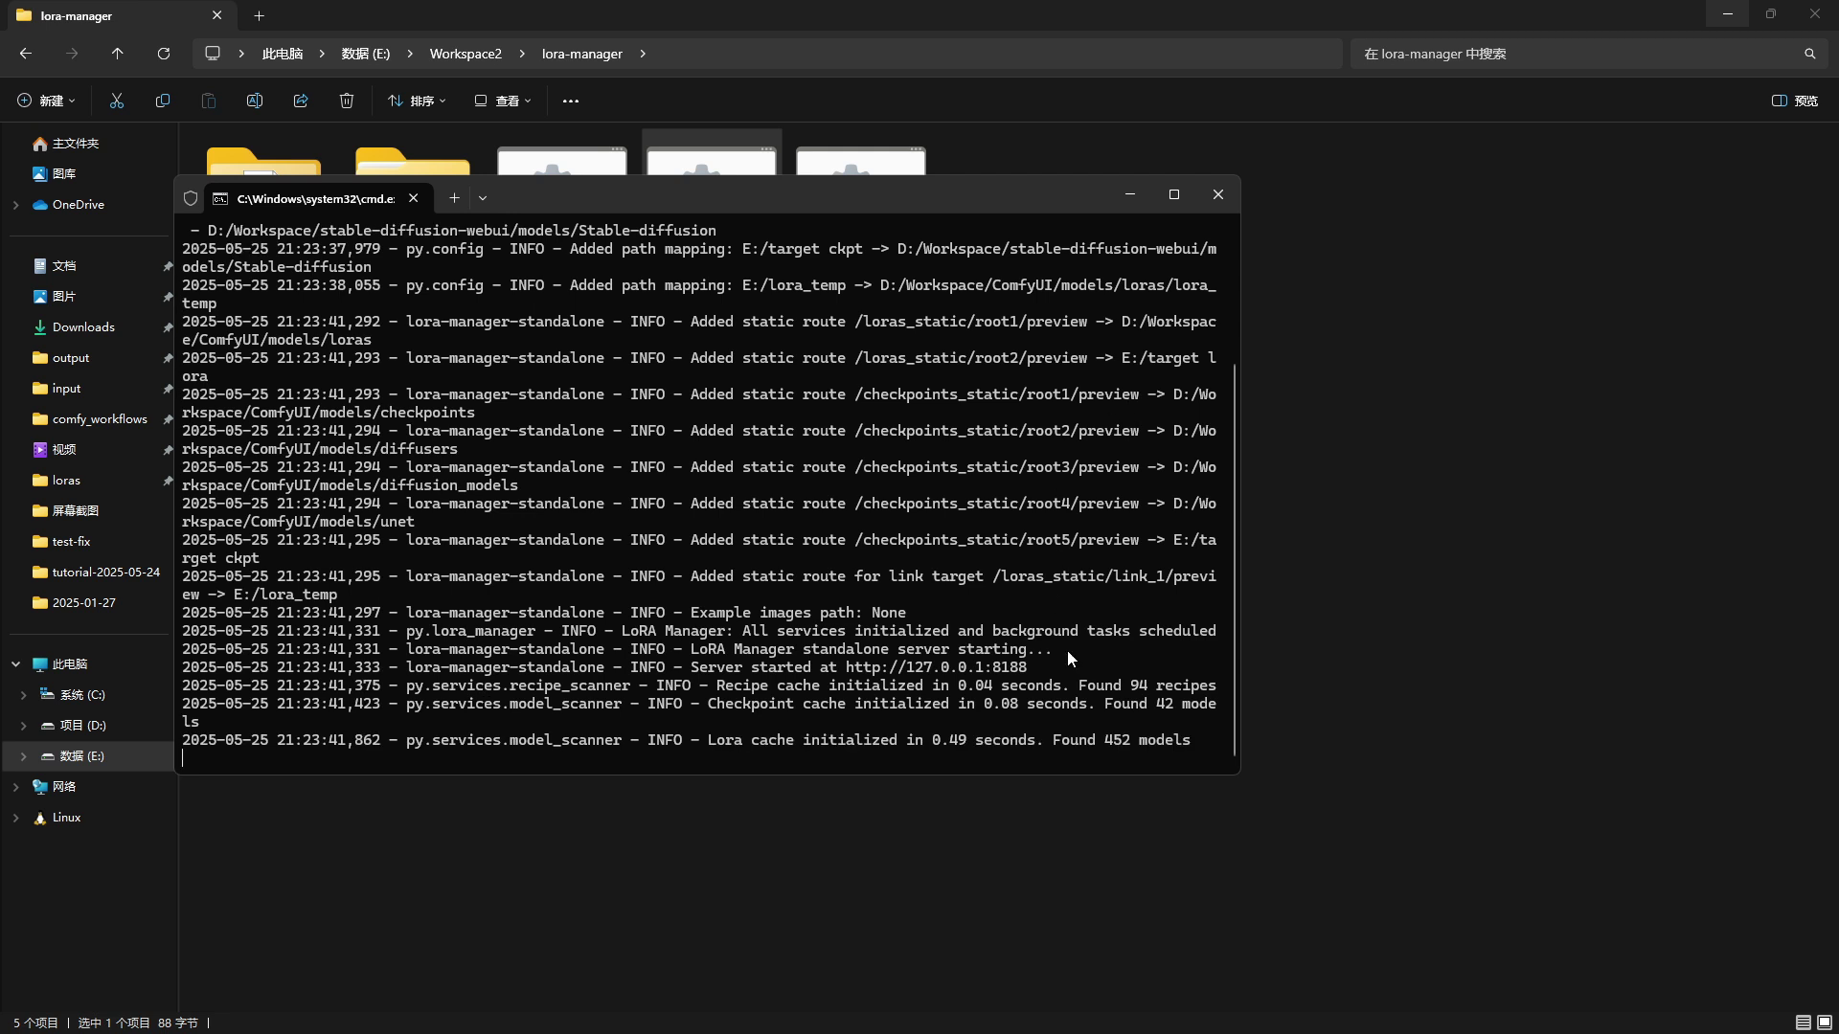
{"action": "left_click", "coordinate": [987, 668], "text": "ctrl"}
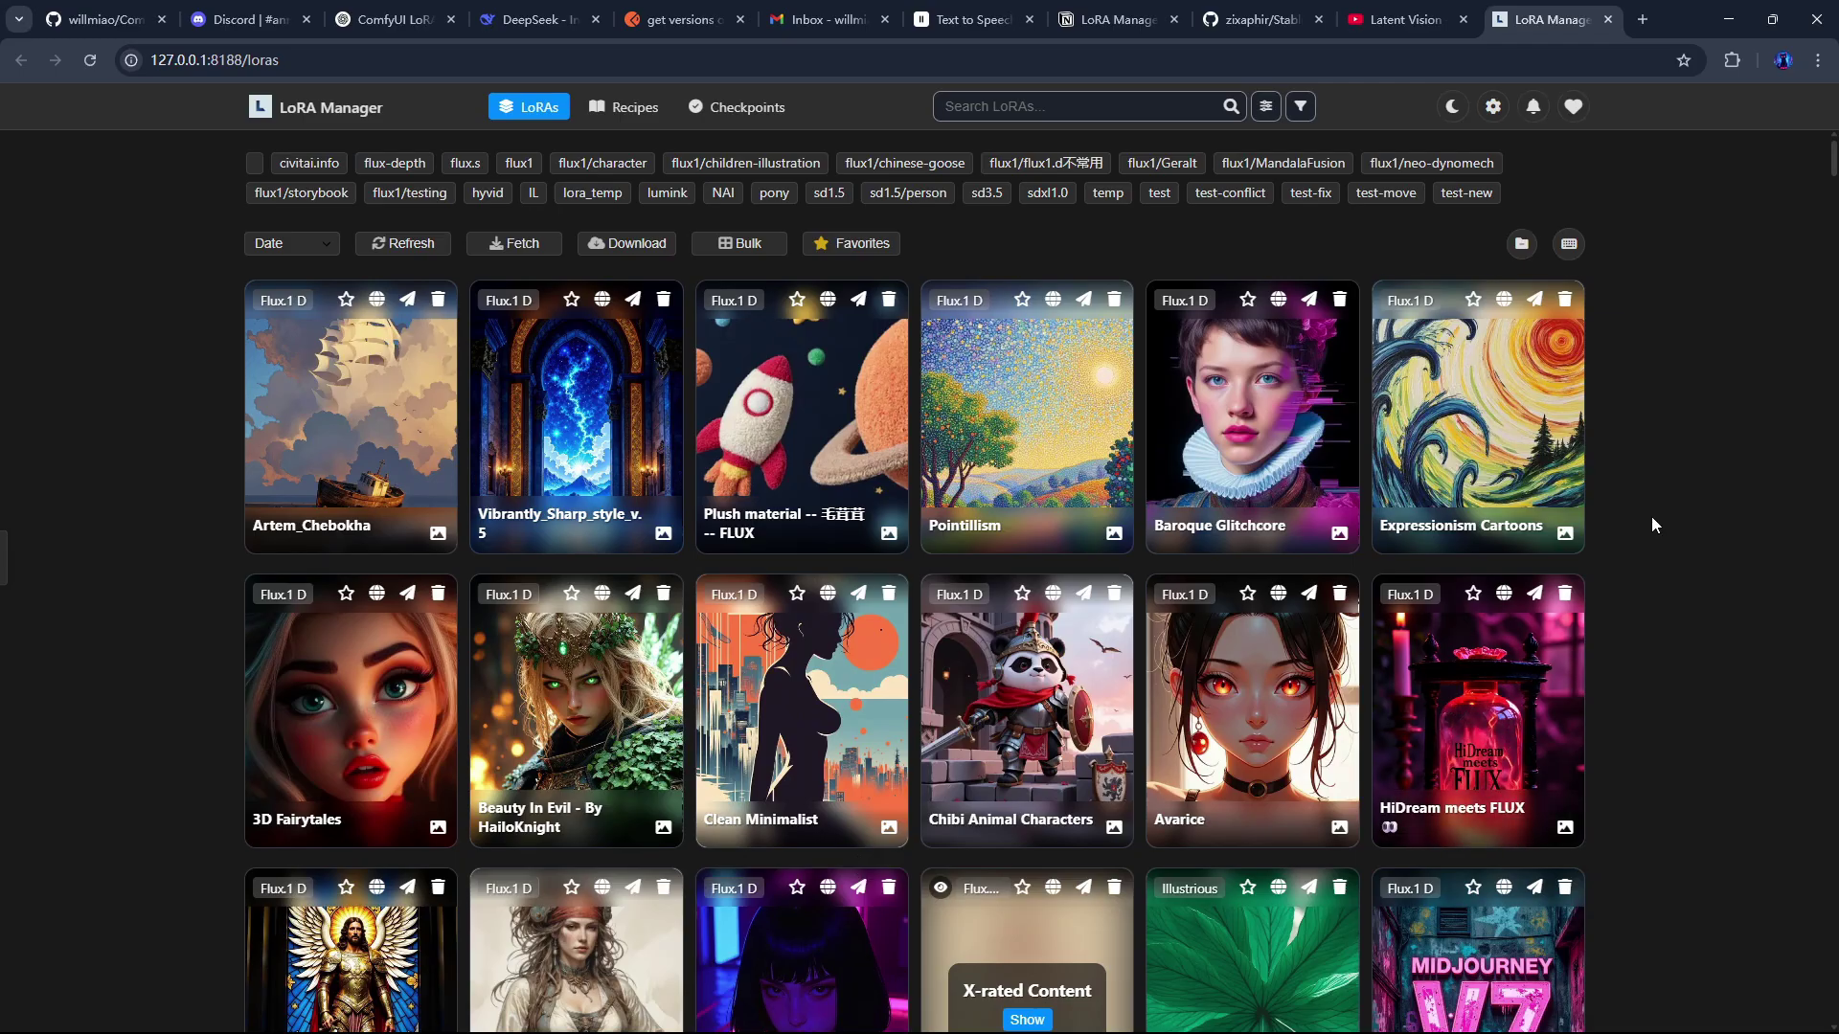
{"action": "scroll", "coordinate": [1653, 522], "scroll_direction": "down", "scroll_amount": 1}
{"action": "scroll", "coordinate": [1656, 529], "scroll_direction": "down", "scroll_amount": 7}
{"action": "scroll", "coordinate": [1668, 670], "scroll_direction": "down", "scroll_amount": 7}
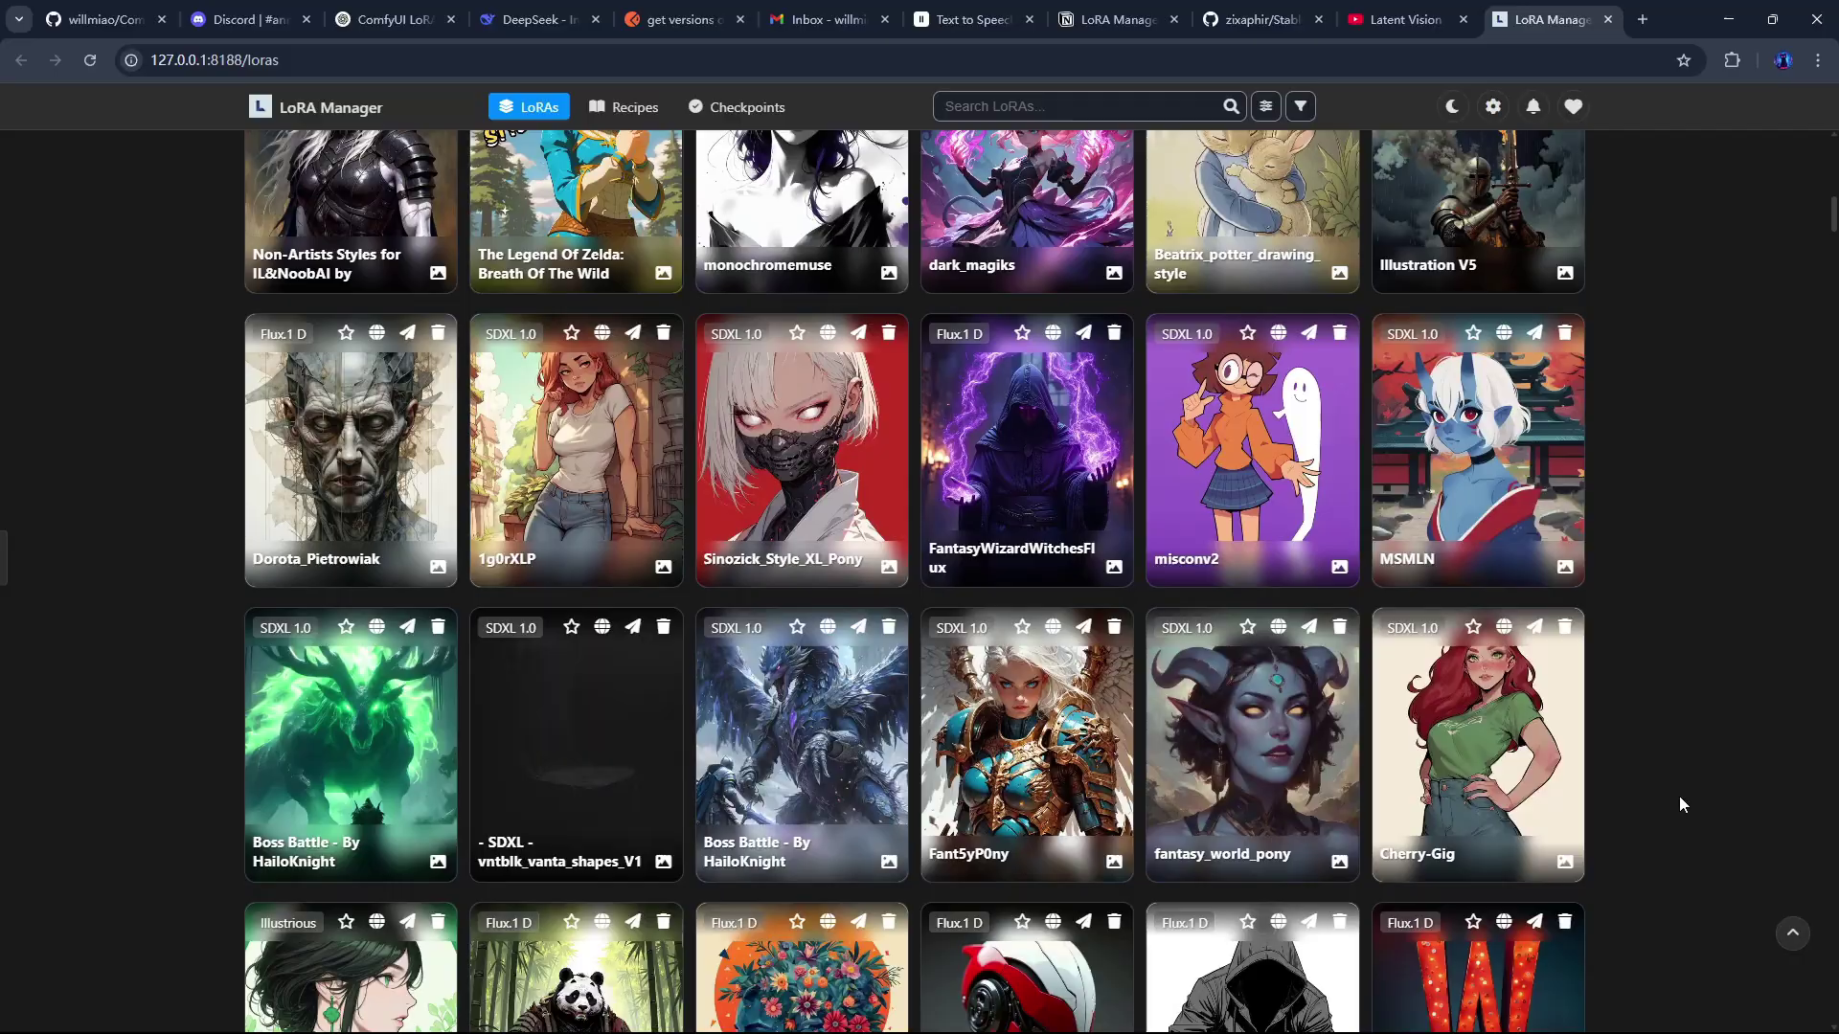
{"action": "scroll", "coordinate": [1714, 871], "scroll_direction": "down", "scroll_amount": 7}
{"action": "scroll", "coordinate": [1760, 944], "scroll_direction": "down", "scroll_amount": 1}
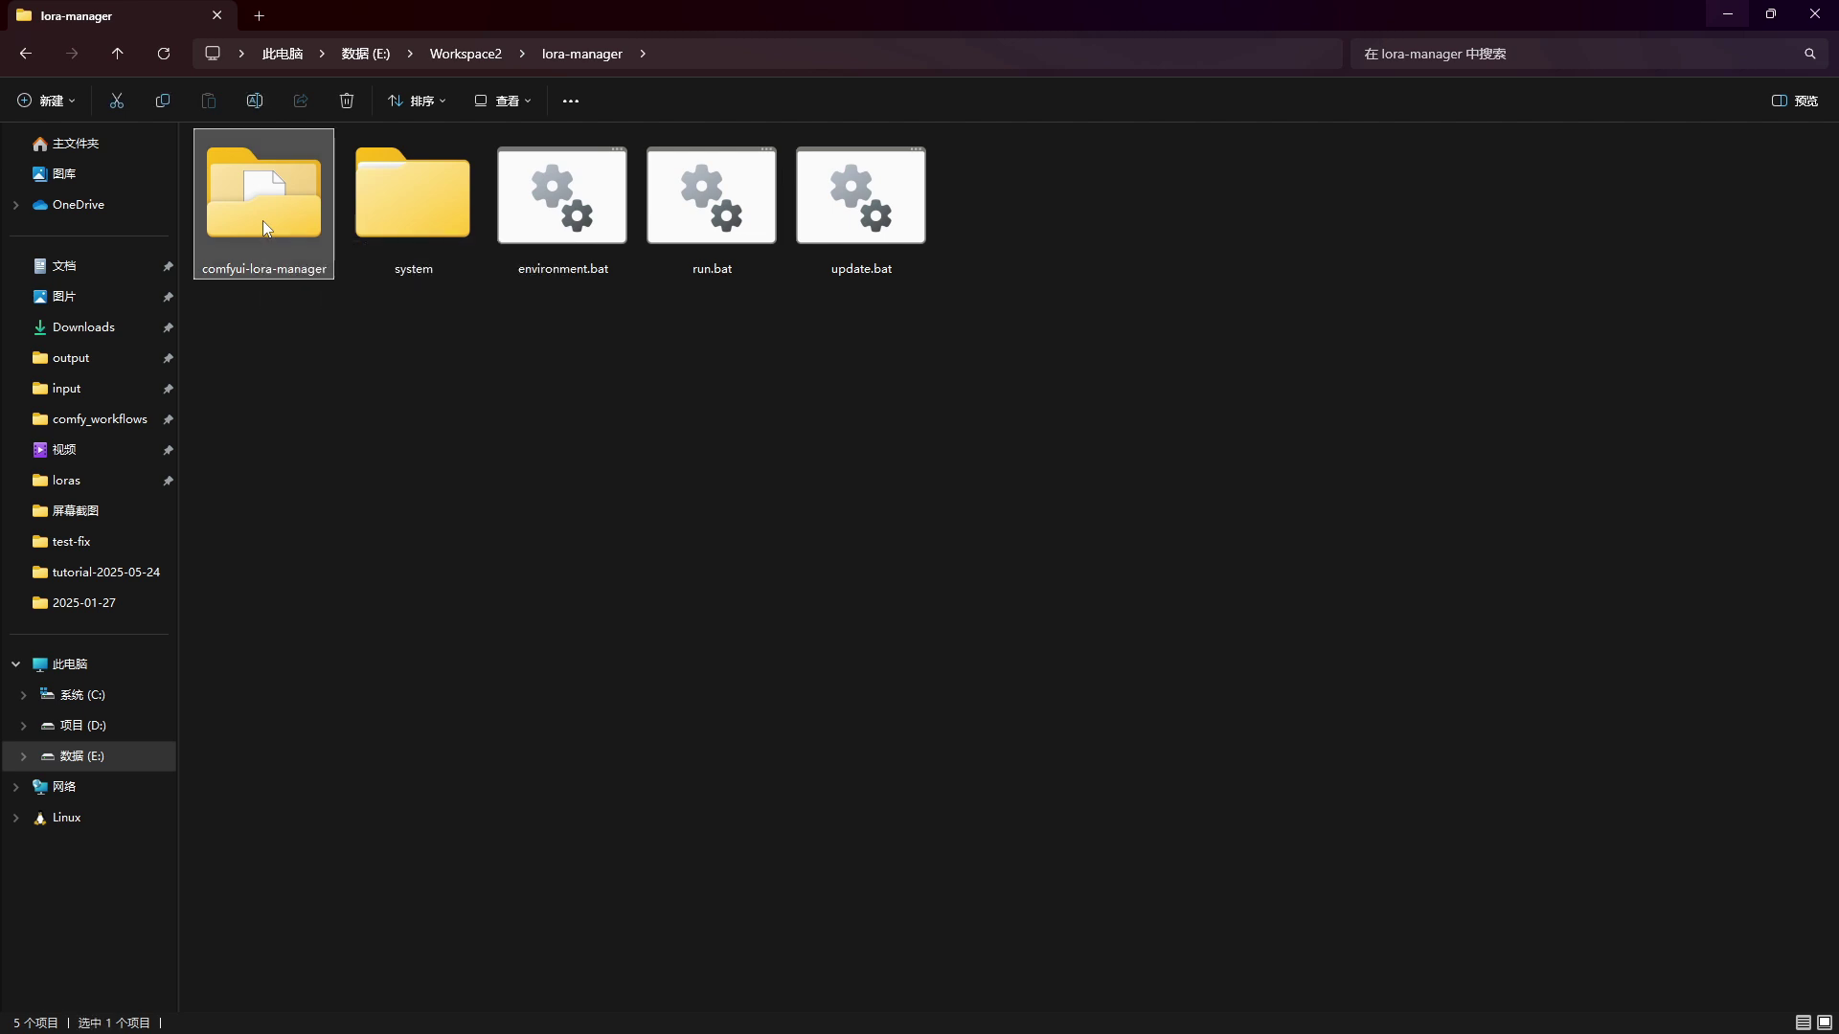
Step: Review the four LoRA folder paths in settings.json in VS Code, then launch run.bat
{"action": "double_click", "coordinate": [263, 220]}
{"action": "left_click", "coordinate": [308, 596]}
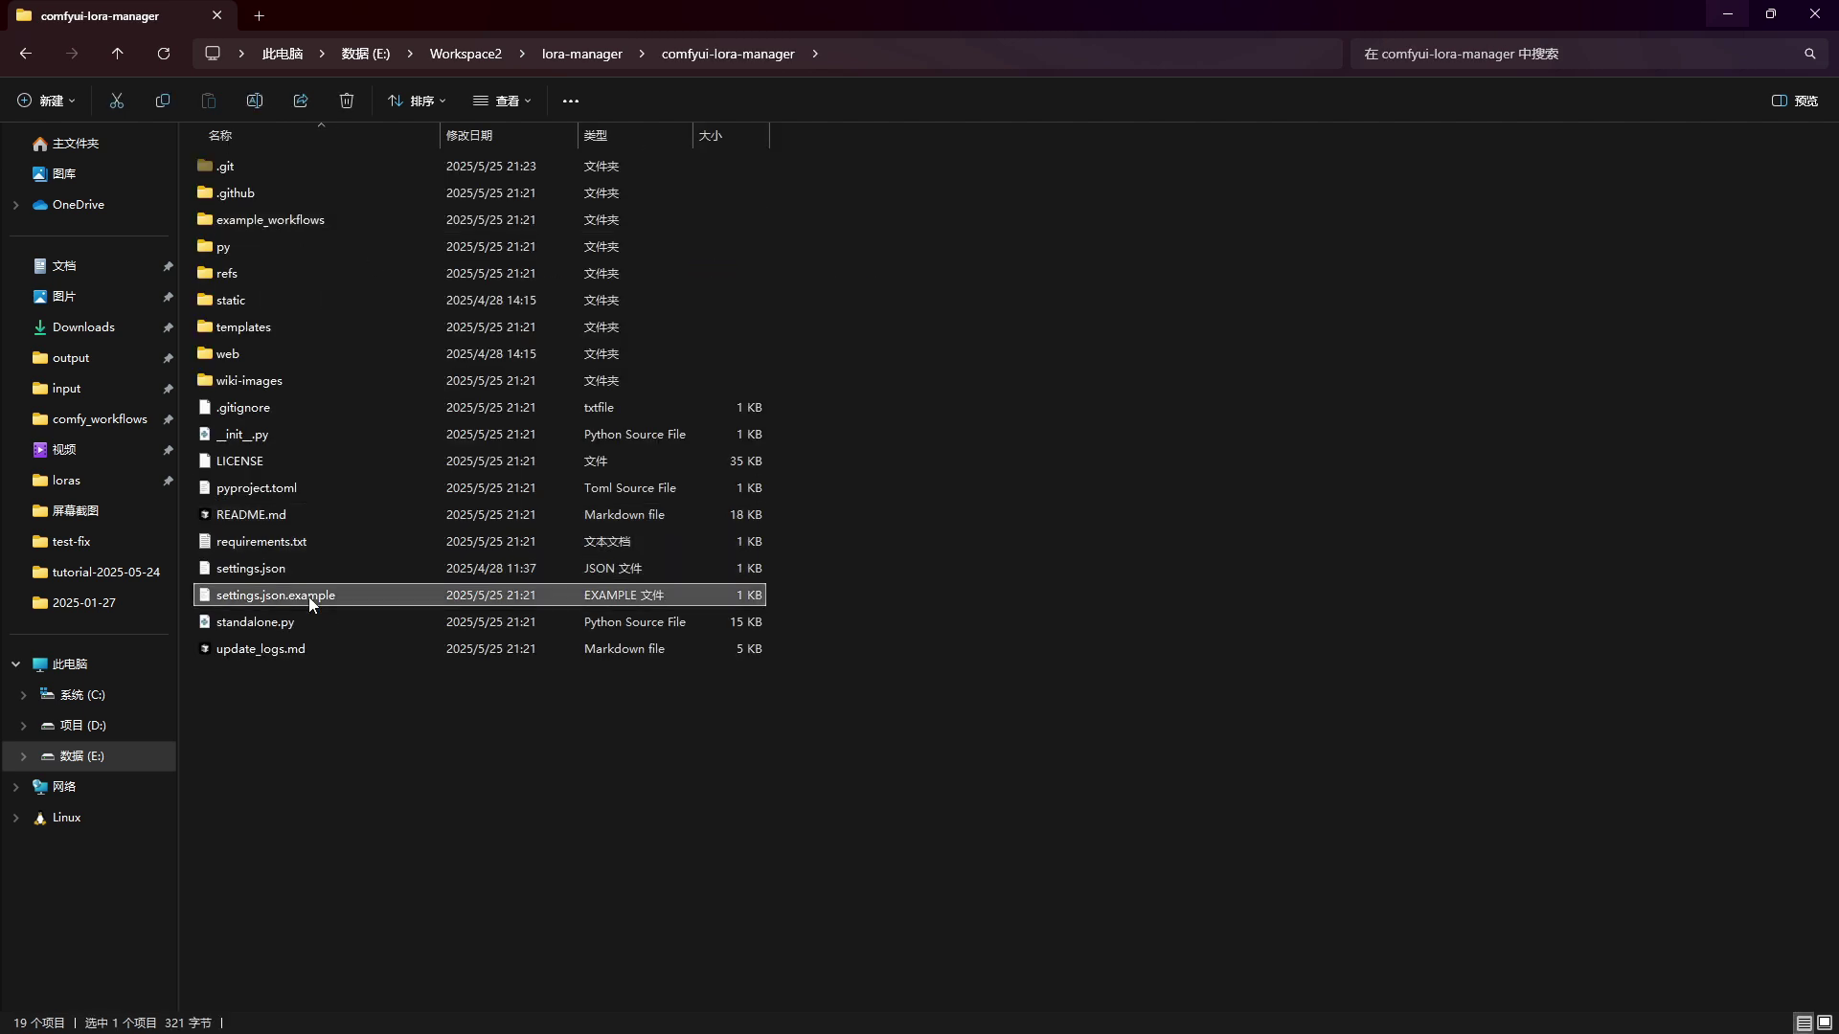
{"action": "left_click", "coordinate": [292, 568]}
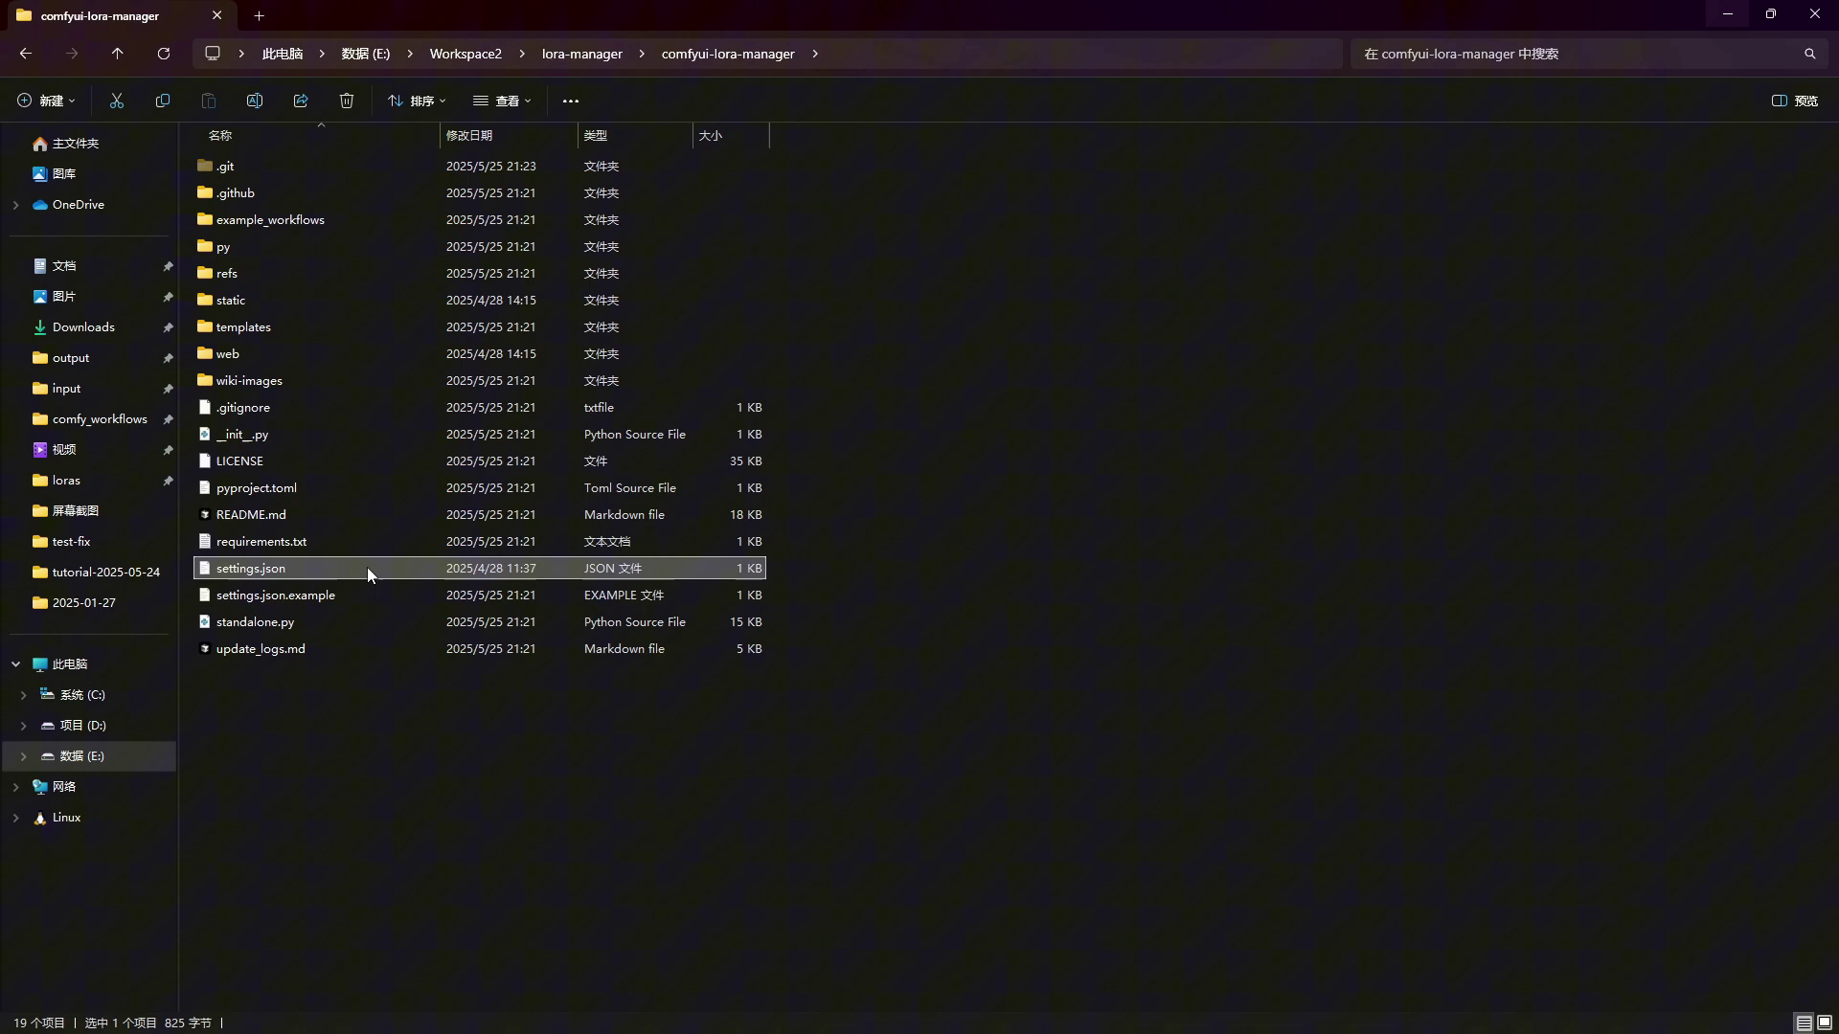
{"action": "double_click", "coordinate": [295, 567]}
{"action": "left_click", "coordinate": [495, 514]}
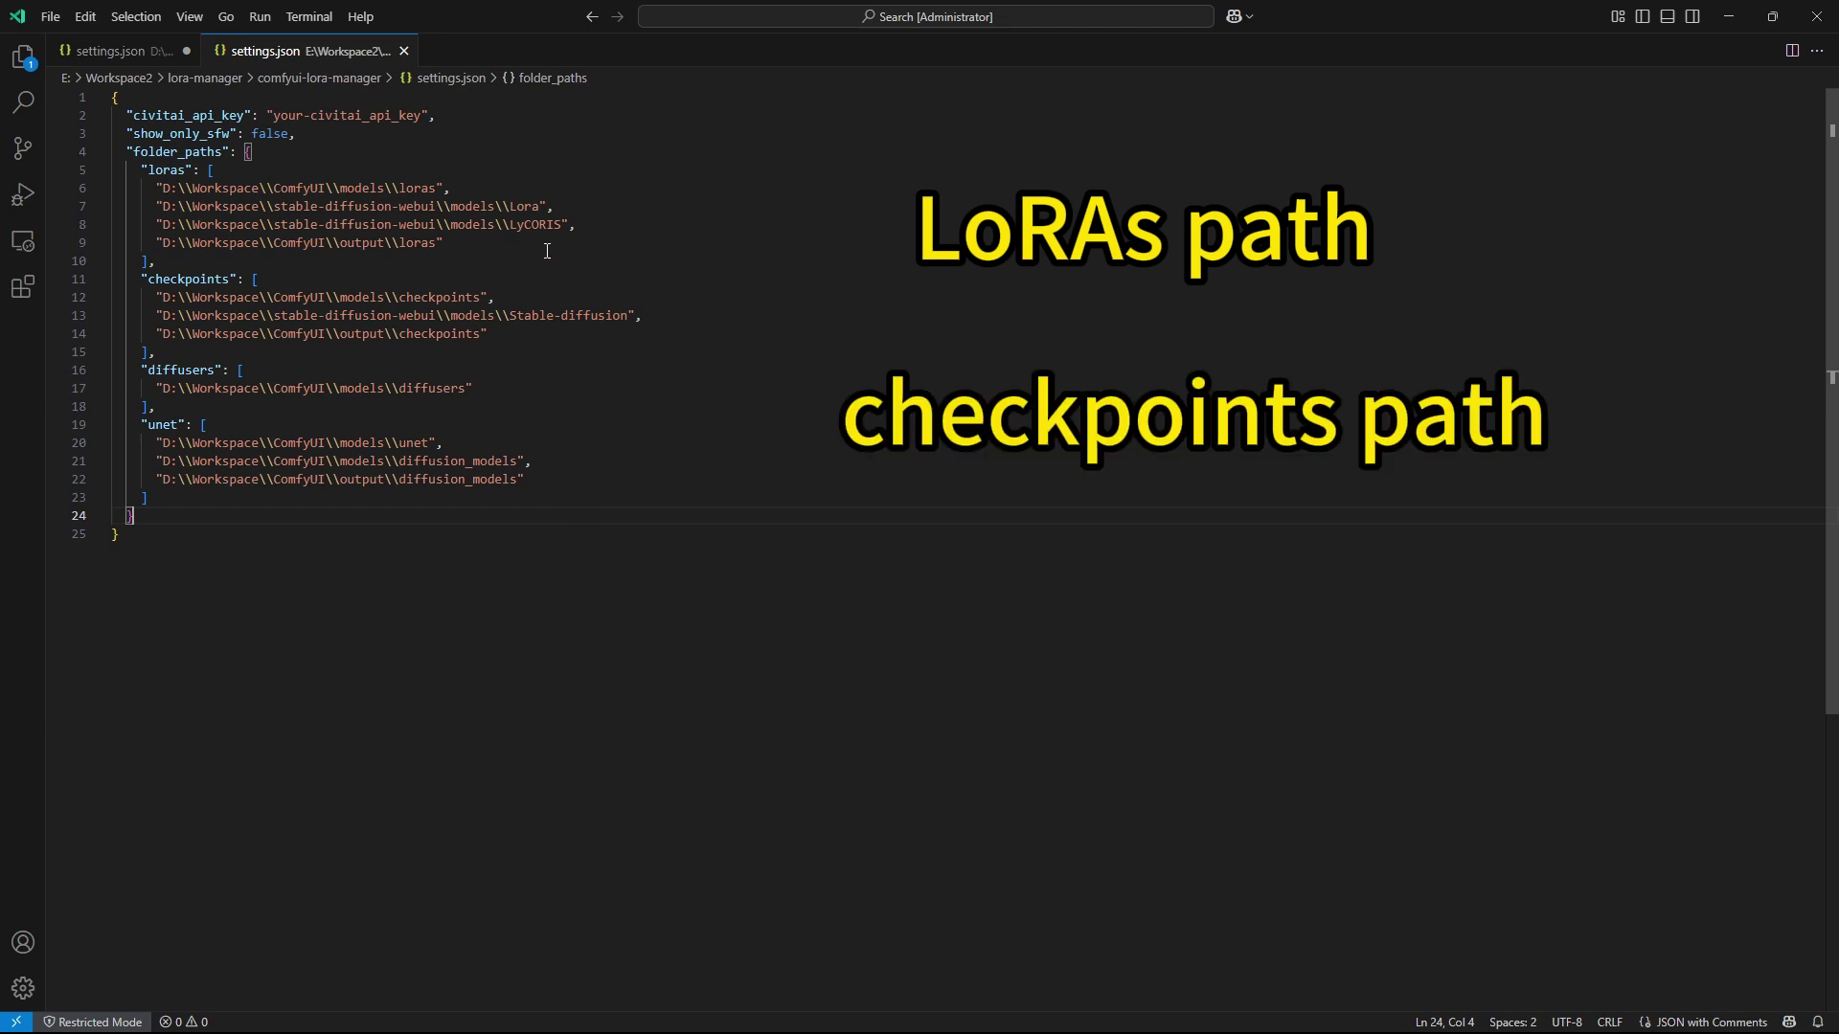
{"action": "left_click_drag", "start_coordinate": [547, 247], "coordinate": [236, 187]}
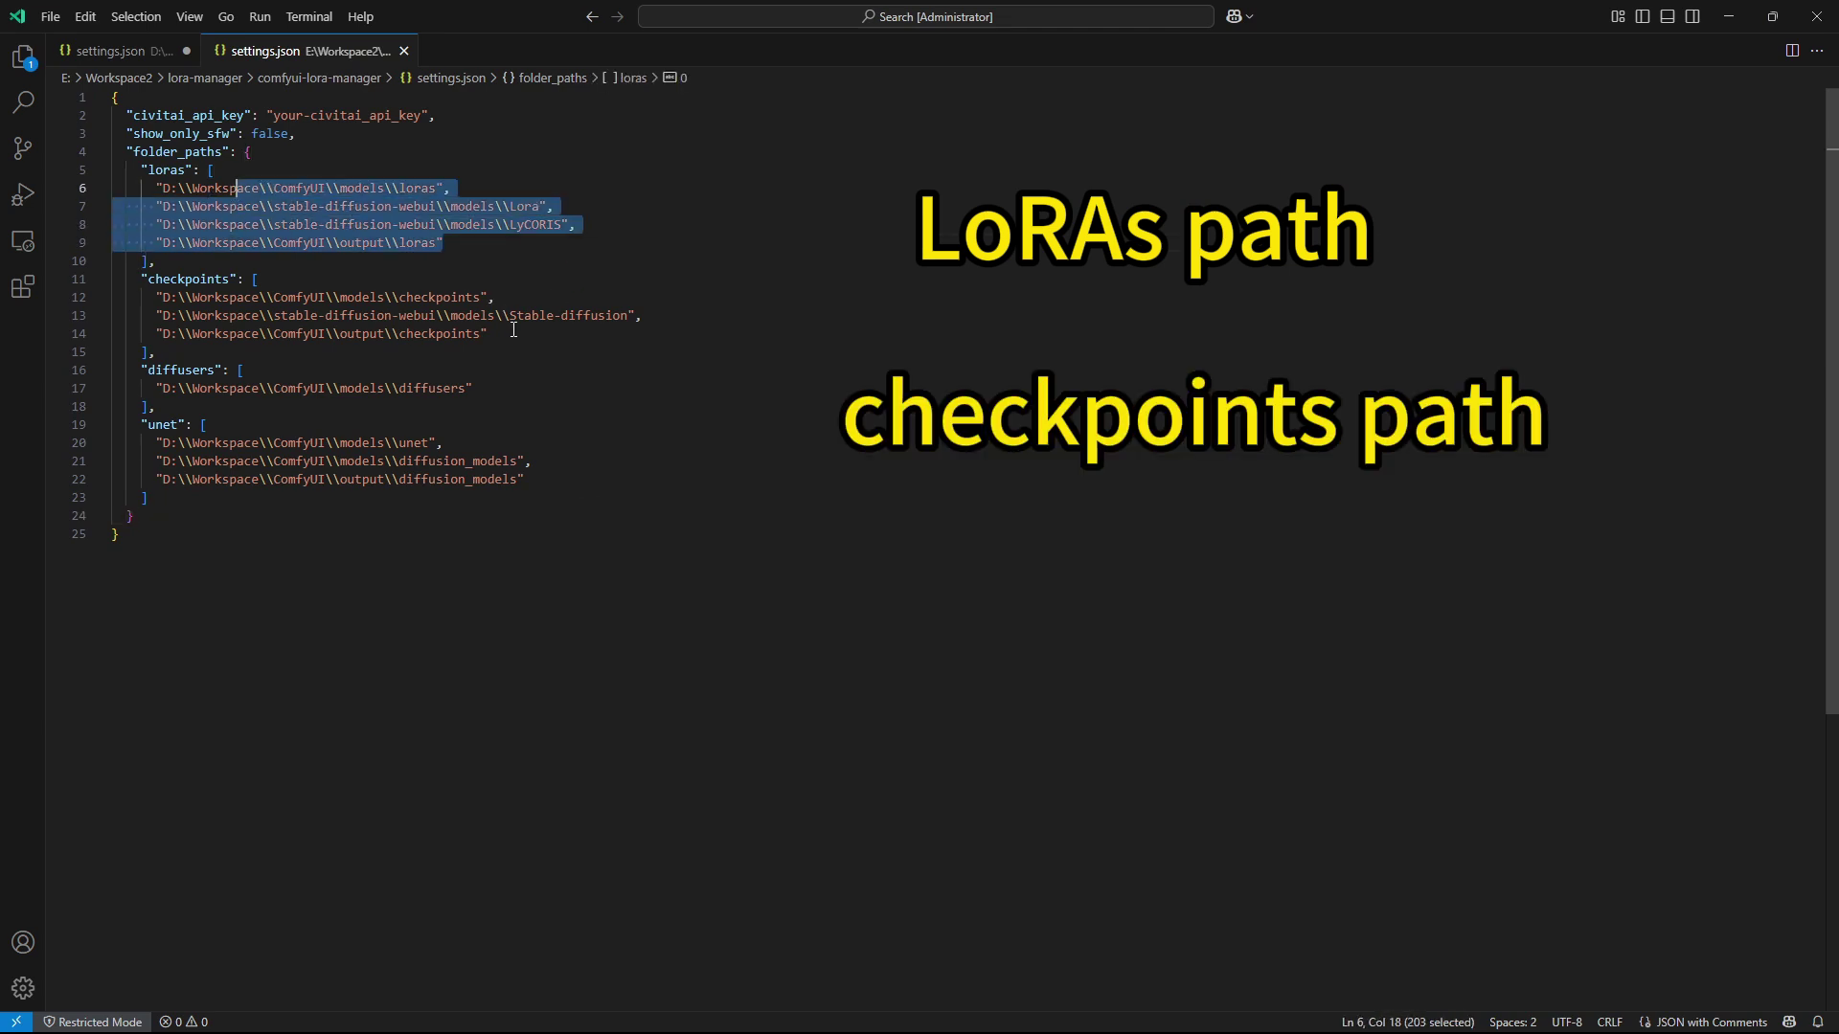
{"action": "key", "text": "Right"}
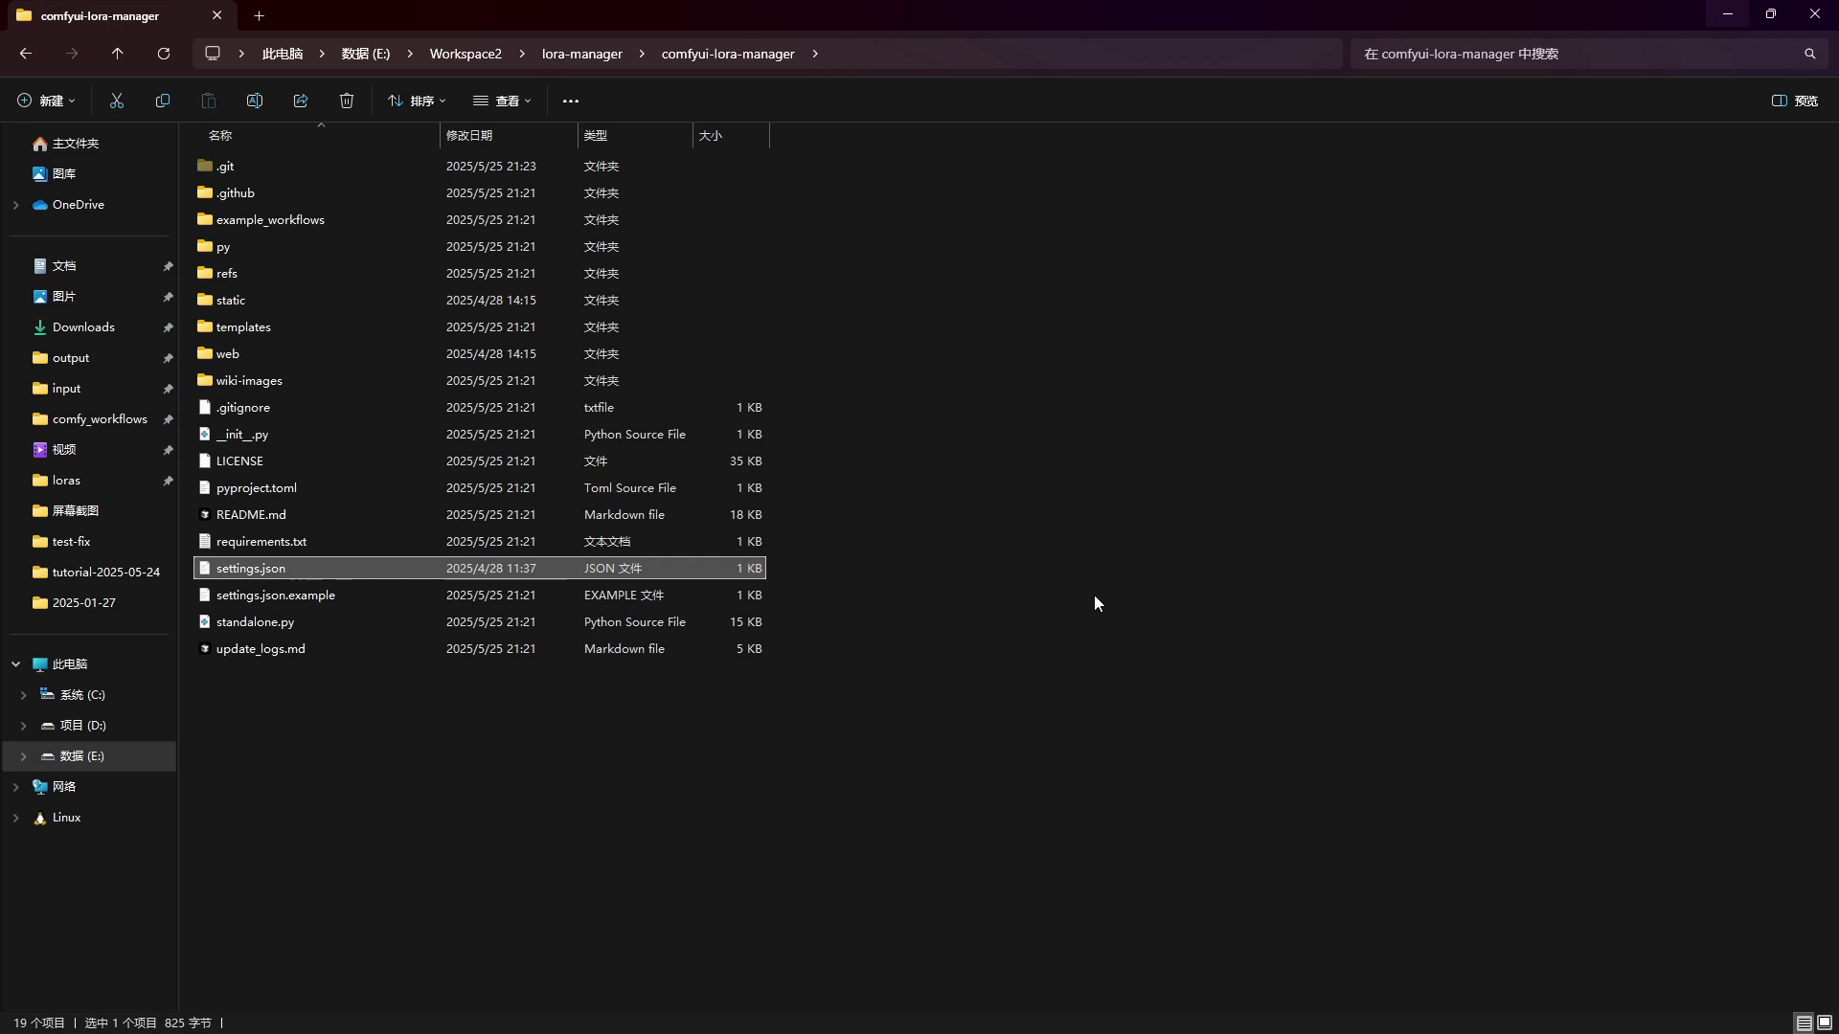
{"action": "left_click", "coordinate": [587, 56]}
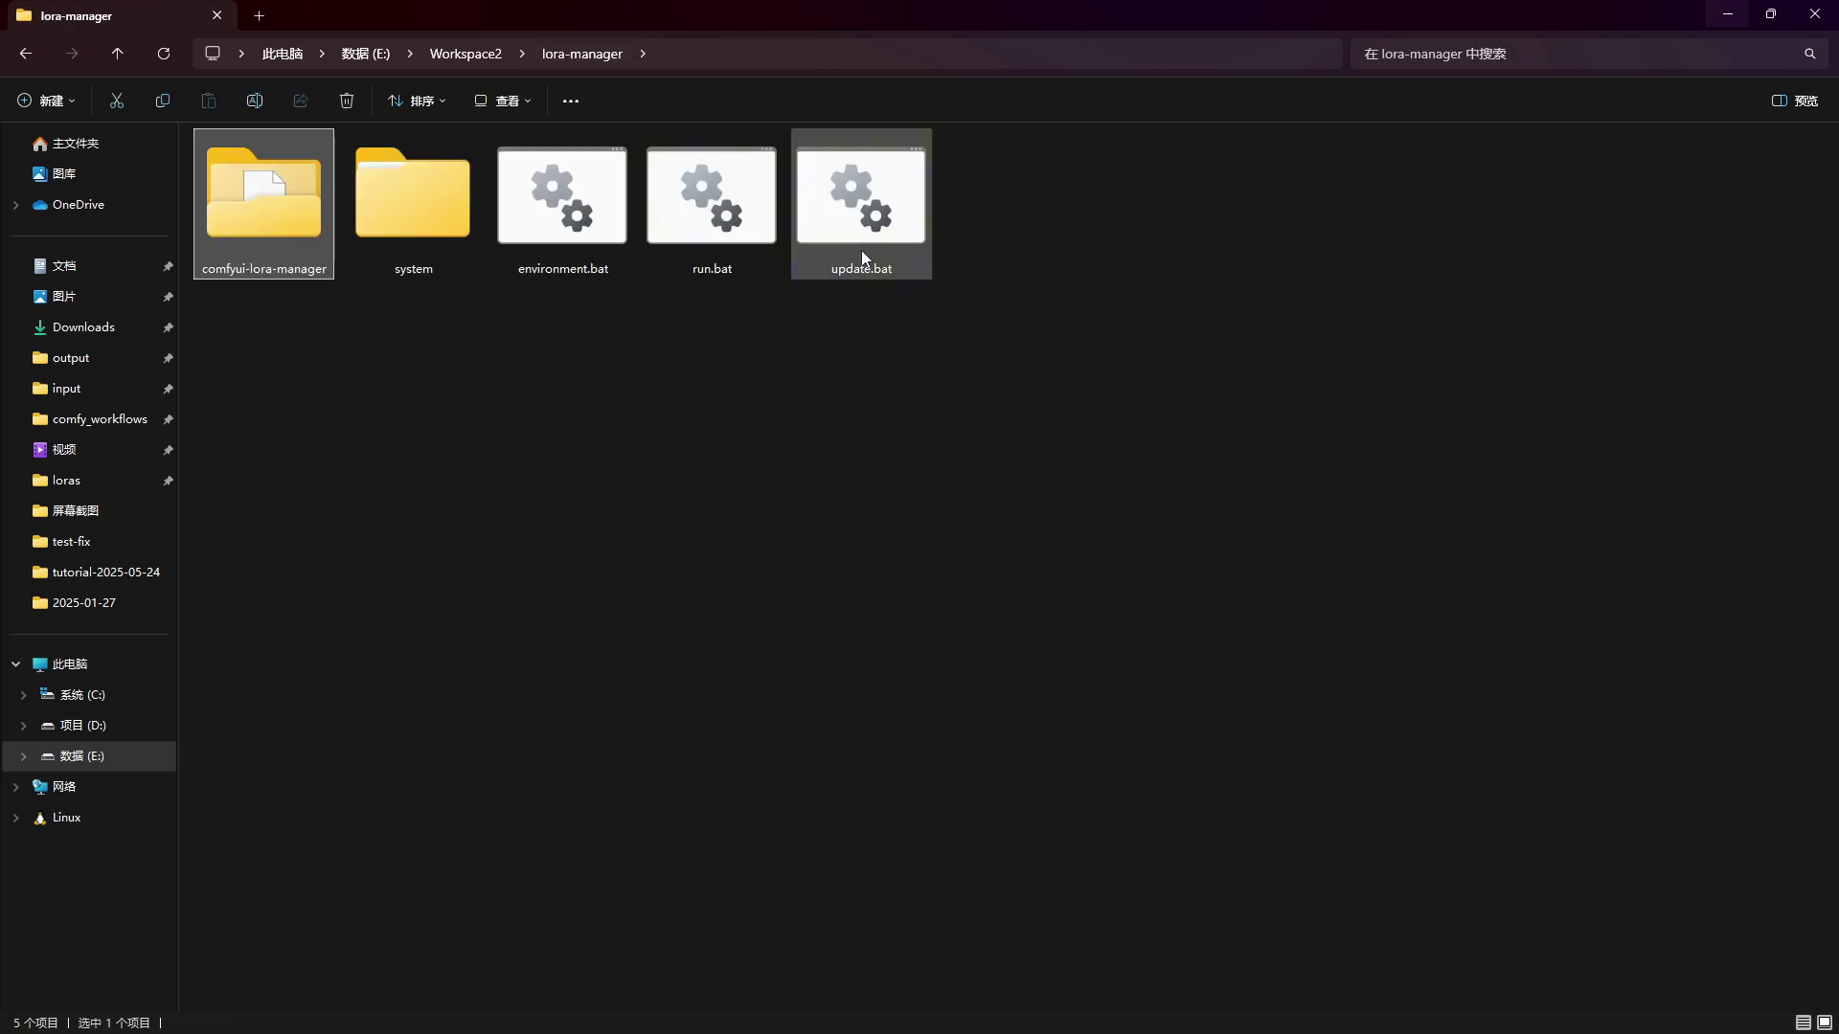
{"action": "double_click", "coordinate": [702, 218]}
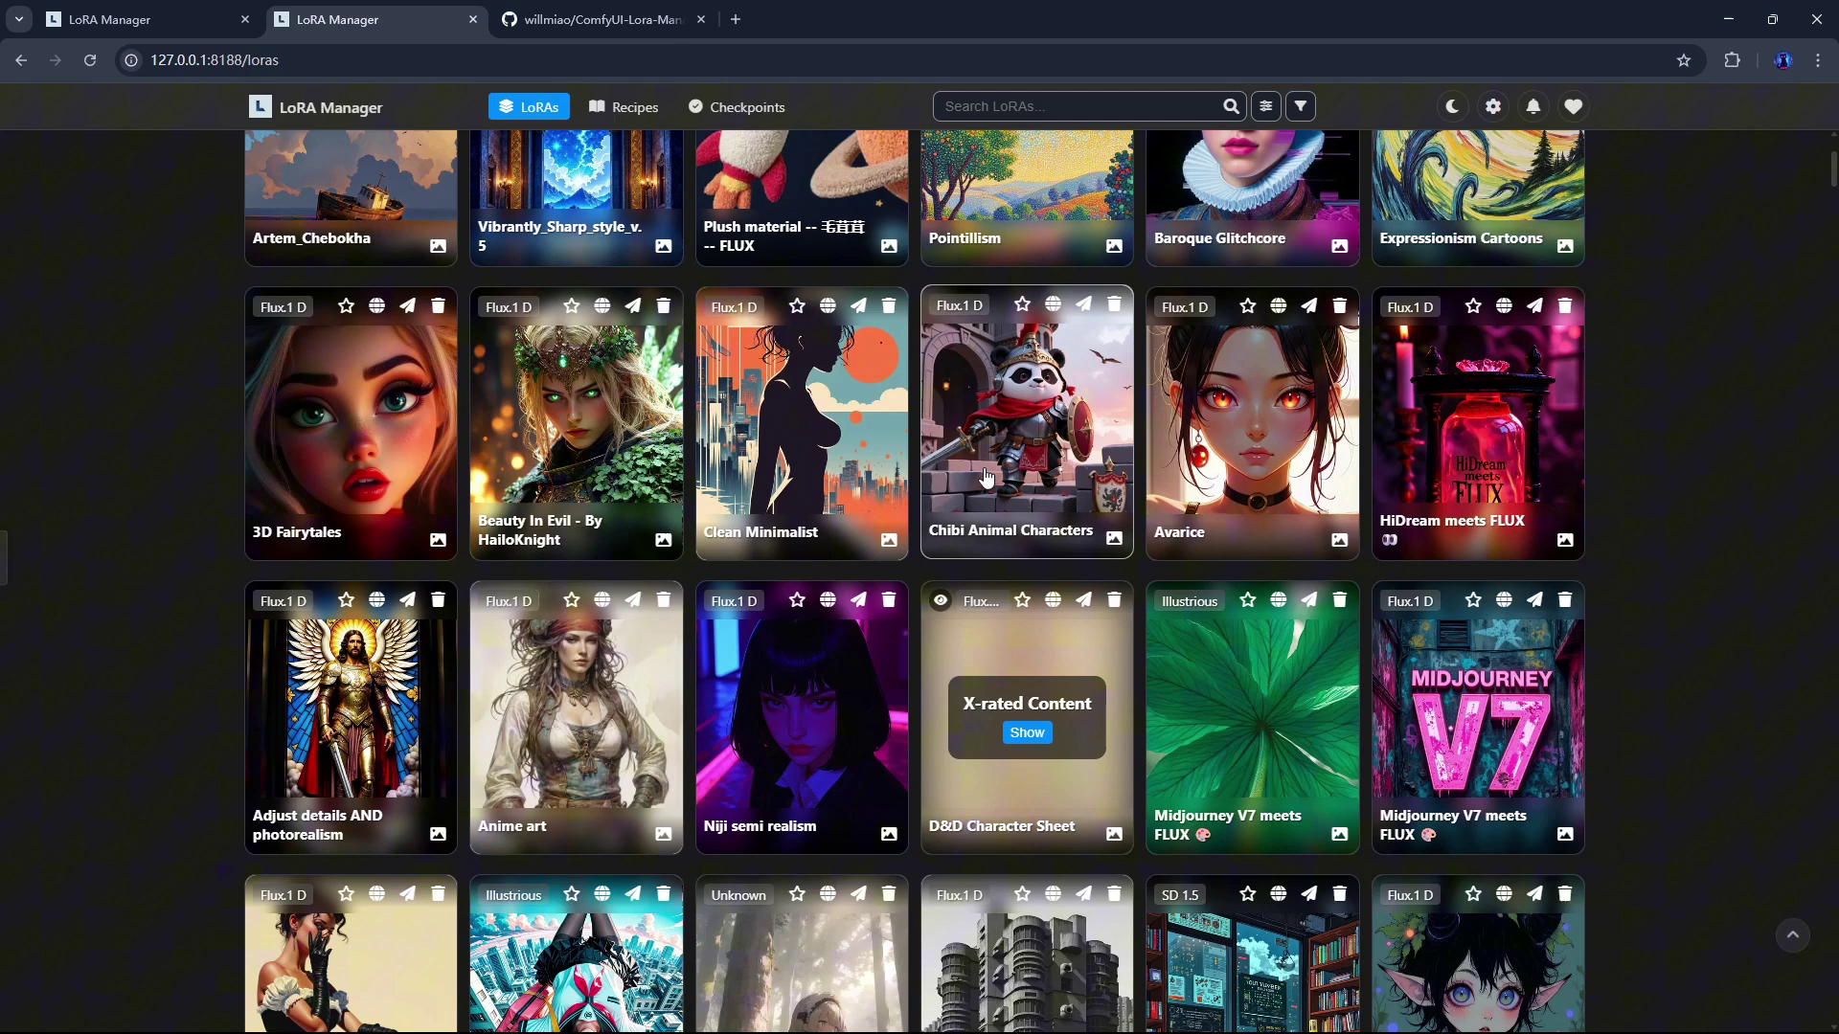
{"action": "scroll", "coordinate": [958, 527], "scroll_direction": "down", "scroll_amount": 3}
Step: Open the Checkpoints library and filter by the Chroma, then flux folder
{"action": "scroll", "coordinate": [977, 563], "scroll_direction": "up", "scroll_amount": 3}
{"action": "scroll", "coordinate": [977, 563], "scroll_direction": "up", "scroll_amount": 3}
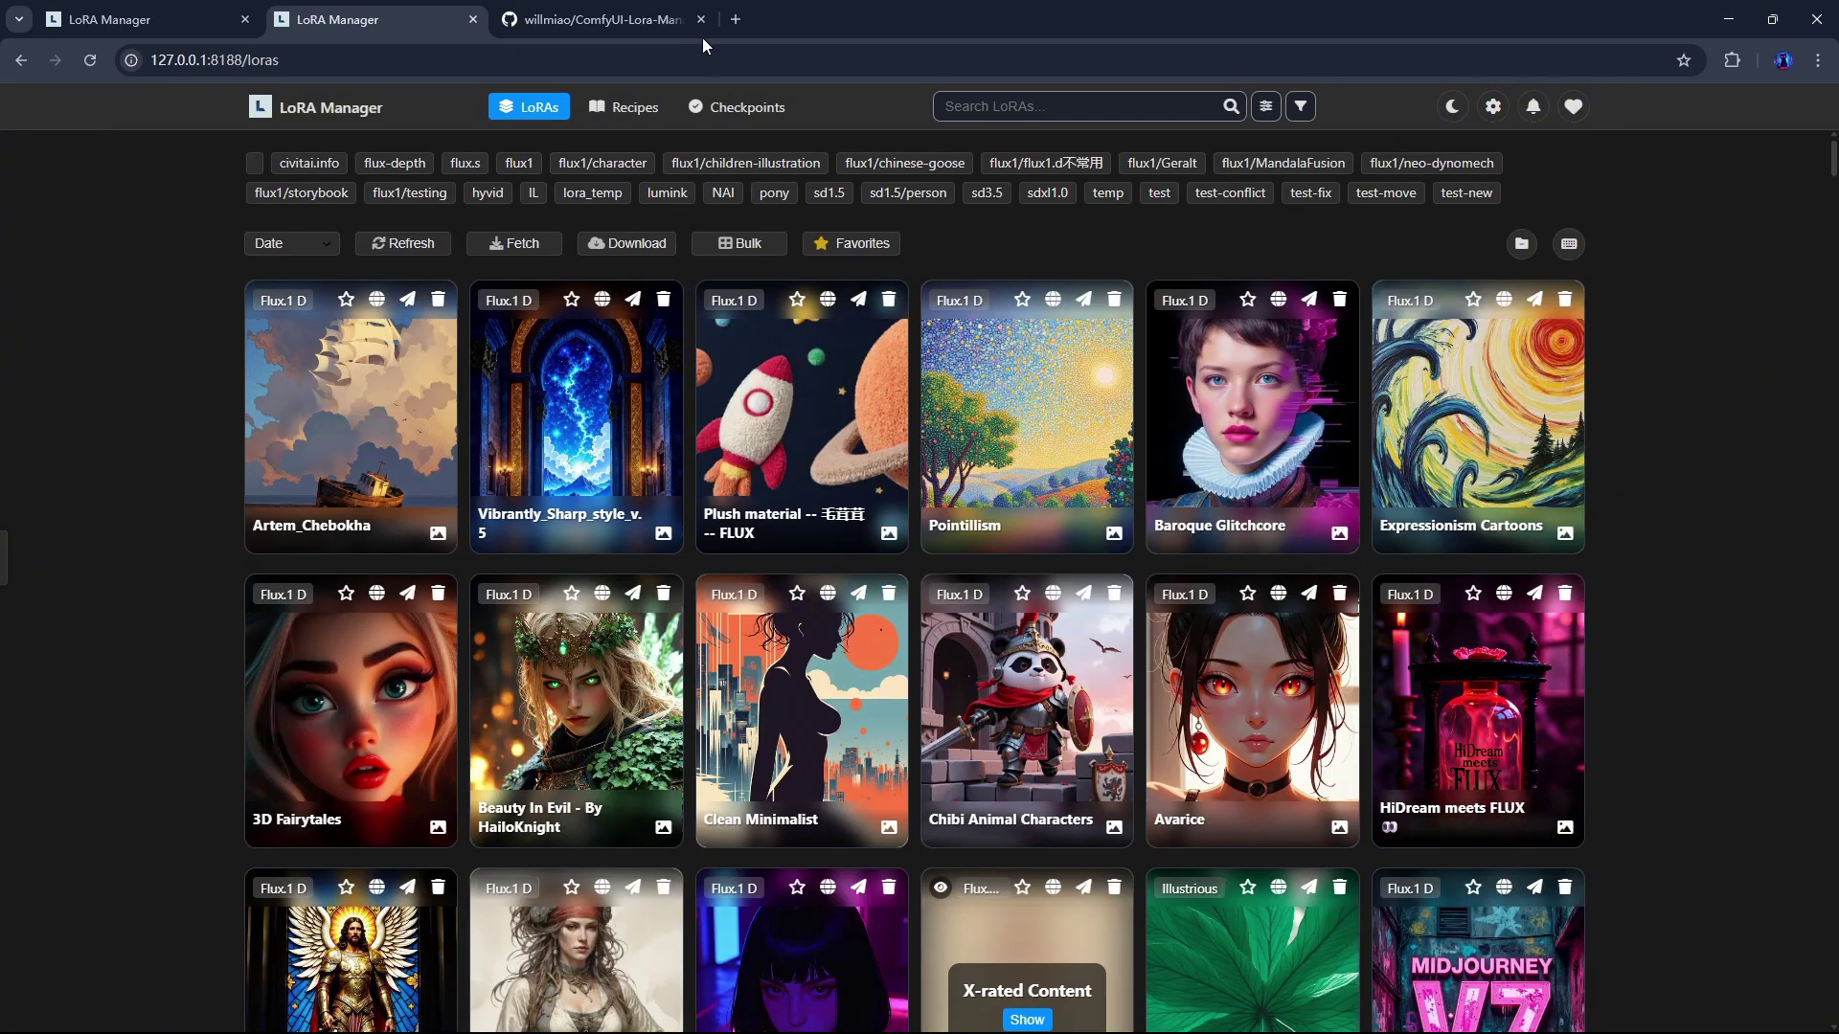
{"action": "left_click", "coordinate": [735, 107]}
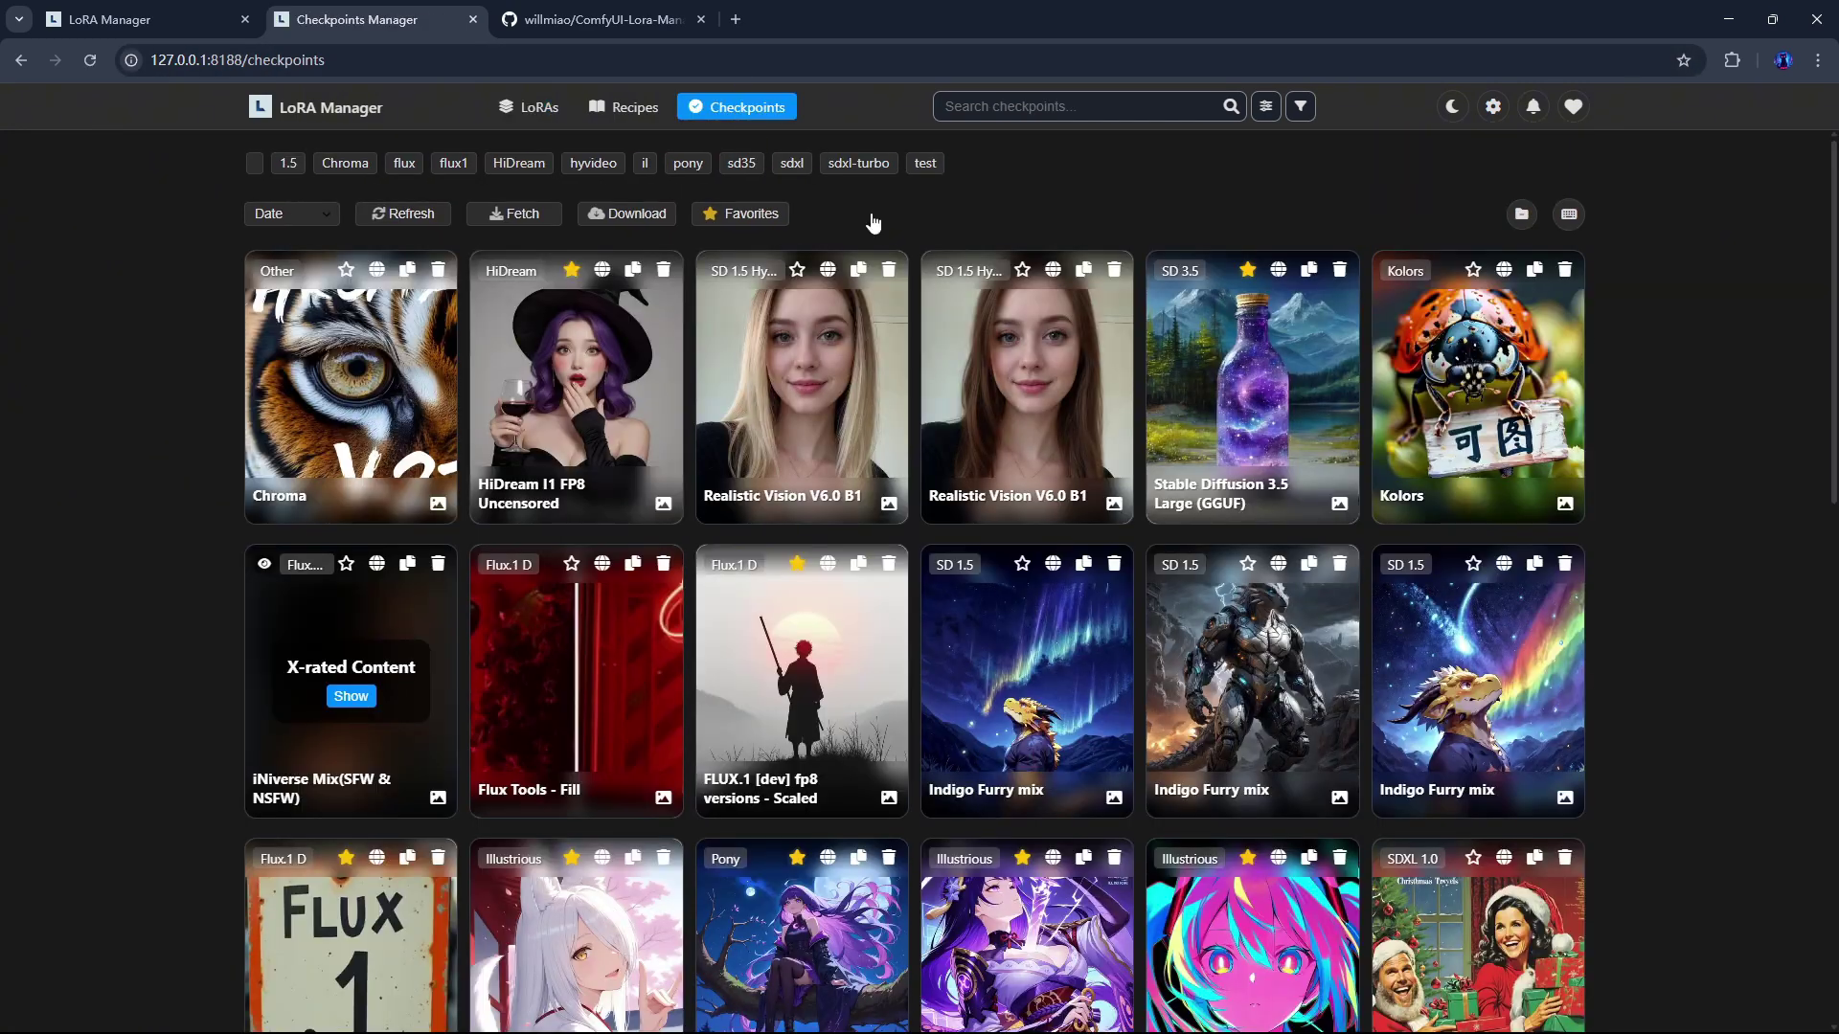
{"action": "left_click", "coordinate": [344, 163]}
{"action": "left_click", "coordinate": [405, 163]}
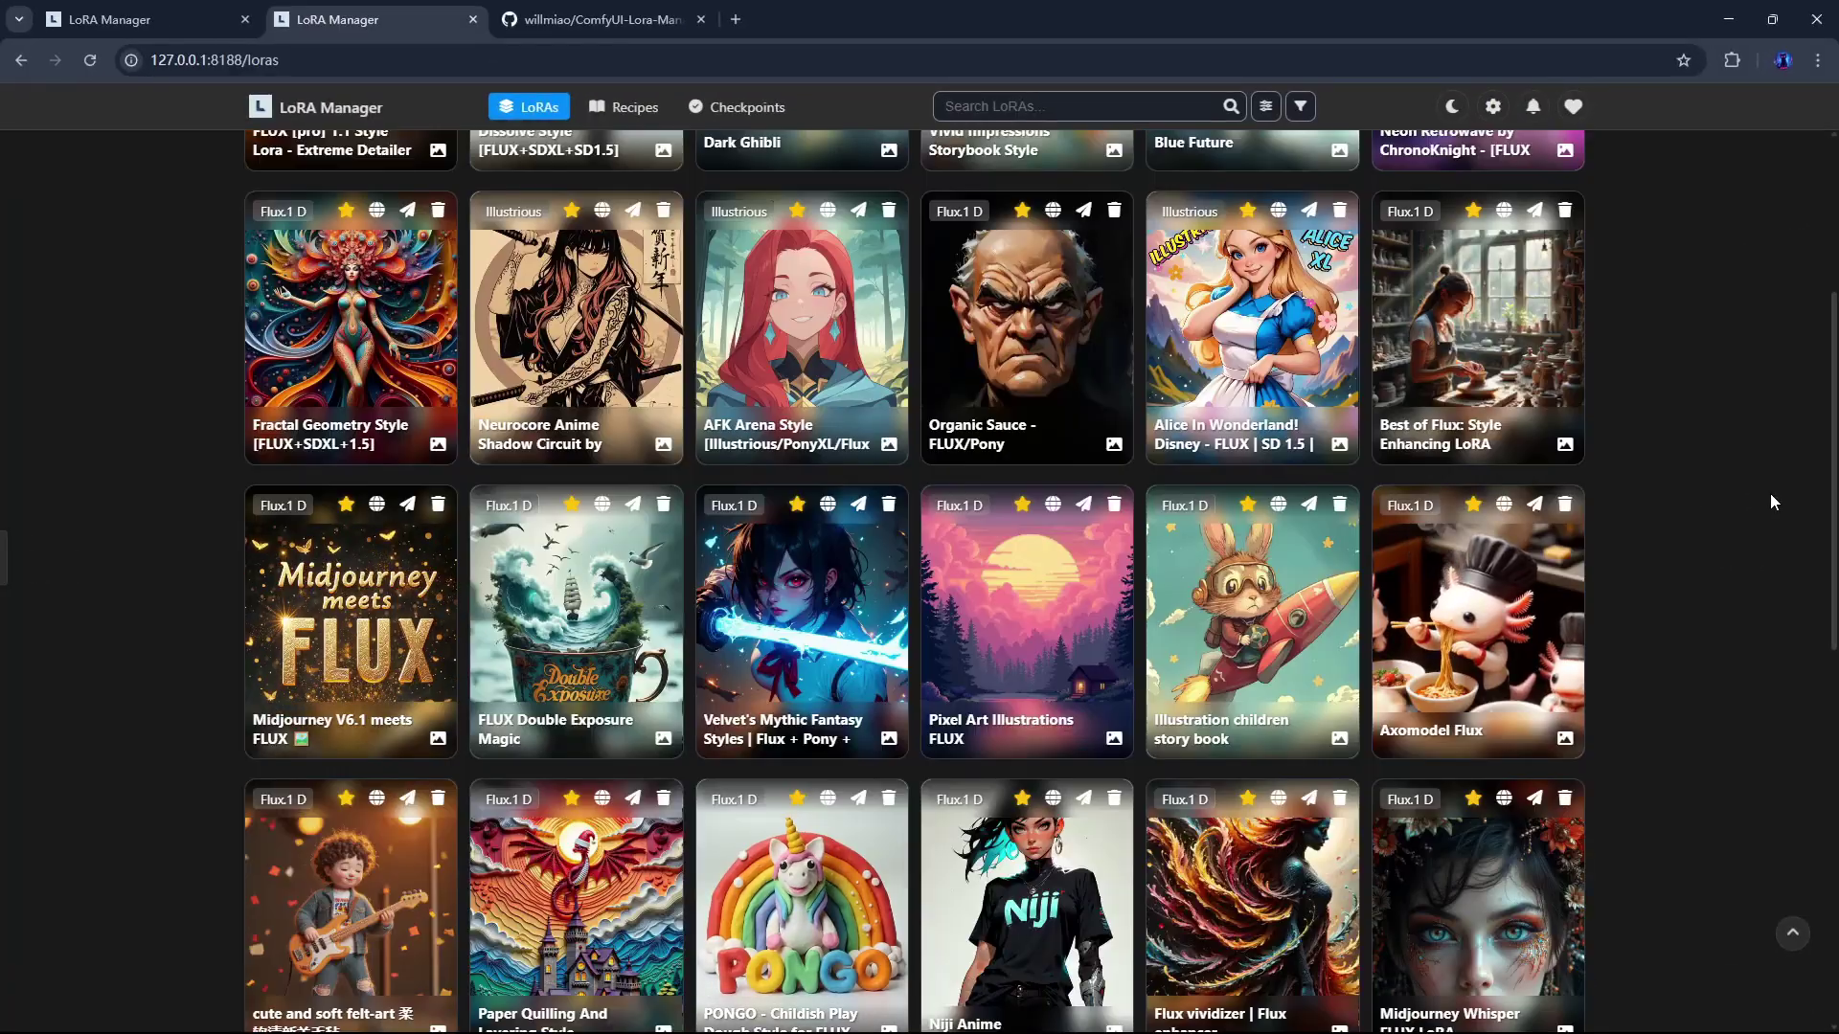
Step: Scroll through the flux checkpoints and jump back to the top of the list
{"action": "scroll", "coordinate": [1771, 502], "scroll_direction": "down", "scroll_amount": 3}
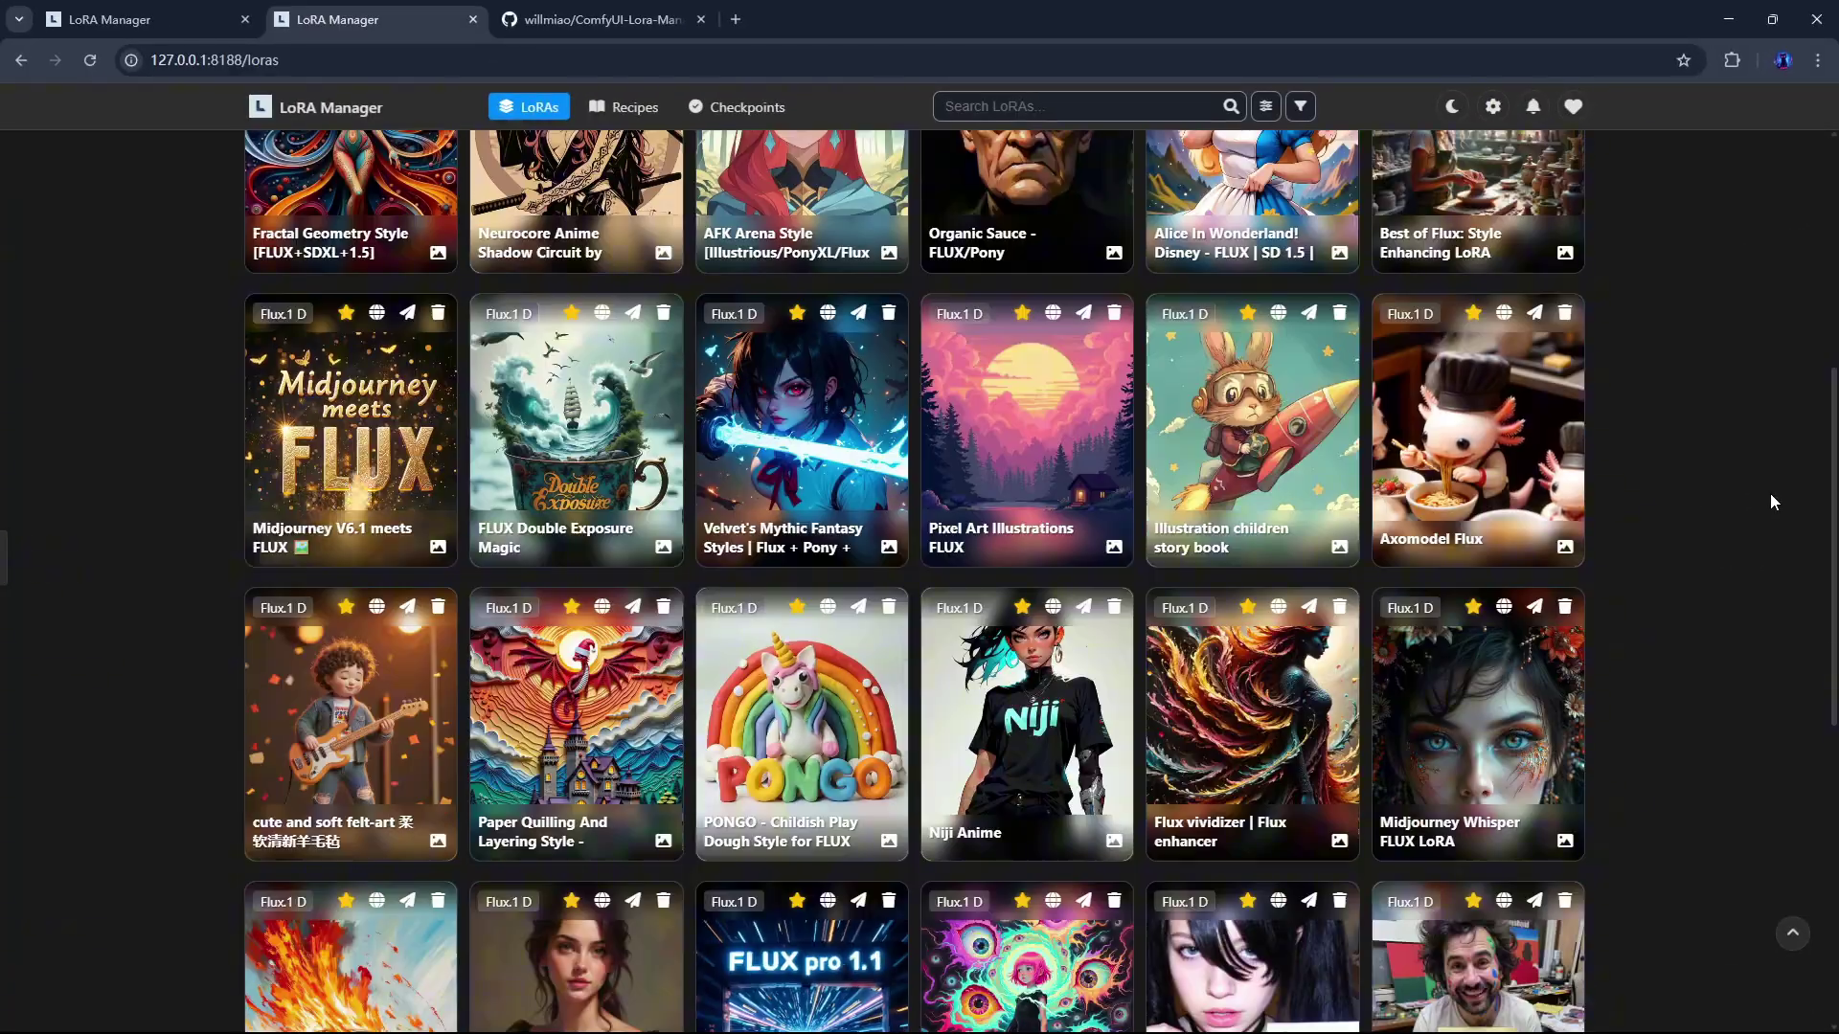
{"action": "scroll", "coordinate": [1770, 502], "scroll_direction": "down", "scroll_amount": 2}
{"action": "scroll", "coordinate": [1770, 495], "scroll_direction": "down", "scroll_amount": 2}
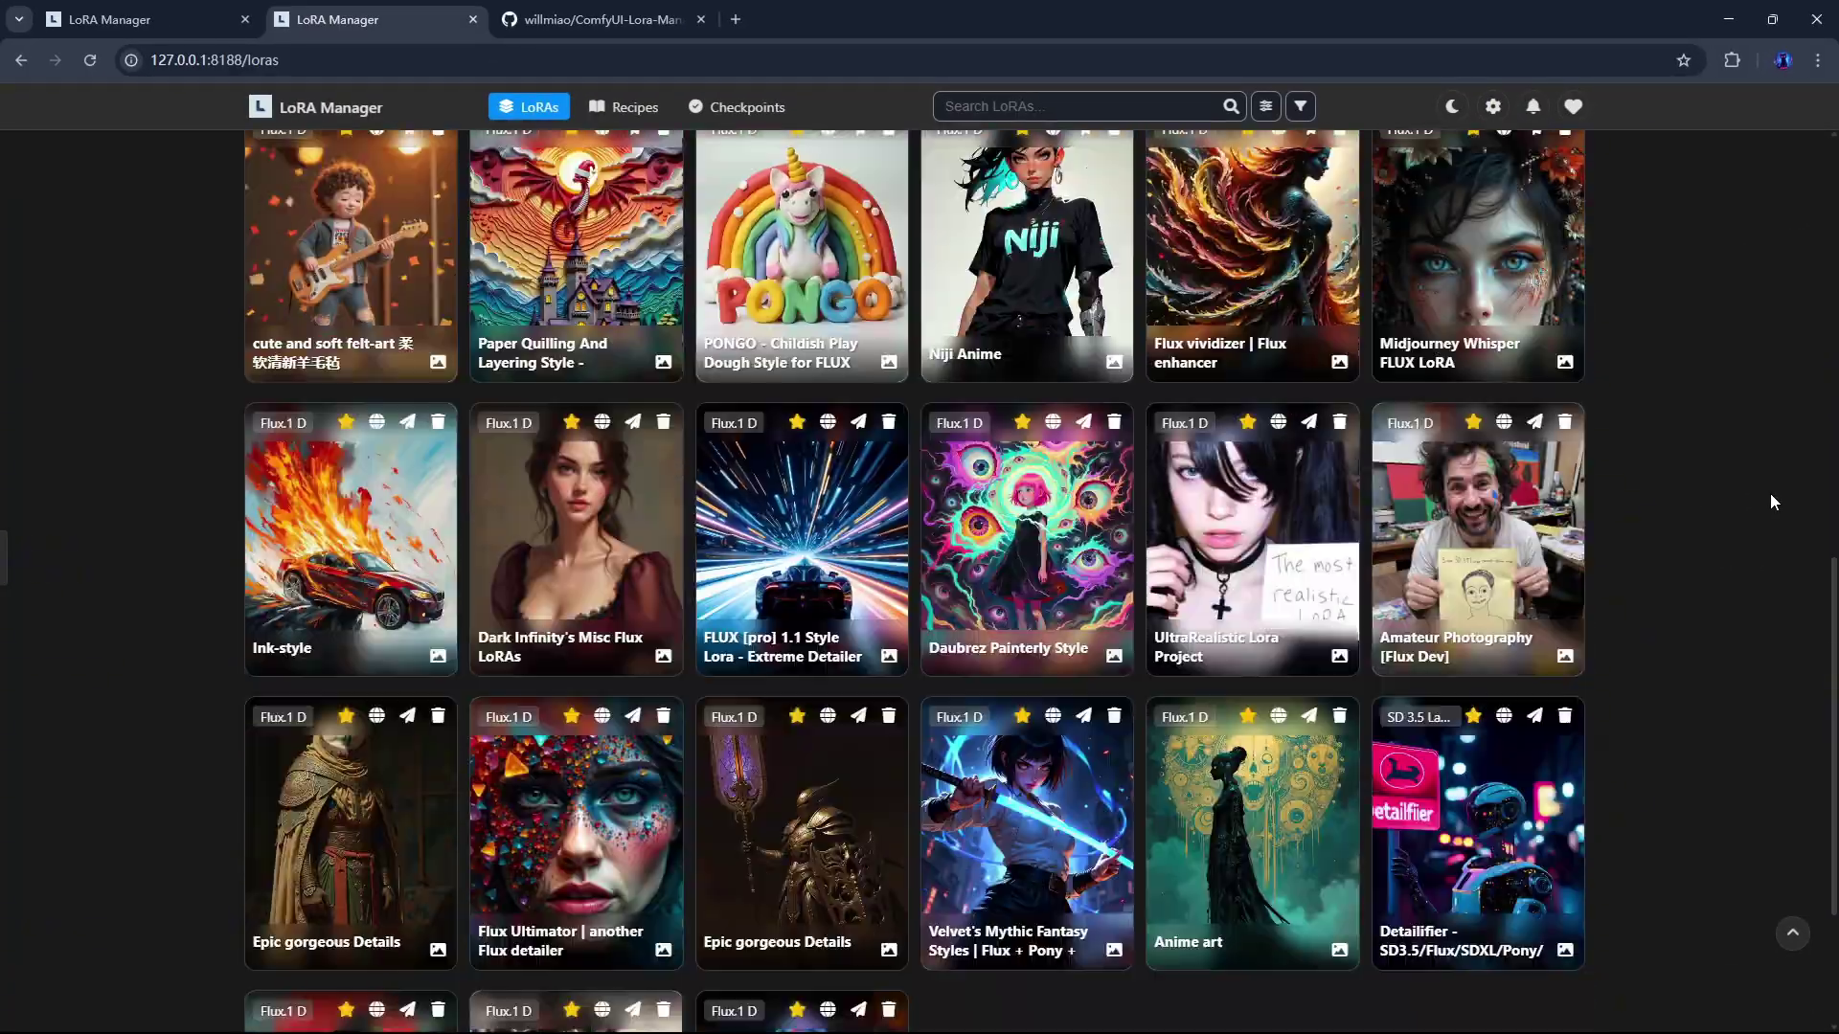
{"action": "scroll", "coordinate": [1770, 498], "scroll_direction": "down", "scroll_amount": 3}
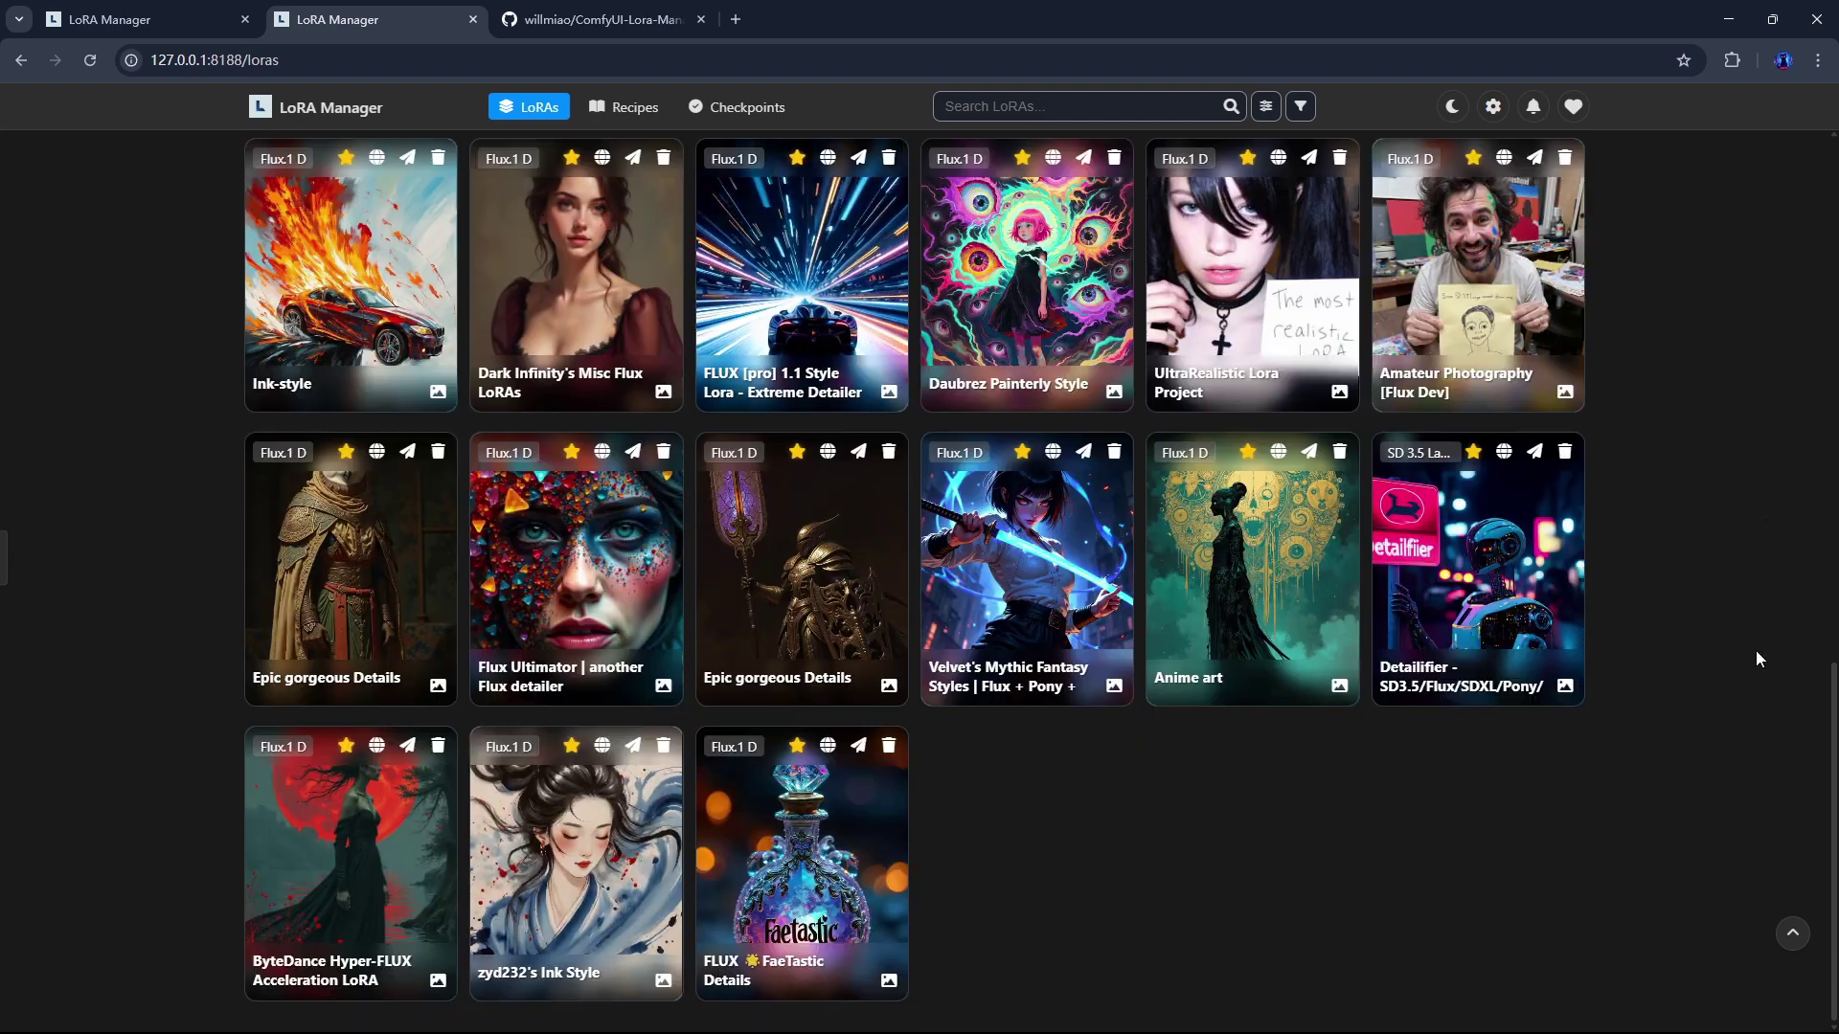
{"action": "left_click", "coordinate": [1804, 945]}
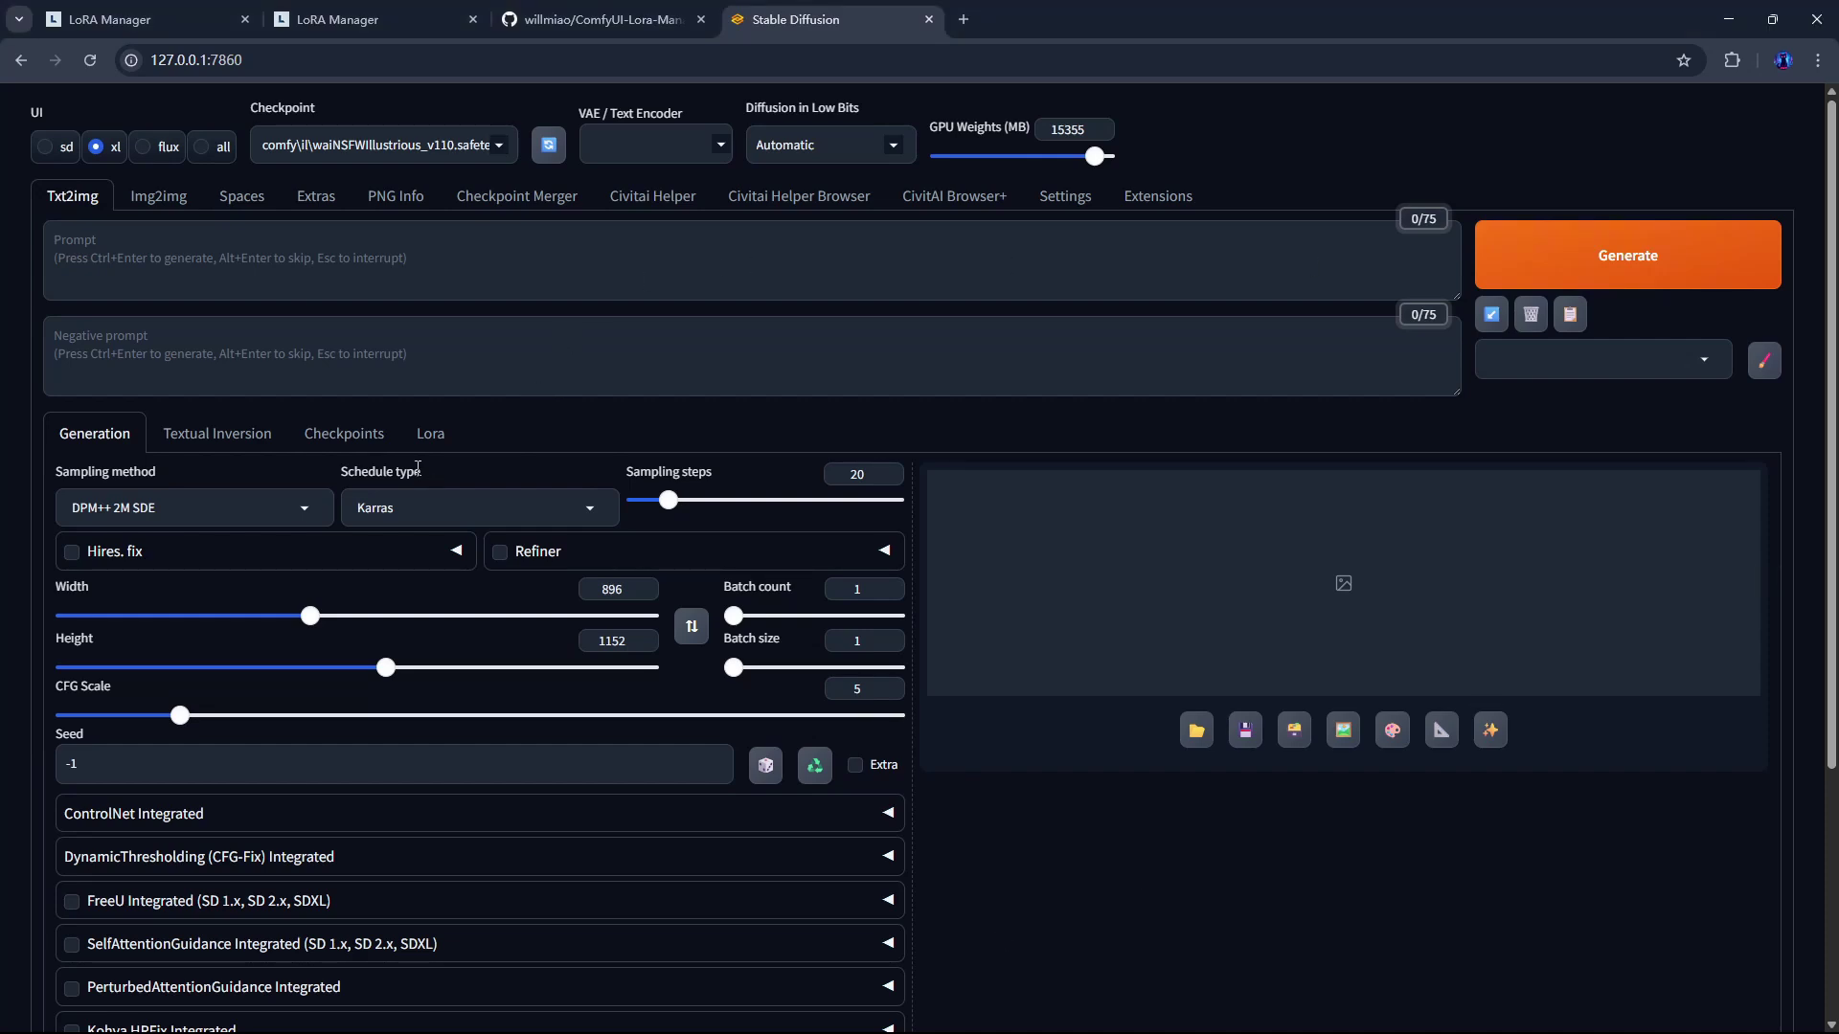
Step: Open Forge's Lora tab on txt2img and scroll through the LoRA preview cards
{"action": "left_click", "coordinate": [433, 444]}
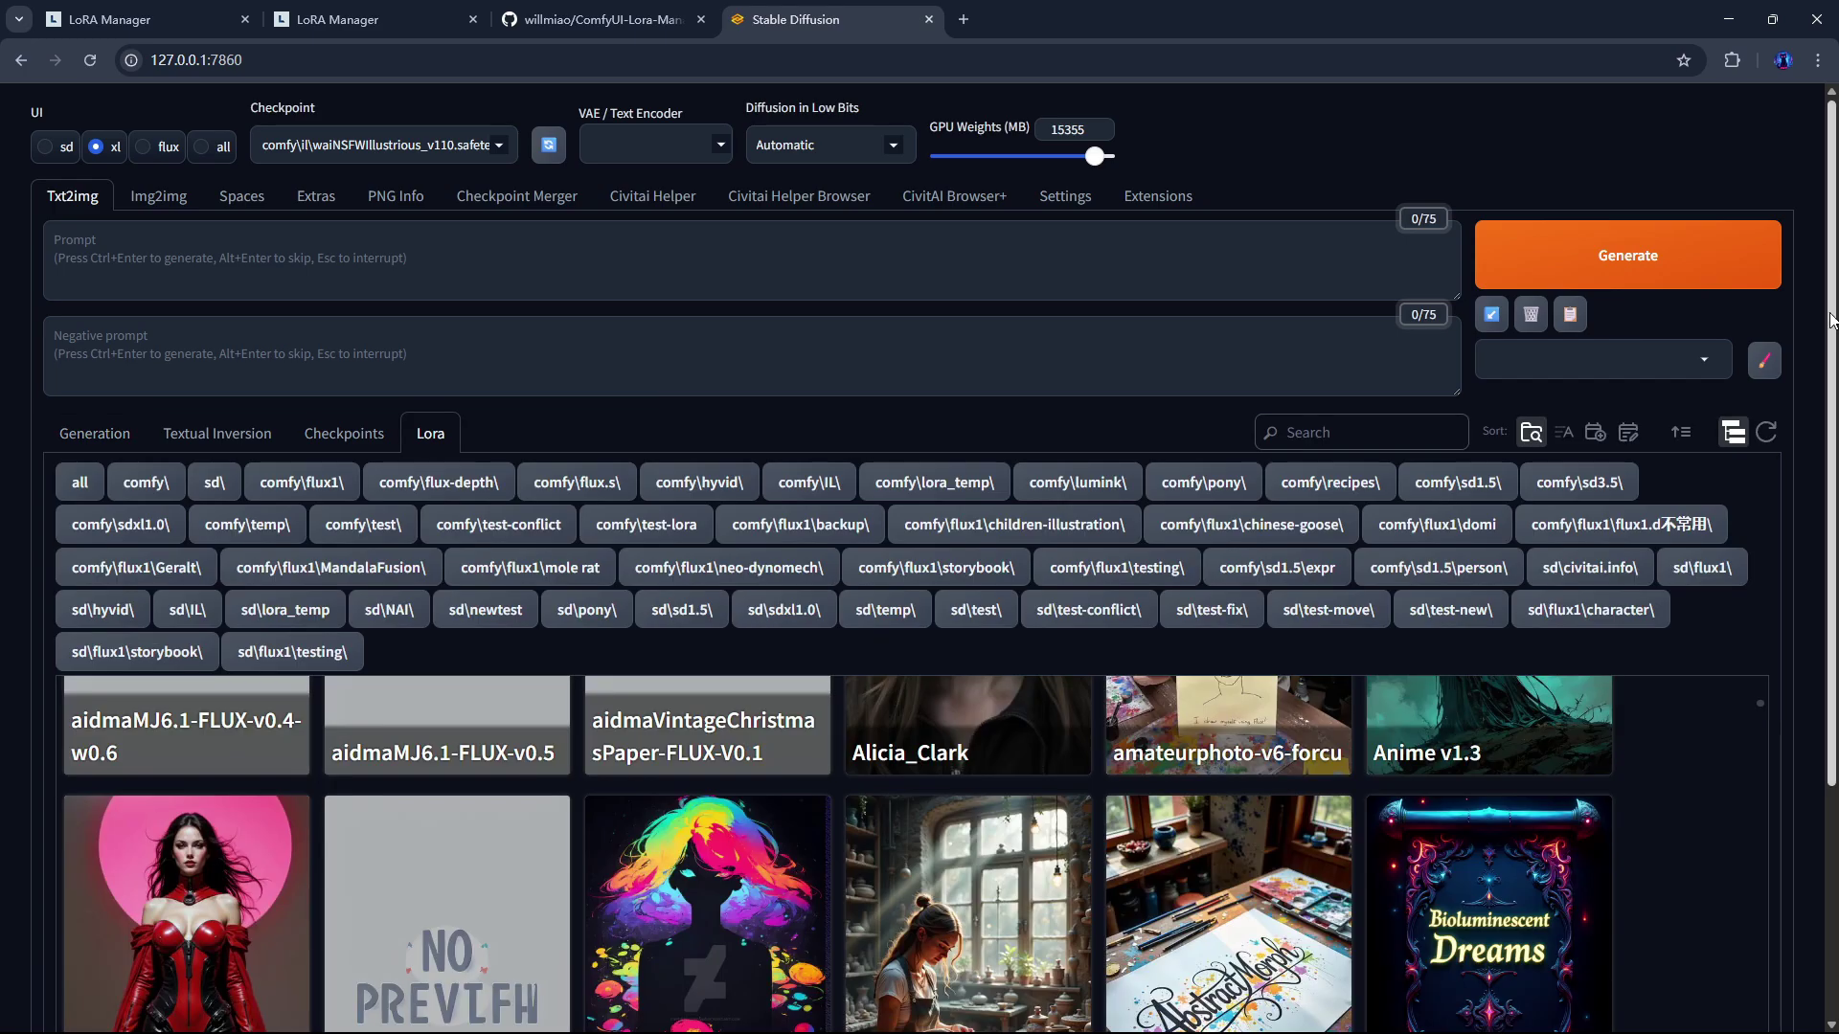
{"action": "scroll", "coordinate": [1705, 678], "scroll_direction": "down", "scroll_amount": 3}
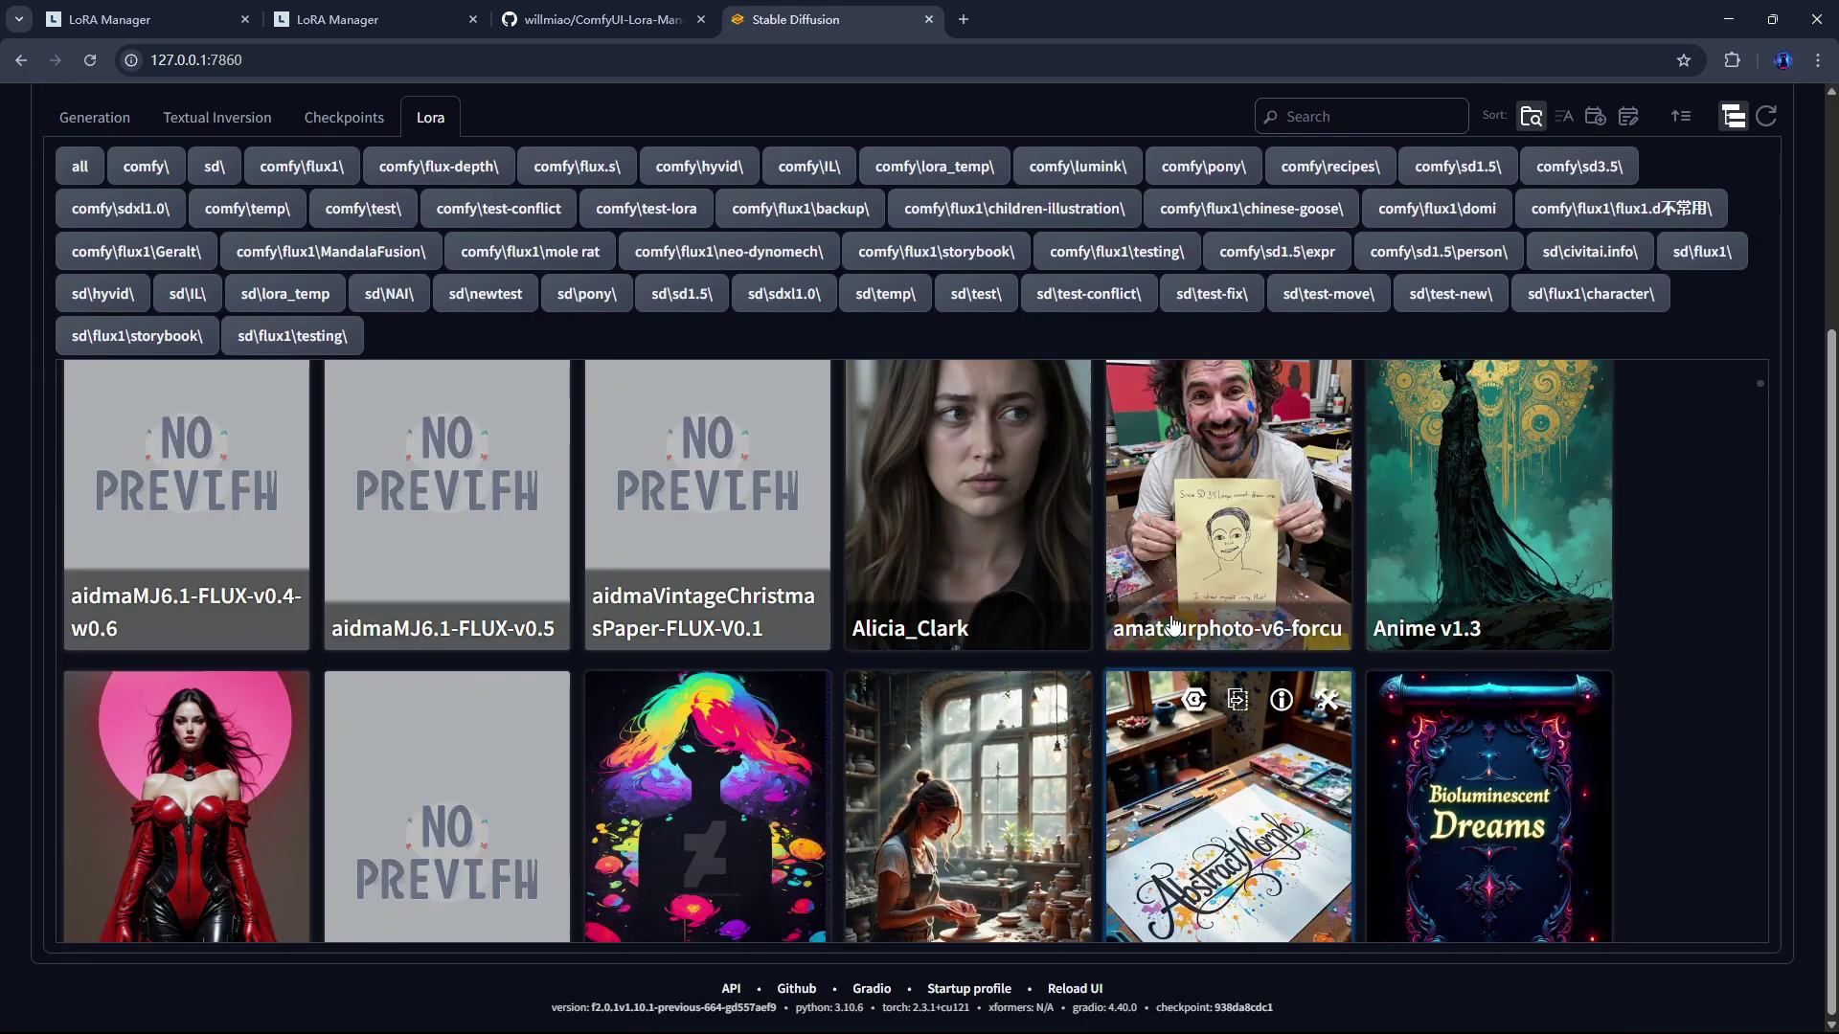
{"action": "scroll", "coordinate": [1172, 624], "scroll_direction": "down", "scroll_amount": 5}
{"action": "scroll", "coordinate": [1245, 651], "scroll_direction": "down", "scroll_amount": 5}
{"action": "scroll", "coordinate": [1341, 683], "scroll_direction": "down", "scroll_amount": 3}
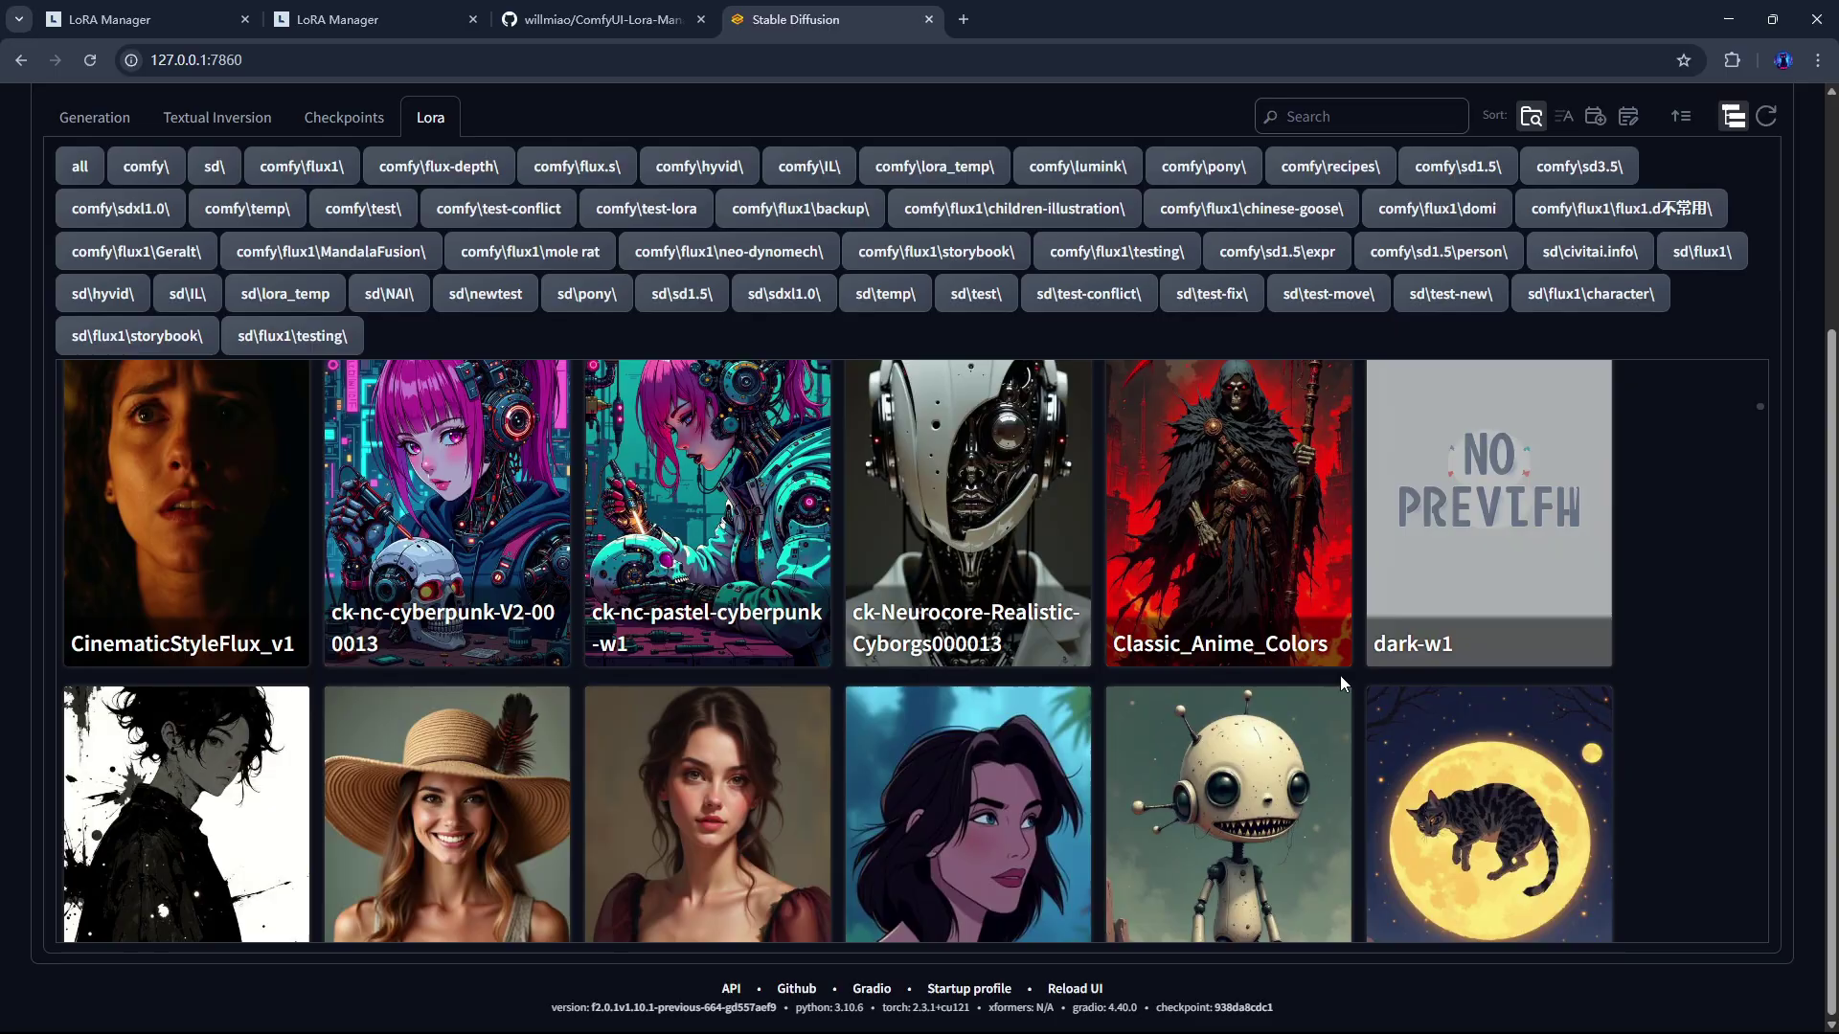
{"action": "scroll", "coordinate": [1341, 680], "scroll_direction": "down", "scroll_amount": 2}
{"action": "scroll", "coordinate": [1341, 680], "scroll_direction": "down", "scroll_amount": 3}
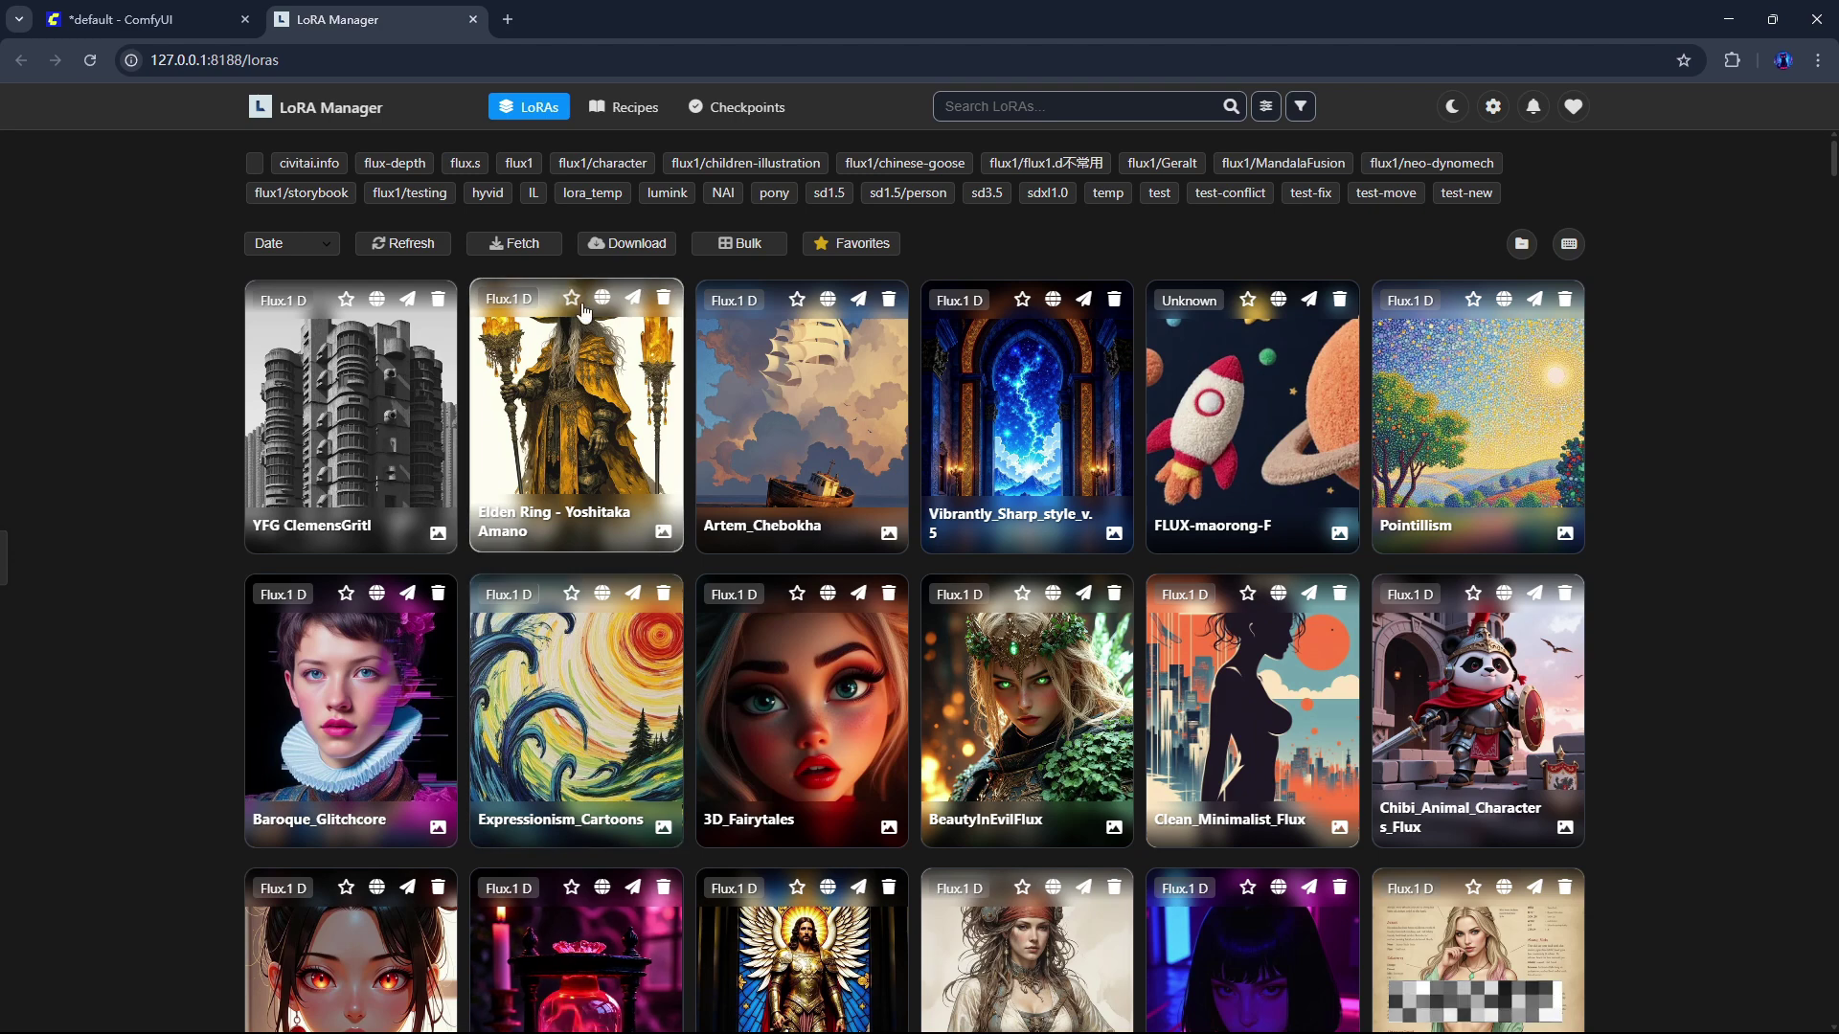
Step: Fetch LoRA metadata and set Search Options to match model names, tags and filenames
{"action": "left_click", "coordinate": [523, 242]}
{"action": "type", "text": "anime"}
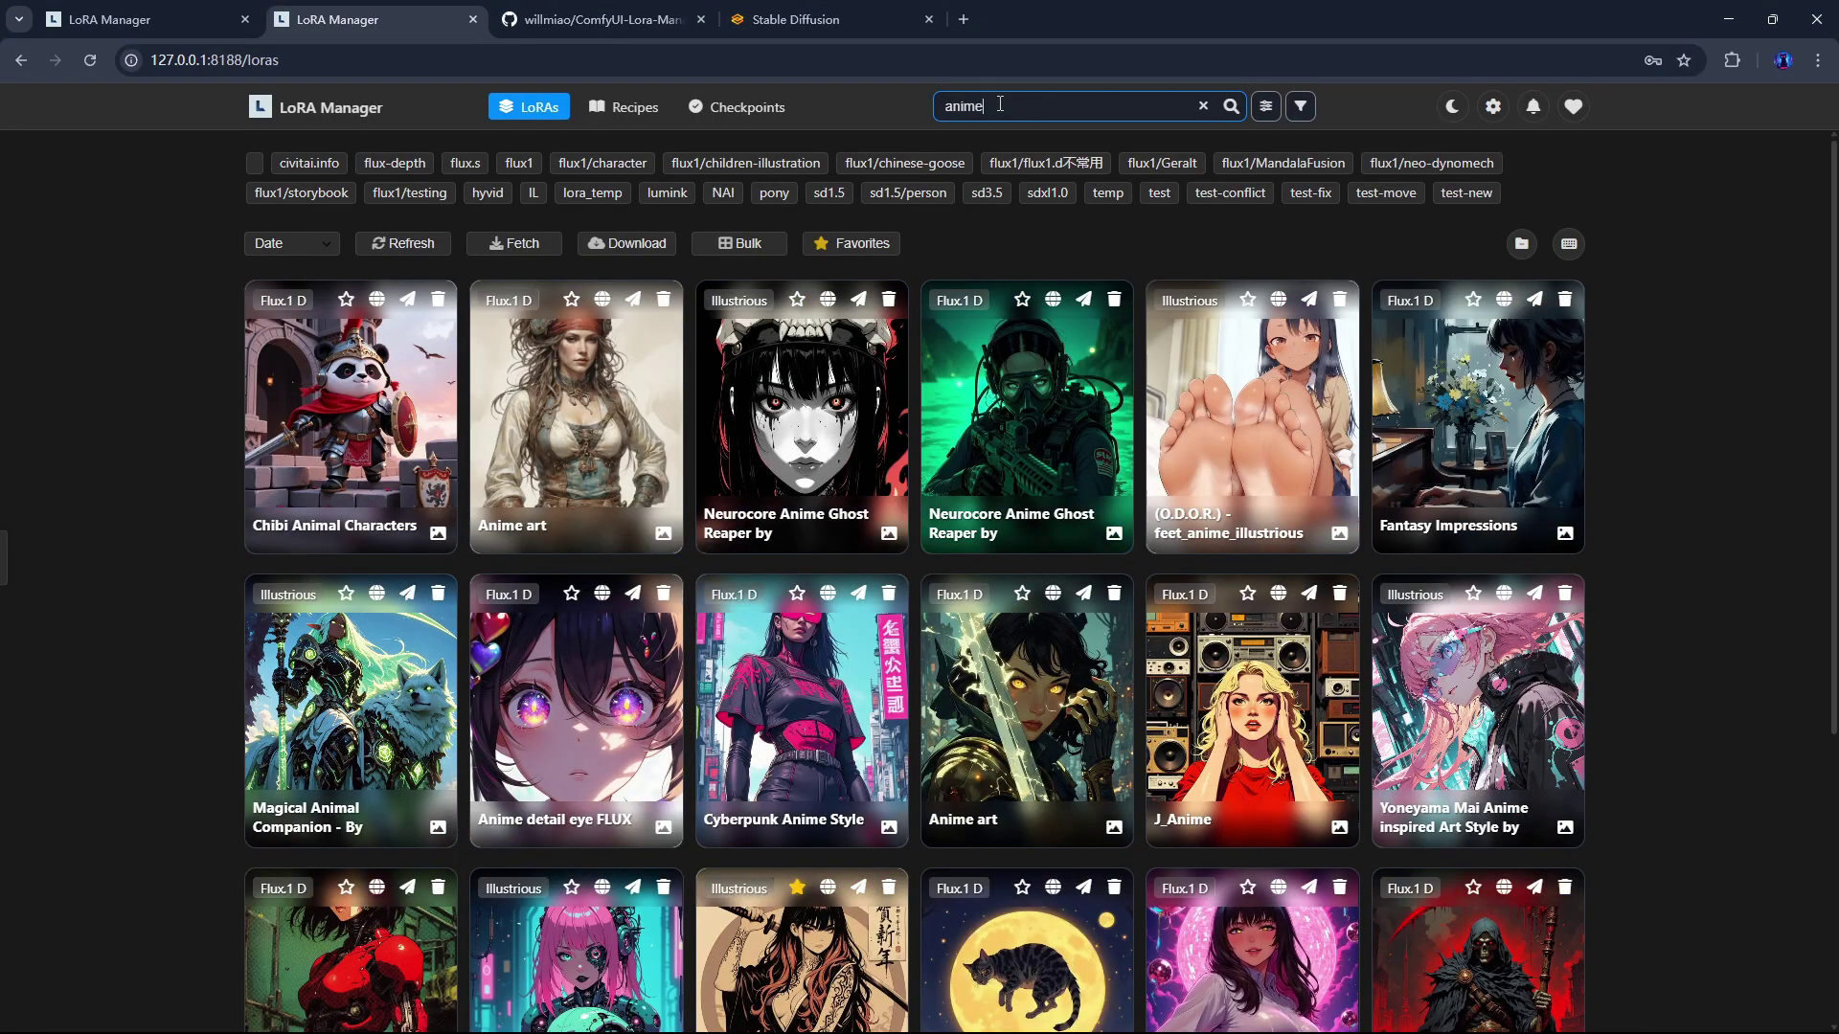
{"action": "left_click", "coordinate": [1266, 106]}
{"action": "left_click", "coordinate": [1219, 233]}
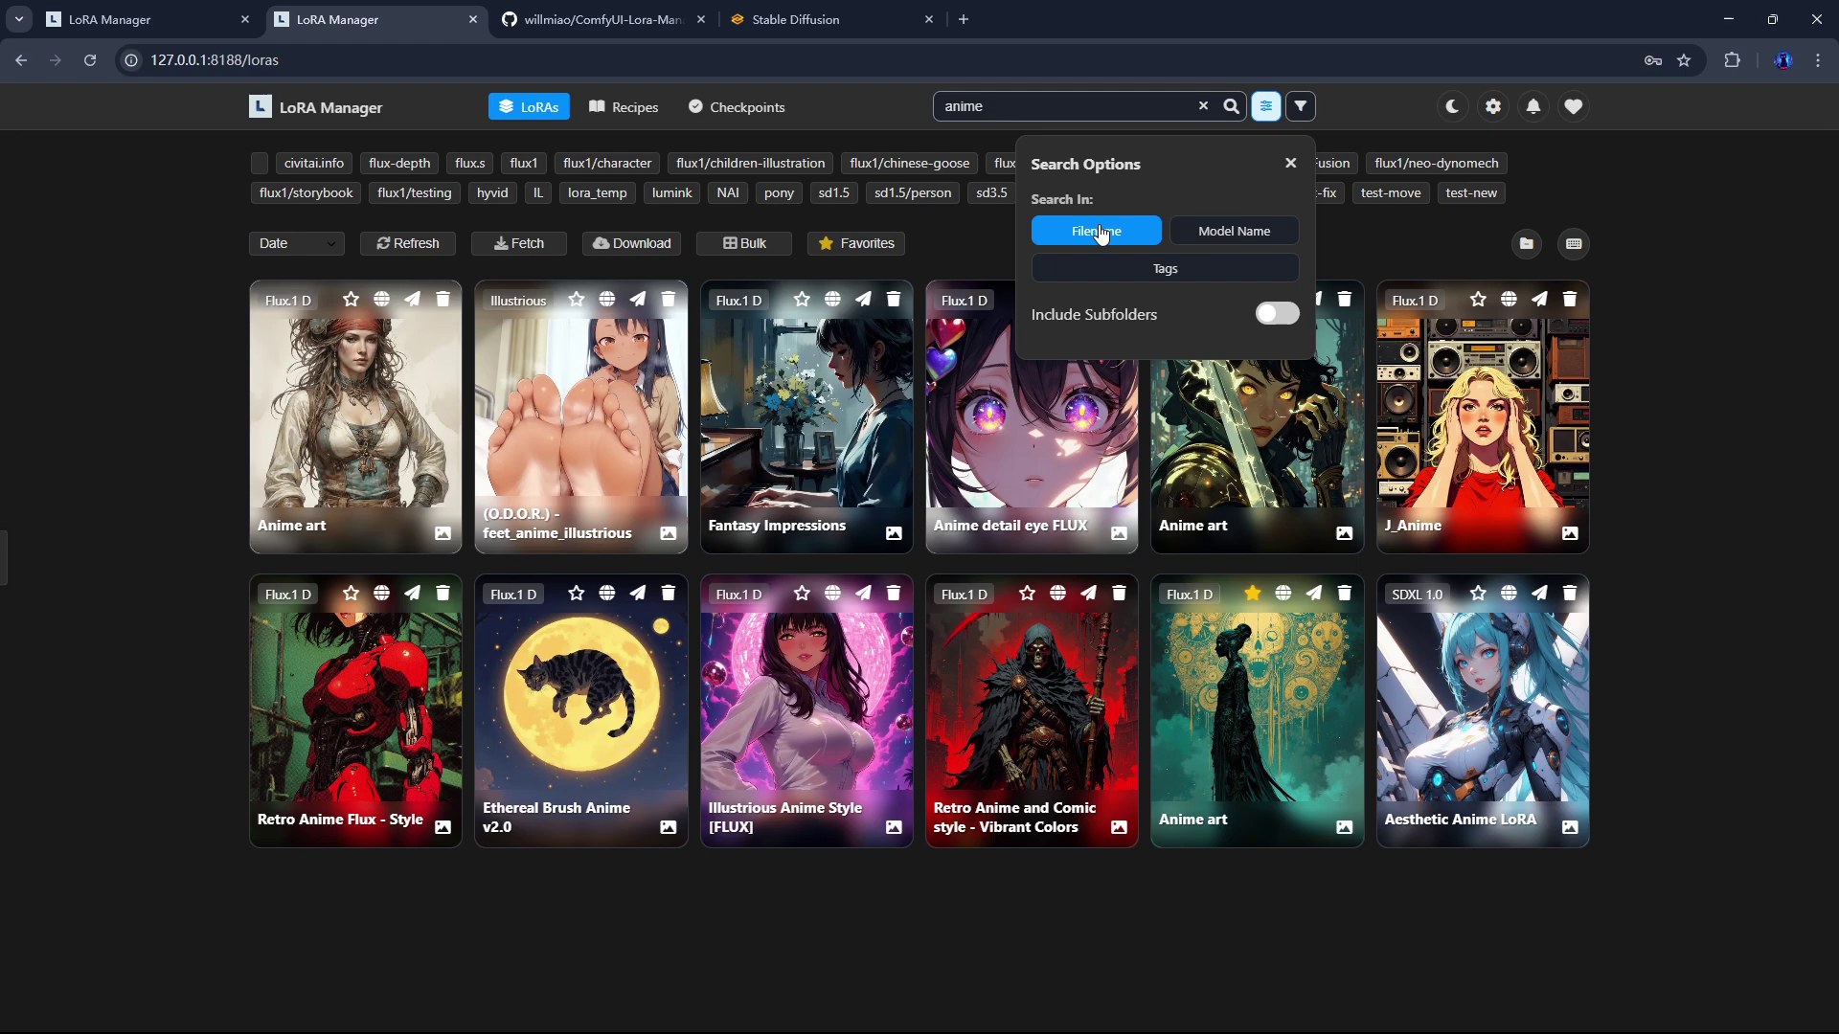
{"action": "left_click", "coordinate": [1218, 233]}
{"action": "left_click", "coordinate": [1102, 230]}
{"action": "left_click", "coordinate": [1135, 269]}
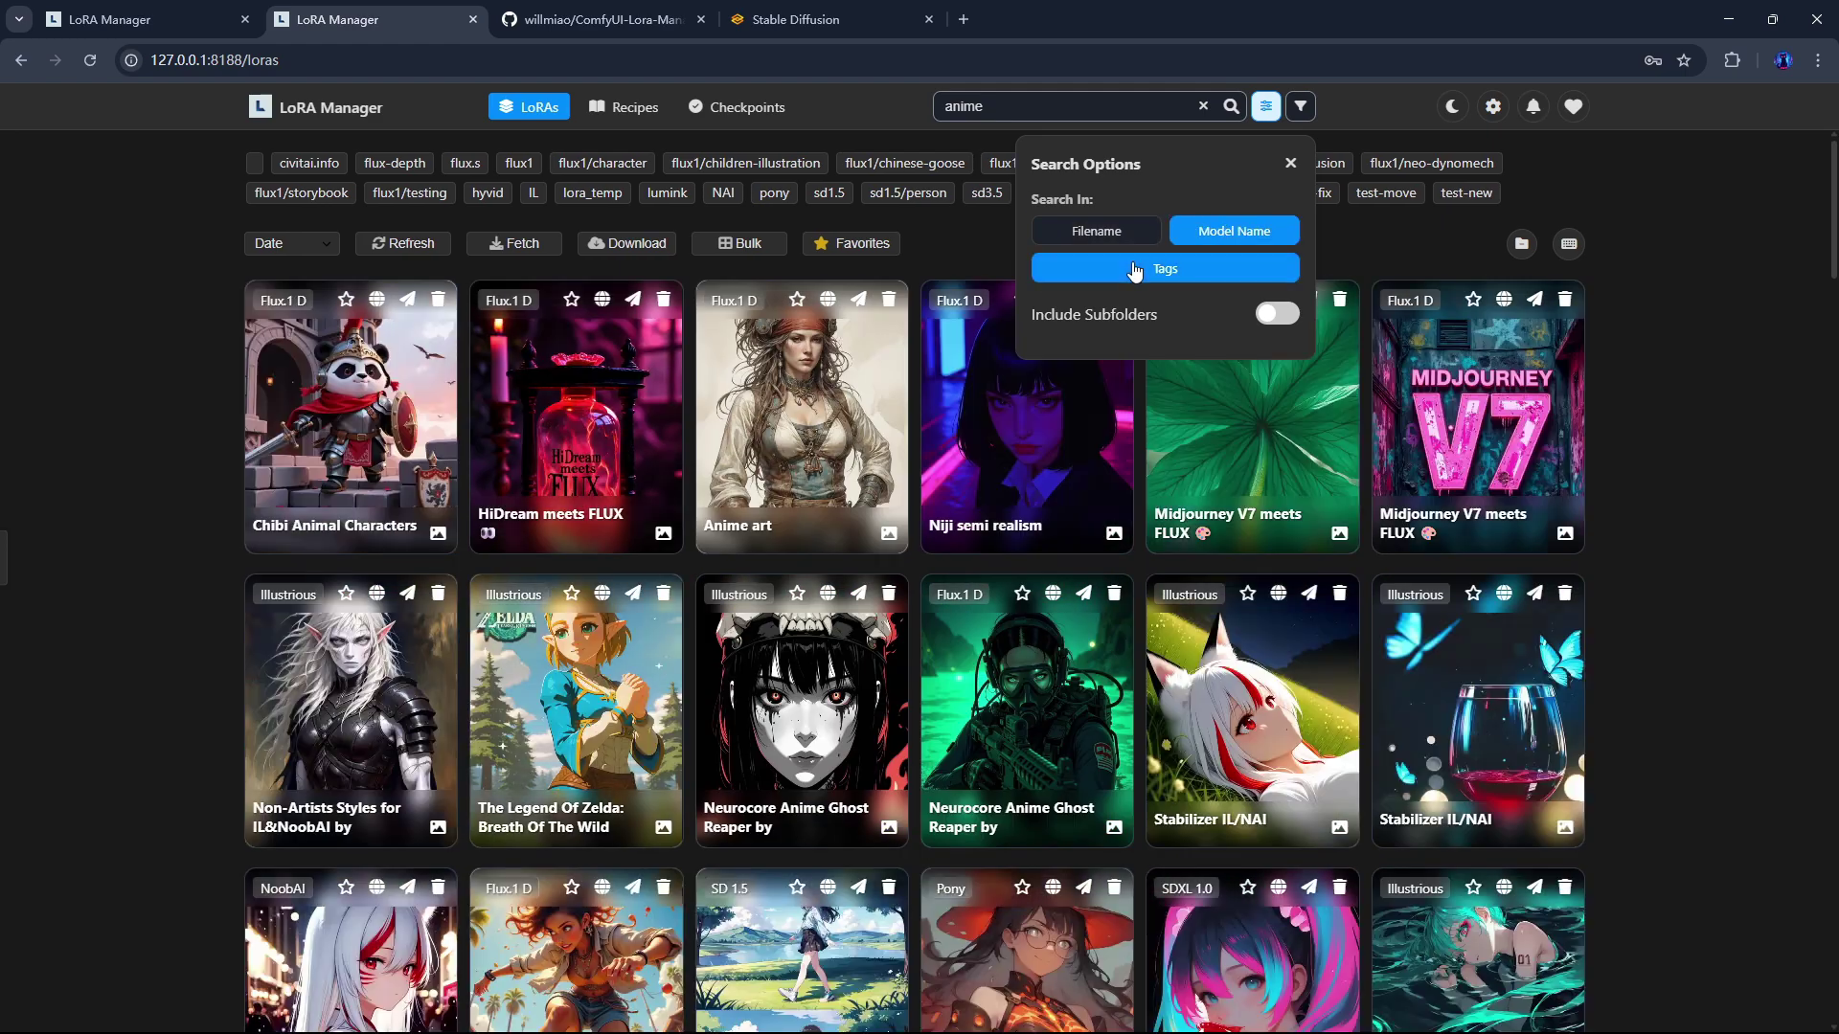
{"action": "left_click", "coordinate": [1135, 269]}
{"action": "left_click", "coordinate": [1101, 231]}
{"action": "left_click", "coordinate": [1211, 269]}
{"action": "left_click", "coordinate": [1290, 169]}
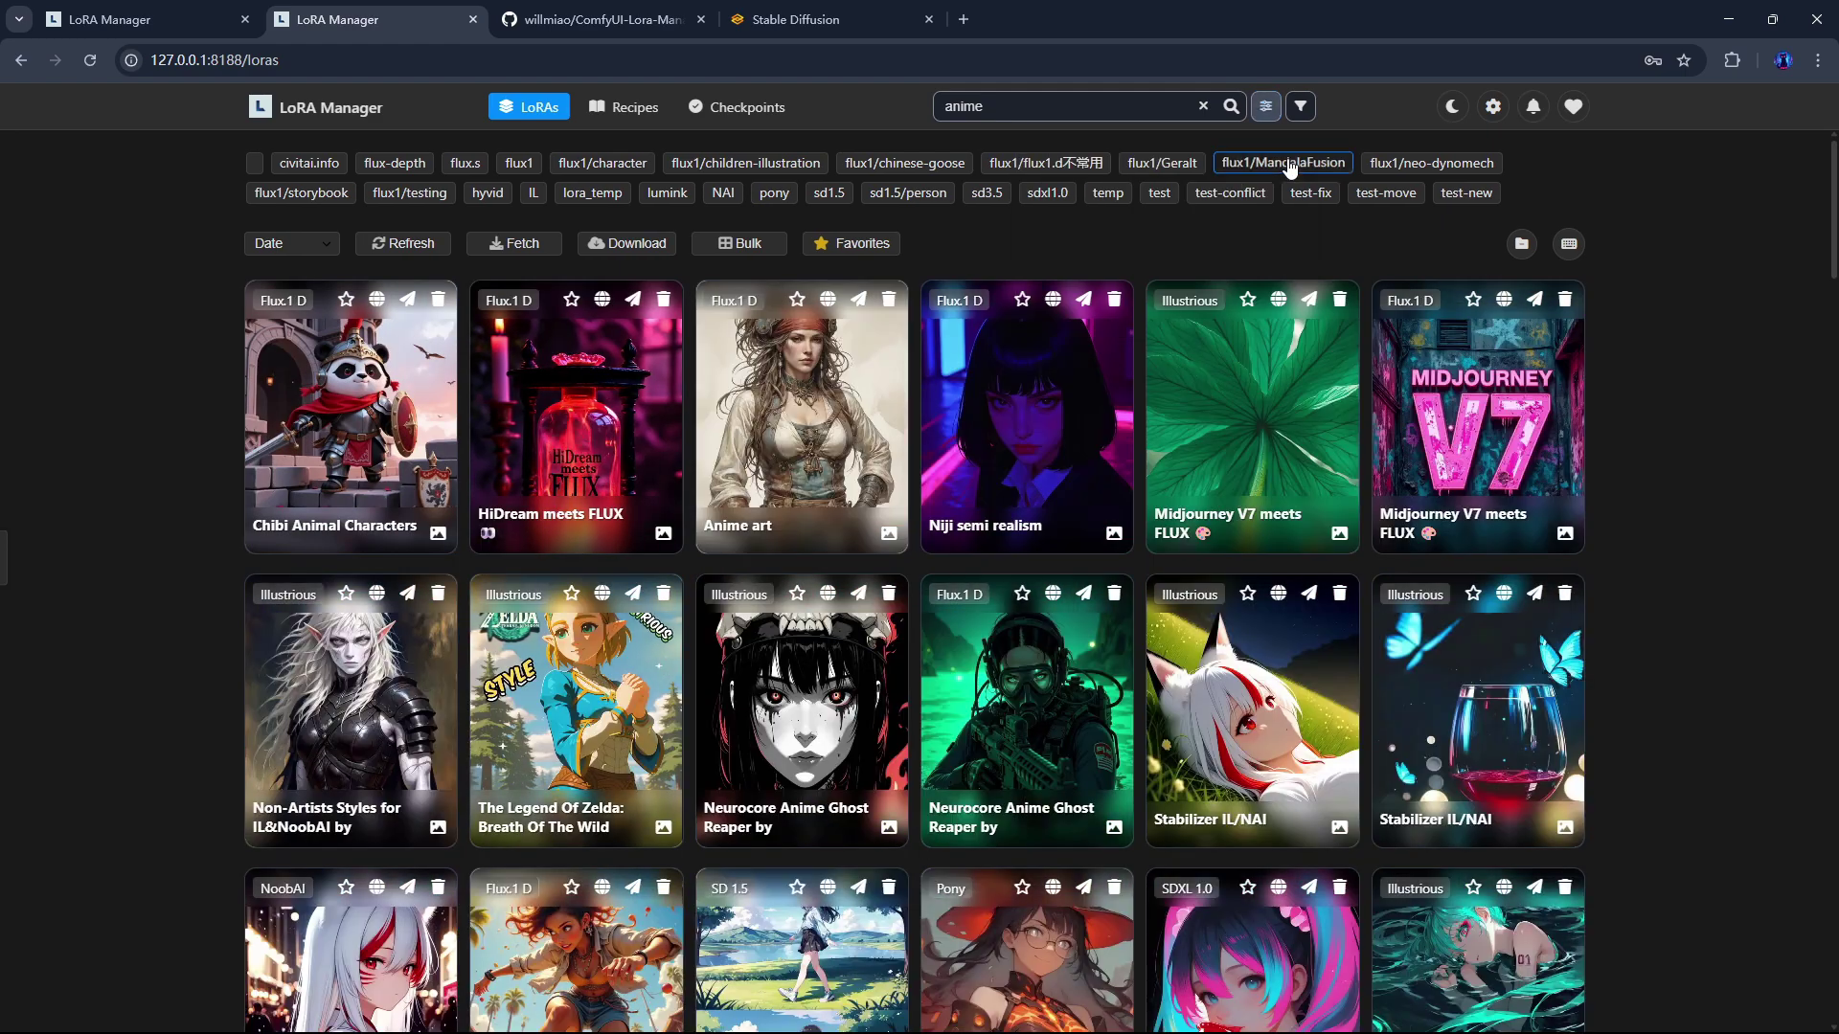
Step: Narrow the library by folder tags, flux-depth through flux1/MandalaFusion, then close the extra tab
{"action": "left_click", "coordinate": [398, 162]}
{"action": "left_click", "coordinate": [468, 162]}
{"action": "left_click", "coordinate": [537, 168]}
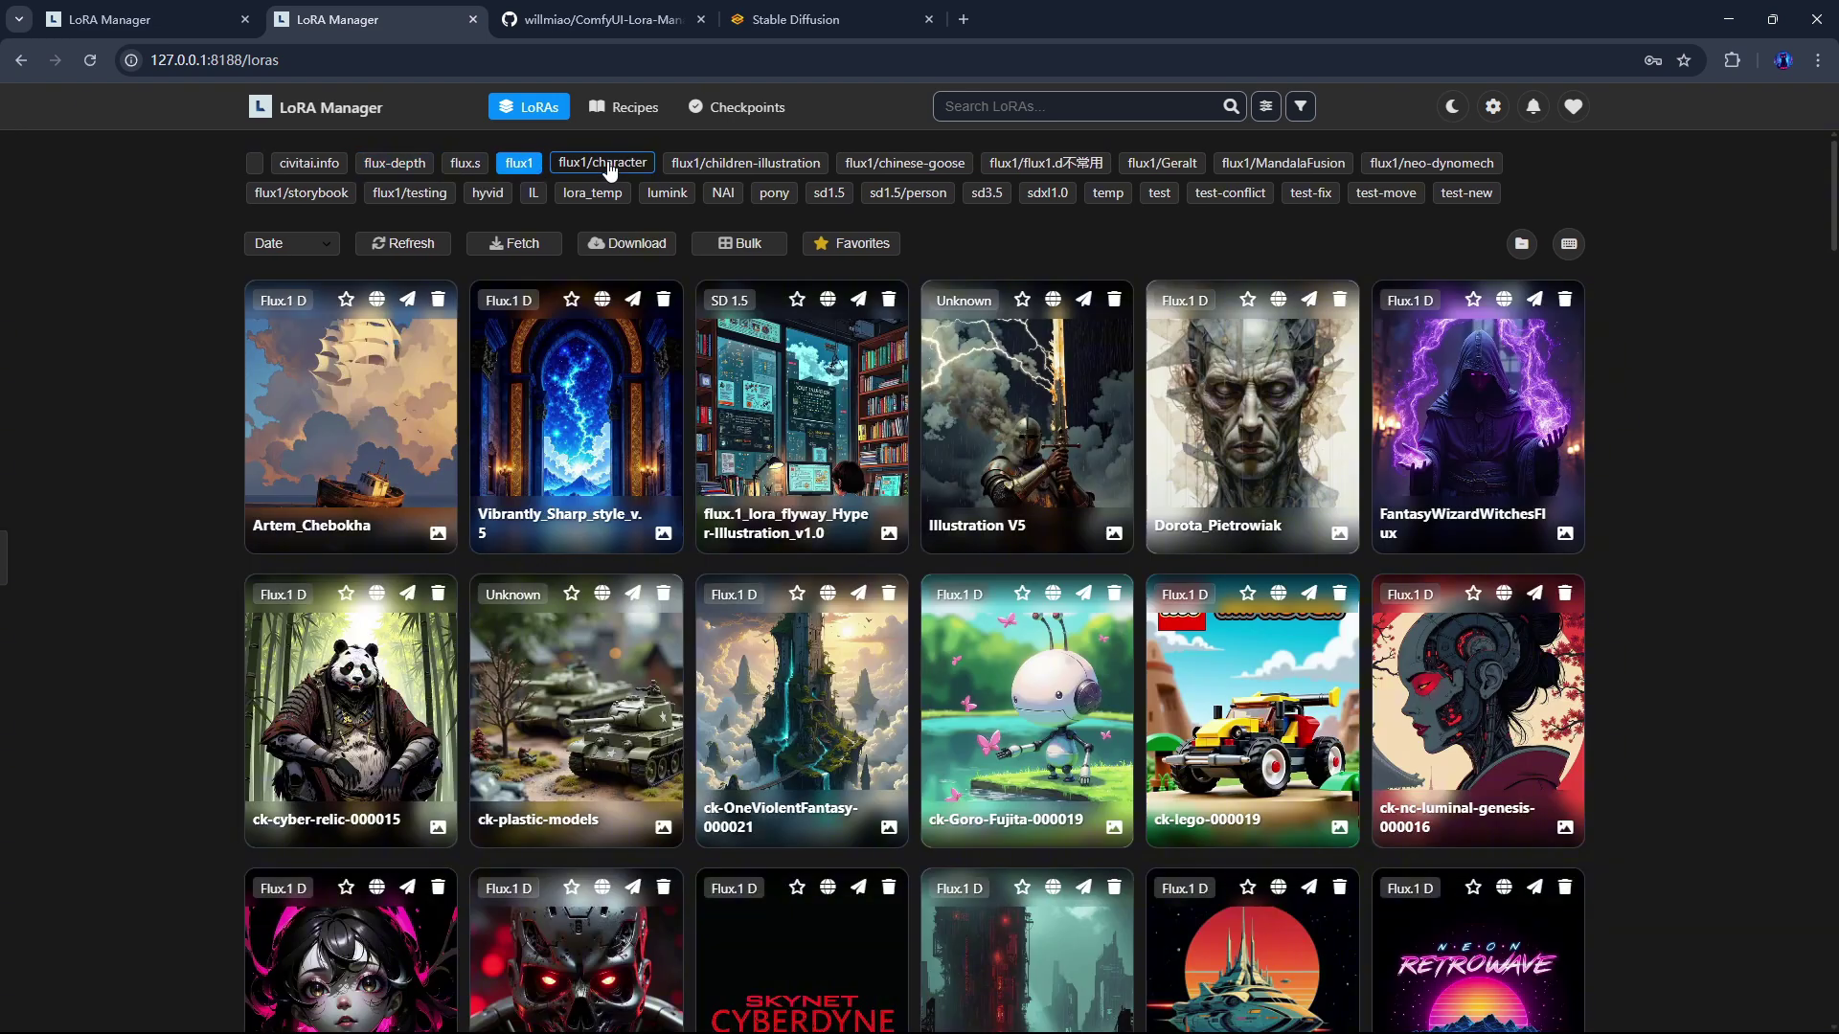
{"action": "left_click", "coordinate": [607, 165]}
{"action": "left_click", "coordinate": [730, 164]}
{"action": "left_click", "coordinate": [965, 165]}
{"action": "left_click", "coordinate": [1051, 163]}
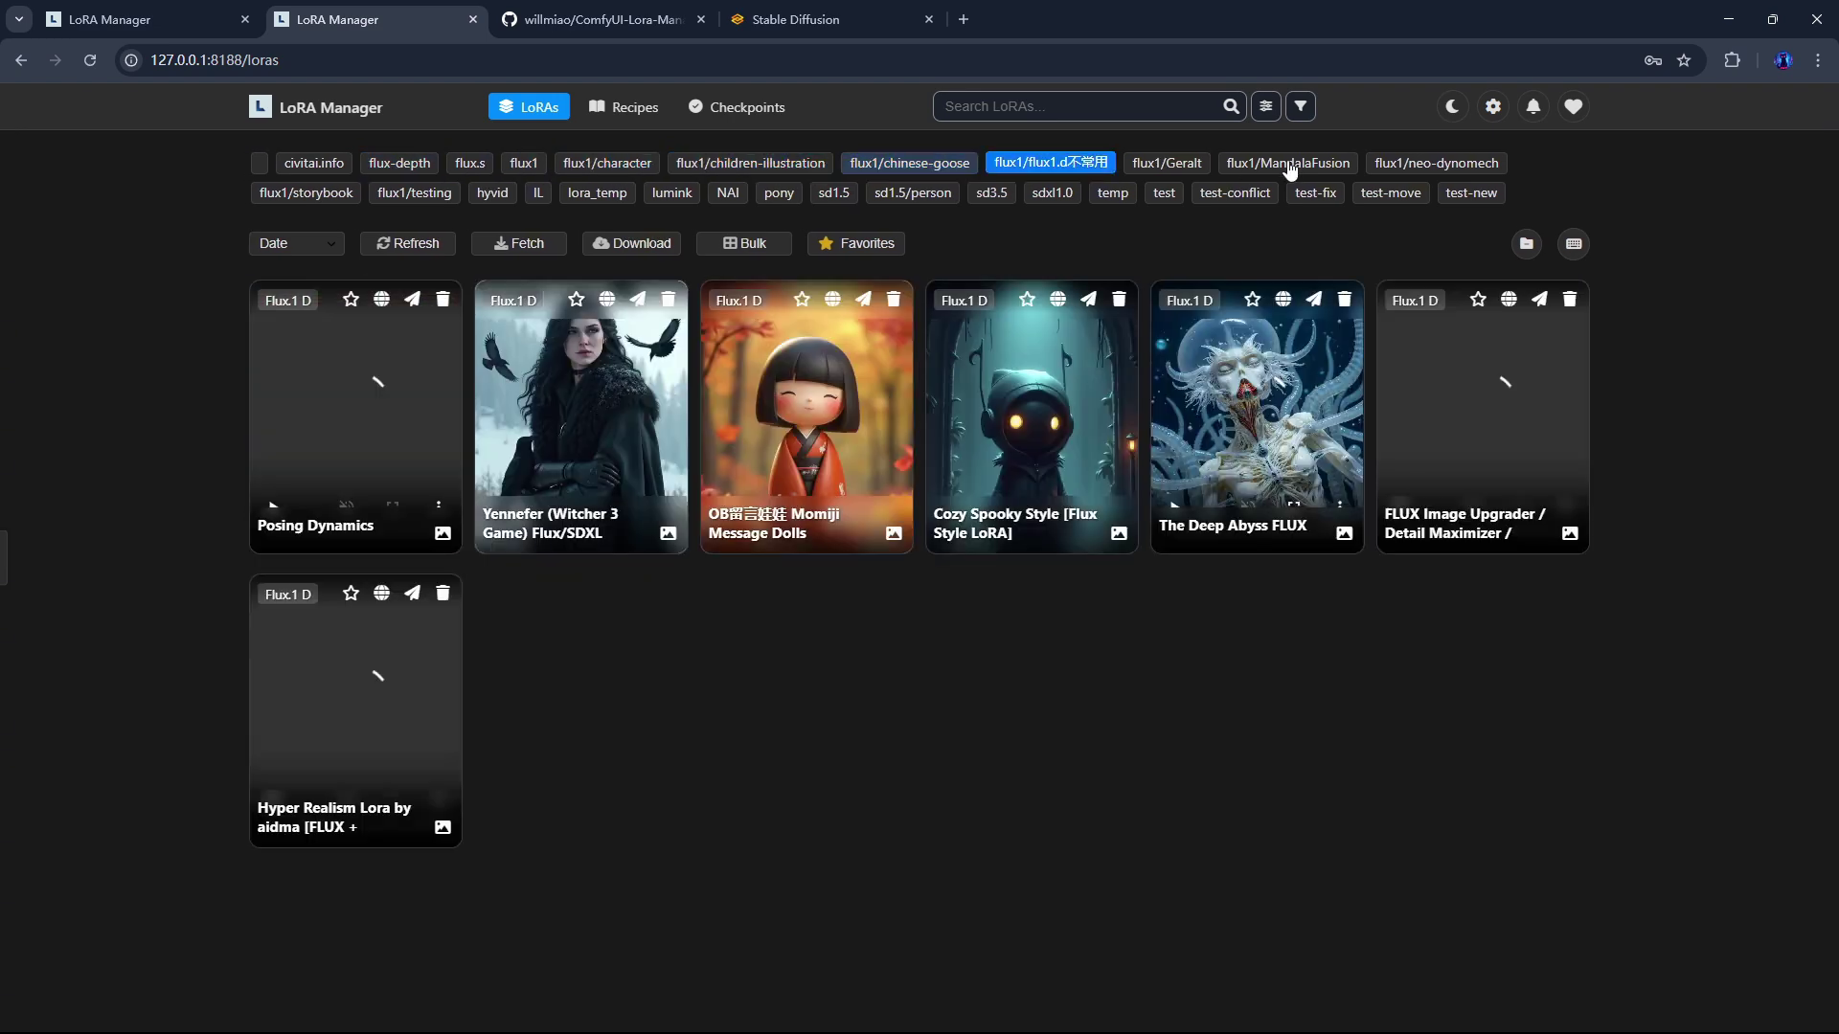
{"action": "left_click", "coordinate": [1167, 163]}
{"action": "left_click", "coordinate": [1288, 163]}
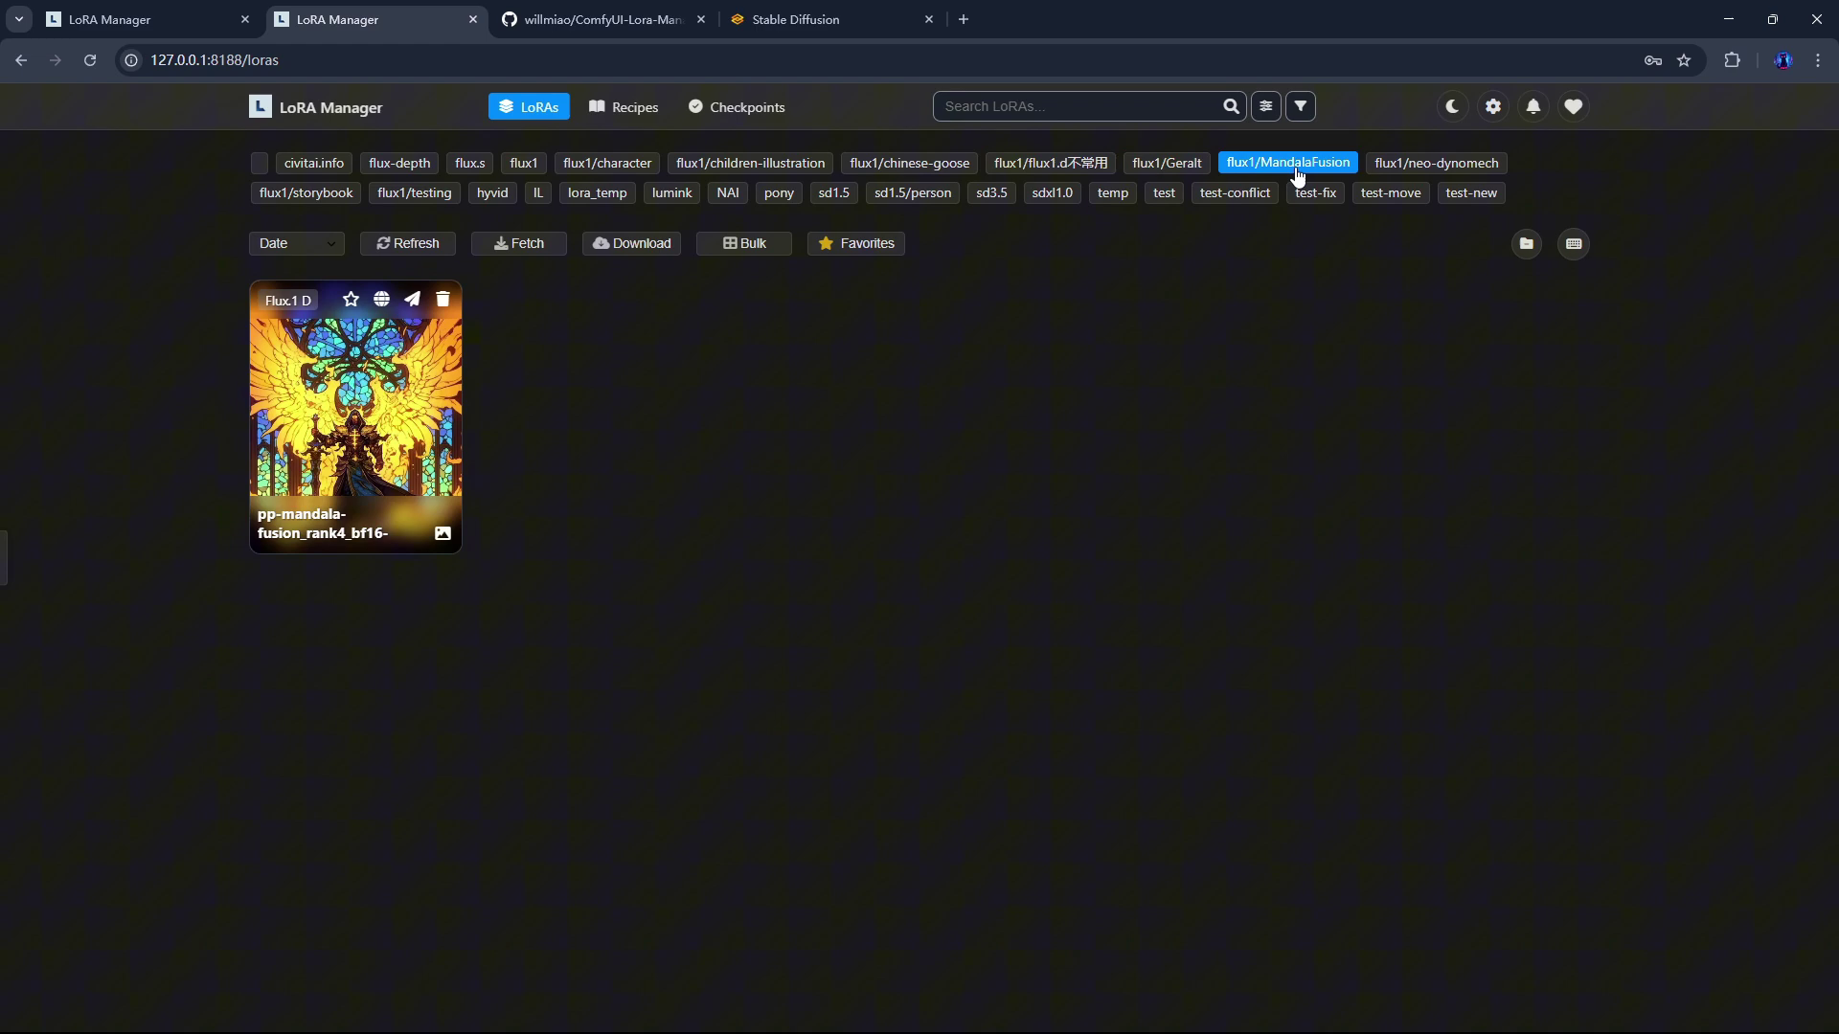
{"action": "key", "text": "ctrl+w"}
Step: Try the Hunyuan Video, Pony and illustration-tag filters, leaving none applied
{"action": "left_click", "coordinate": [1301, 106]}
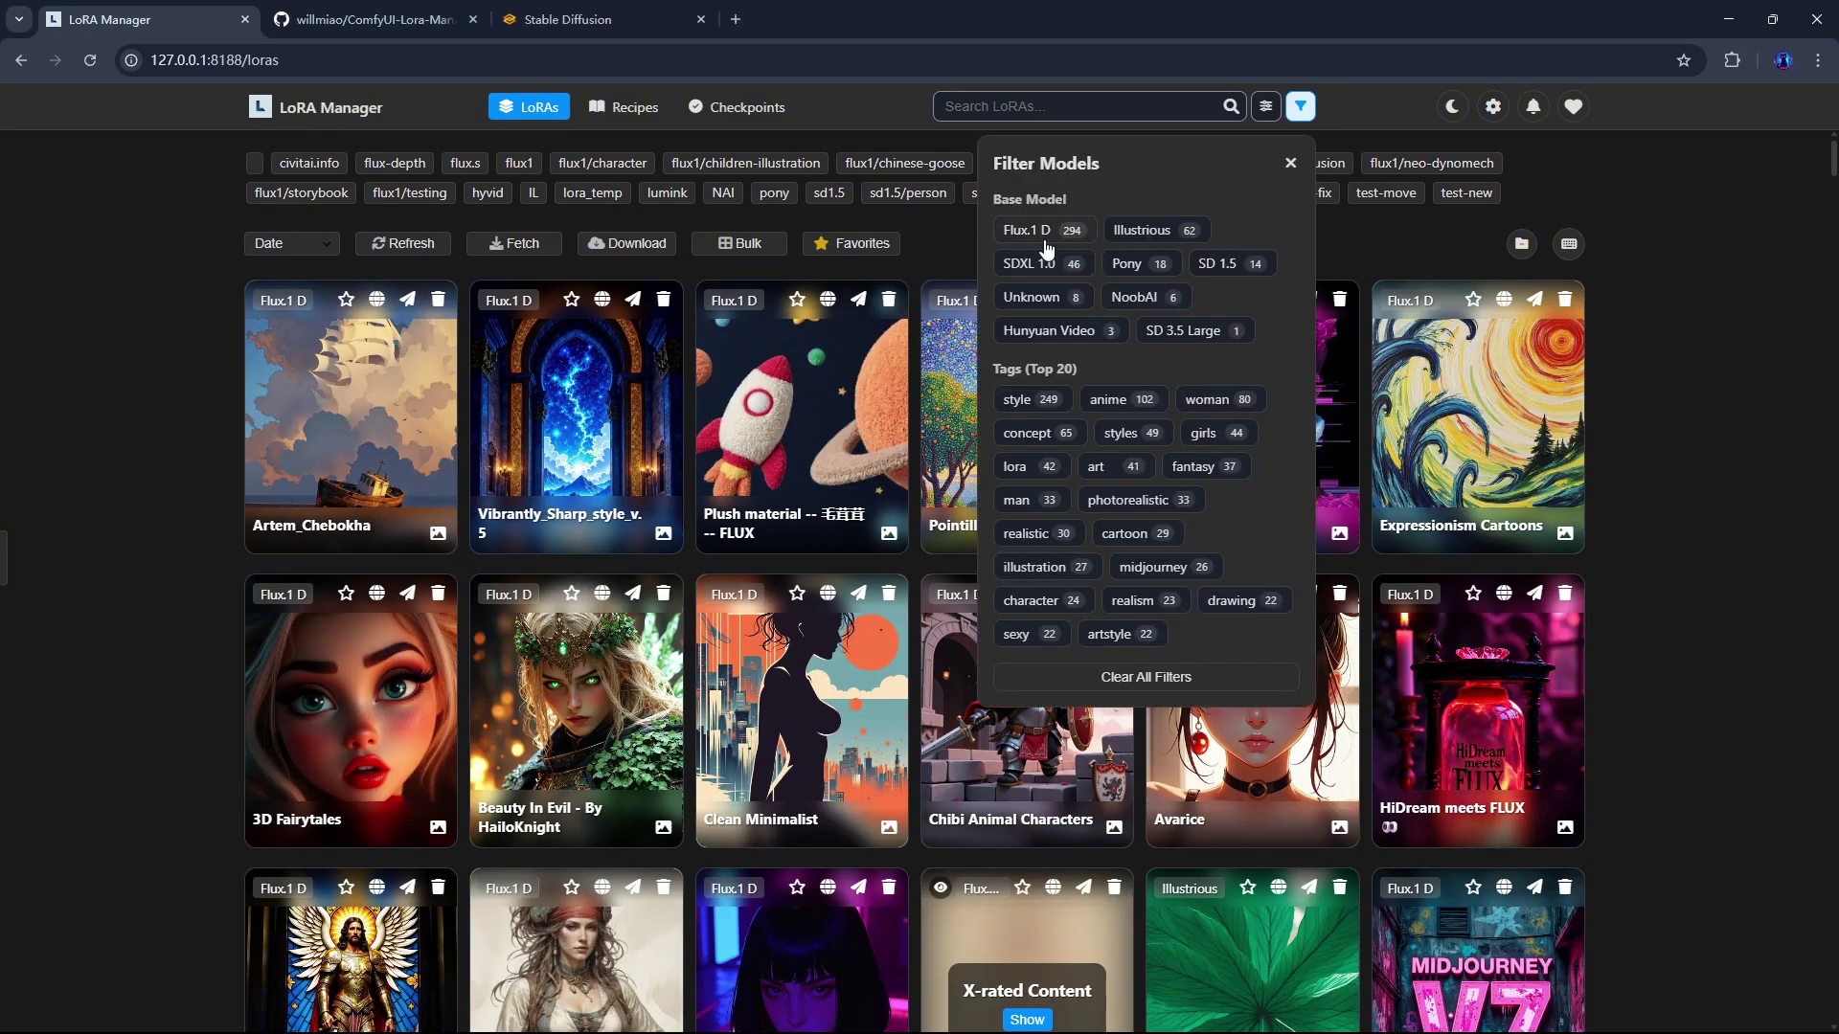
{"action": "left_click", "coordinate": [1102, 330]}
{"action": "left_click", "coordinate": [1102, 330]}
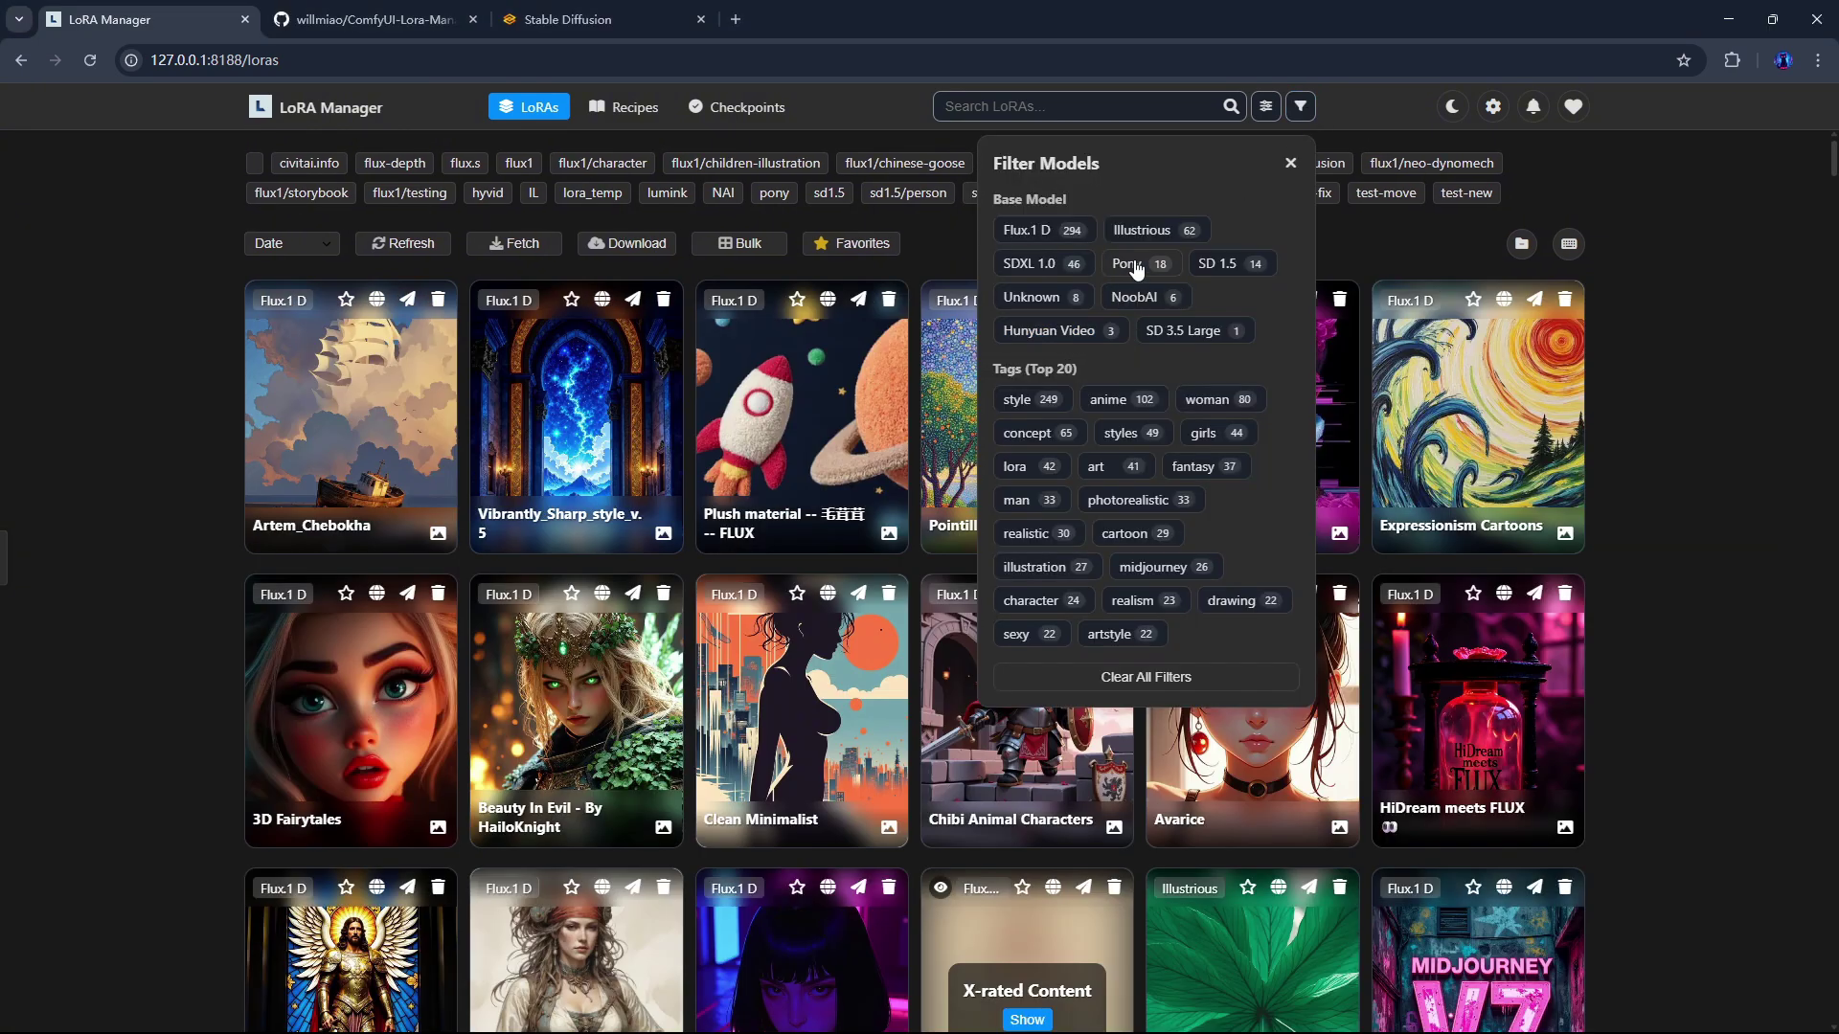
{"action": "left_click", "coordinate": [1134, 266]}
{"action": "left_click", "coordinate": [1137, 265]}
{"action": "left_click", "coordinate": [1066, 568]}
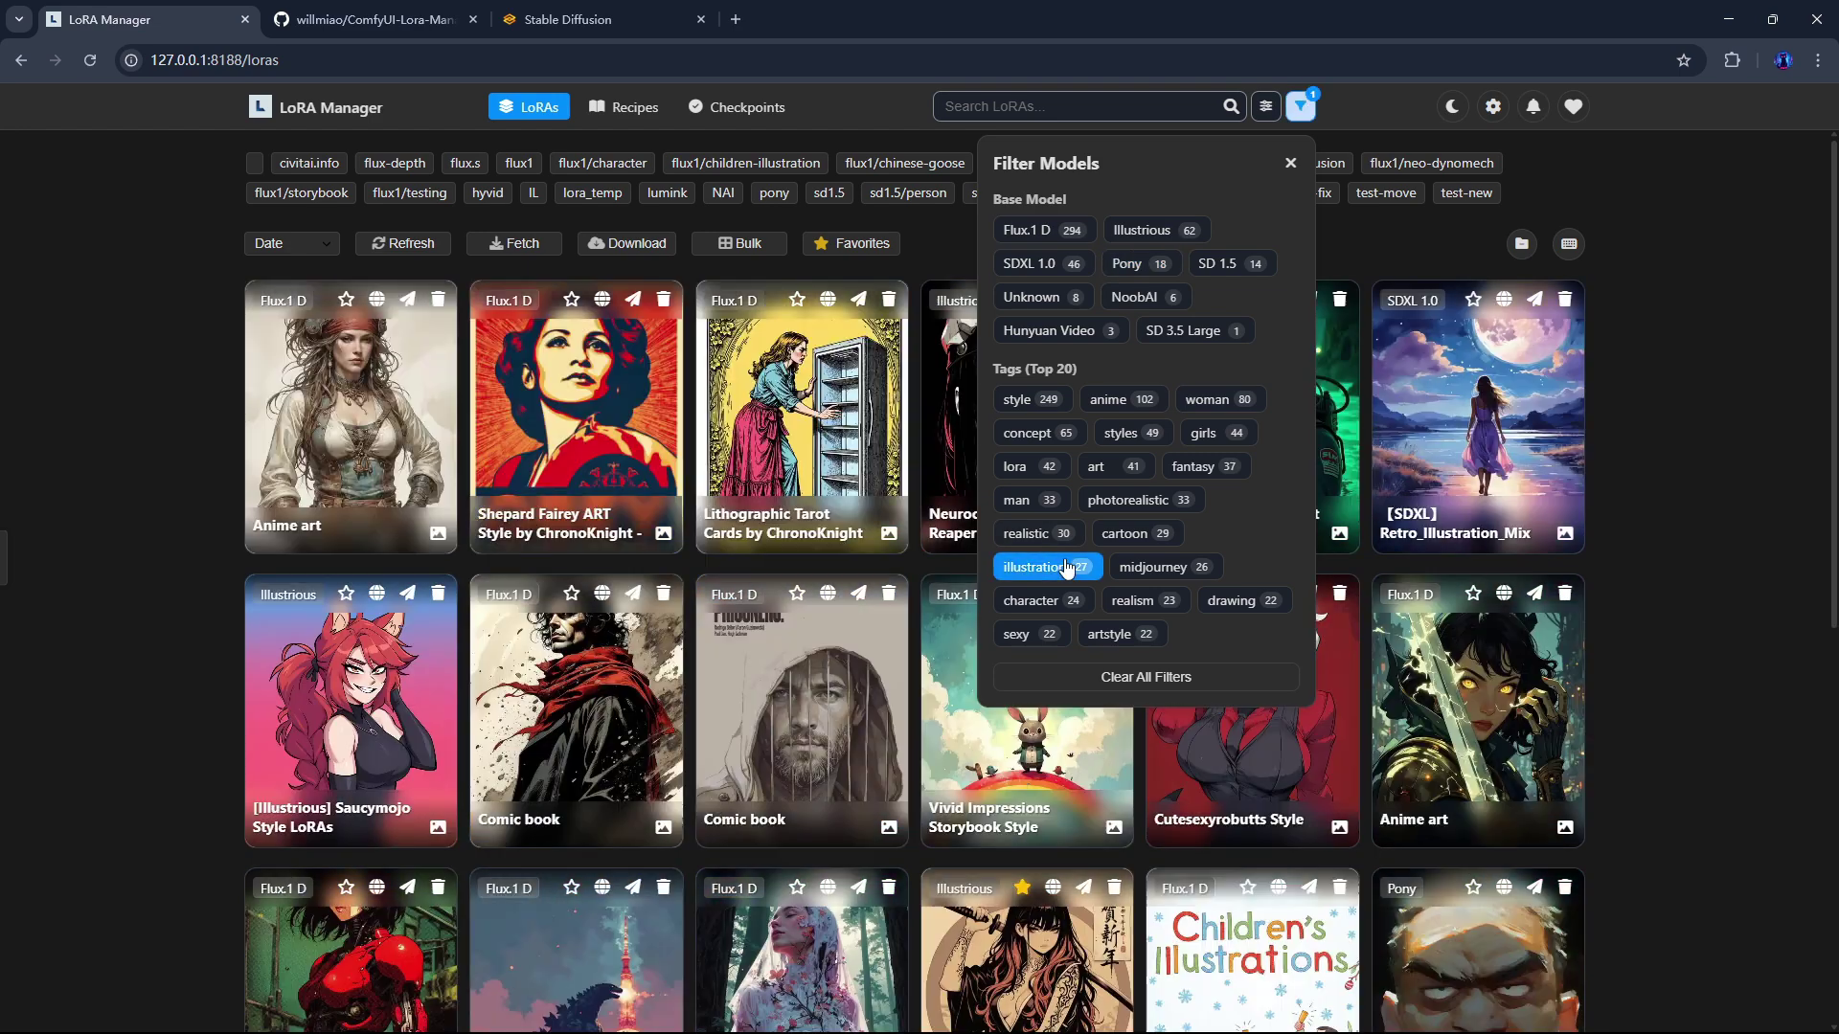
{"action": "left_click", "coordinate": [1078, 572]}
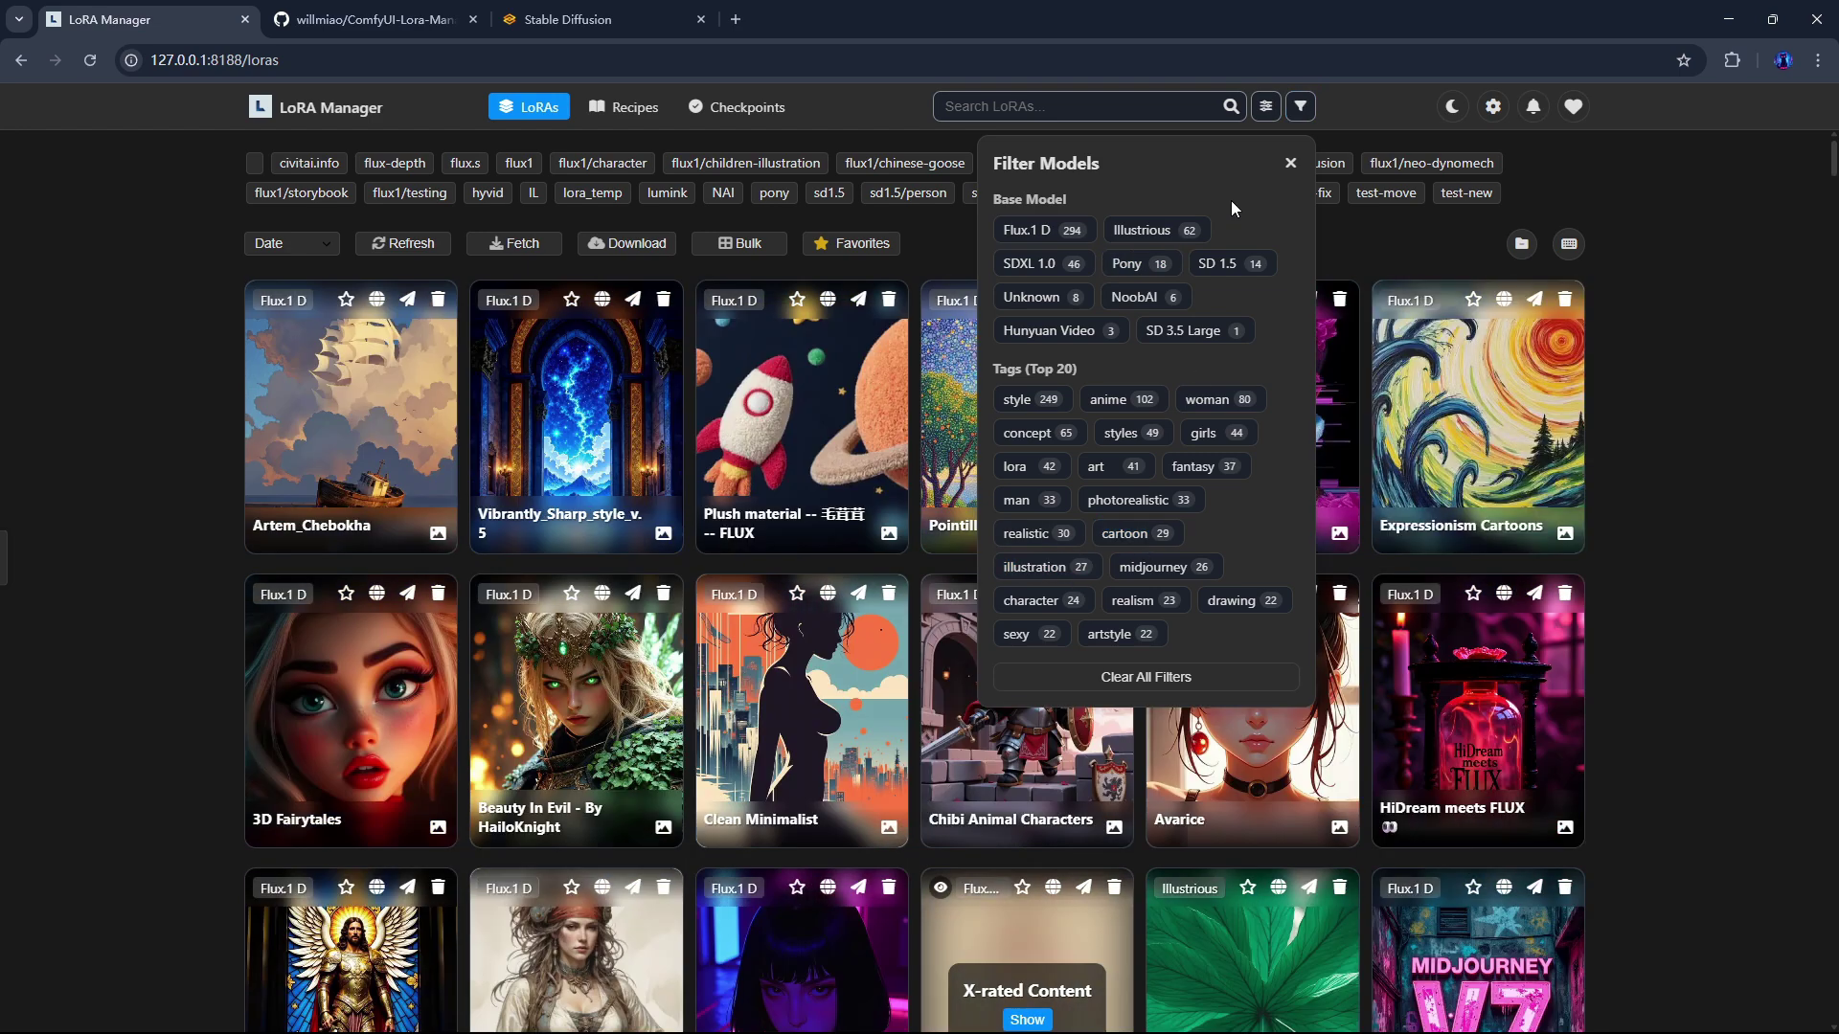
{"action": "key", "text": "Escape"}
Step: Sort the LoRAs by name, then switch the sort to date
{"action": "left_click", "coordinate": [302, 254]}
{"action": "left_click", "coordinate": [283, 272]}
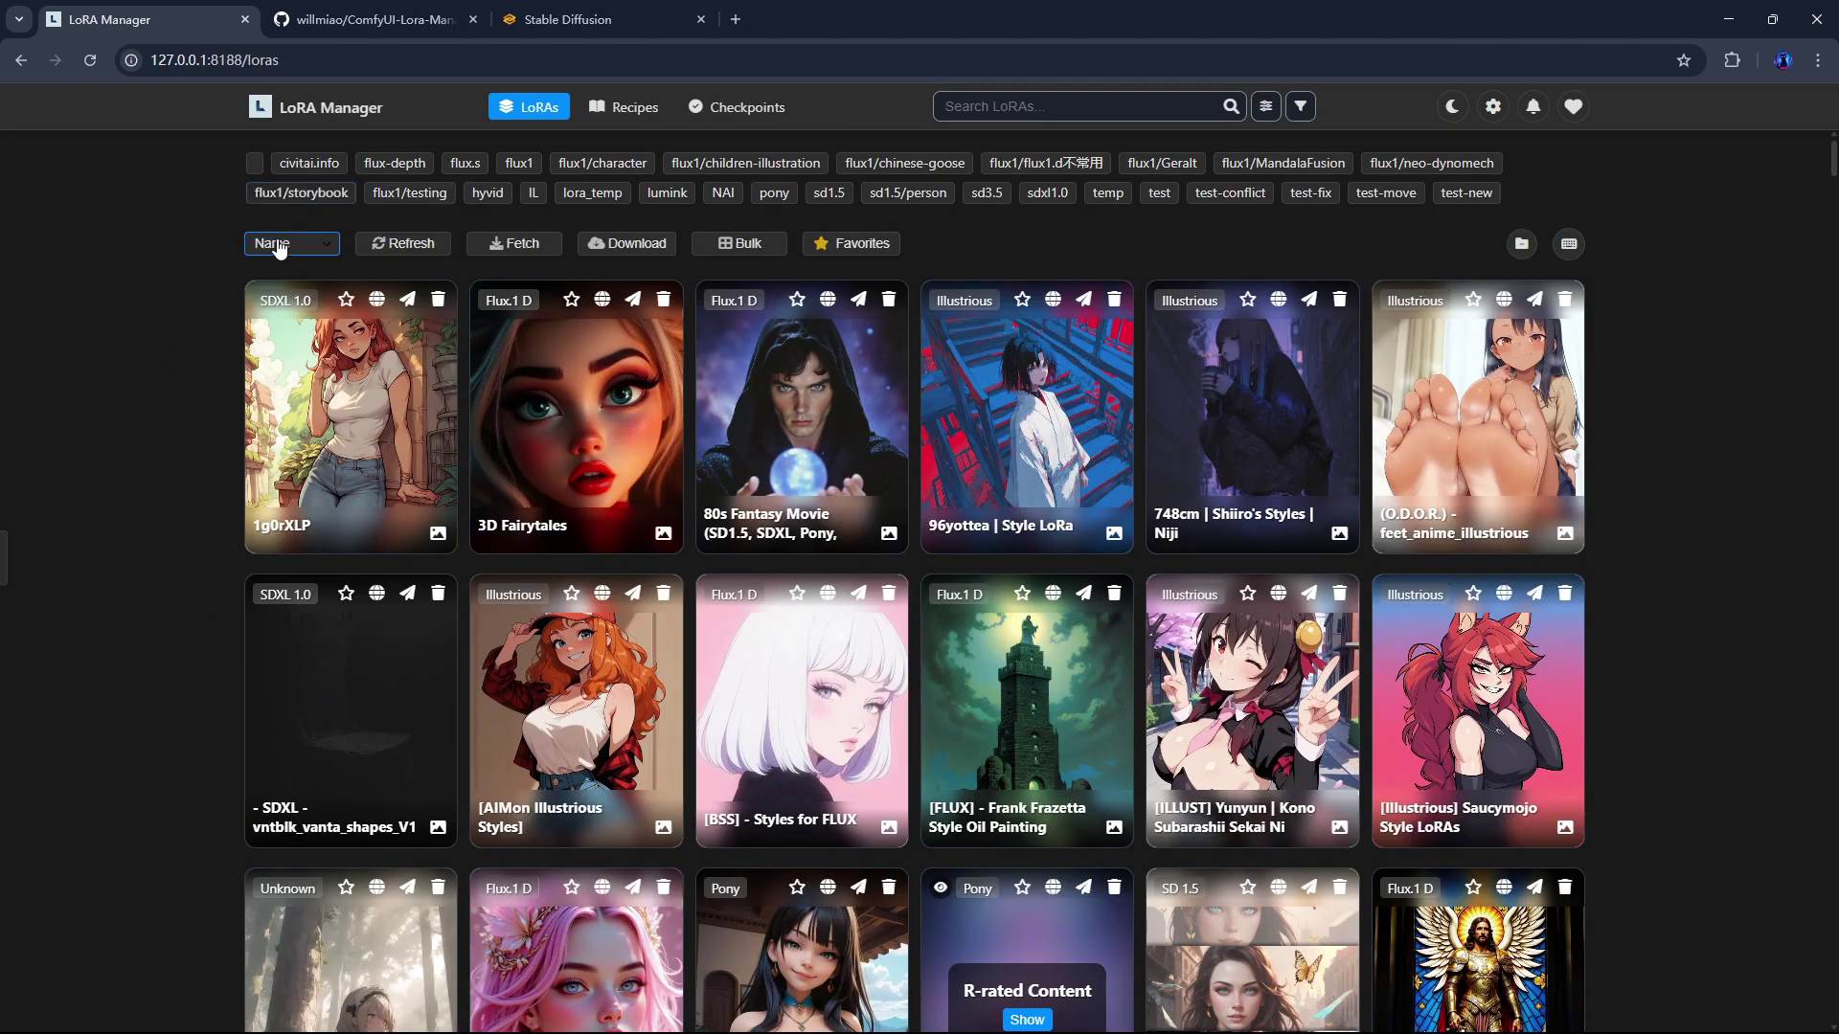
{"action": "left_click", "coordinate": [277, 247]}
{"action": "left_click", "coordinate": [284, 293]}
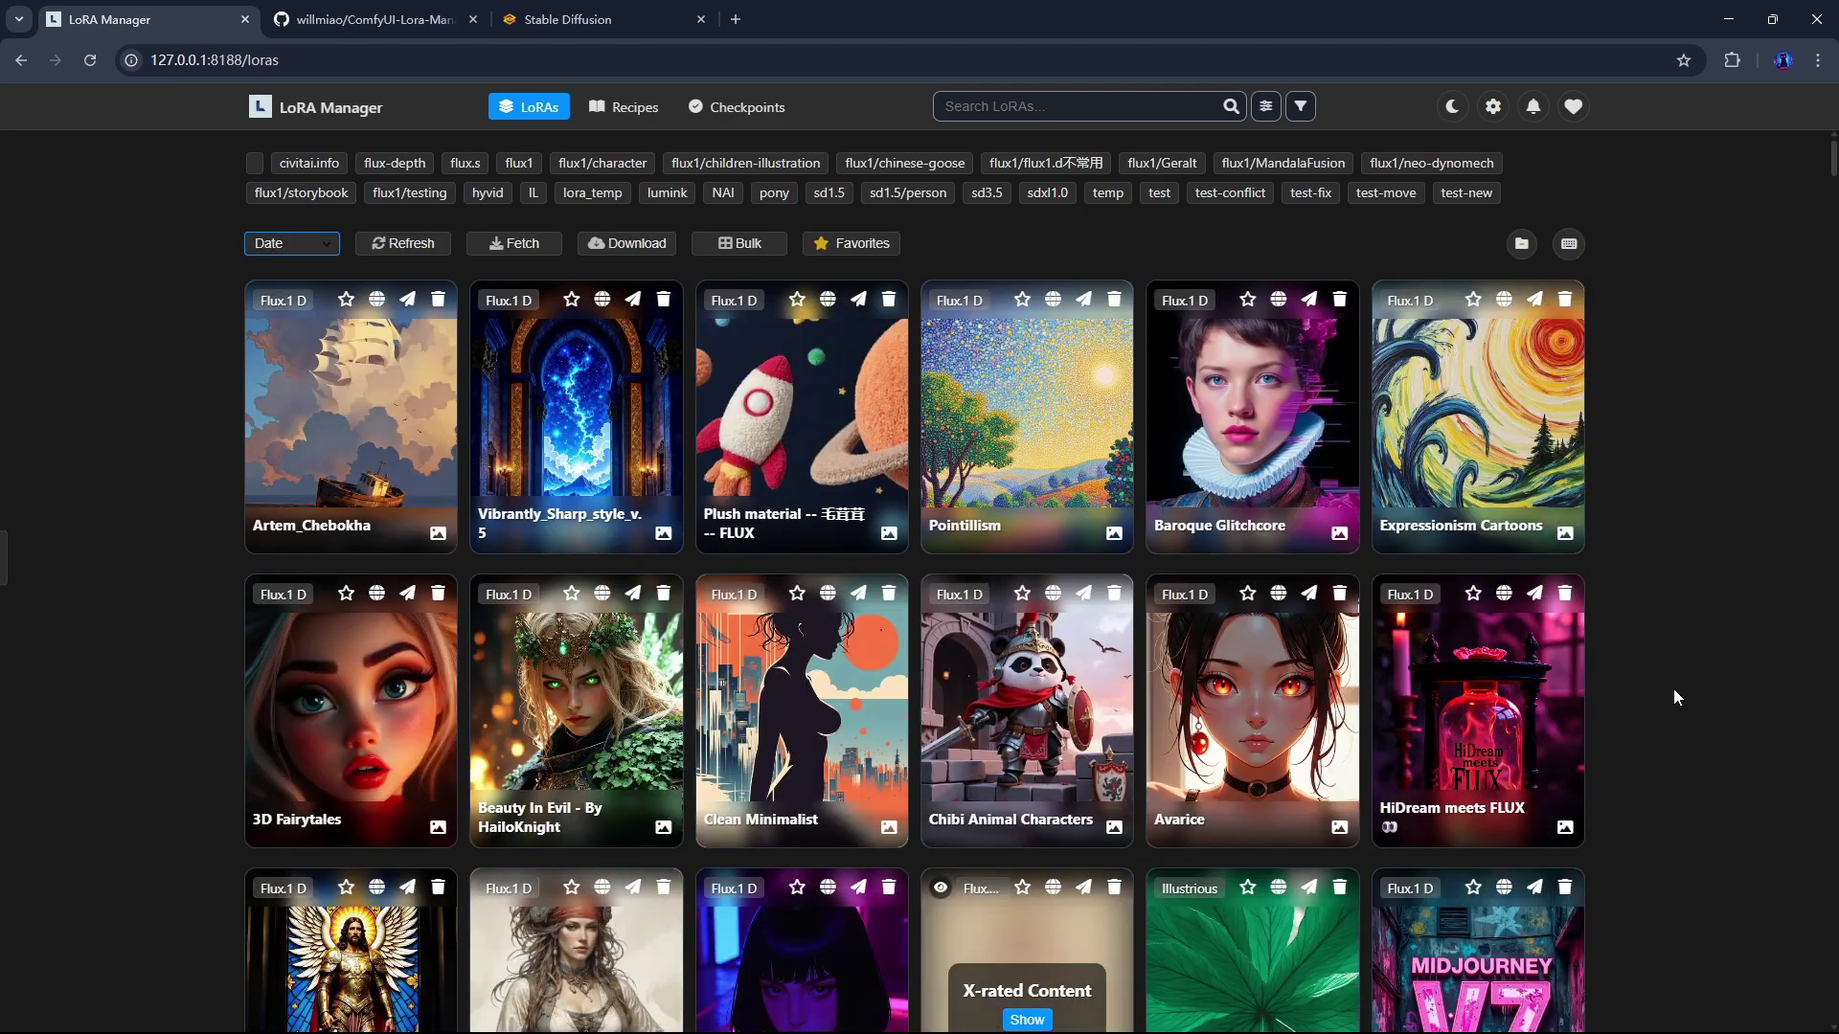
Step: Filter the grid by first letters K, L, M and 汉, then clear the letter filter
{"action": "left_click", "coordinate": [19, 552]}
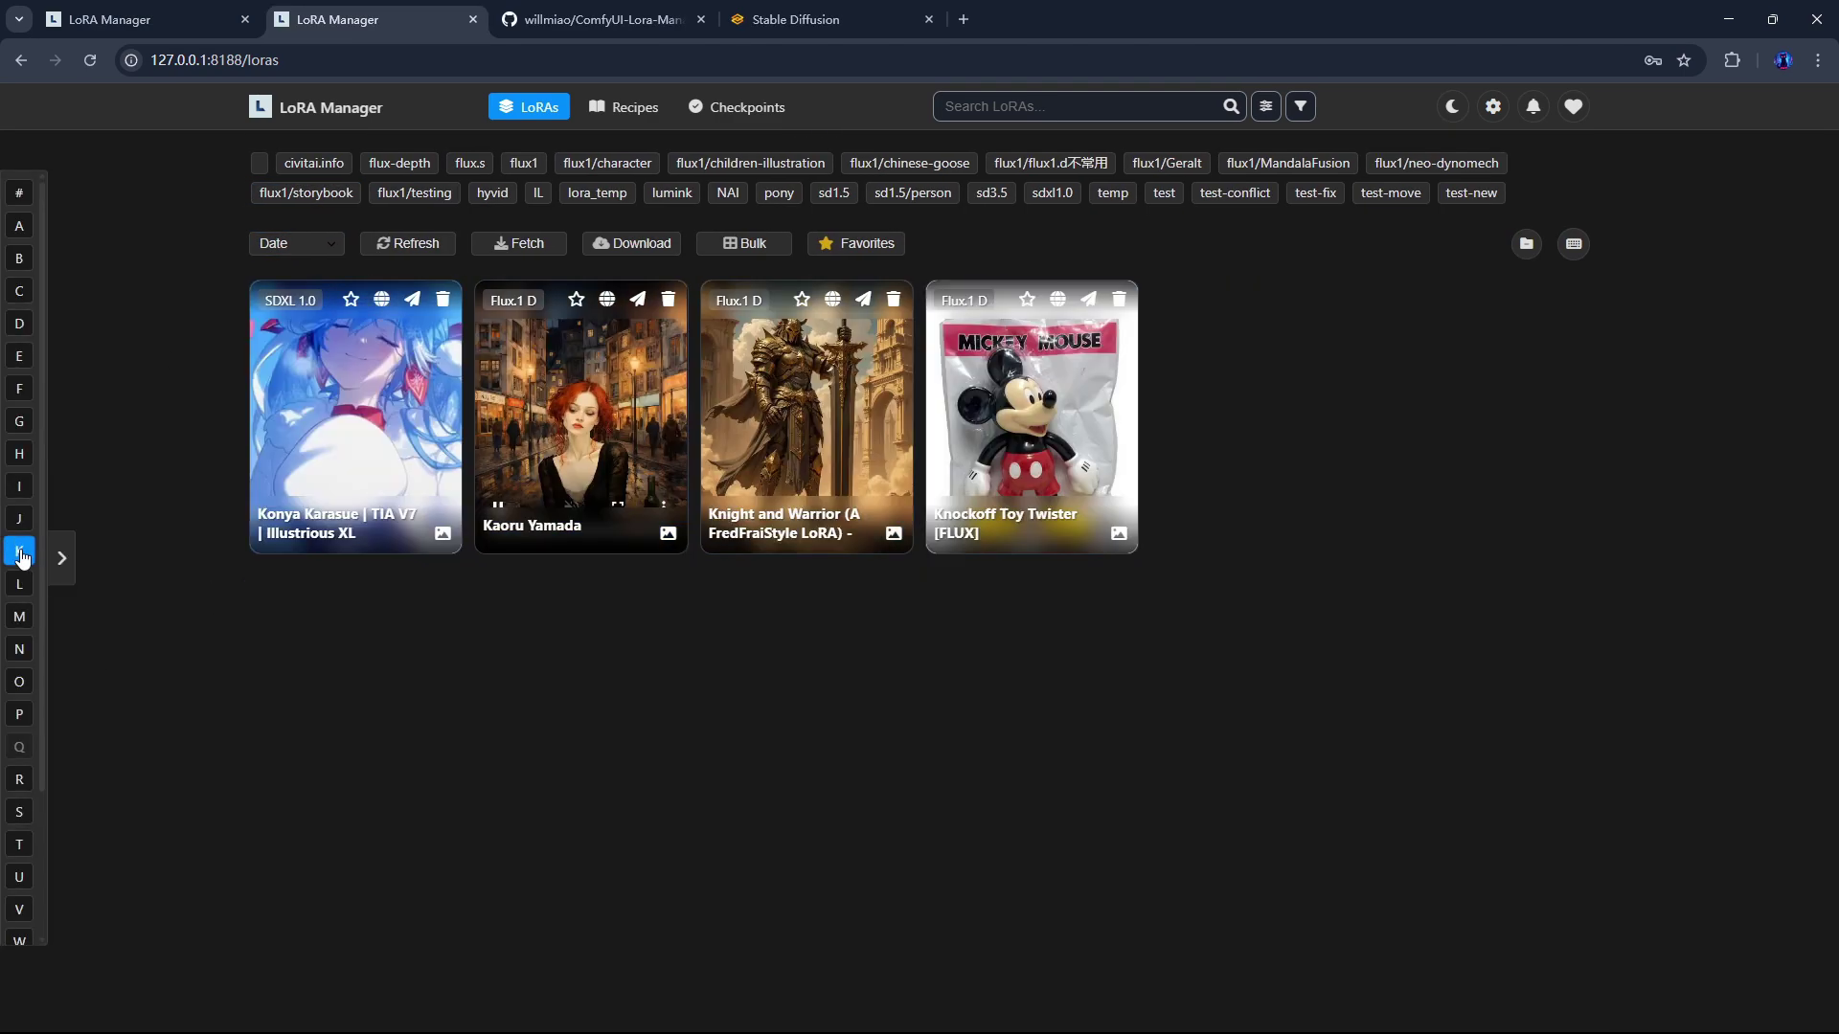
{"action": "left_click", "coordinate": [19, 583]}
{"action": "left_click", "coordinate": [19, 617]}
{"action": "scroll", "coordinate": [19, 891], "scroll_direction": "down", "scroll_amount": 2}
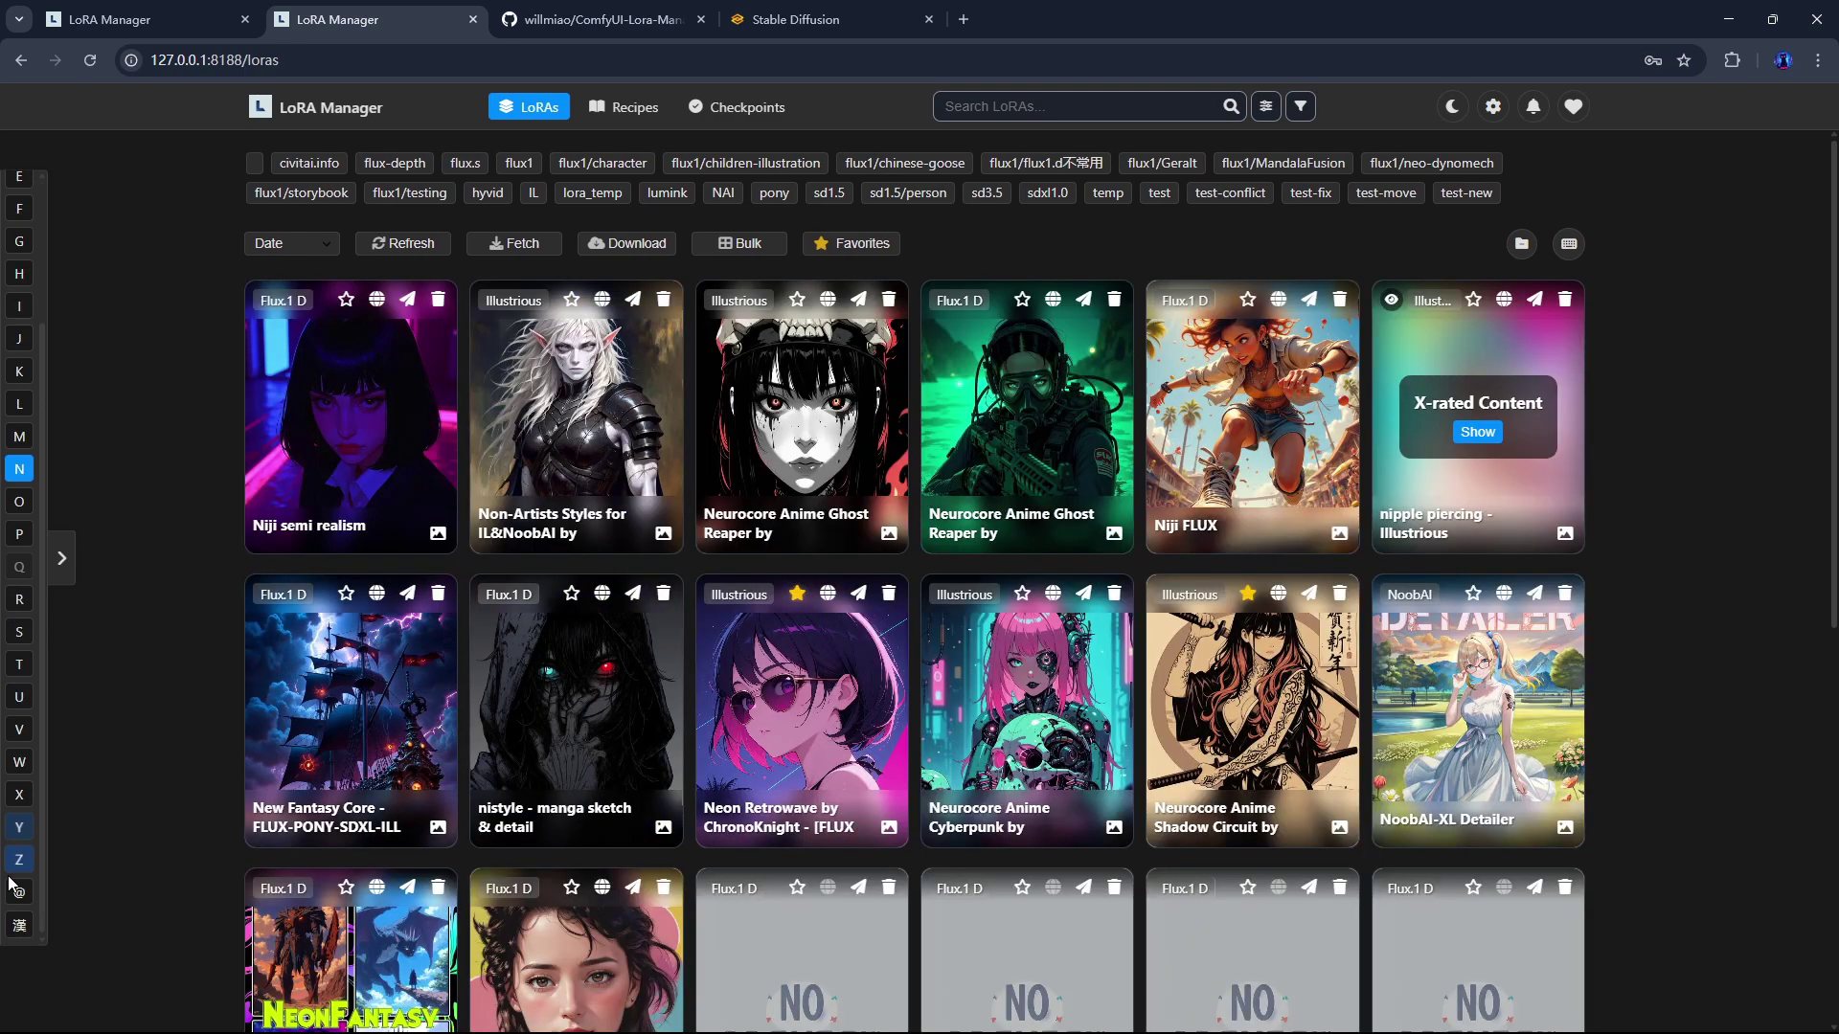
{"action": "left_click", "coordinate": [19, 925]}
{"action": "left_click", "coordinate": [23, 912]}
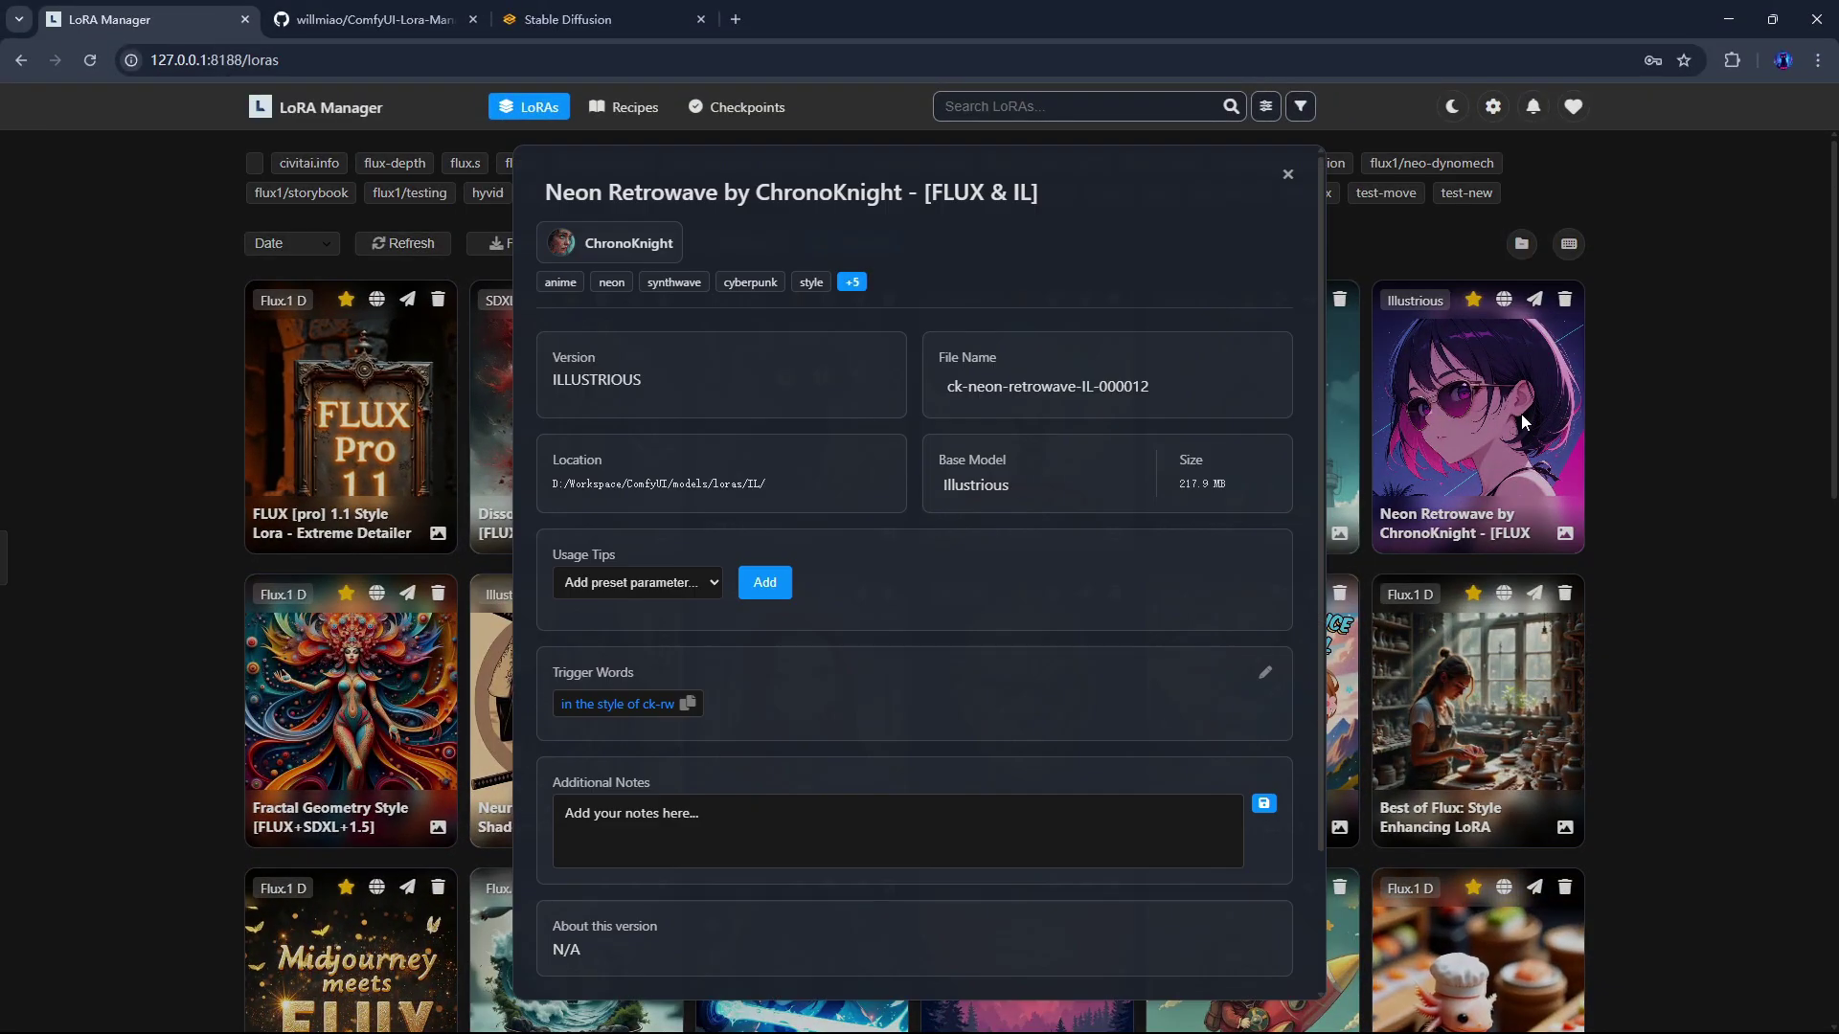
Step: Read through the Neon Retrowave model description
{"action": "left_click_drag", "start_coordinate": [1318, 322], "coordinate": [1320, 427]}
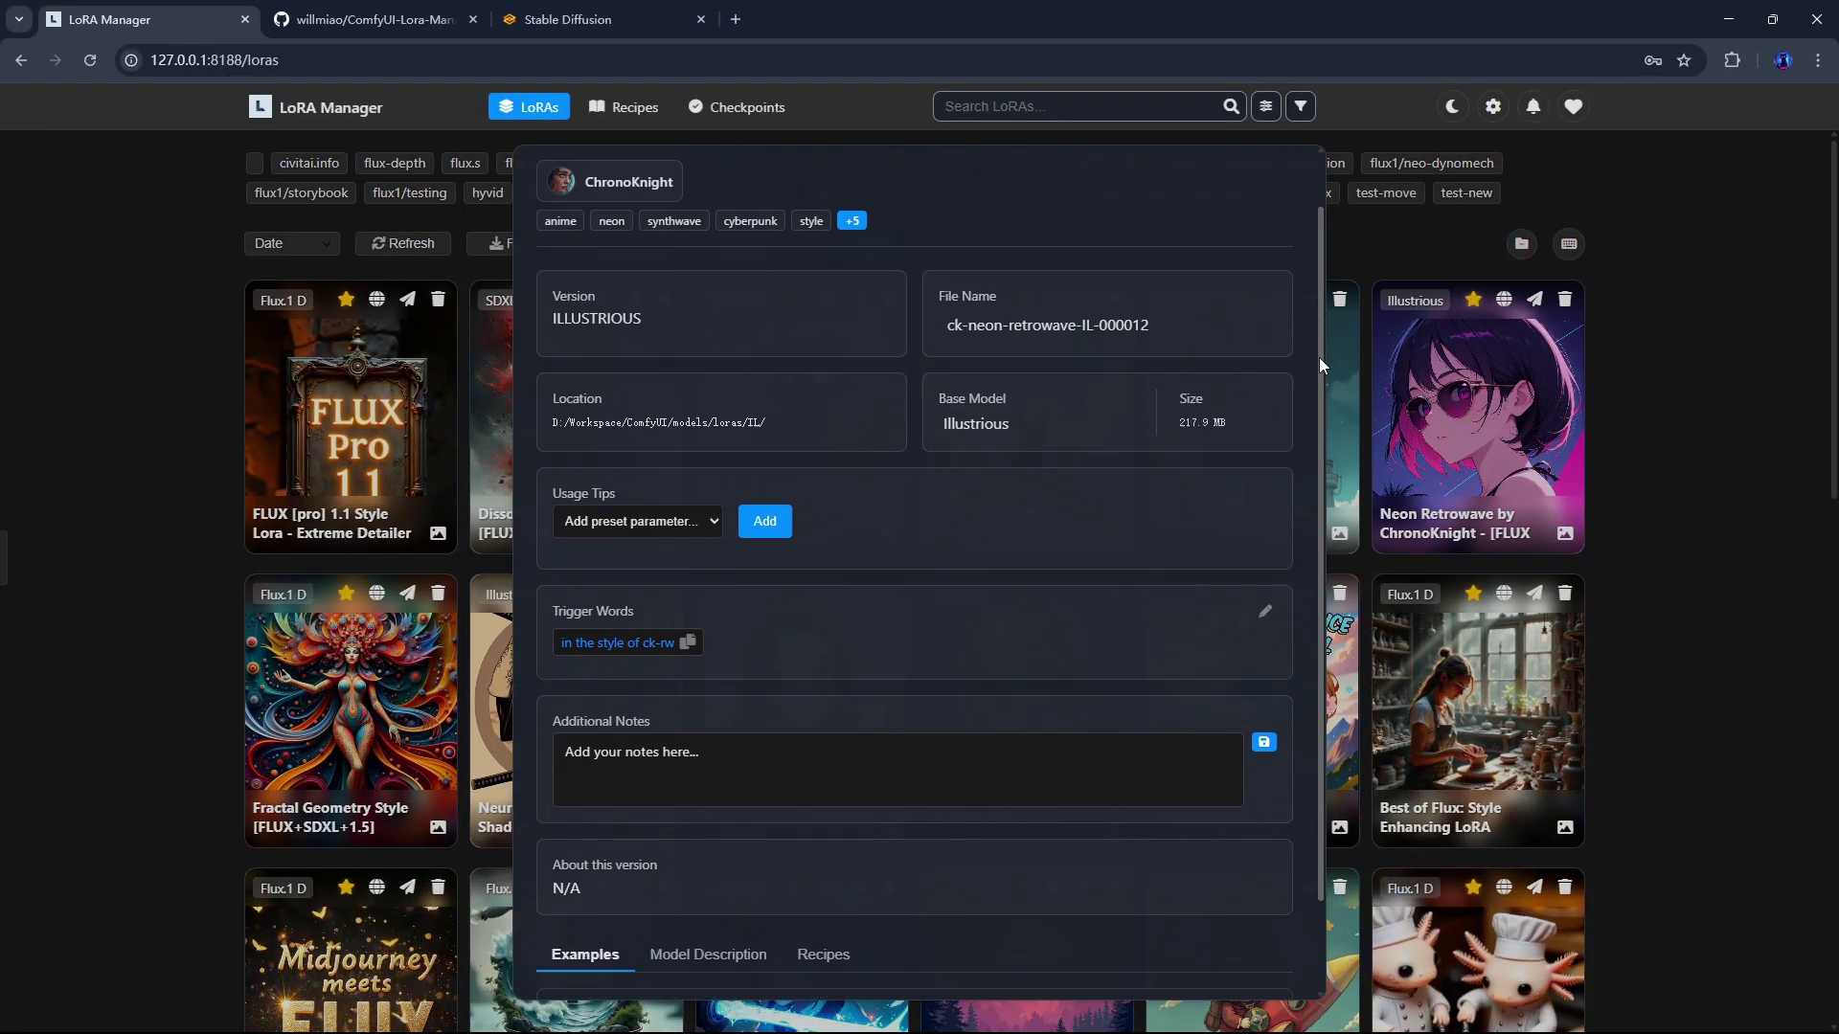
{"action": "left_click", "coordinate": [711, 862]}
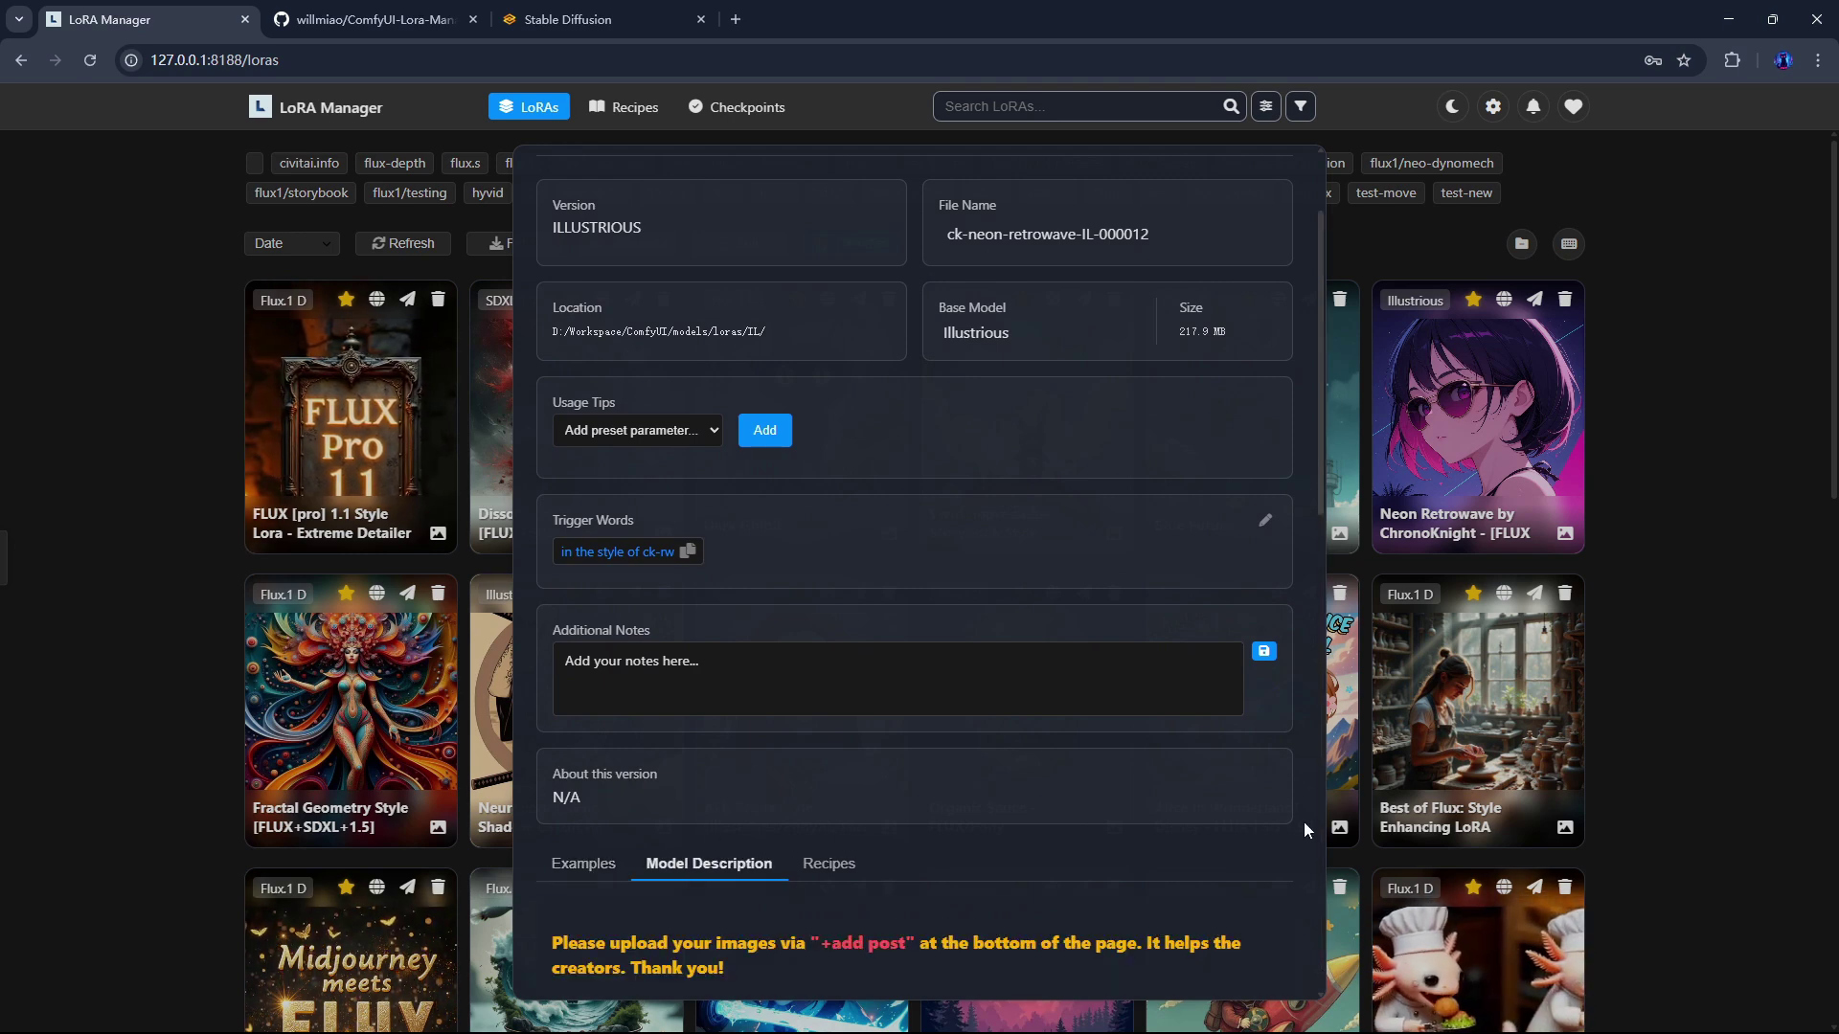
{"action": "scroll", "coordinate": [1303, 822], "scroll_direction": "down", "scroll_amount": 3}
{"action": "scroll", "coordinate": [1283, 651], "scroll_direction": "down", "scroll_amount": 2}
{"action": "scroll", "coordinate": [1236, 719], "scroll_direction": "down", "scroll_amount": 3}
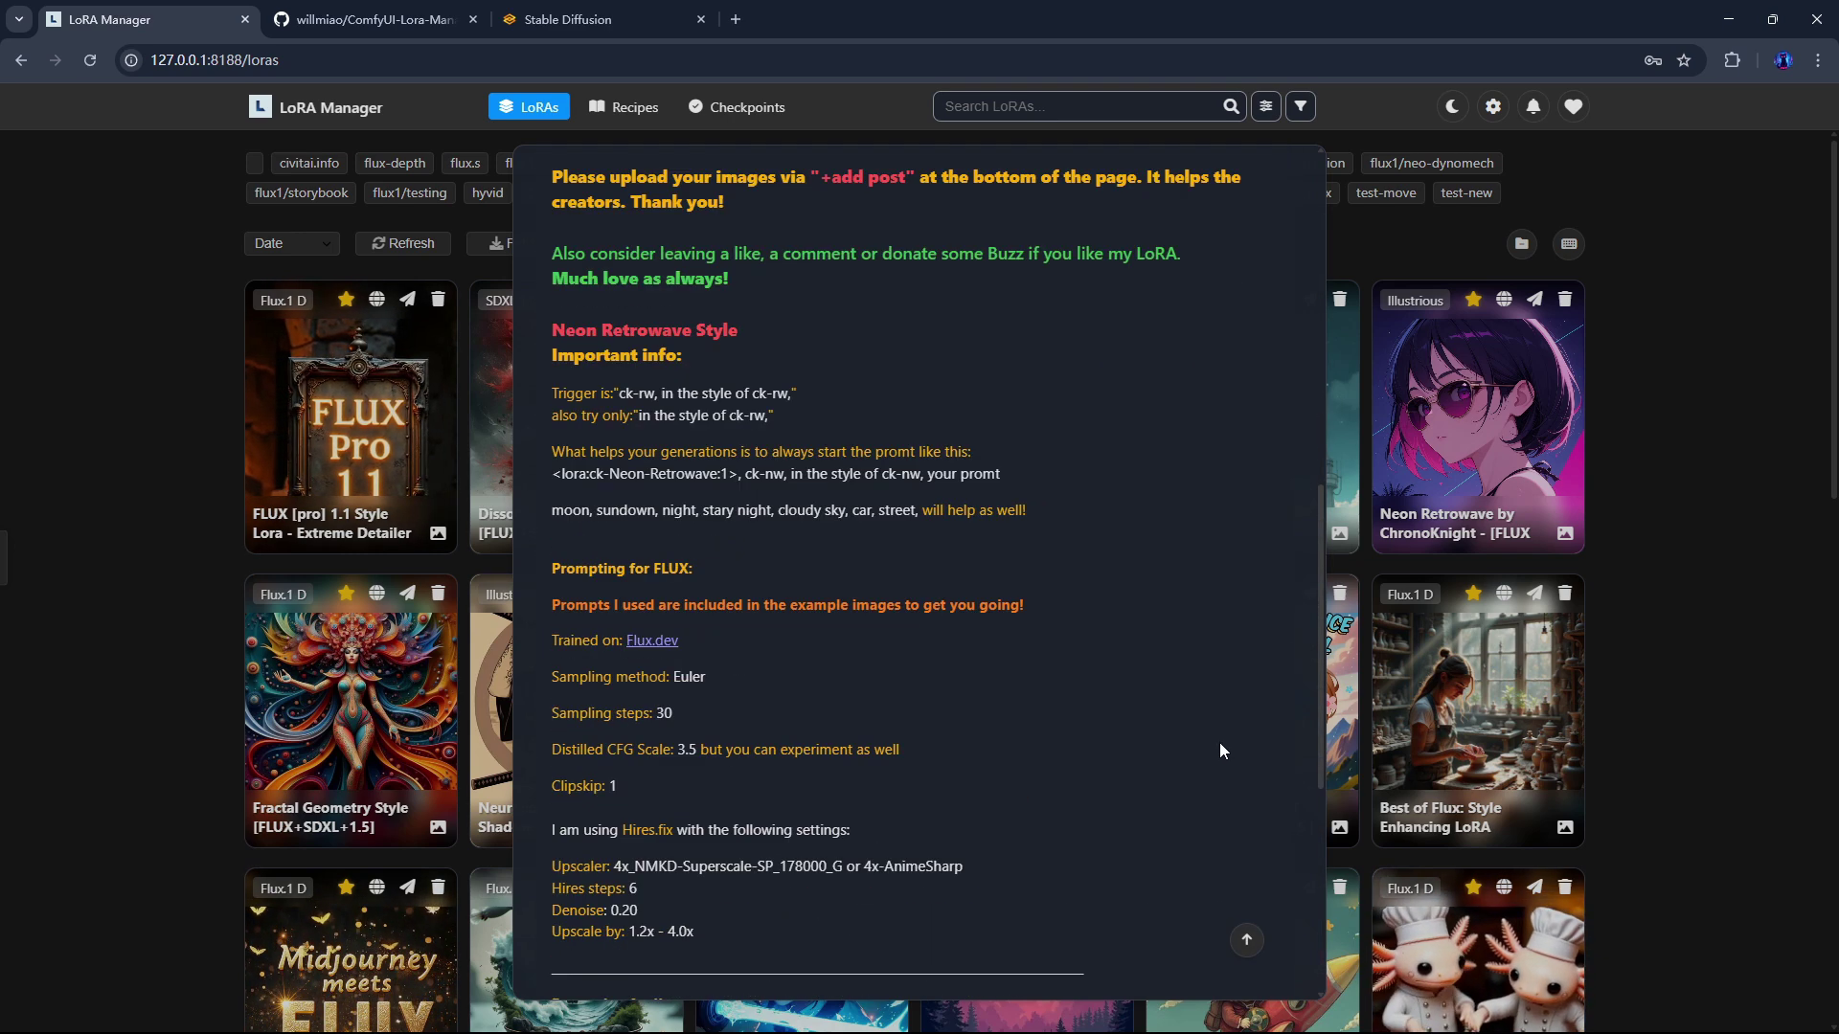
{"action": "scroll", "coordinate": [1245, 934], "scroll_direction": "down", "scroll_amount": 2}
{"action": "scroll", "coordinate": [1246, 939], "scroll_direction": "down", "scroll_amount": 3}
{"action": "left_click", "coordinate": [1246, 940]}
Step: Scroll through Neon Retrowave's example images with their prompts and settings
{"action": "scroll", "coordinate": [774, 902], "scroll_direction": "down", "scroll_amount": 1}
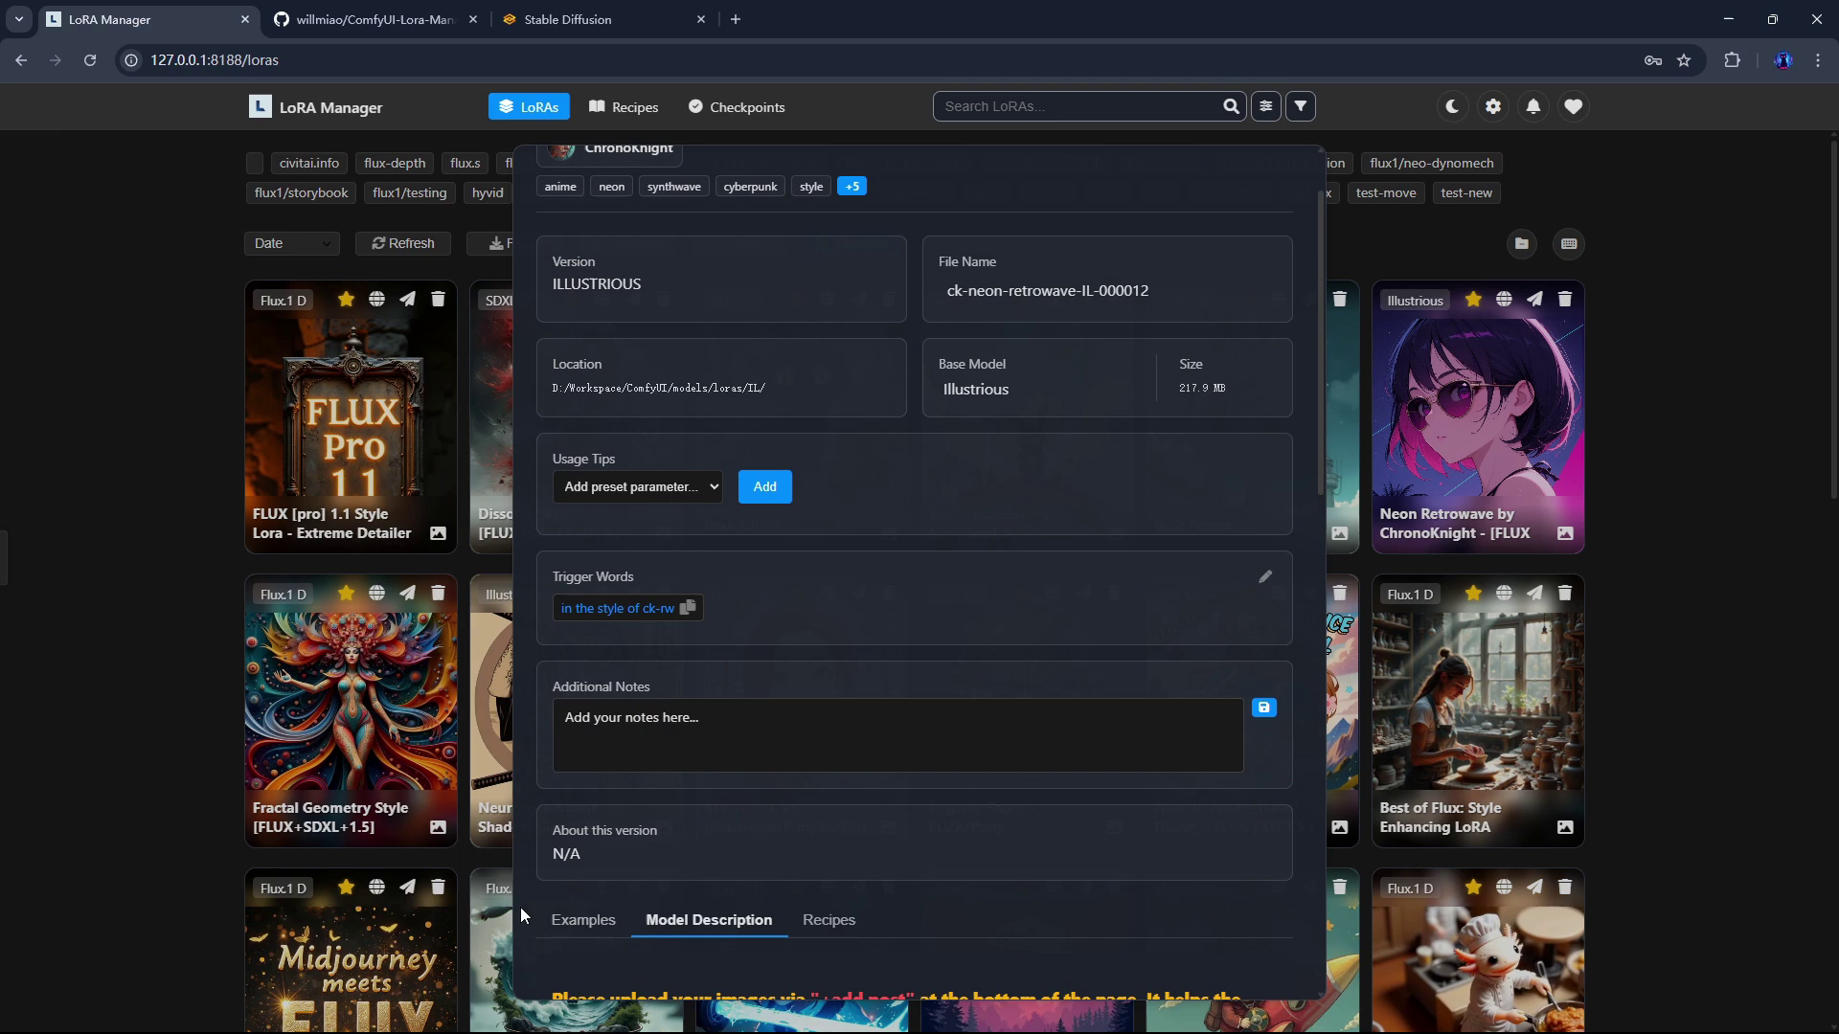
{"action": "scroll", "coordinate": [1140, 873], "scroll_direction": "down", "scroll_amount": 2}
{"action": "scroll", "coordinate": [1243, 886], "scroll_direction": "down", "scroll_amount": 4}
{"action": "scroll", "coordinate": [1245, 881], "scroll_direction": "down", "scroll_amount": 1}
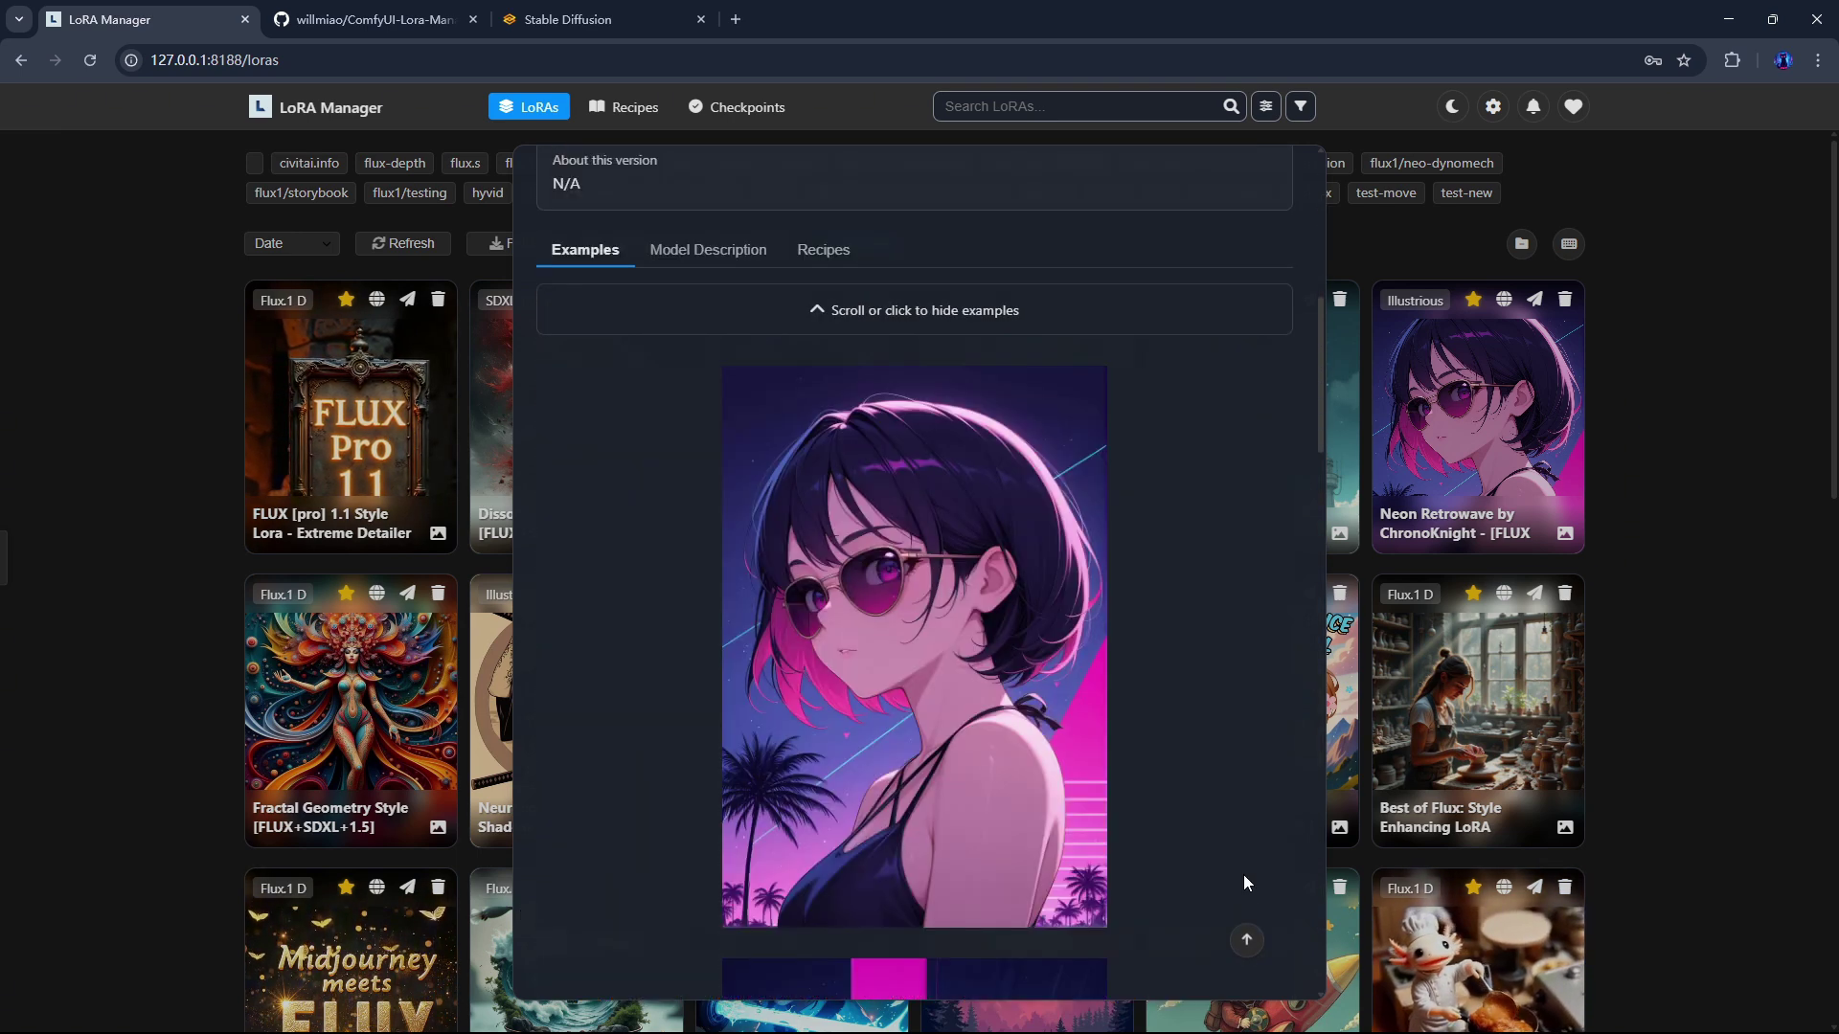
{"action": "scroll", "coordinate": [1249, 699], "scroll_direction": "down", "scroll_amount": 5}
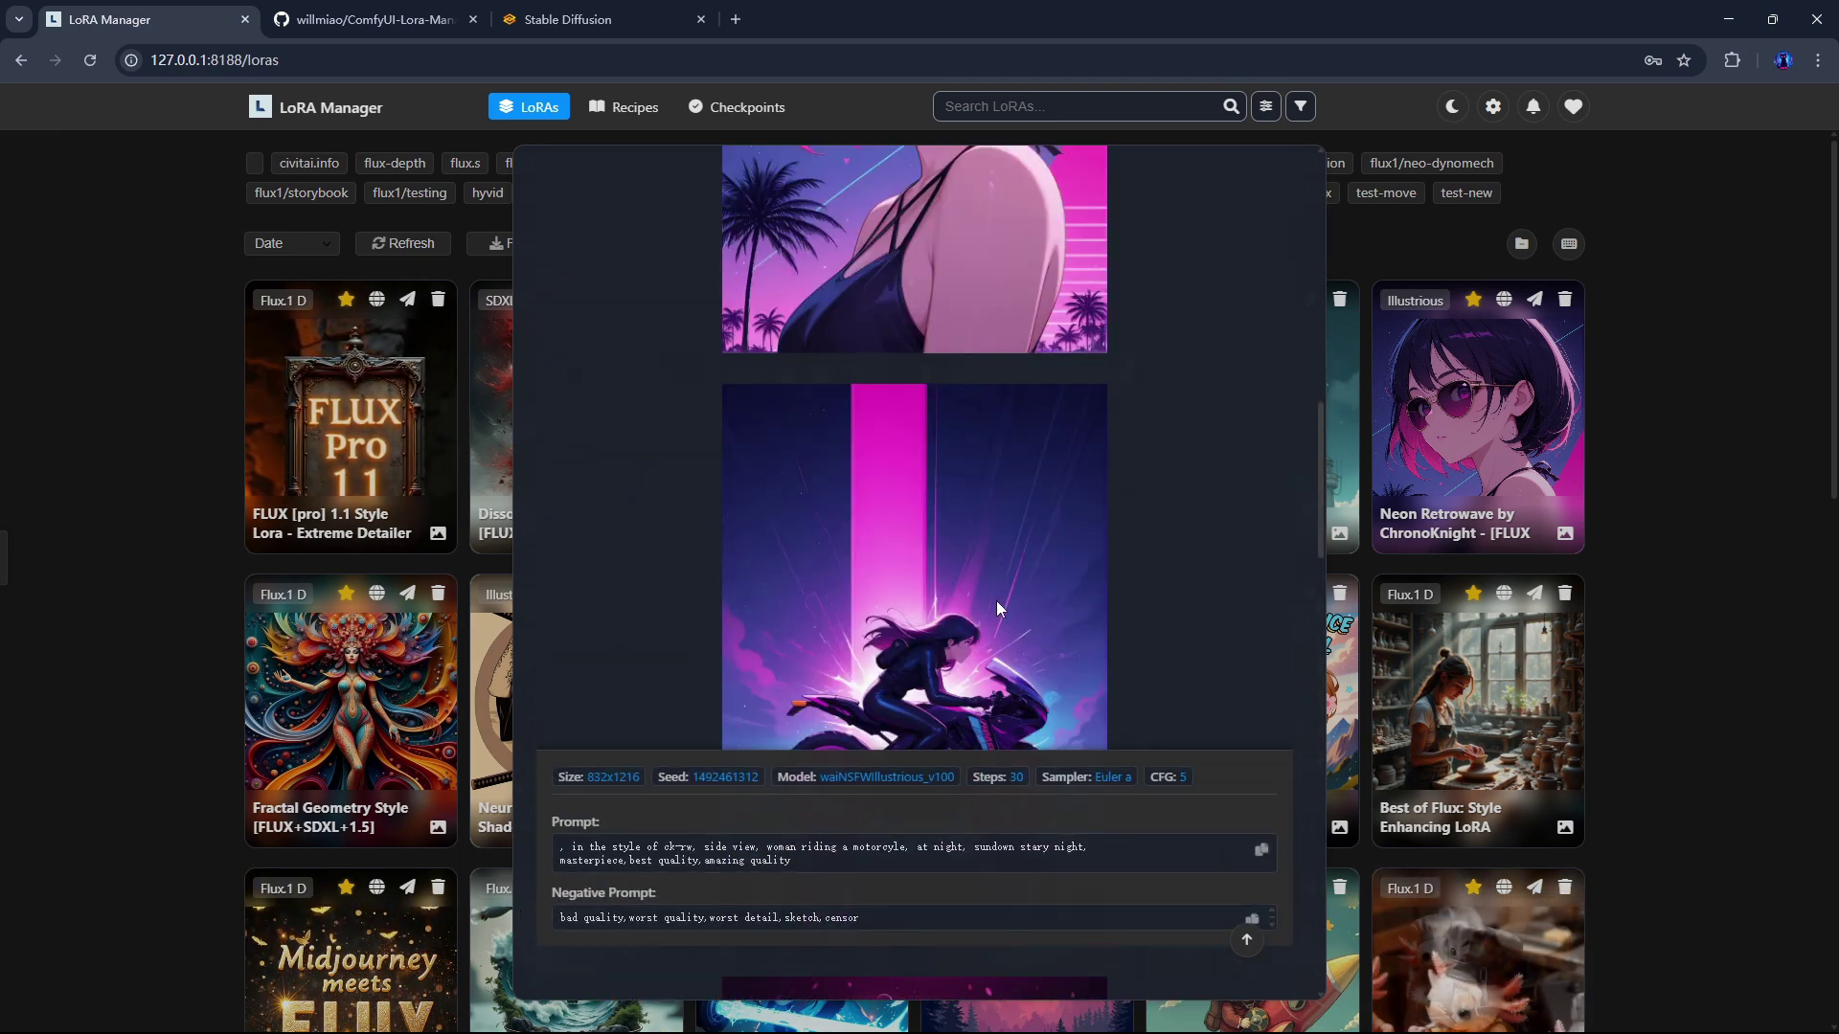
{"action": "scroll", "coordinate": [1251, 674], "scroll_direction": "down", "scroll_amount": 3}
{"action": "scroll", "coordinate": [1197, 676], "scroll_direction": "down", "scroll_amount": 3}
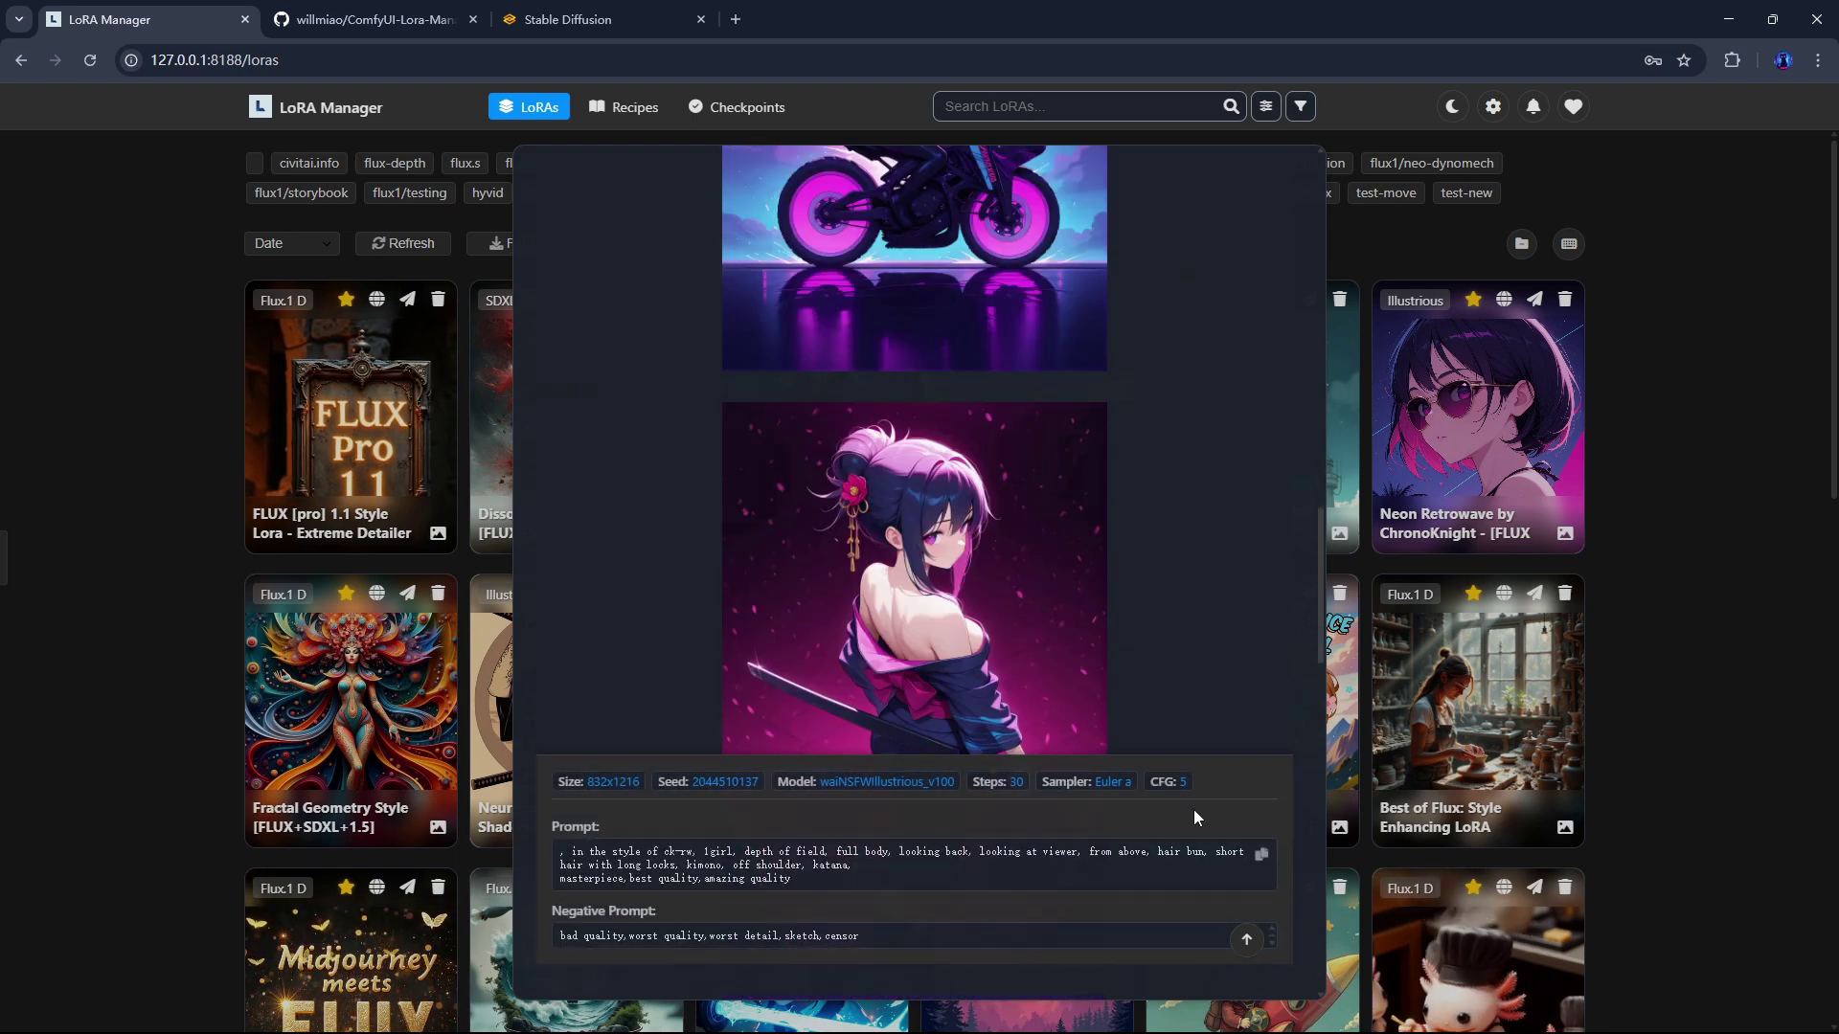
Step: Save the note 'chroma' on the Chroma checkpoint and close its details
{"action": "left_click", "coordinate": [1246, 939]}
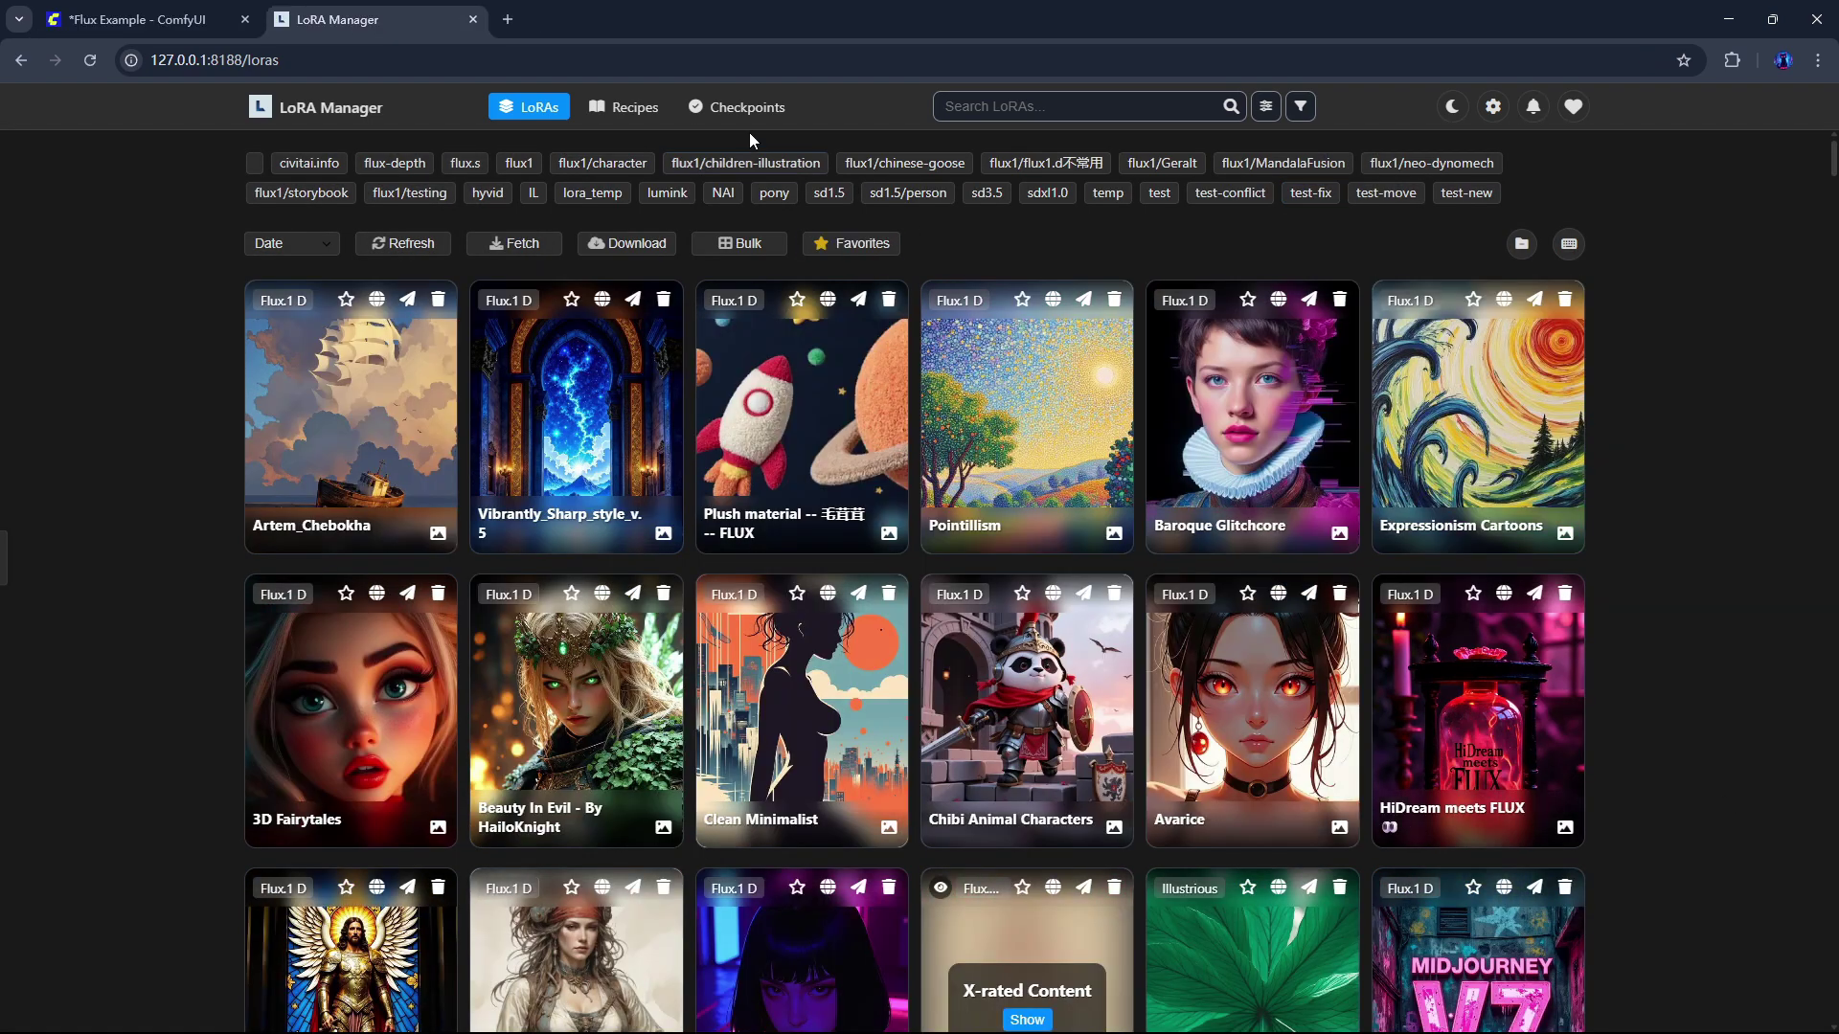
{"action": "left_click", "coordinate": [746, 113]}
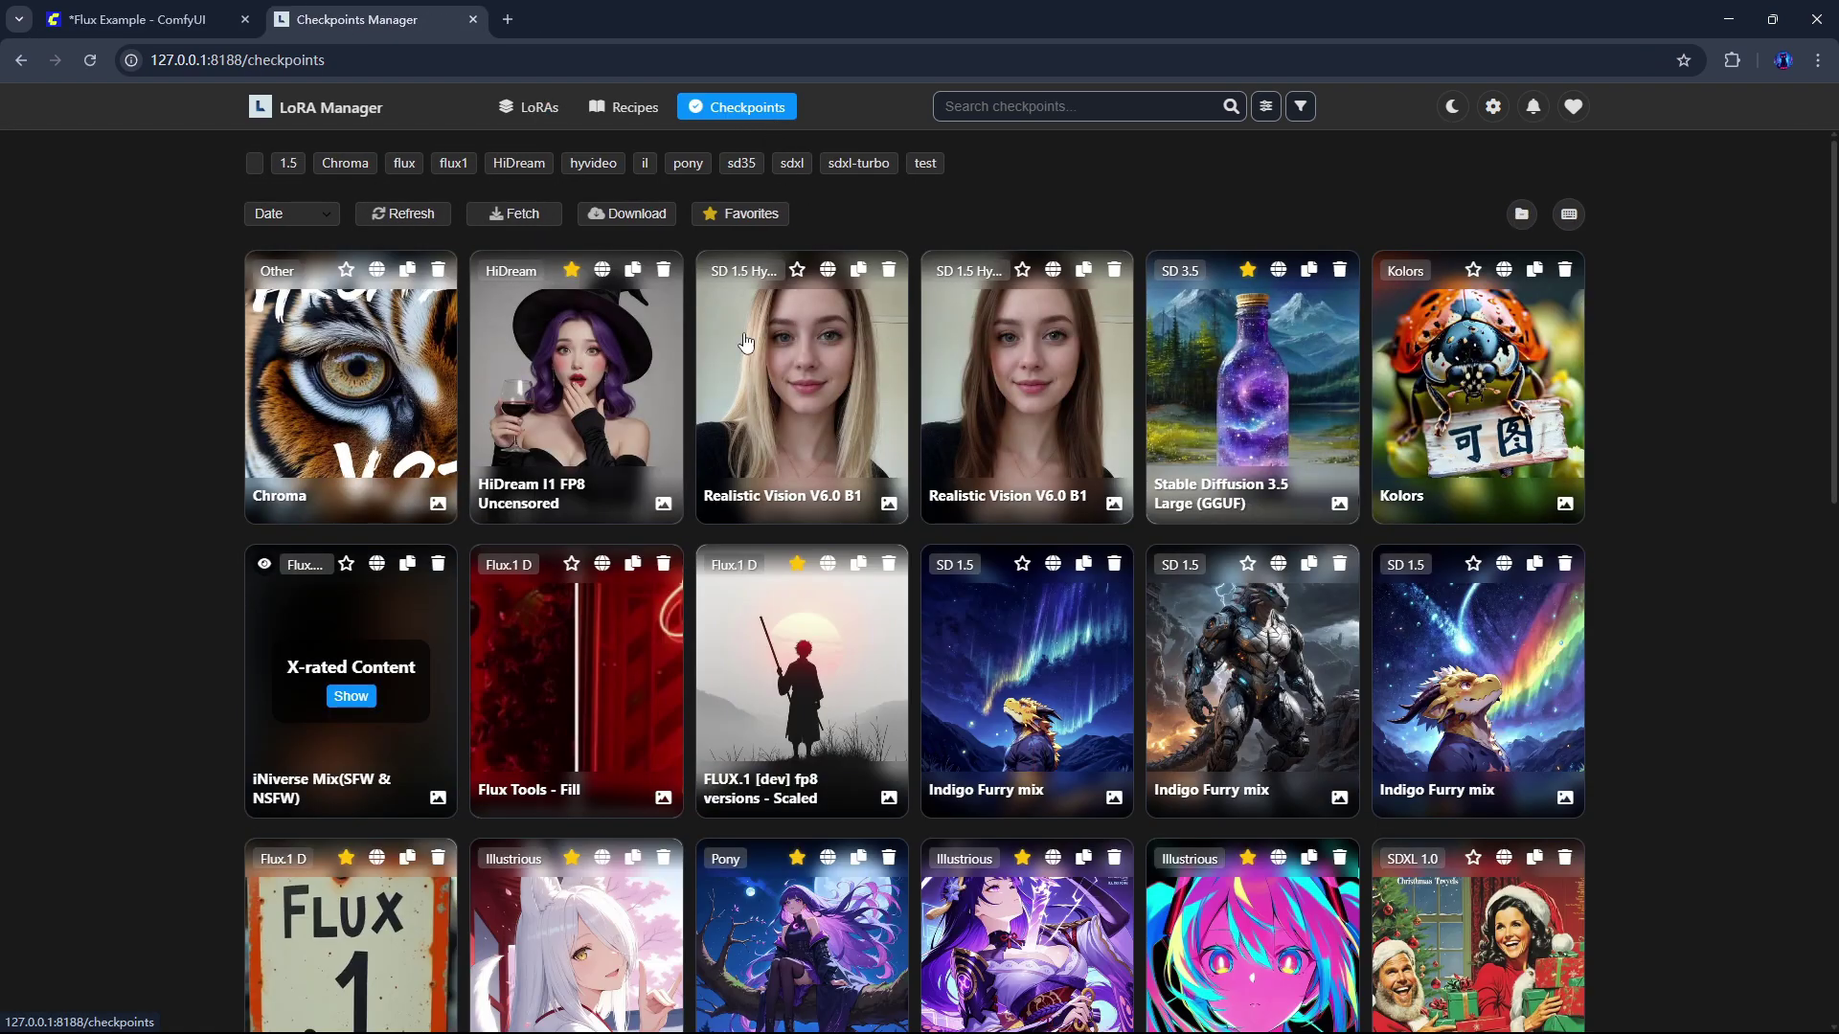
{"action": "left_click", "coordinate": [364, 364]}
{"action": "type", "text": "chroma"}
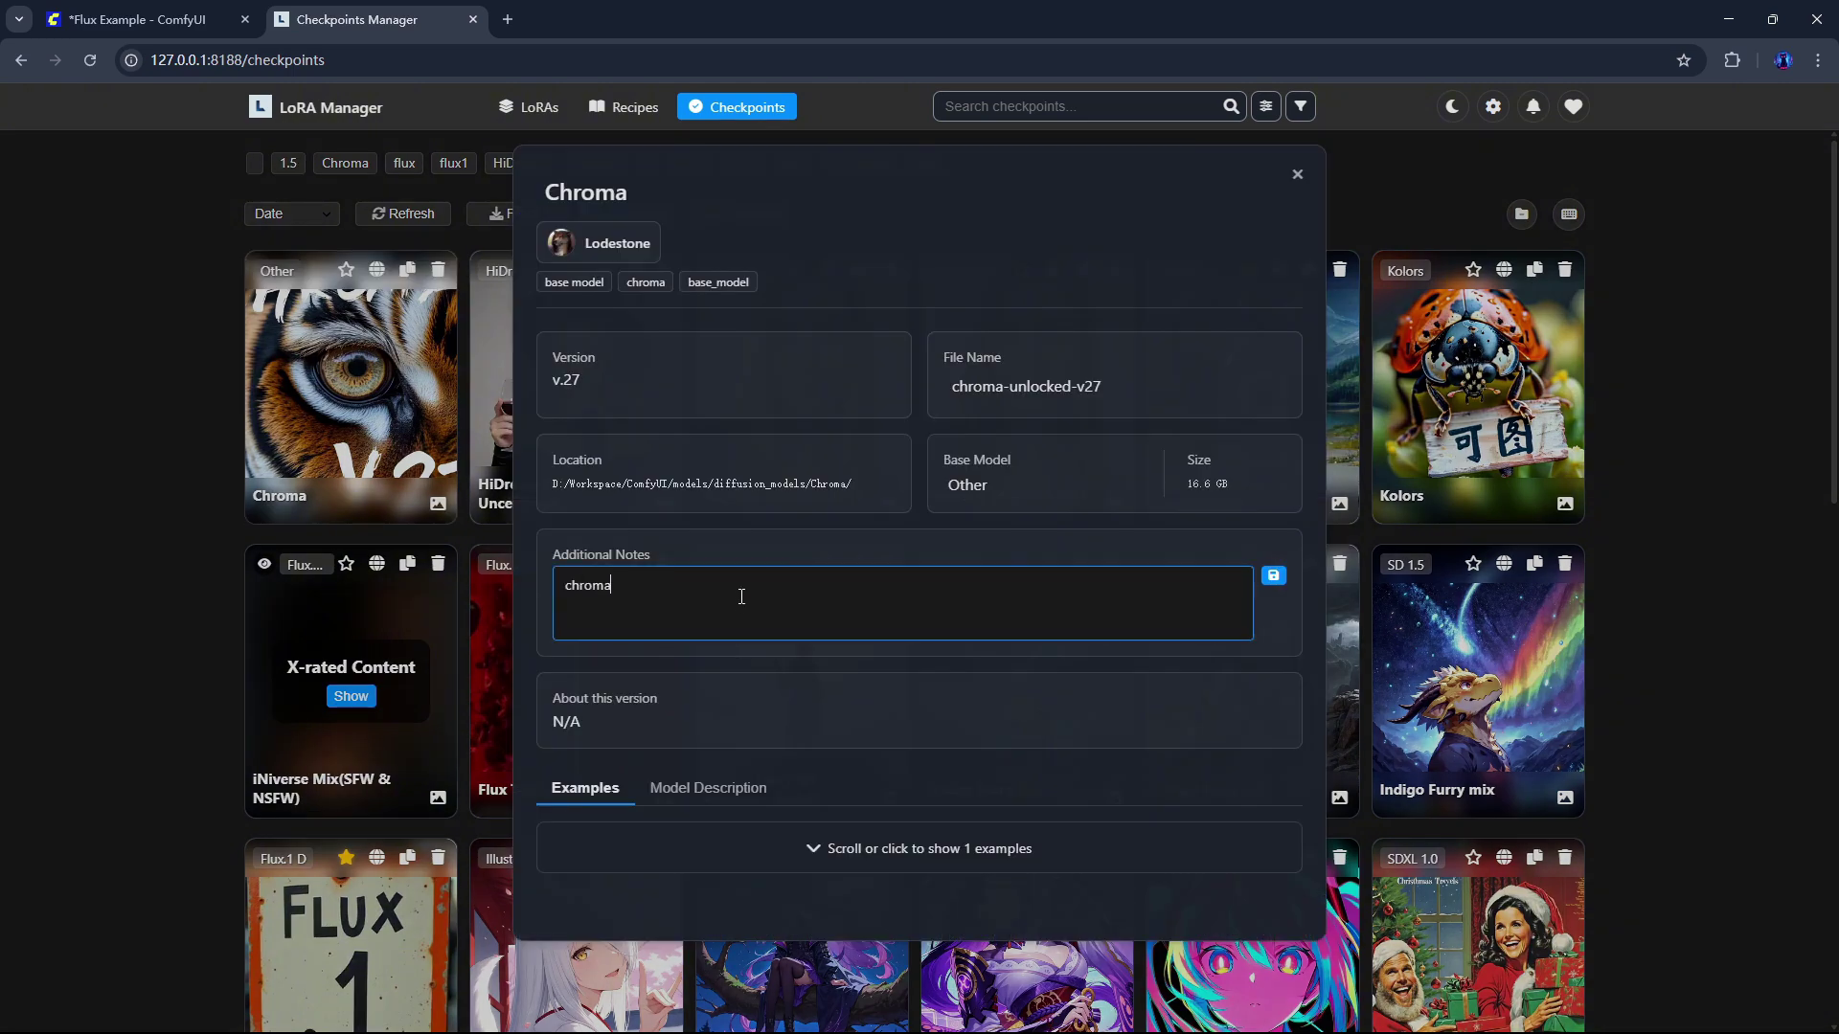
{"action": "key", "text": "Return"}
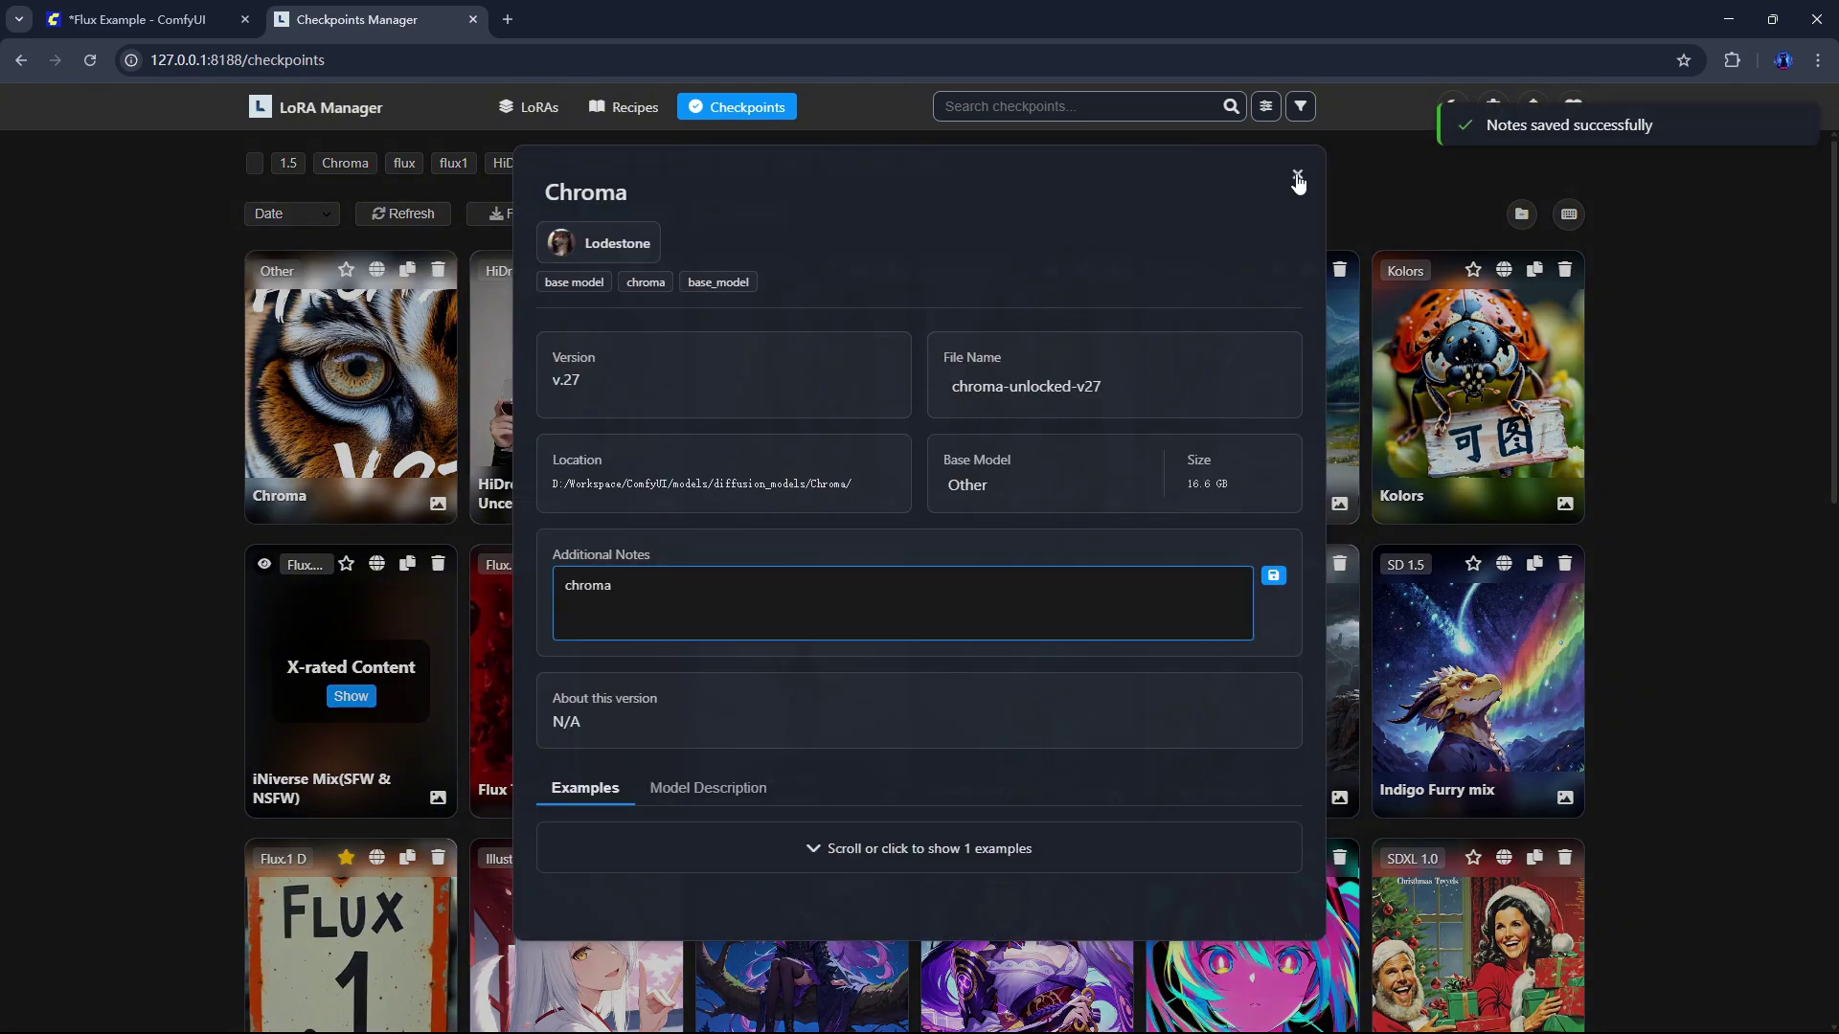
{"action": "left_click", "coordinate": [1298, 182]}
{"action": "left_click", "coordinate": [326, 450]}
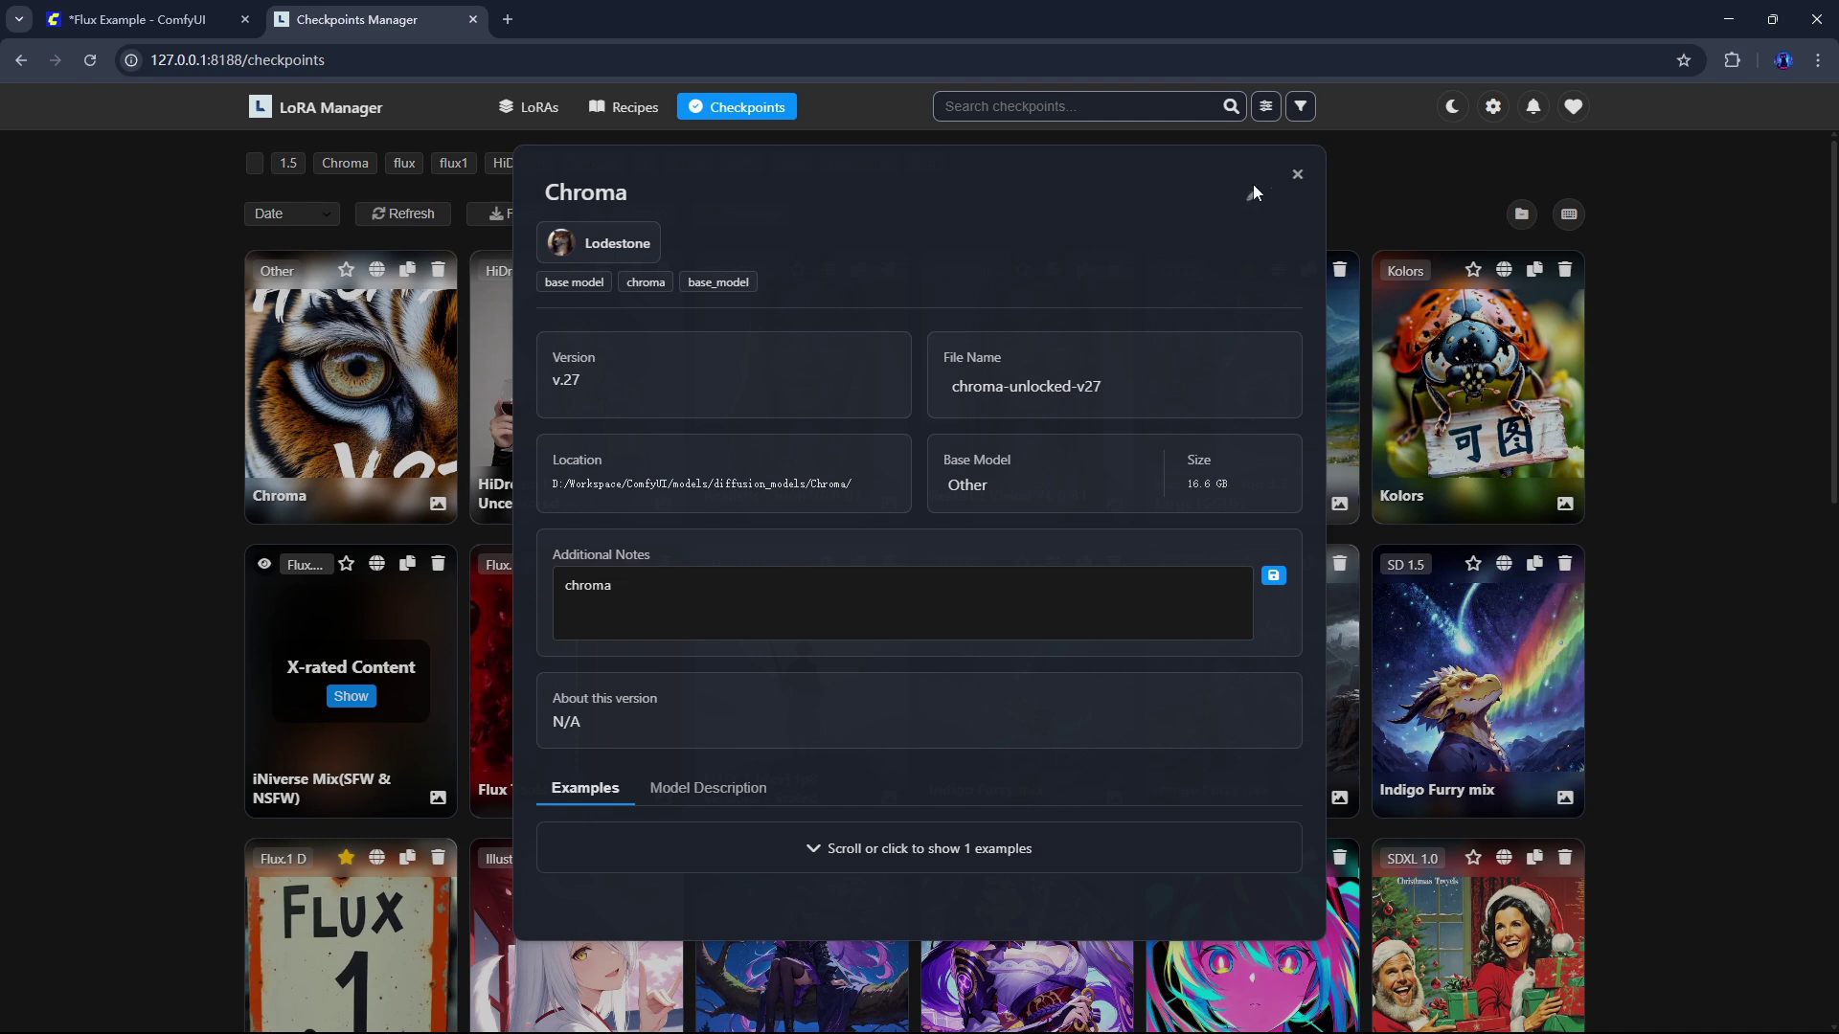
{"action": "key", "text": "Escape"}
Step: In flux1/storybook, give Enchanted Whimsy a Strength 0.66 usage tip
{"action": "left_click", "coordinate": [521, 108]}
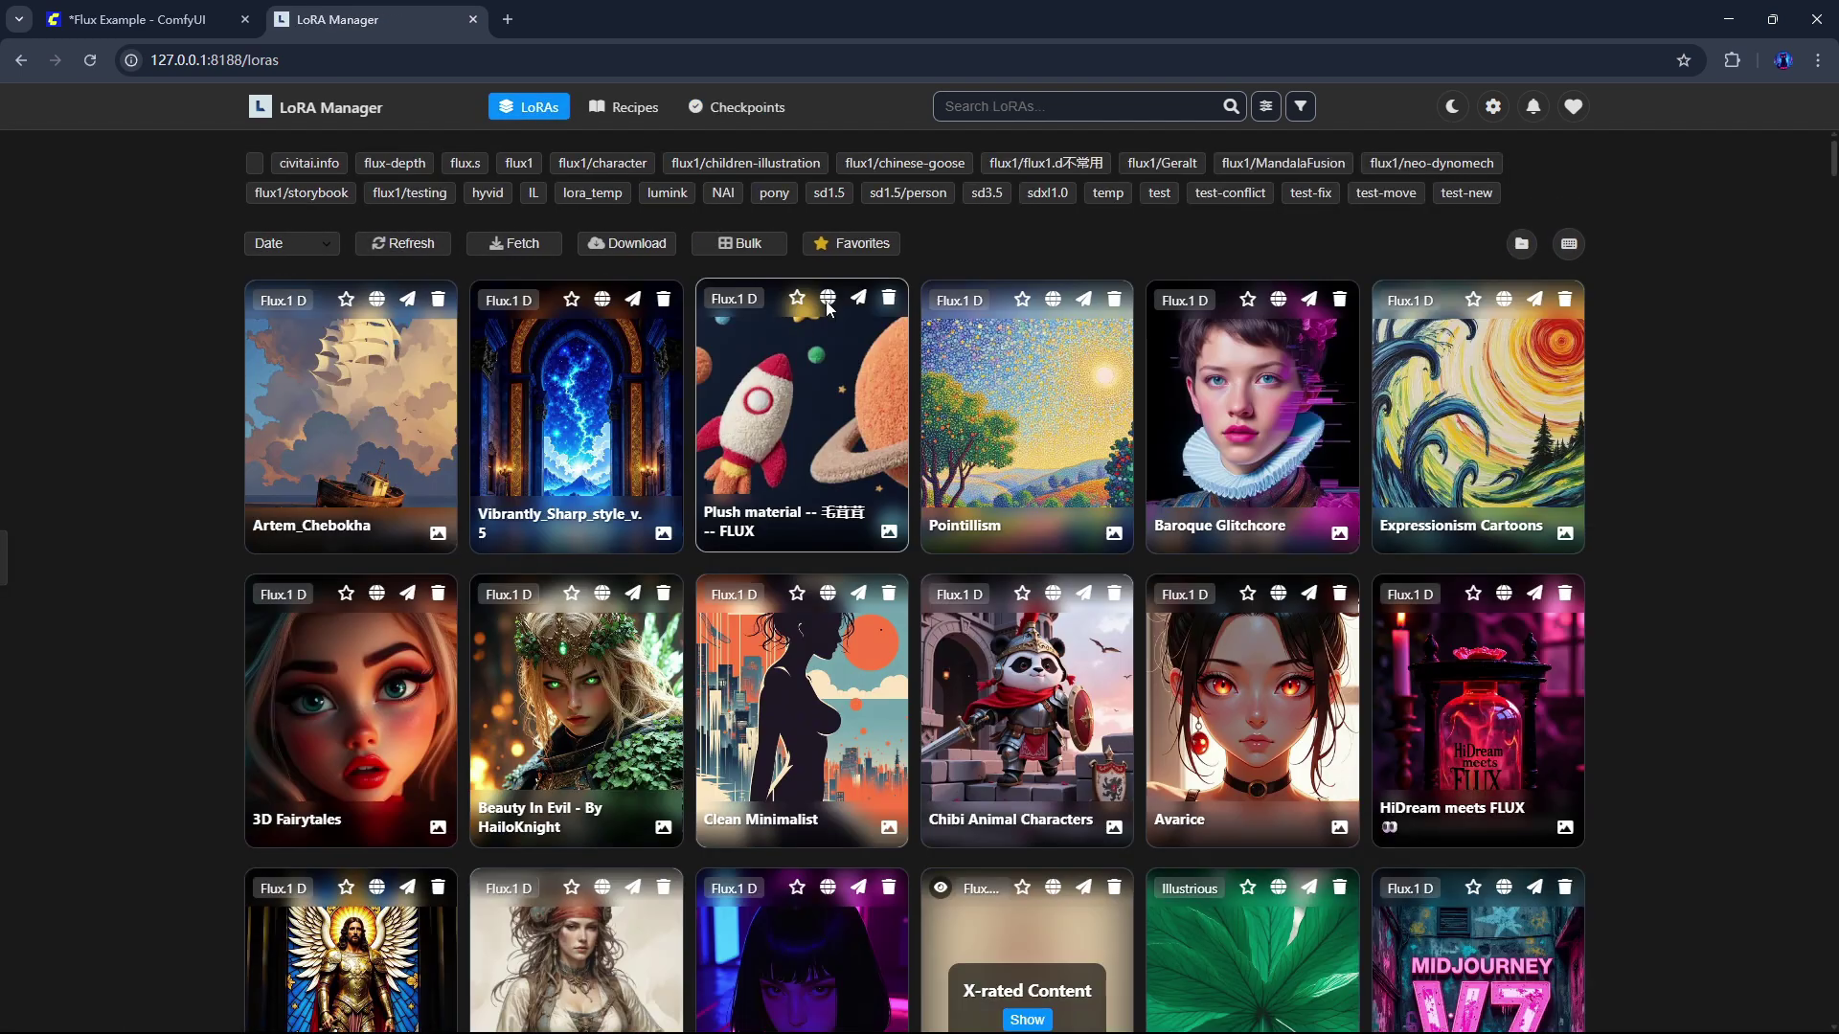
{"action": "left_click", "coordinate": [292, 193]}
{"action": "left_click", "coordinate": [382, 409]}
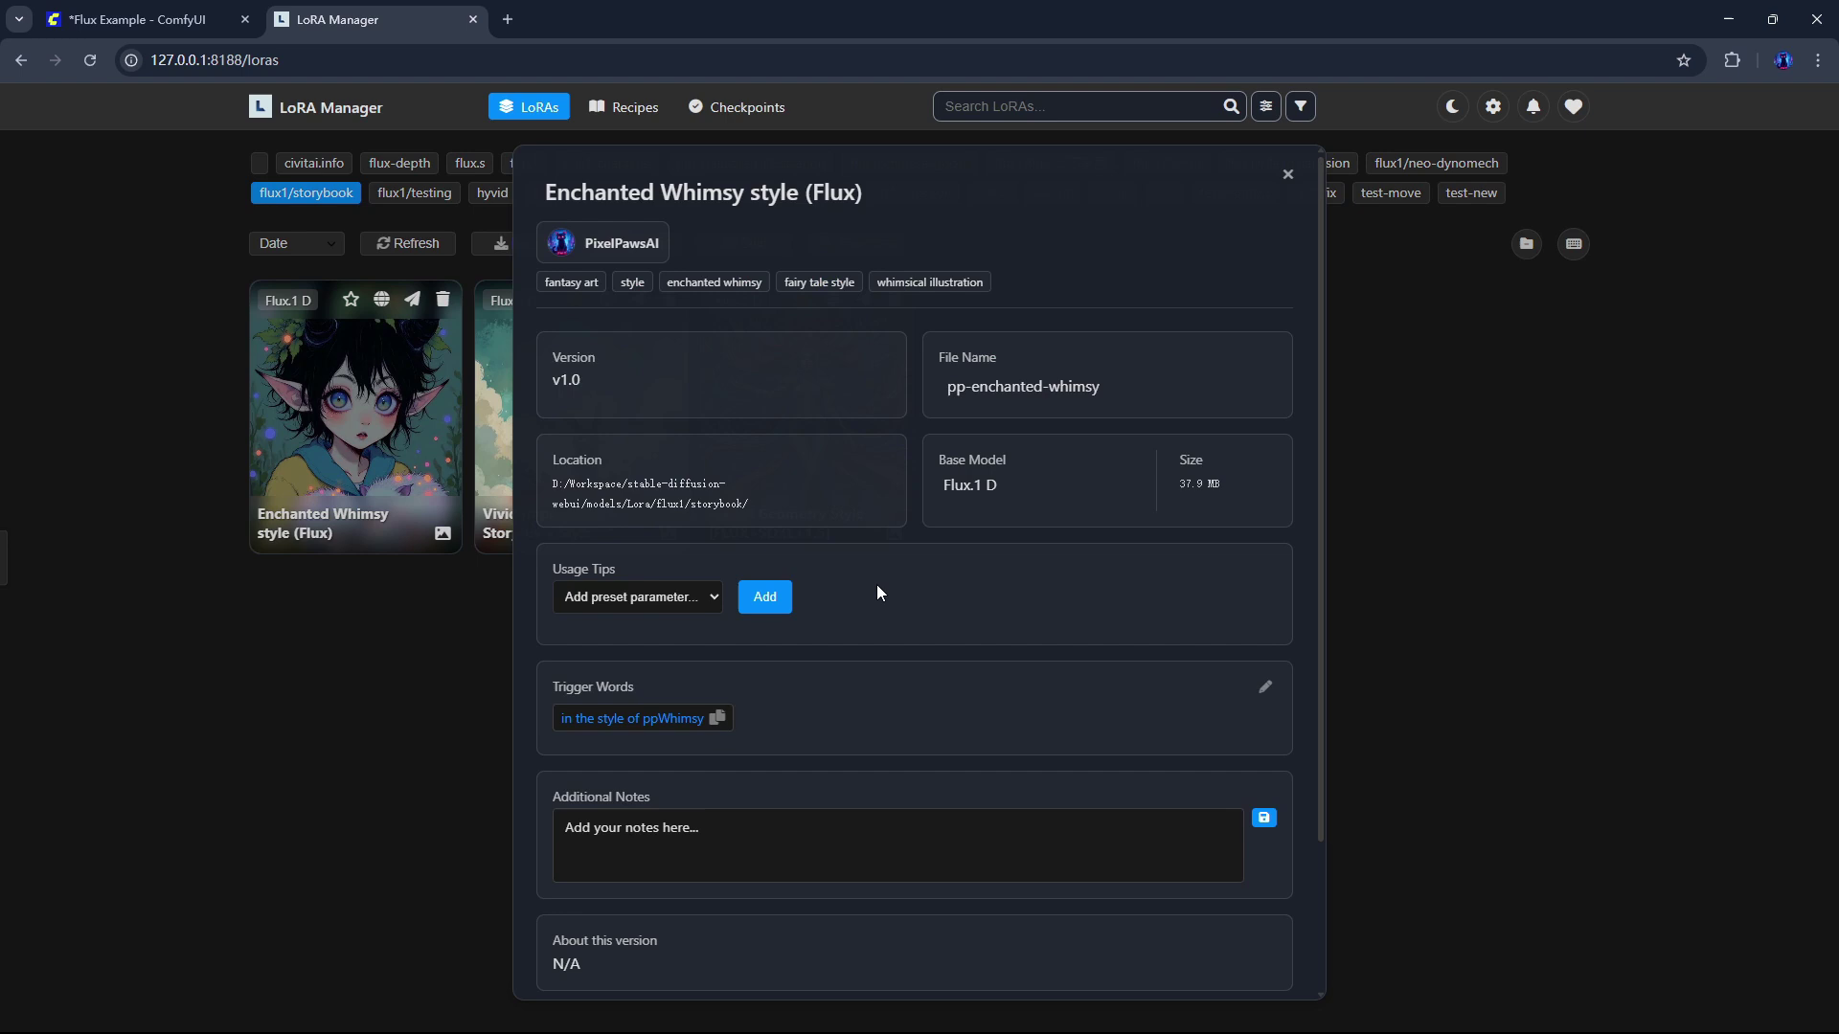
{"action": "scroll", "coordinate": [879, 592], "scroll_direction": "down", "scroll_amount": 1}
{"action": "left_click", "coordinate": [687, 500]}
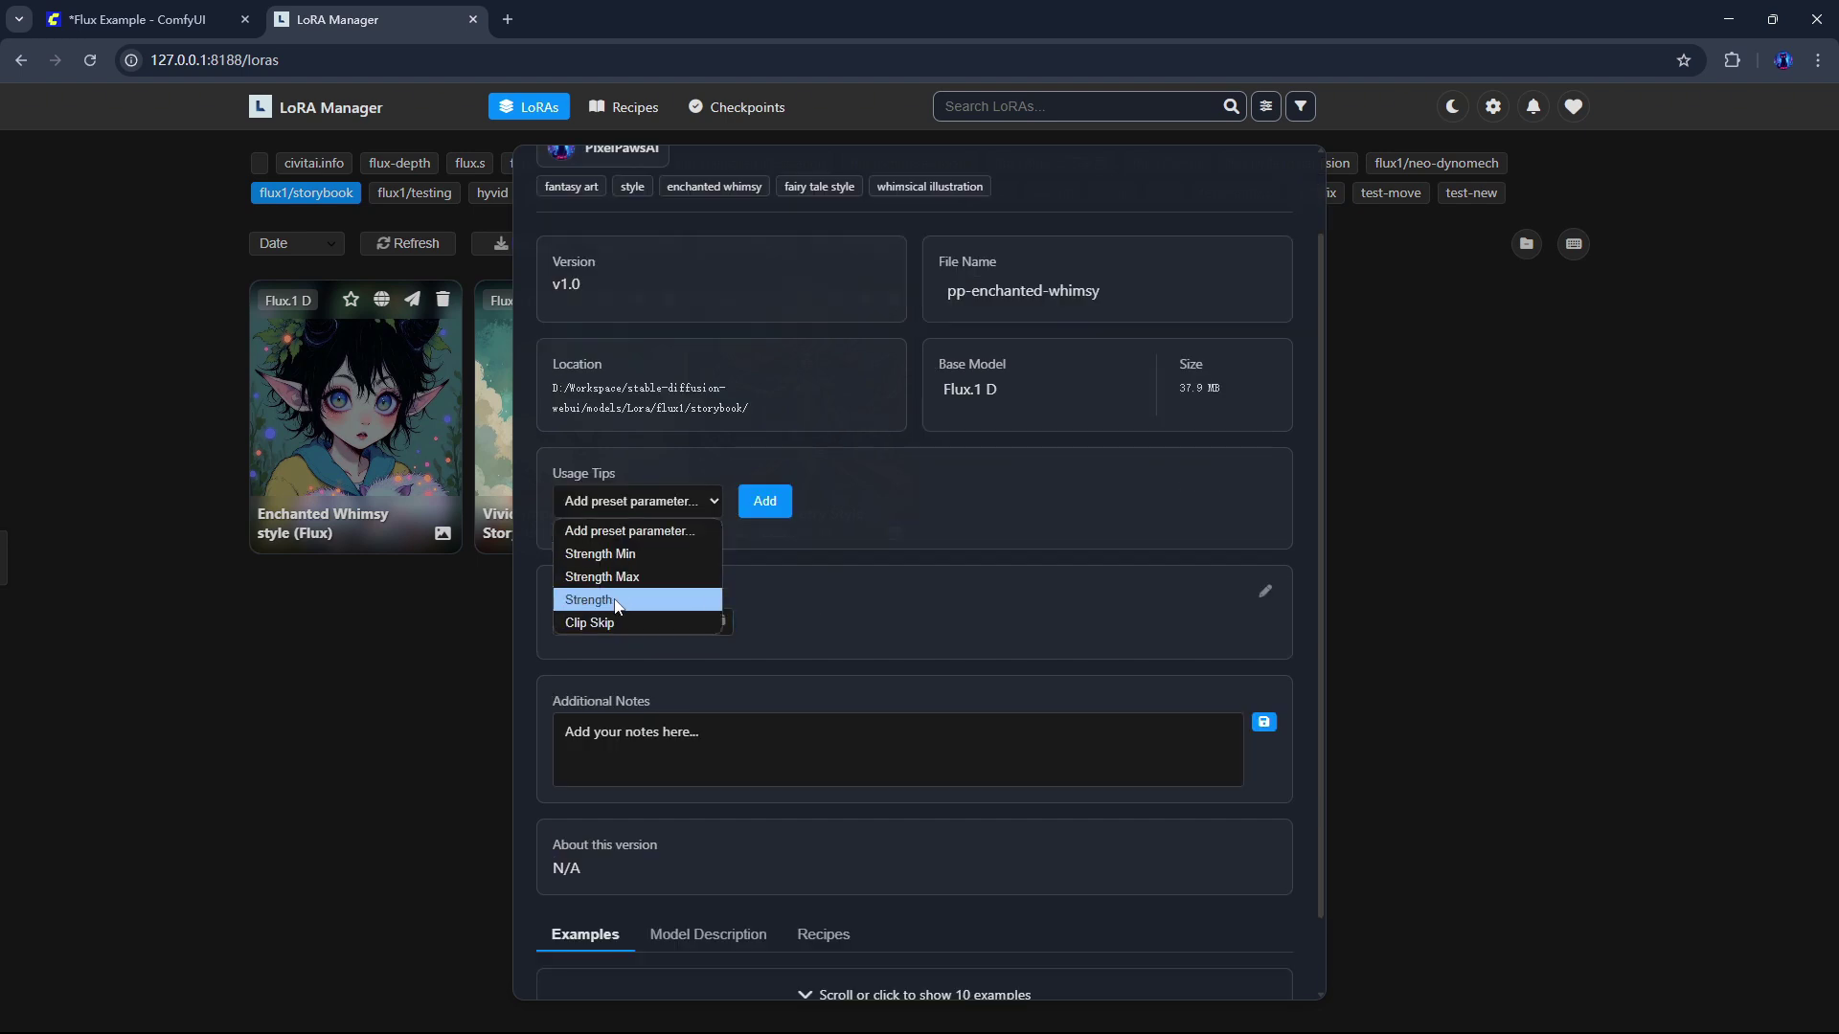
{"action": "type", "text": "0.66"}
{"action": "key", "text": "Return"}
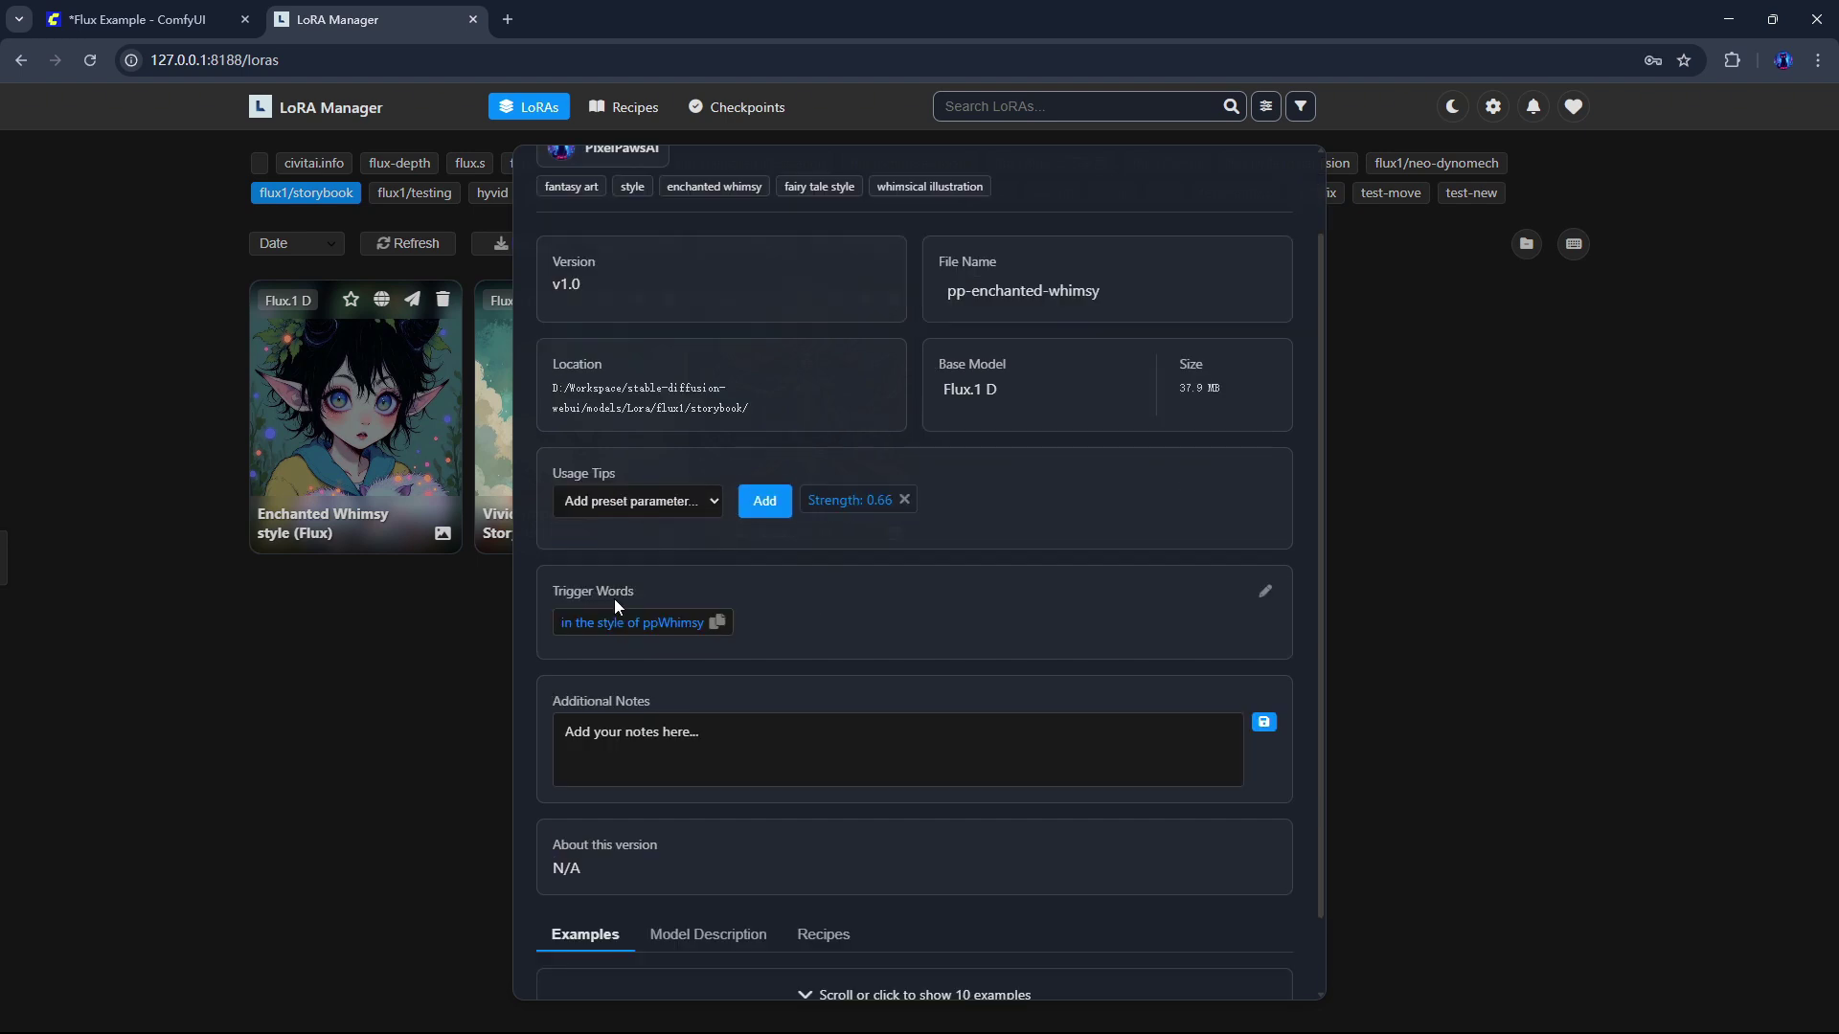
Step: Add and save the trigger word 'dummy trigger', then close the details
{"action": "left_click", "coordinate": [1265, 594]}
{"action": "left_click", "coordinate": [1176, 664]}
{"action": "type", "text": "dummy trigger"}
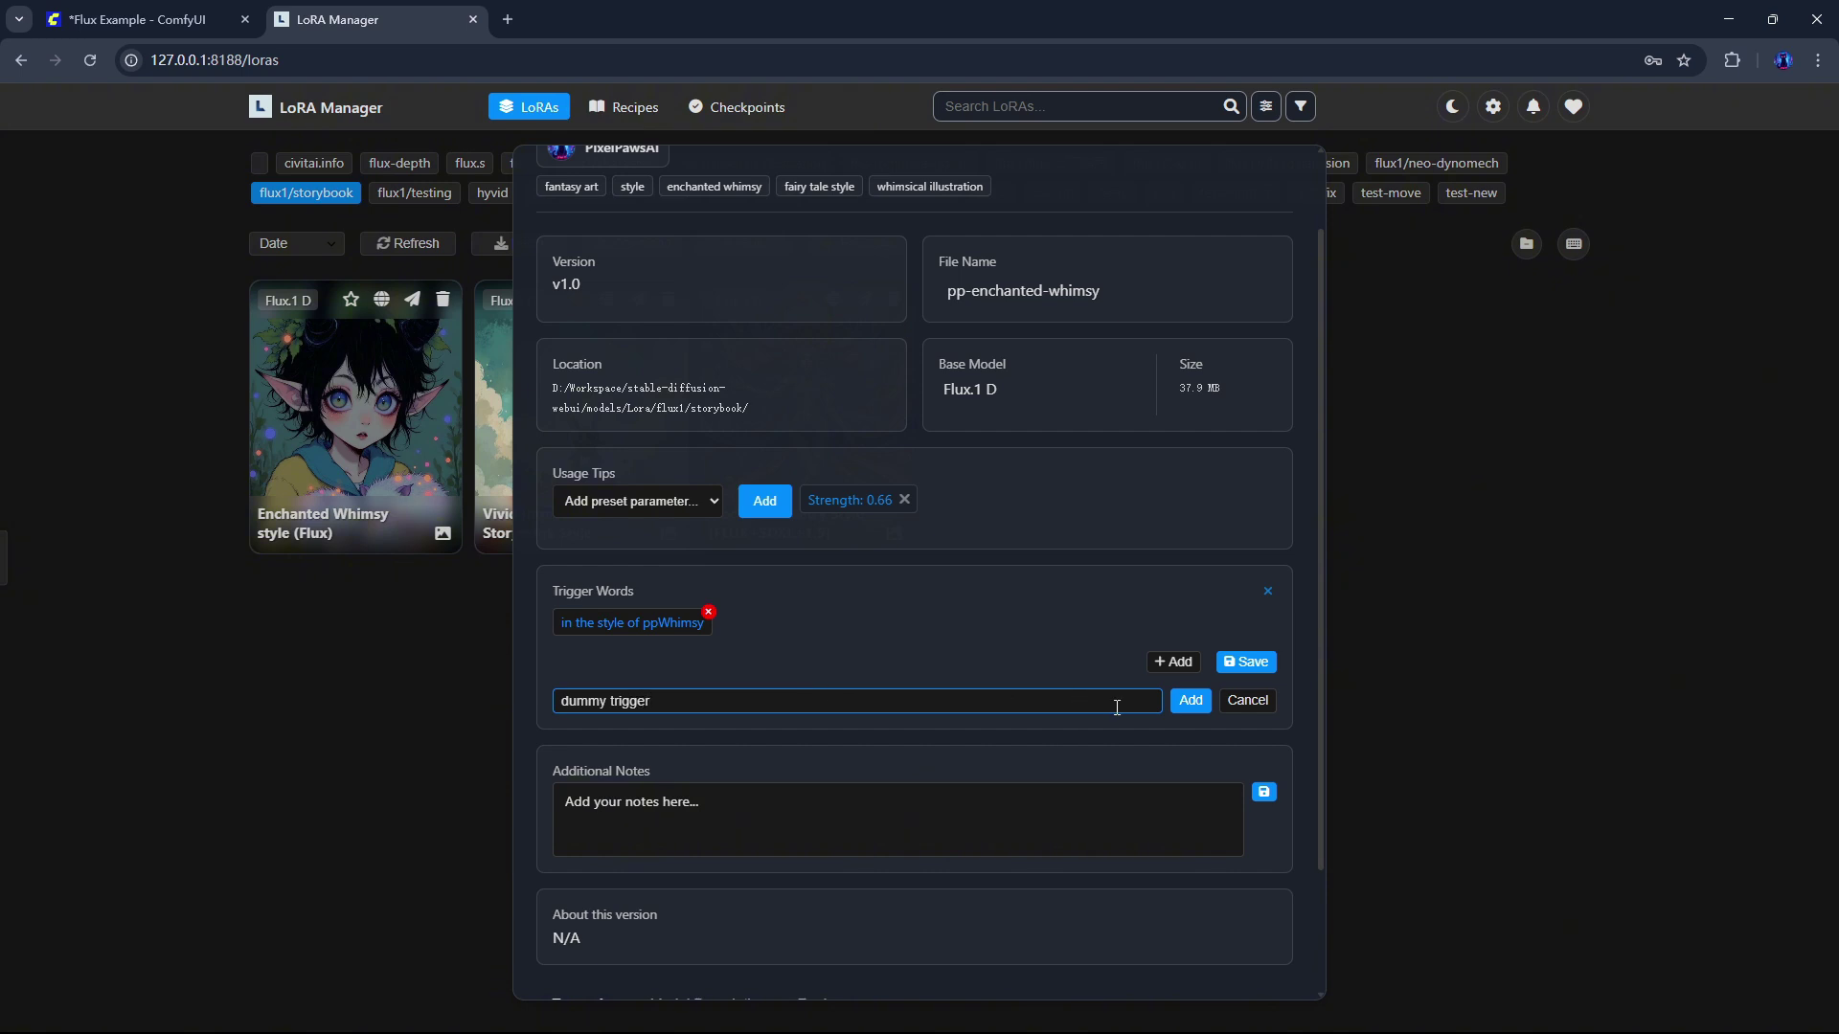
{"action": "left_click", "coordinate": [1188, 702]}
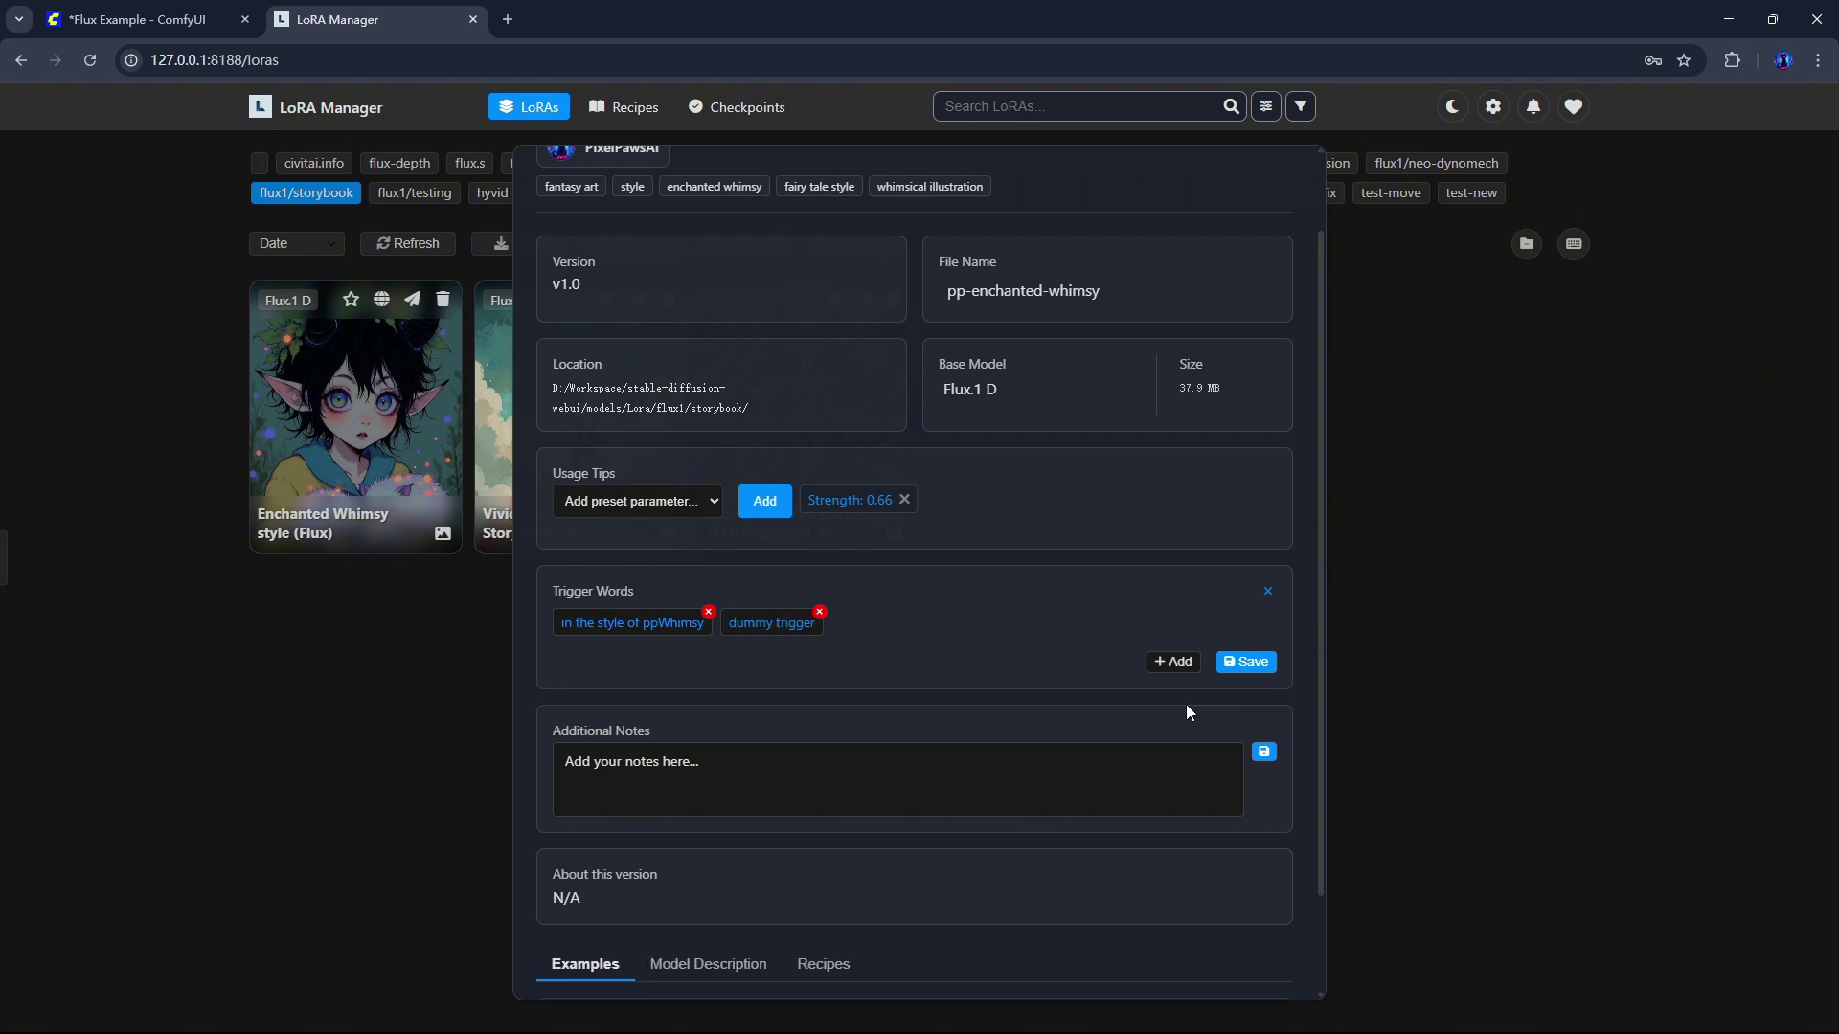
{"action": "left_click", "coordinate": [1247, 662]}
{"action": "scroll", "coordinate": [1291, 184], "scroll_direction": "up", "scroll_amount": 2}
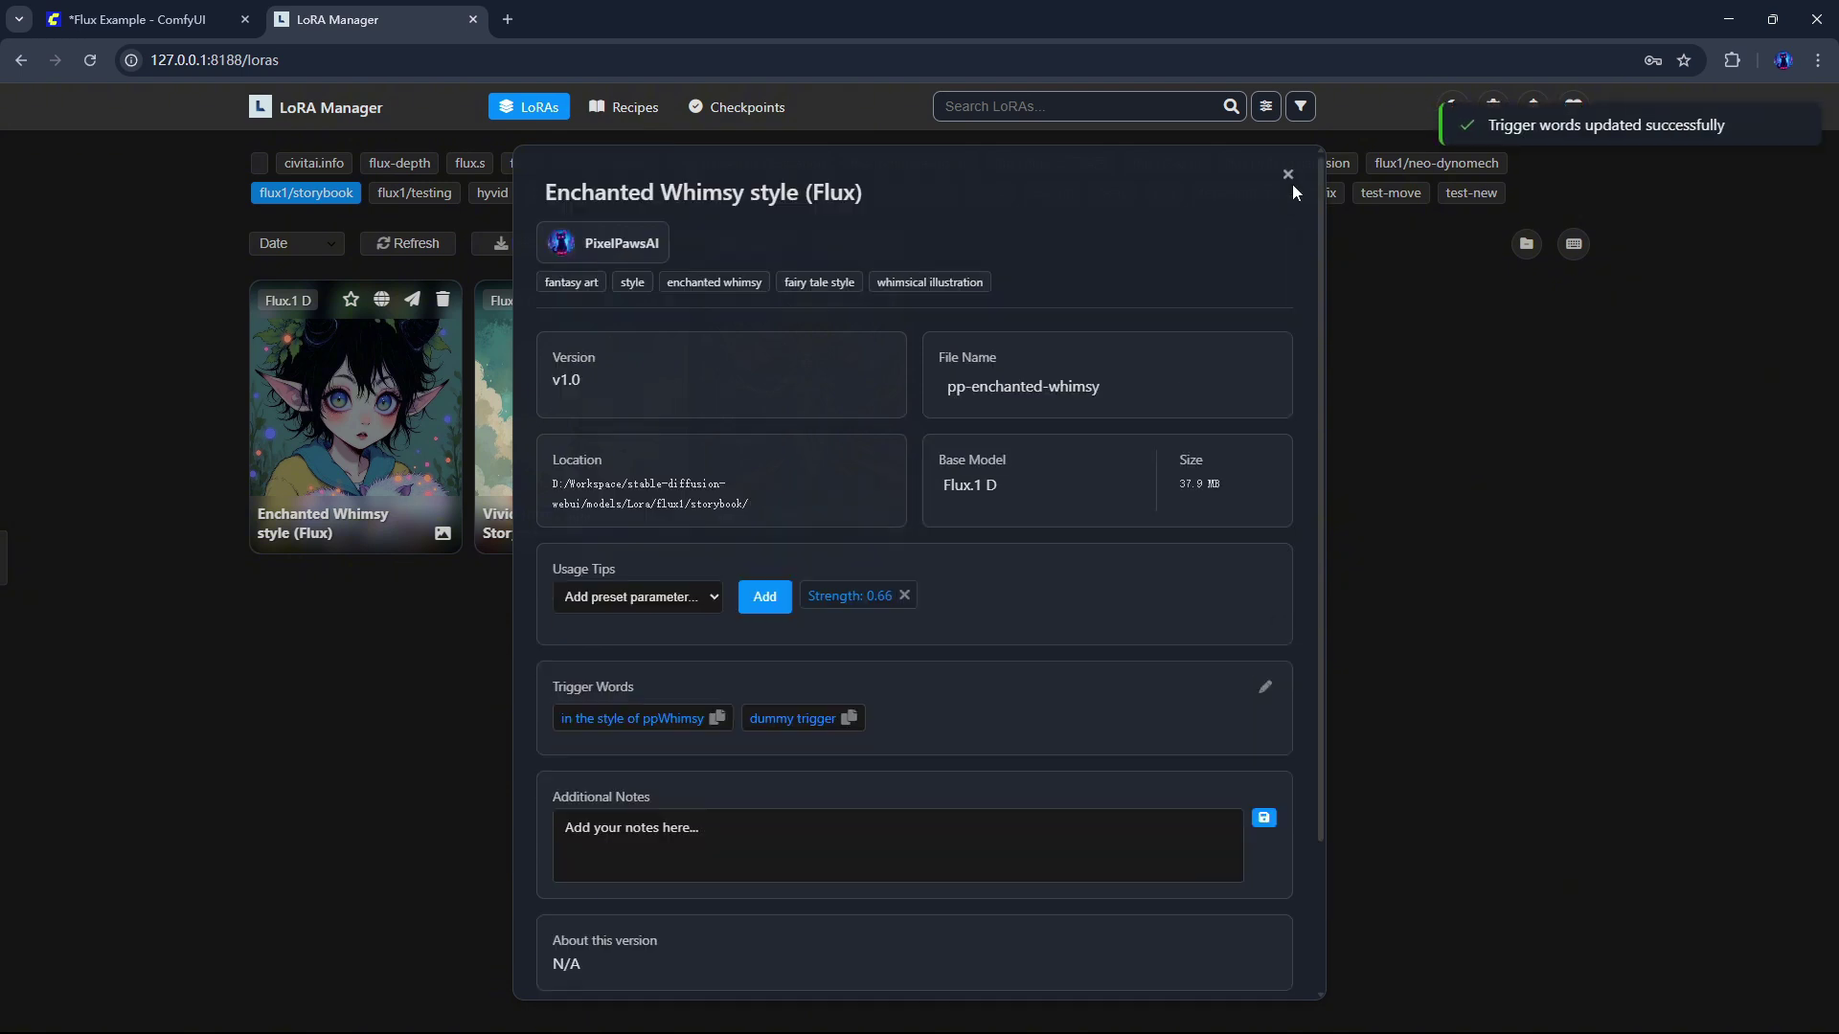
{"action": "left_click", "coordinate": [1291, 184]}
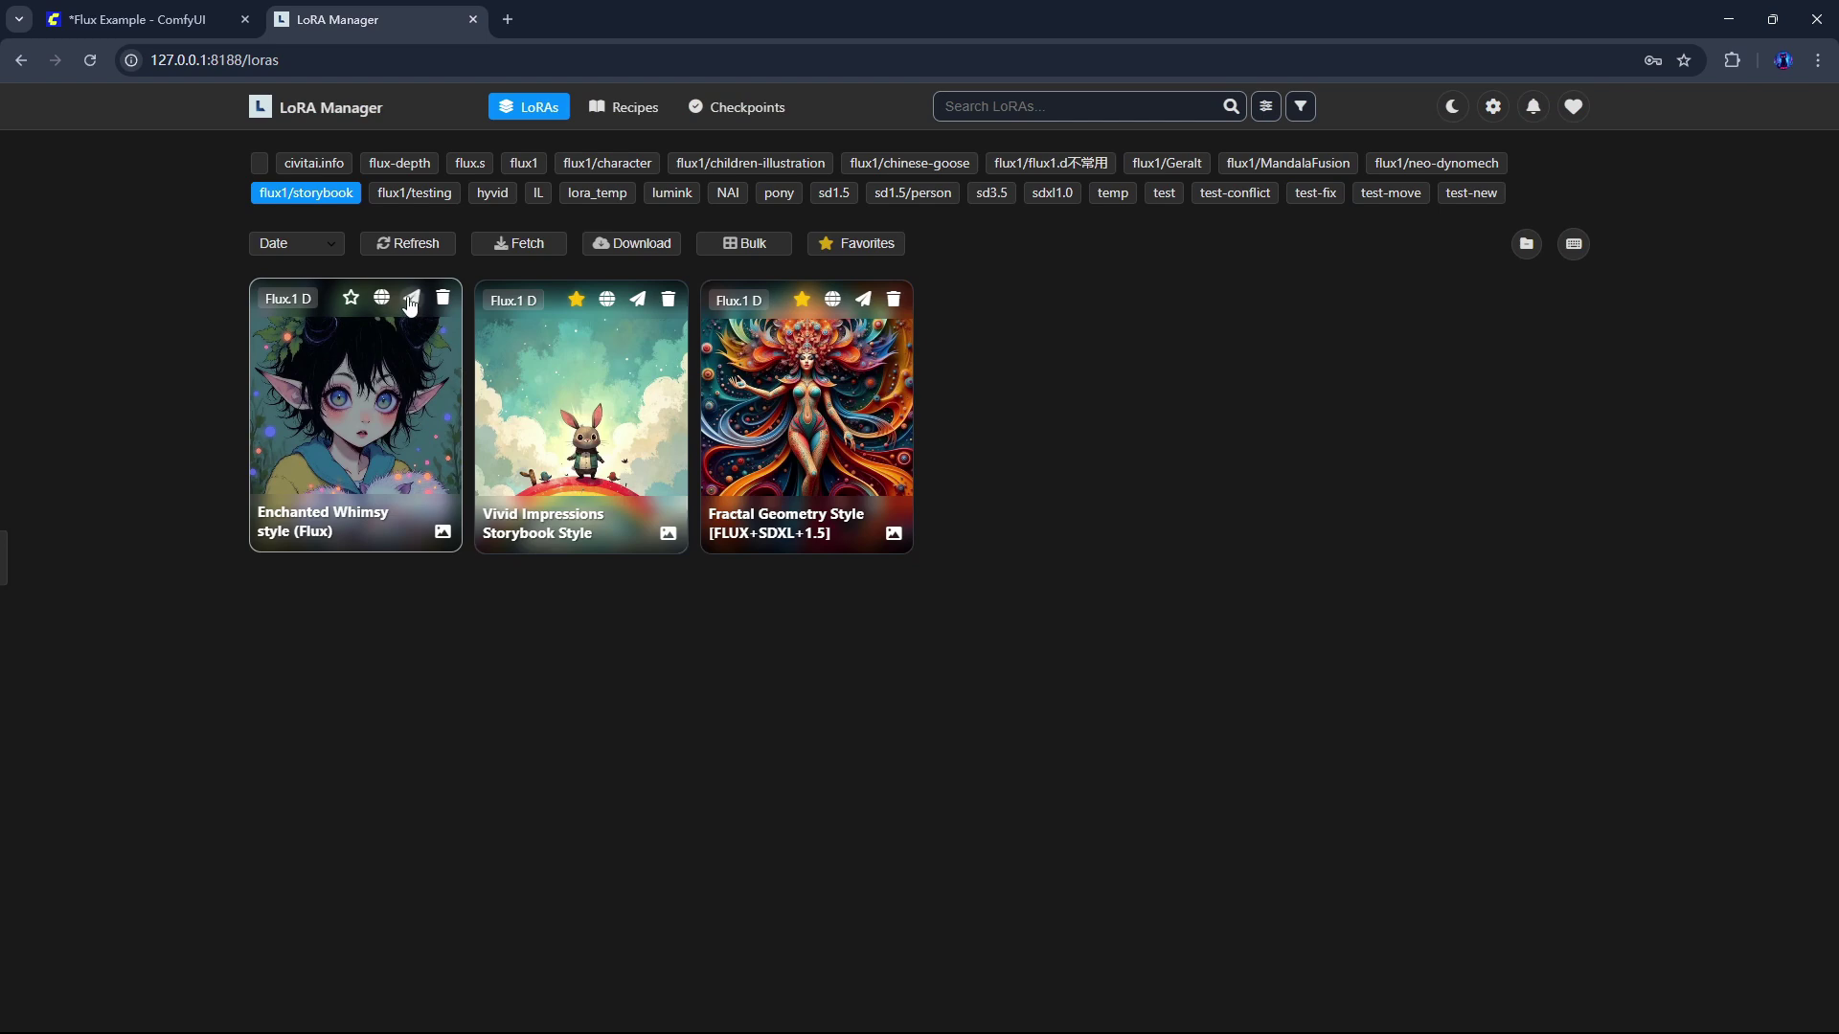
Step: Inspect ComfyUI's Lora Loader, then try Organic Sauce's title, file-name and base-model editors
{"action": "left_click", "coordinate": [140, 20]}
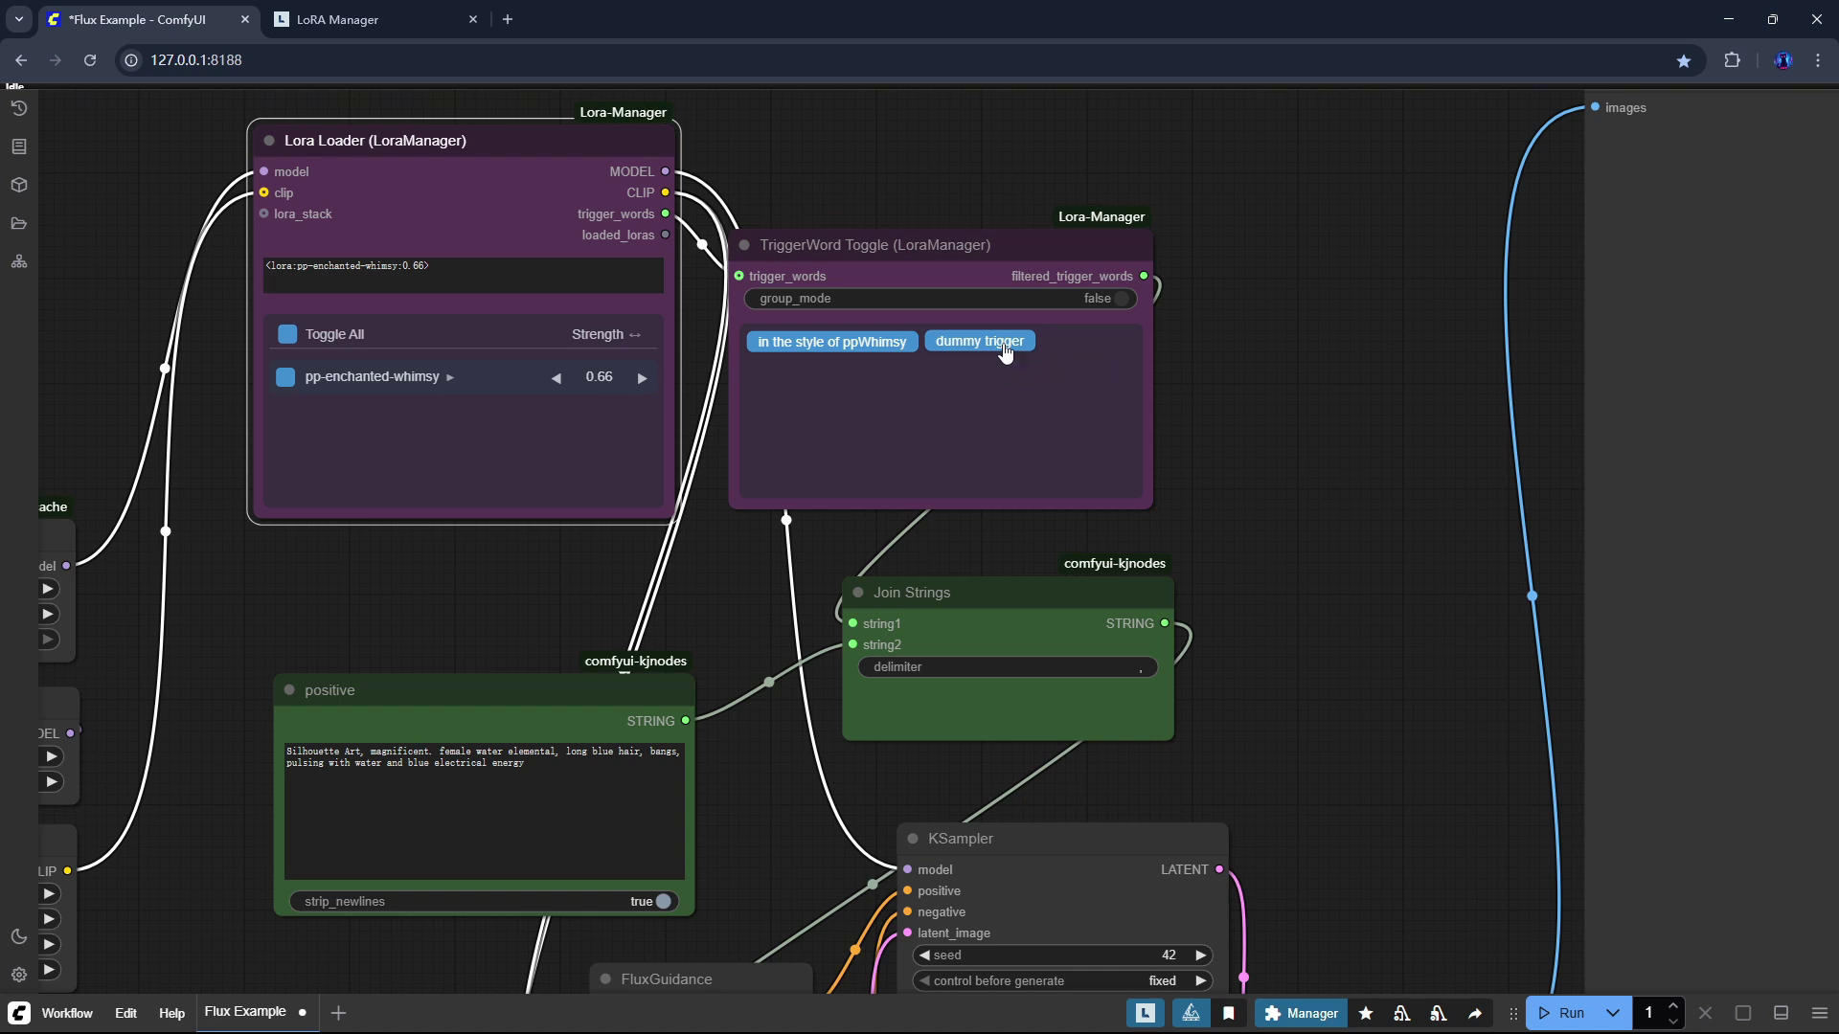
{"action": "key", "text": "ctrl+Tab"}
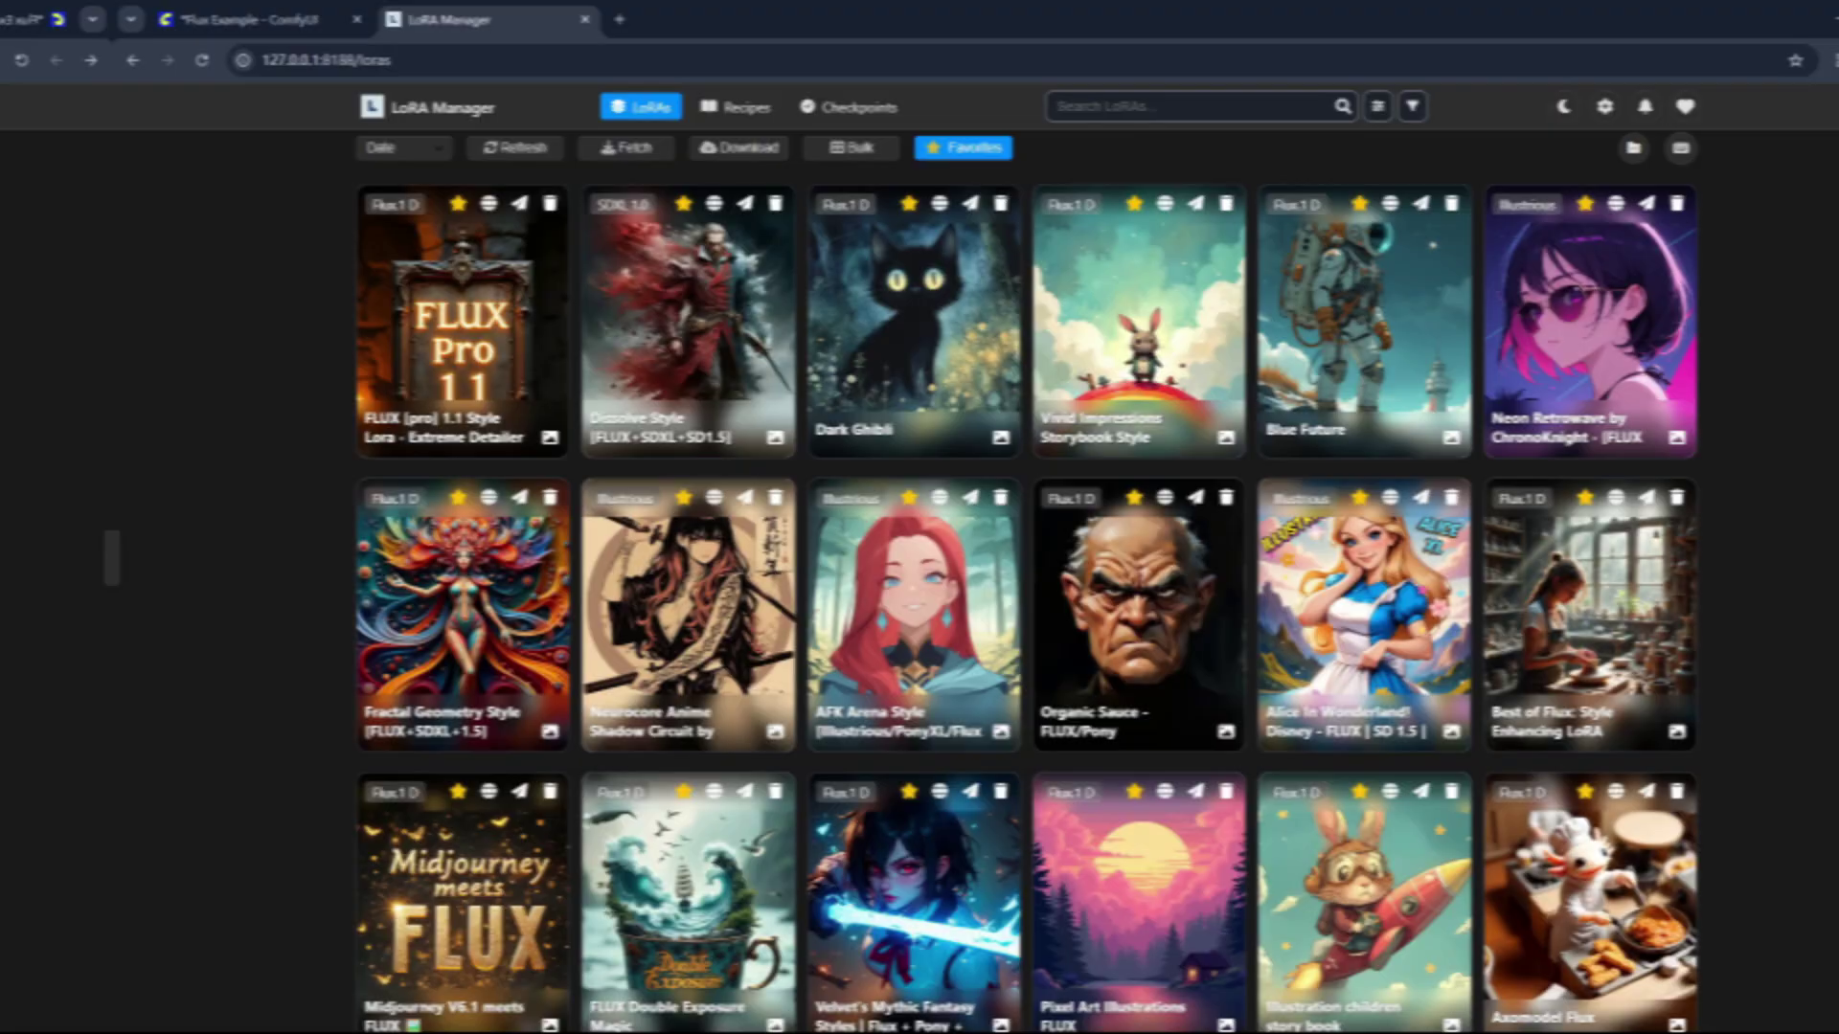
{"action": "left_click", "coordinate": [1037, 542]}
{"action": "left_click", "coordinate": [1243, 195]}
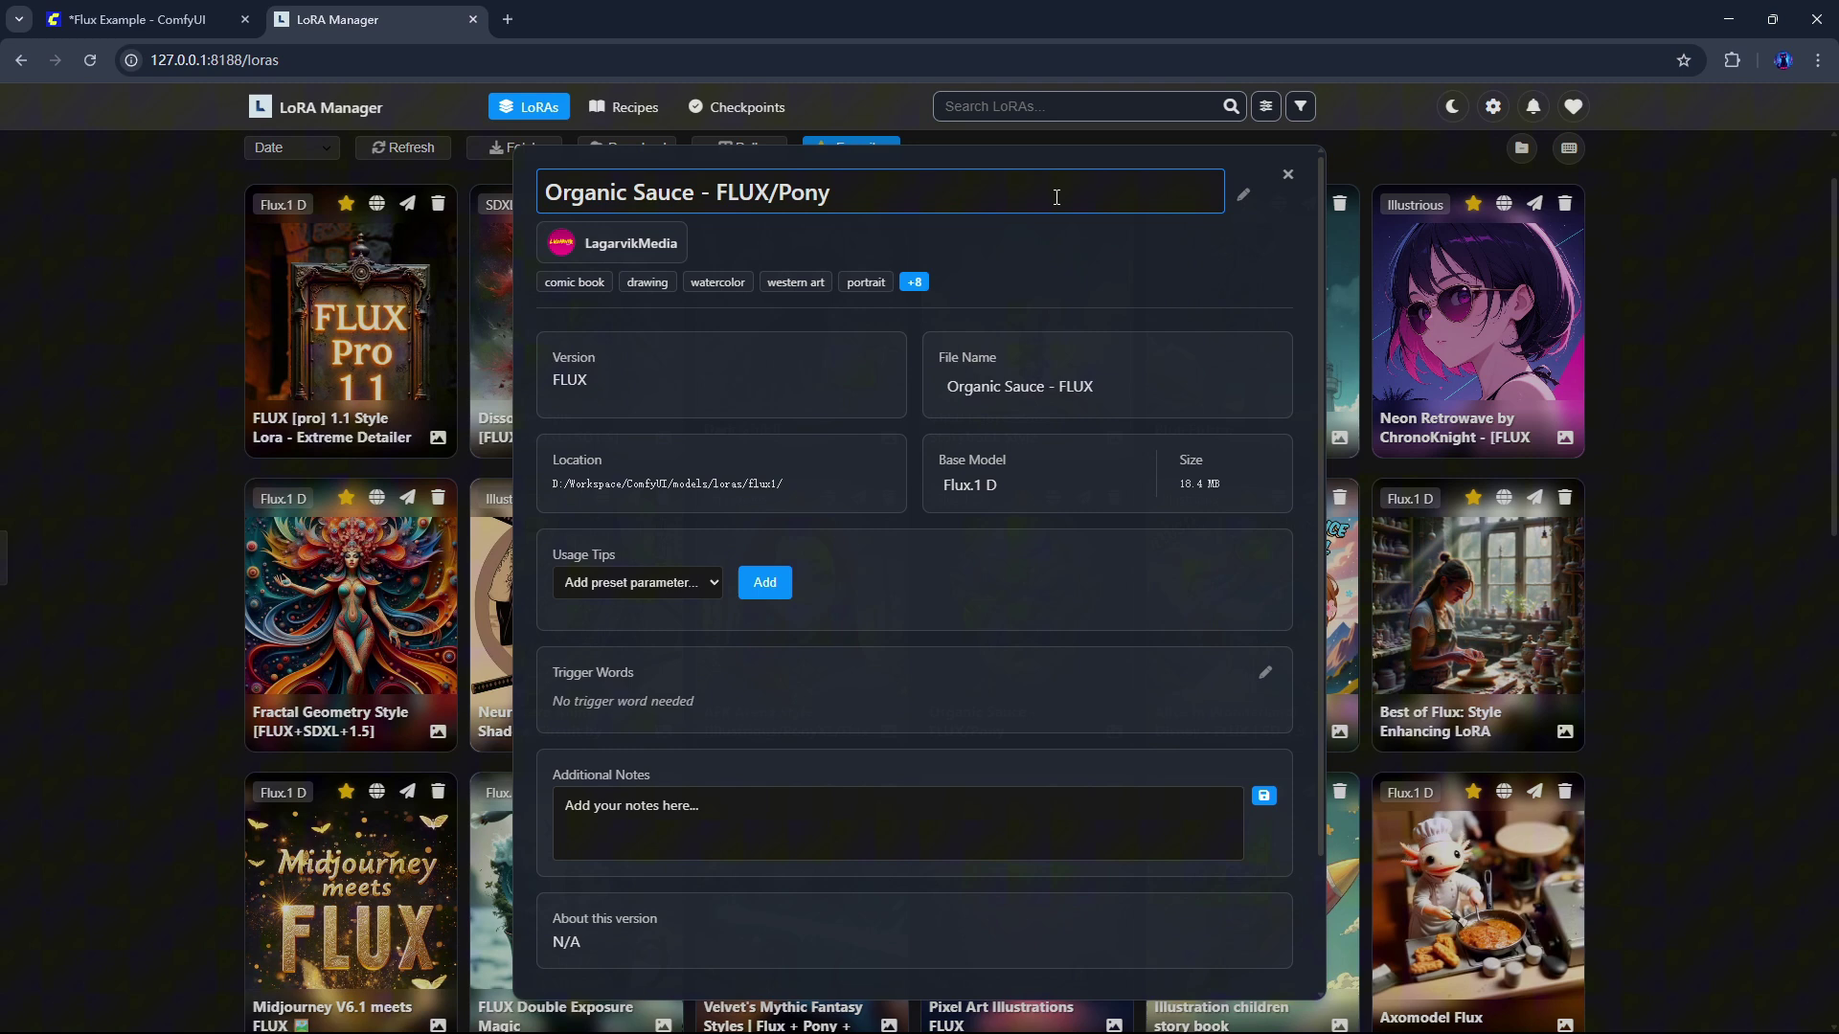
{"action": "left_click", "coordinate": [1261, 385]}
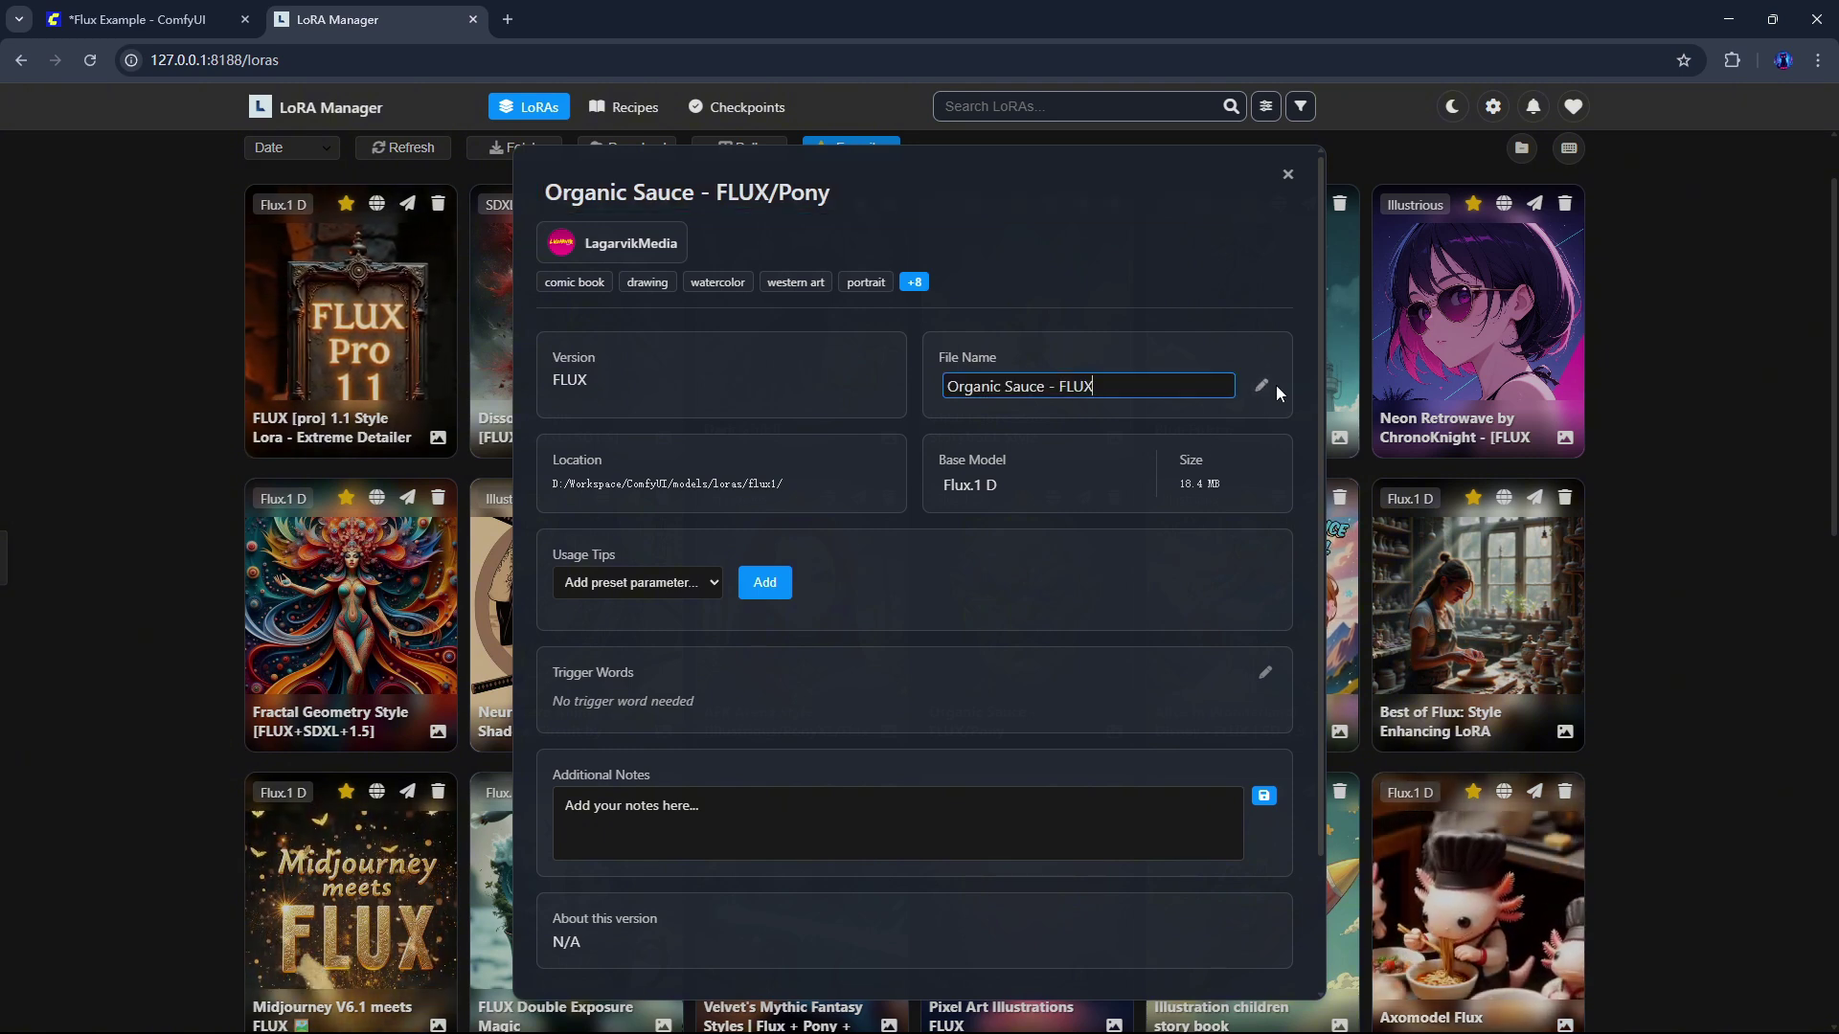
{"action": "left_click", "coordinate": [1123, 486]}
{"action": "scroll", "coordinate": [1056, 751], "scroll_direction": "down", "scroll_amount": 3}
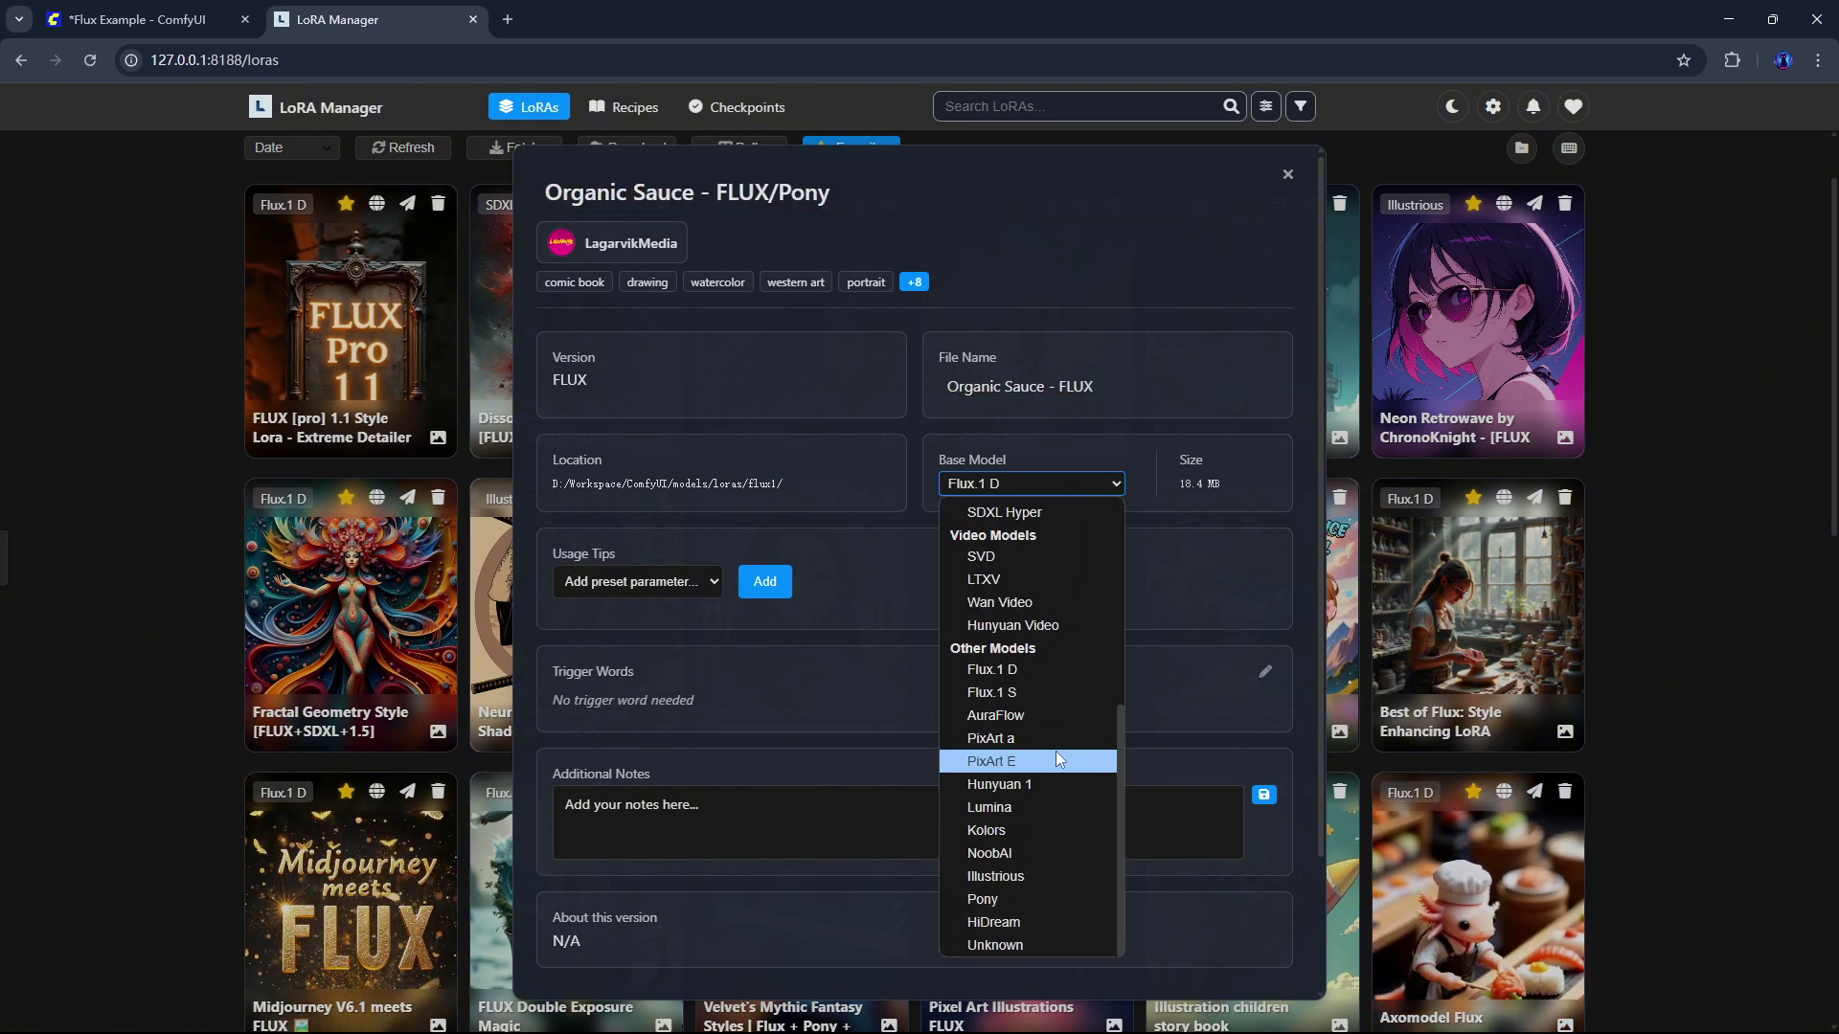
Step: Copy the Smooth Lighting Enhancer Civitai page address, leaving the base model unchanged
{"action": "left_click", "coordinate": [1055, 751]}
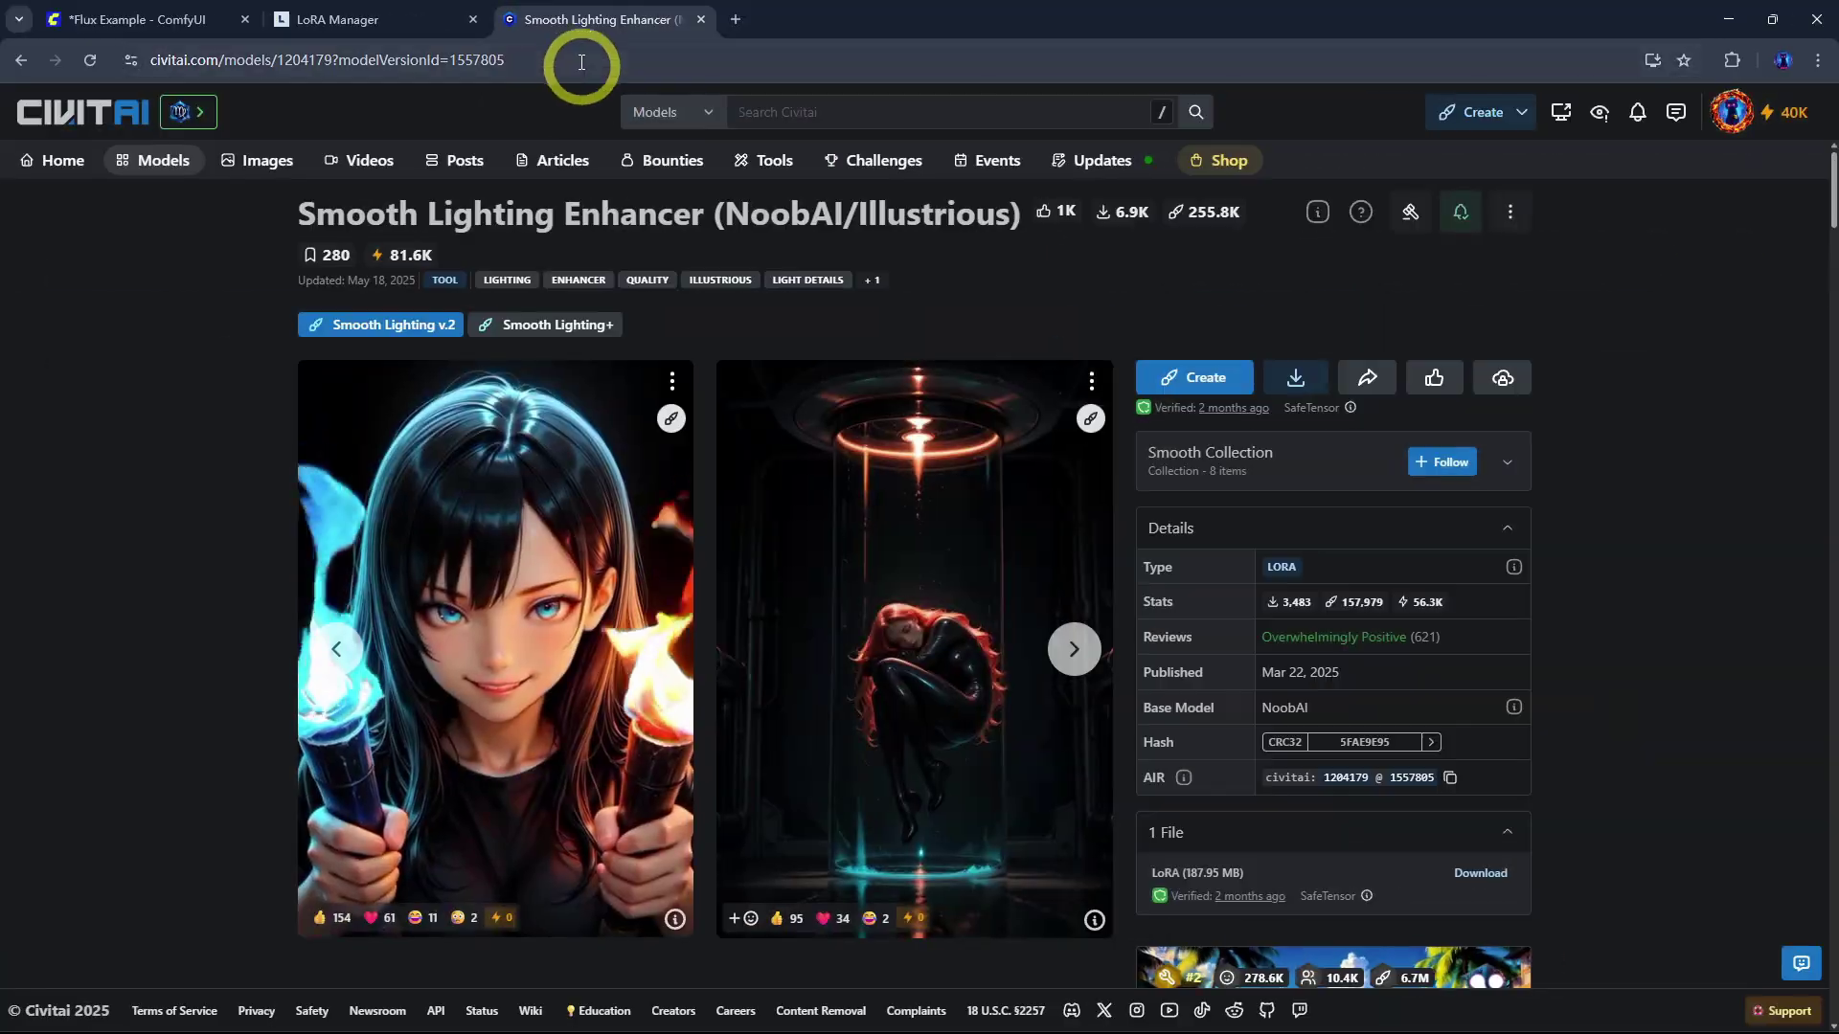
{"action": "left_click", "coordinate": [555, 59]}
{"action": "key", "text": "ctrl+c"}
{"action": "left_click", "coordinate": [450, 19]}
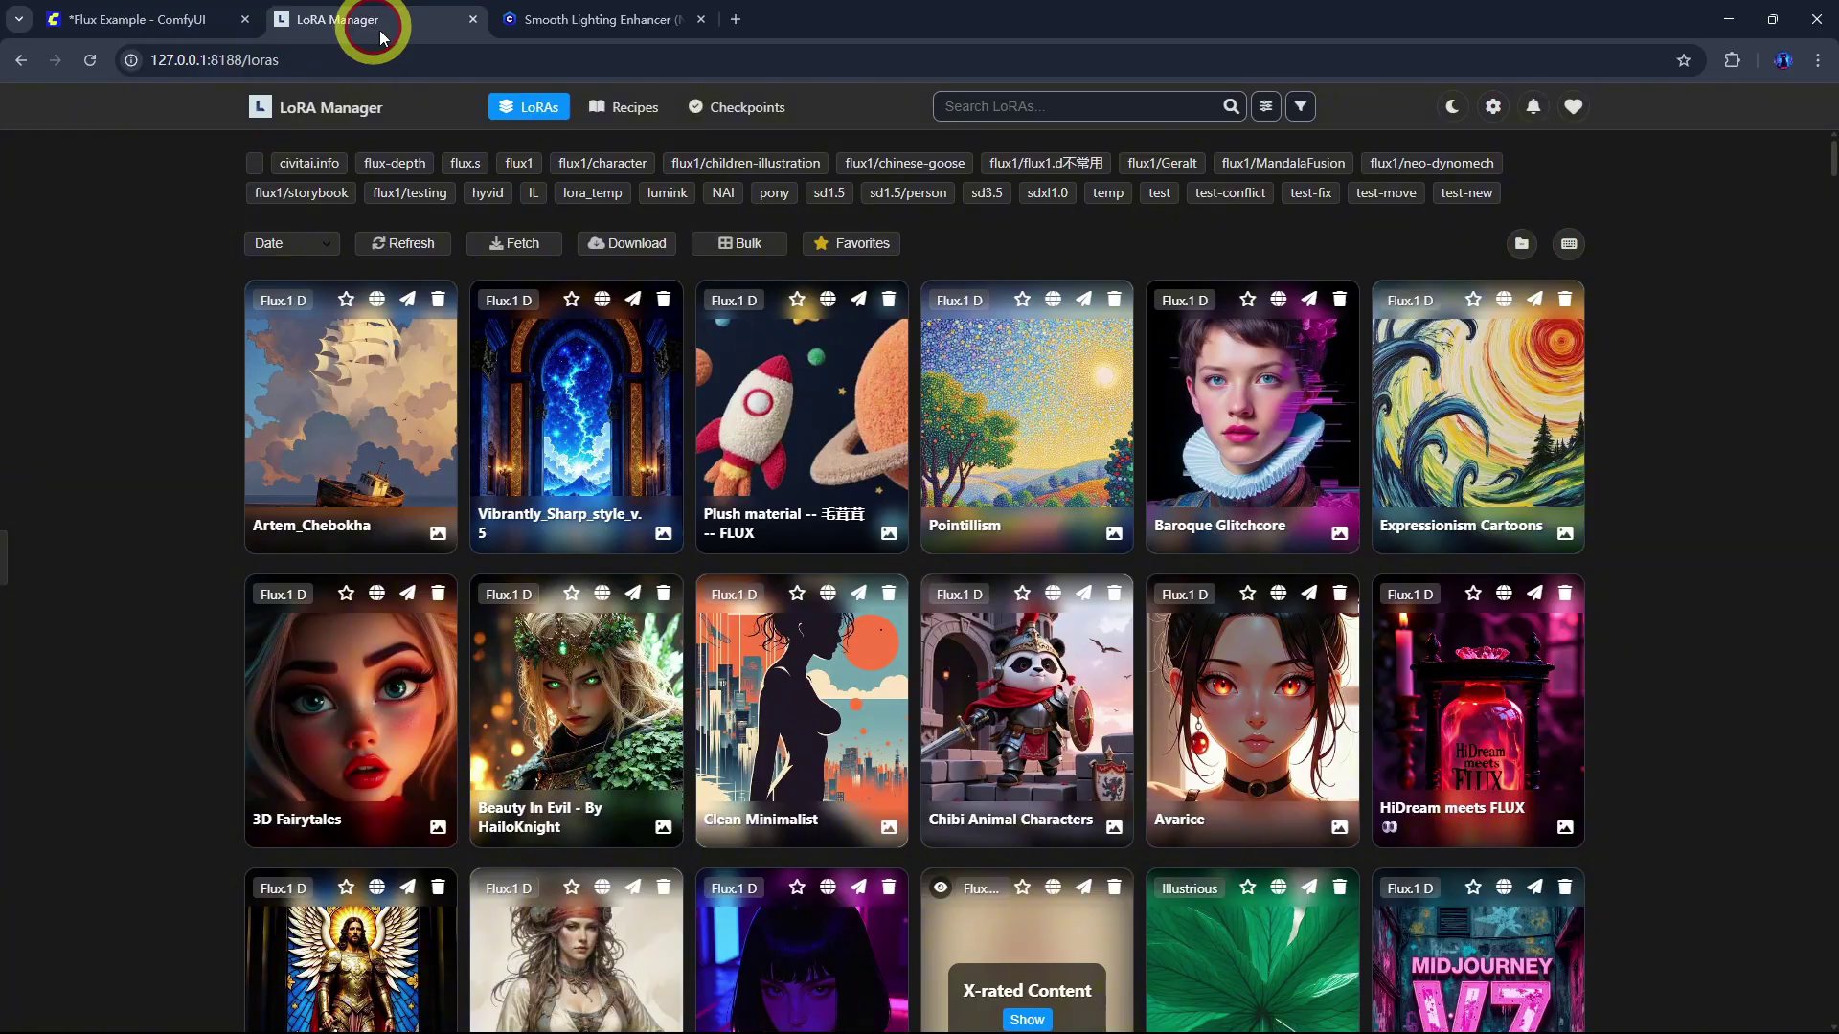
Step: Download Smooth Lighting v.2 from the pasted Civitai URL into the NAI folder
{"action": "left_click", "coordinate": [632, 245]}
{"action": "left_click", "coordinate": [814, 280]}
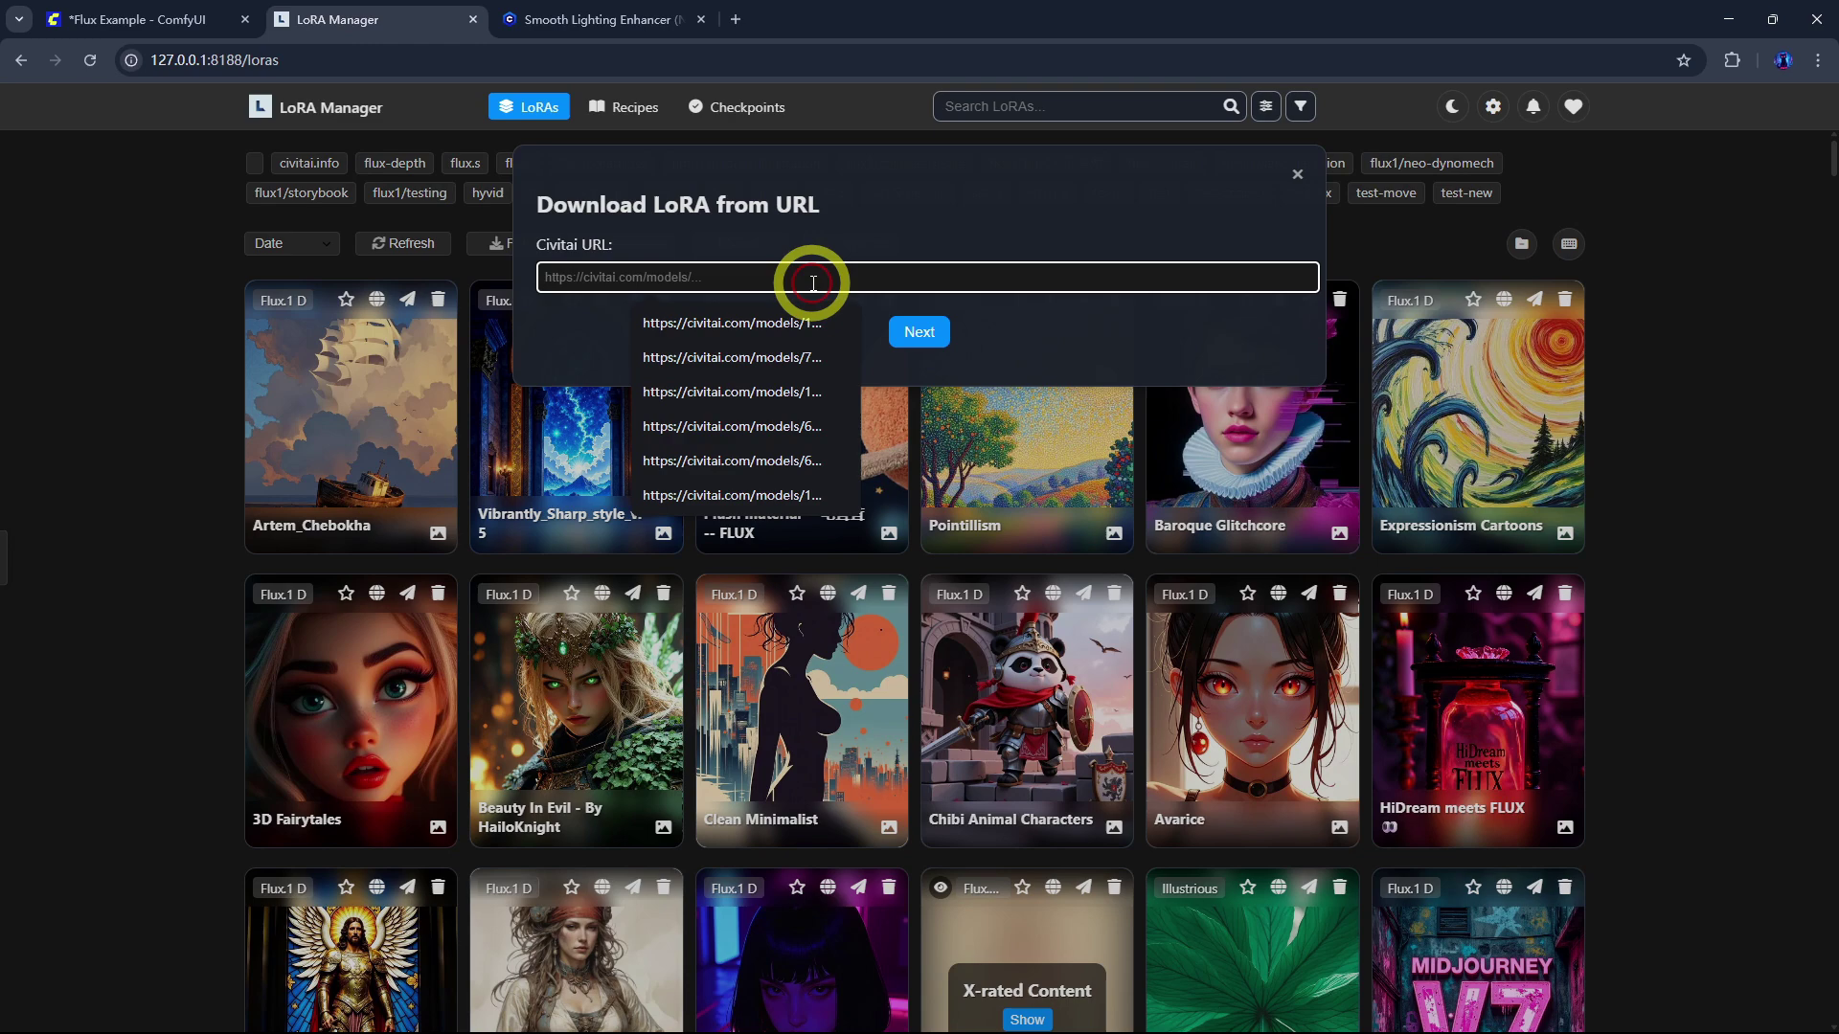
{"action": "key", "text": "ctrl+v"}
{"action": "left_click", "coordinate": [921, 335]}
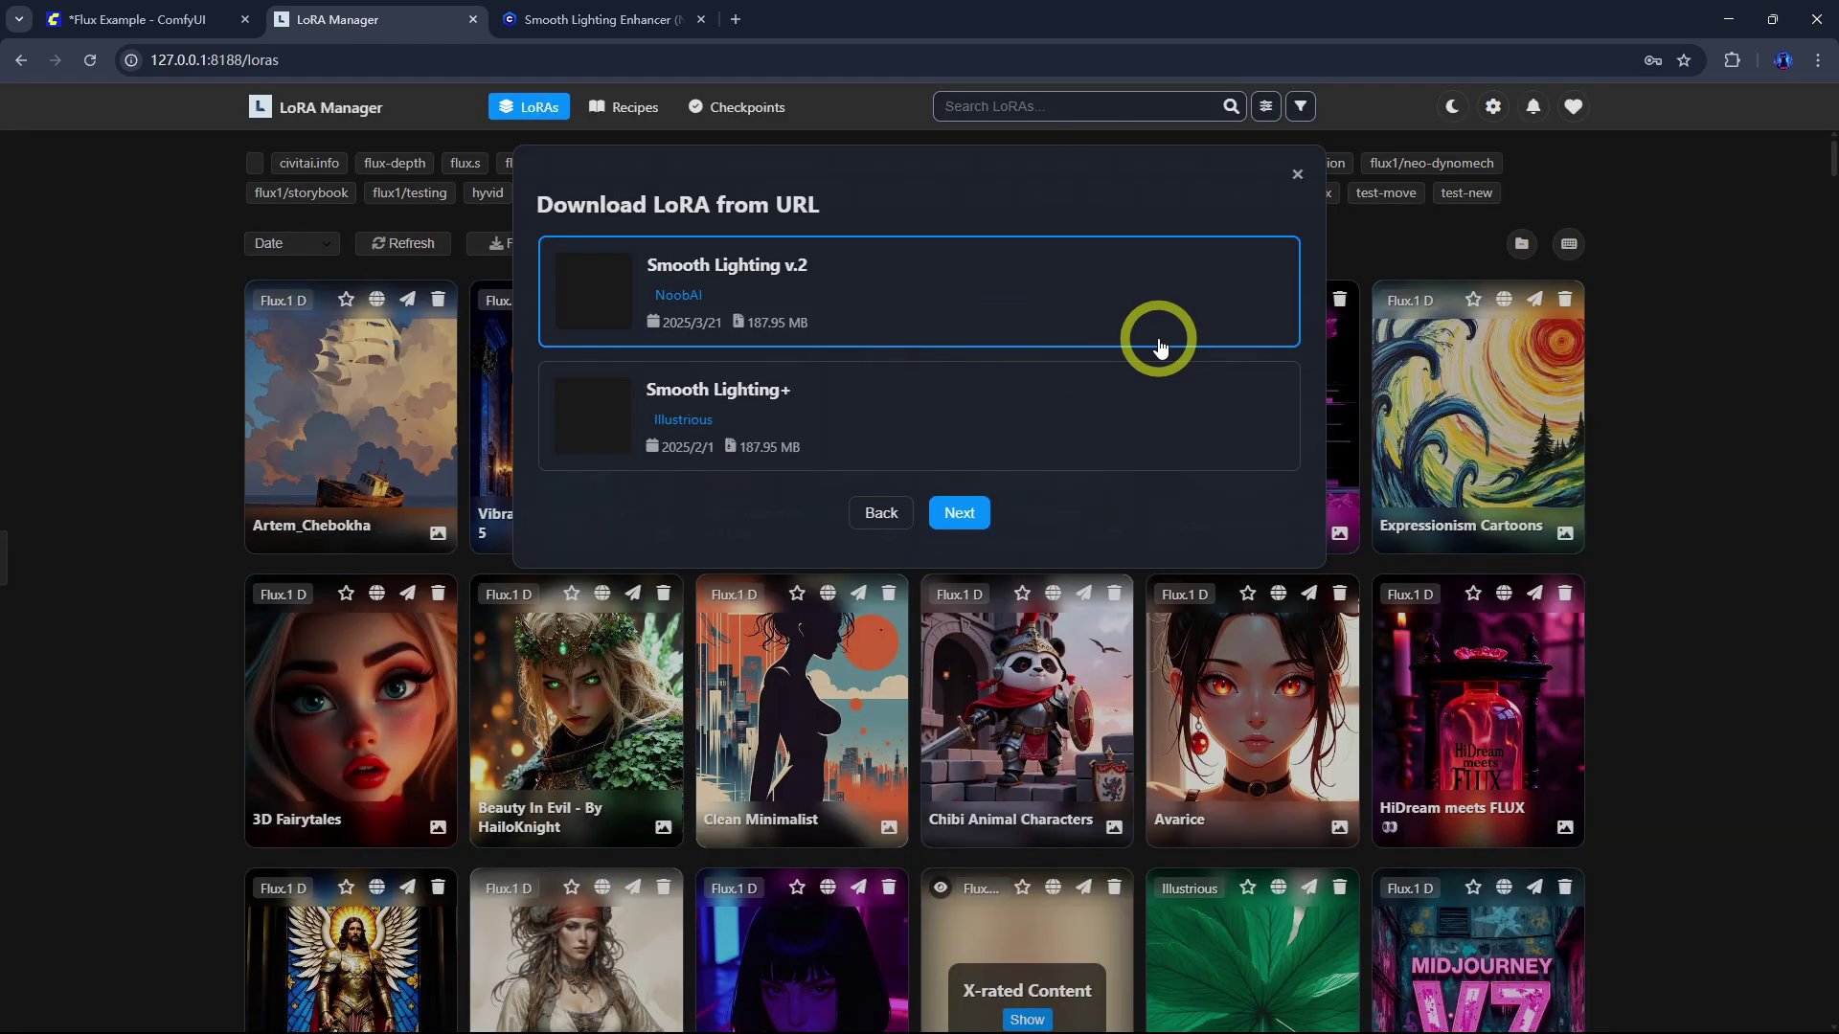
{"action": "left_click", "coordinate": [959, 517]}
{"action": "scroll", "coordinate": [733, 579], "scroll_direction": "down", "scroll_amount": 3}
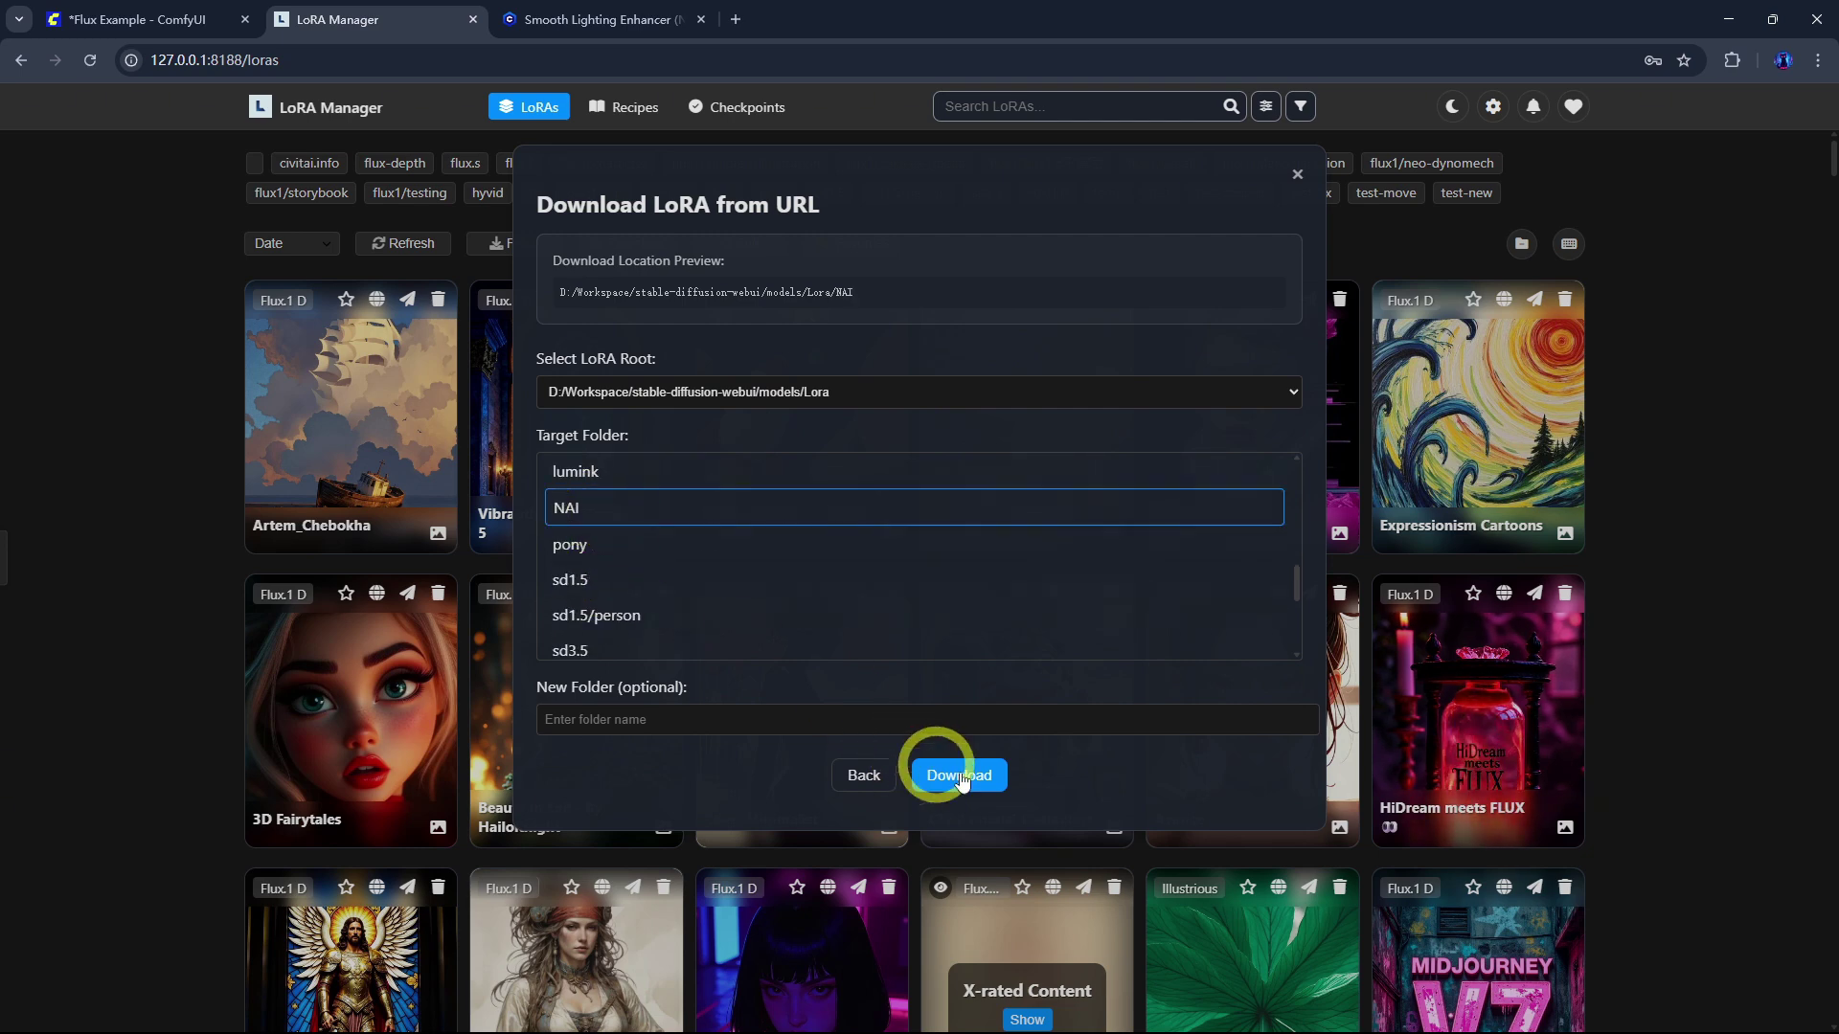
{"action": "left_click", "coordinate": [958, 777]}
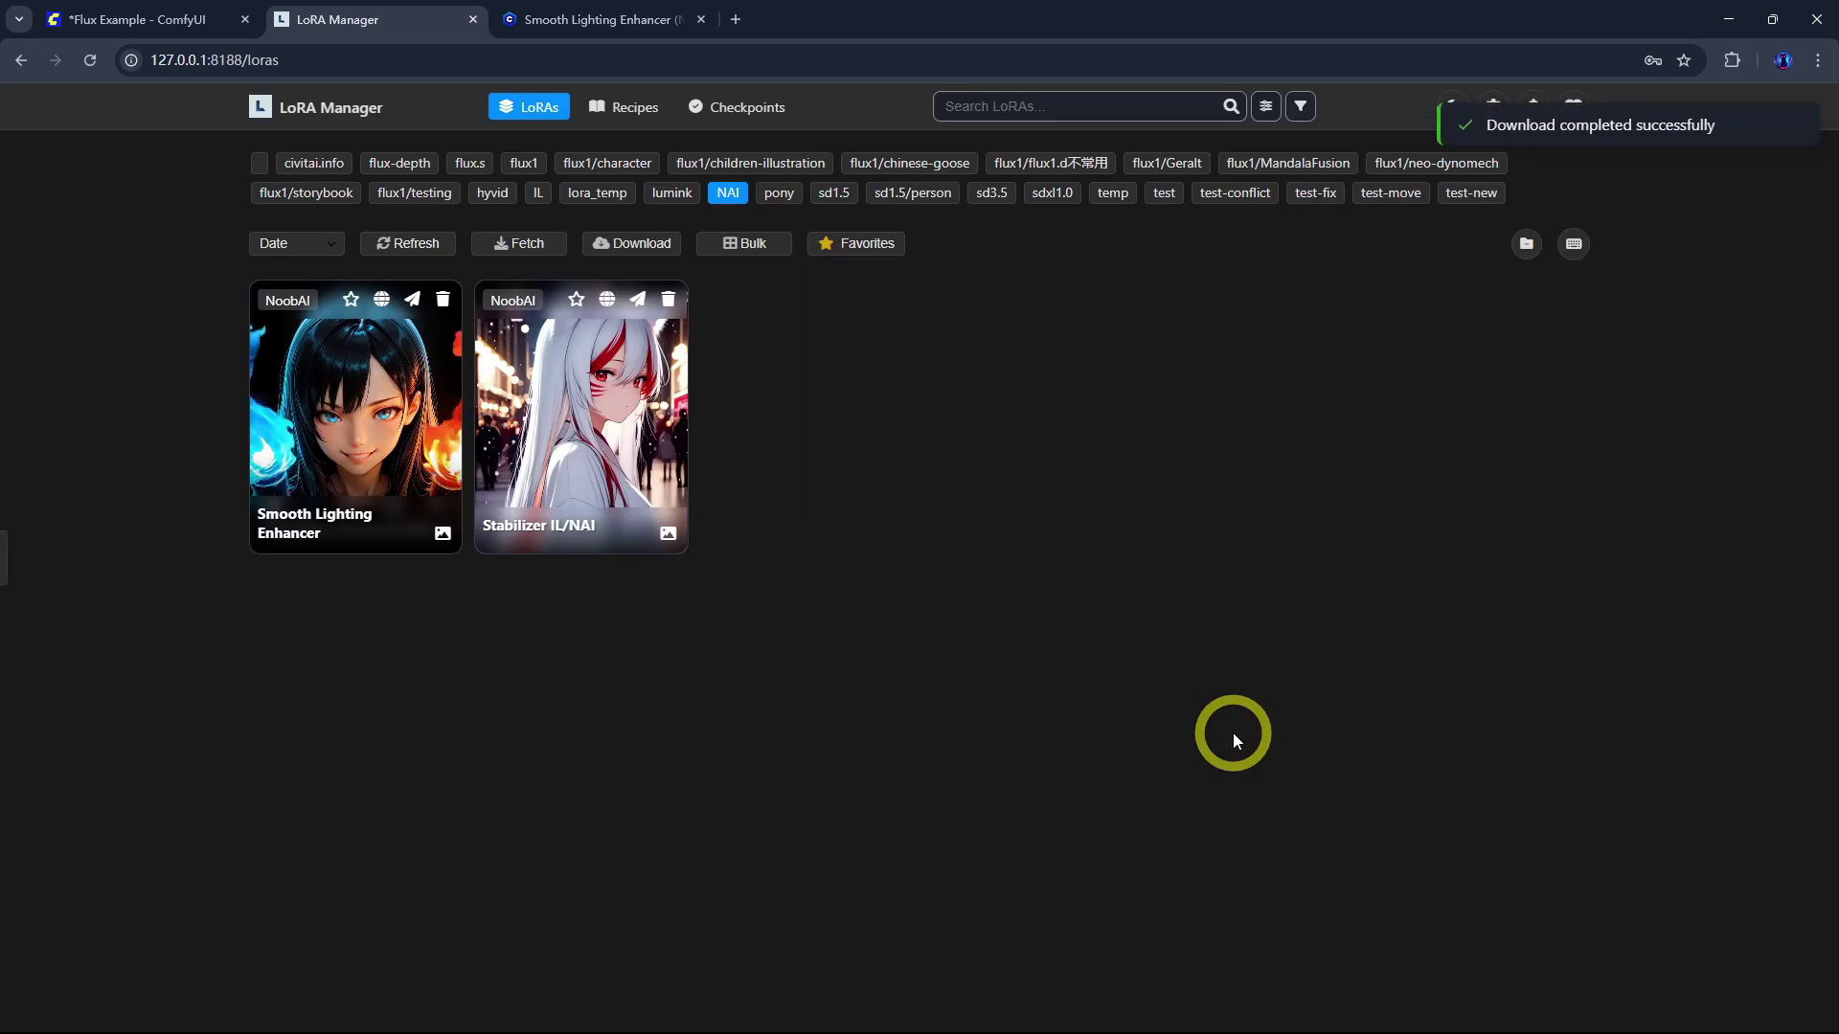
Step: Scroll through Smooth Lighting Enhancer's example images, then close its details
{"action": "left_click", "coordinate": [367, 388]}
{"action": "scroll", "coordinate": [1176, 486], "scroll_direction": "down", "scroll_amount": 2}
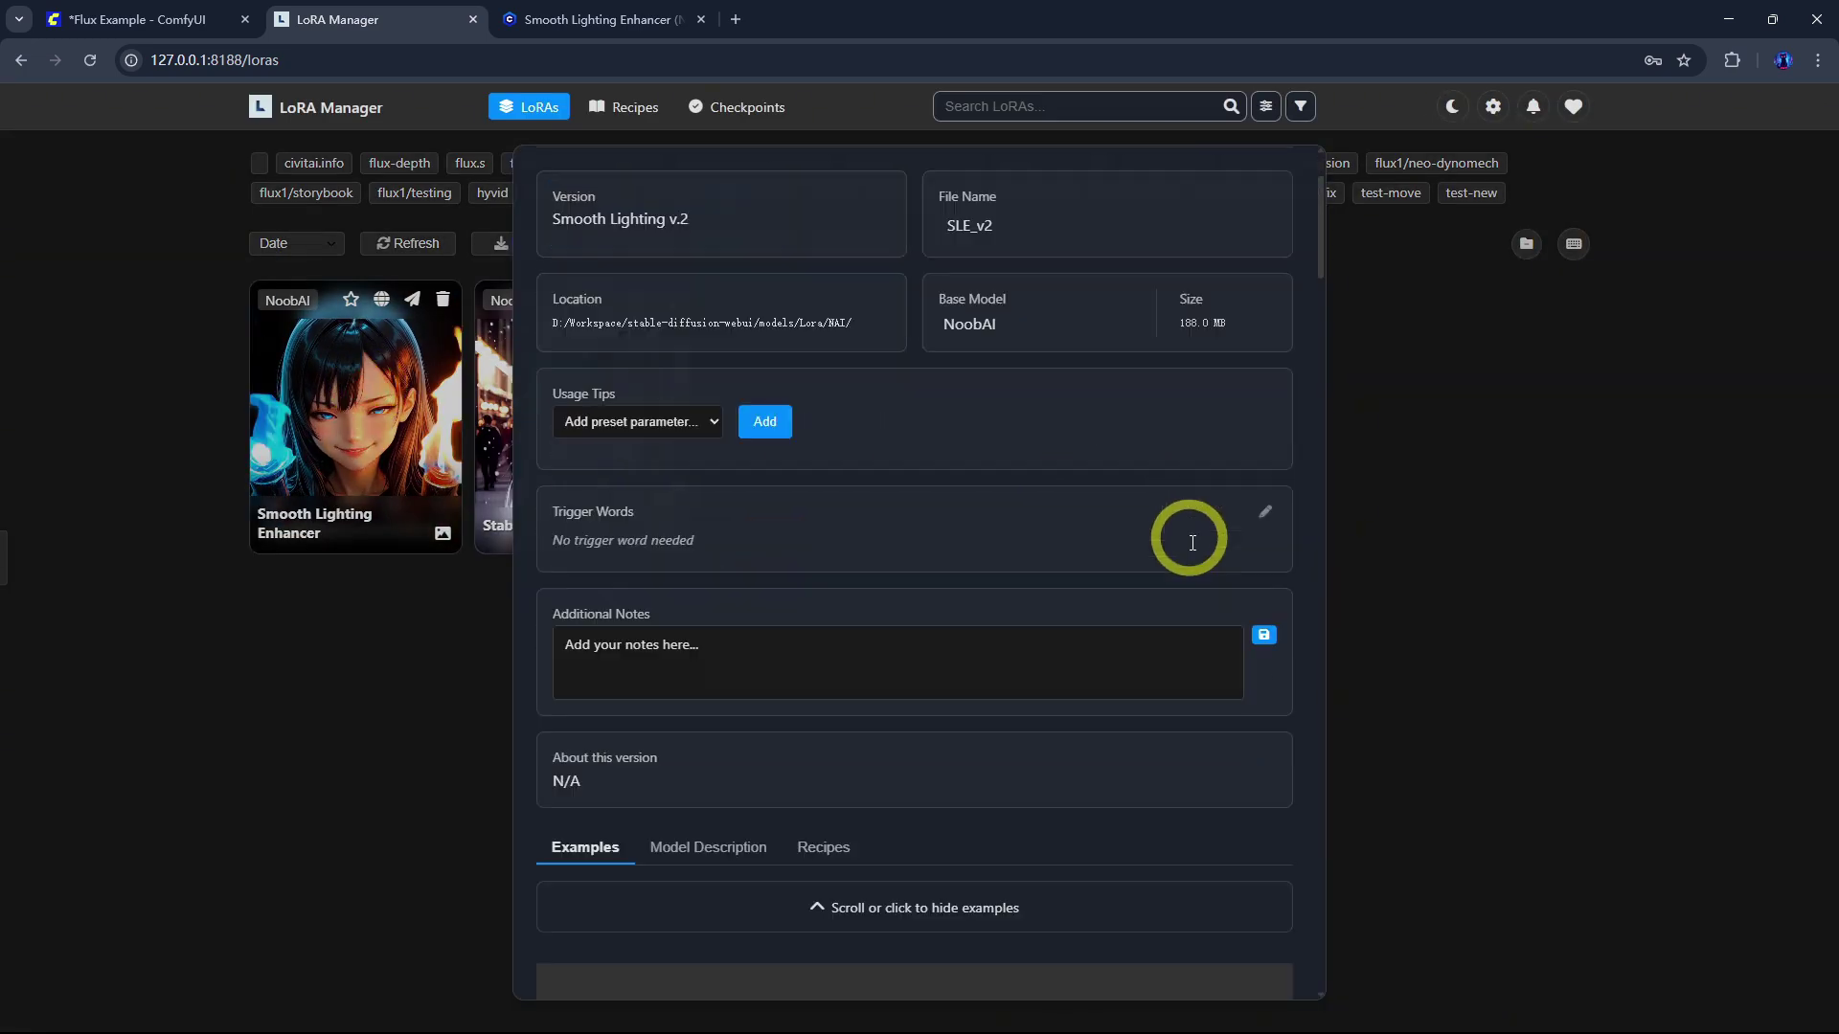
{"action": "scroll", "coordinate": [1325, 681], "scroll_direction": "down", "scroll_amount": 5}
{"action": "scroll", "coordinate": [1293, 812], "scroll_direction": "down", "scroll_amount": 5}
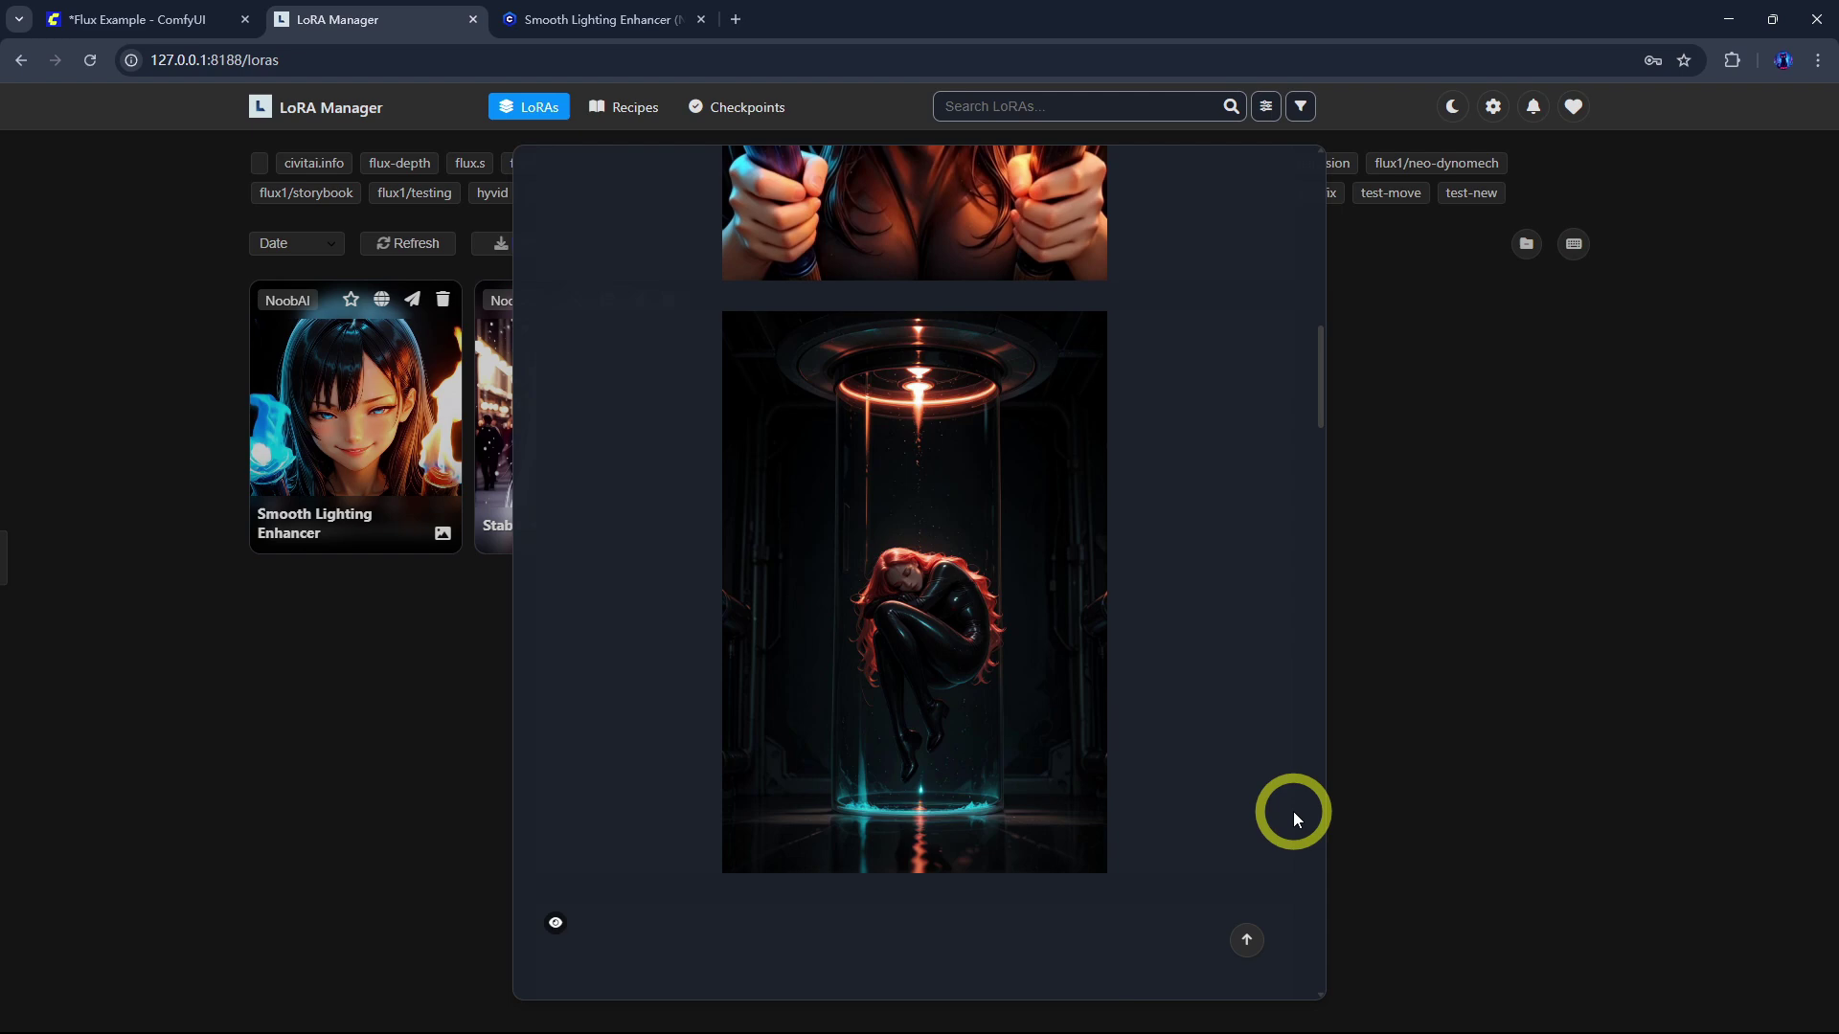
{"action": "key", "text": "Escape"}
Step: Check the API key in Settings, then go to Civitai account settings
{"action": "left_click", "coordinate": [1493, 107]}
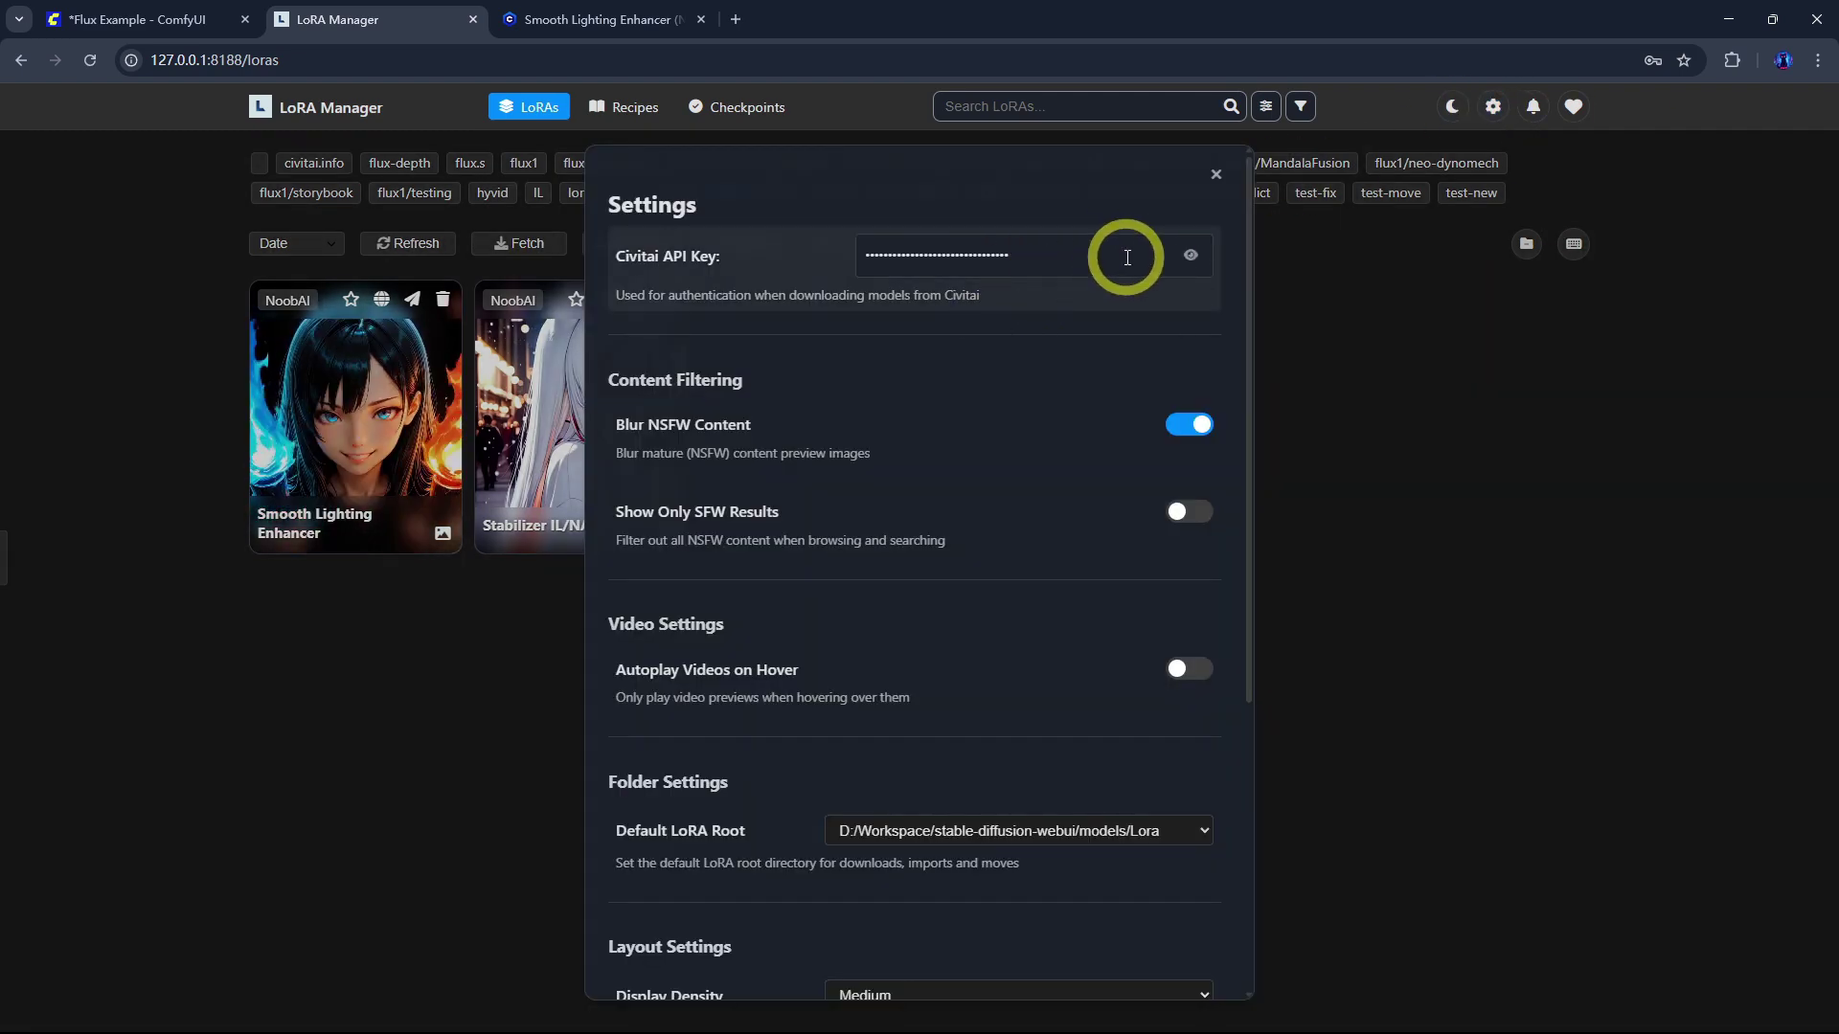
{"action": "left_click", "coordinate": [1216, 174]}
{"action": "left_click", "coordinate": [565, 19]}
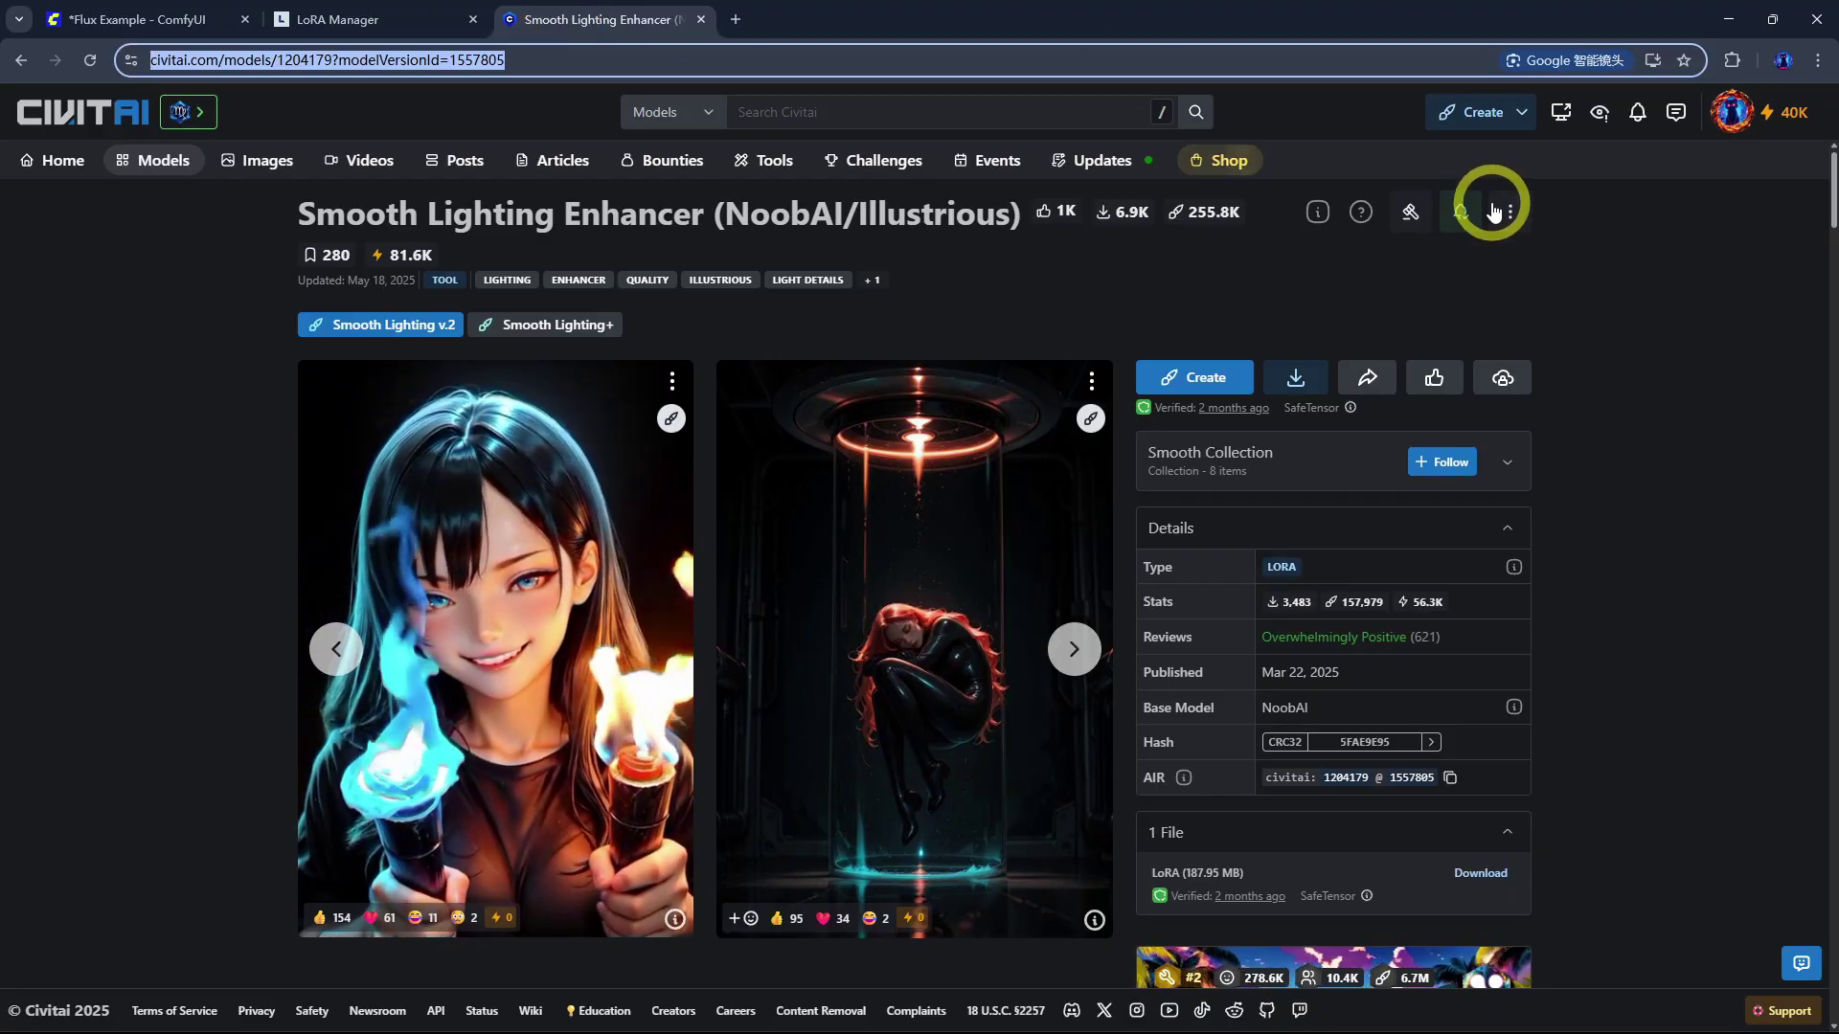
{"action": "left_click", "coordinate": [1739, 113]}
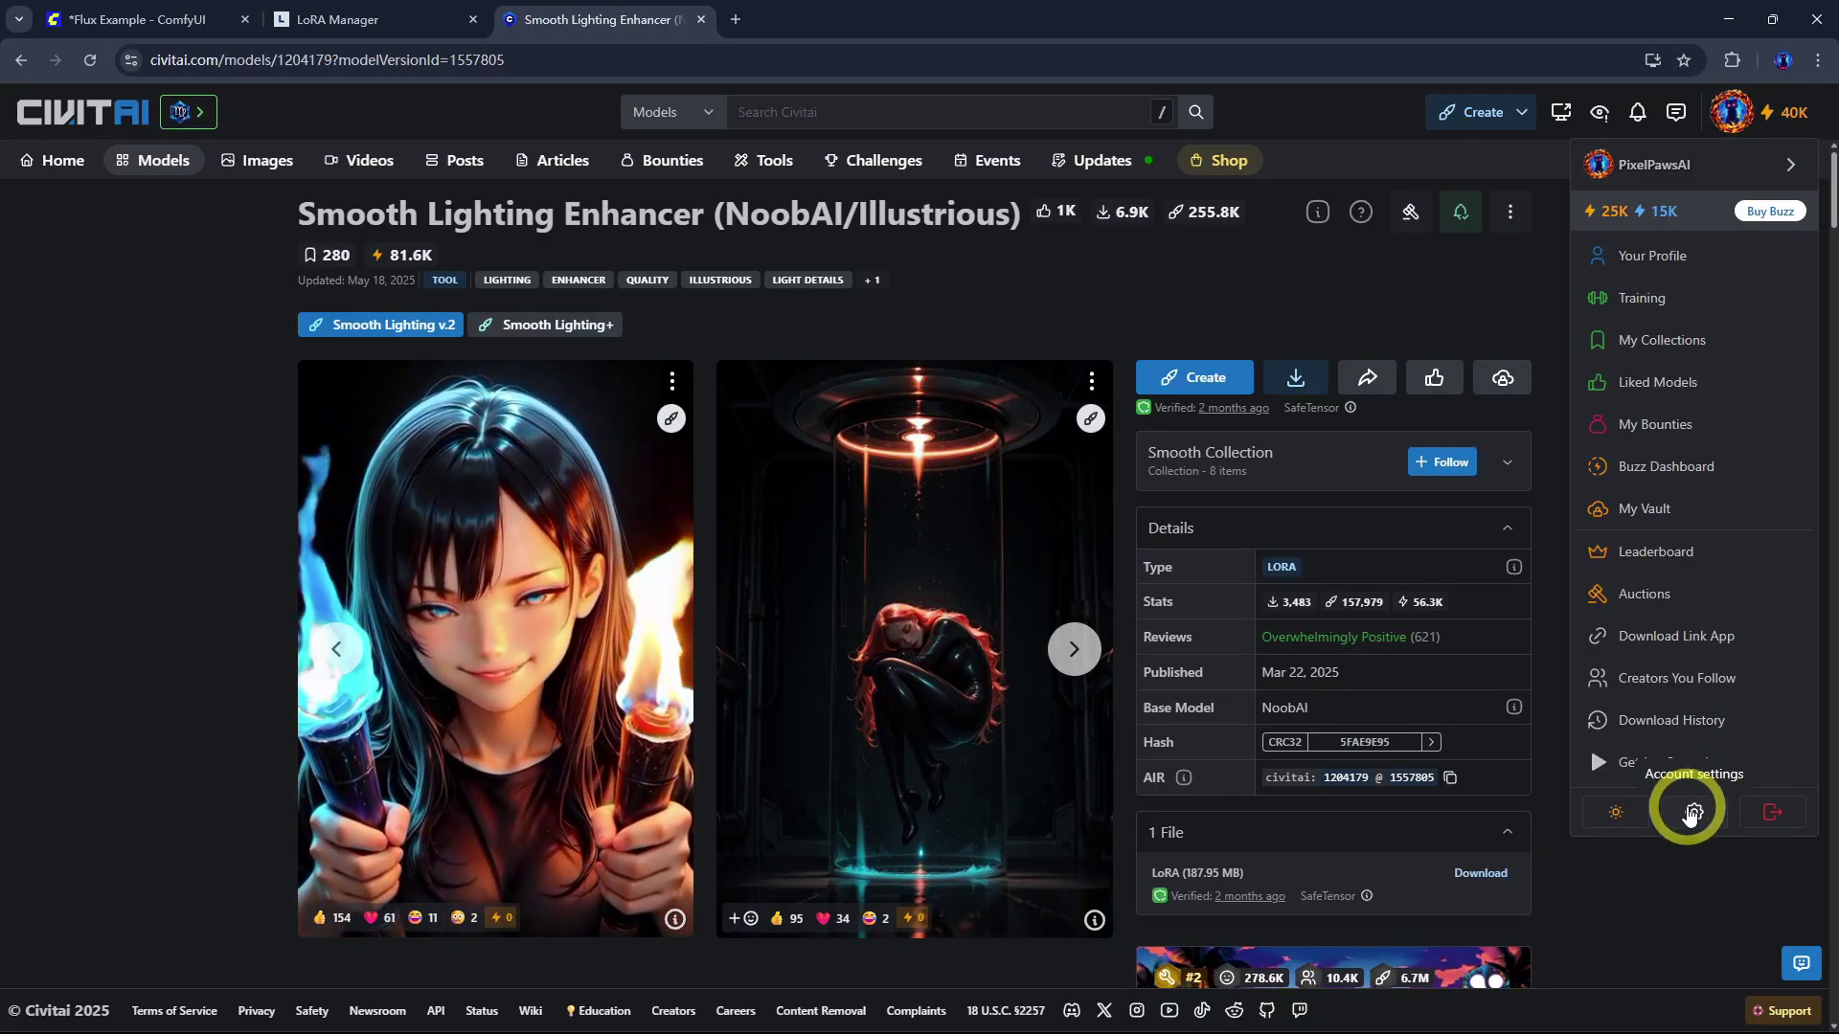
{"action": "left_click", "coordinate": [1692, 852]}
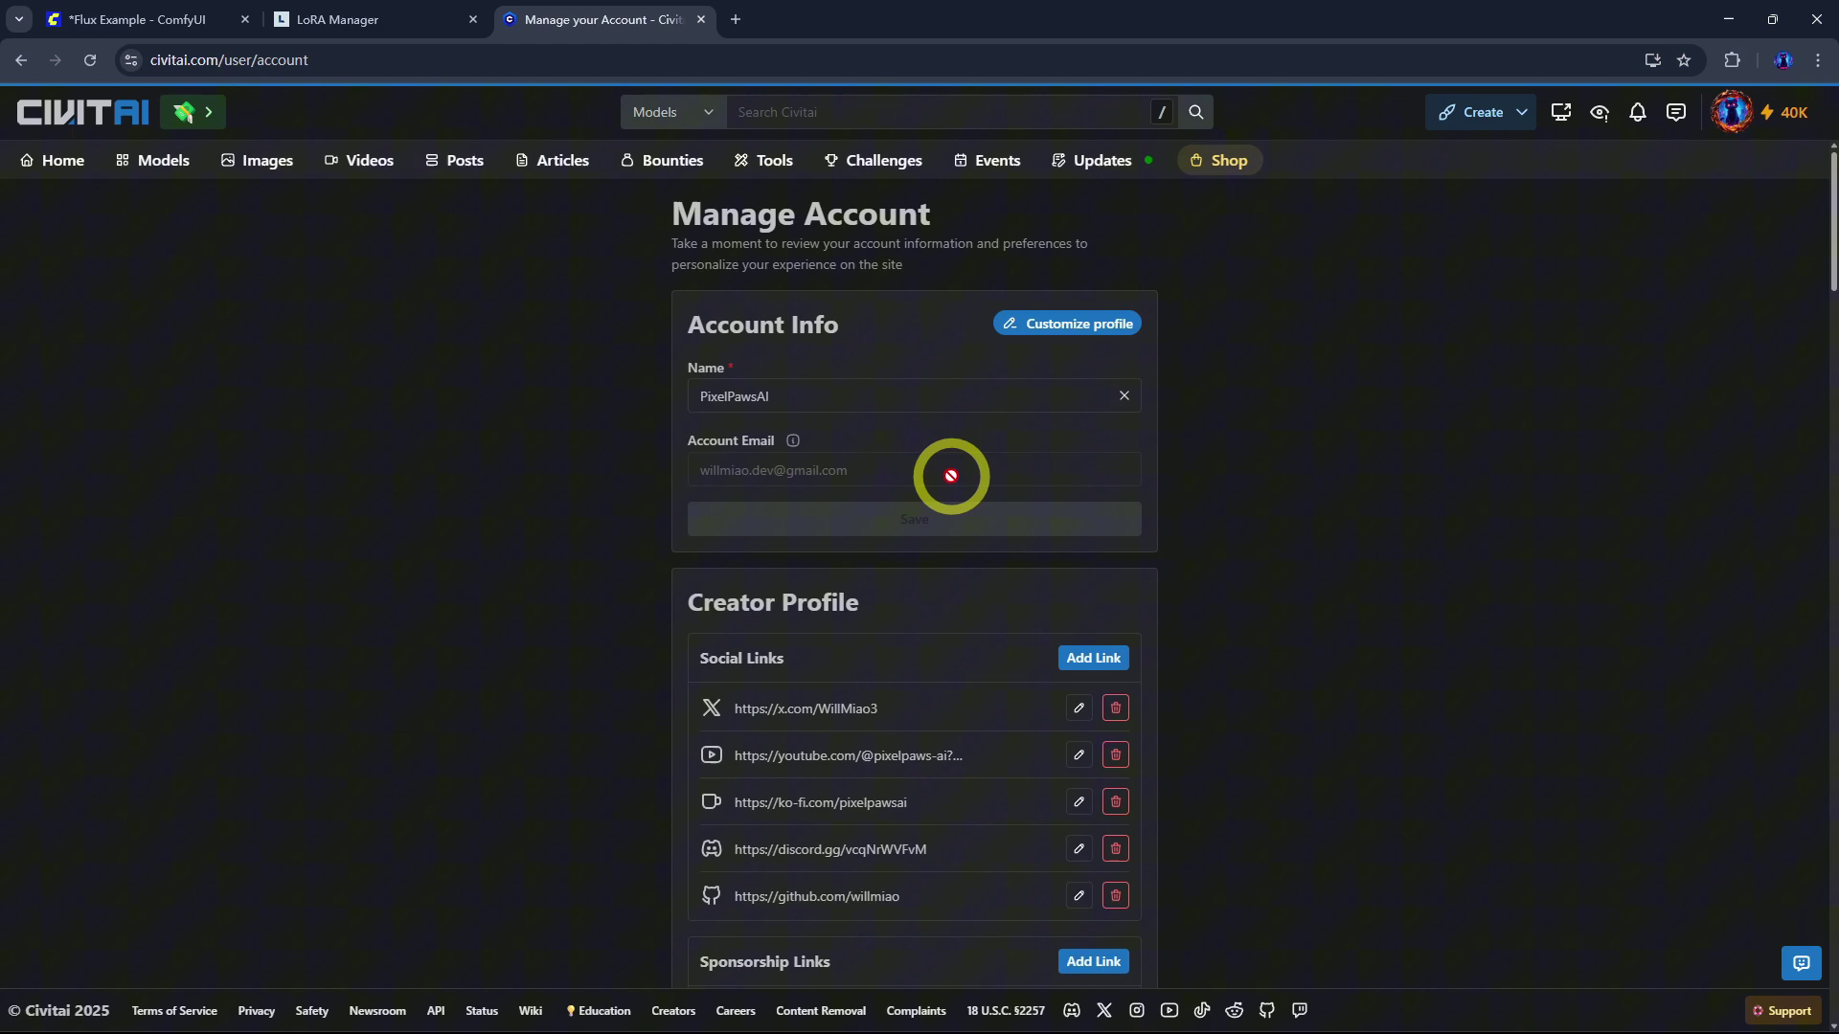
Step: Scroll to the API Keys list showing LM and lora-manager, and cancel adding a key
{"action": "scroll", "coordinate": [958, 508], "scroll_direction": "down", "scroll_amount": 5}
{"action": "scroll", "coordinate": [1034, 565], "scroll_direction": "down", "scroll_amount": 10}
{"action": "scroll", "coordinate": [1092, 632], "scroll_direction": "down", "scroll_amount": 10}
{"action": "scroll", "coordinate": [1122, 692], "scroll_direction": "down", "scroll_amount": 10}
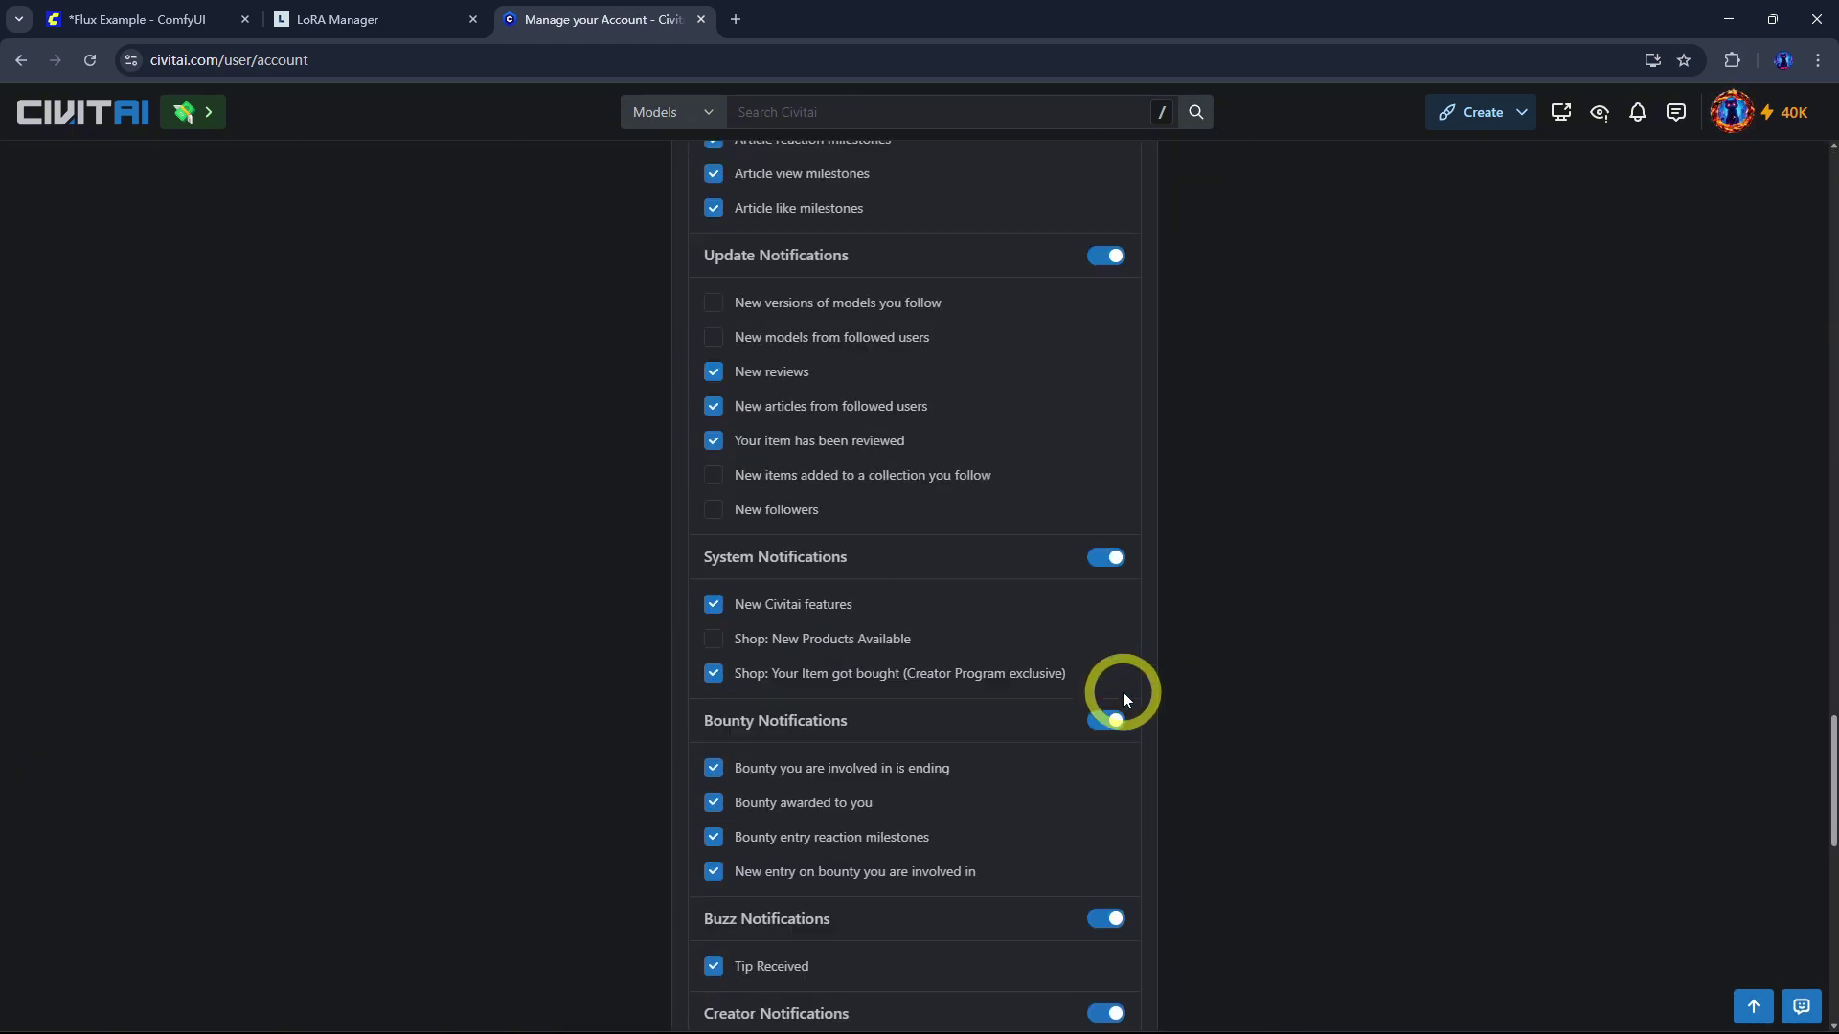
{"action": "scroll", "coordinate": [1115, 686], "scroll_direction": "down", "scroll_amount": 10}
{"action": "scroll", "coordinate": [1112, 686], "scroll_direction": "up", "scroll_amount": 2}
{"action": "scroll", "coordinate": [1112, 686], "scroll_direction": "down", "scroll_amount": 2}
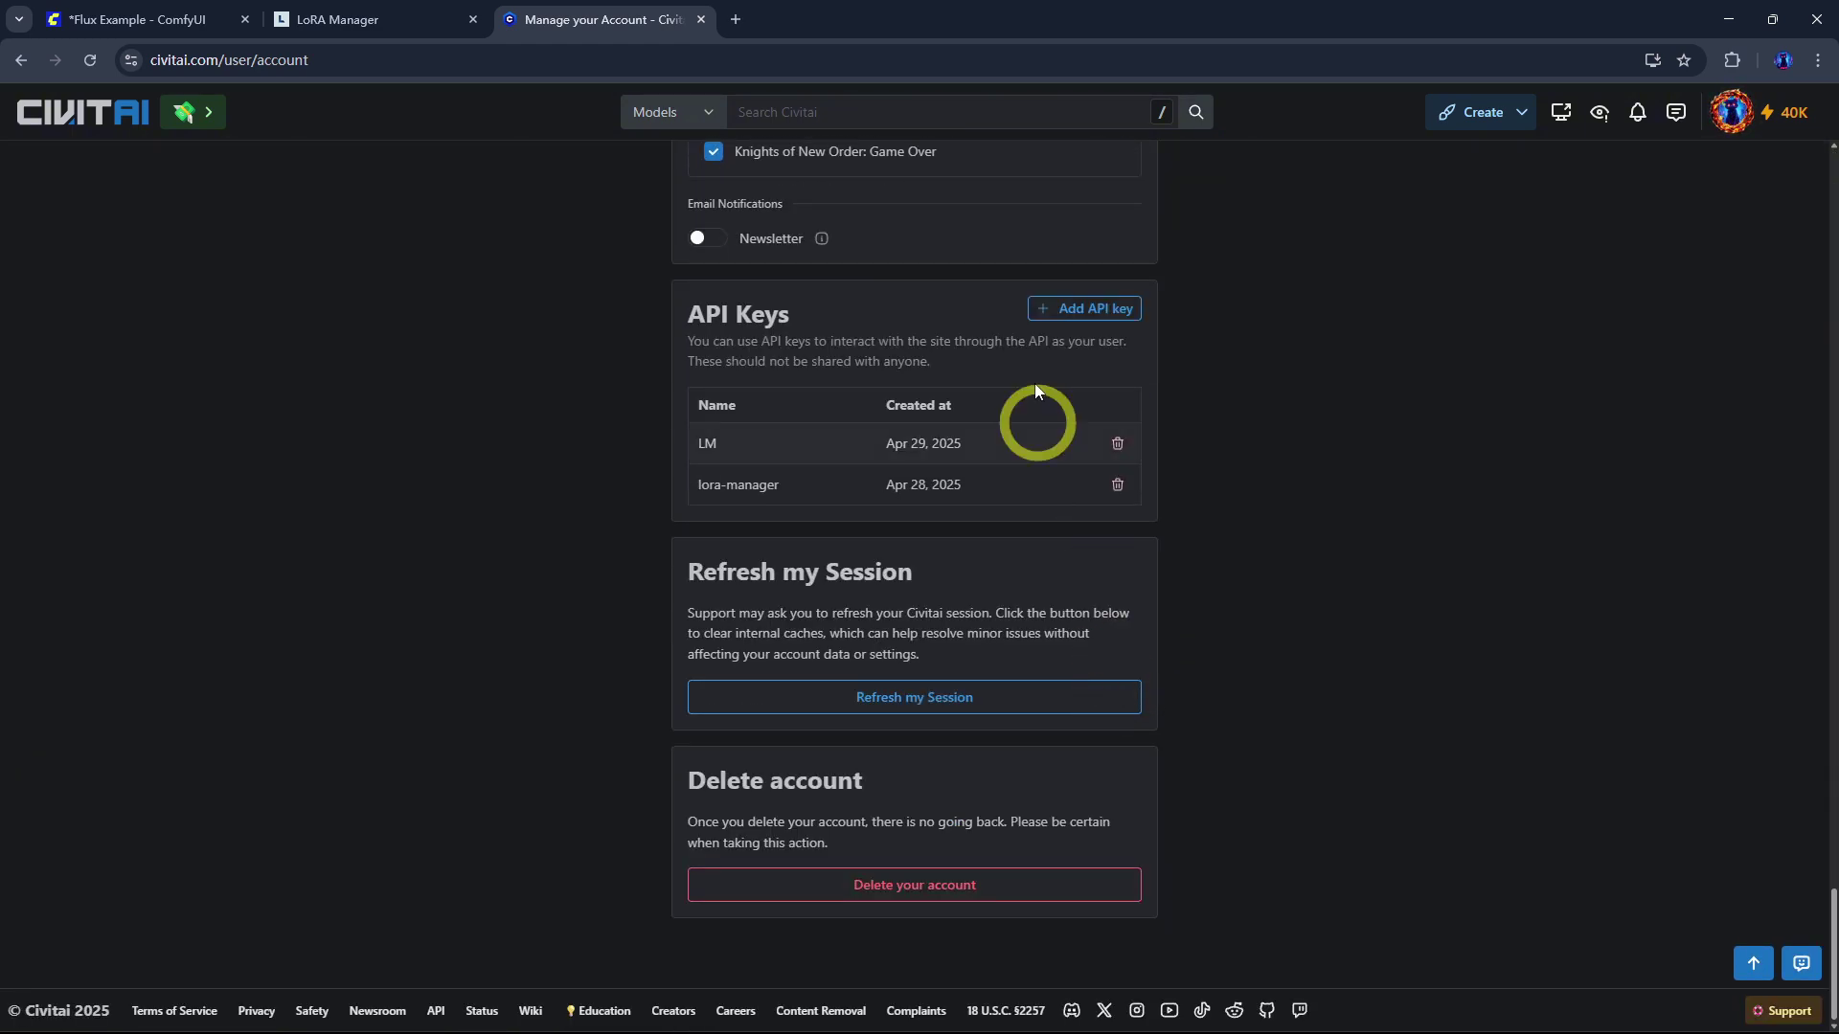
{"action": "left_click", "coordinate": [1099, 310]}
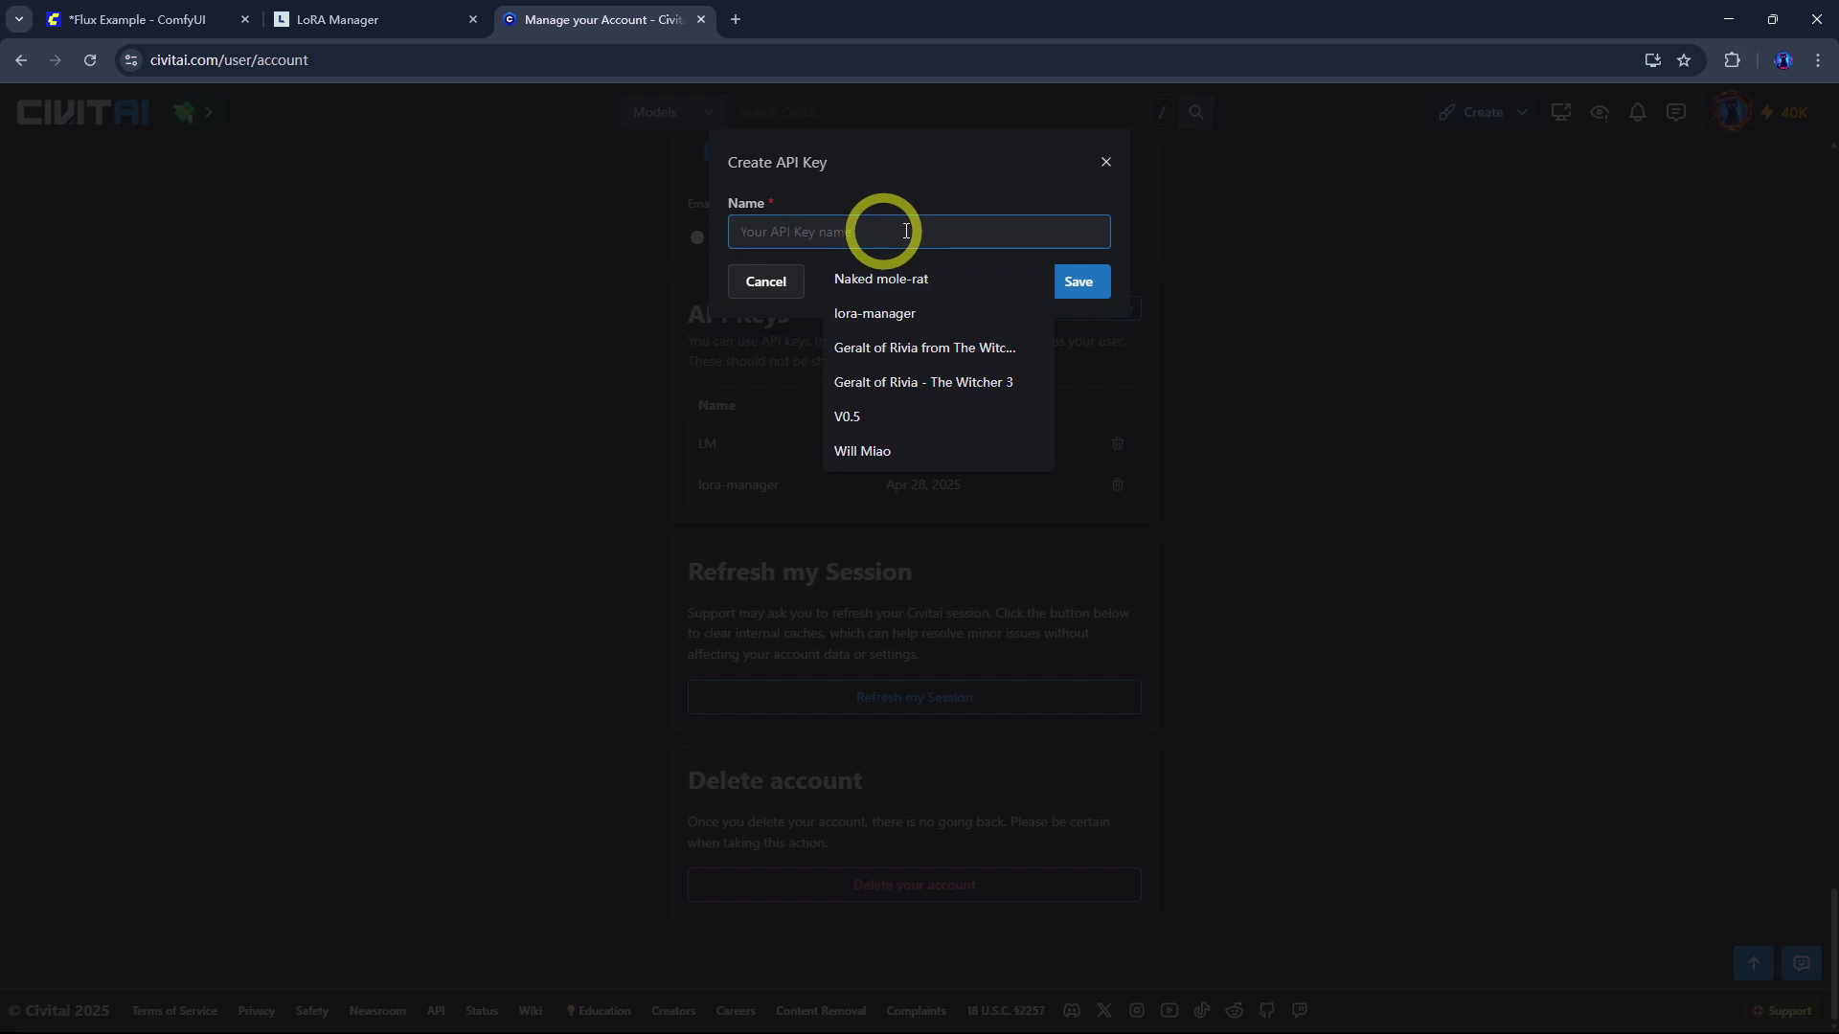
{"action": "left_click", "coordinate": [1107, 165]}
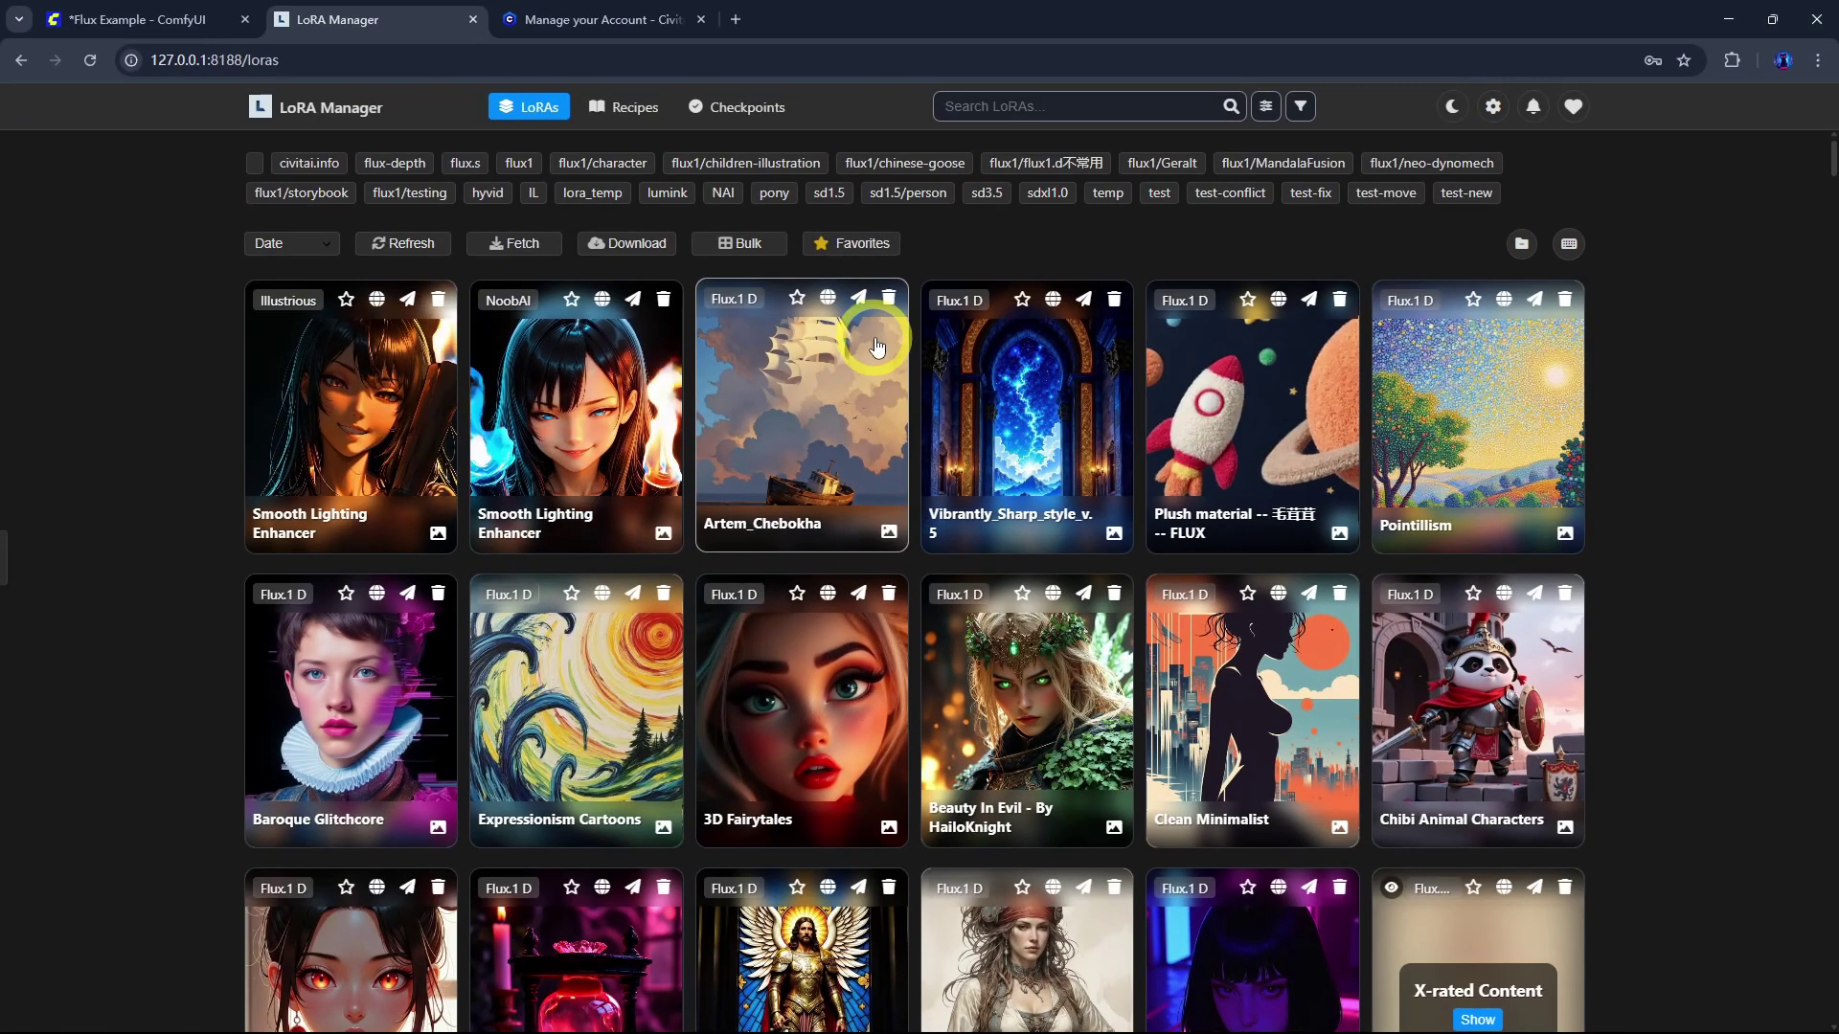
Step: Attempt deleting Artem_Chebokha twice, cancelling both times
{"action": "left_click", "coordinate": [888, 300]}
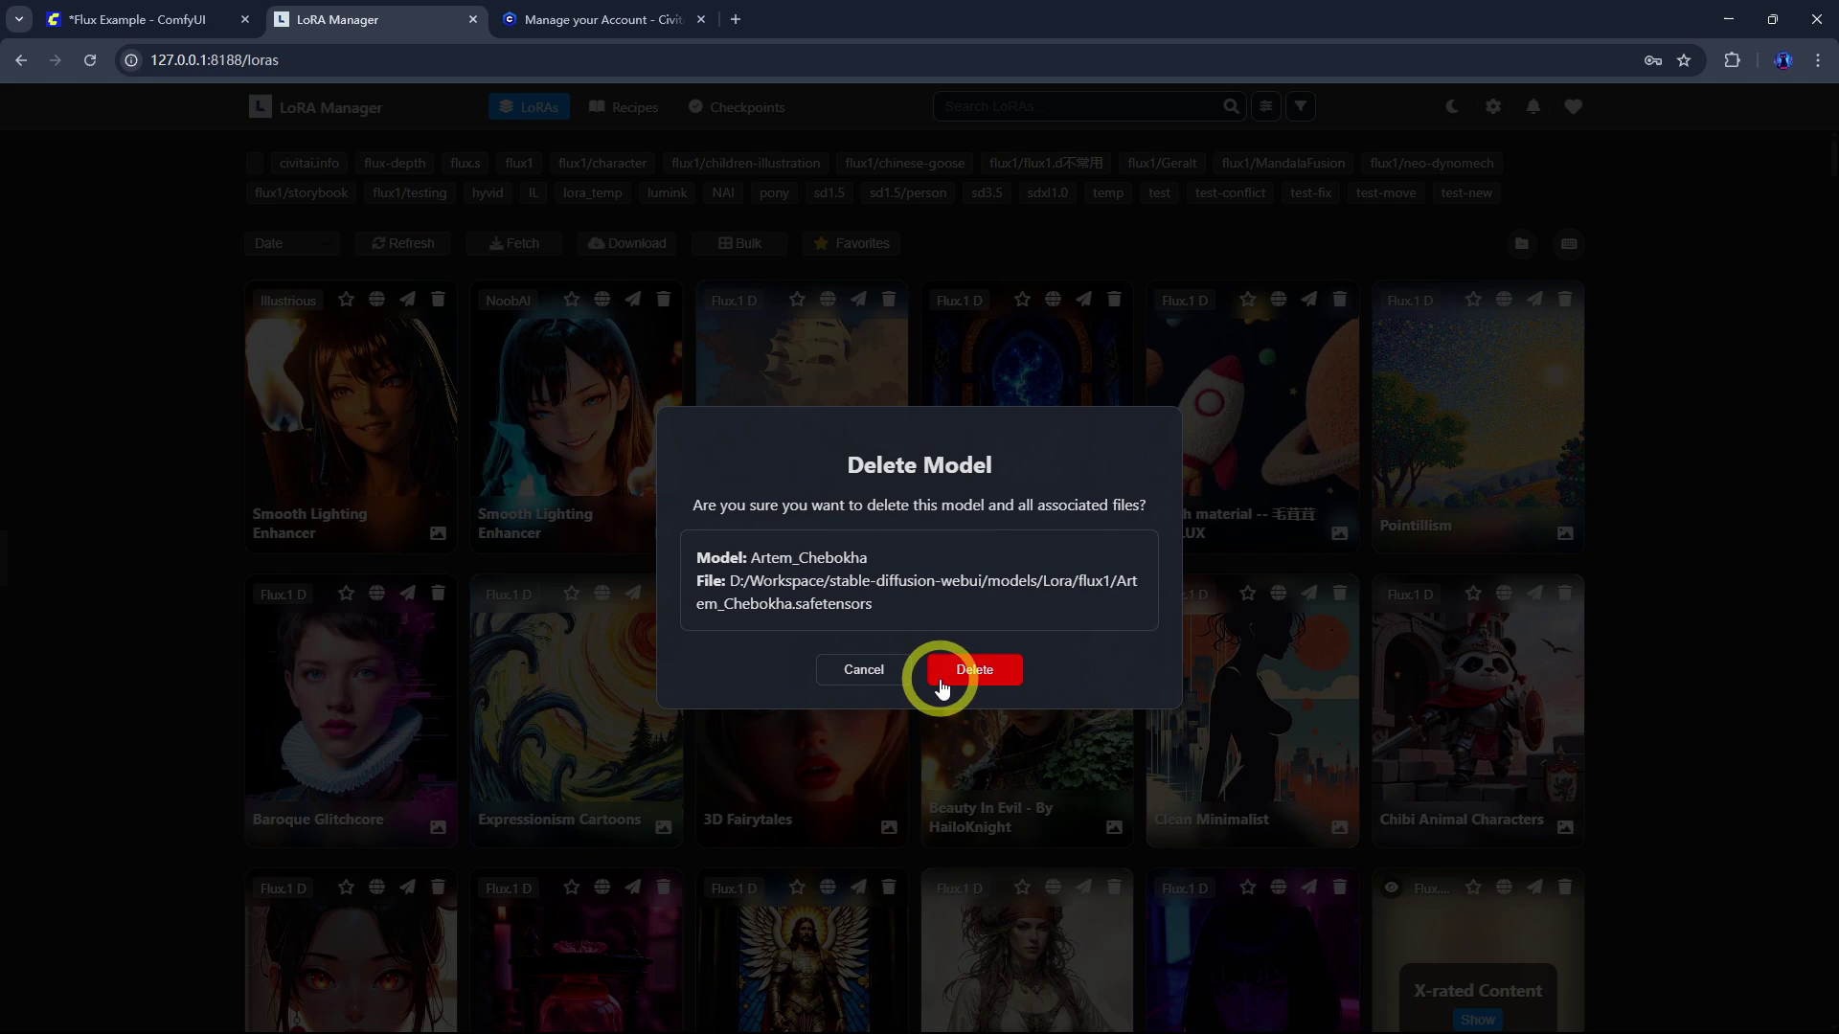
{"action": "left_click", "coordinate": [864, 670]}
{"action": "right_click", "coordinate": [867, 378]}
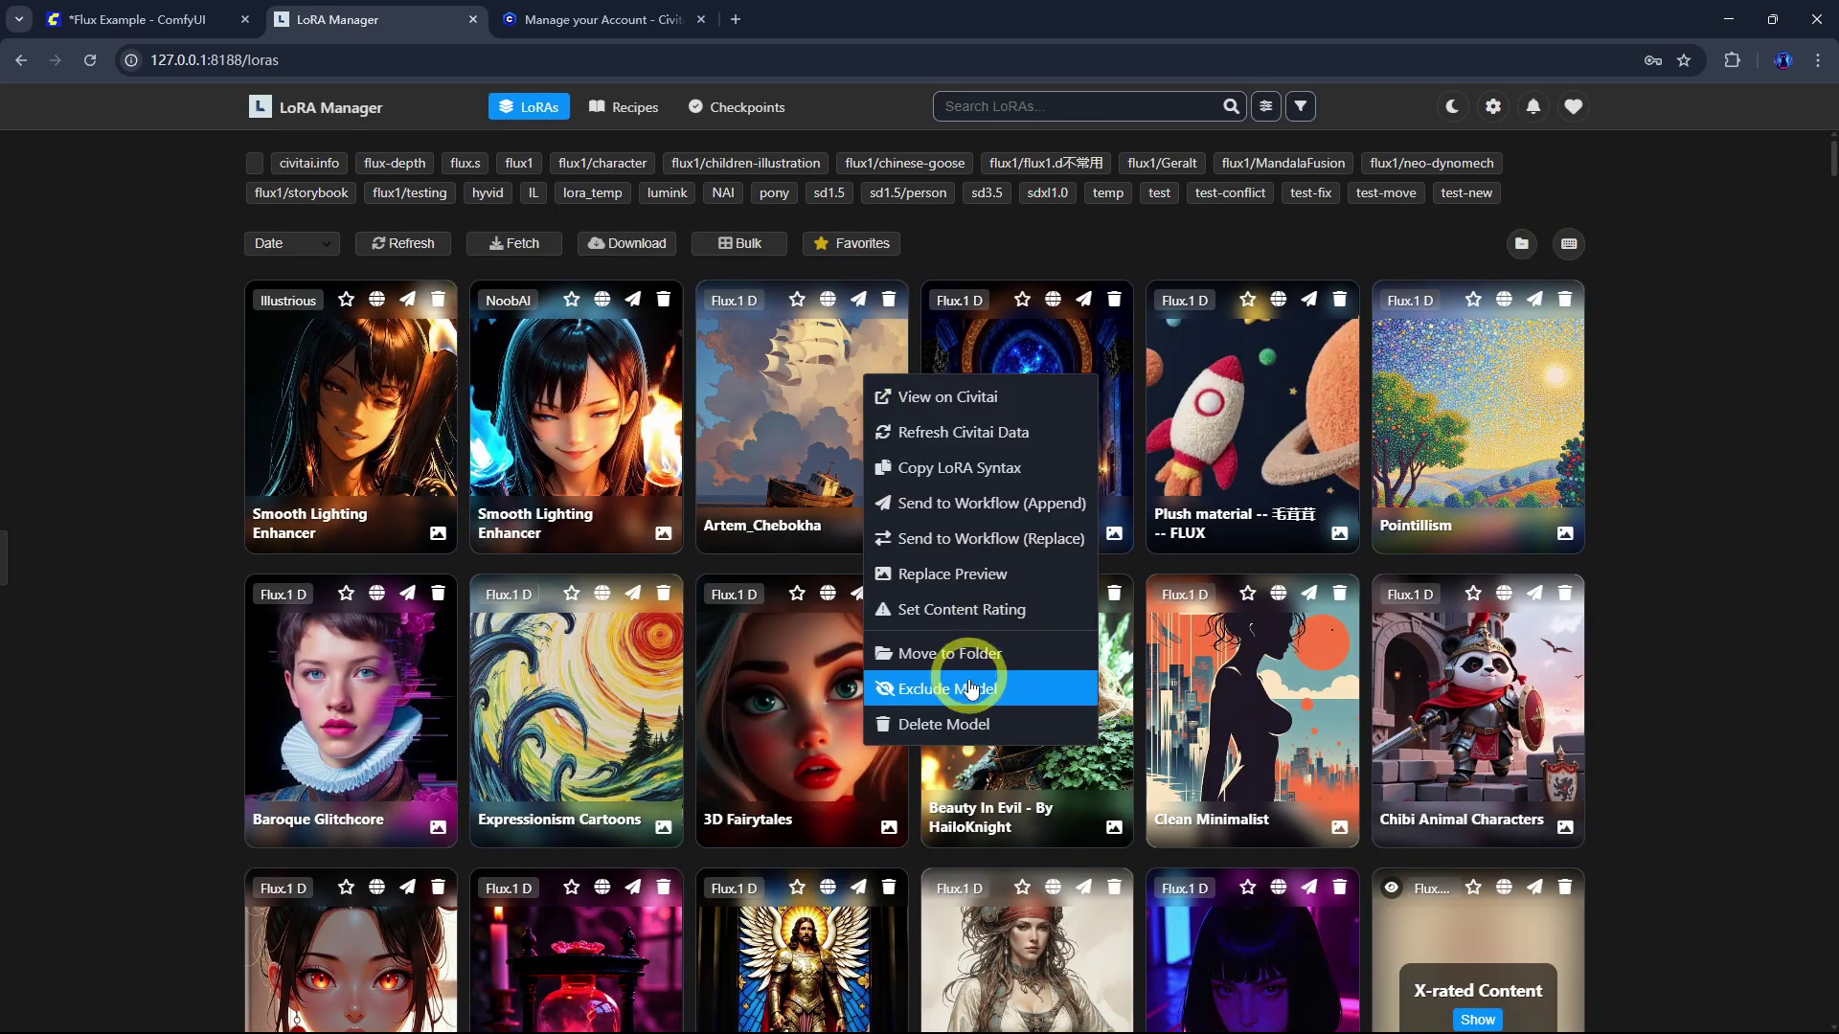
{"action": "left_click", "coordinate": [964, 725]}
{"action": "left_click", "coordinate": [867, 663]}
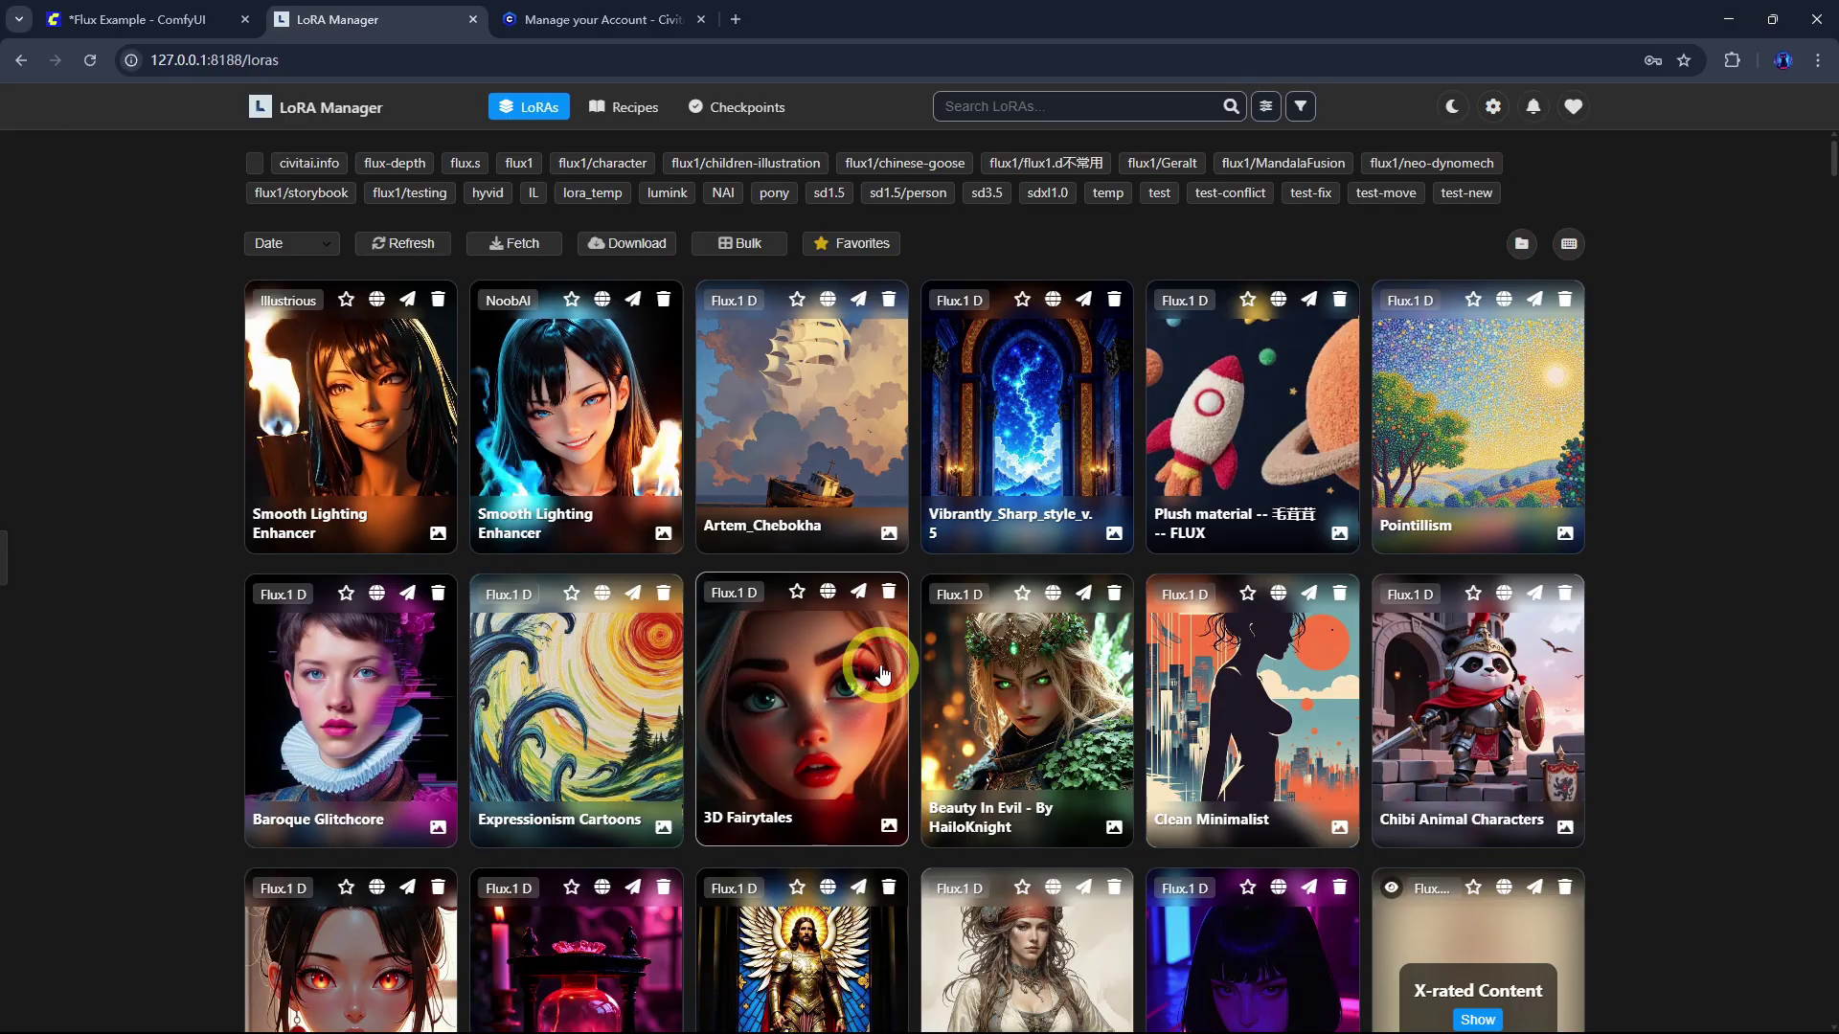
Step: Favourite Artem_Chebokha instead of excluding it, and toggle the Favorites filter on and off
{"action": "right_click", "coordinate": [843, 372]}
{"action": "left_click", "coordinate": [951, 675]}
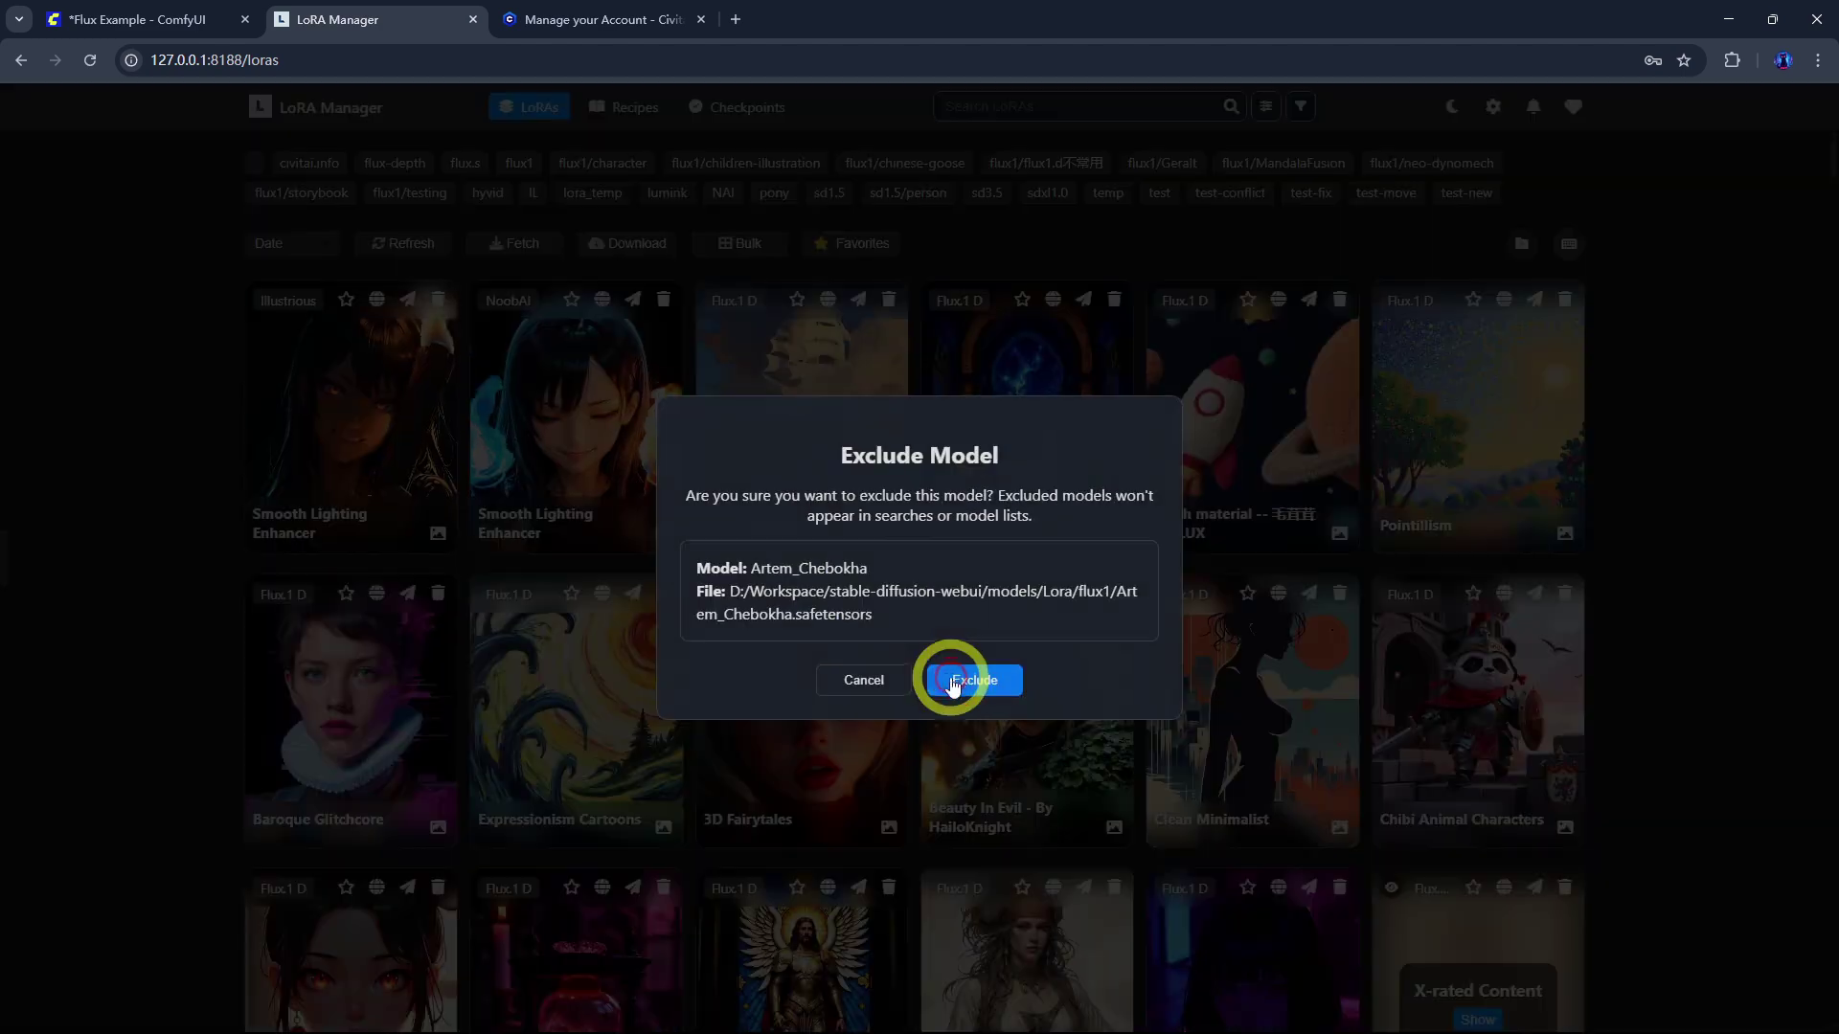
{"action": "left_click", "coordinate": [886, 682]}
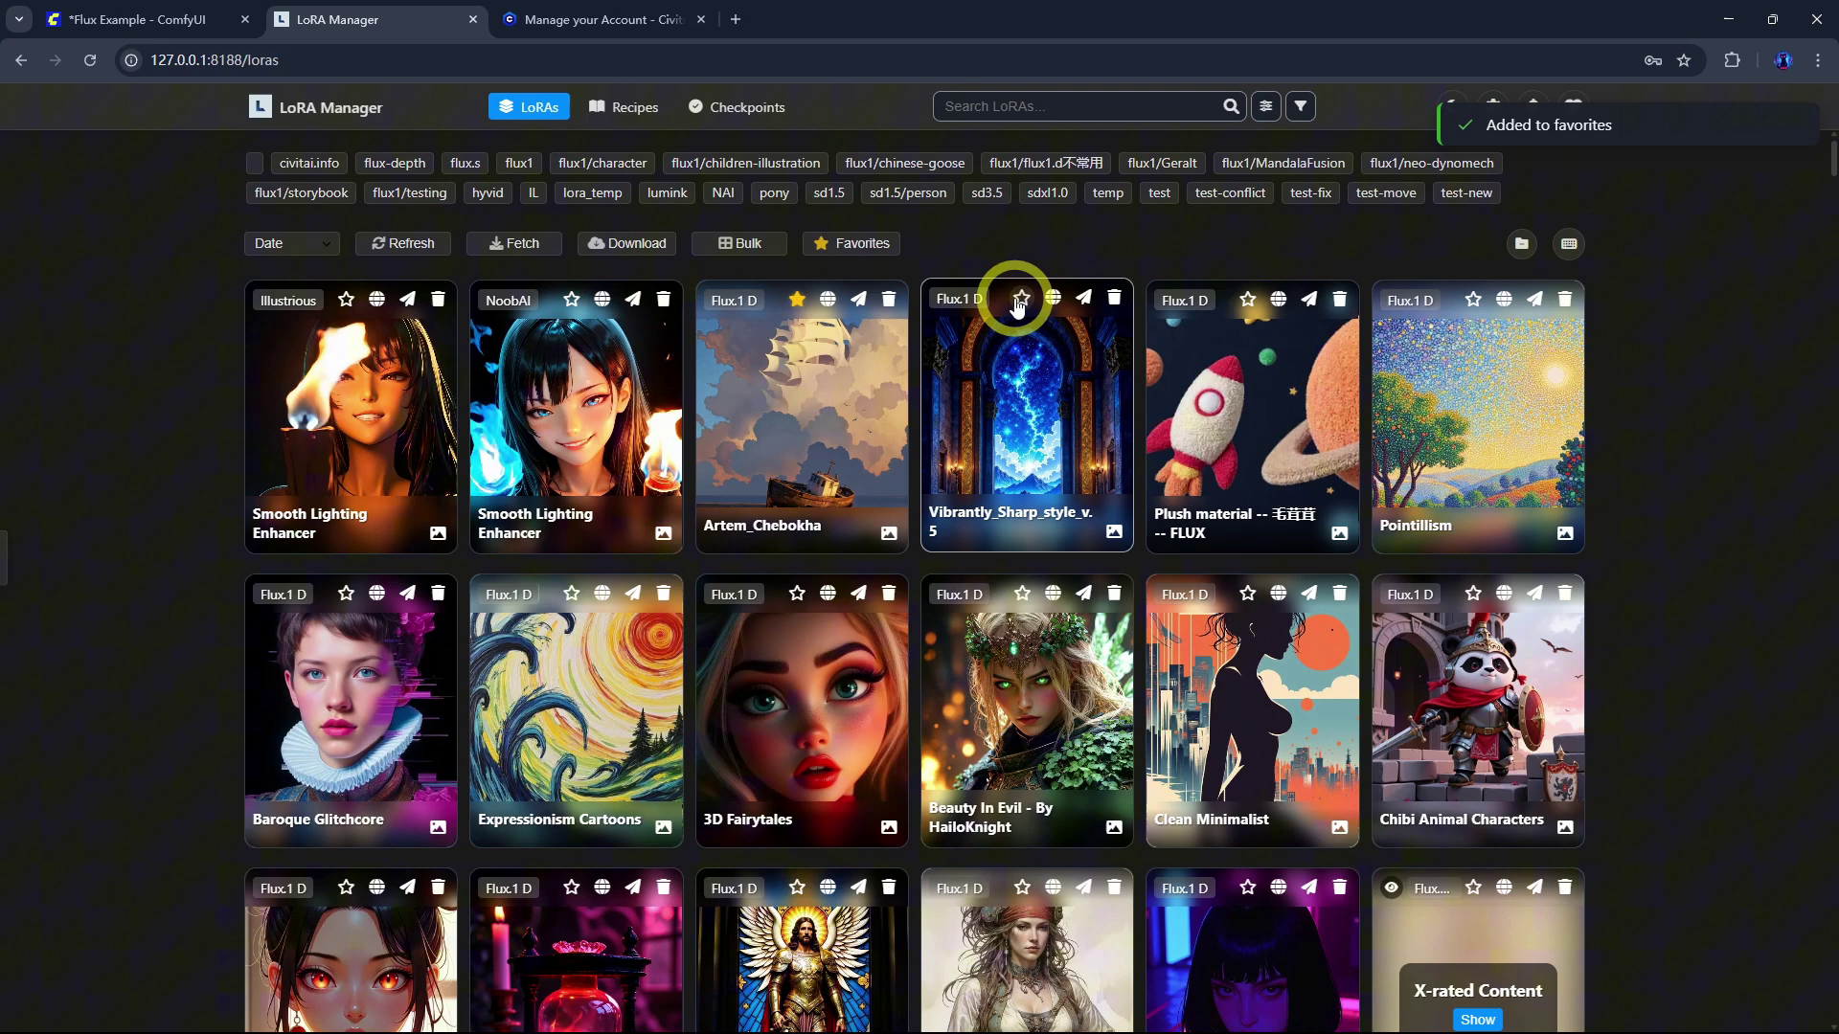
{"action": "left_click", "coordinate": [843, 242]}
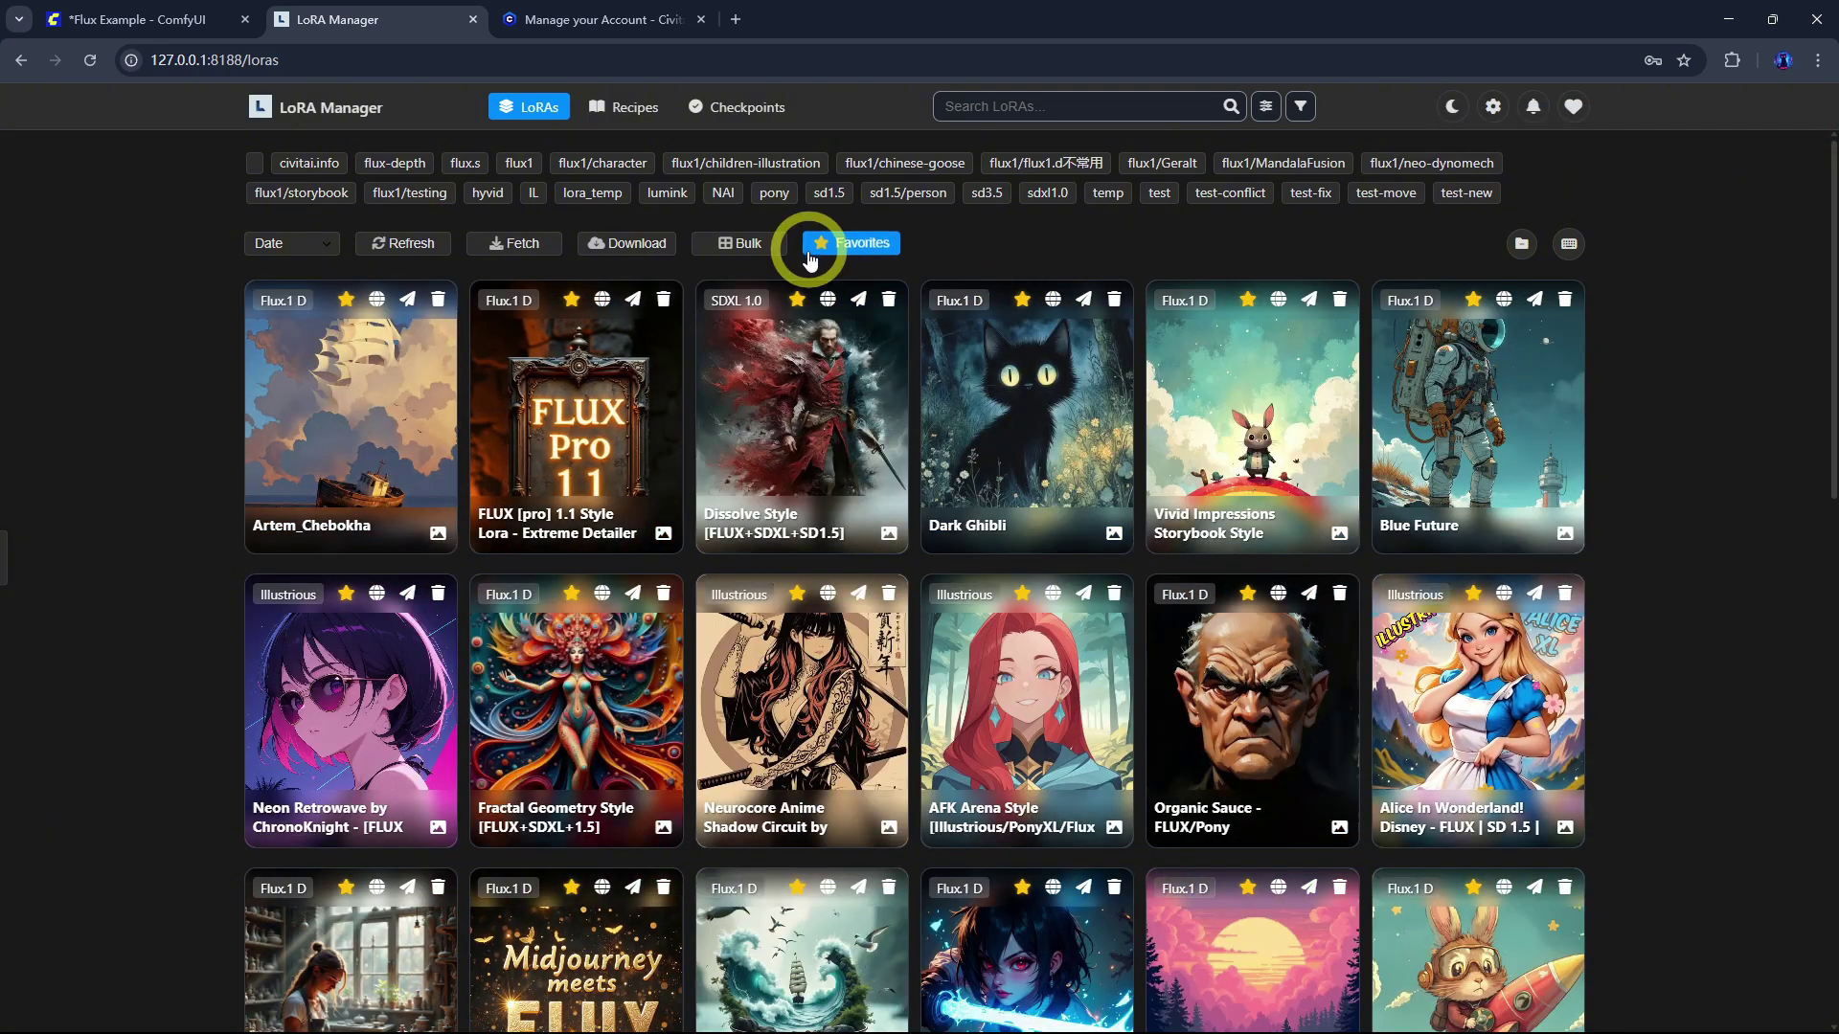
{"action": "left_click", "coordinate": [848, 242]}
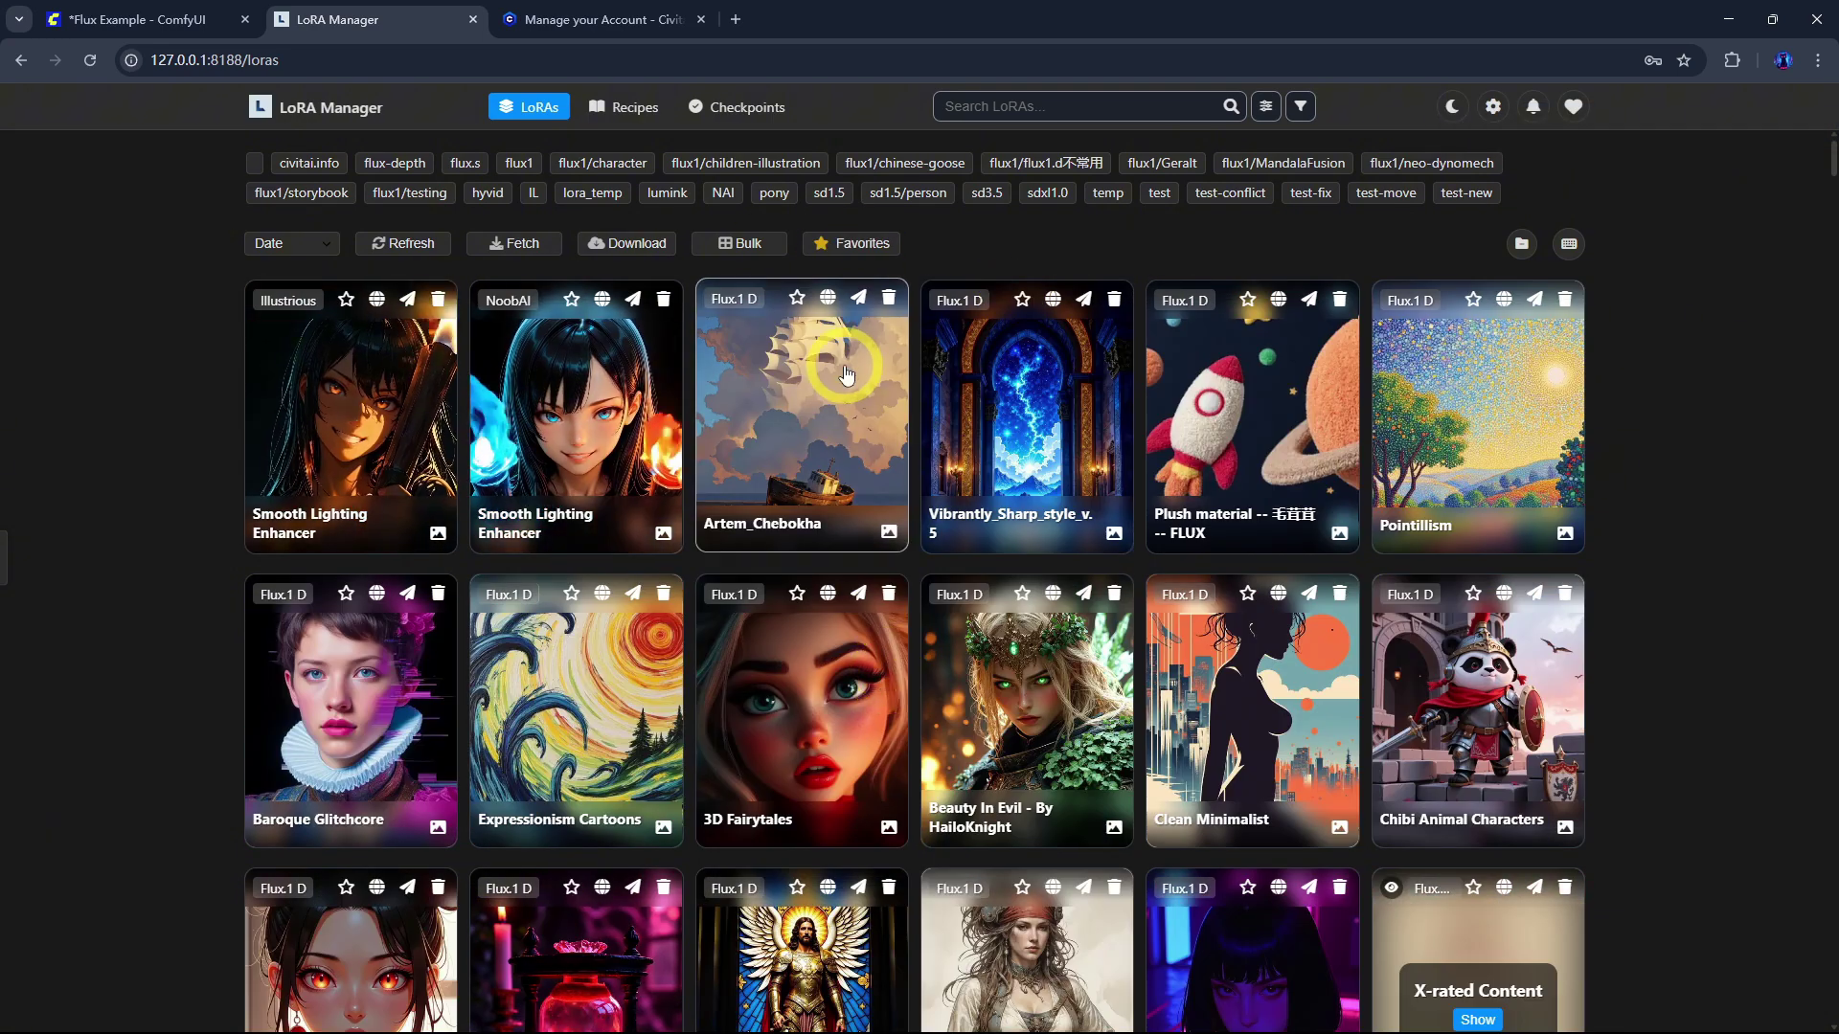
Step: Cancel moving Artem_Chebokha to a folder, and refresh Vibrantly_Sharp_style_v.5's Civitai data
{"action": "right_click", "coordinate": [874, 370]}
{"action": "left_click", "coordinate": [922, 640]}
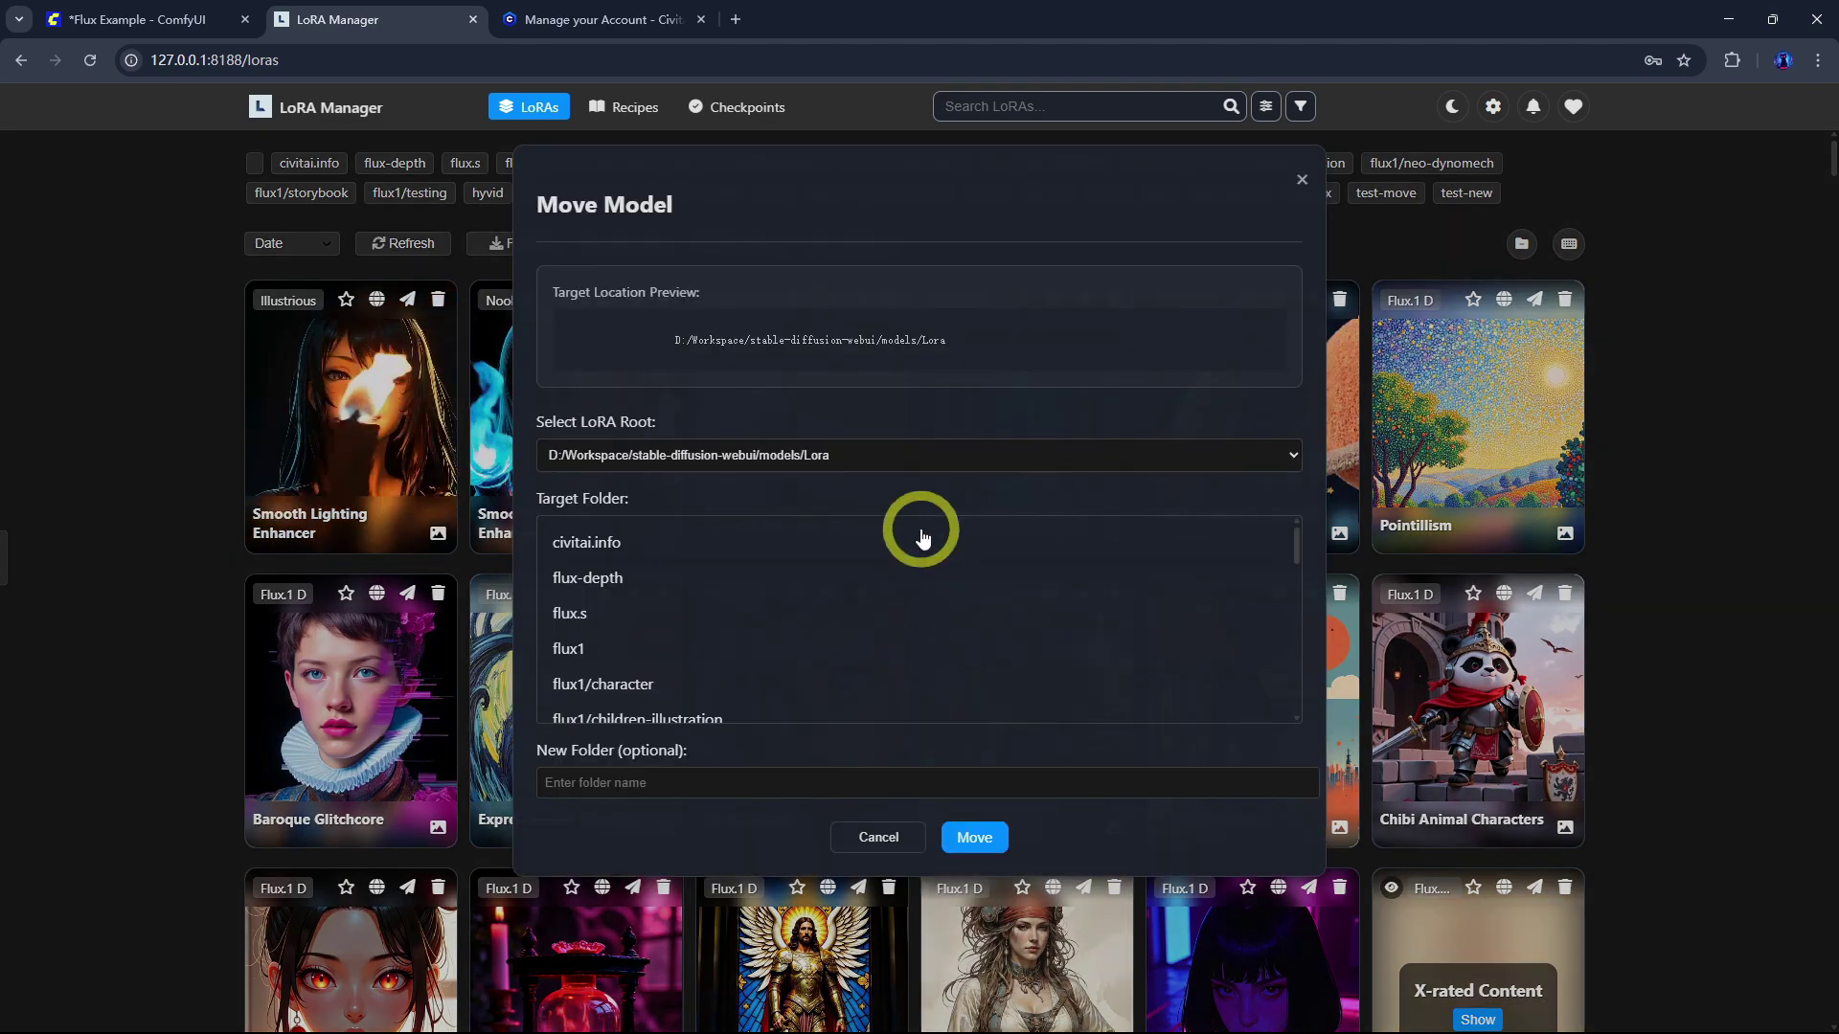
{"action": "scroll", "coordinate": [846, 623], "scroll_direction": "down", "scroll_amount": 2}
{"action": "scroll", "coordinate": [641, 653], "scroll_direction": "down", "scroll_amount": 2}
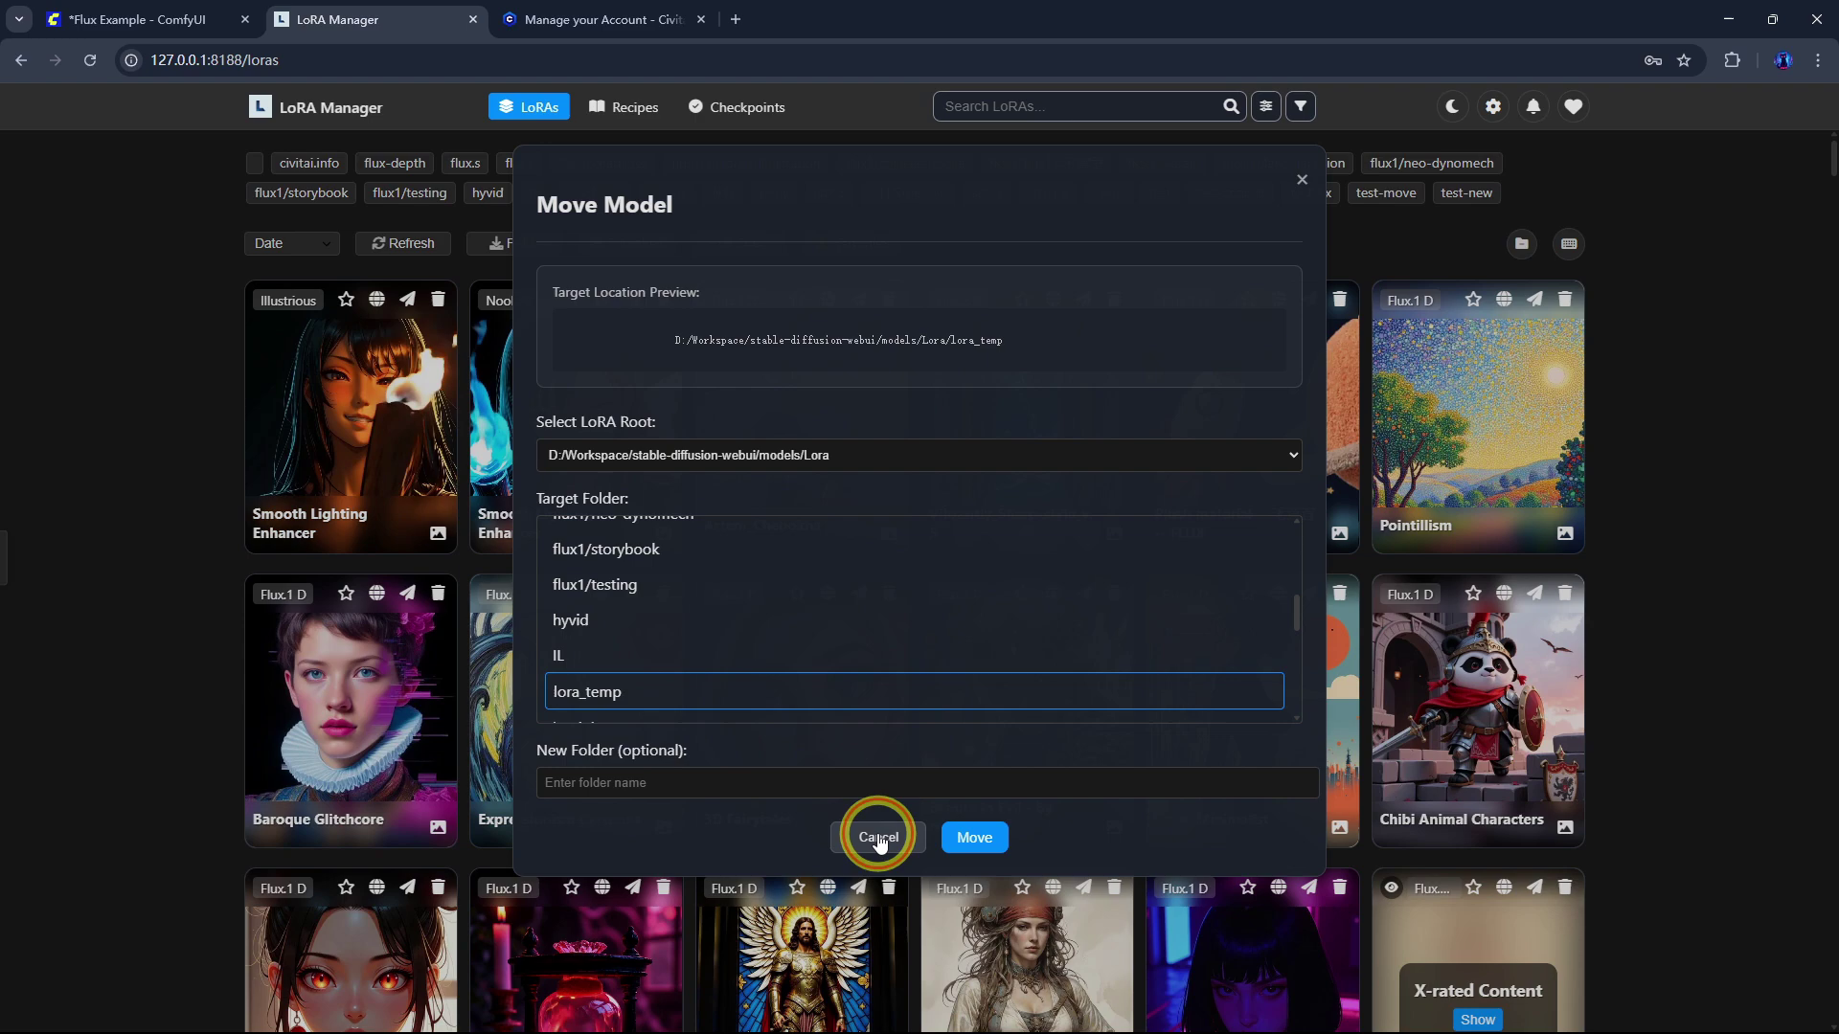
{"action": "left_click", "coordinate": [878, 839]}
{"action": "right_click", "coordinate": [974, 388]}
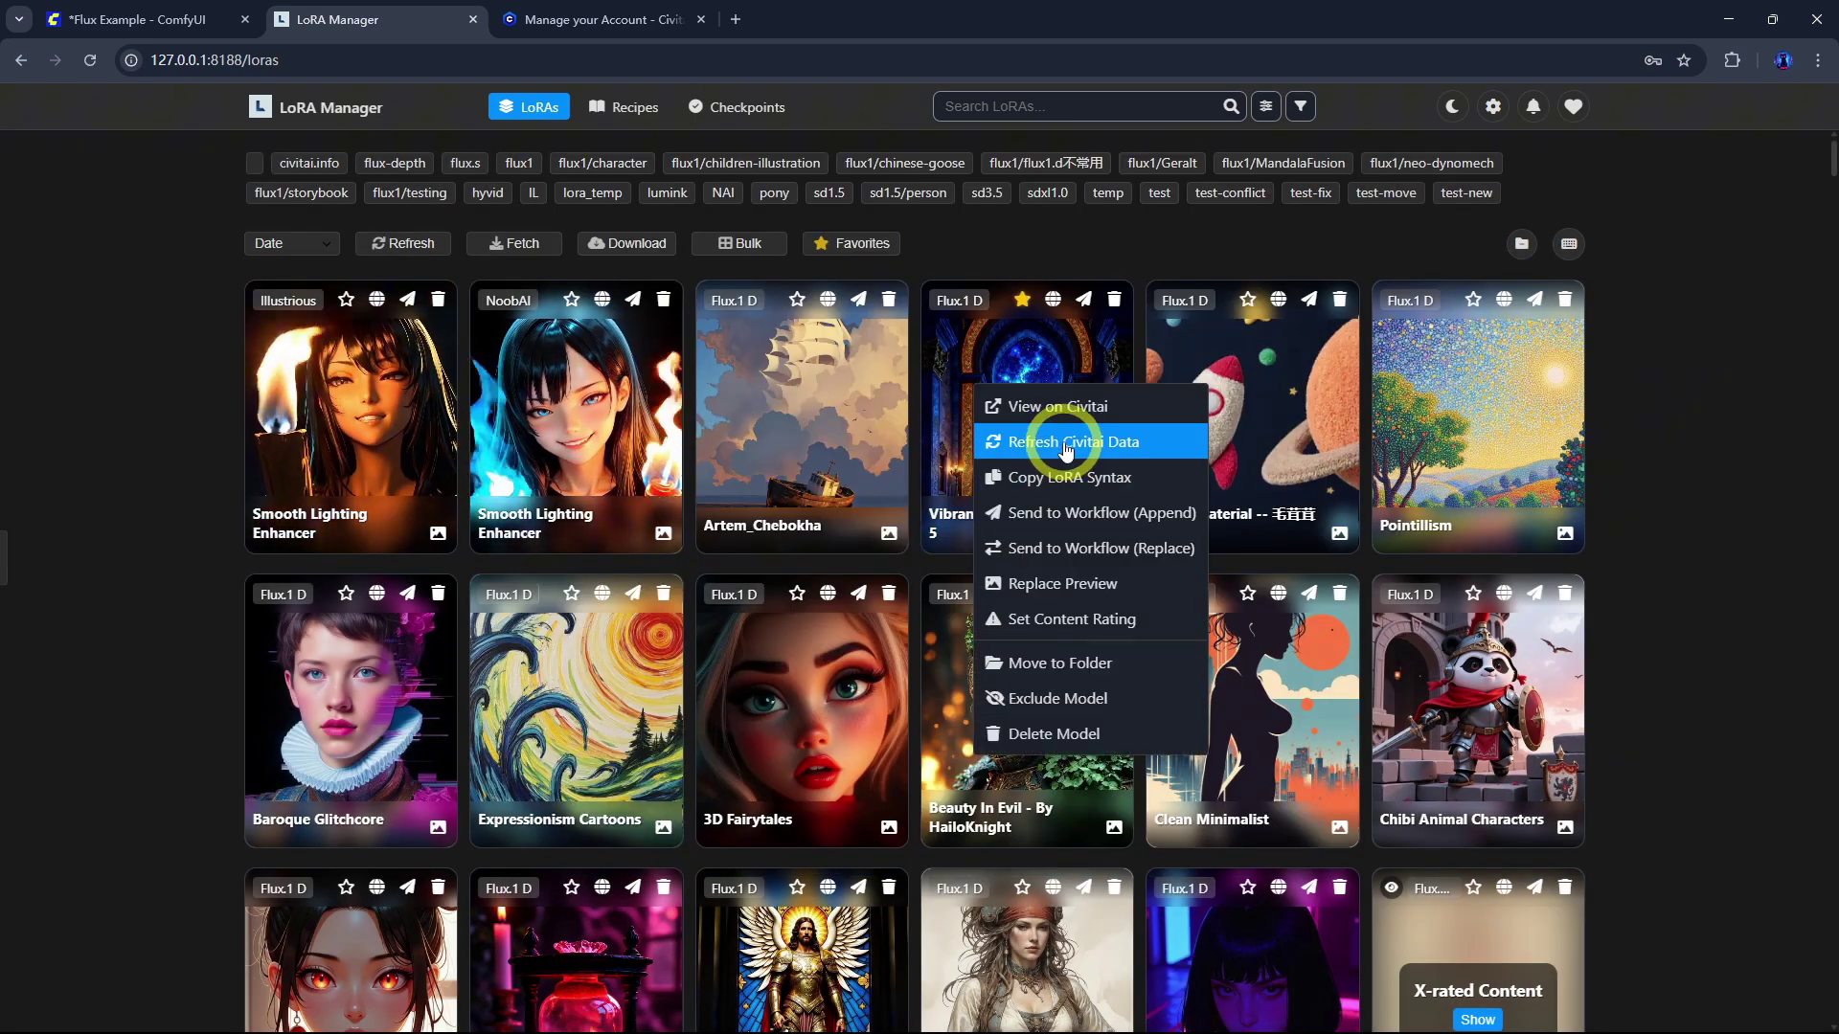
{"action": "left_click", "coordinate": [1066, 446]}
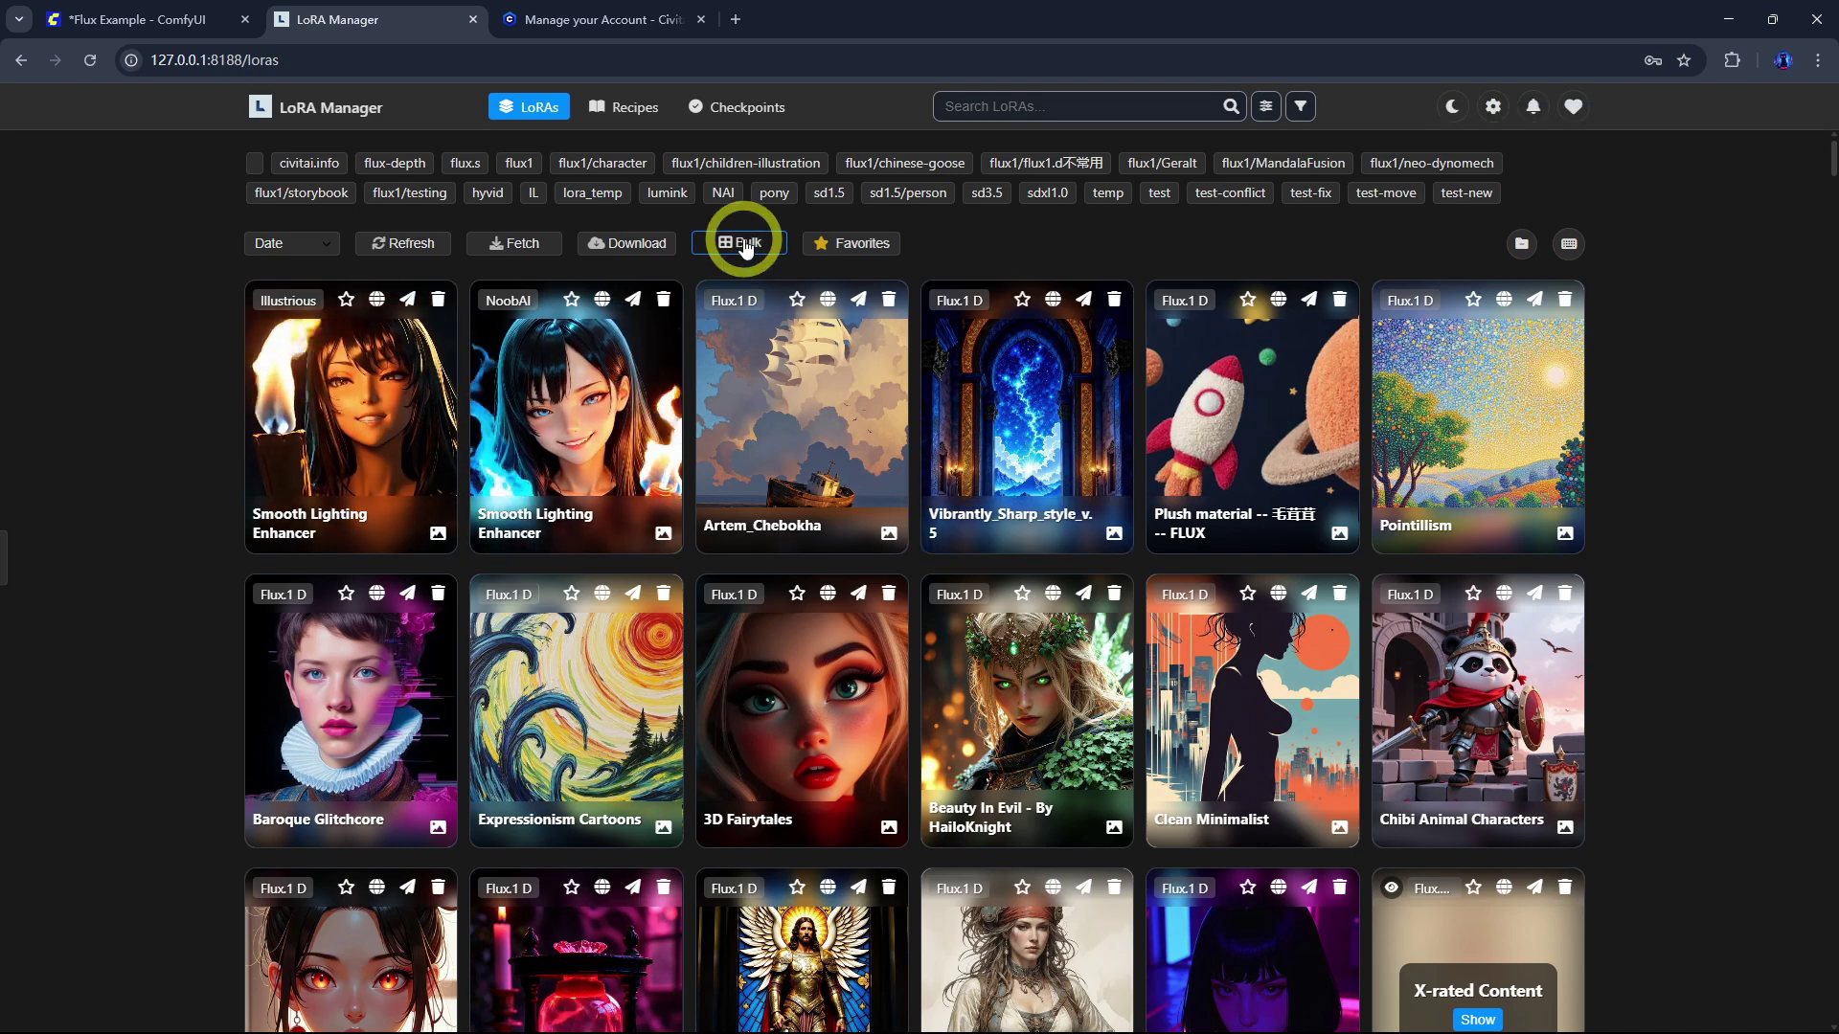
Step: Bulk-select Vibrantly_Sharp, Plush material and Artem_Chebokha, cancel Move All, and clear the selection
{"action": "left_click", "coordinate": [746, 244]}
{"action": "left_click", "coordinate": [1026, 402]}
{"action": "left_click", "coordinate": [1250, 402]}
{"action": "left_click", "coordinate": [808, 402]}
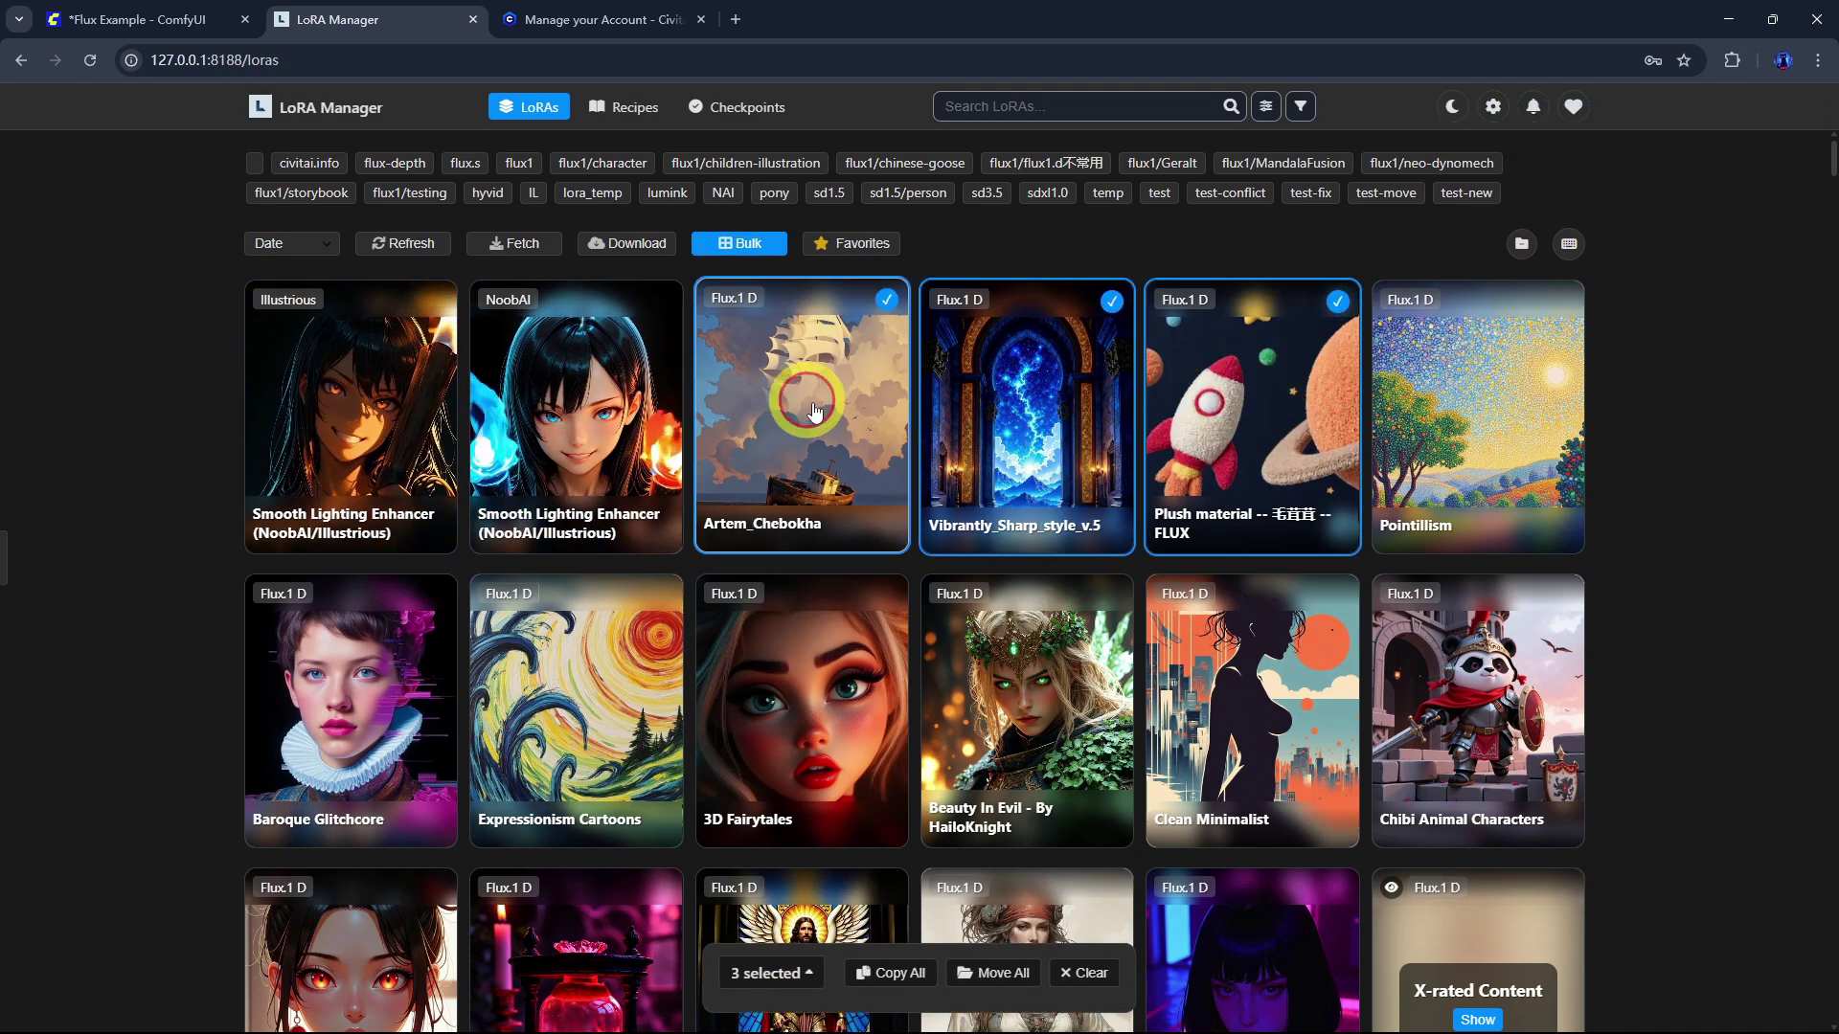
{"action": "left_click", "coordinate": [993, 973]}
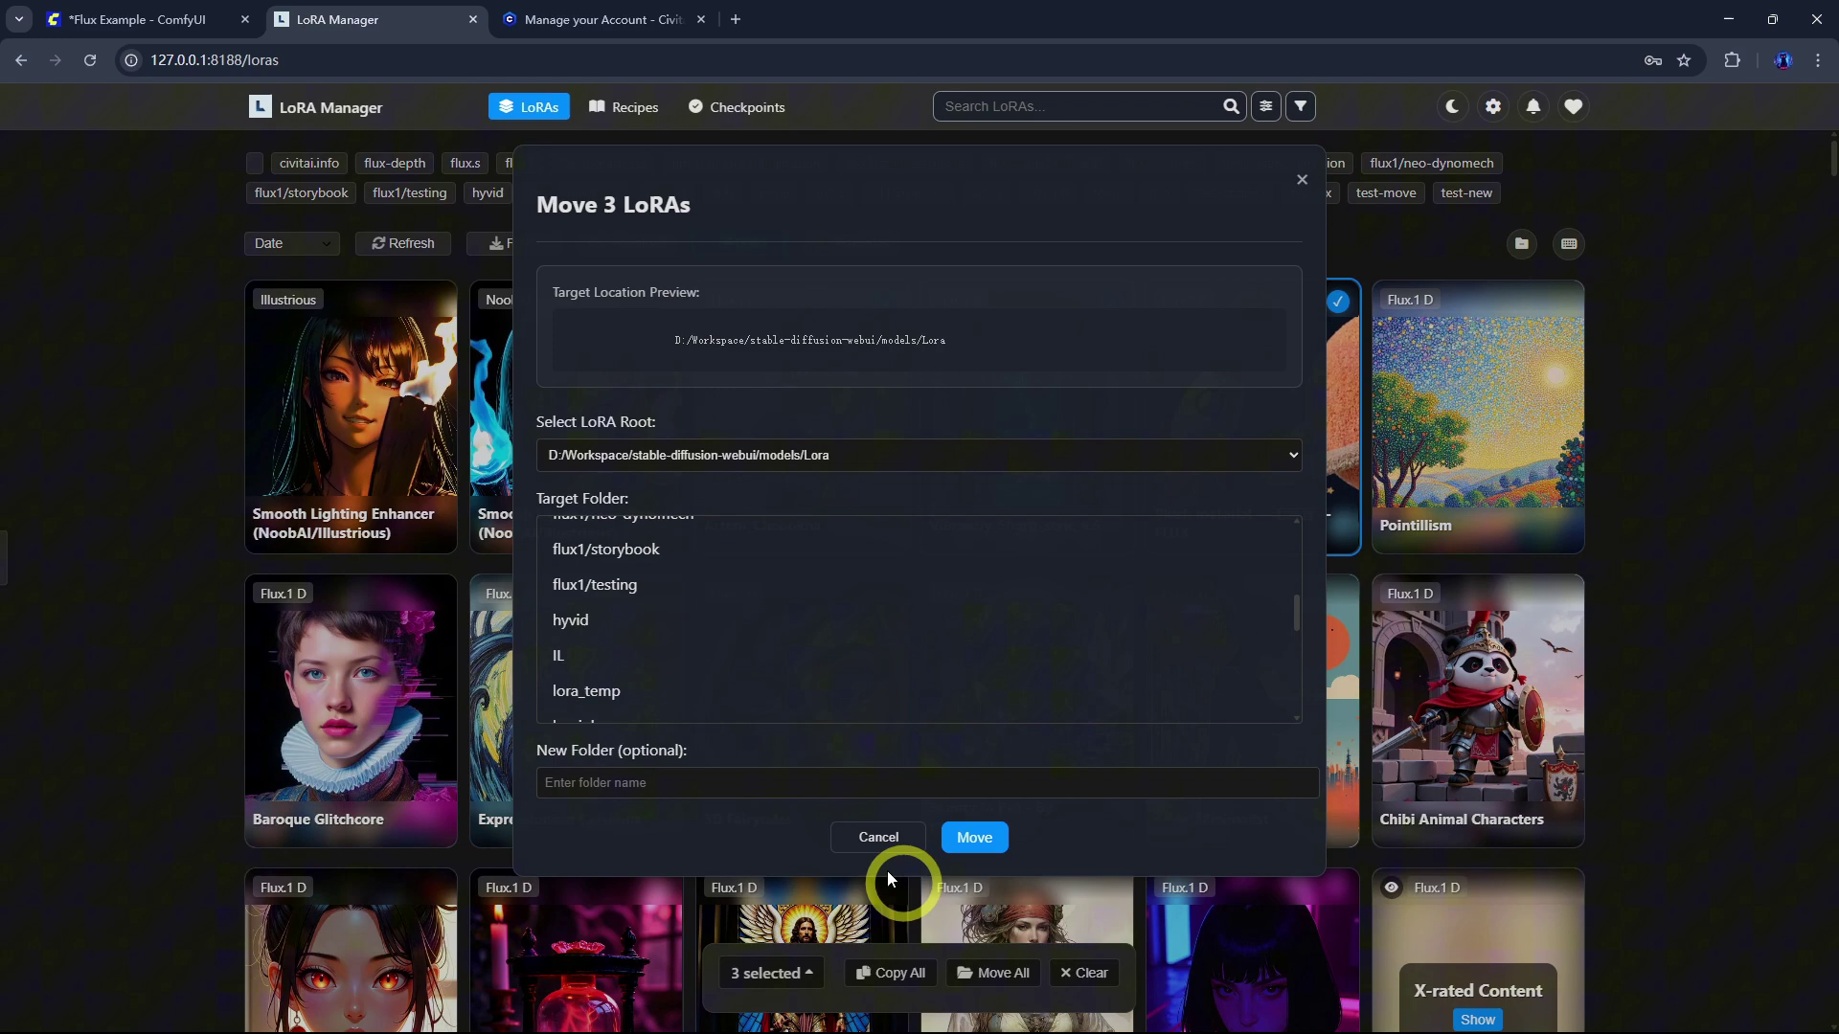
{"action": "left_click", "coordinate": [876, 836]}
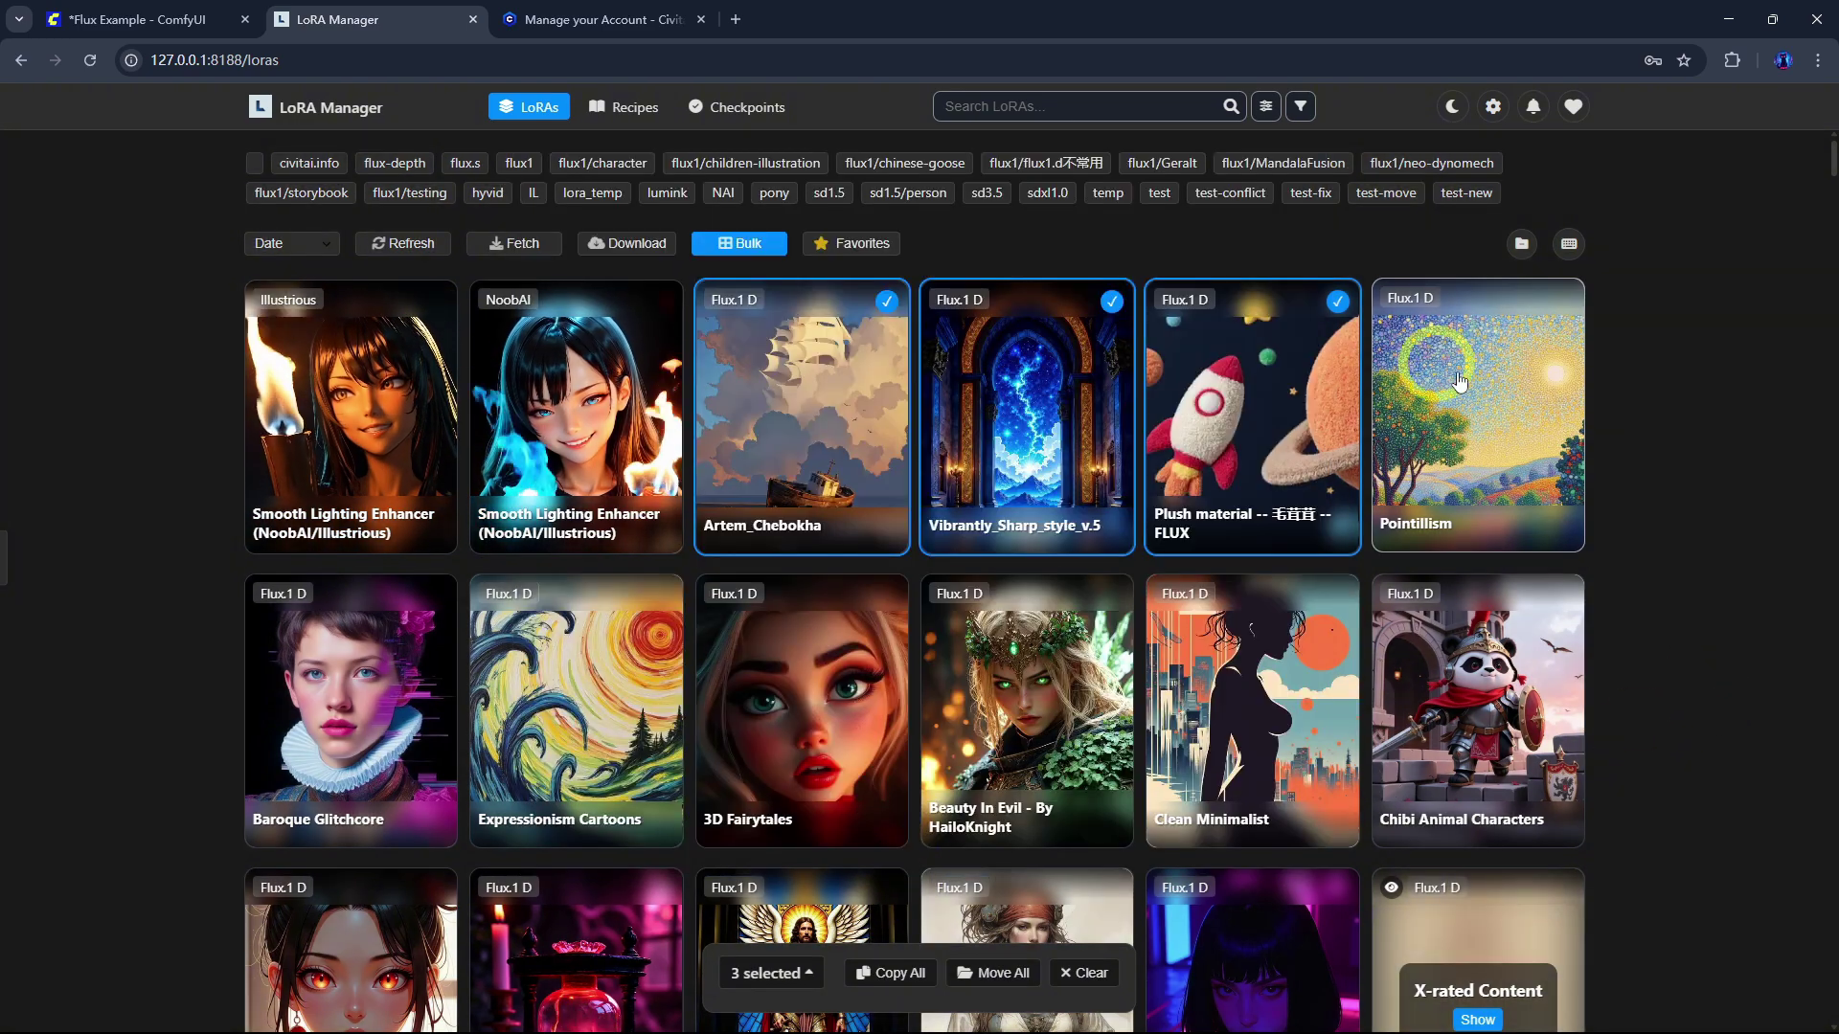
{"action": "left_click", "coordinate": [739, 244]}
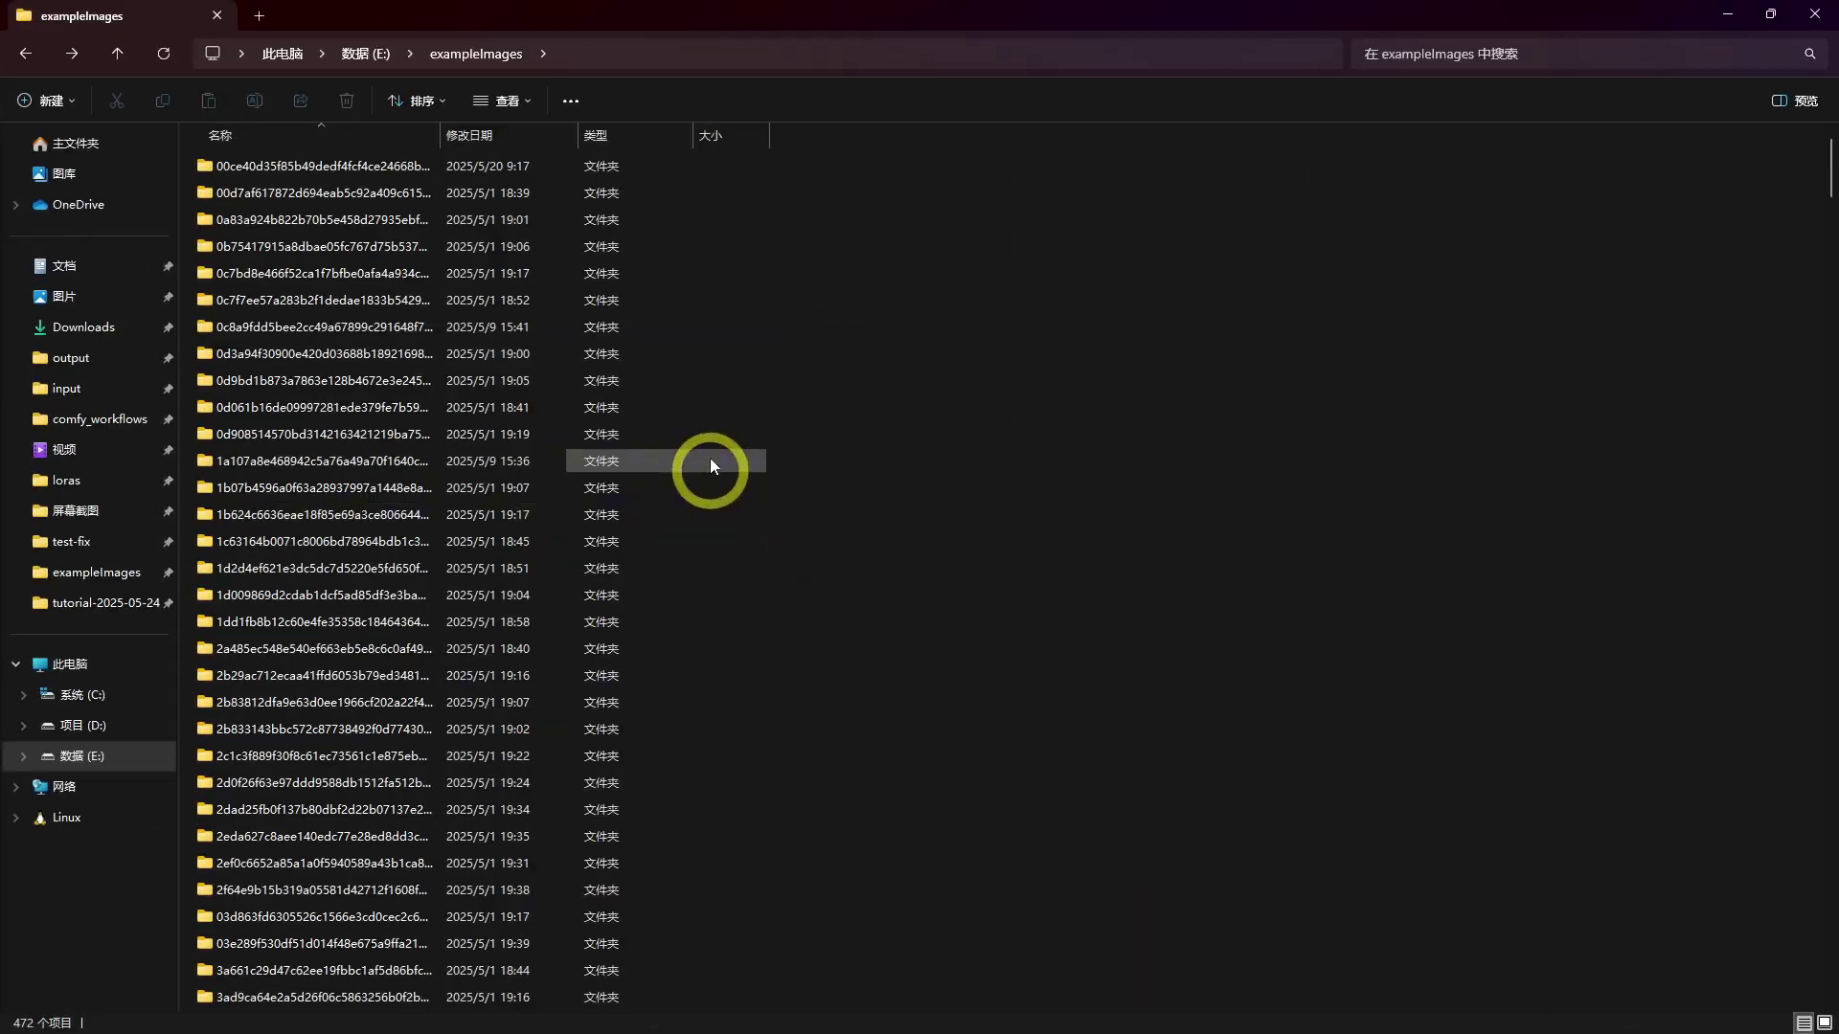
Step: Browse several hash-named exampleImages subfolders, ending in one with eight webp images
{"action": "double_click", "coordinate": [371, 353]}
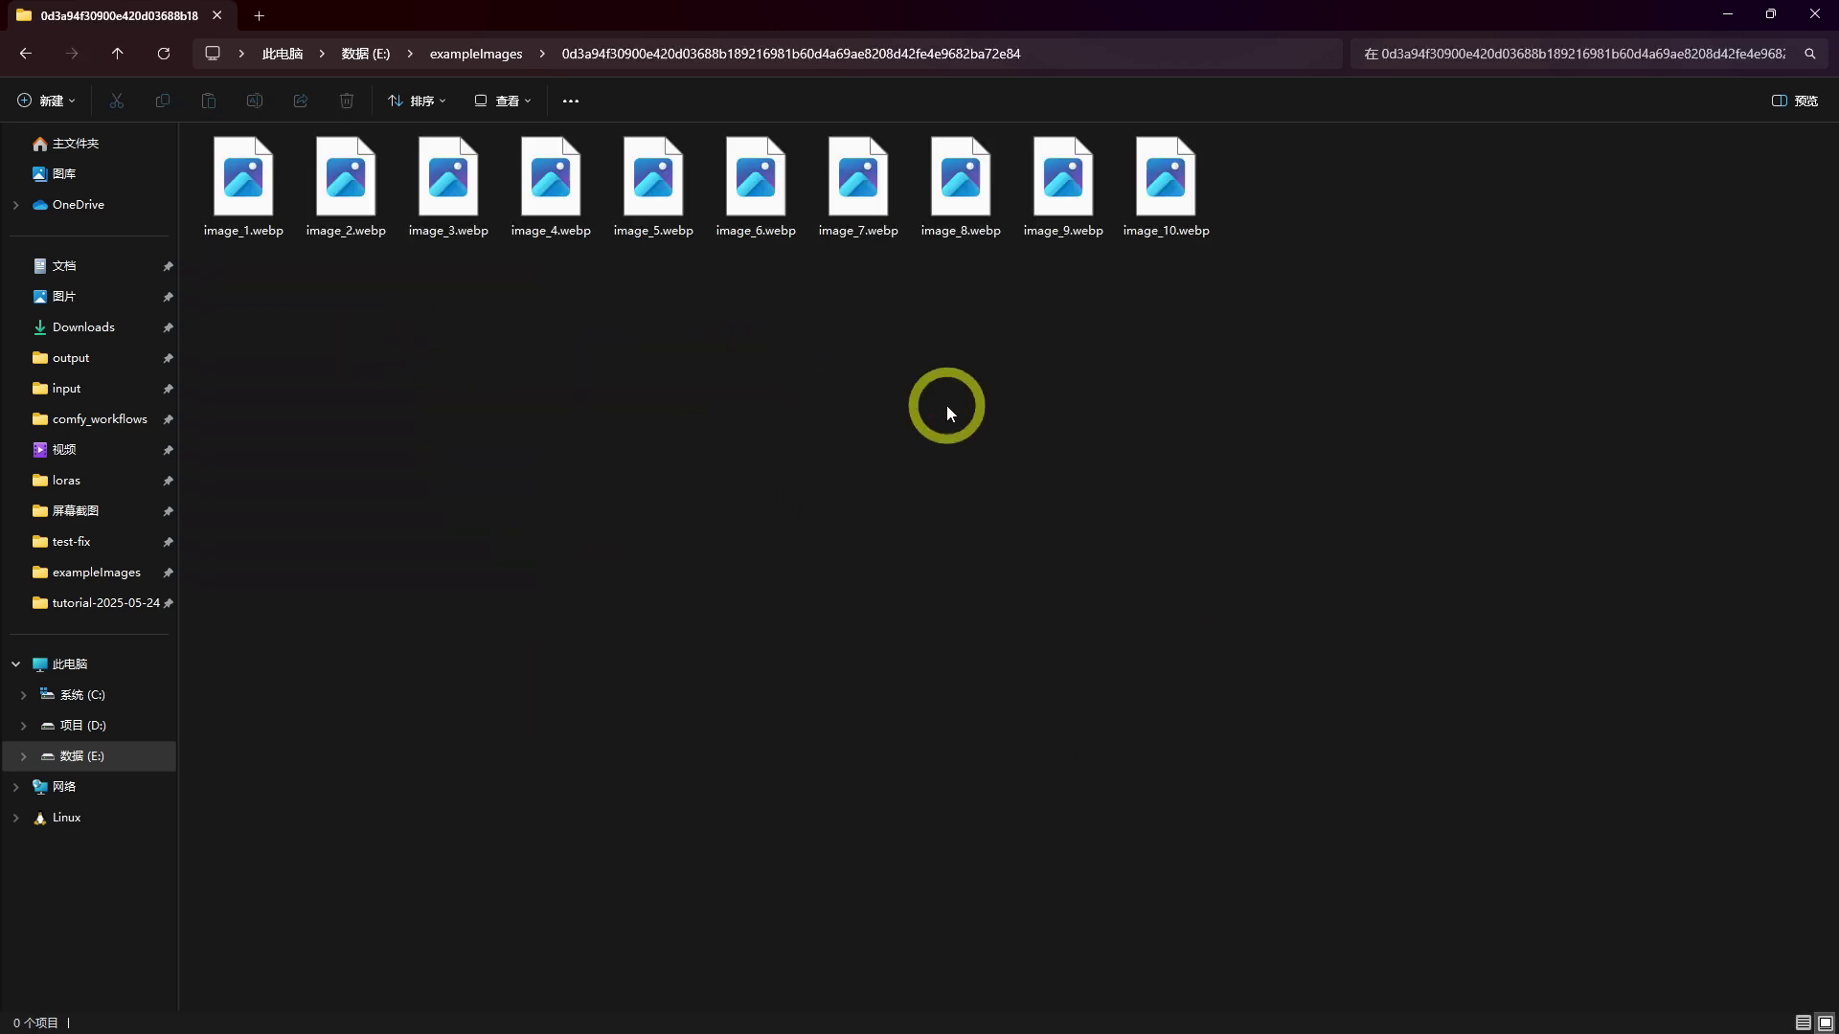
{"action": "scroll", "coordinate": [793, 418], "scroll_direction": "up", "scroll_amount": 1, "text": "ctrl"}
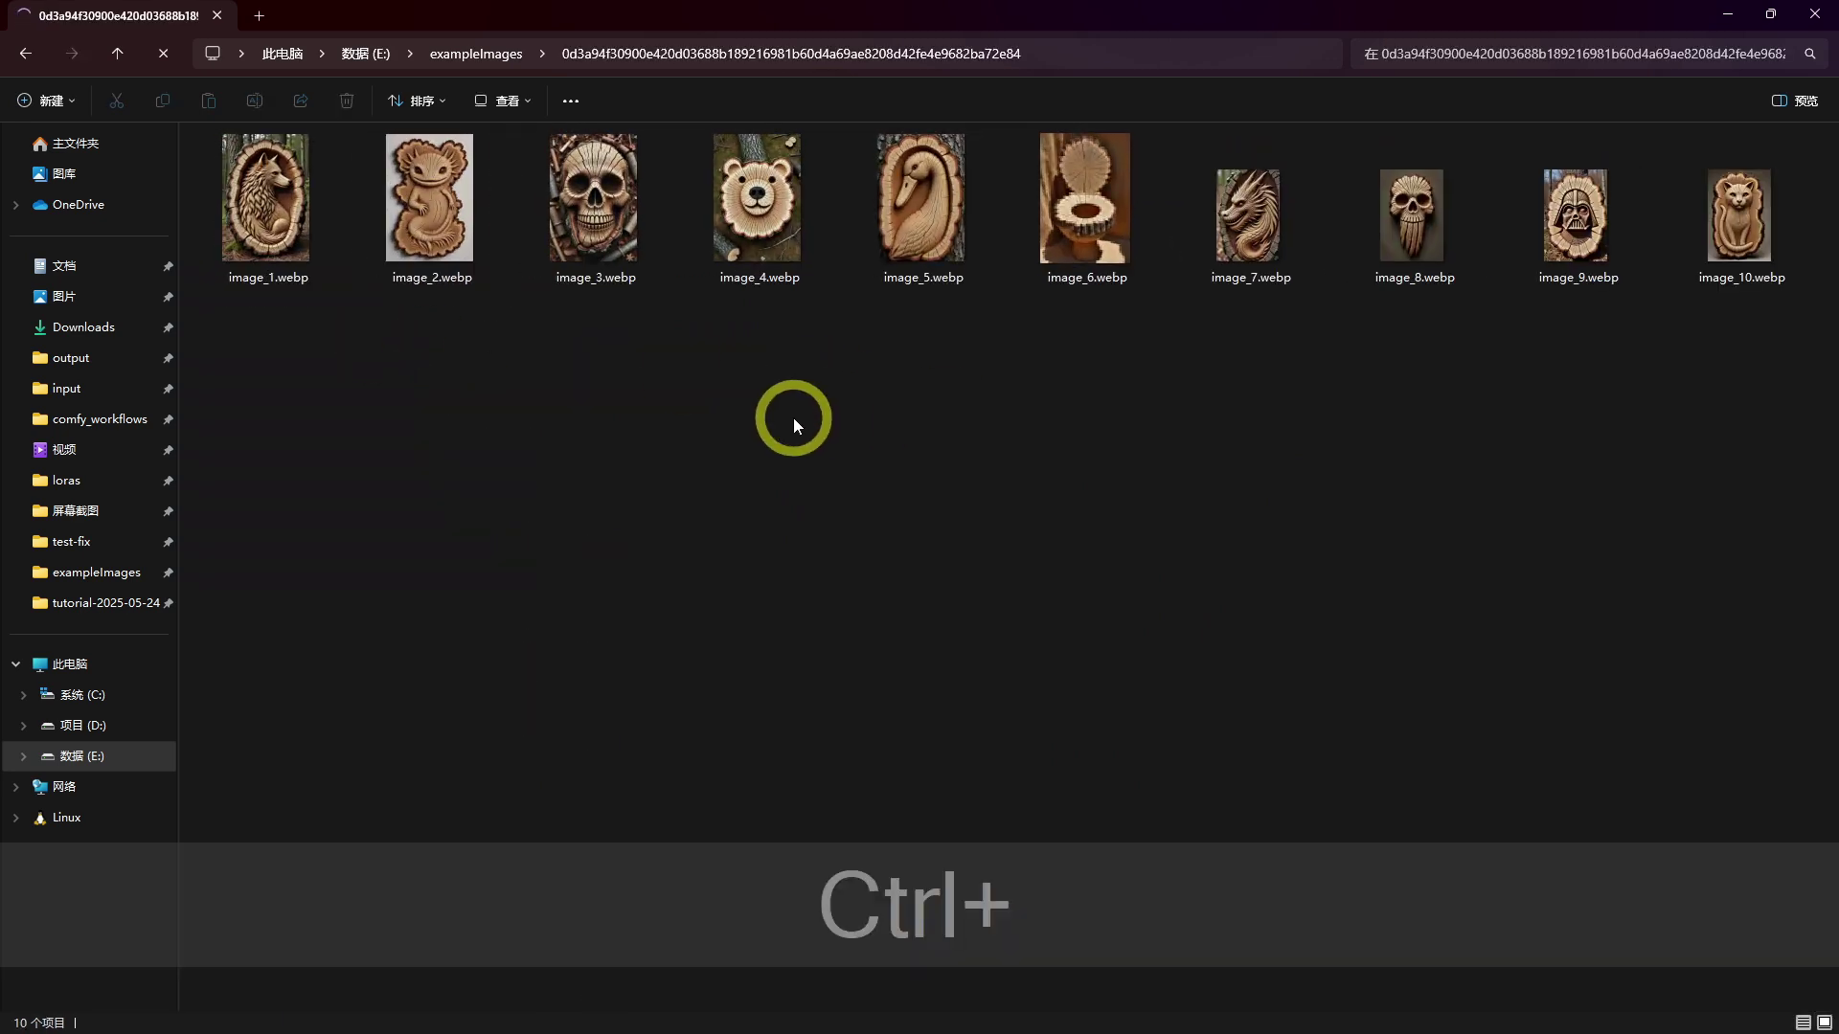
{"action": "key", "text": "alt+Left"}
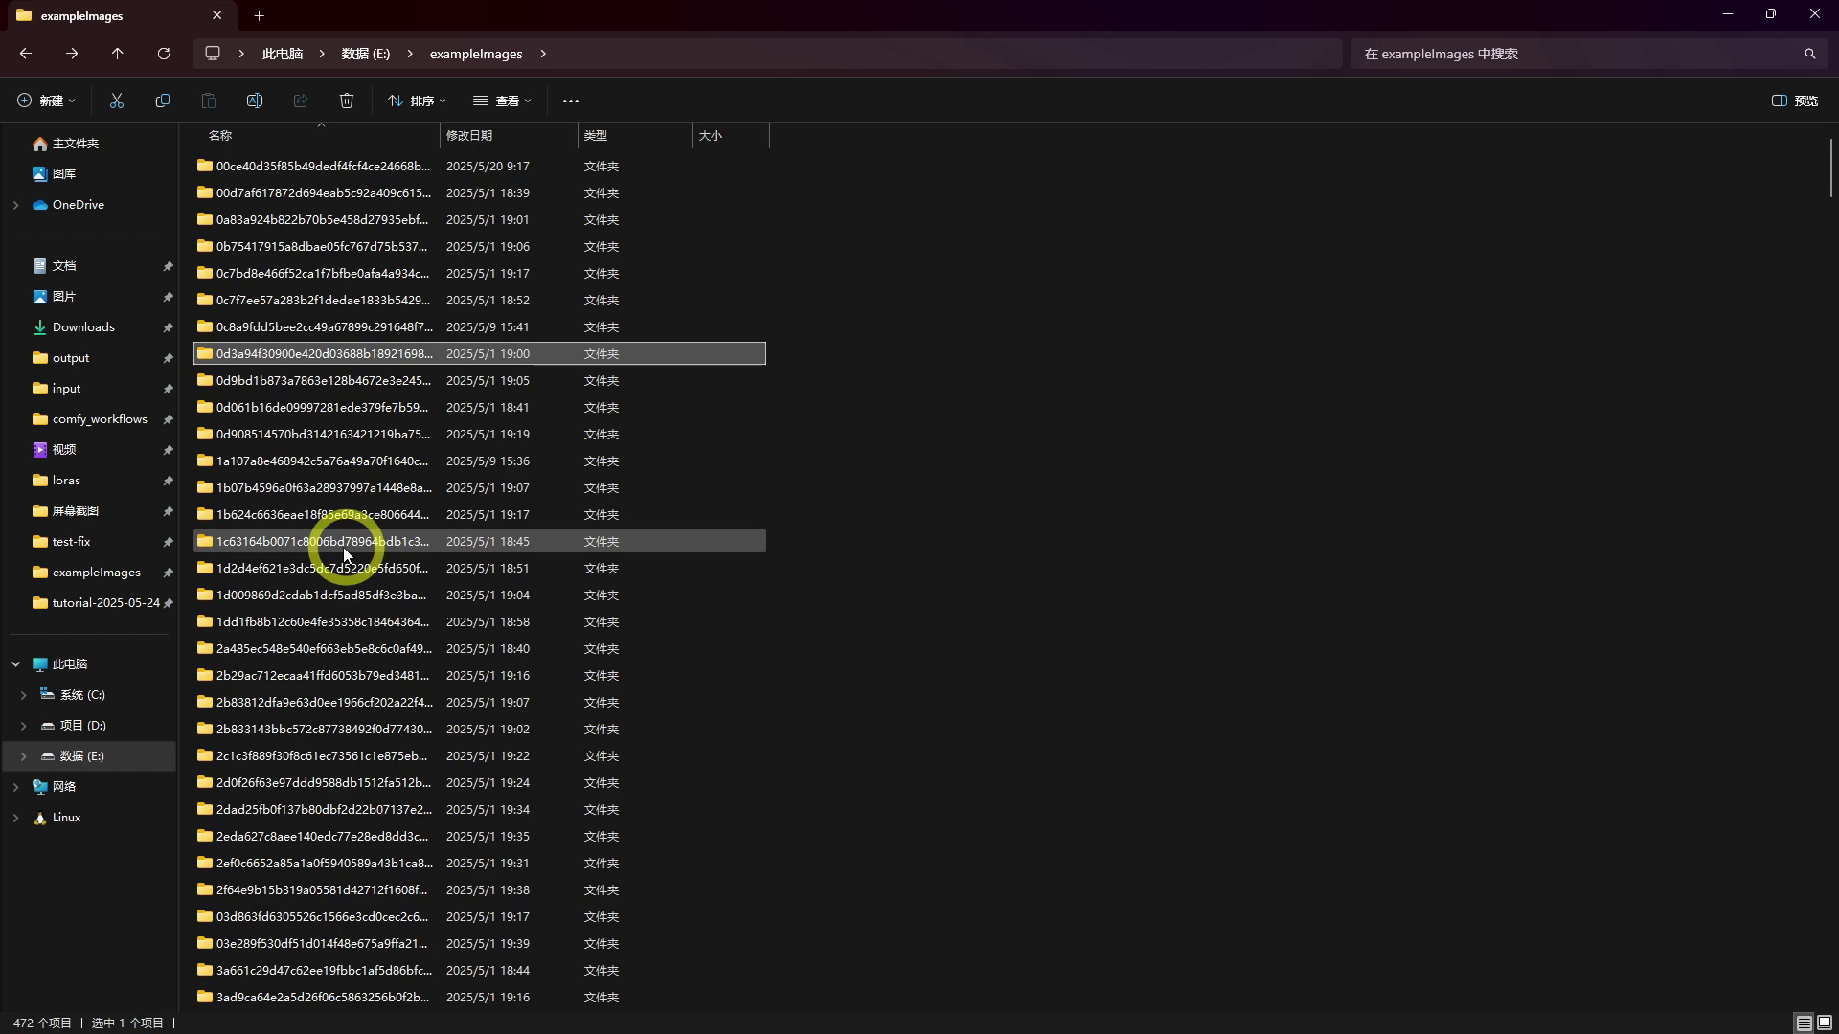
{"action": "double_click", "coordinate": [333, 538]}
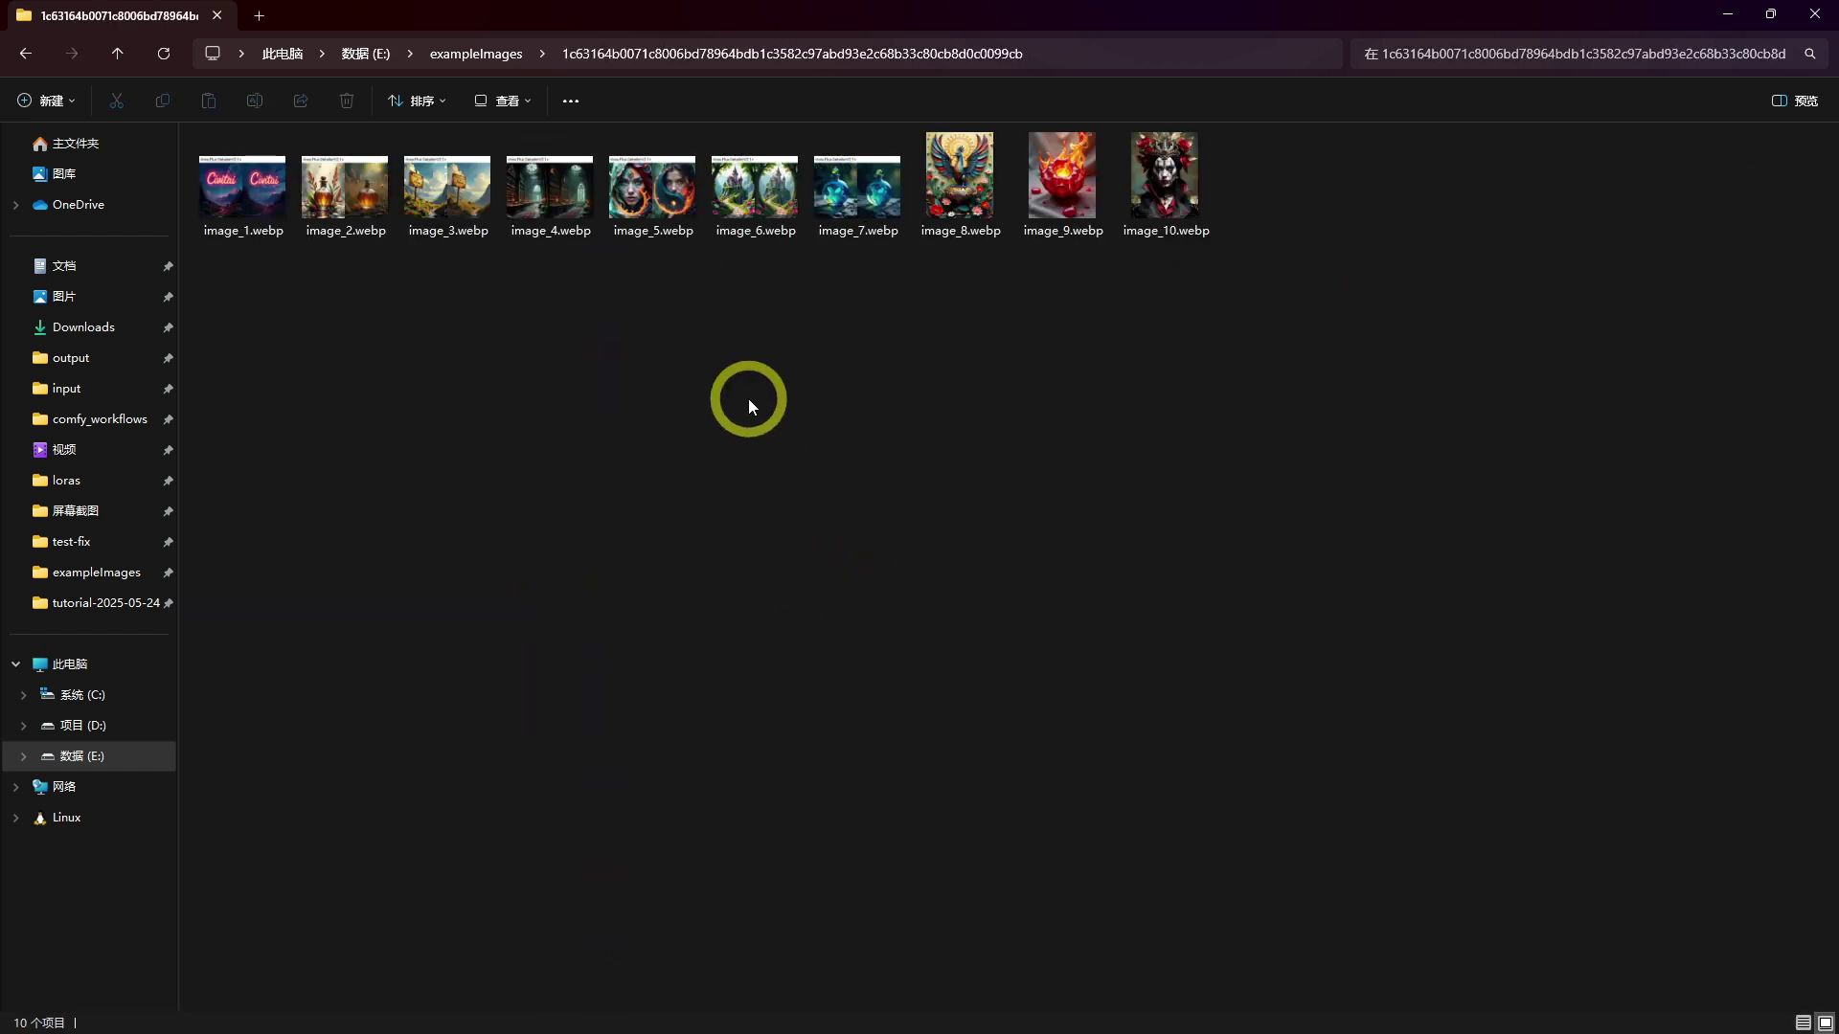
{"action": "scroll", "coordinate": [748, 402], "scroll_direction": "up", "scroll_amount": 1, "text": "ctrl"}
{"action": "key", "text": "alt+Left"}
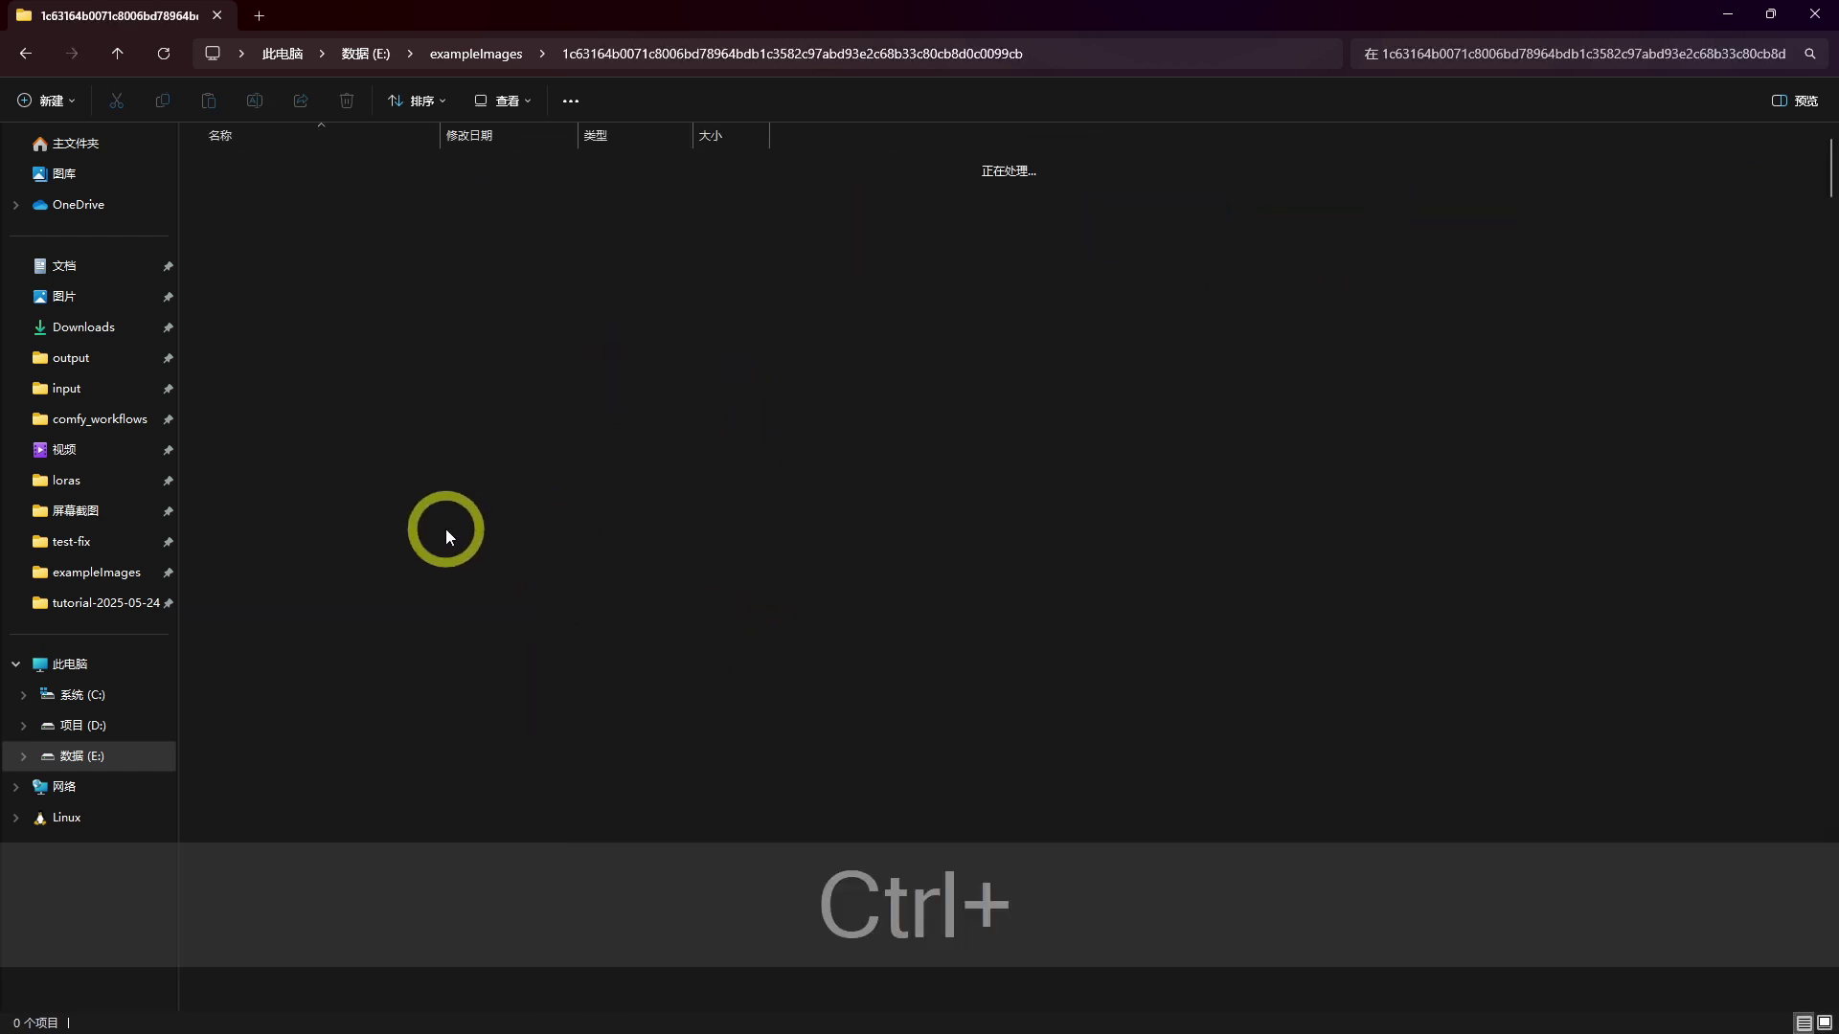
{"action": "double_click", "coordinate": [439, 521]}
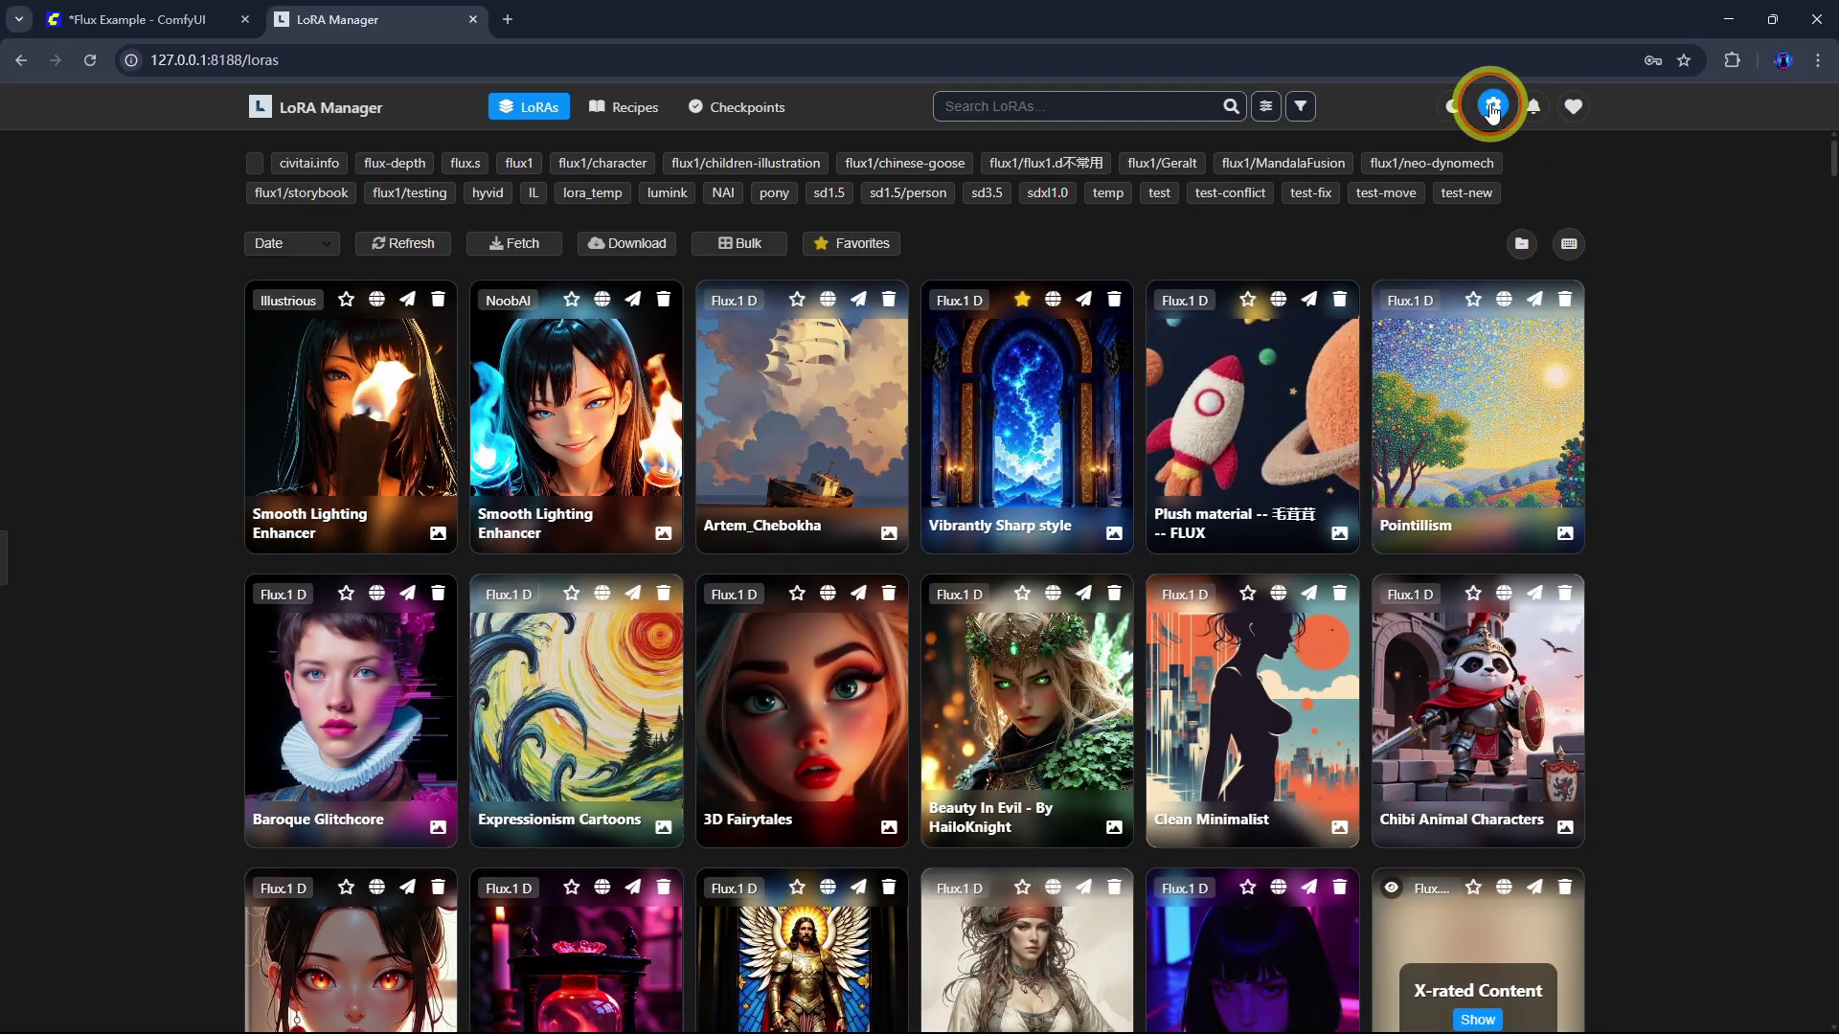
Step: Start the bulk example-image download to E:\exampleImages and expand its progress panel
{"action": "left_click", "coordinate": [1504, 115]}
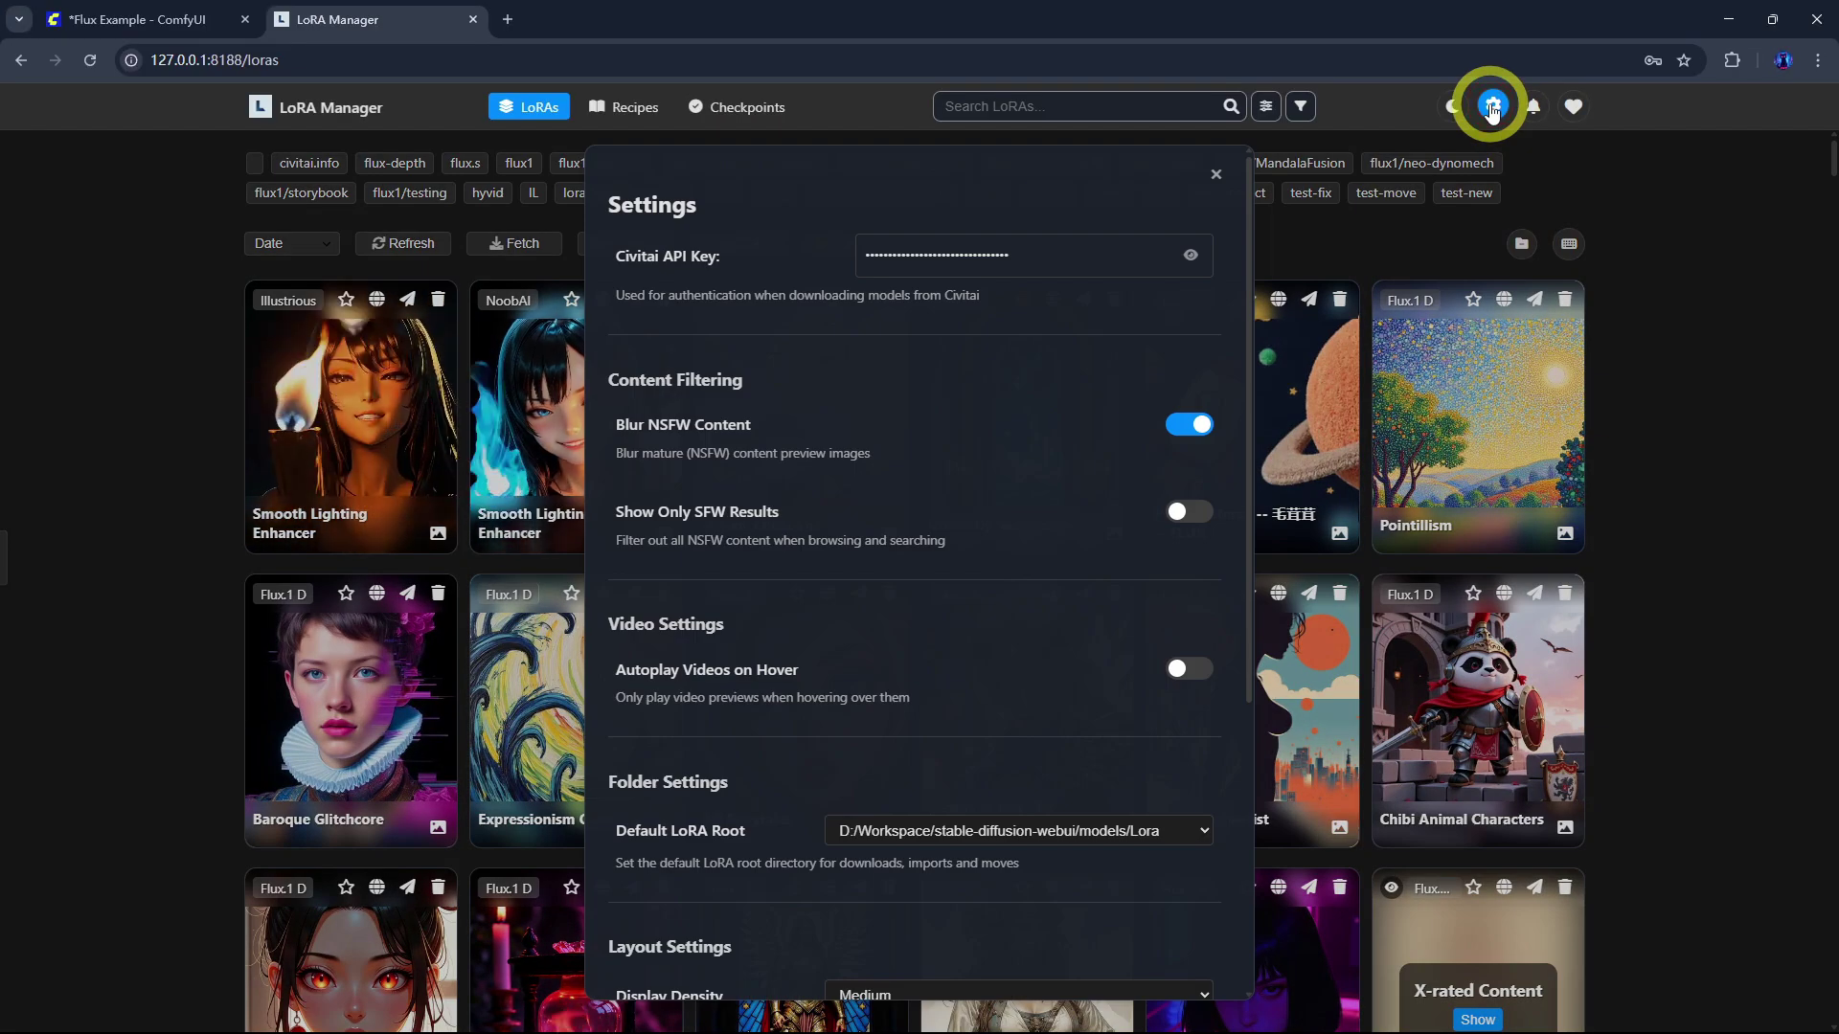
{"action": "scroll", "coordinate": [1078, 496], "scroll_direction": "down", "scroll_amount": 2}
{"action": "scroll", "coordinate": [1076, 503], "scroll_direction": "down", "scroll_amount": 2}
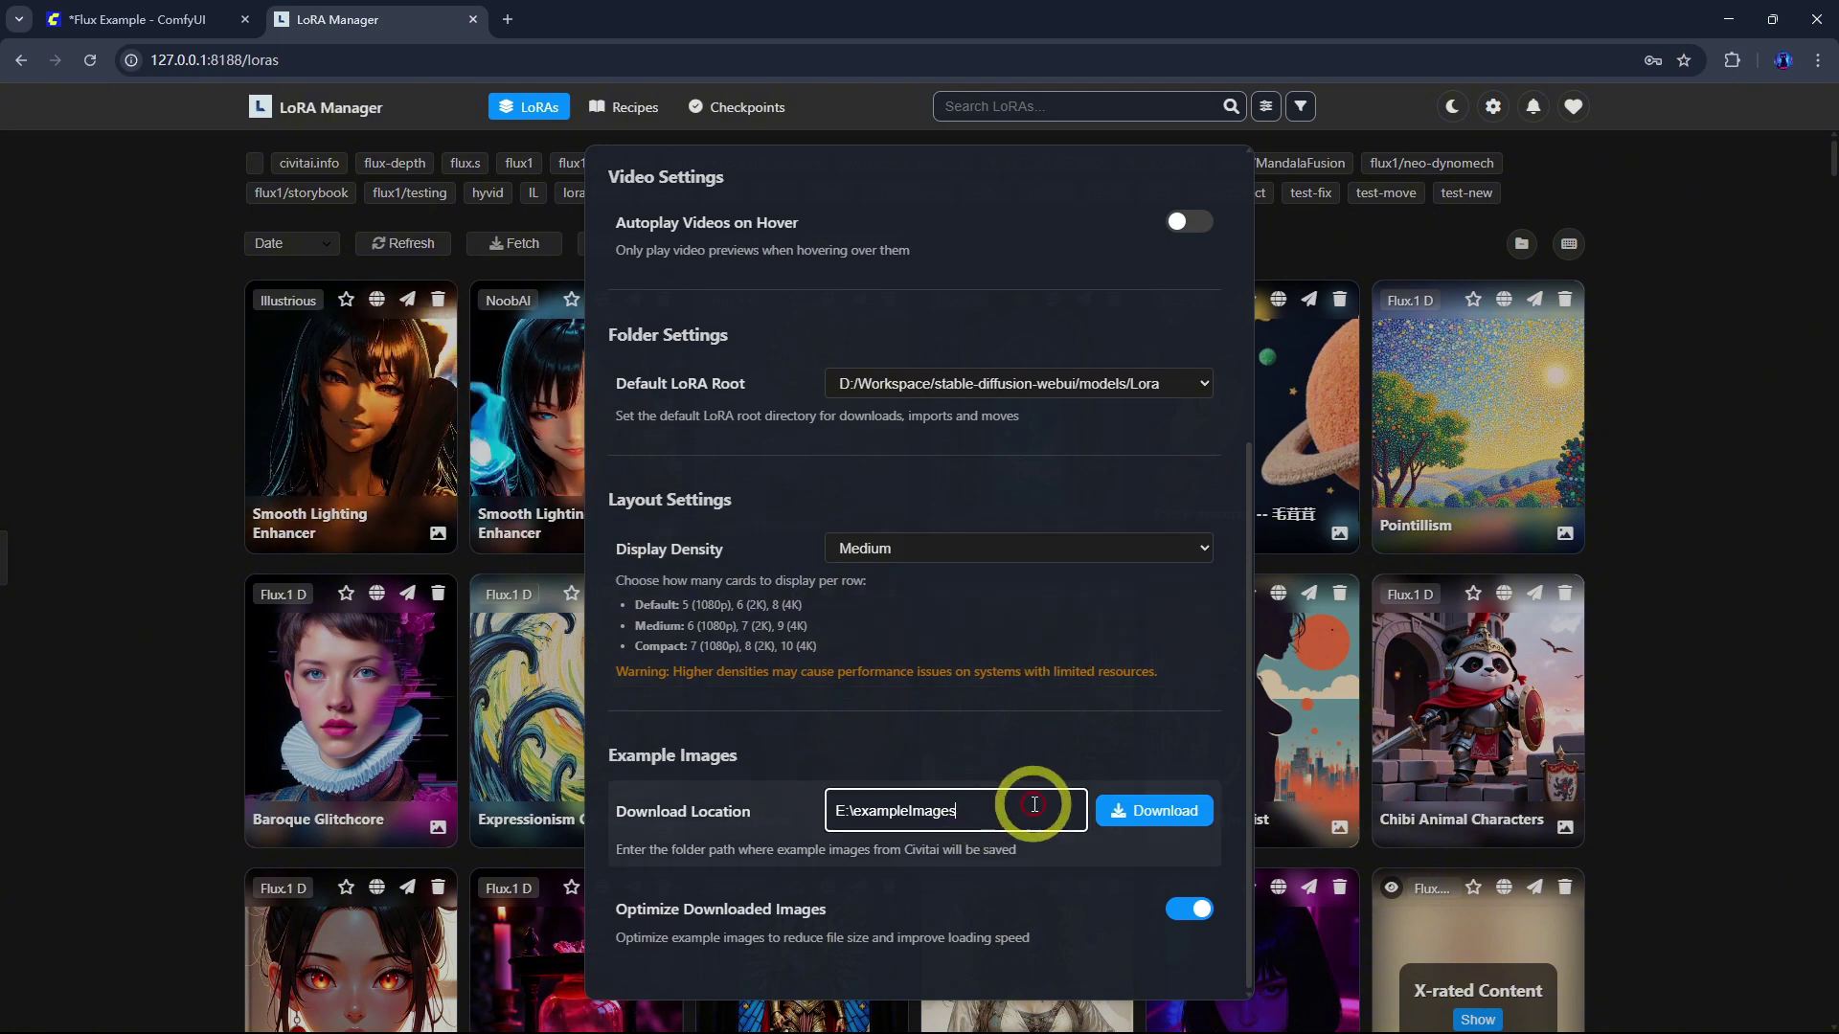
{"action": "left_click_drag", "start_coordinate": [941, 809], "coordinate": [801, 810]}
{"action": "left_click", "coordinate": [1025, 809]}
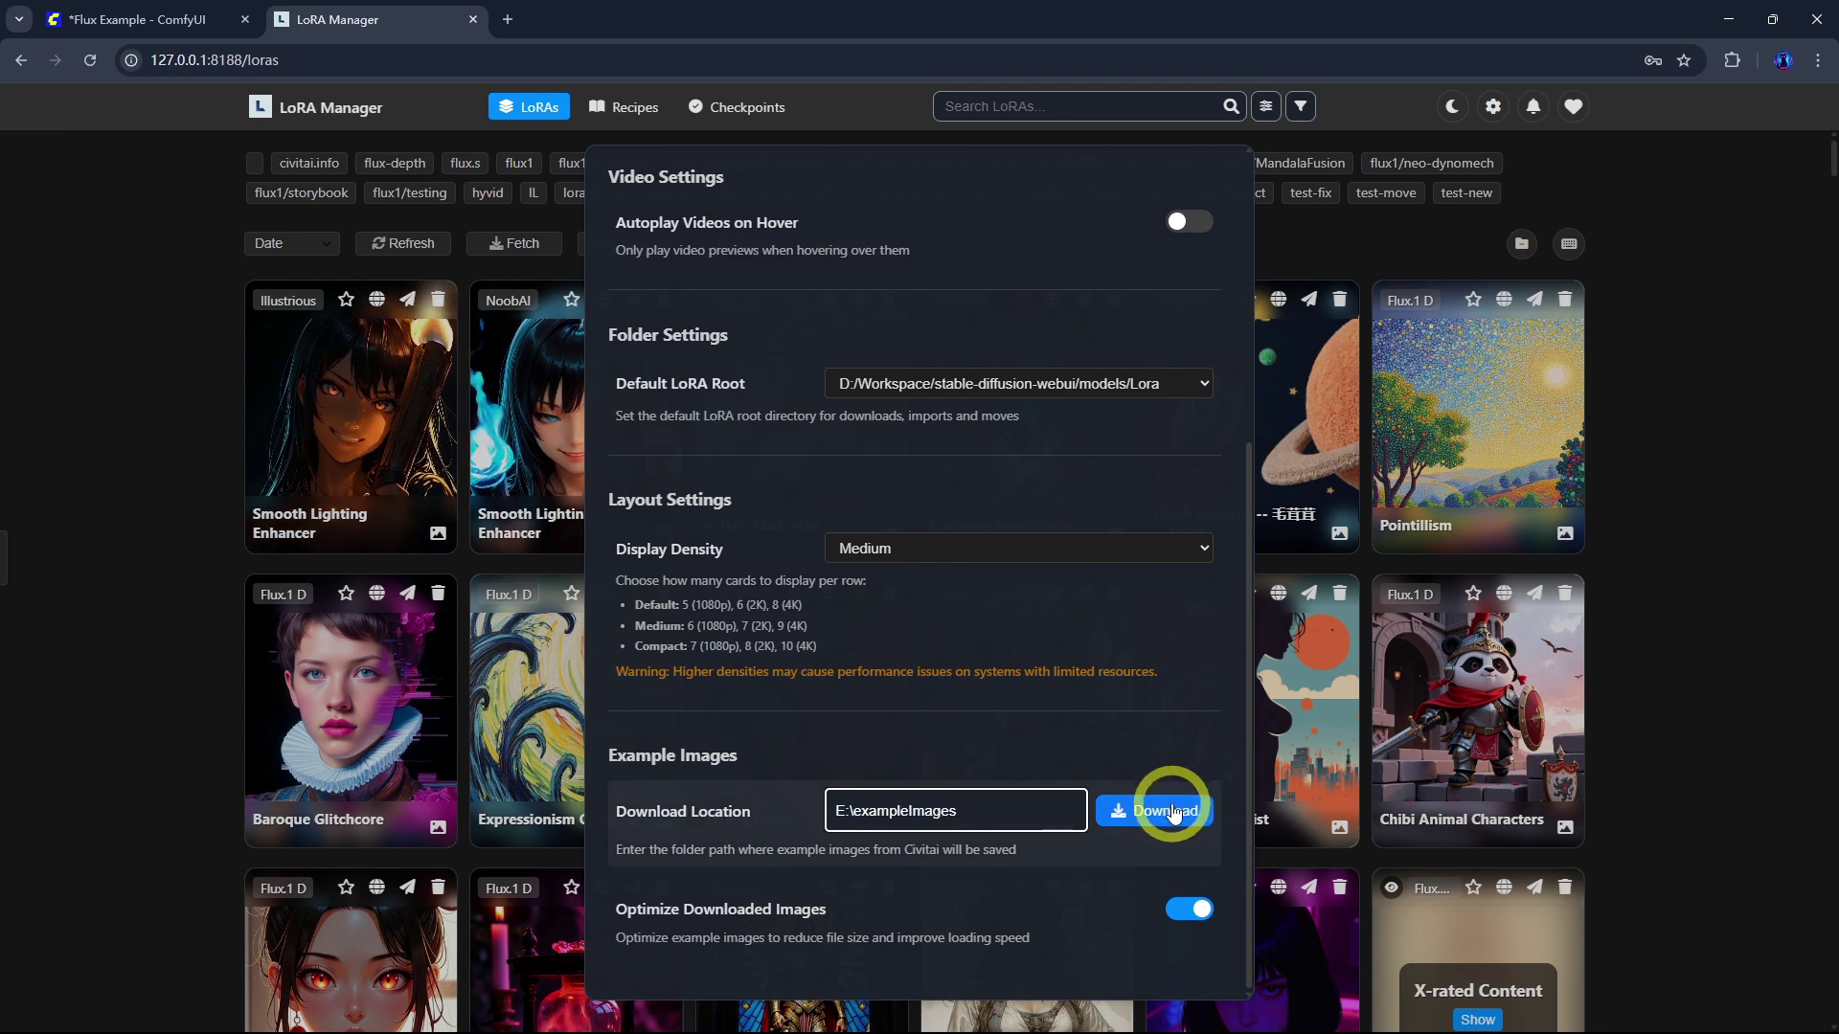
{"action": "left_click", "coordinate": [1174, 813]}
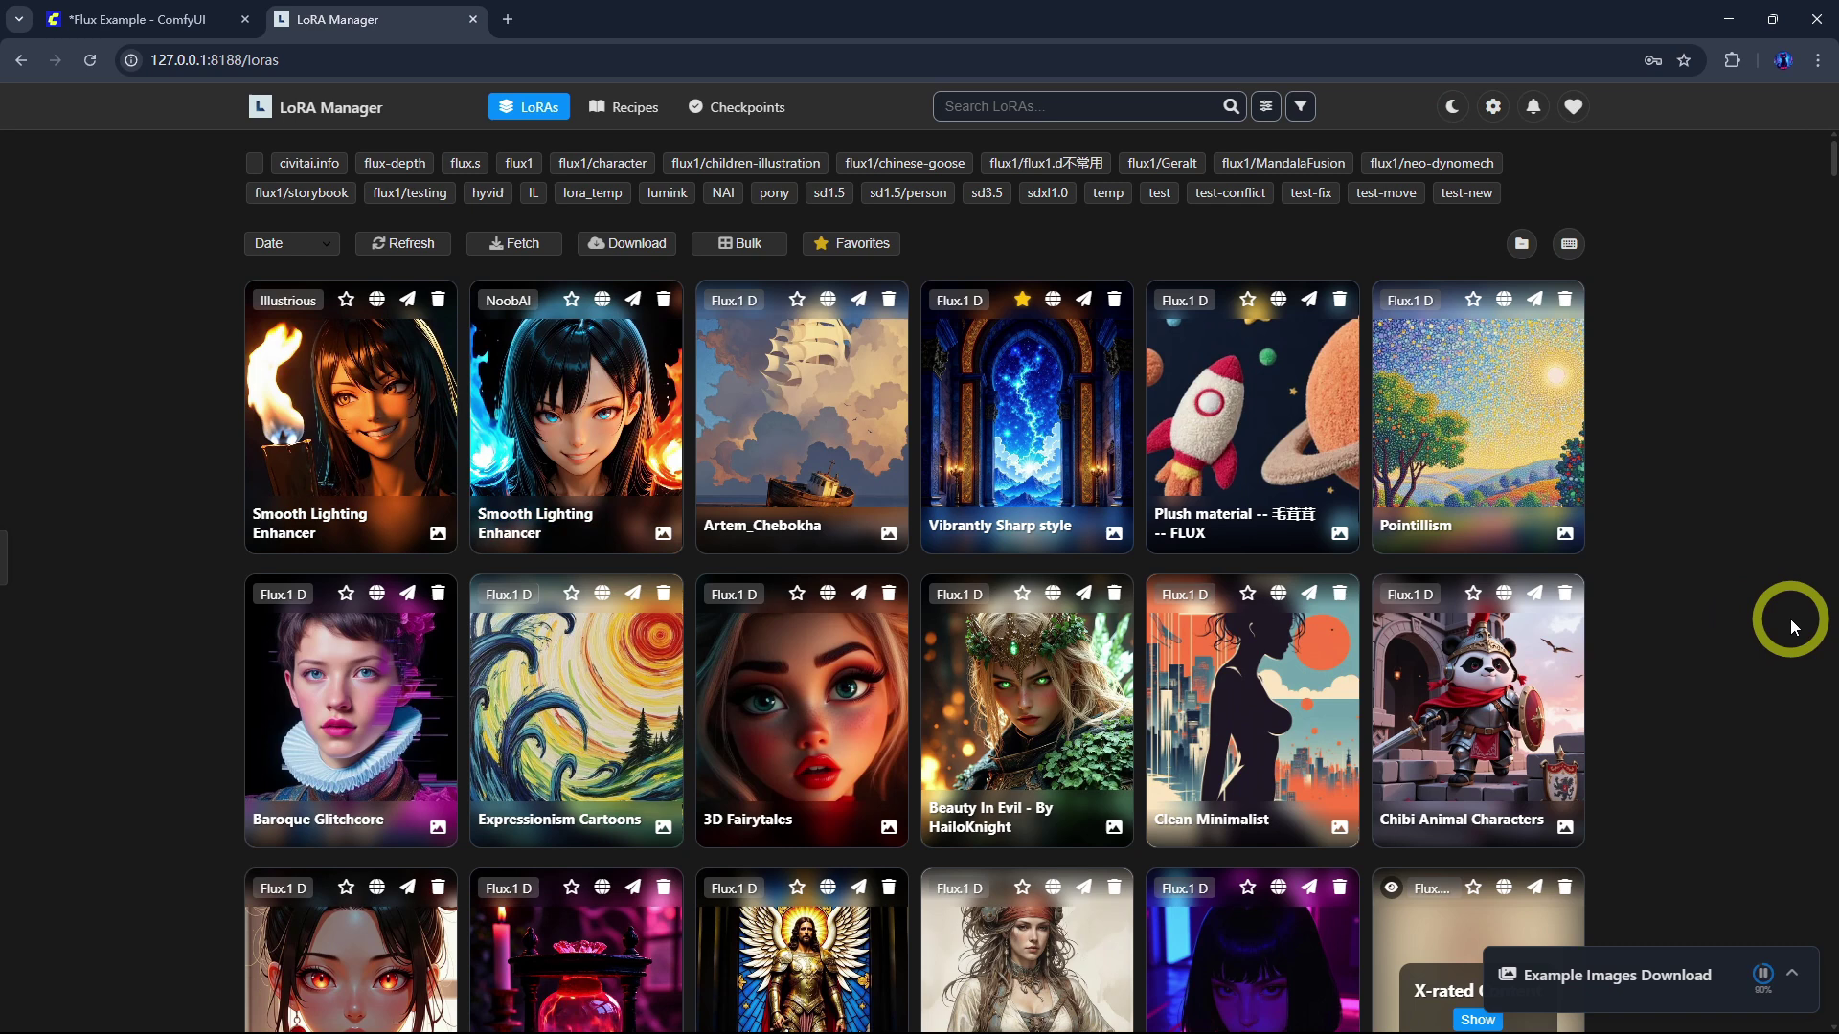
{"action": "left_click", "coordinate": [1792, 973]}
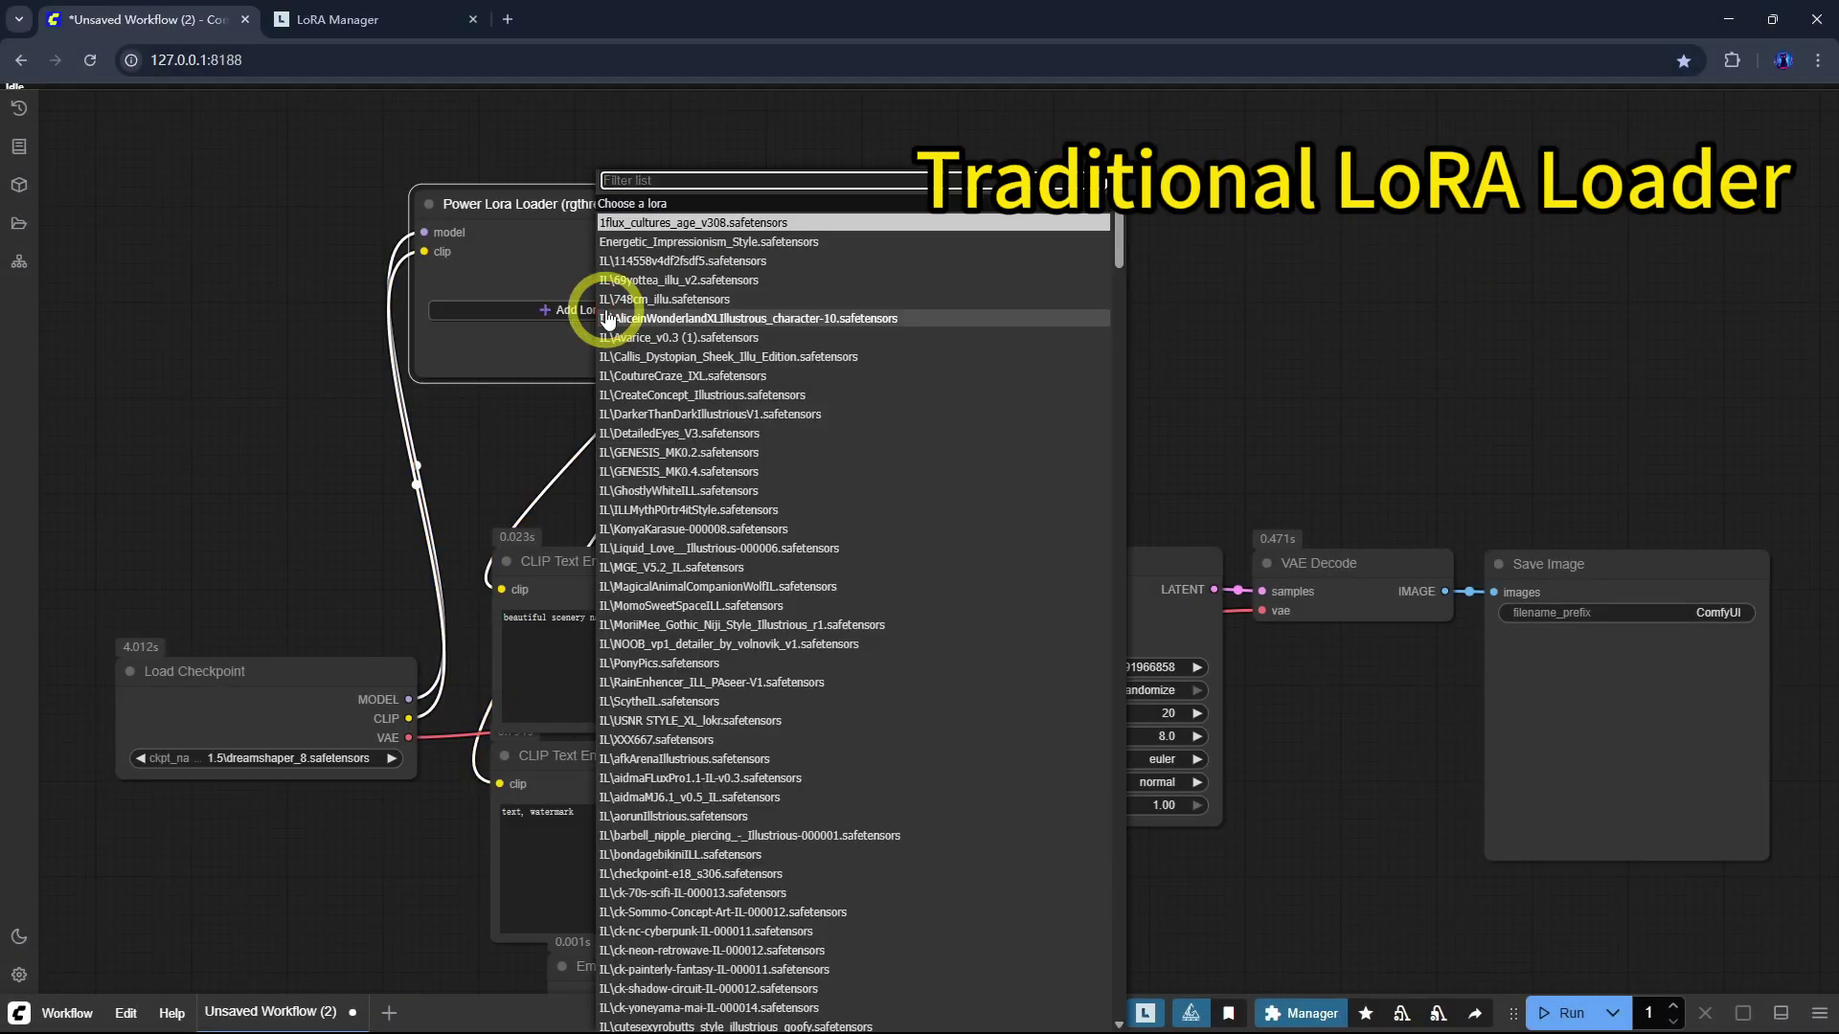
Step: Add Ghibli_v6 and epiNoiseoffset_v2 from the '1.5'-filtered list to the Power Lora Loader
{"action": "type", "text": "1.5"}
{"action": "left_click", "coordinate": [737, 393]}
{"action": "left_click", "coordinate": [596, 331]}
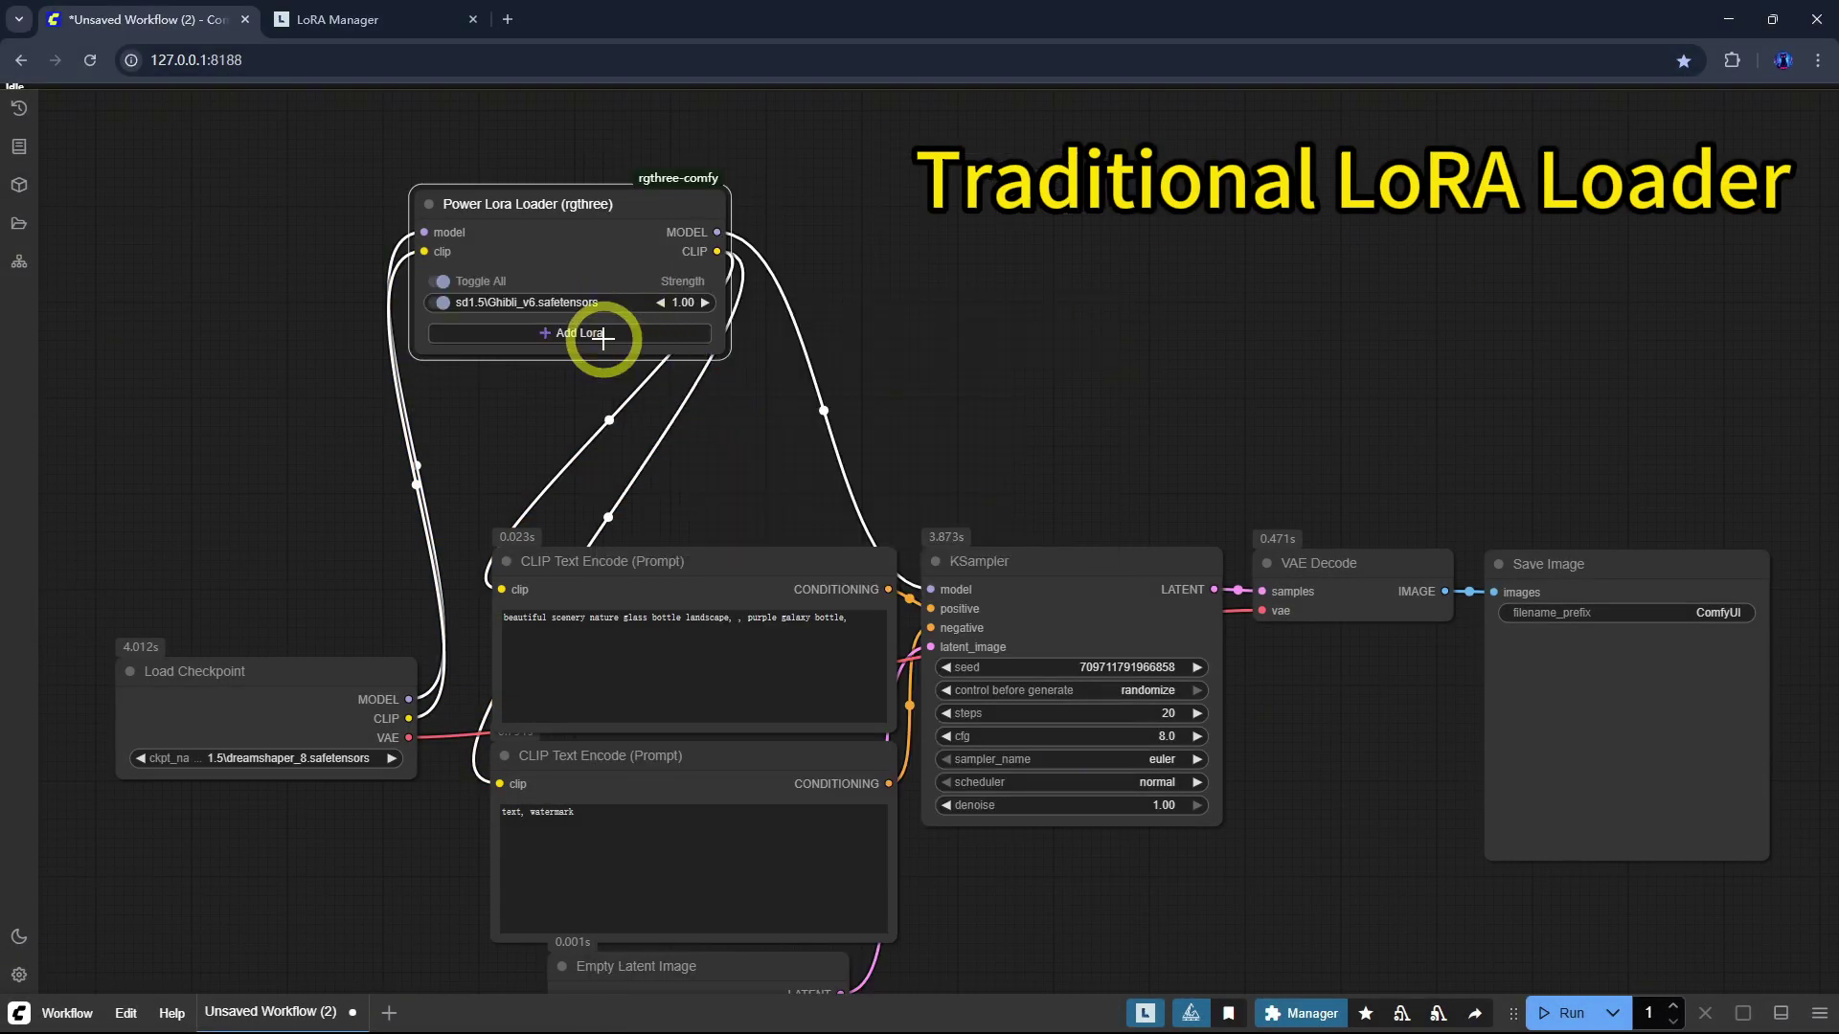
{"action": "type", "text": "1.5"}
{"action": "left_click", "coordinate": [721, 499]}
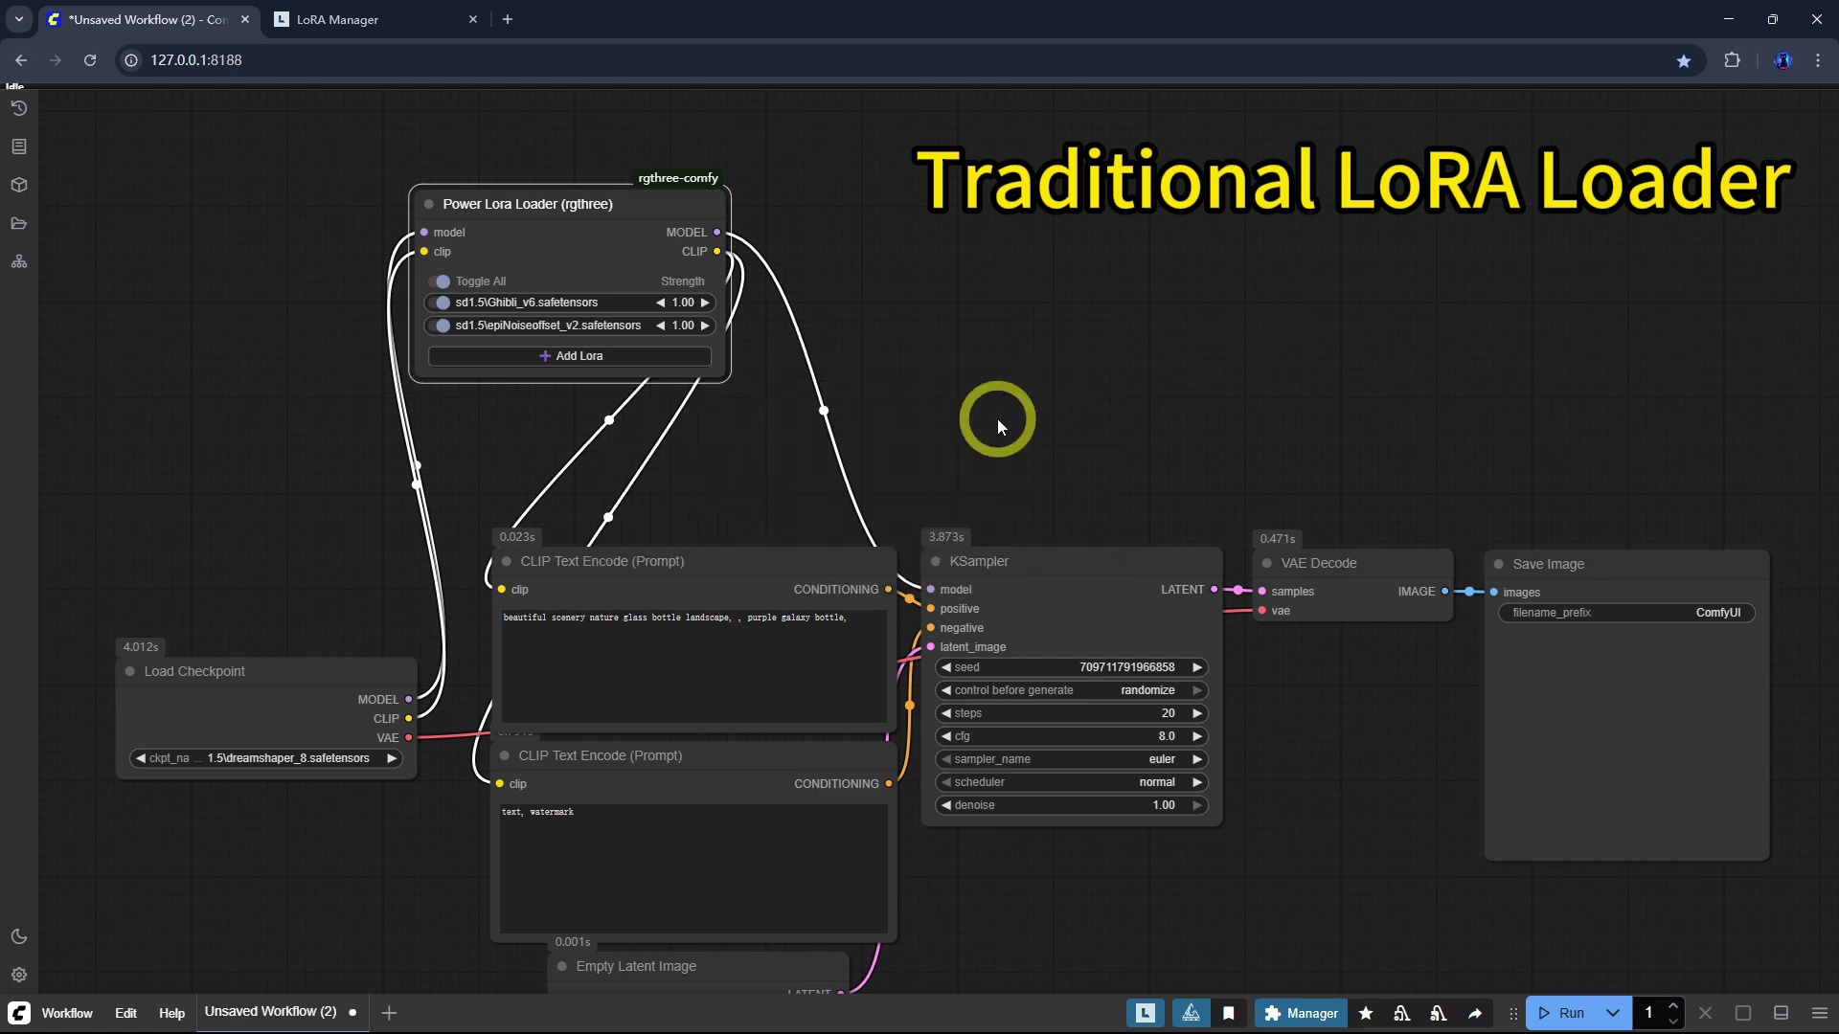
{"action": "left_click_drag", "start_coordinate": [534, 209], "coordinate": [523, 209]}
{"action": "left_click_drag", "start_coordinate": [972, 224], "coordinate": [779, 370]}
{"action": "scroll", "coordinate": [767, 354], "scroll_direction": "up", "scroll_amount": 3}
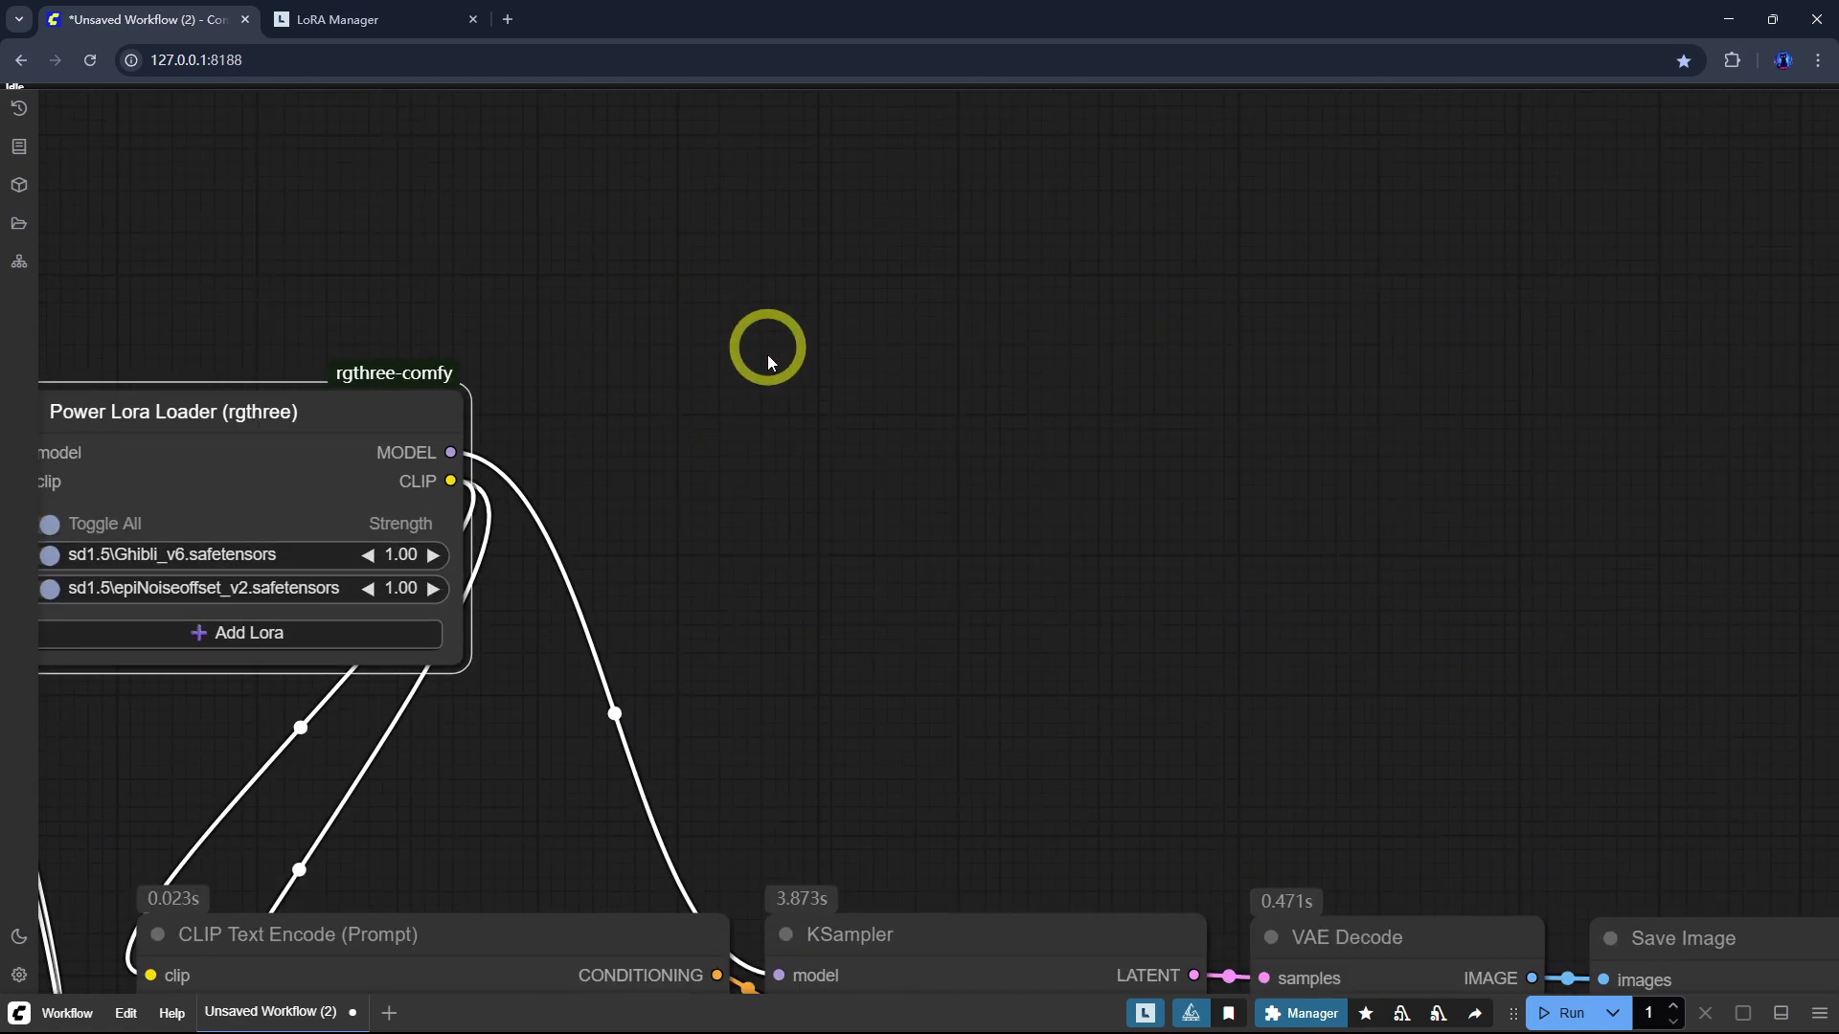
Step: Add a Lora Loader (LoraManager) node by searching 'lora loader'
{"action": "double_click", "coordinate": [746, 356]}
{"action": "type", "text": "lora loader"}
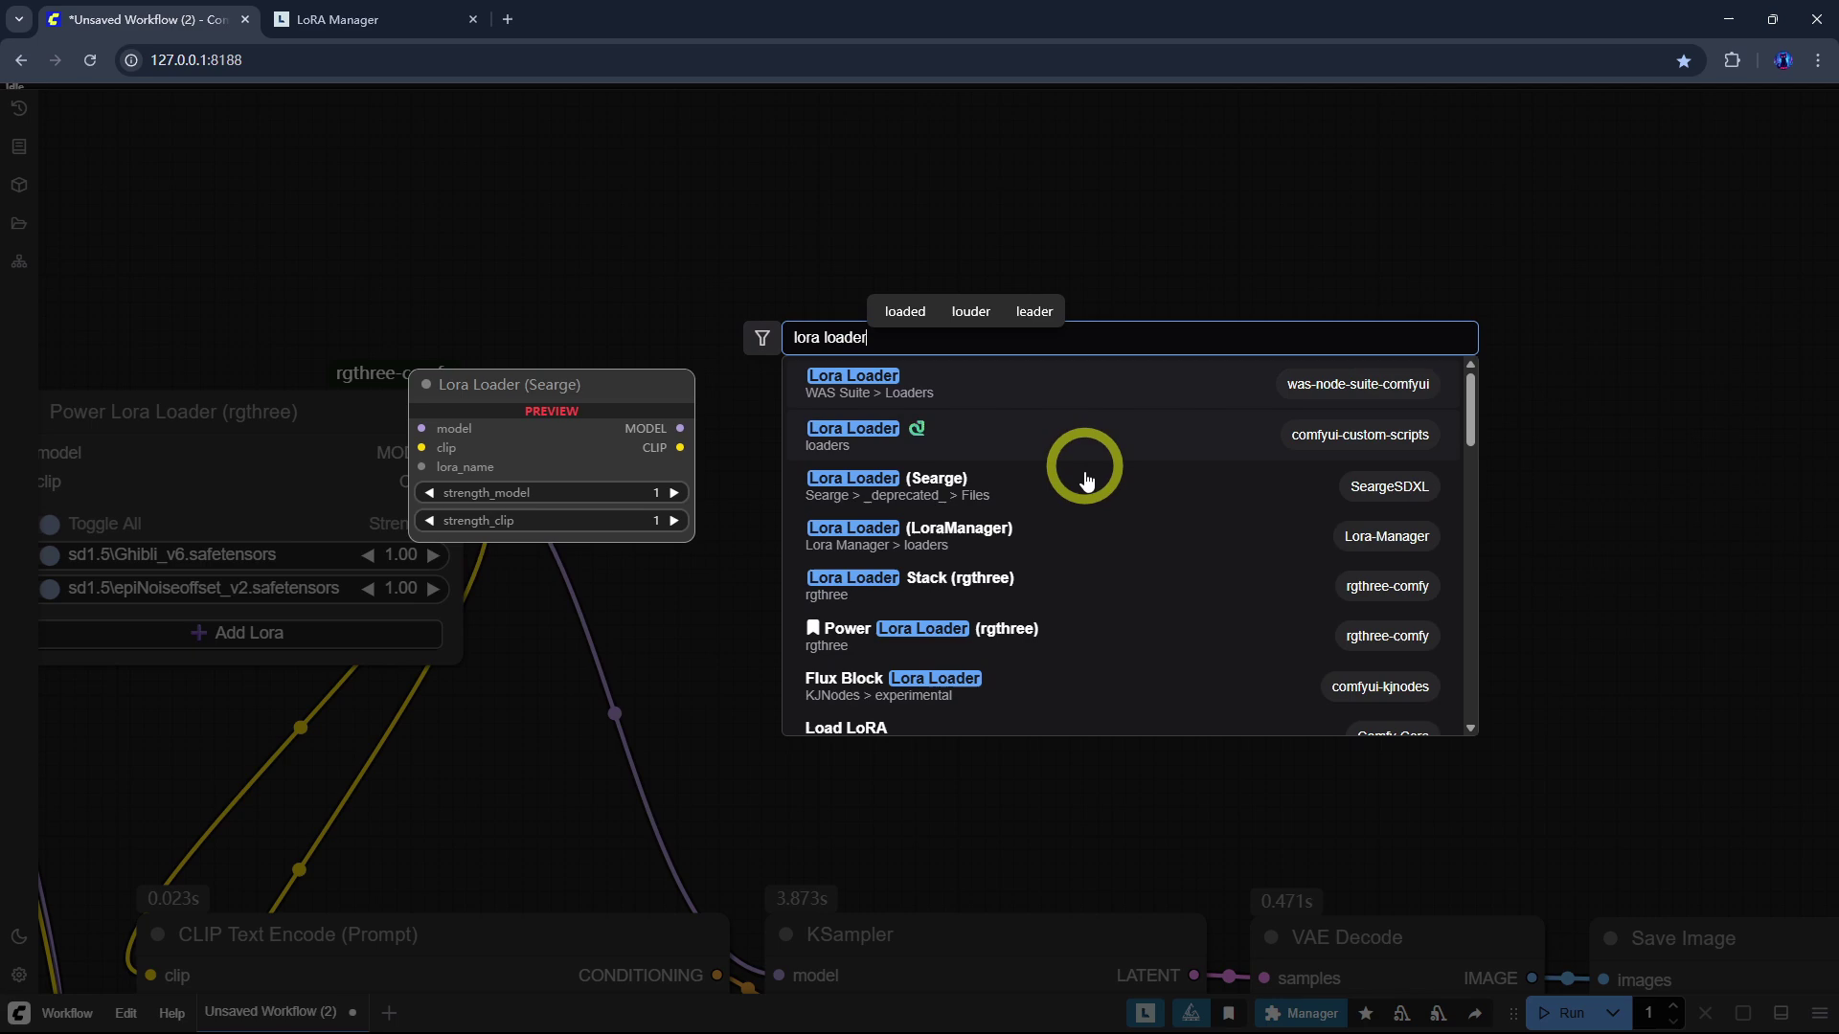
{"action": "left_click", "coordinate": [1078, 471]}
{"action": "left_click", "coordinate": [976, 507]}
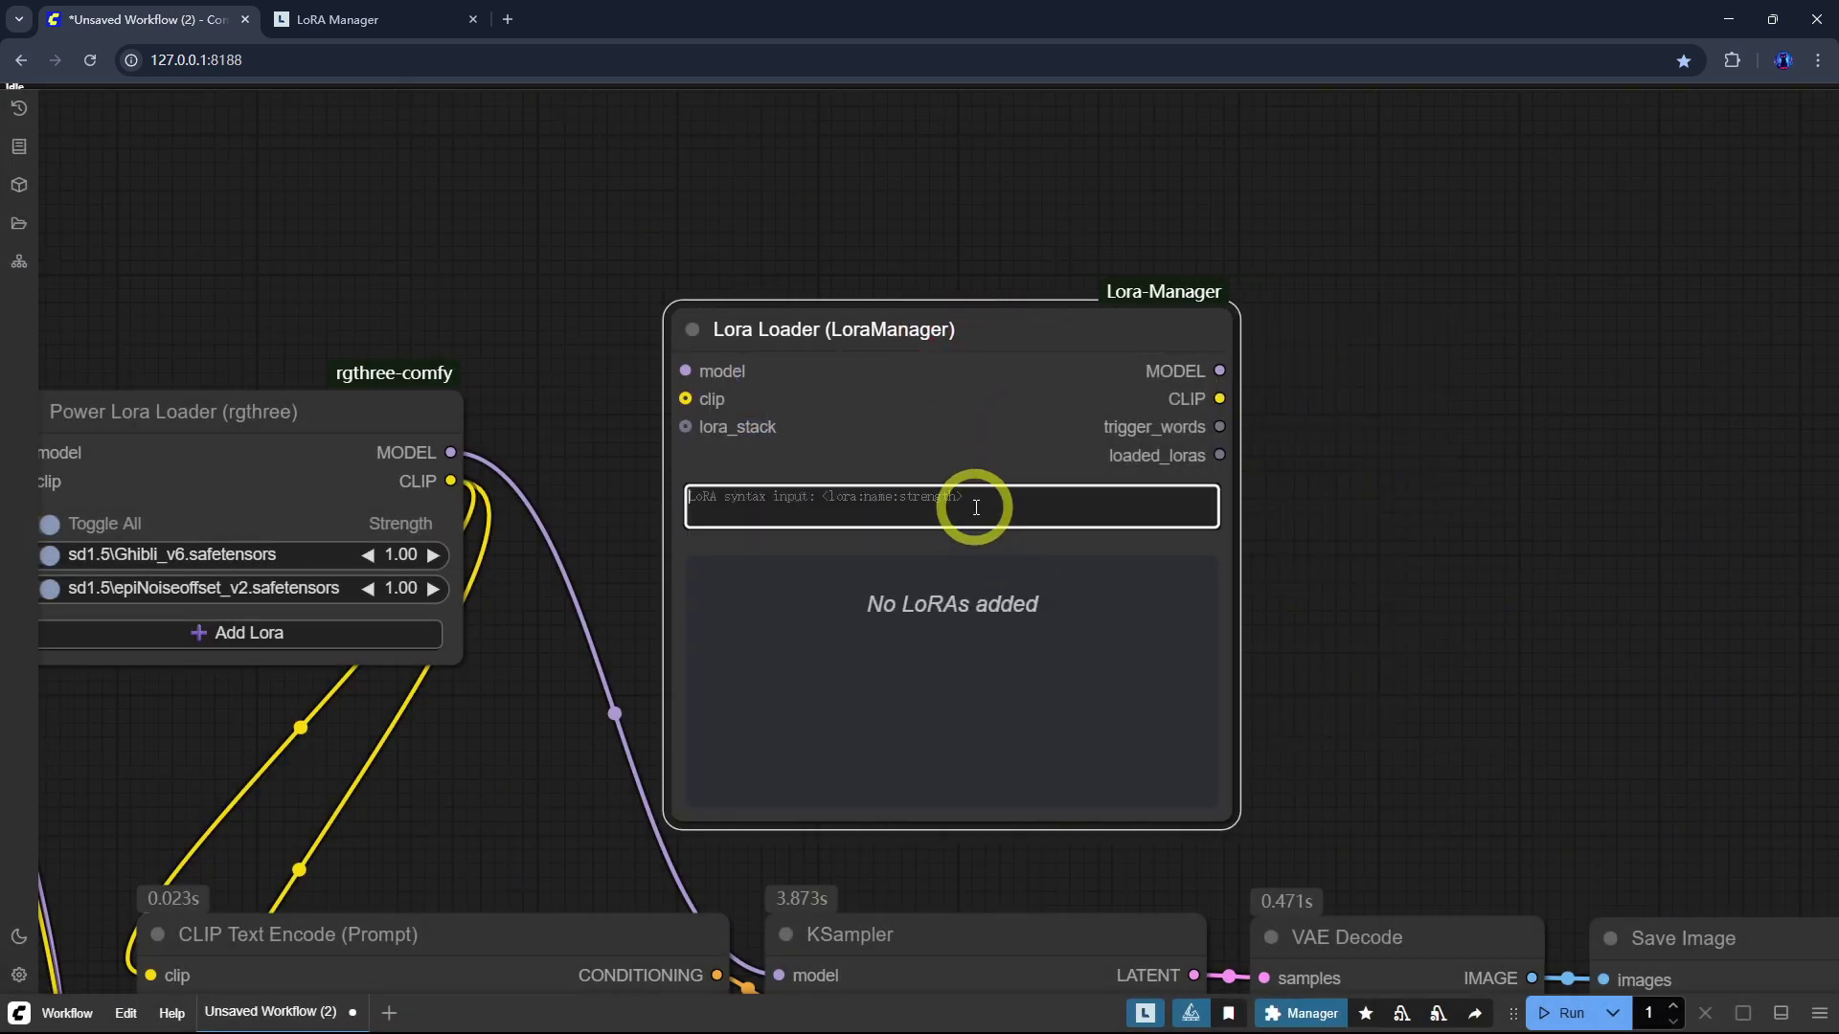
{"action": "scroll", "coordinate": [1341, 537], "scroll_direction": "up", "scroll_amount": 1}
{"action": "scroll", "coordinate": [1364, 559], "scroll_direction": "up", "scroll_amount": 1}
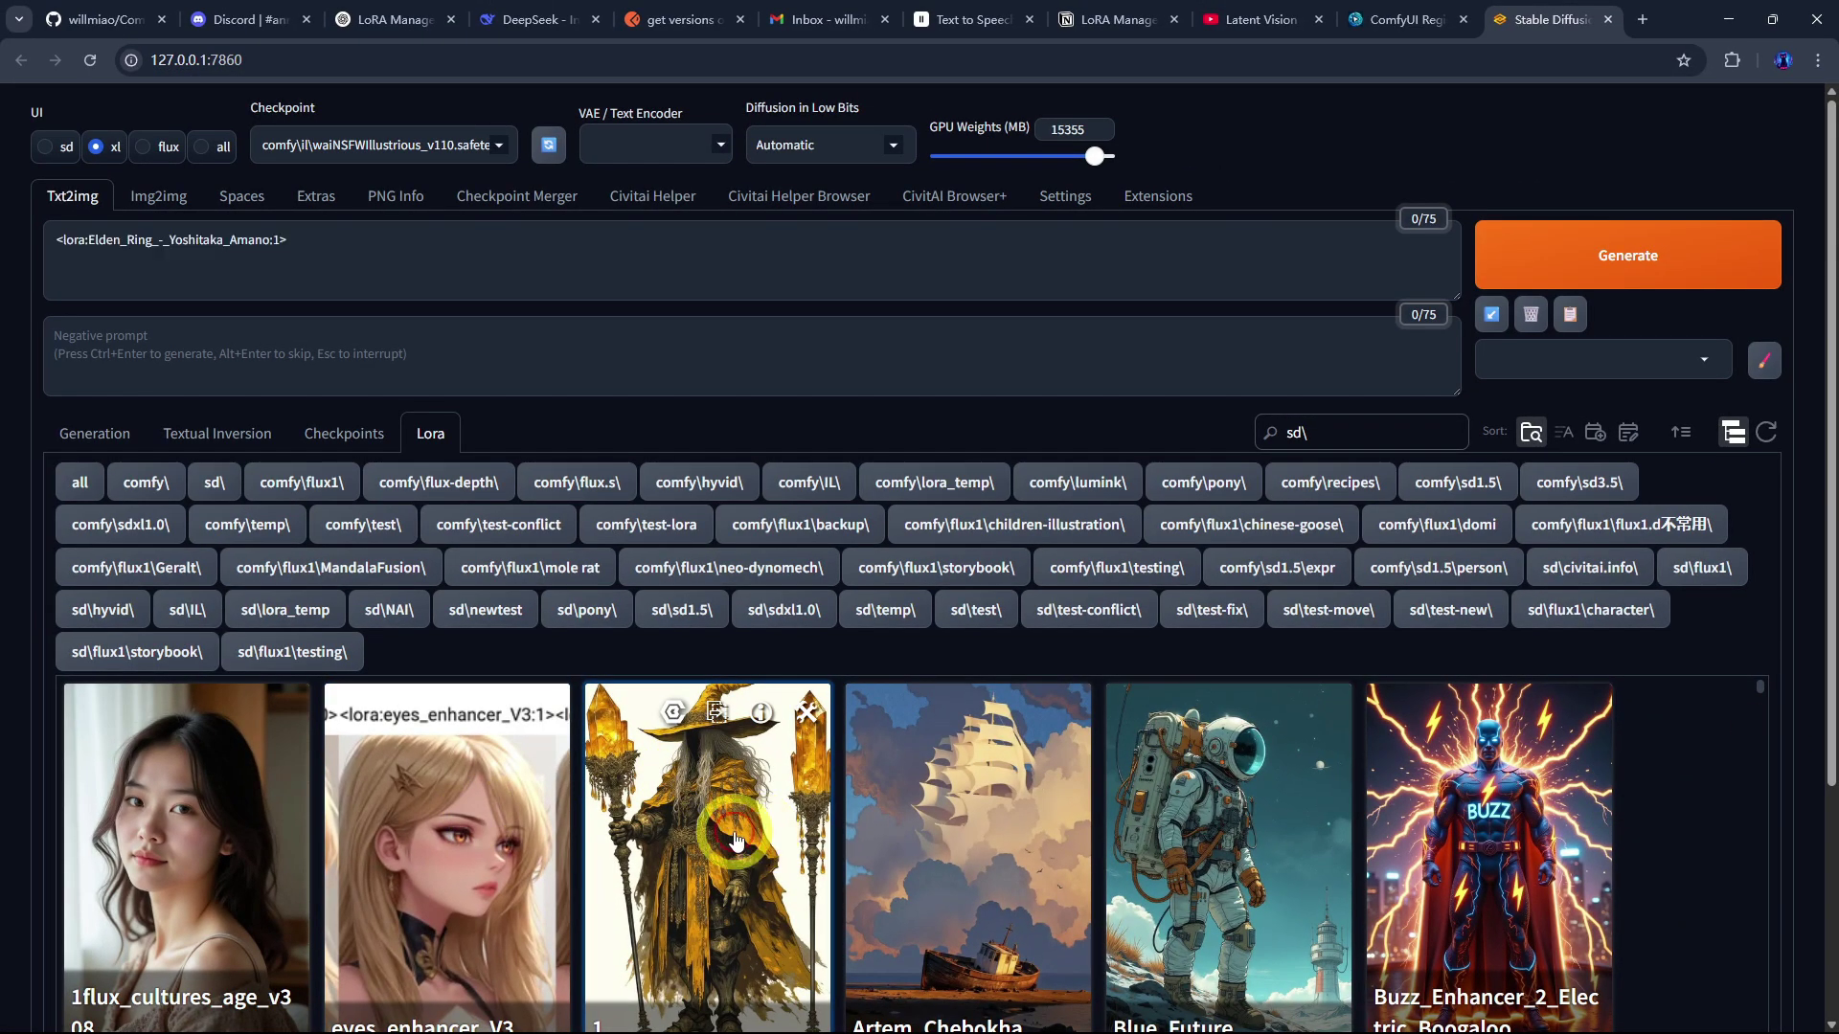
{"action": "left_click_drag", "start_coordinate": [374, 249], "coordinate": [48, 240]}
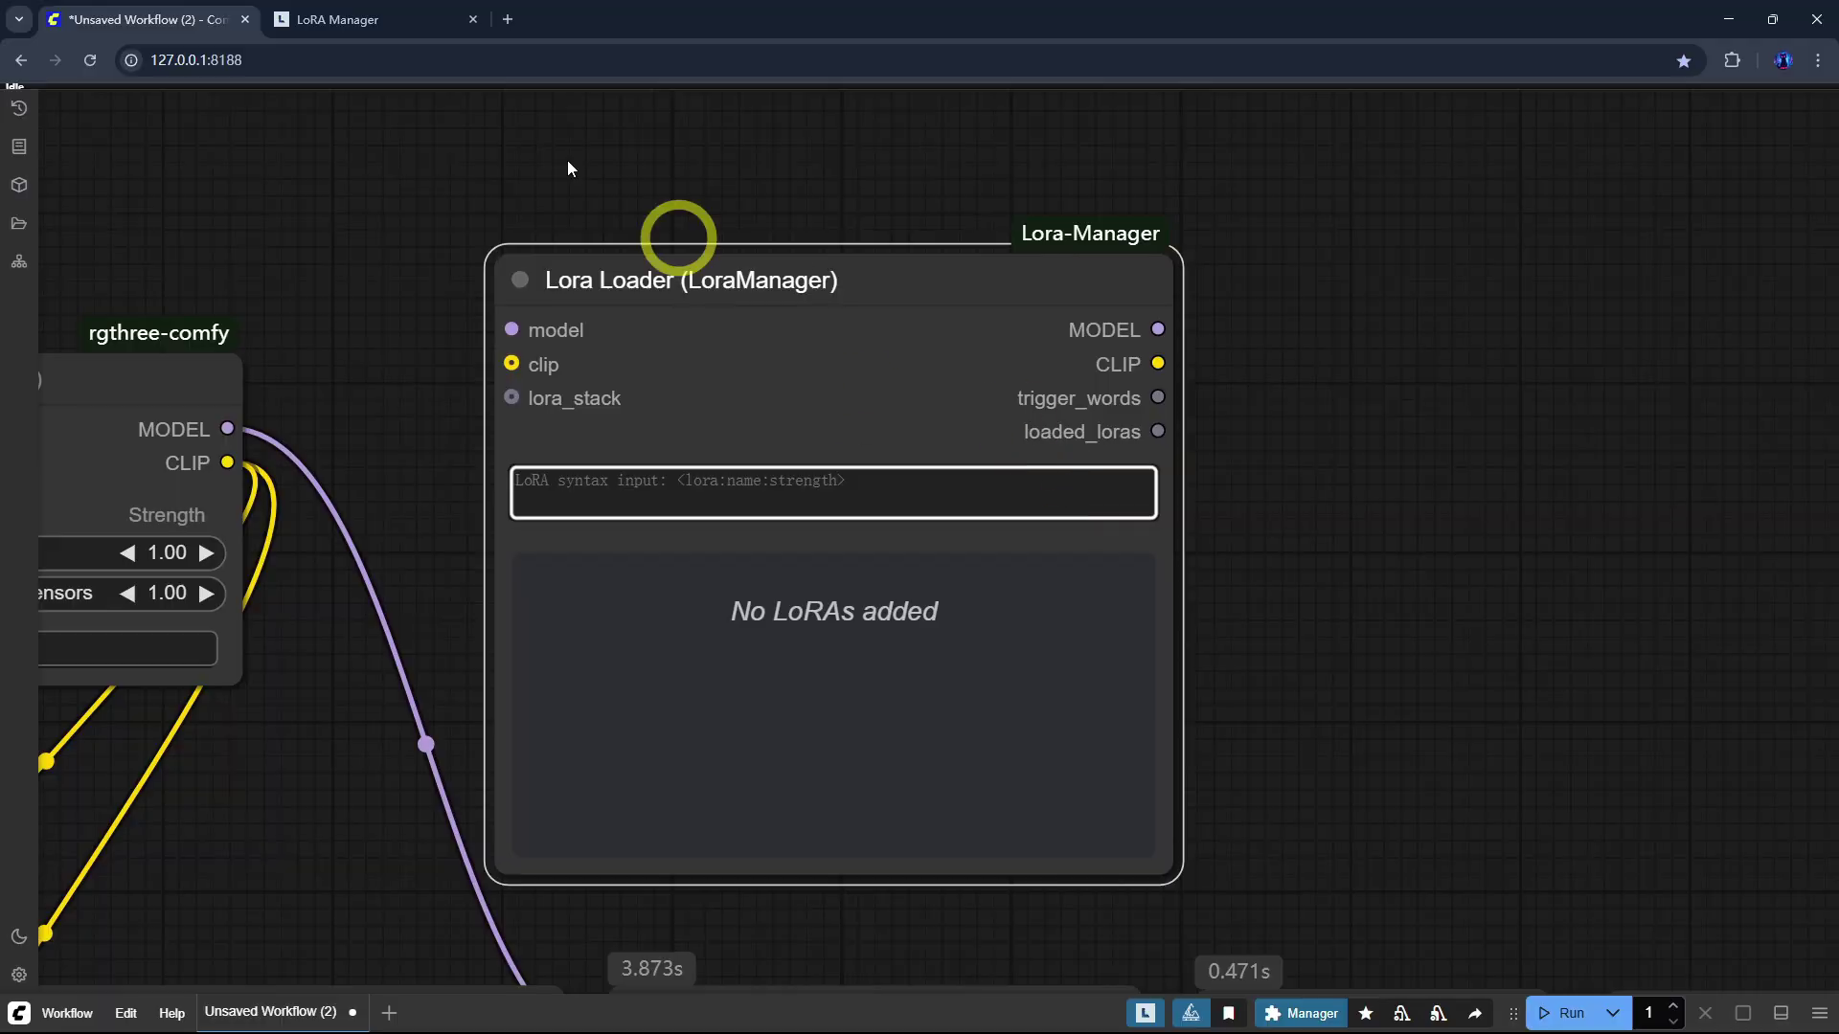
Step: Filter the library to SD 1.5 and send the Studio Ghibli Style LoRA to the workflow
{"action": "left_click", "coordinate": [349, 26]}
{"action": "left_click", "coordinate": [1301, 107]}
{"action": "left_click", "coordinate": [1232, 263]}
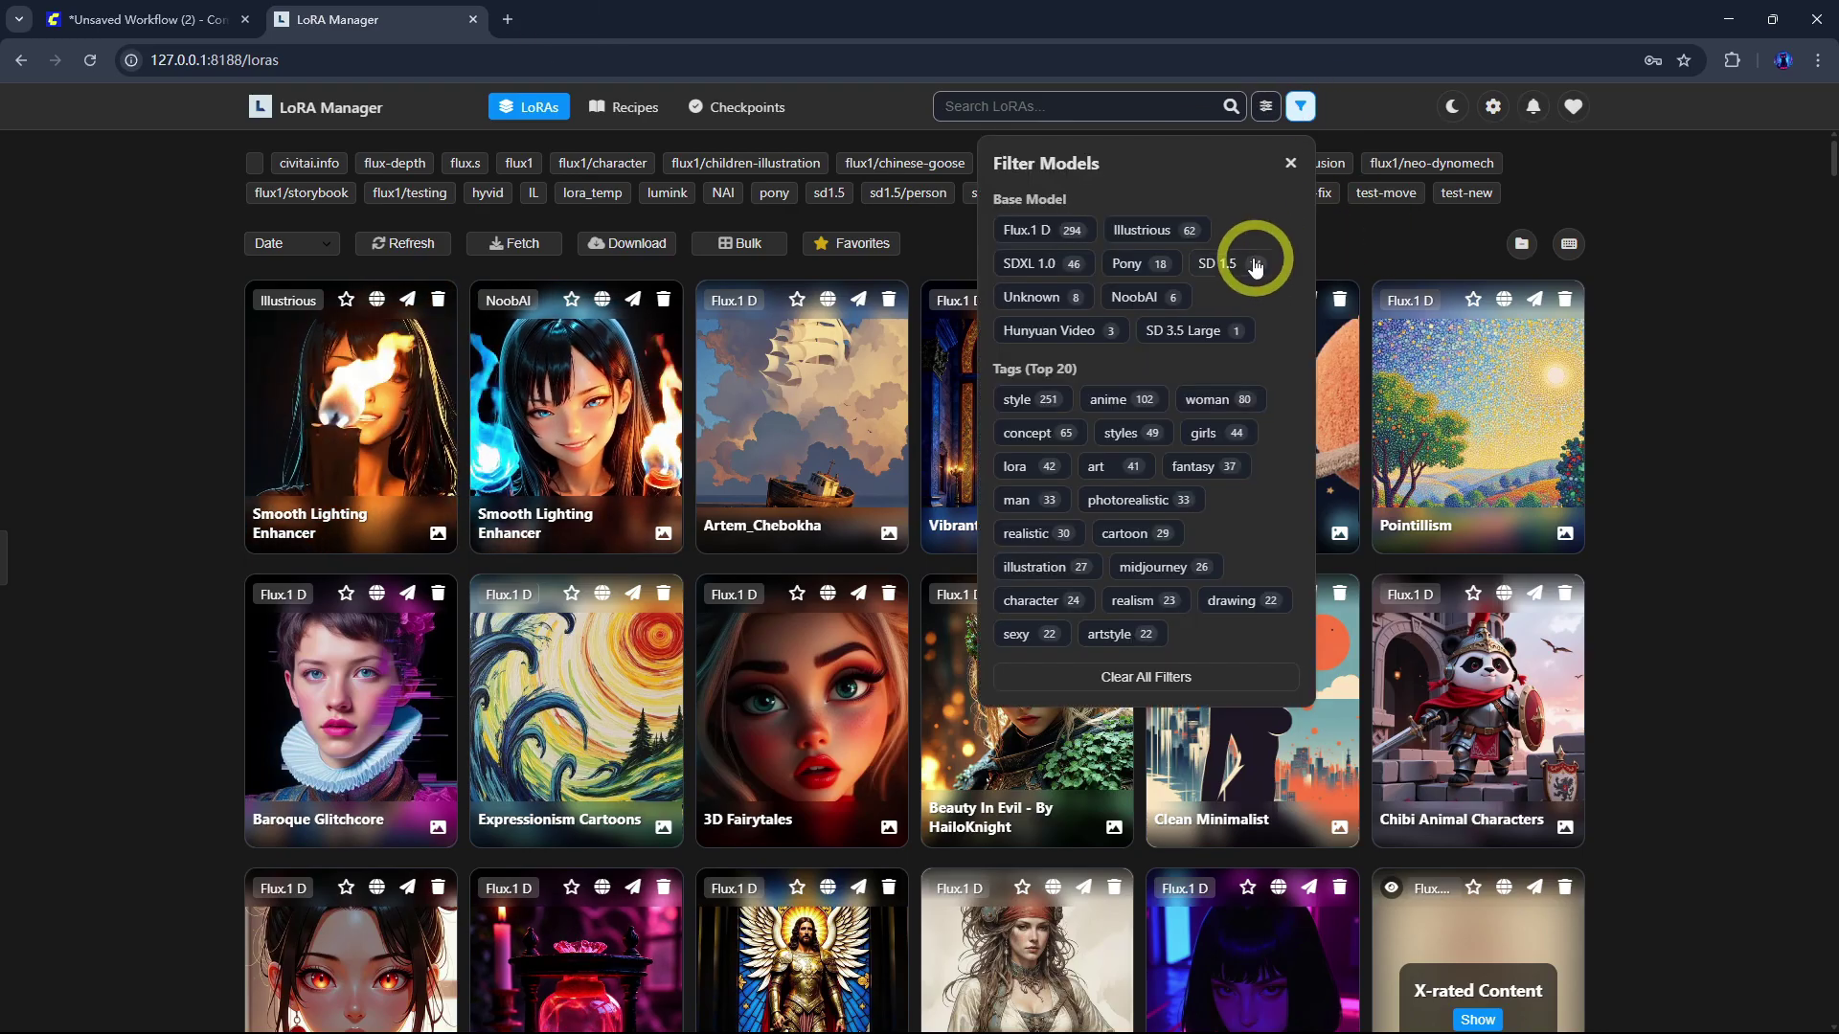
{"action": "left_click", "coordinate": [1726, 384]}
{"action": "scroll", "coordinate": [900, 824], "scroll_direction": "down", "scroll_amount": 1}
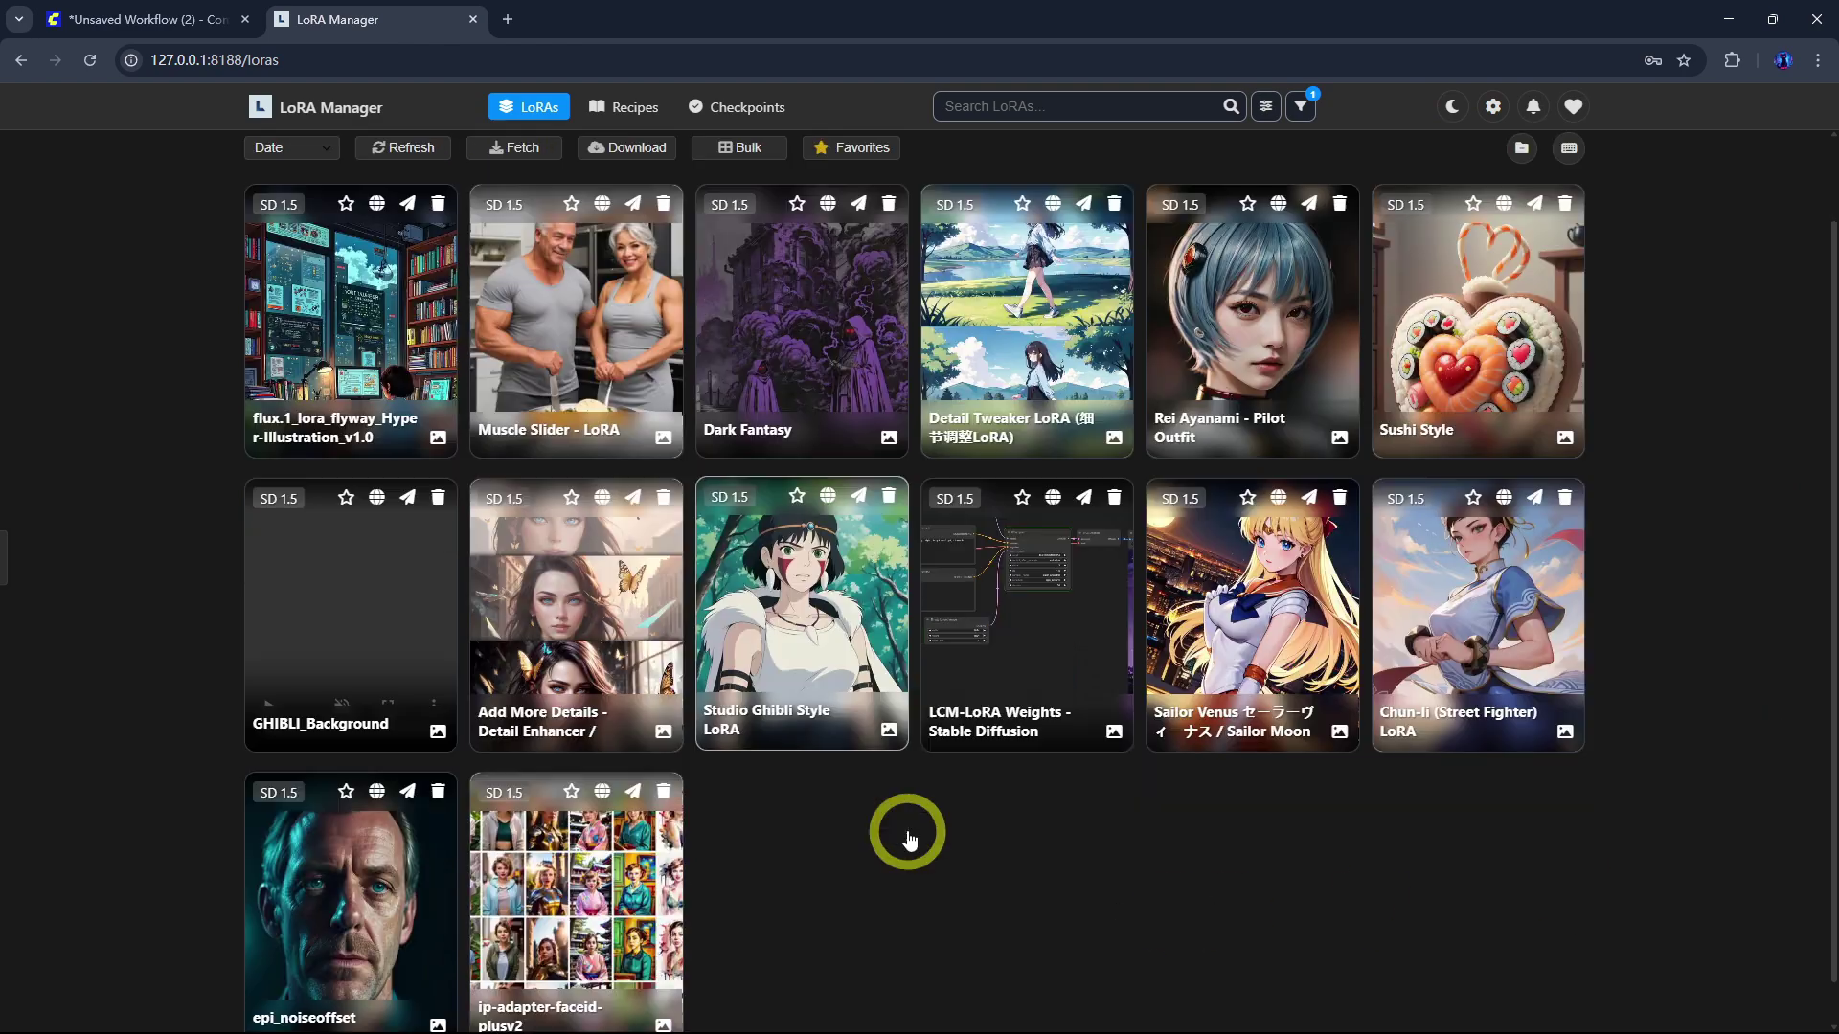
{"action": "left_click", "coordinate": [860, 498]}
{"action": "left_click", "coordinate": [144, 19]}
{"action": "mouse_move", "coordinate": [665, 653]}
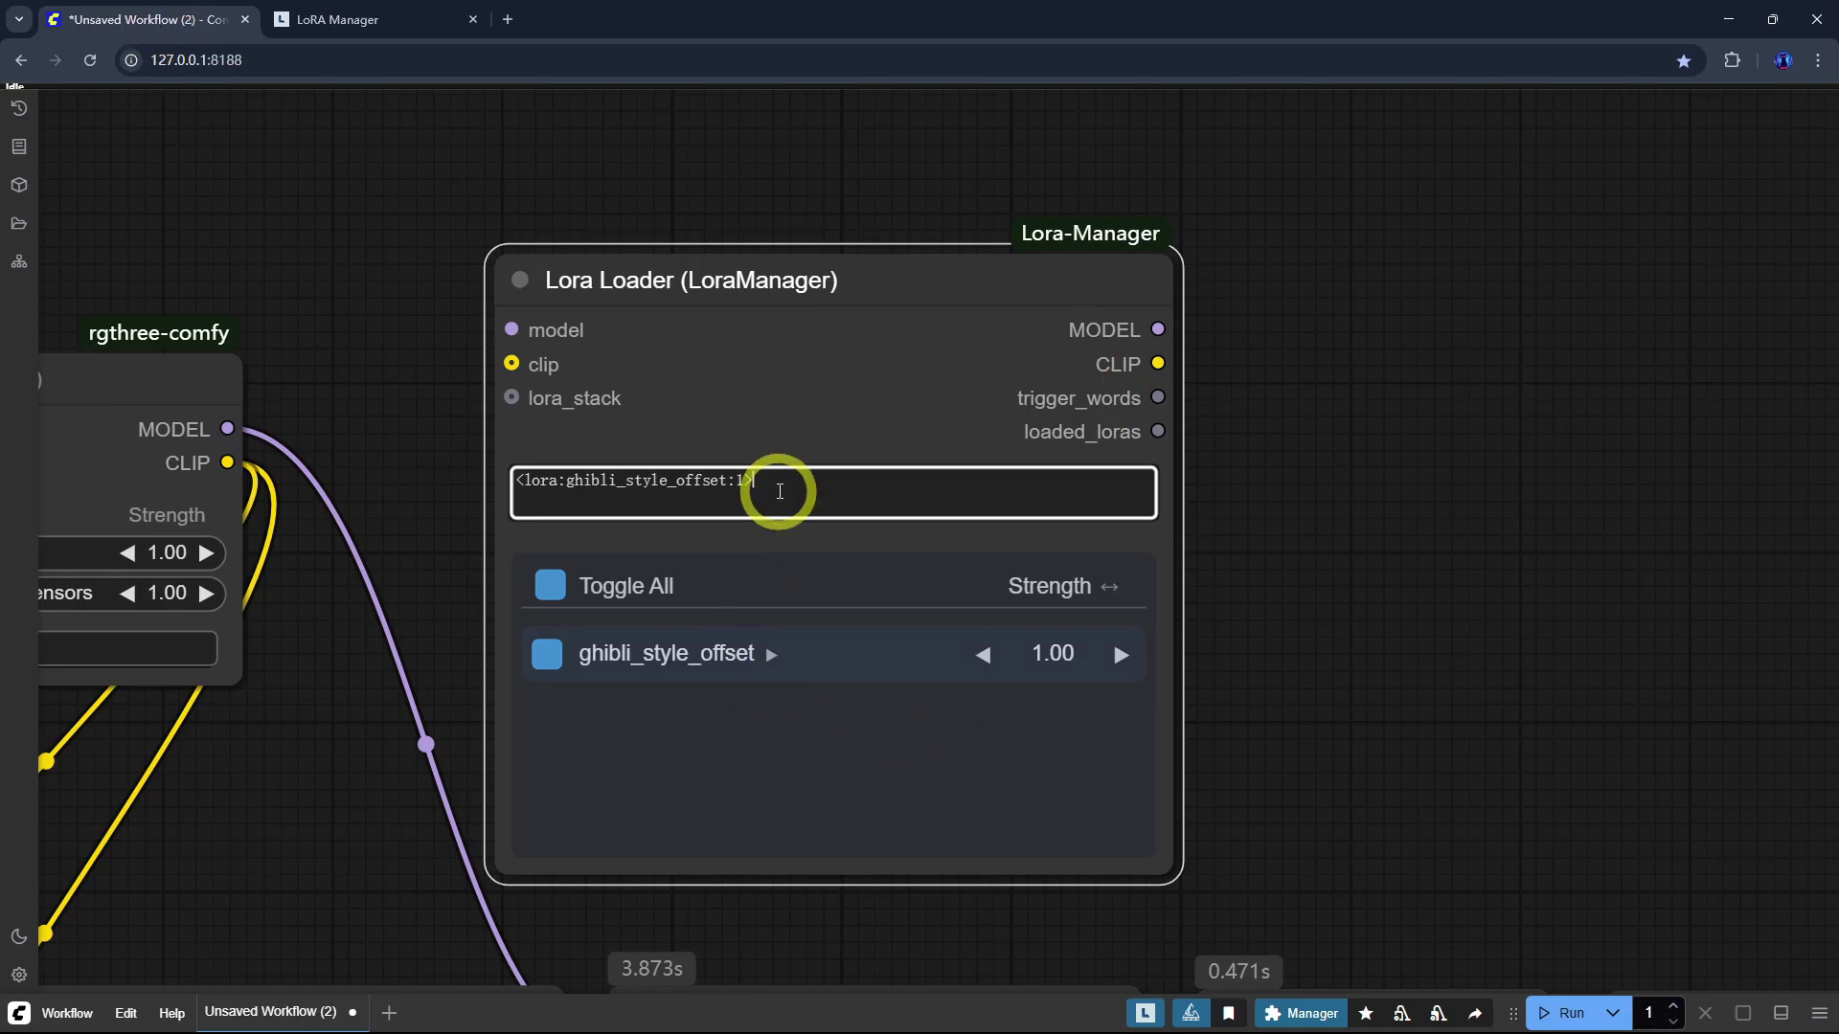
Step: Save a Strength 0.8 usage tip on the epi_noiseoffset LoRA
{"action": "left_click", "coordinate": [361, 19]}
{"action": "scroll", "coordinate": [523, 530], "scroll_direction": "down", "scroll_amount": 1}
{"action": "left_click", "coordinate": [354, 801]}
{"action": "left_click", "coordinate": [653, 582]}
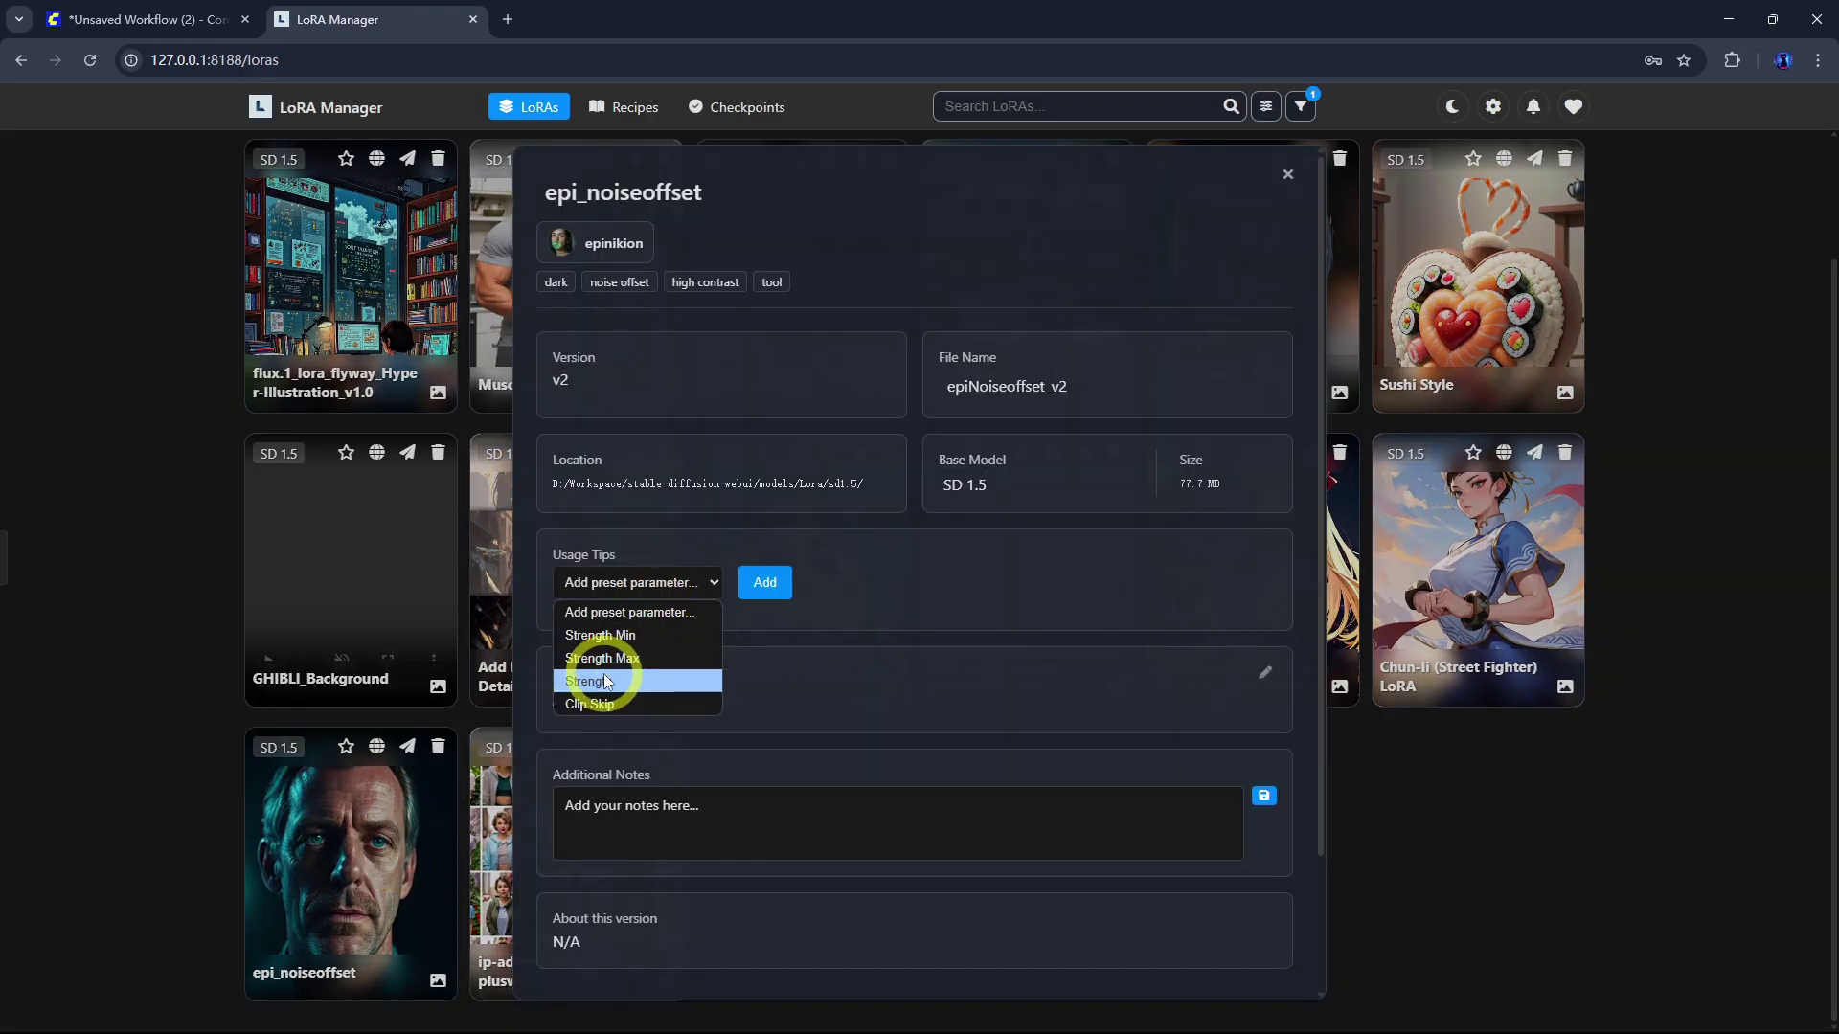
{"action": "left_click", "coordinate": [709, 669]}
{"action": "type", "text": "0.8"}
{"action": "key", "text": "Return"}
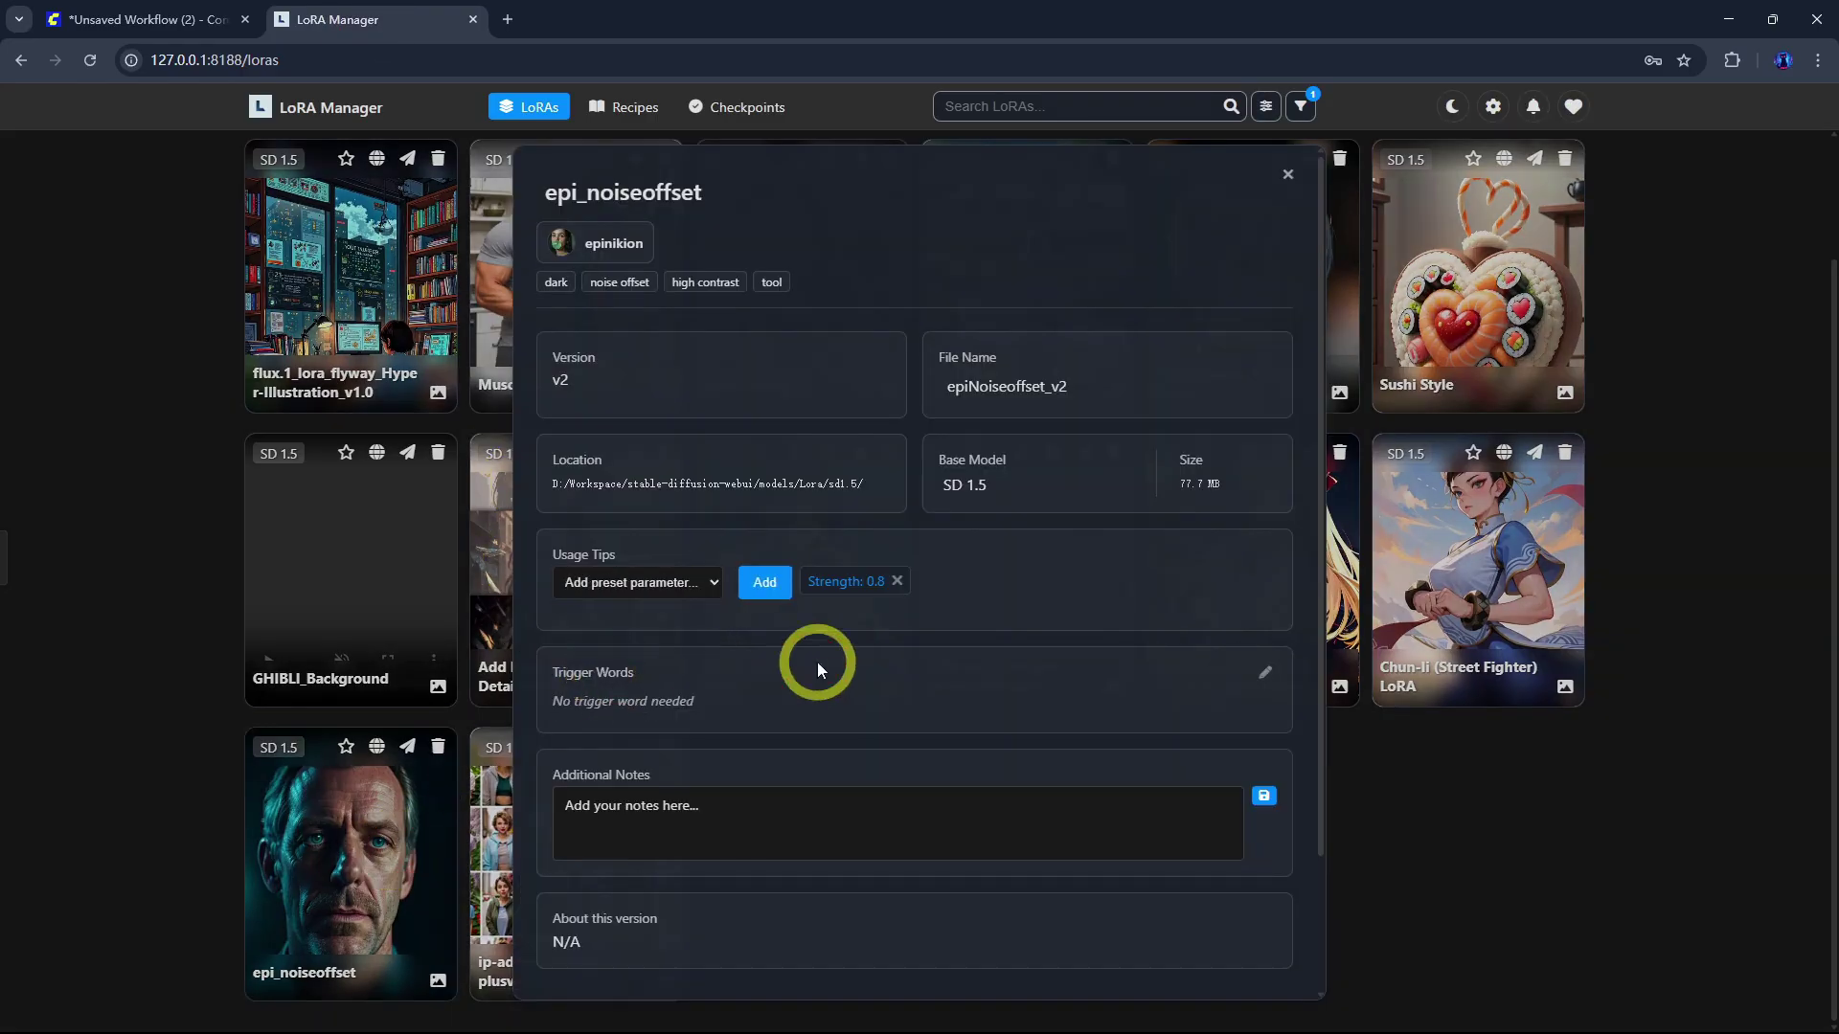
Step: Send epi_noiseoffset to the workflow, where it loads at strength 0.80
{"action": "left_click", "coordinate": [1301, 144]}
{"action": "left_click", "coordinate": [407, 746]}
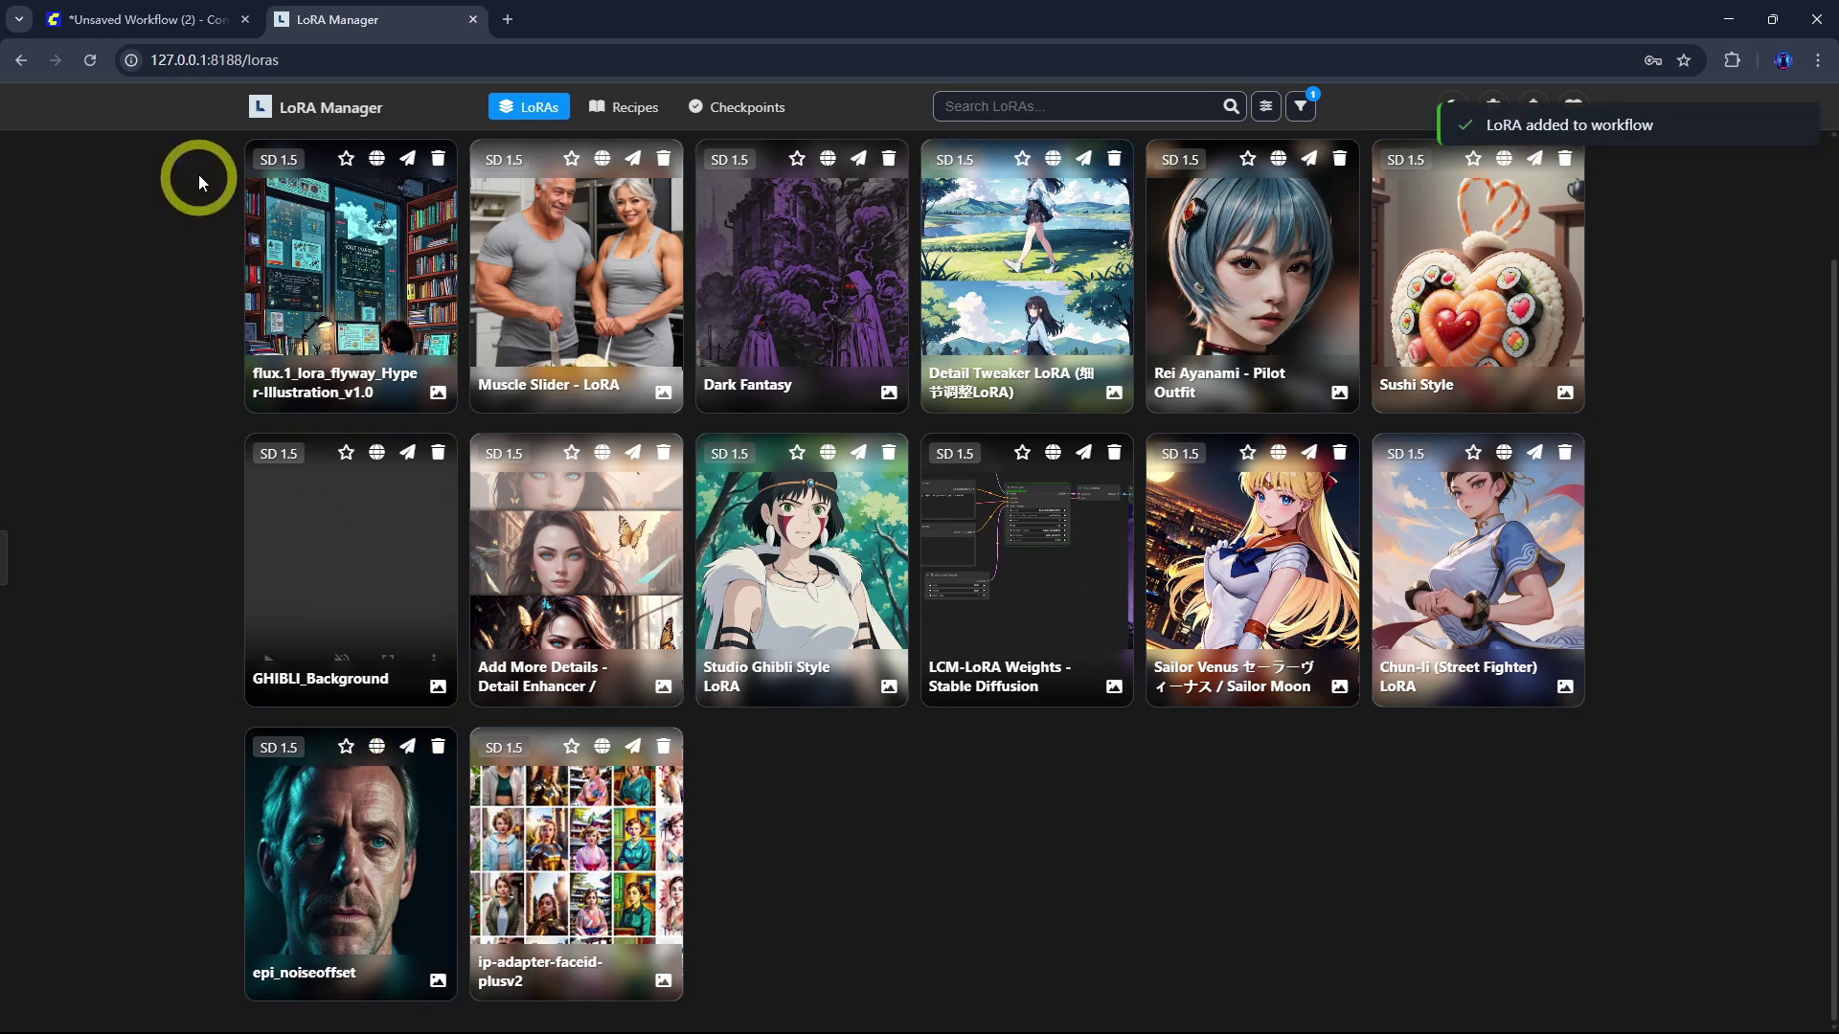
{"action": "left_click", "coordinate": [186, 21]}
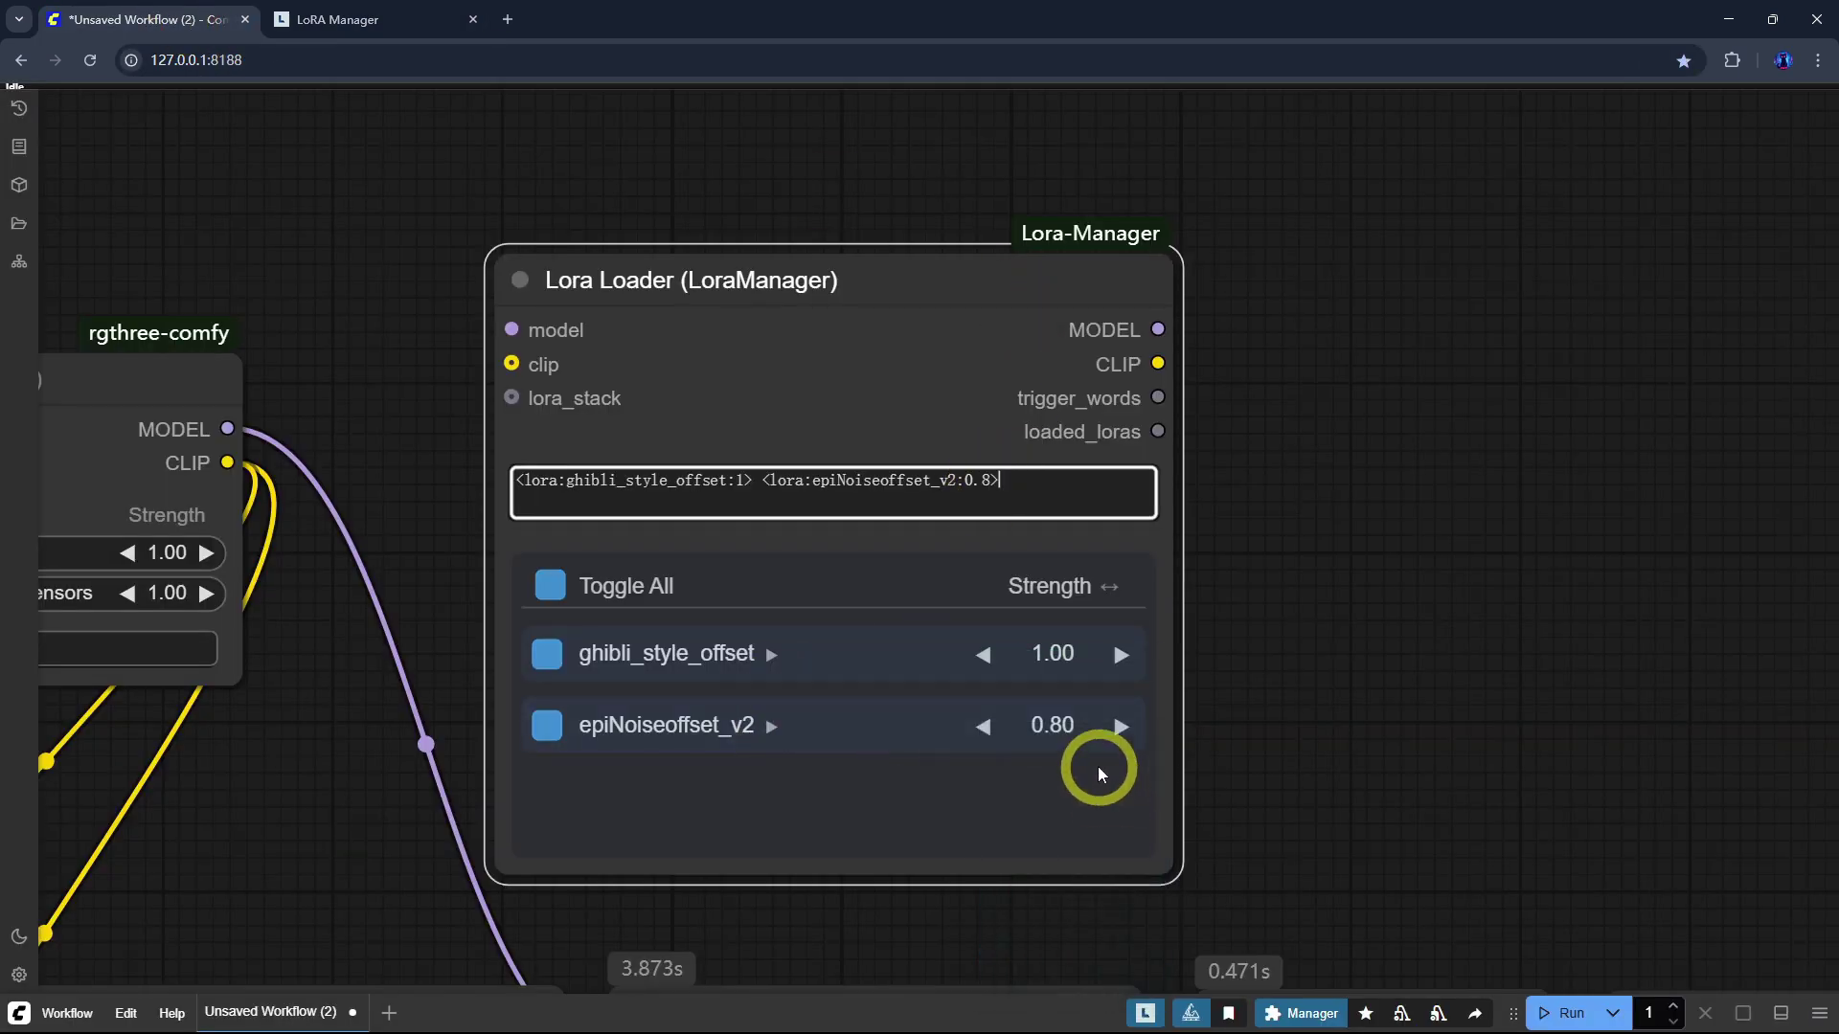
{"action": "left_click", "coordinate": [1054, 725]}
{"action": "left_click", "coordinate": [962, 820]}
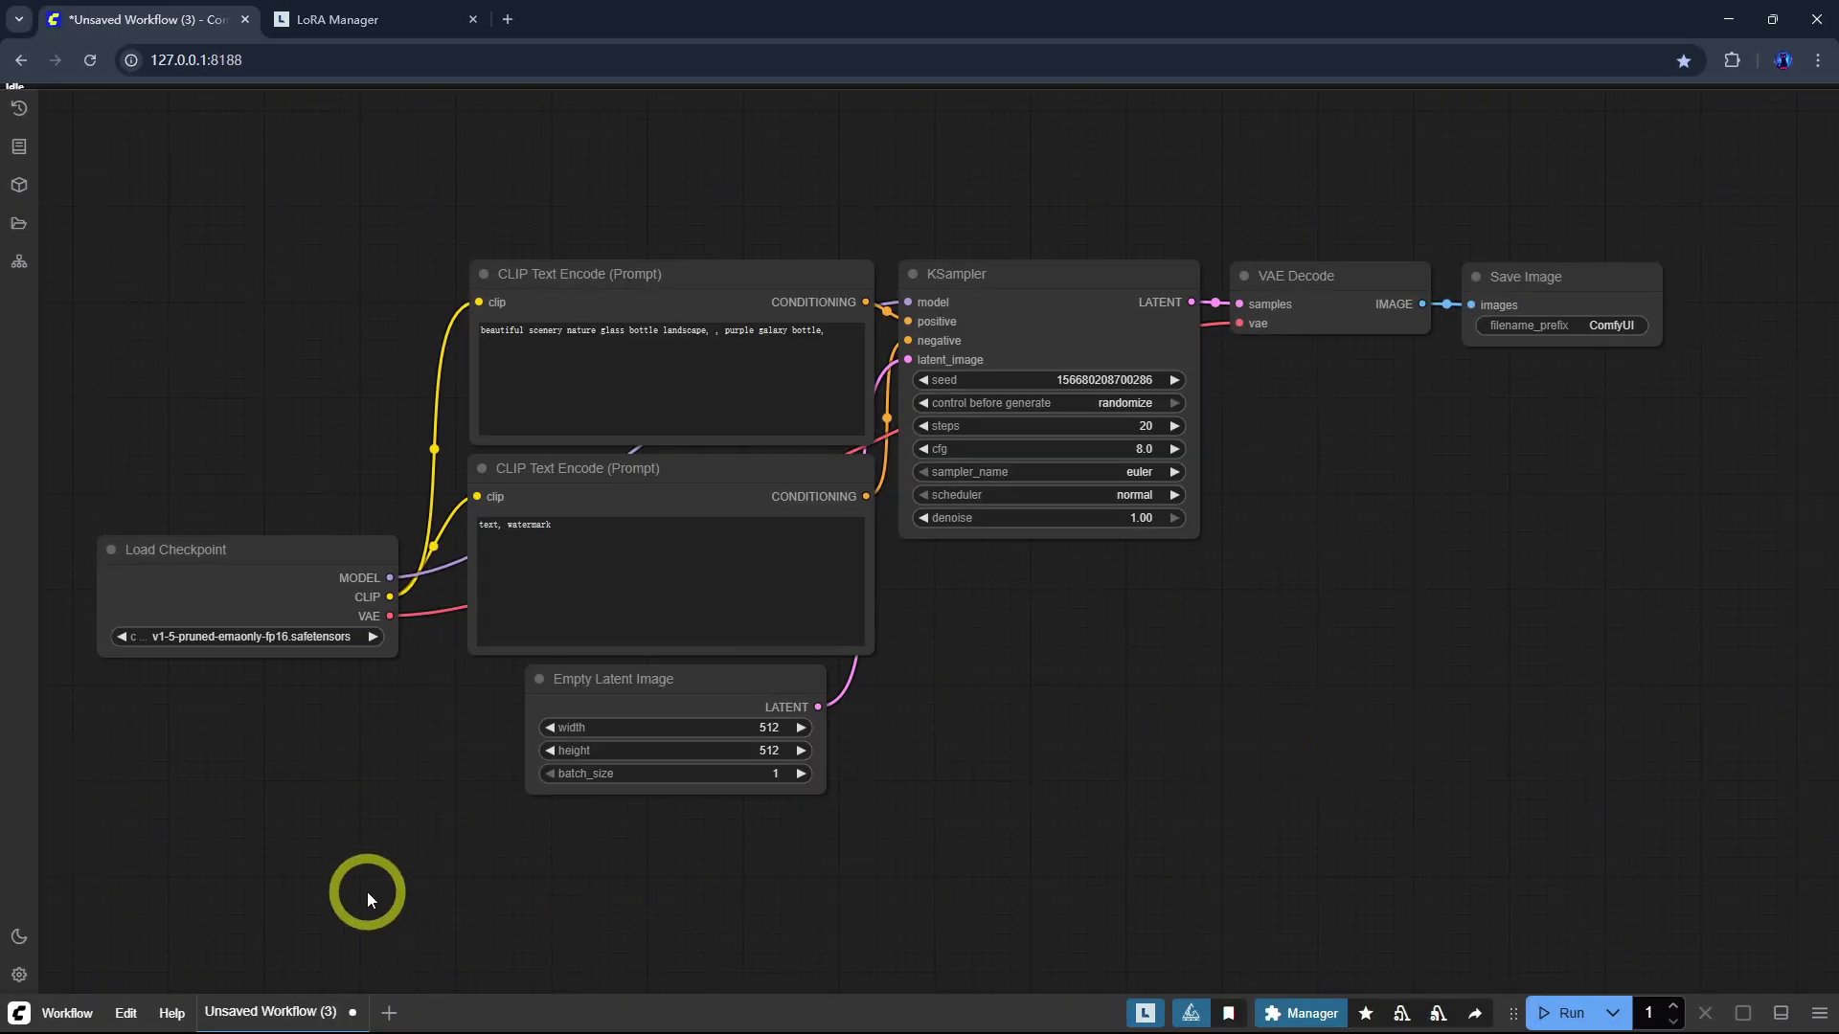
Step: Load the ComfyUI-Lora-Manager 'Illustrious Pony Example' workflow template
{"action": "left_click", "coordinate": [75, 1014]}
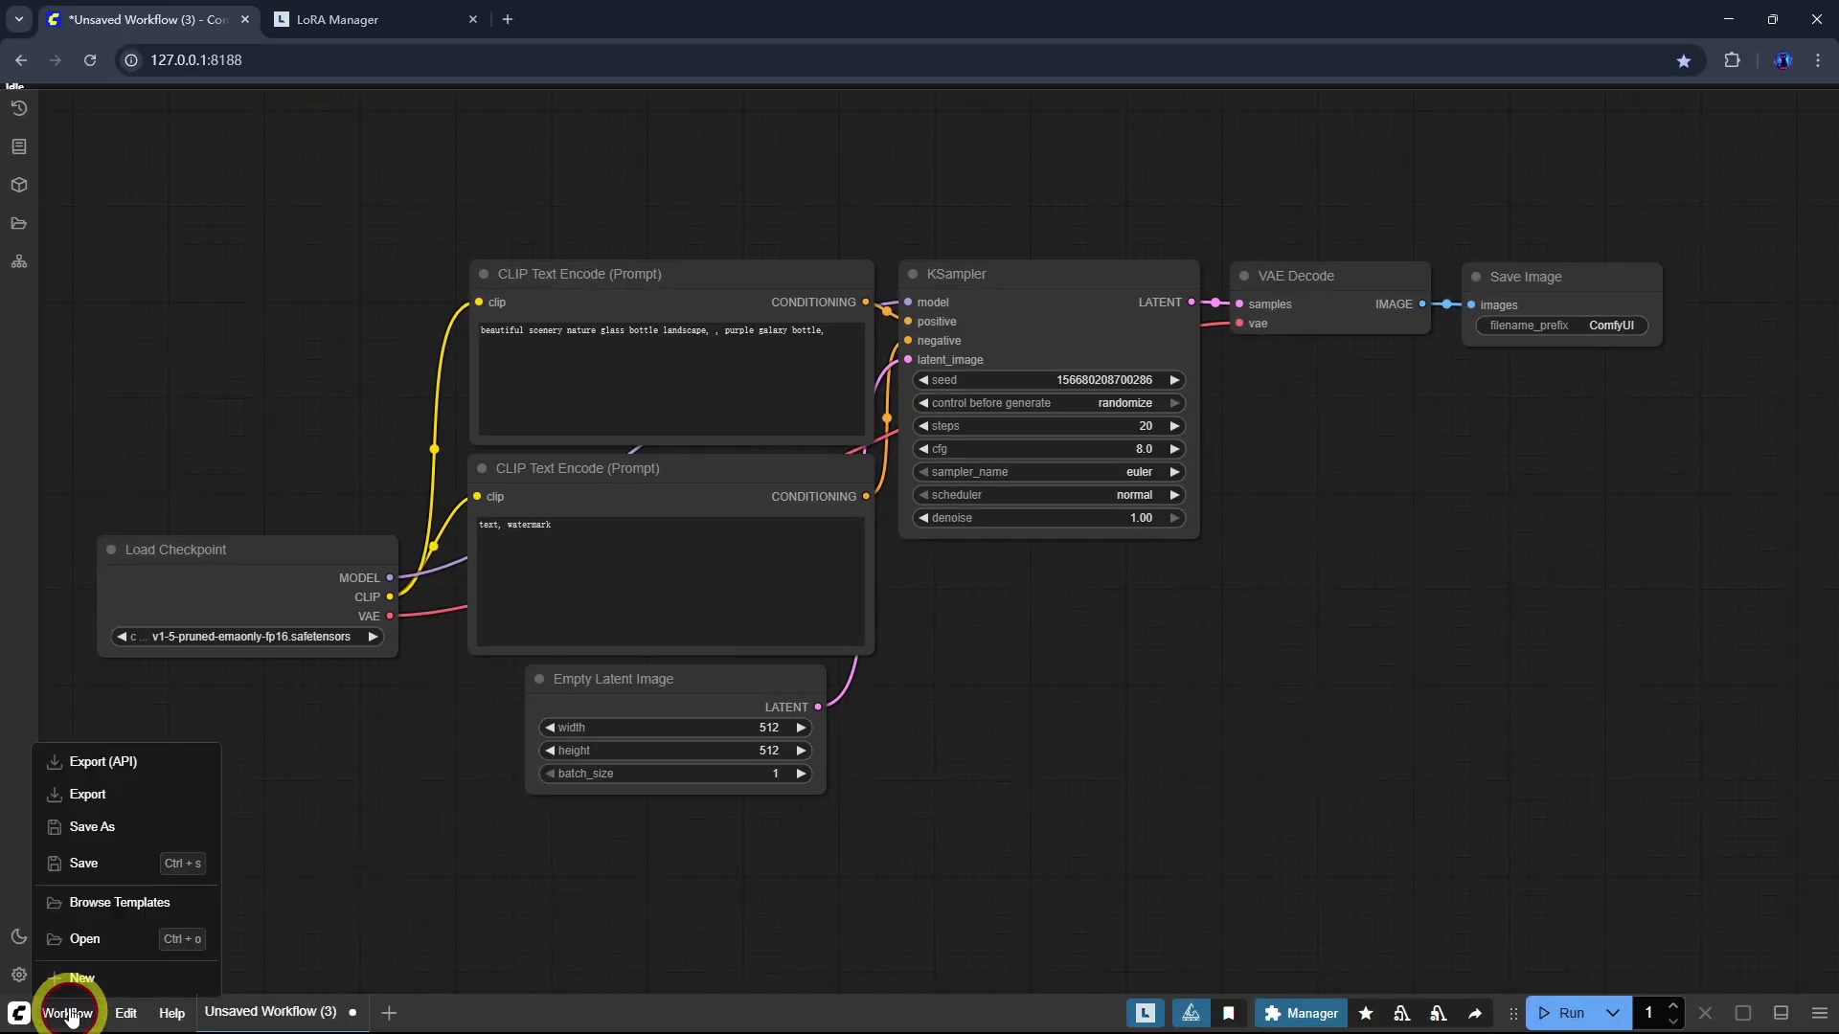
{"action": "left_click", "coordinate": [118, 913]}
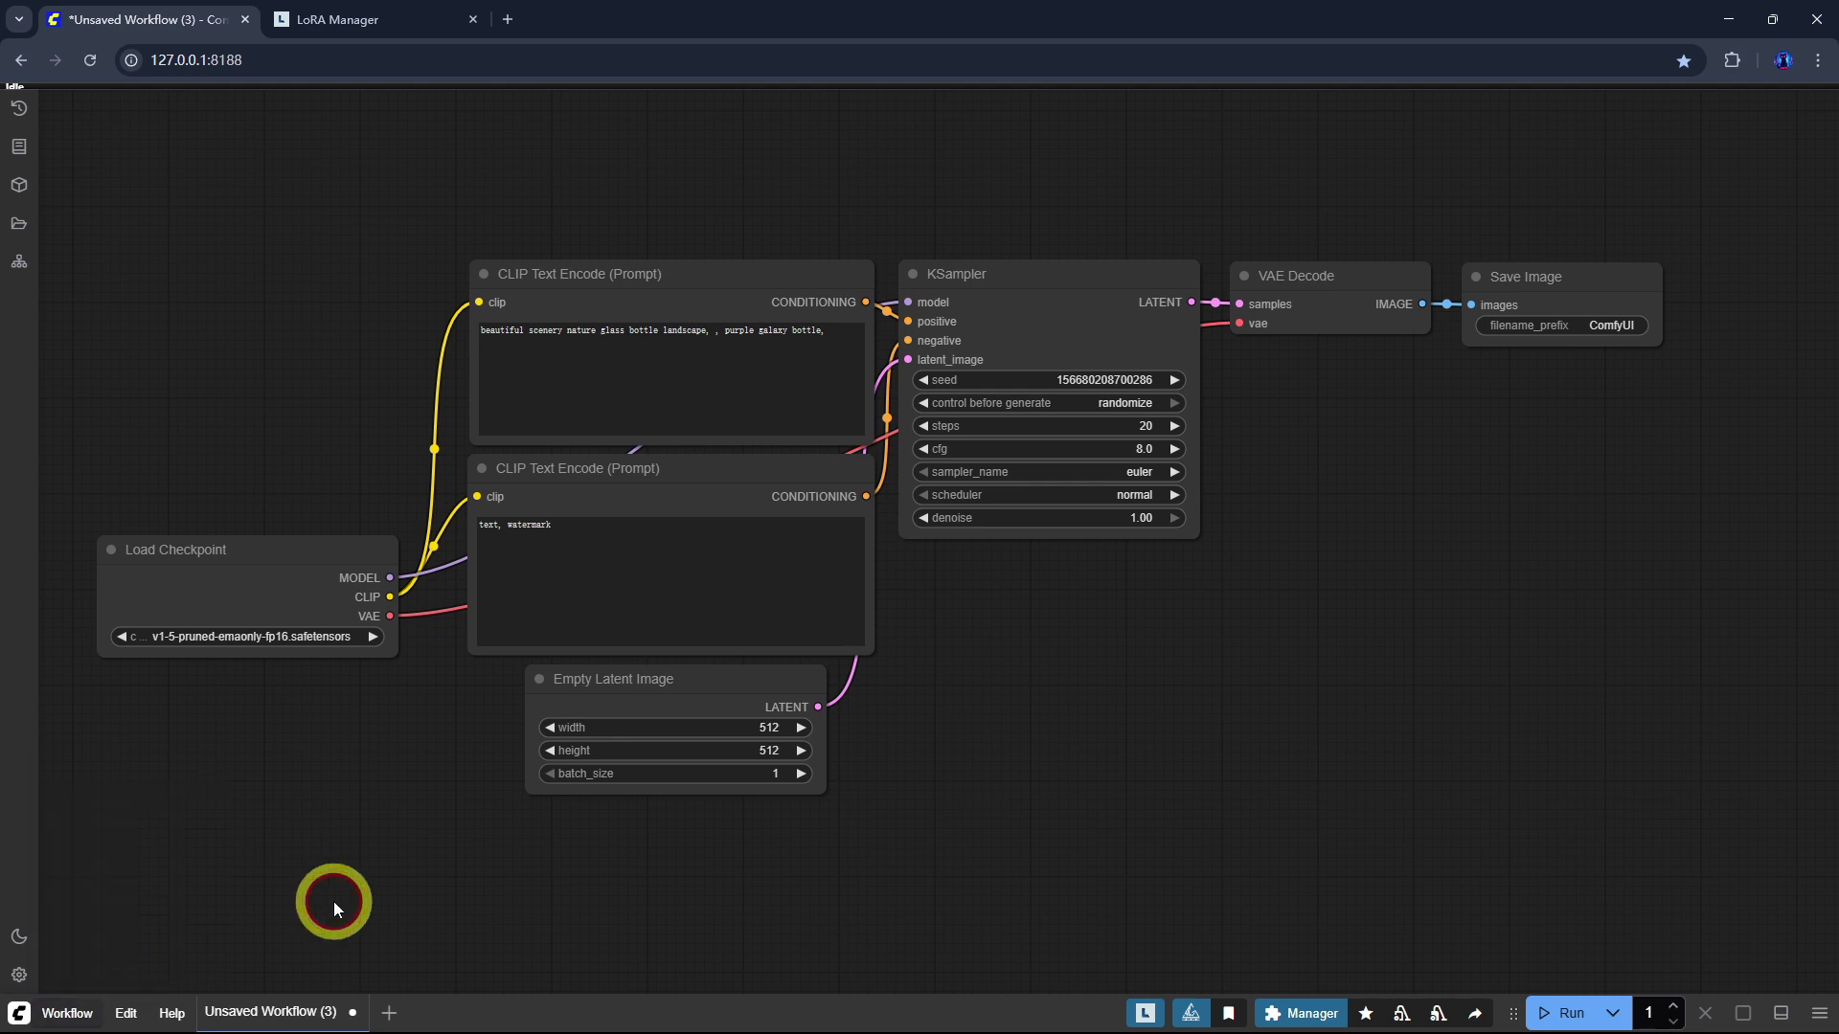
{"action": "left_click", "coordinate": [69, 1013]}
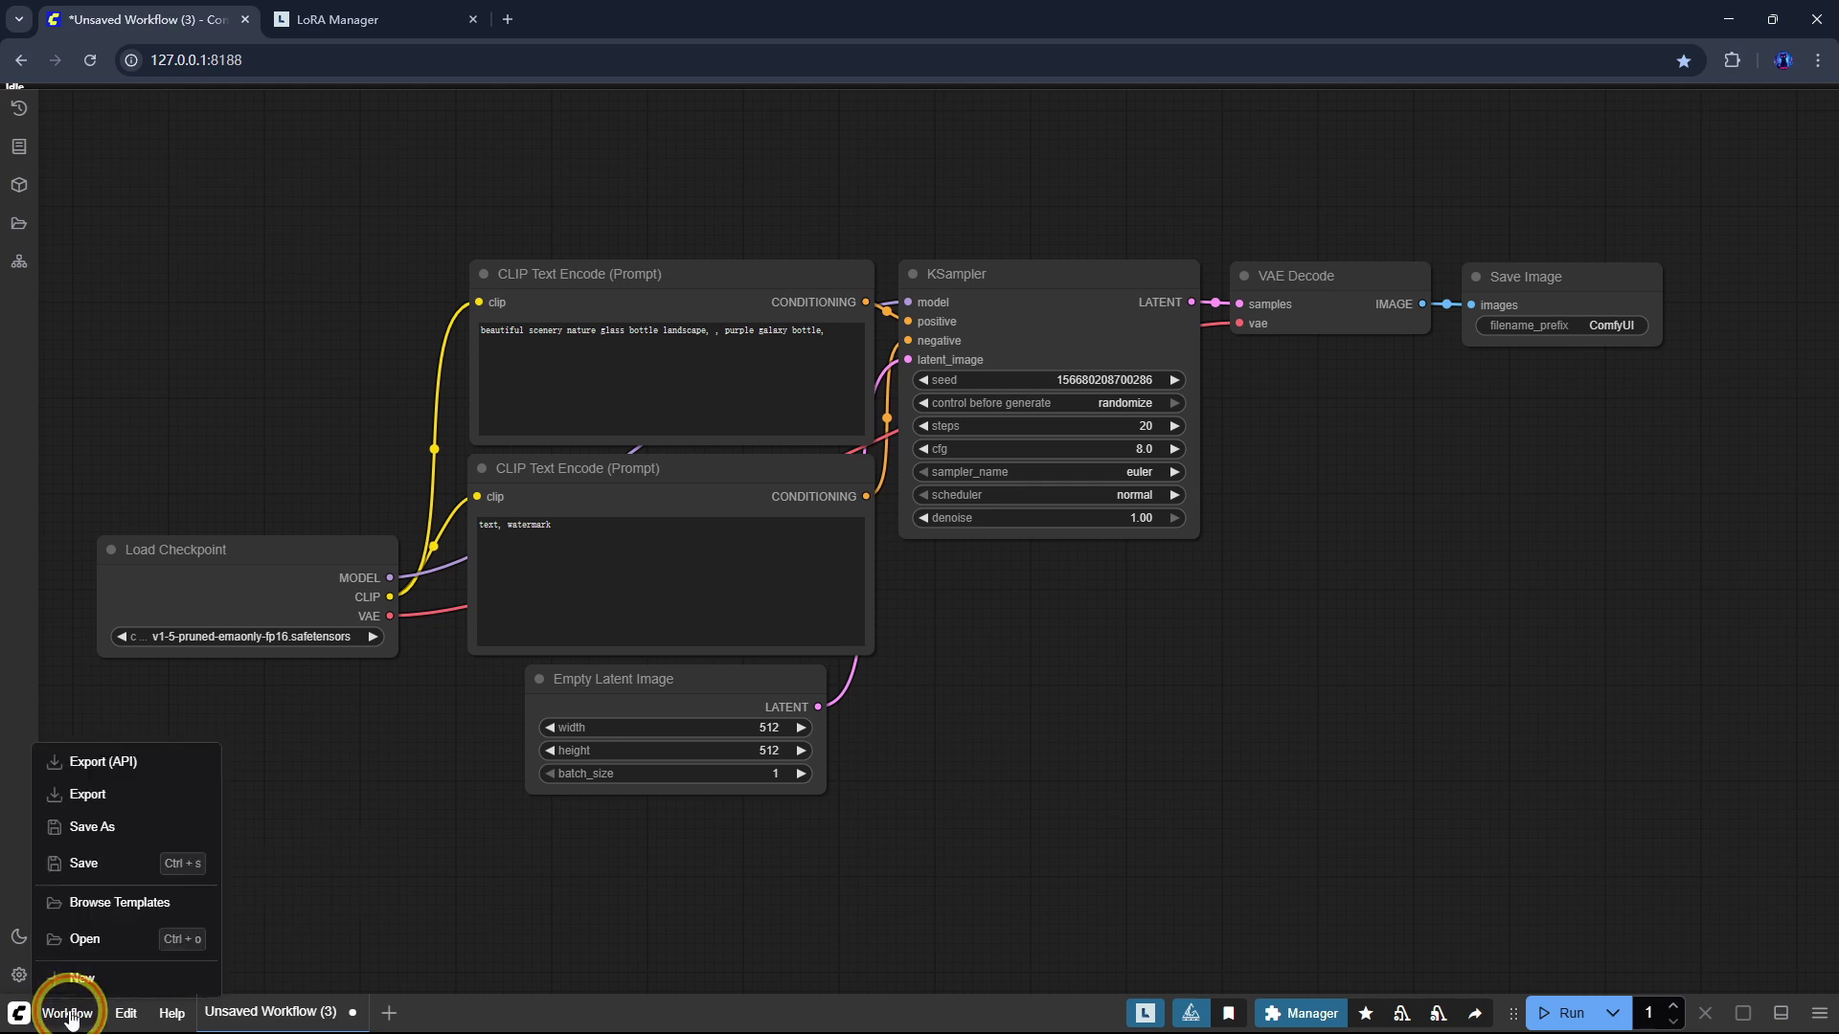
{"action": "left_click", "coordinate": [152, 910]}
{"action": "scroll", "coordinate": [287, 555], "scroll_direction": "down", "scroll_amount": 2}
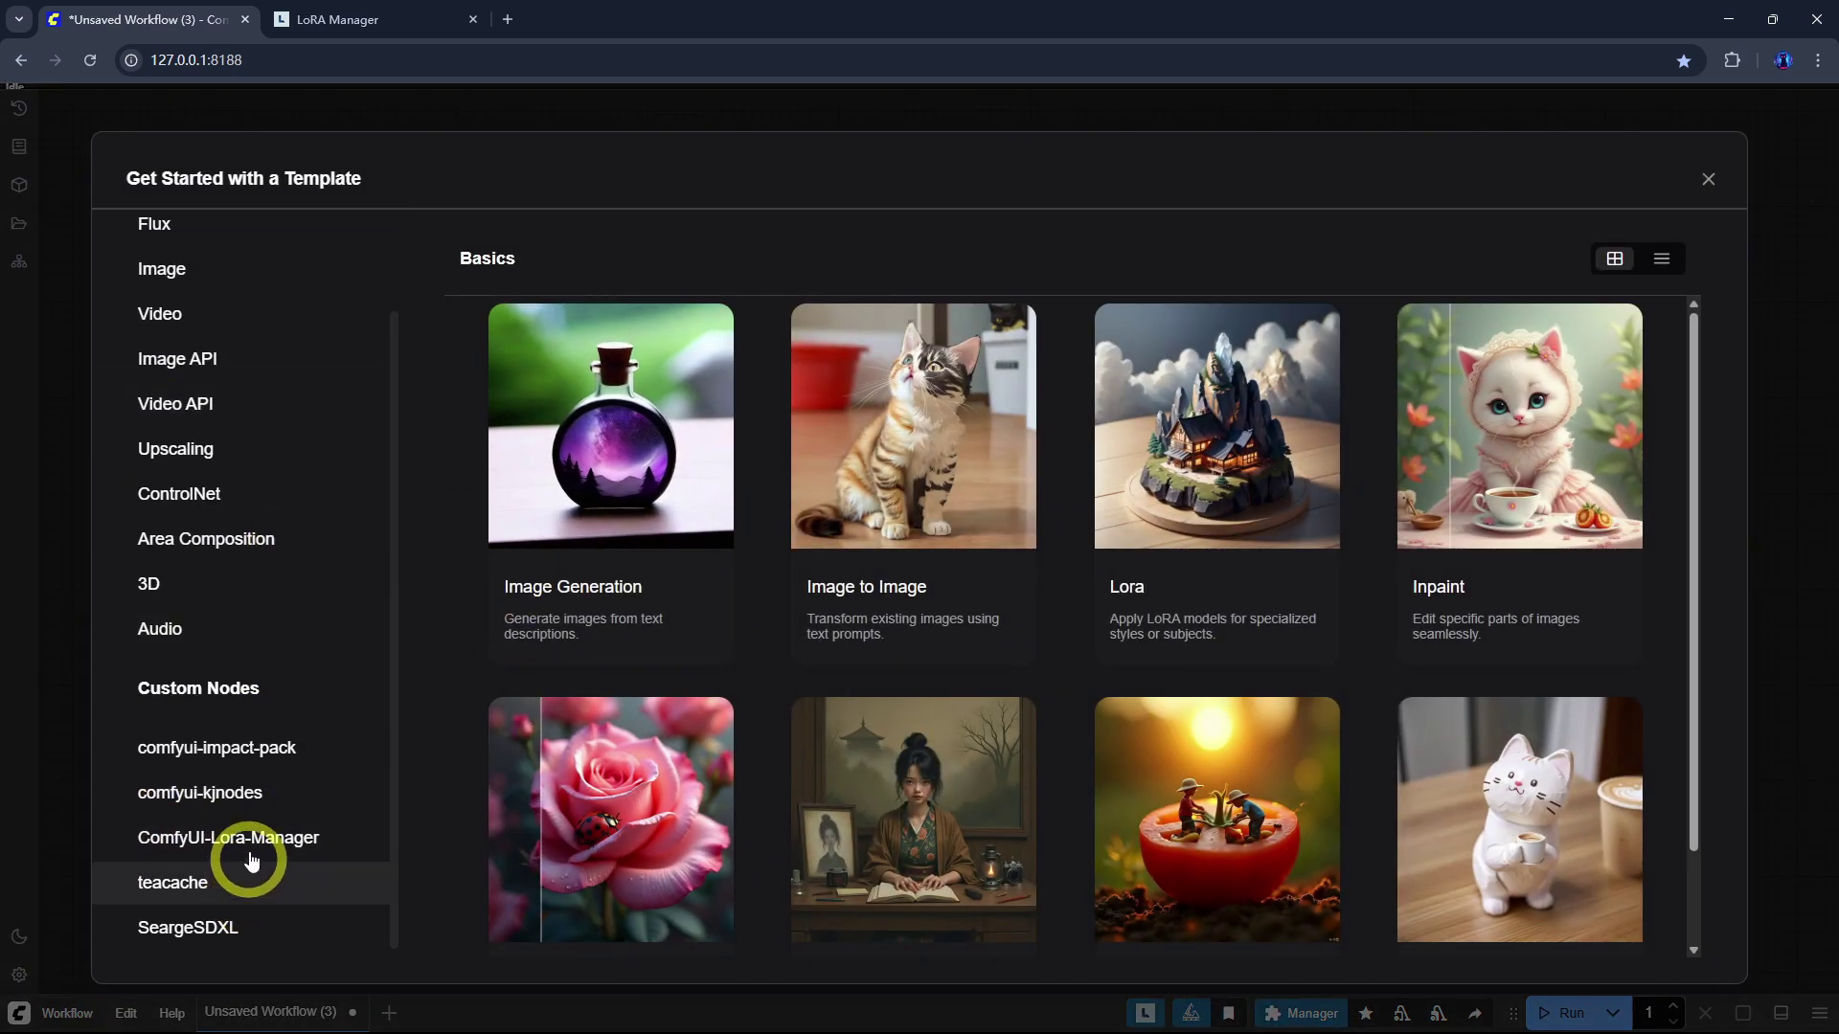
{"action": "left_click", "coordinate": [266, 840]}
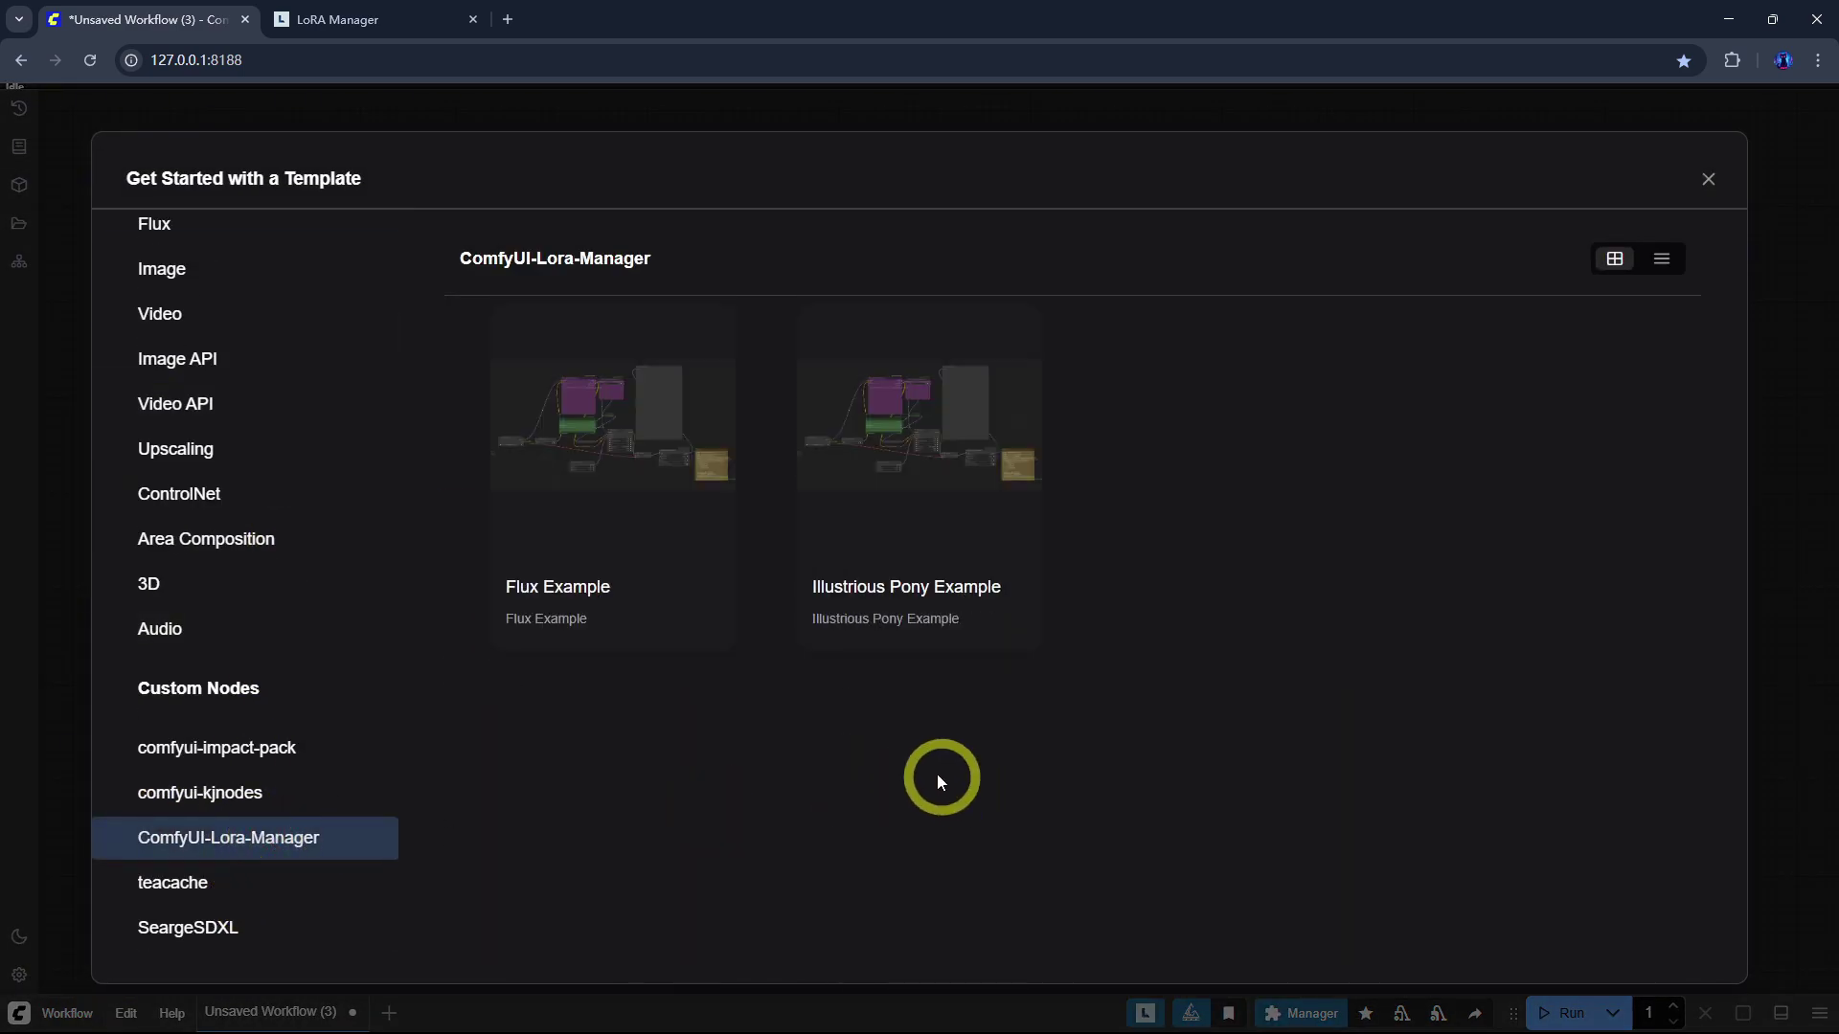
{"action": "left_click", "coordinate": [963, 440]}
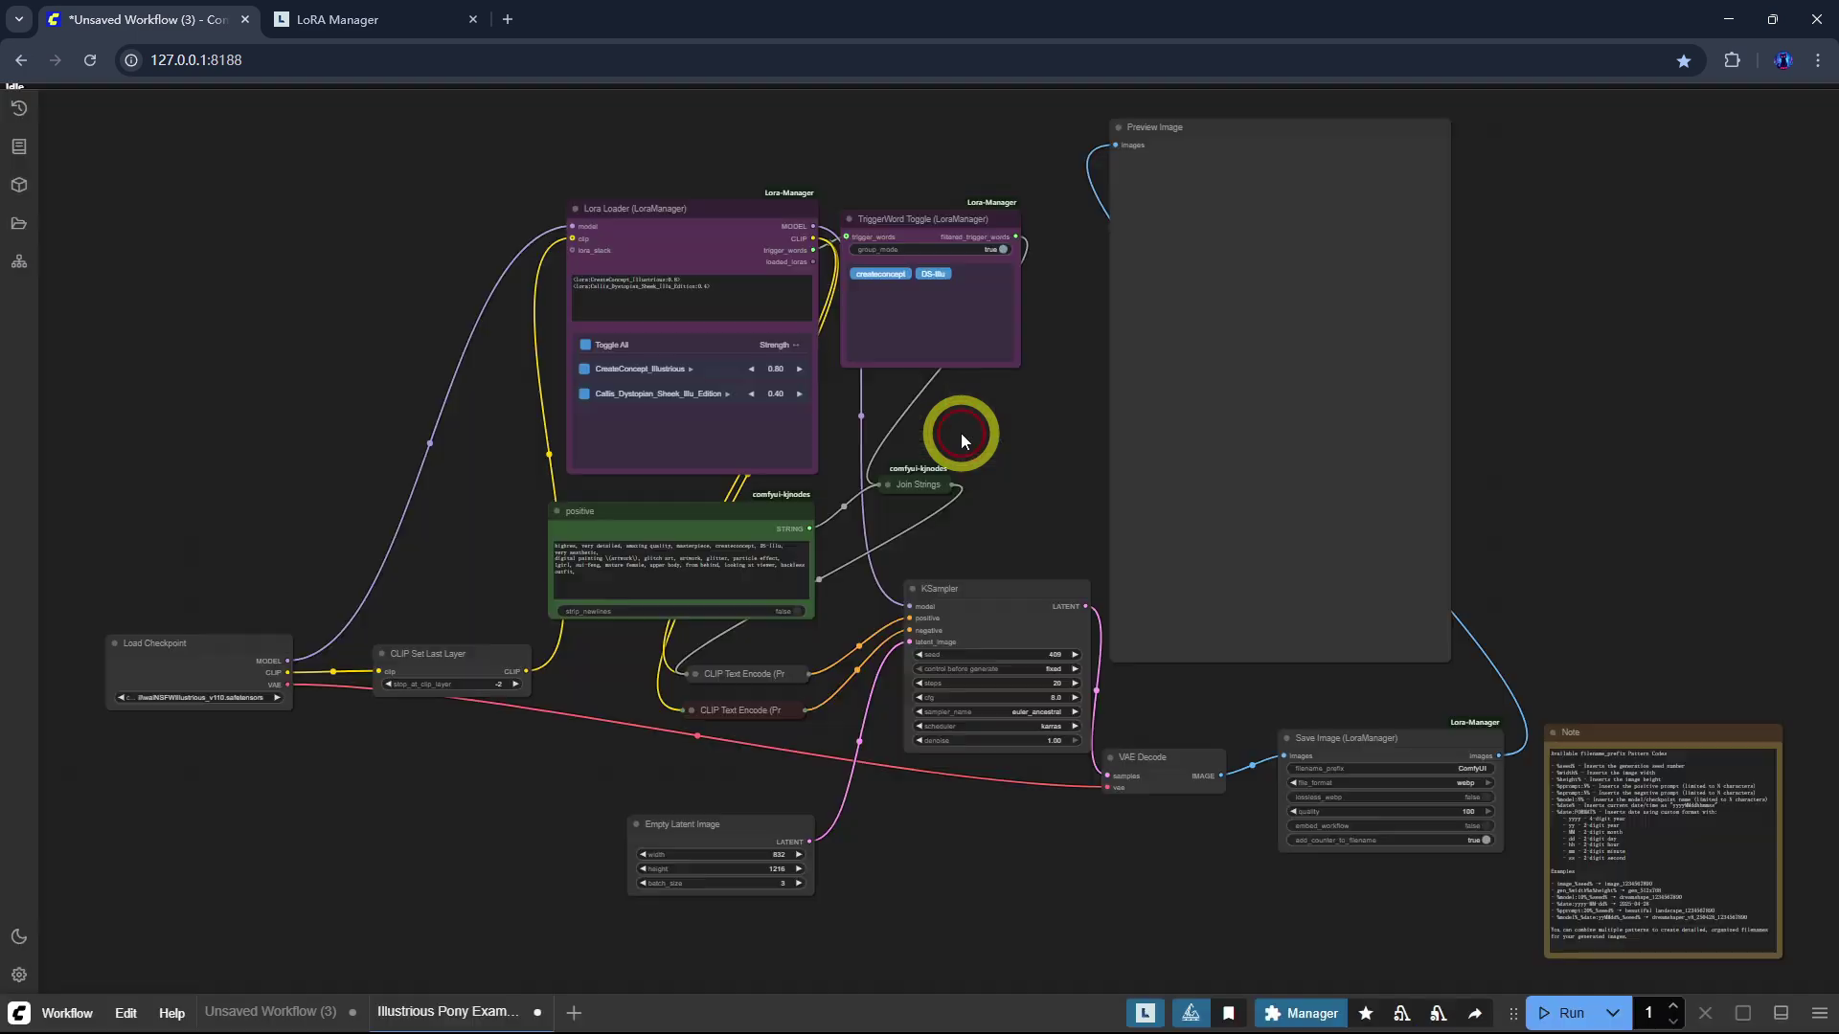
Step: Clear all LoRAs from the template's Lora Loader text box
{"action": "scroll", "coordinate": [856, 596], "scroll_direction": "up", "scroll_amount": 6}
{"action": "scroll", "coordinate": [762, 565], "scroll_direction": "up", "scroll_amount": 4}
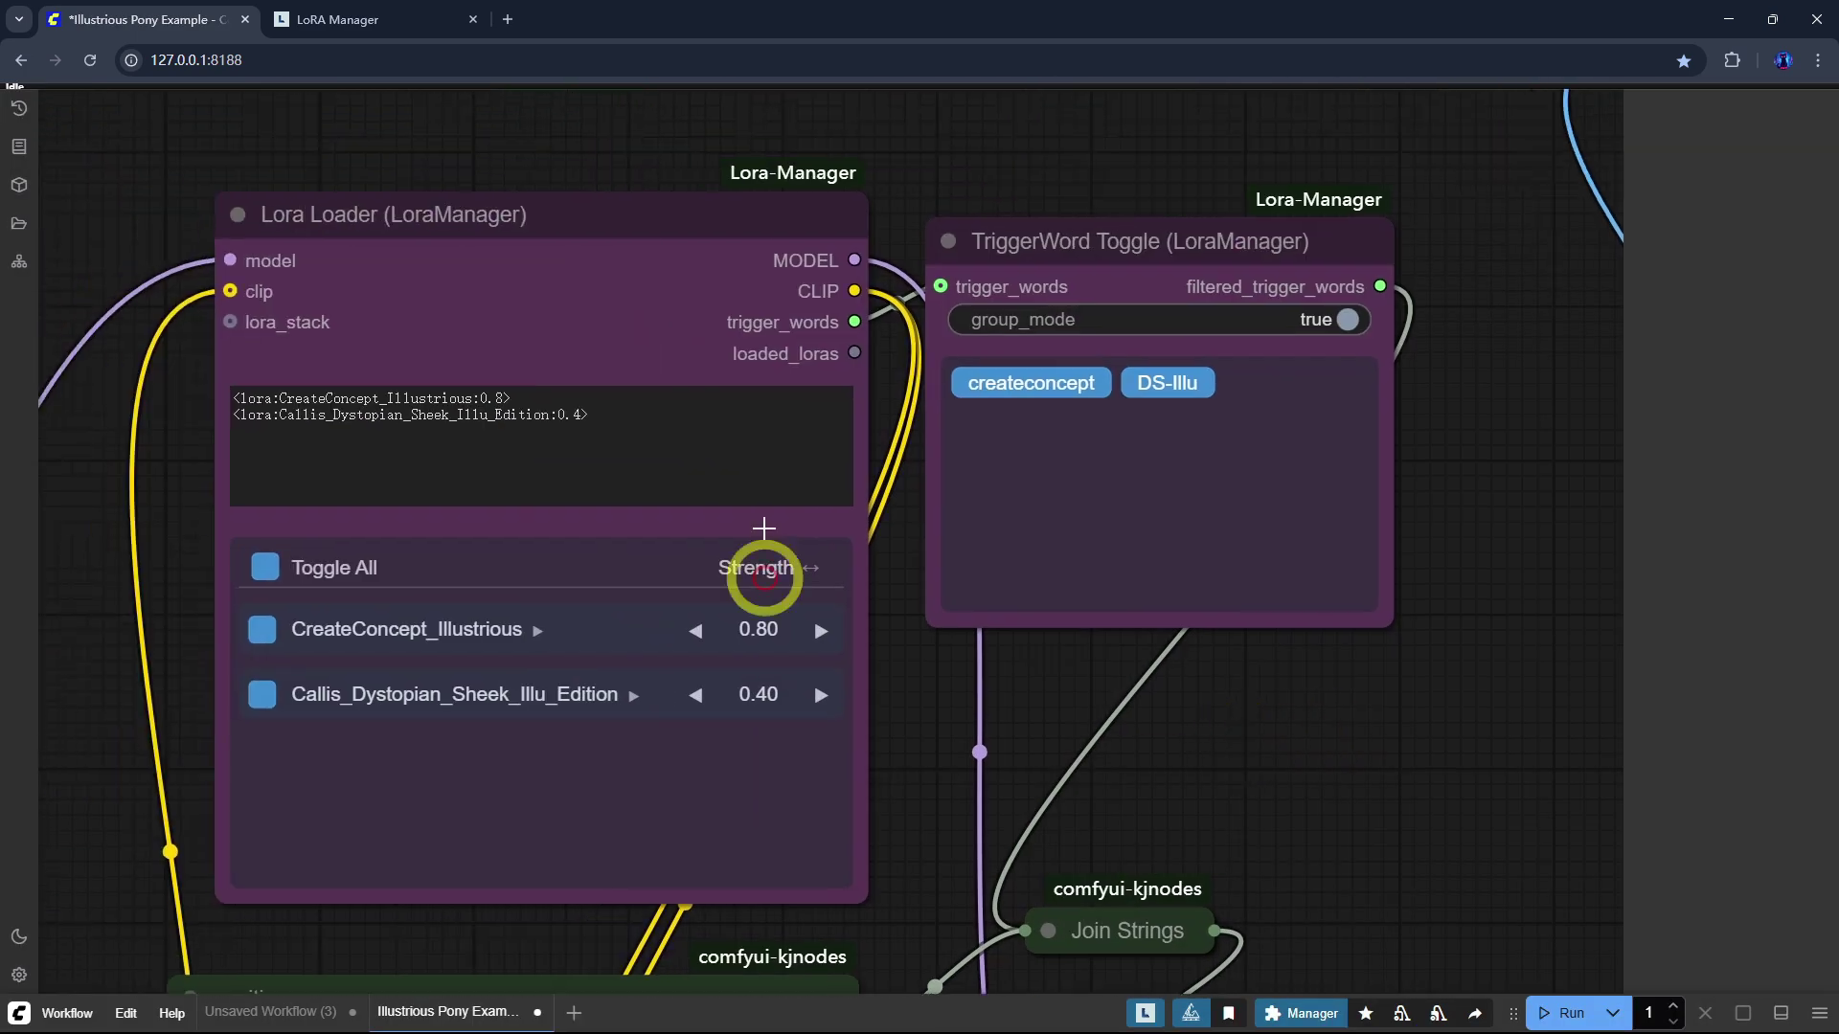
{"action": "key", "text": "ctrl+a"}
{"action": "key", "text": "BackSpace"}
{"action": "left_click", "coordinate": [1320, 761]}
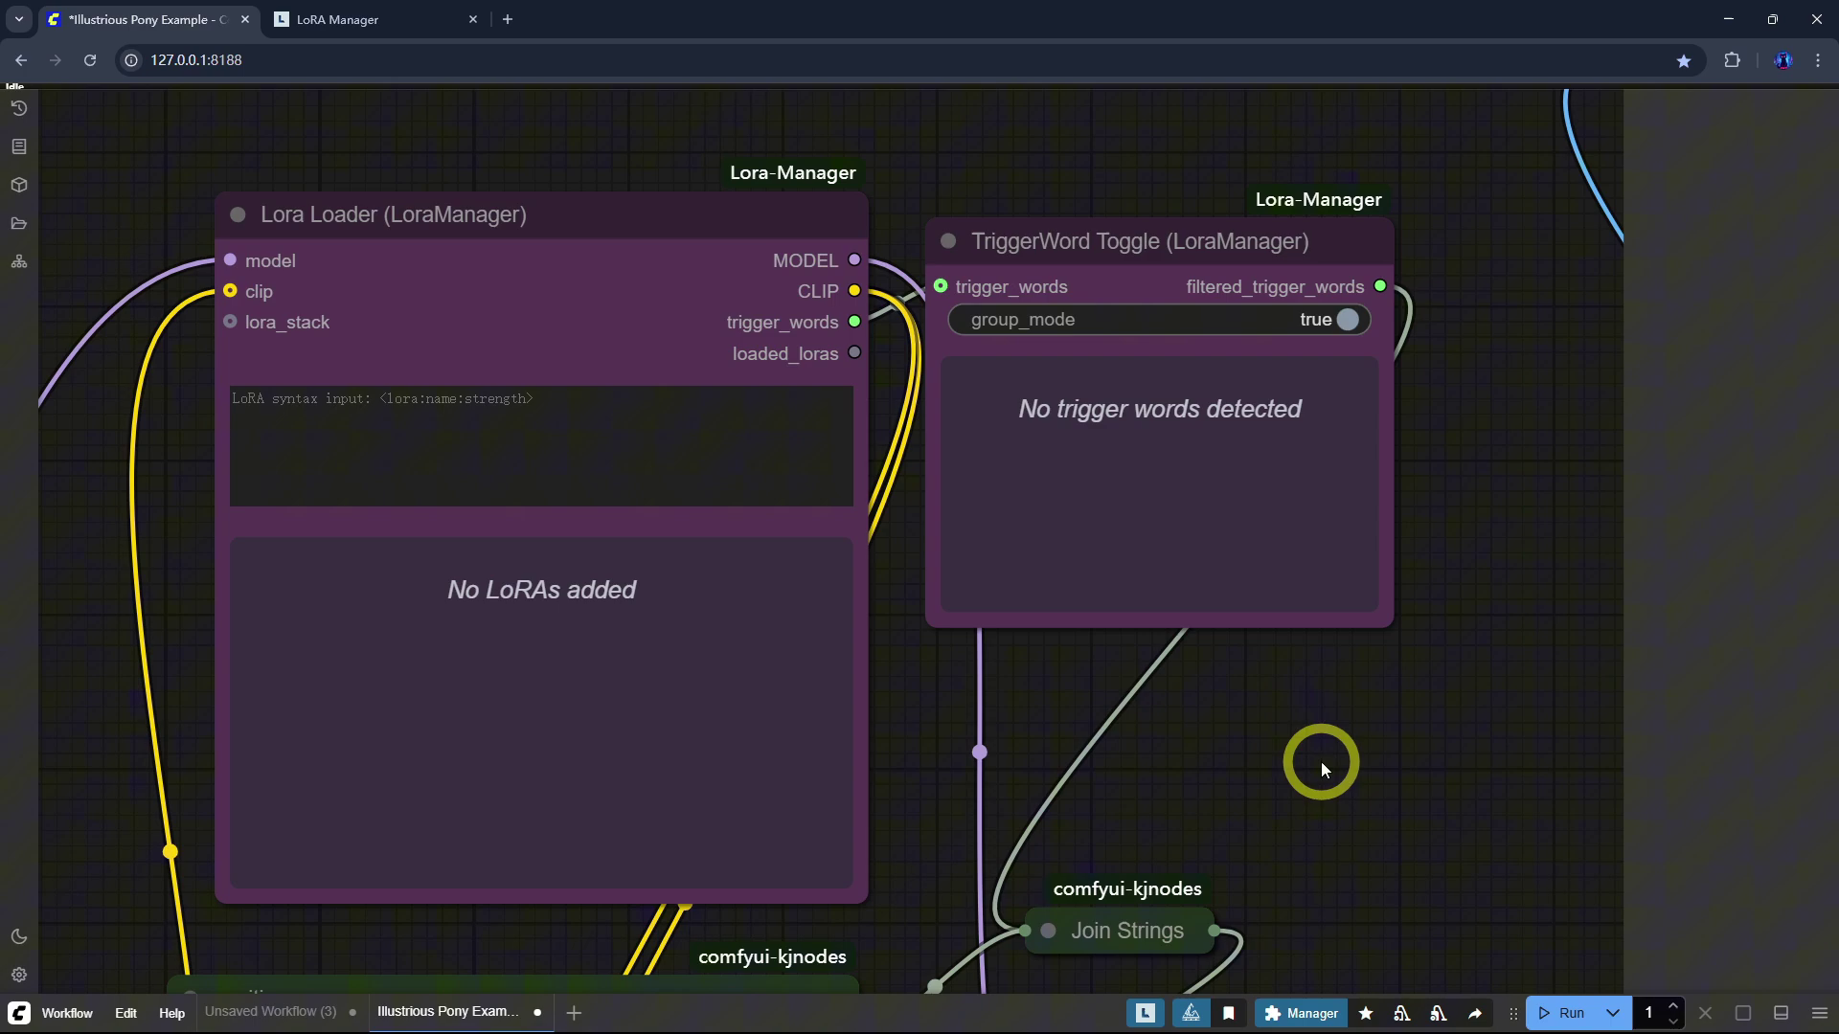
{"action": "scroll", "coordinate": [1319, 761], "scroll_direction": "down", "scroll_amount": 1}
Step: Append Smooth Detailer Booster and Gothic Oil Painting LoRAs to the workflow's loader
{"action": "left_click", "coordinate": [397, 23]}
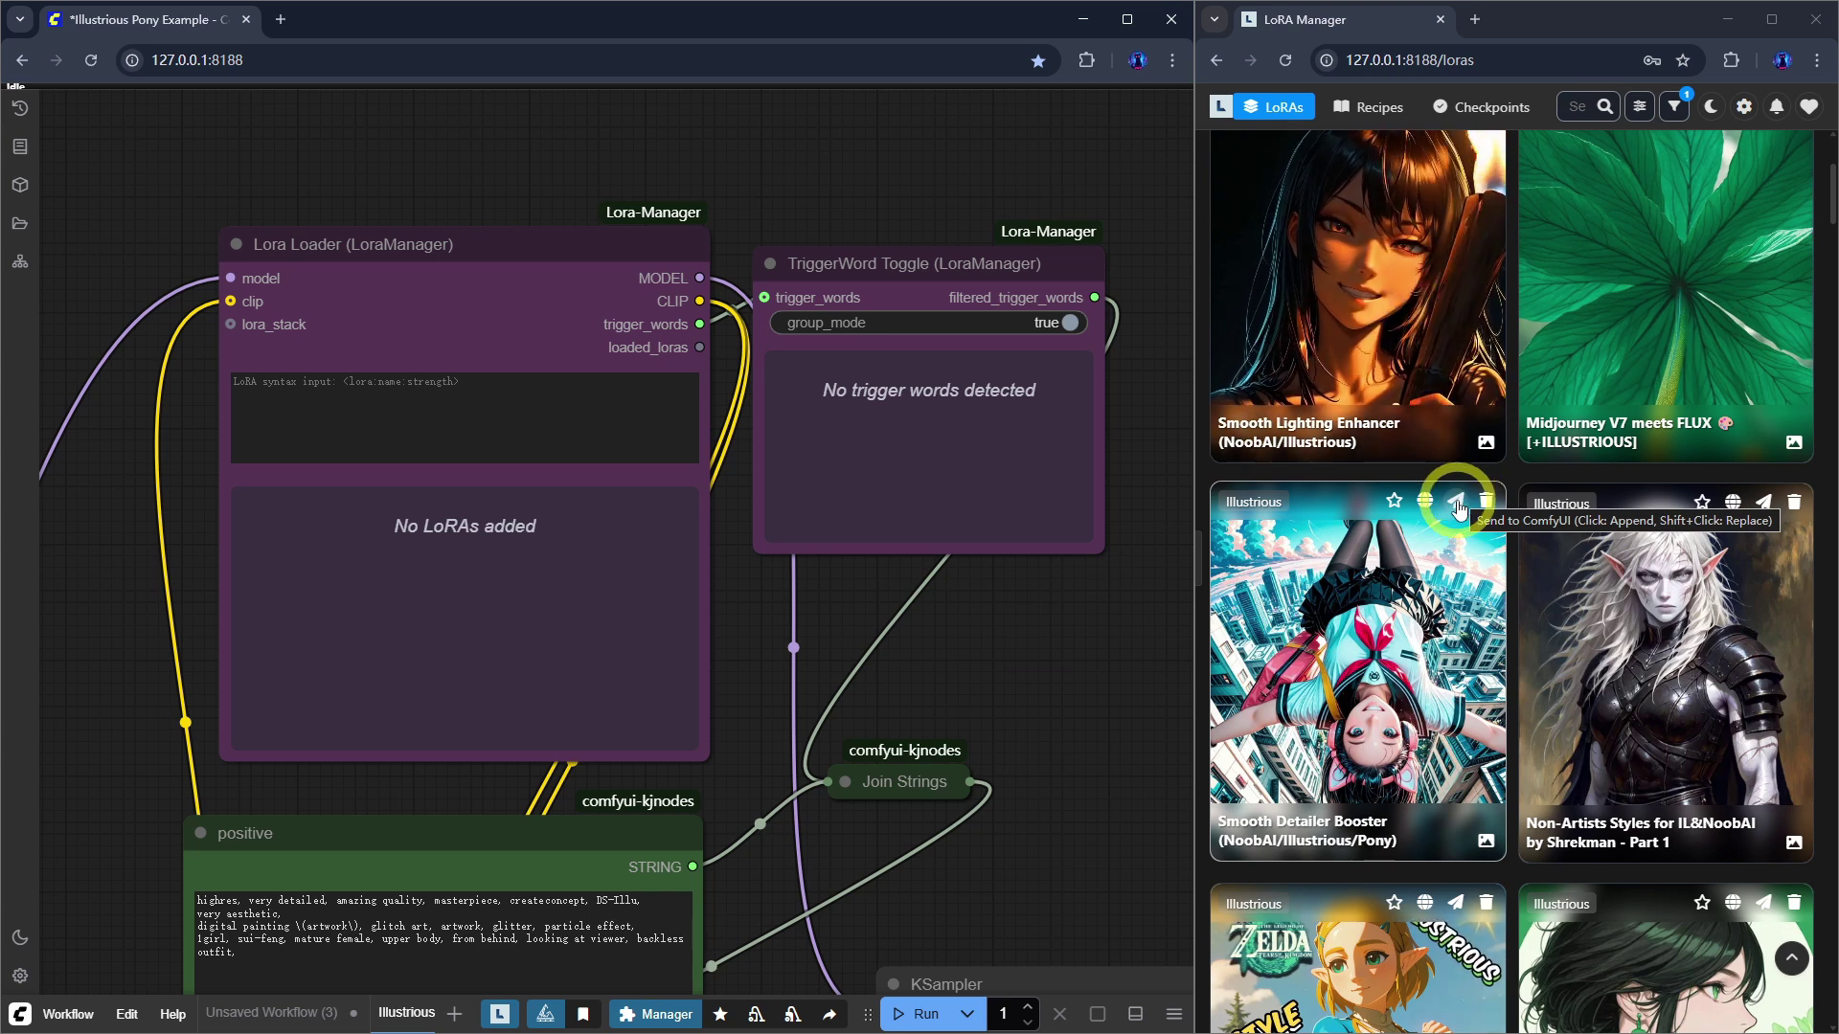
{"action": "left_click", "coordinate": [1457, 506]}
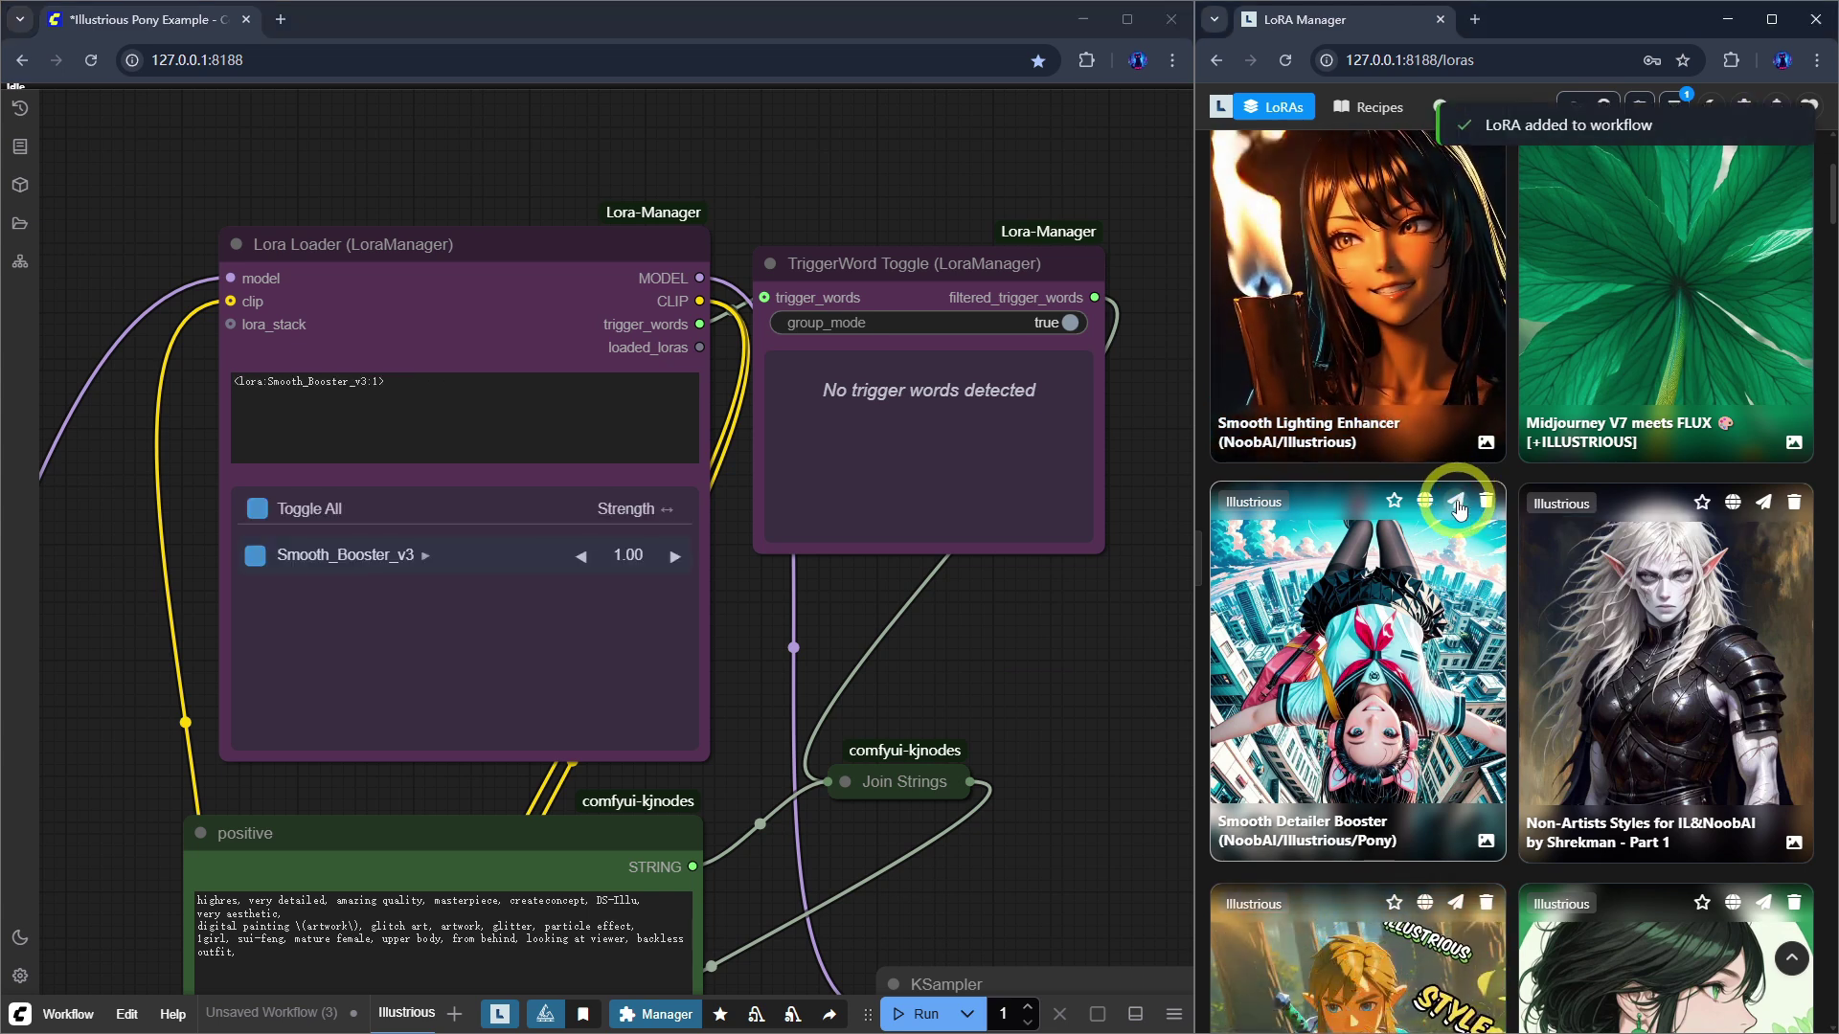
{"action": "left_click", "coordinate": [1763, 504]}
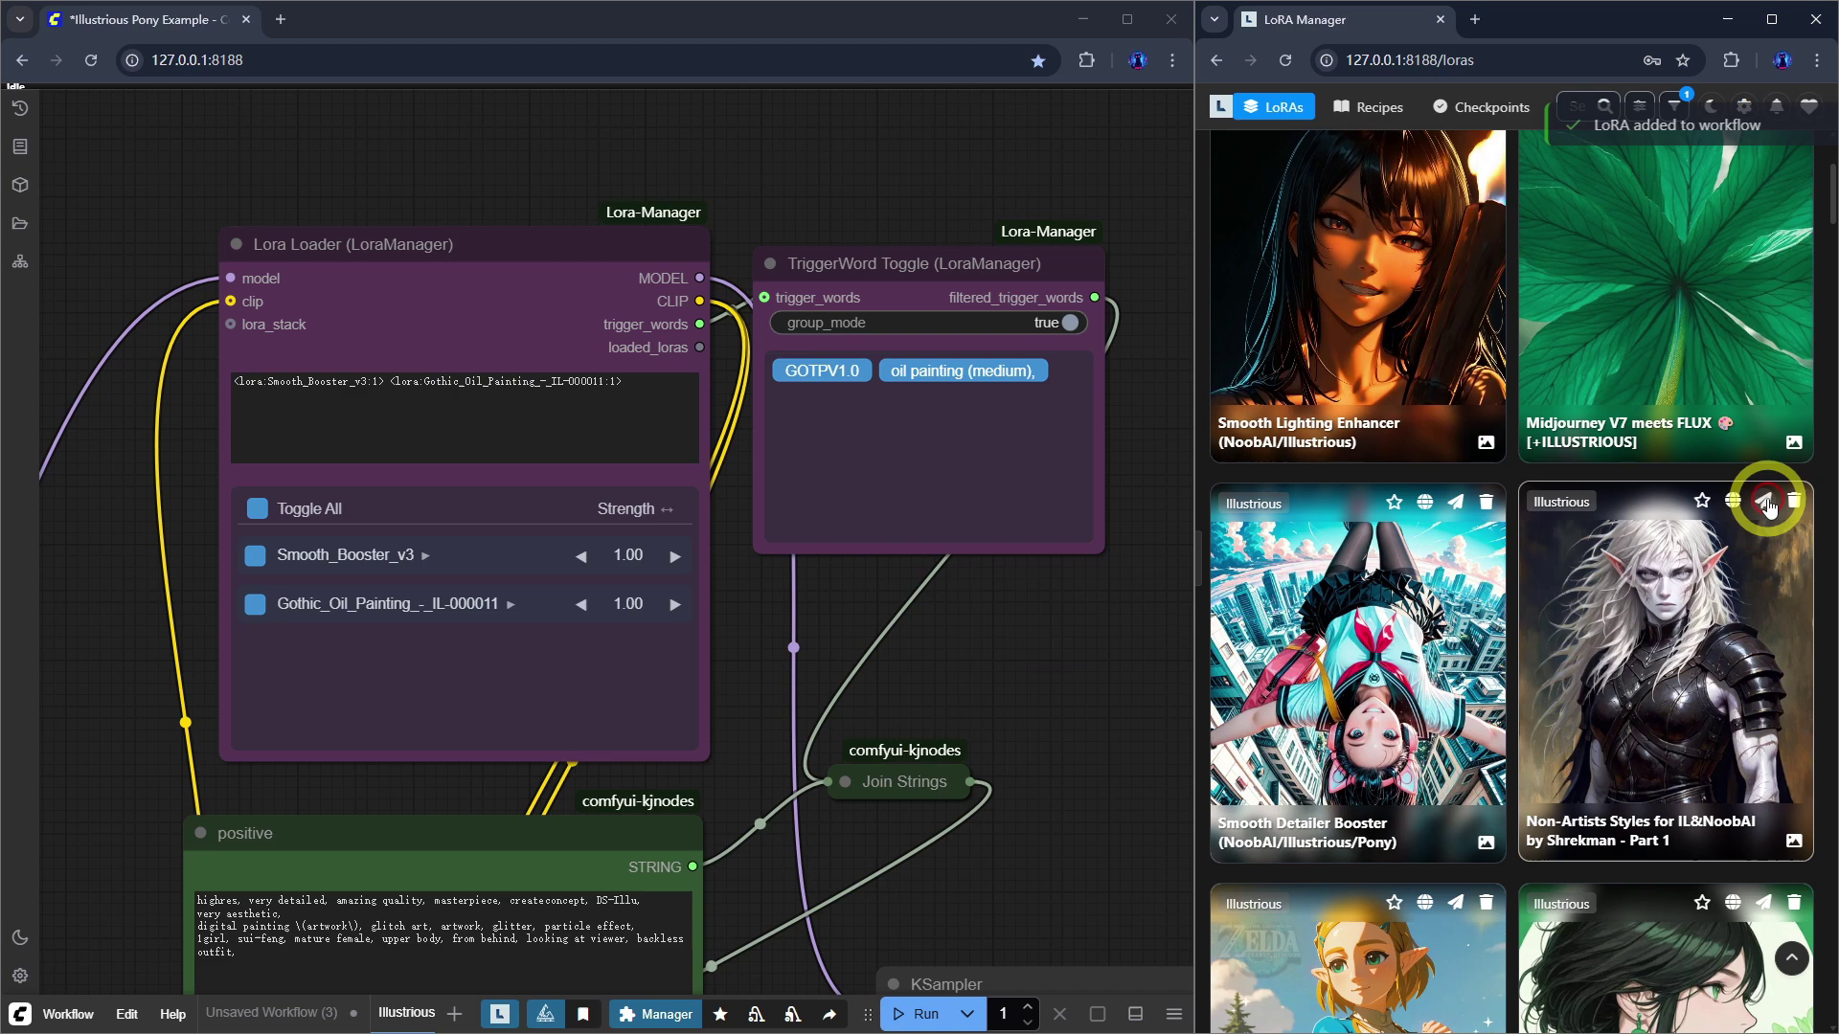
Step: Replace the loader's LoRAs with the Zelda style, then the Ars Niji style LoRA
{"action": "scroll", "coordinate": [1460, 525], "scroll_direction": "down", "scroll_amount": 4}
{"action": "left_click", "coordinate": [1456, 518]}
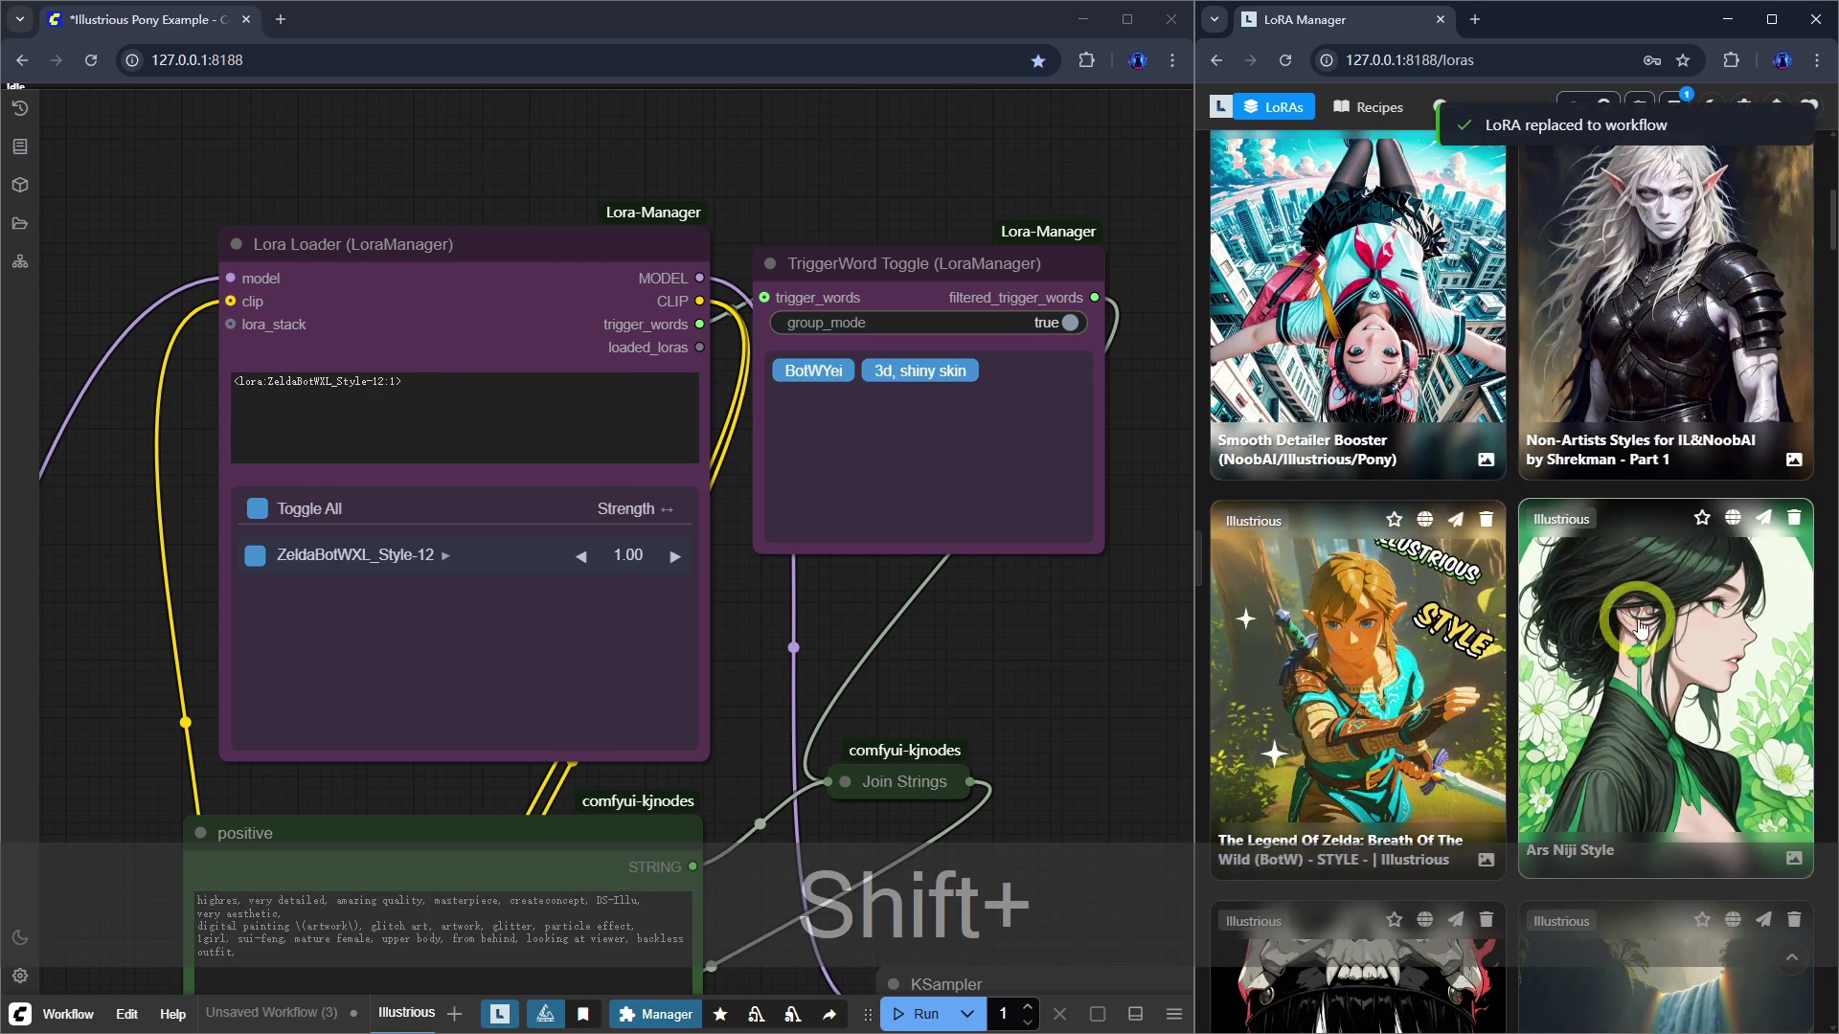
{"action": "scroll", "coordinate": [1666, 603], "scroll_direction": "down", "scroll_amount": 1}
{"action": "left_click", "coordinate": [1765, 423], "text": "shift"}
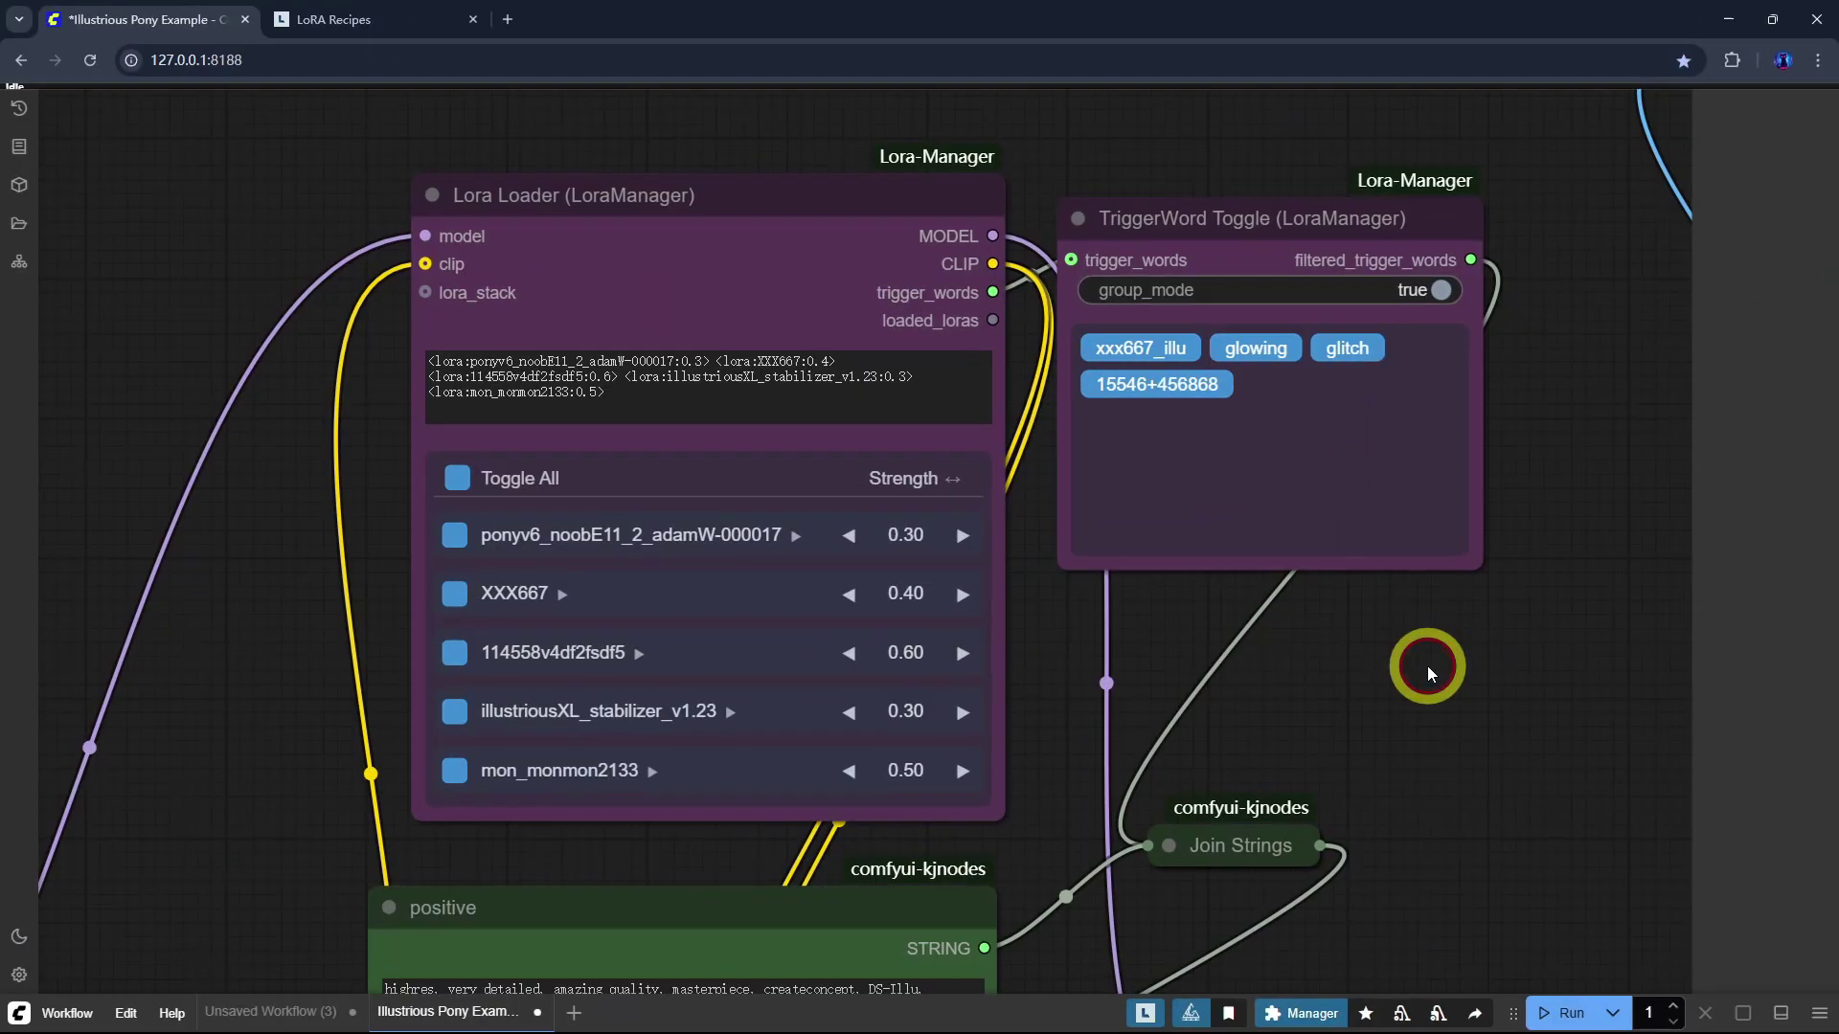
Step: Toggle LoRA checkboxes, leaving mon_monmon2133 and 114558v4df2fsdf5 disabled
{"action": "left_click_drag", "start_coordinate": [809, 187], "coordinate": [795, 181]}
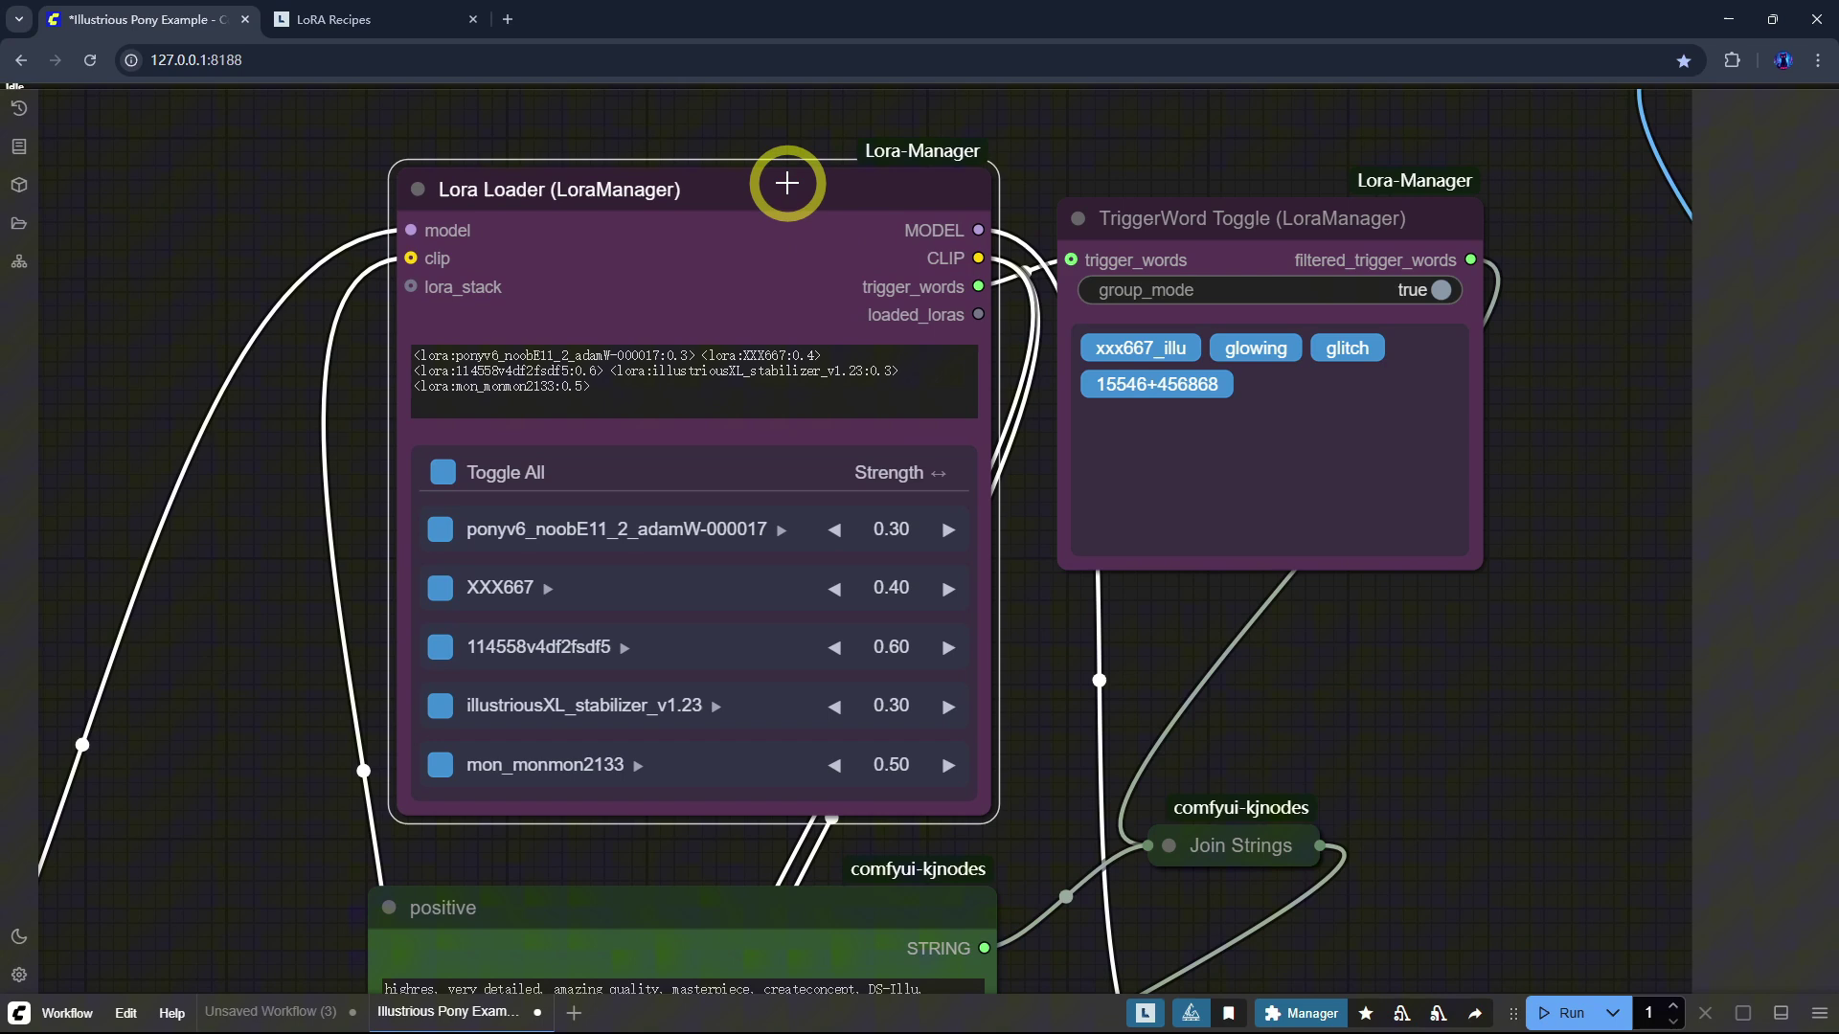
{"action": "left_click", "coordinate": [1360, 652]}
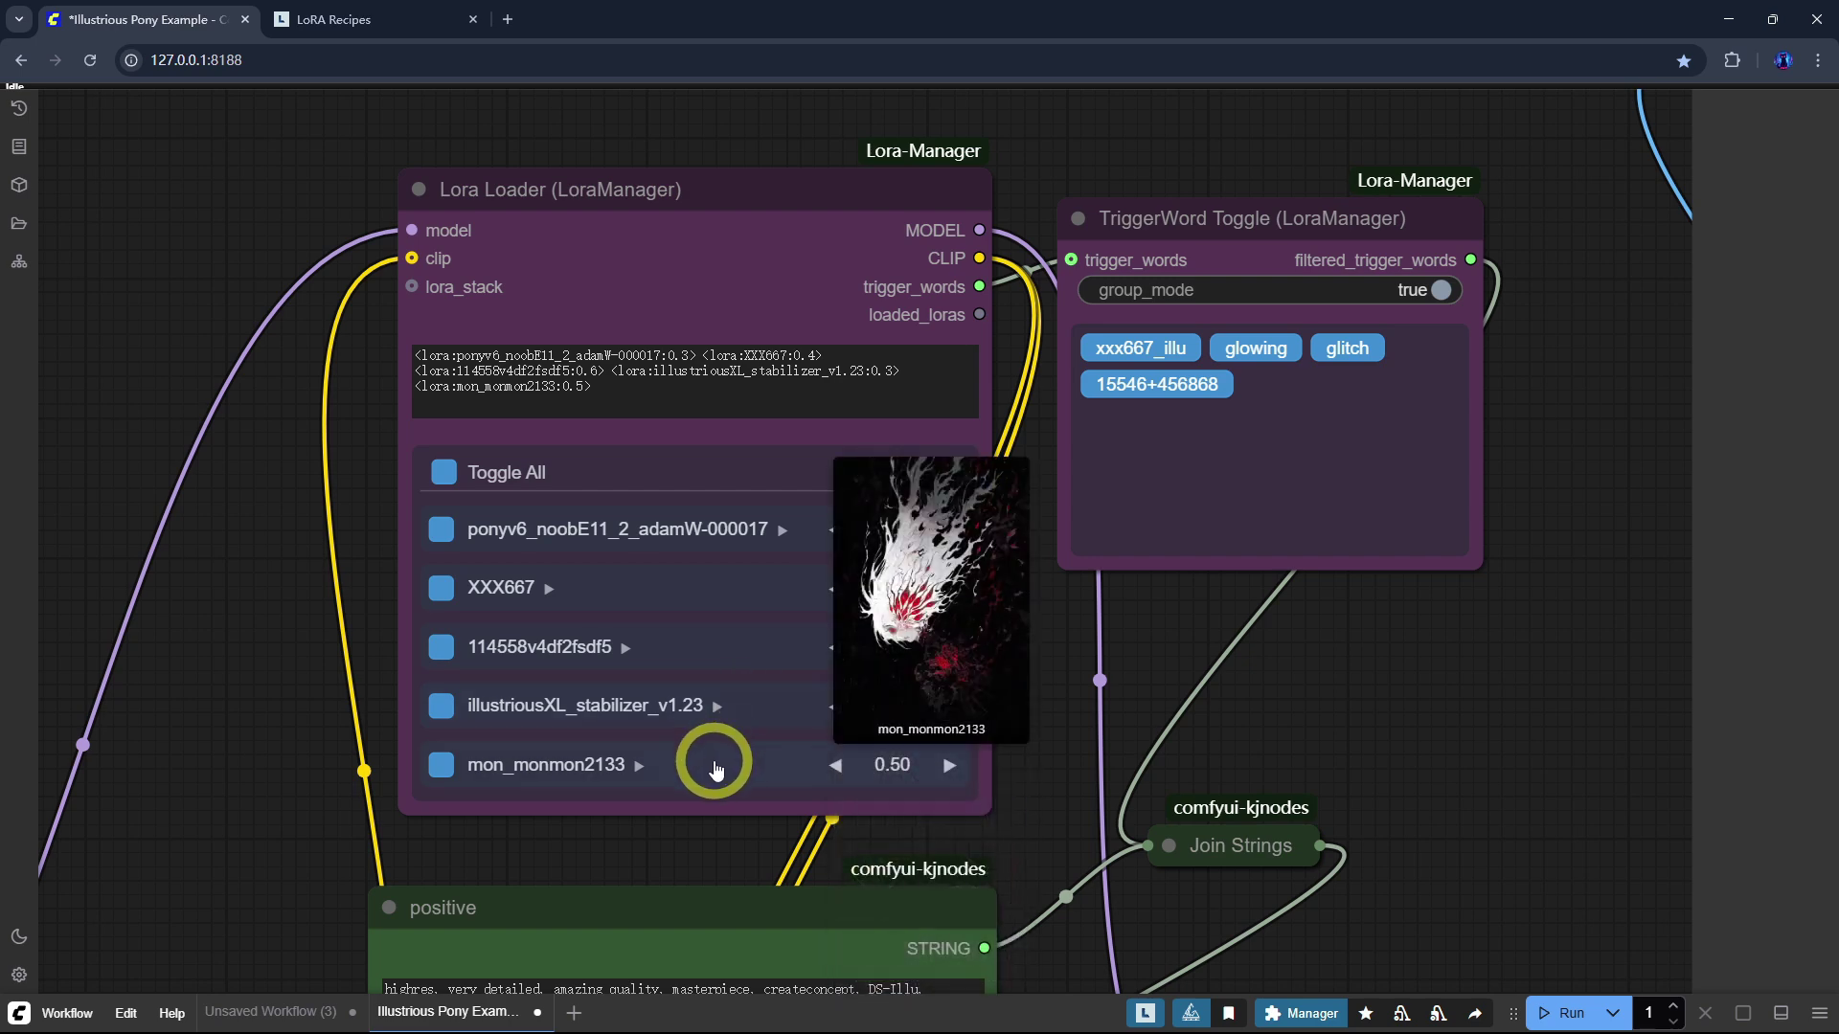
{"action": "left_click", "coordinate": [438, 532]}
{"action": "left_click", "coordinate": [437, 535]}
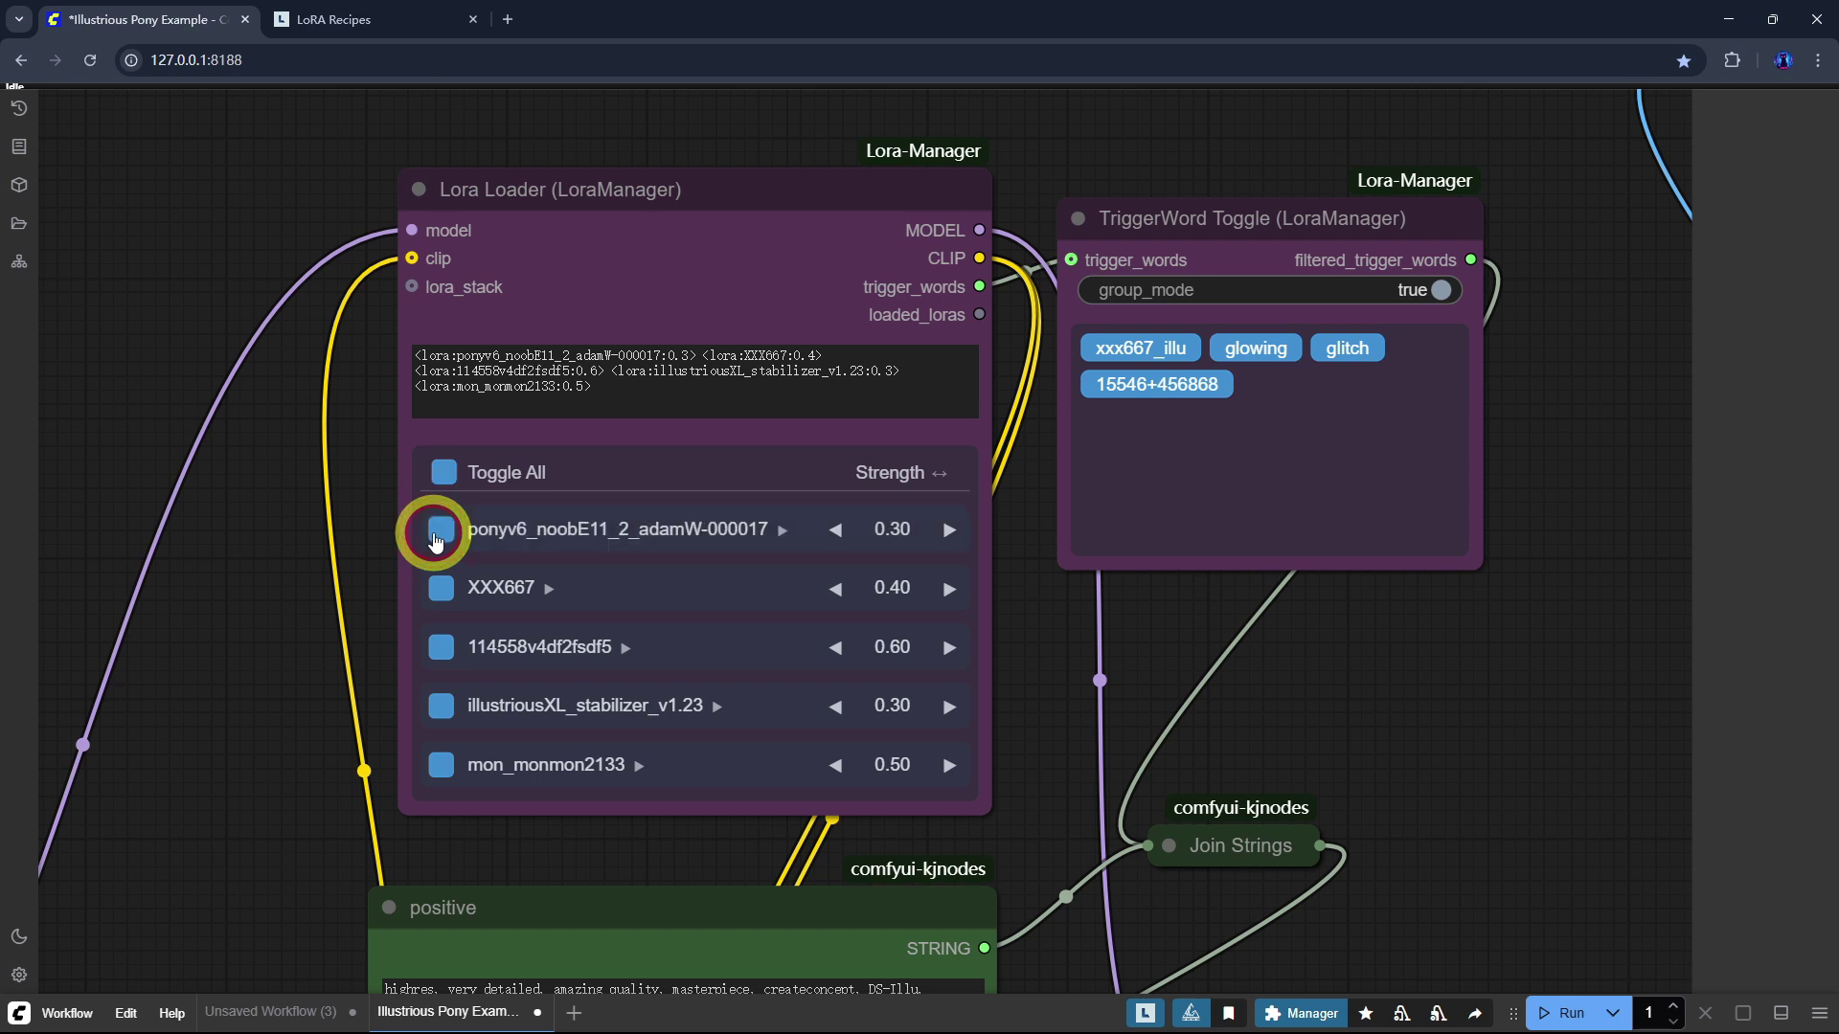
{"action": "left_click", "coordinate": [441, 653]}
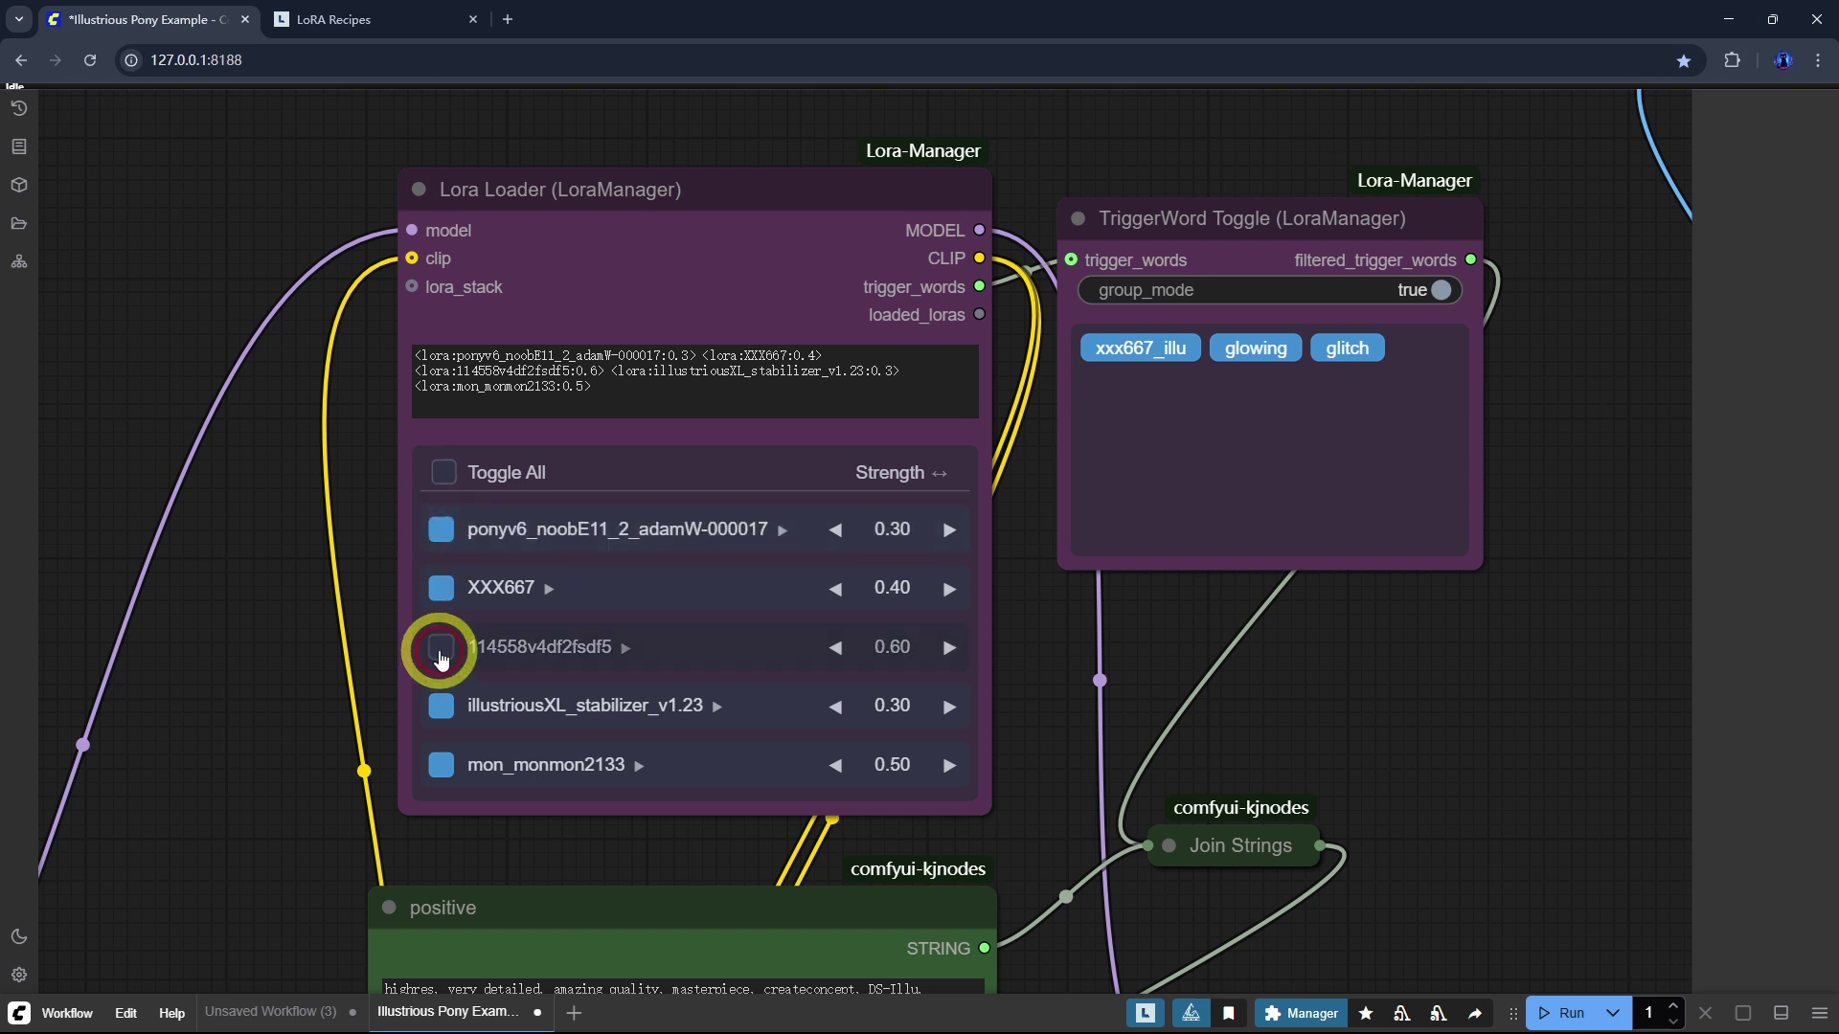
{"action": "left_click", "coordinate": [444, 473]}
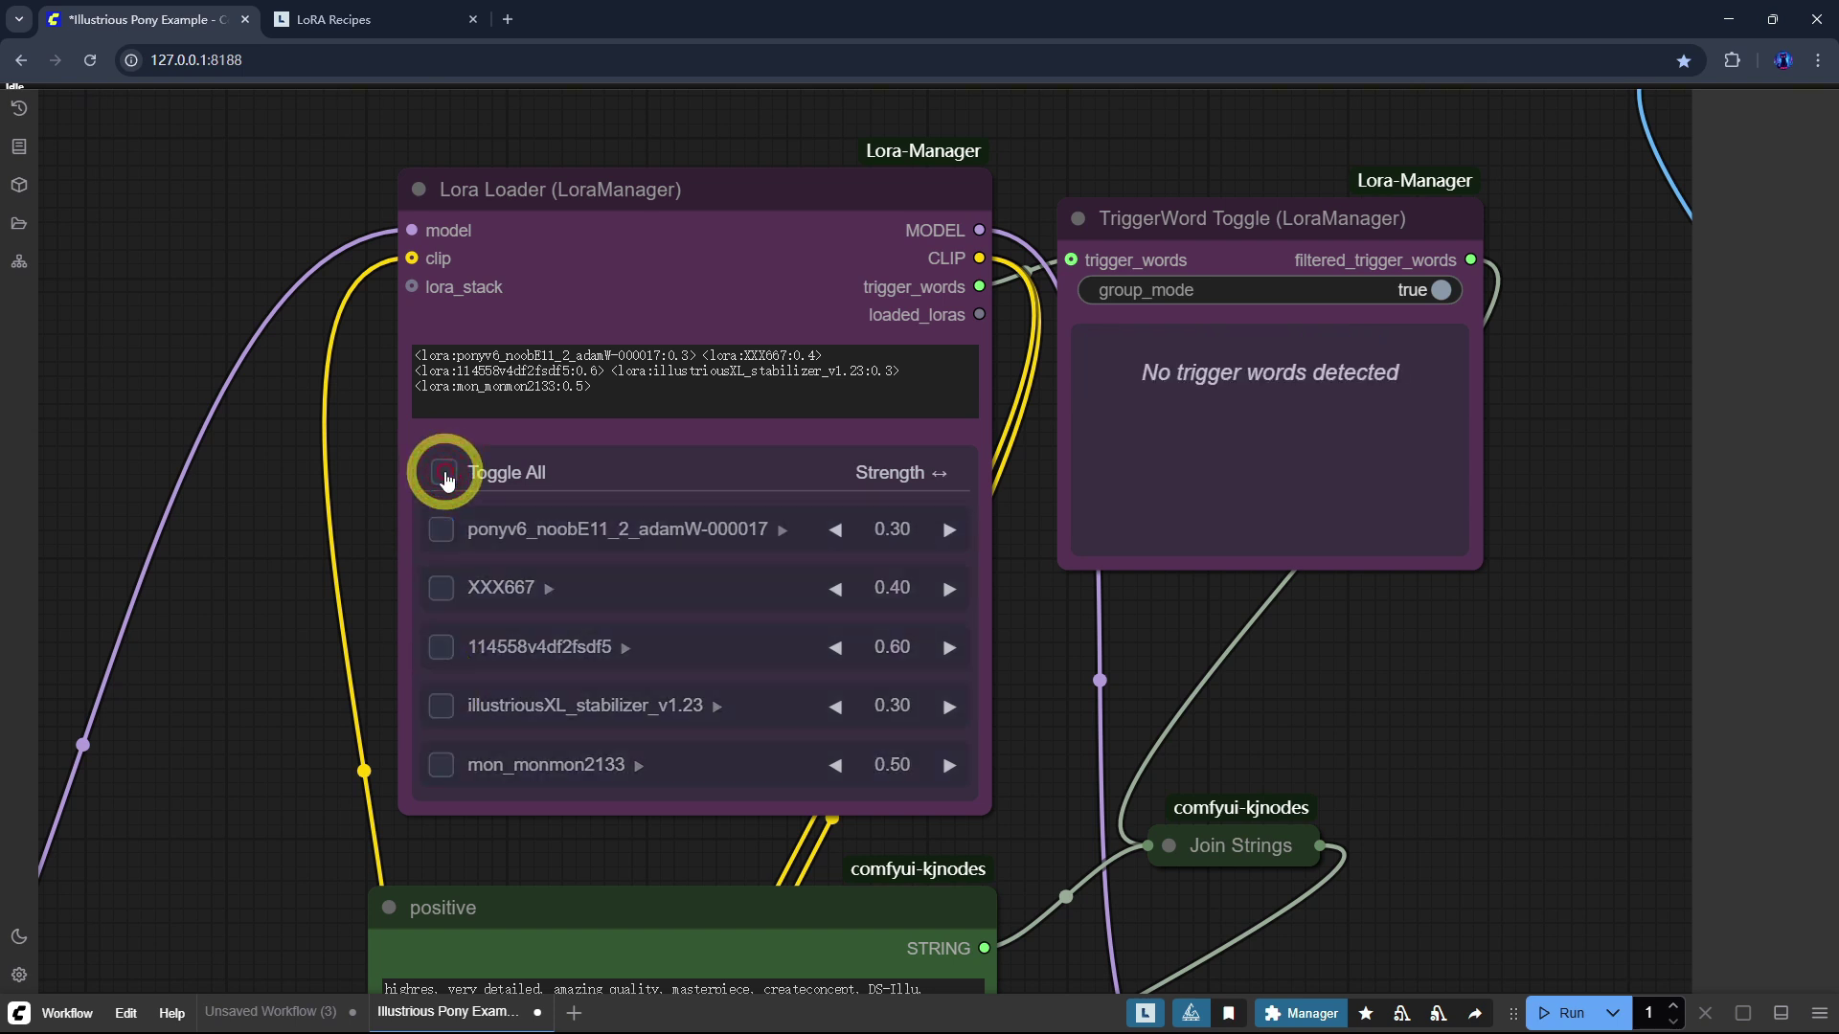
{"action": "left_click", "coordinate": [442, 763]}
{"action": "left_click", "coordinate": [442, 649]}
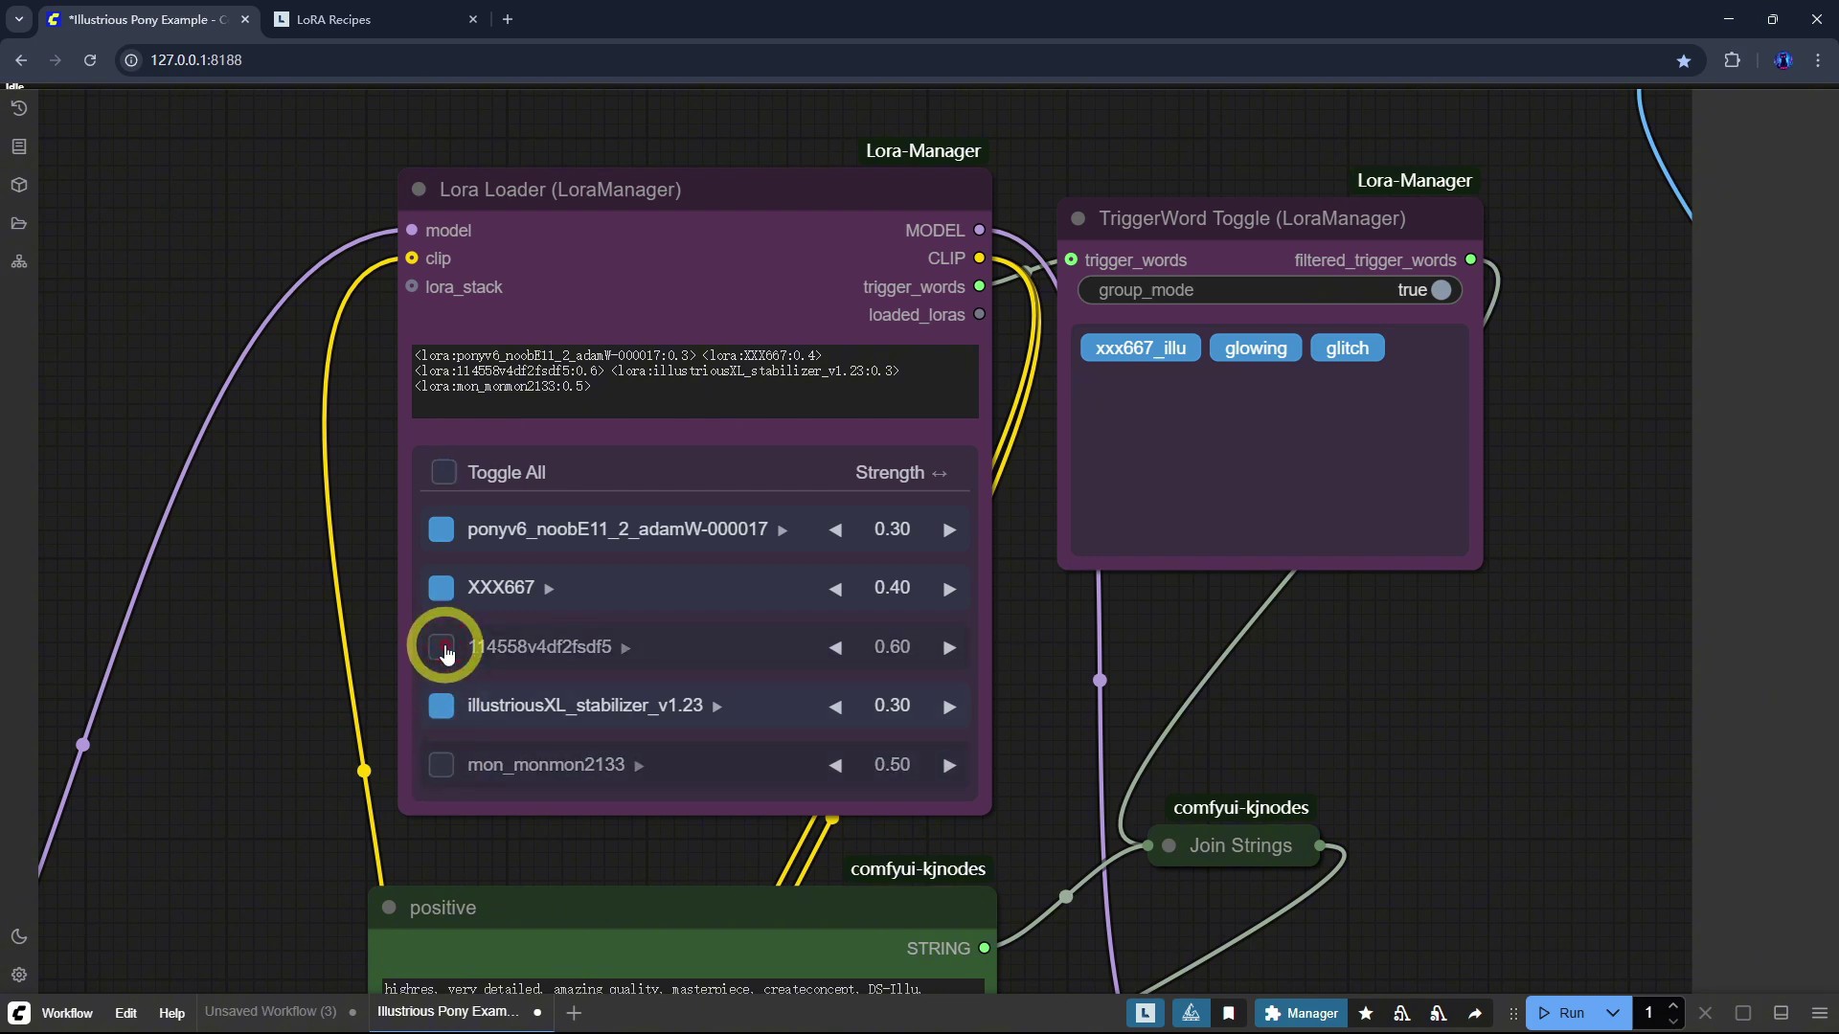
Step: Retune the ponyv6, XXX667 and illustriousXL_stabilizer strengths, then scale all proportionally
{"action": "left_click", "coordinate": [892, 530]}
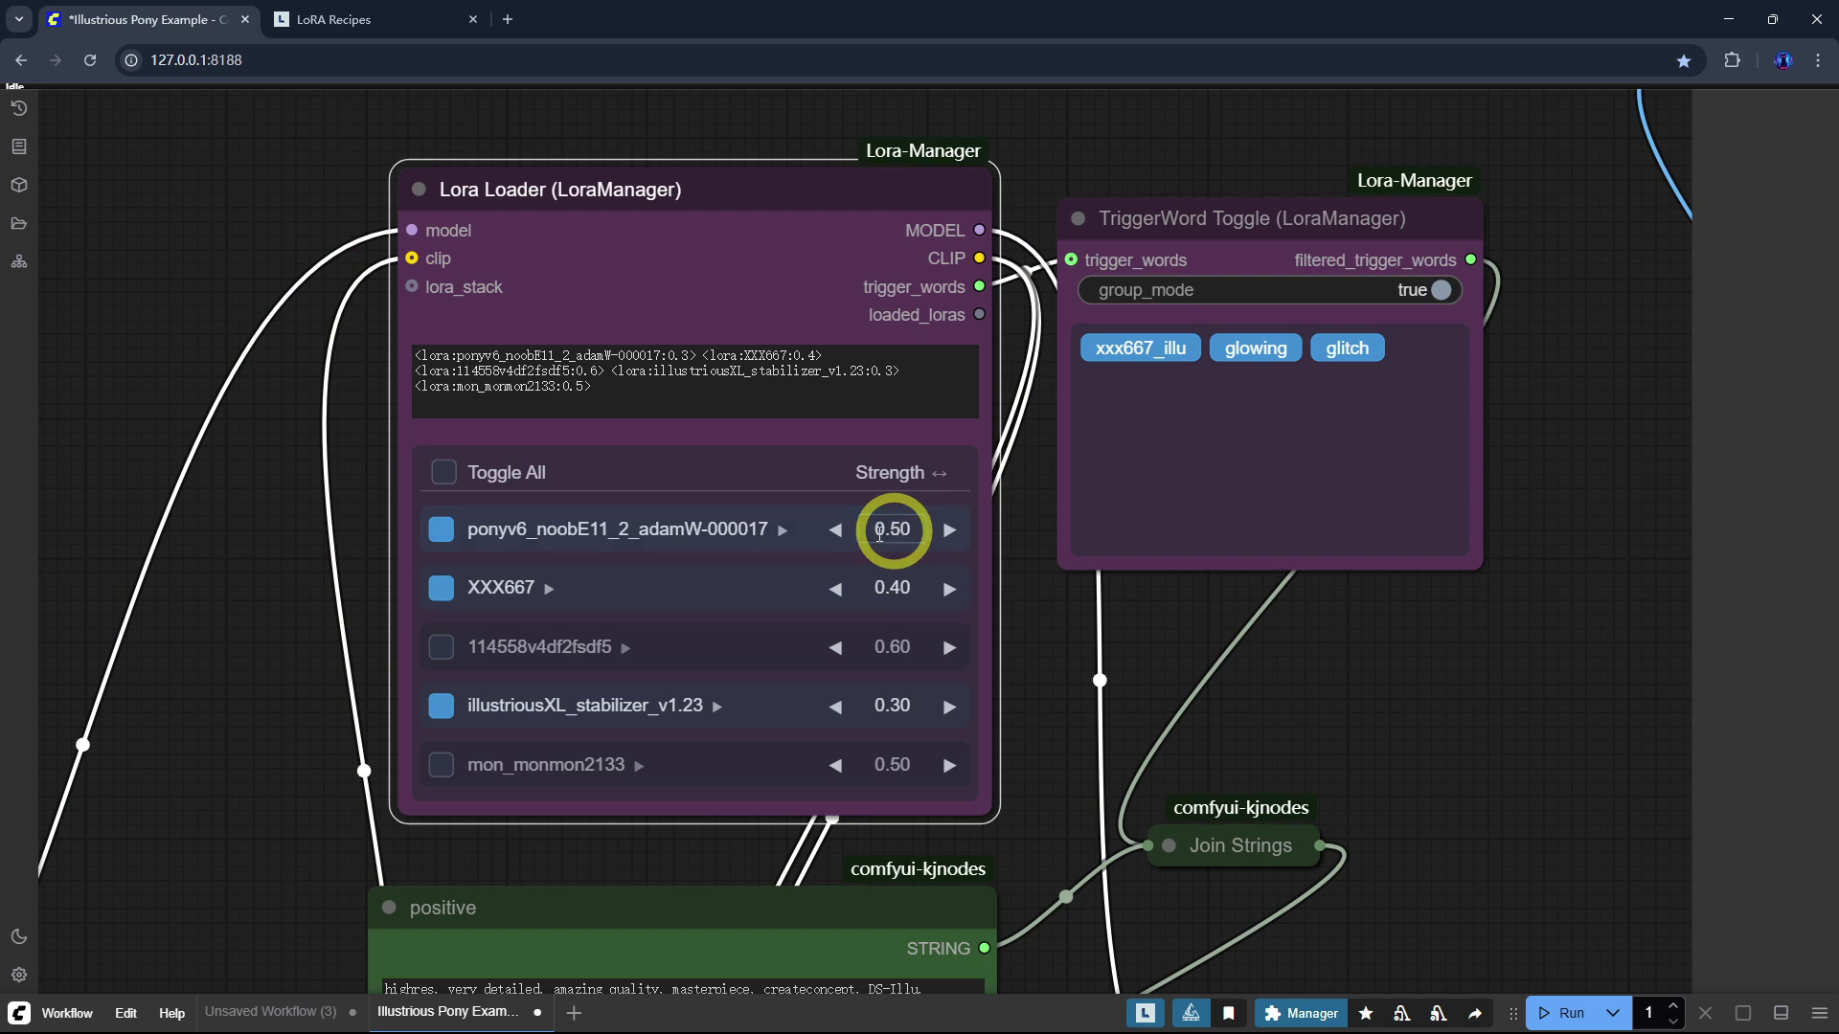
{"action": "left_click", "coordinate": [833, 532]}
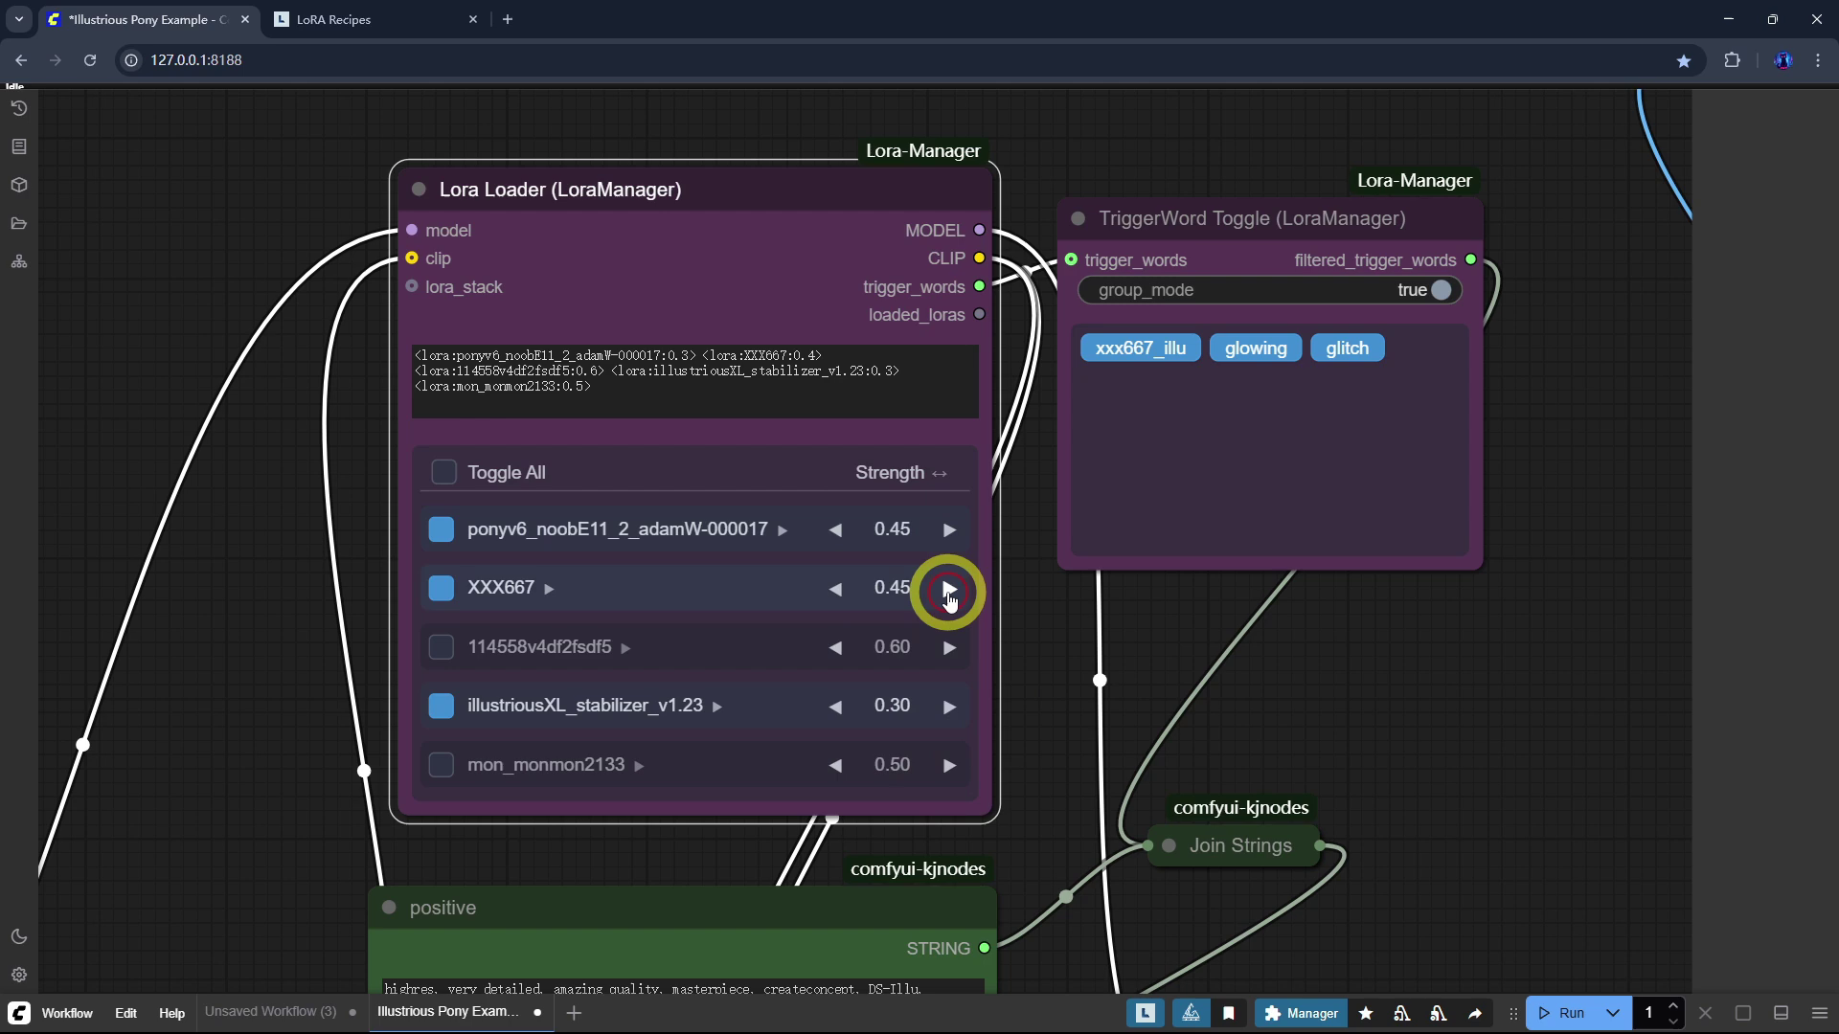
{"action": "left_click_drag", "start_coordinate": [727, 587], "coordinate": [654, 591]}
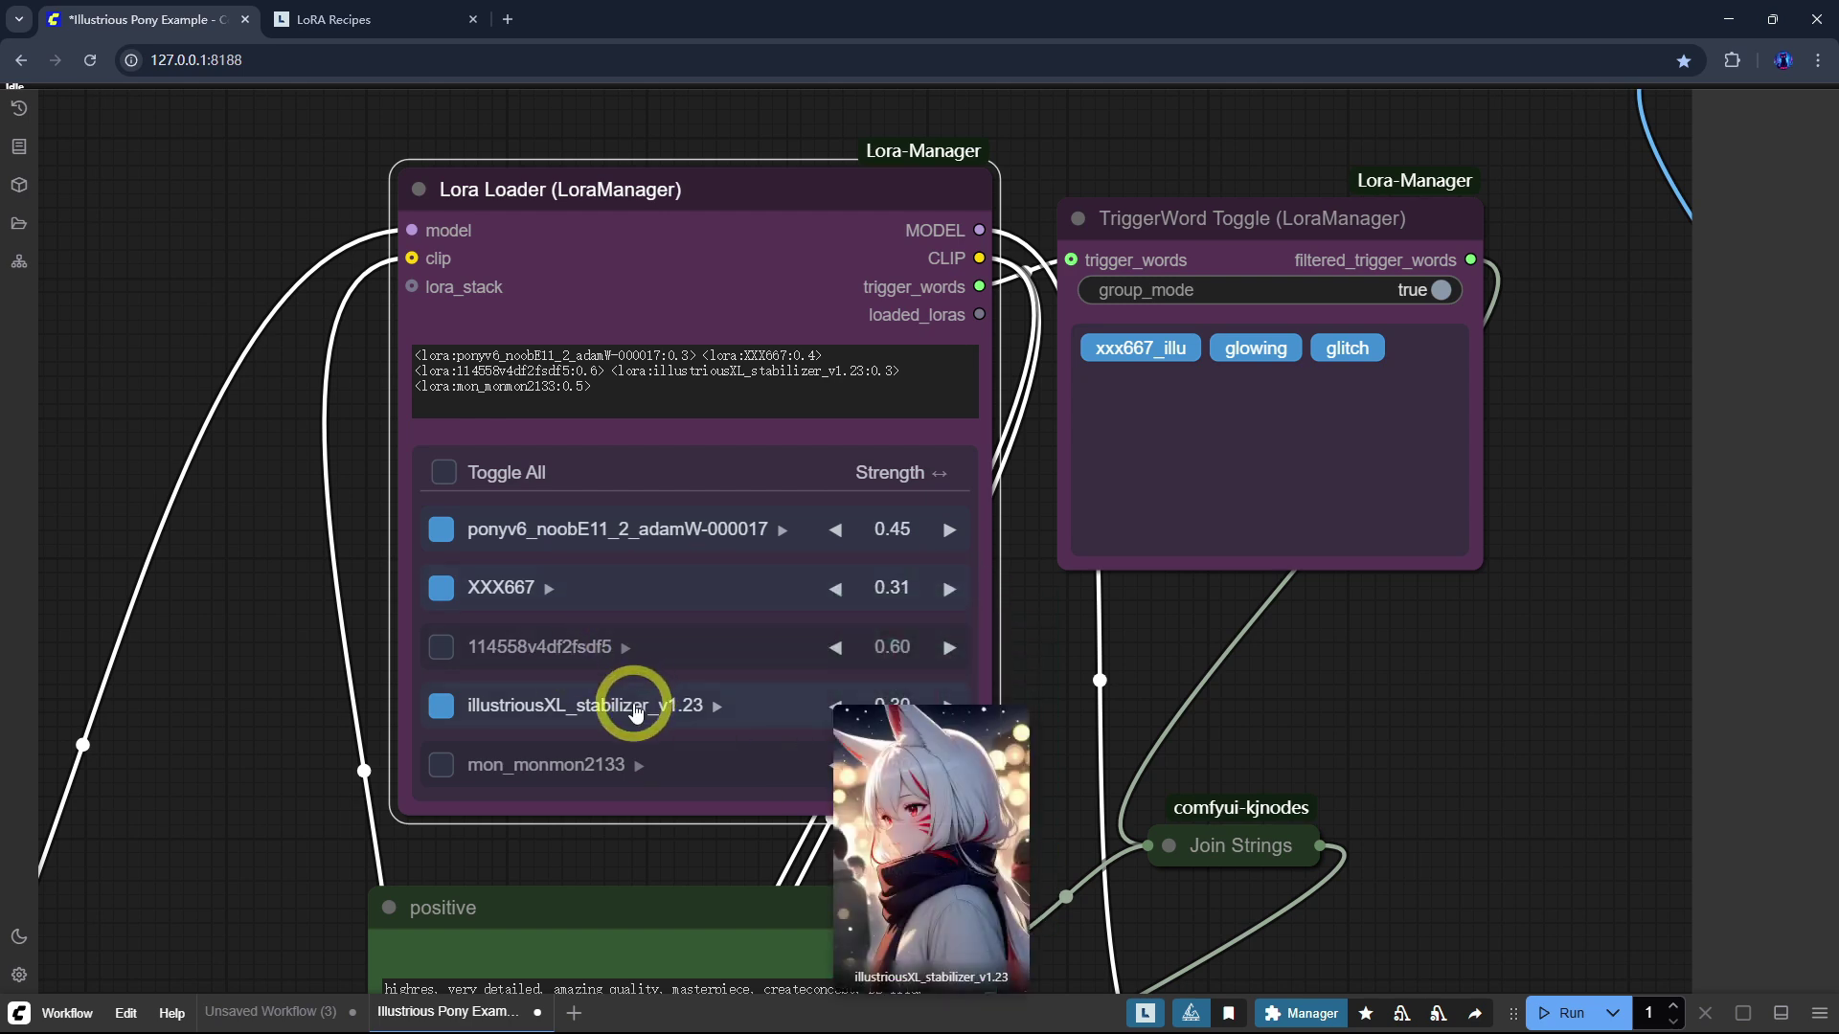
{"action": "mouse_move", "coordinate": [657, 706]}
{"action": "left_mouse_down"}
{"action": "mouse_move", "coordinate": [718, 705]}
{"action": "mouse_move", "coordinate": [670, 761]}
{"action": "left_mouse_up"}
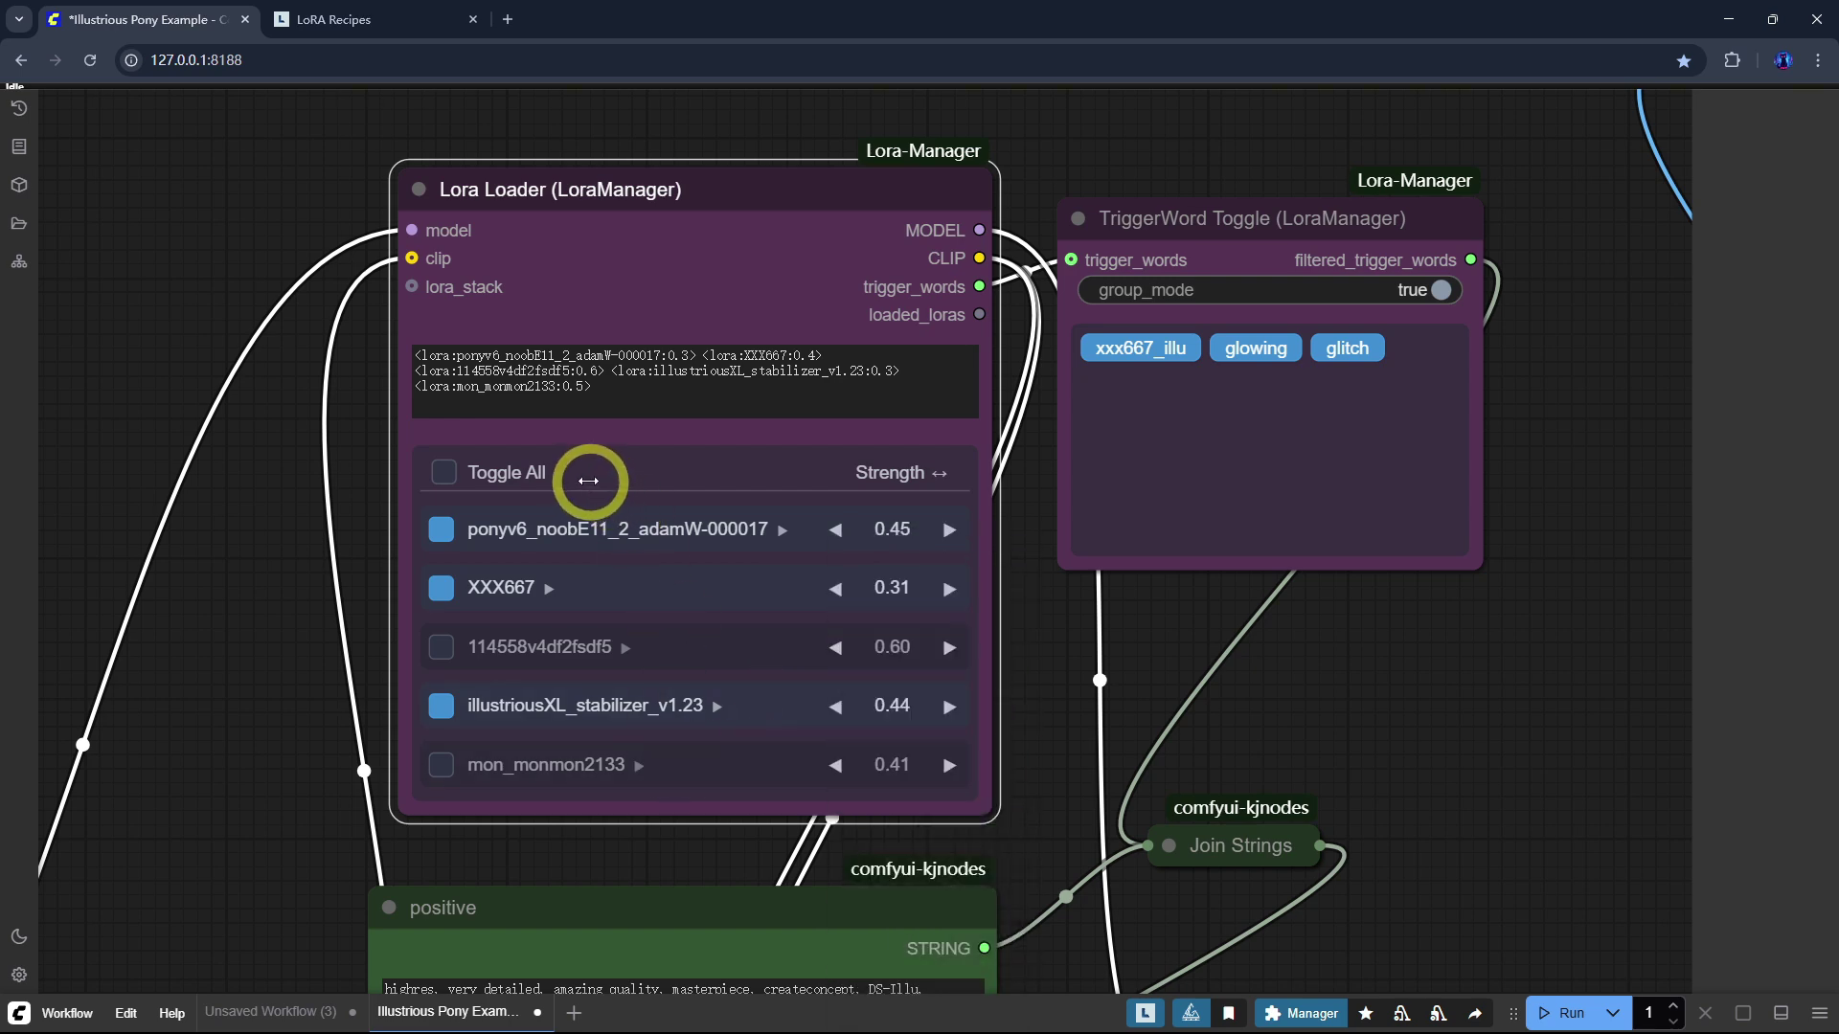
{"action": "mouse_move", "coordinate": [584, 474]}
{"action": "left_mouse_down"}
{"action": "mouse_move", "coordinate": [875, 473]}
{"action": "mouse_move", "coordinate": [527, 472]}
{"action": "mouse_move", "coordinate": [676, 472]}
{"action": "left_mouse_up"}
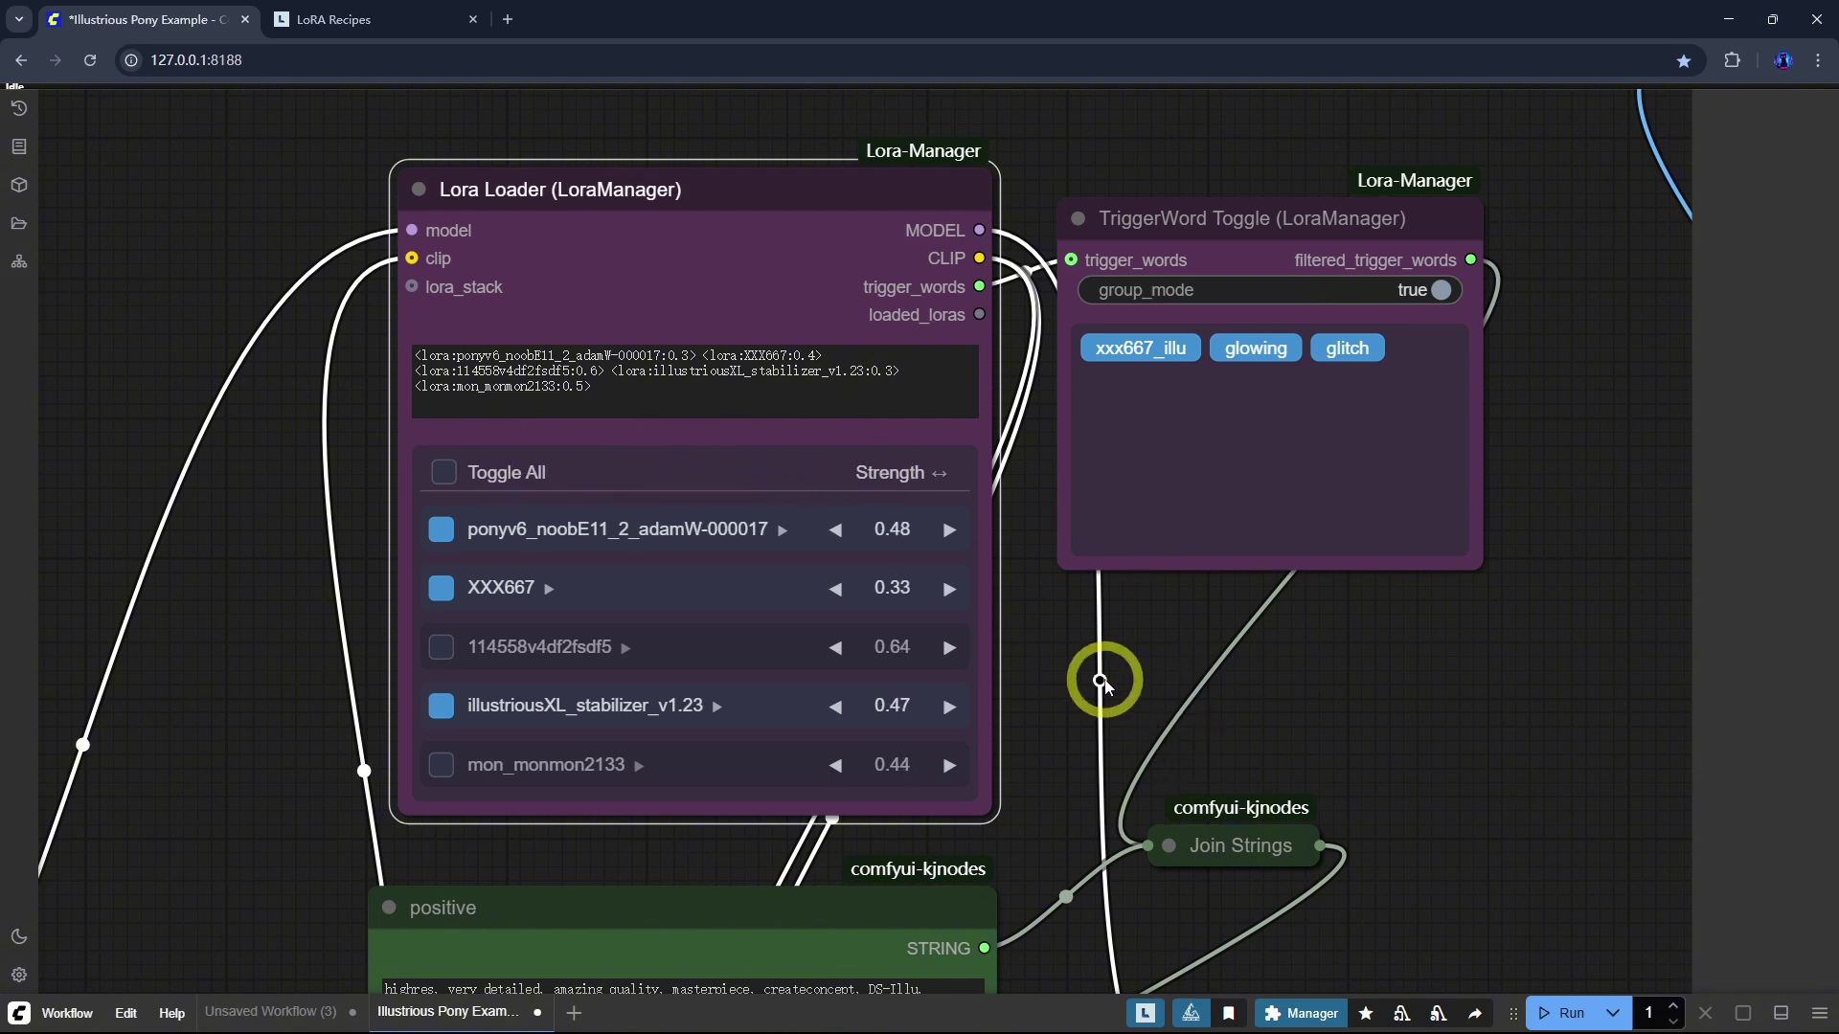
Step: Give ponyv6 a separate clip strength of 0.33 and a model strength of 0.61
{"action": "left_click", "coordinate": [680, 535]}
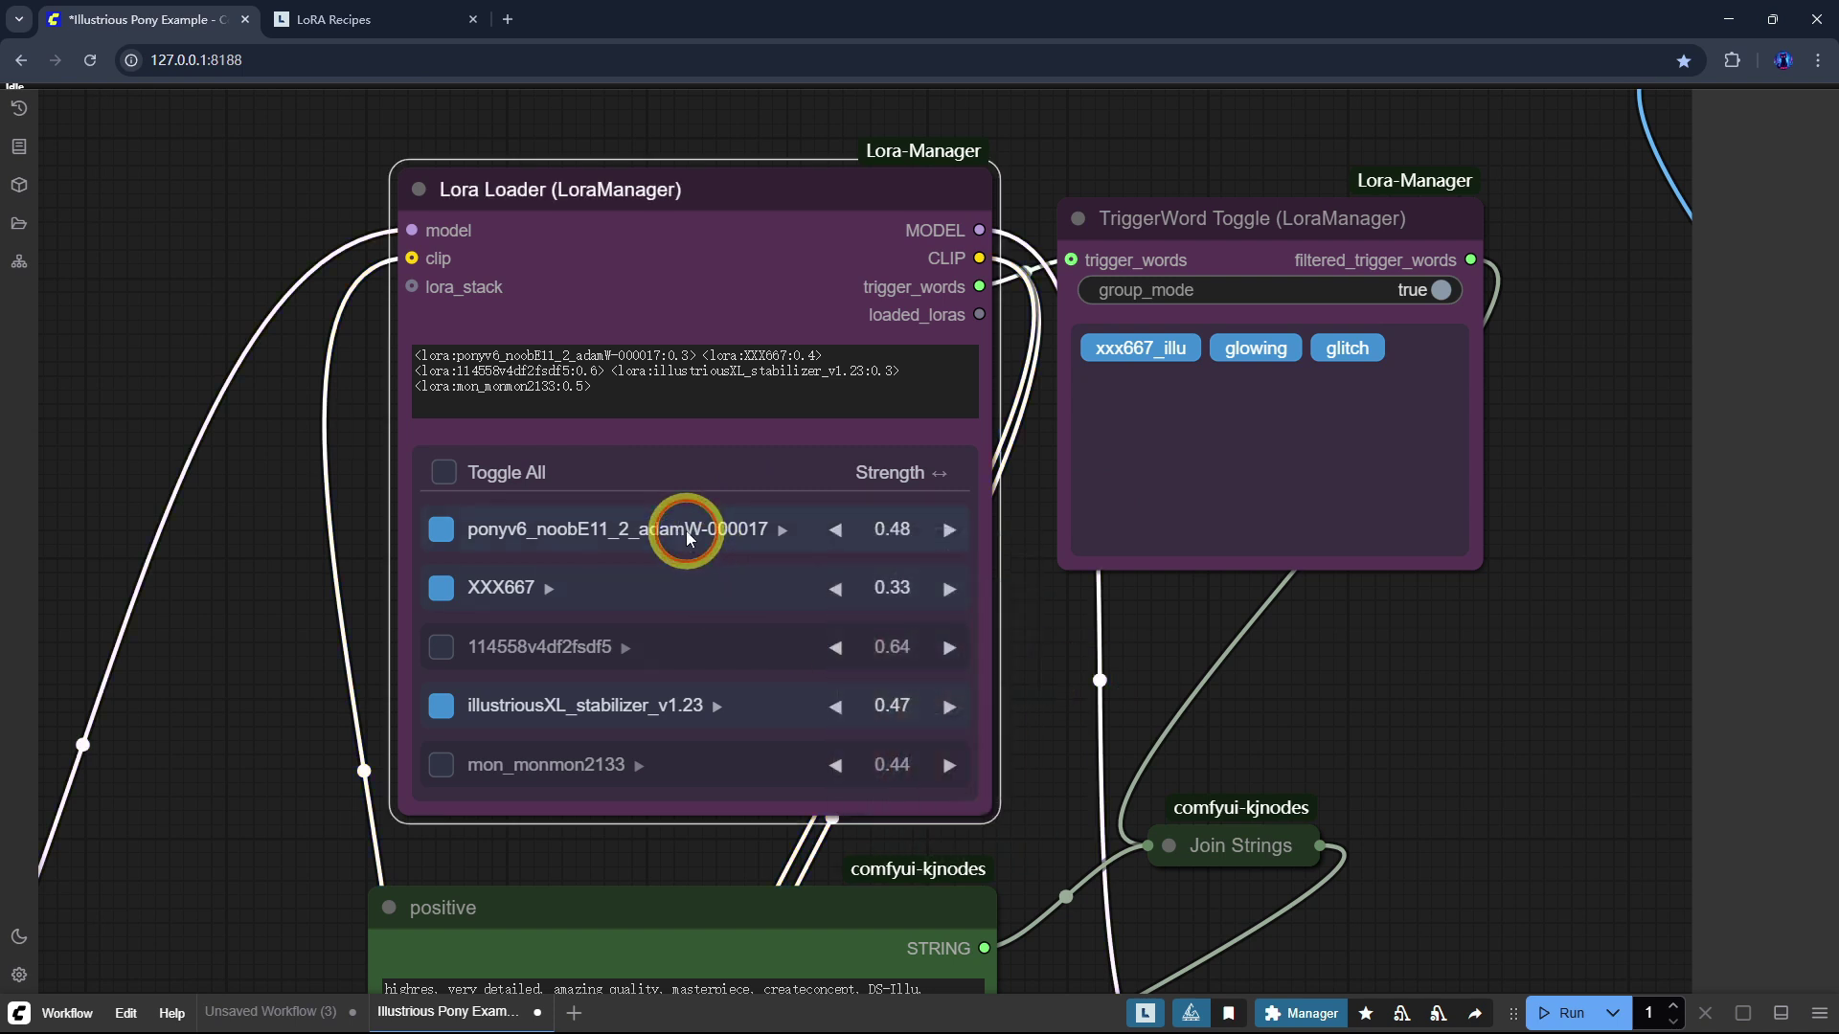
{"action": "left_click", "coordinate": [1122, 651]}
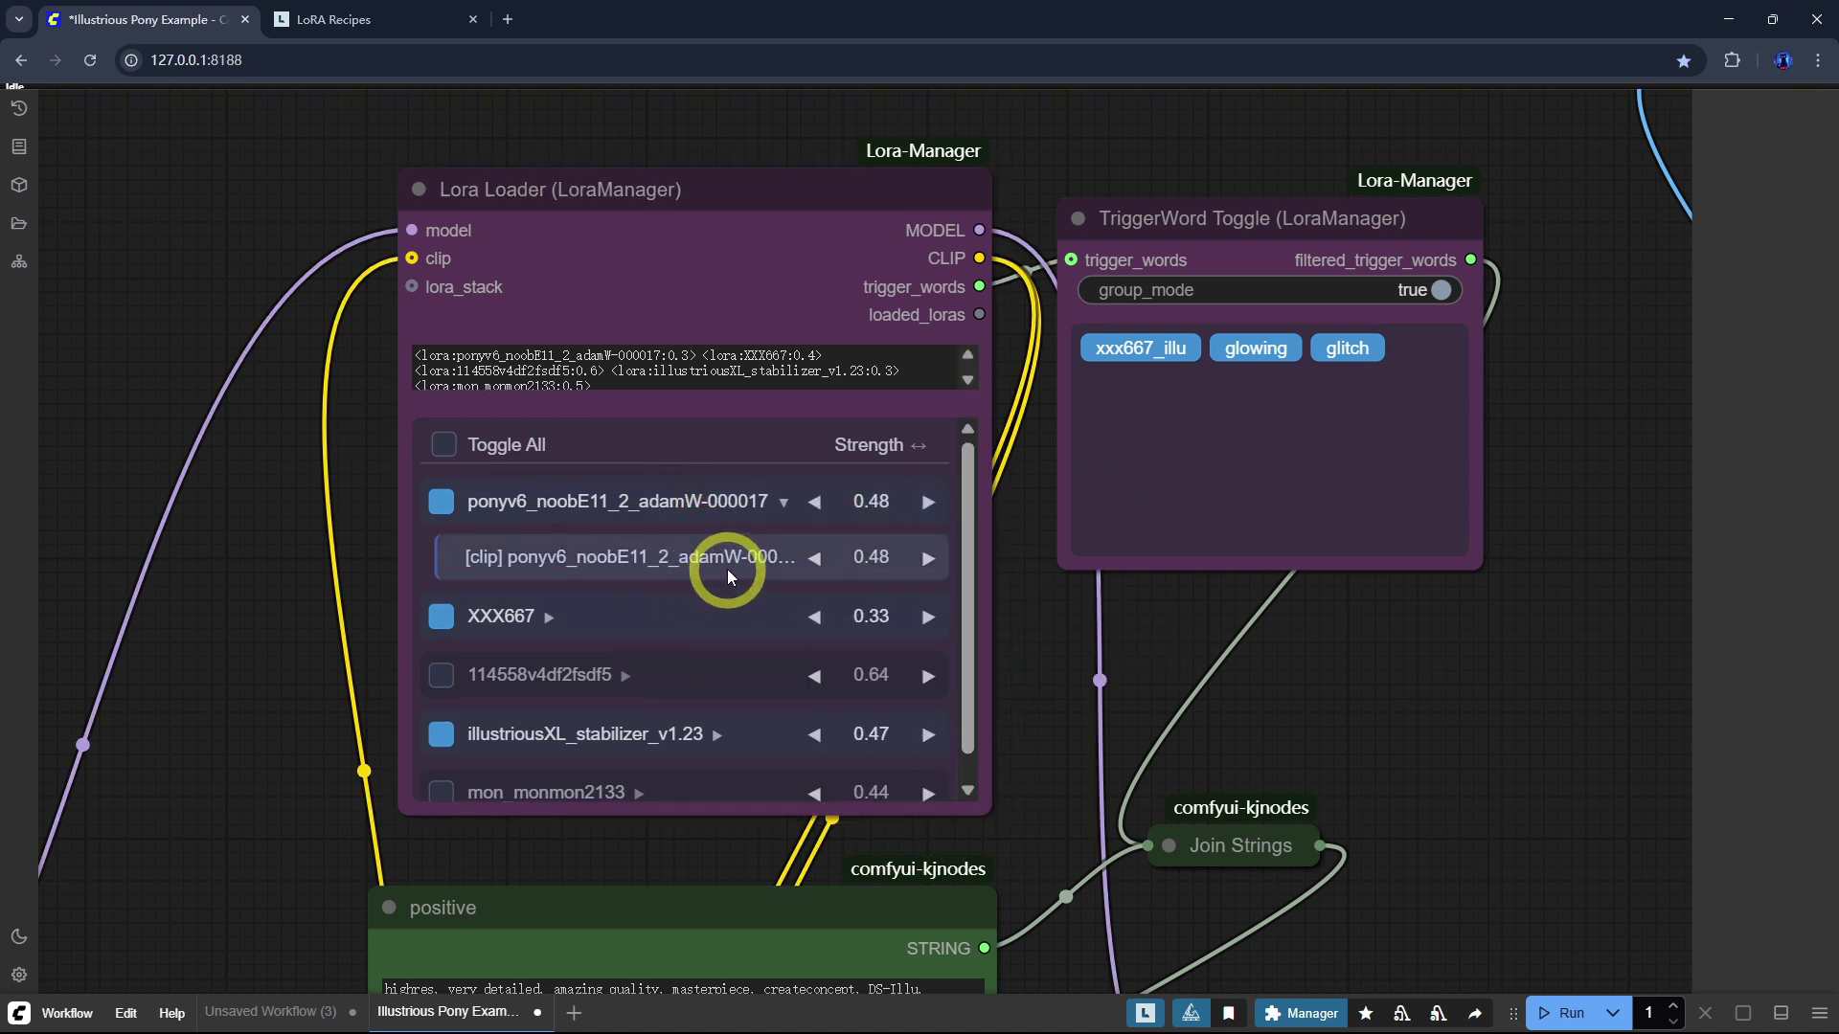
{"action": "left_click_drag", "start_coordinate": [728, 573], "coordinate": [628, 561]}
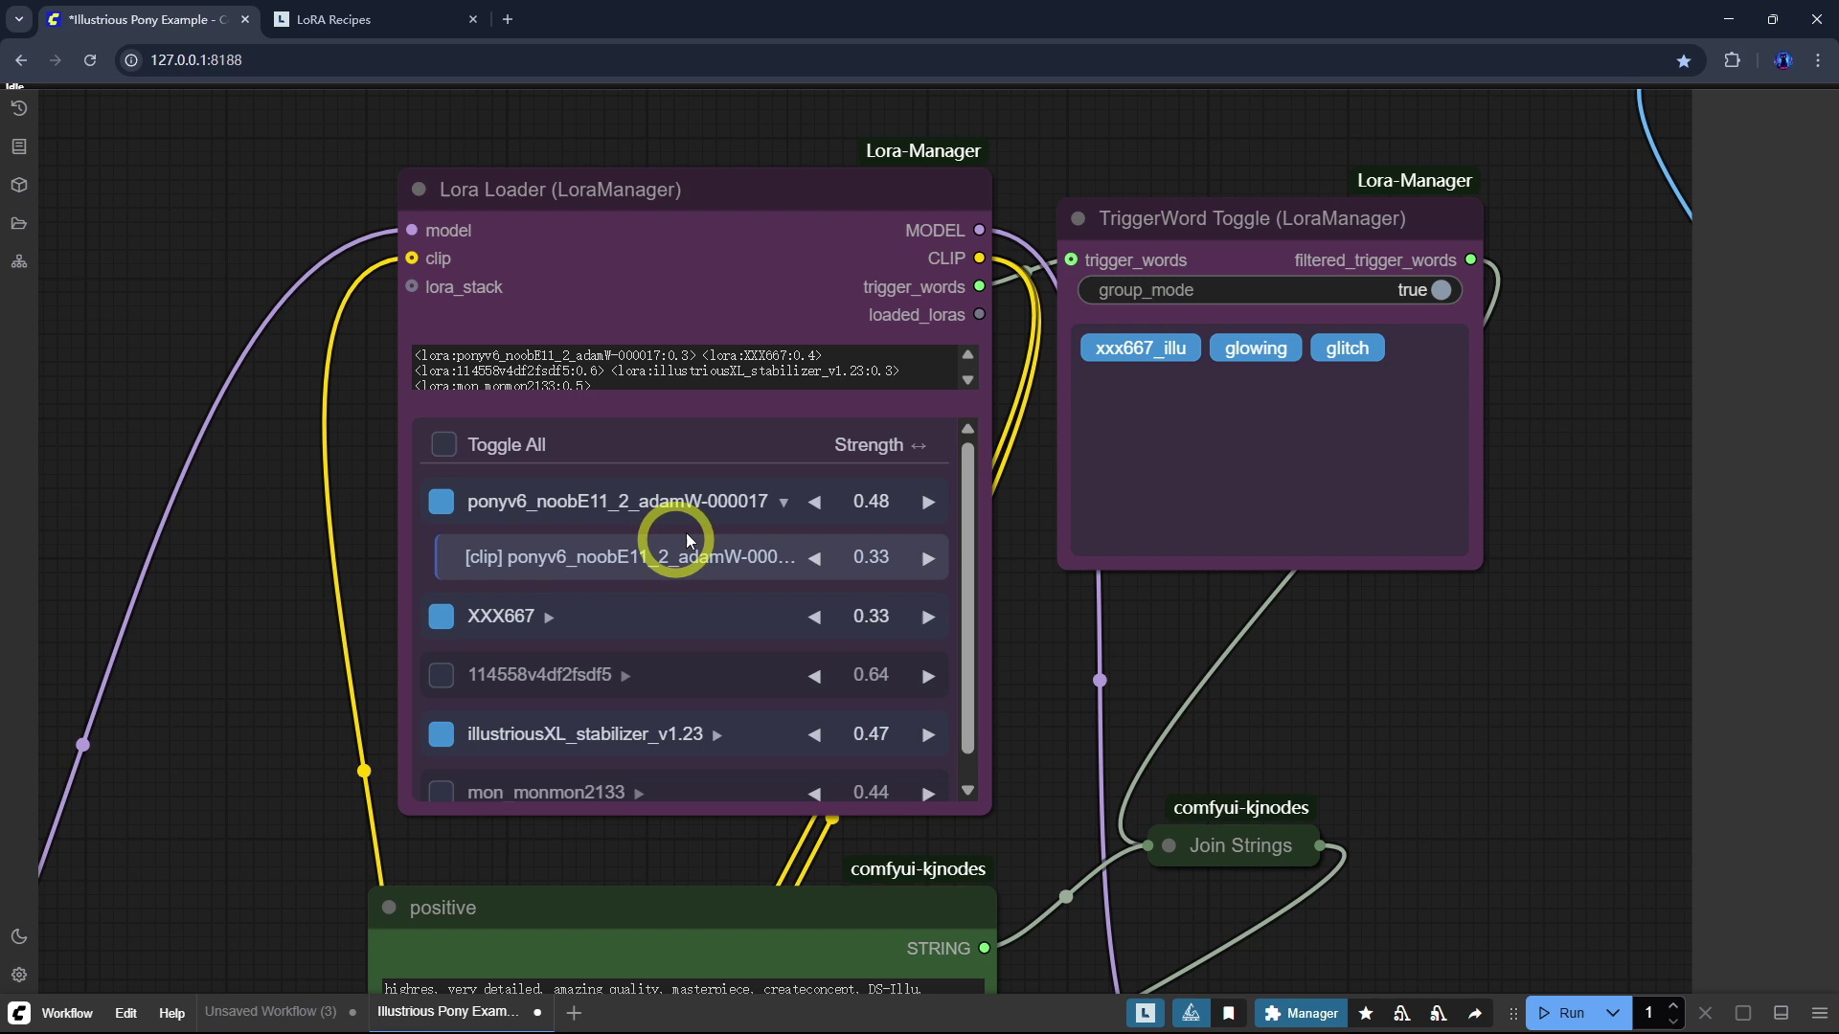
{"action": "left_click_drag", "start_coordinate": [665, 501], "coordinate": [791, 499]}
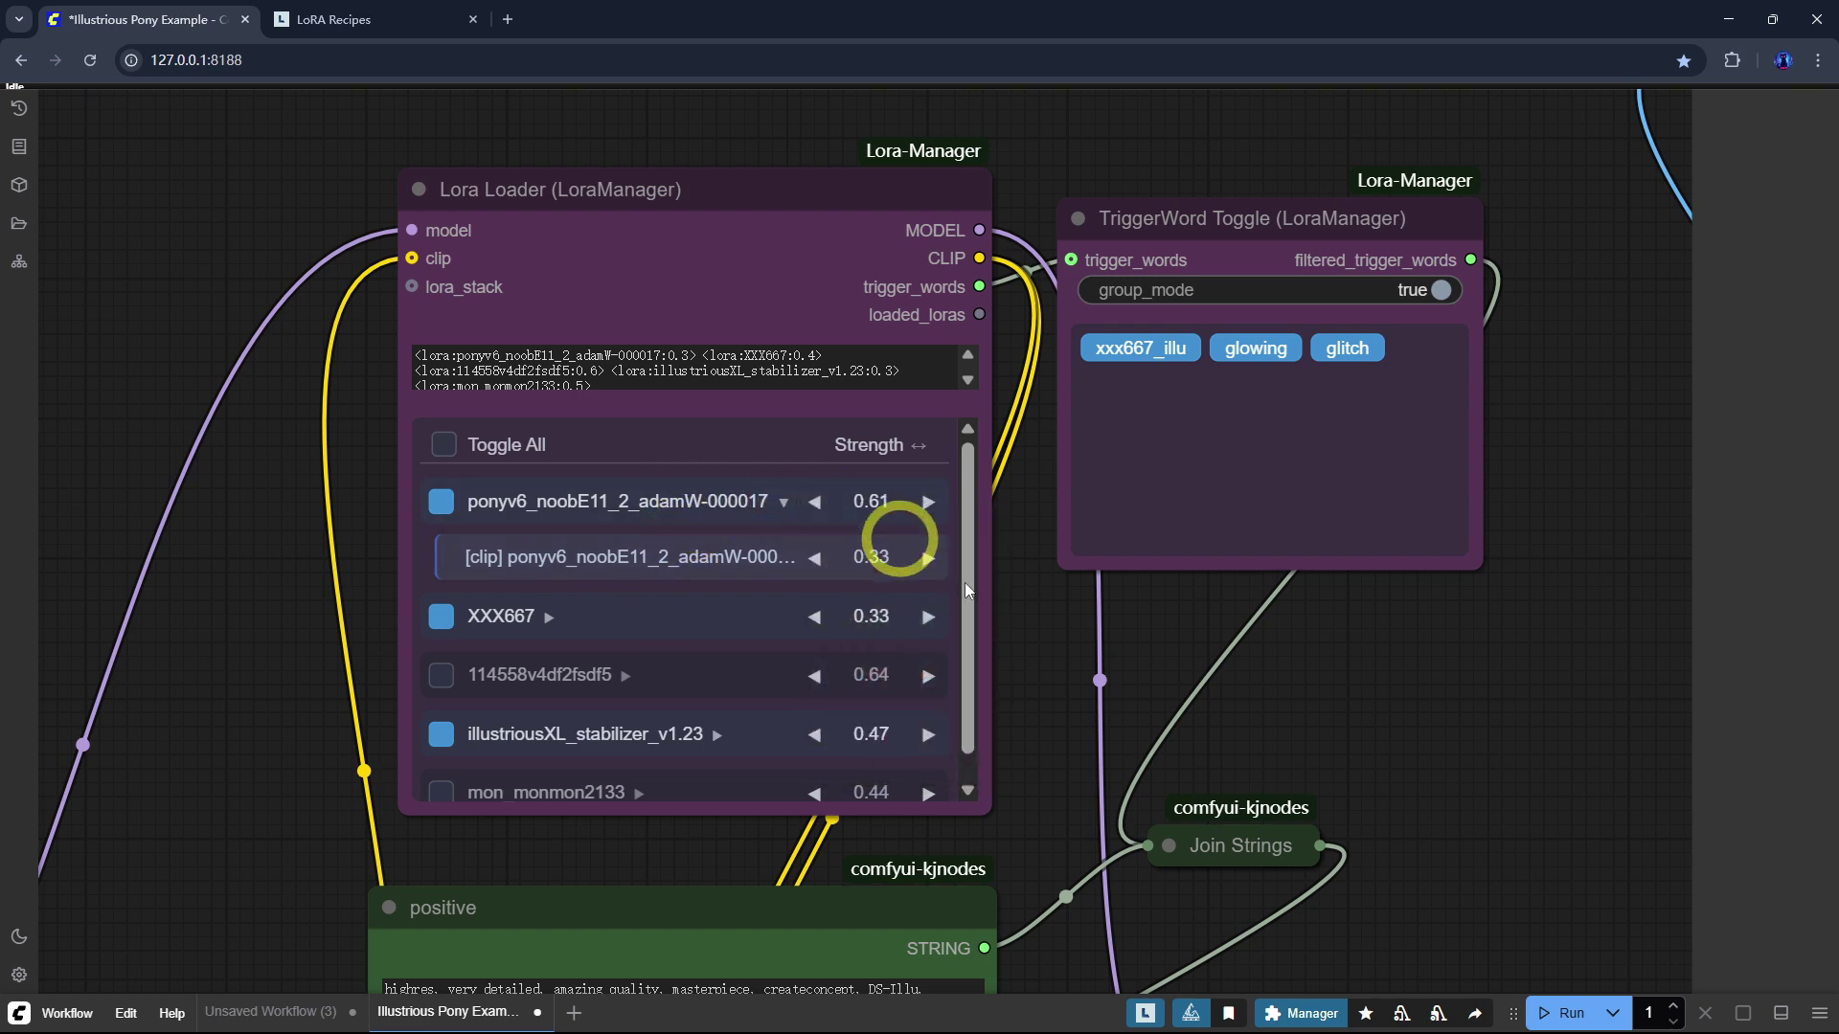
{"action": "mouse_move", "coordinate": [501, 616]}
{"action": "right_click", "coordinate": [700, 626]}
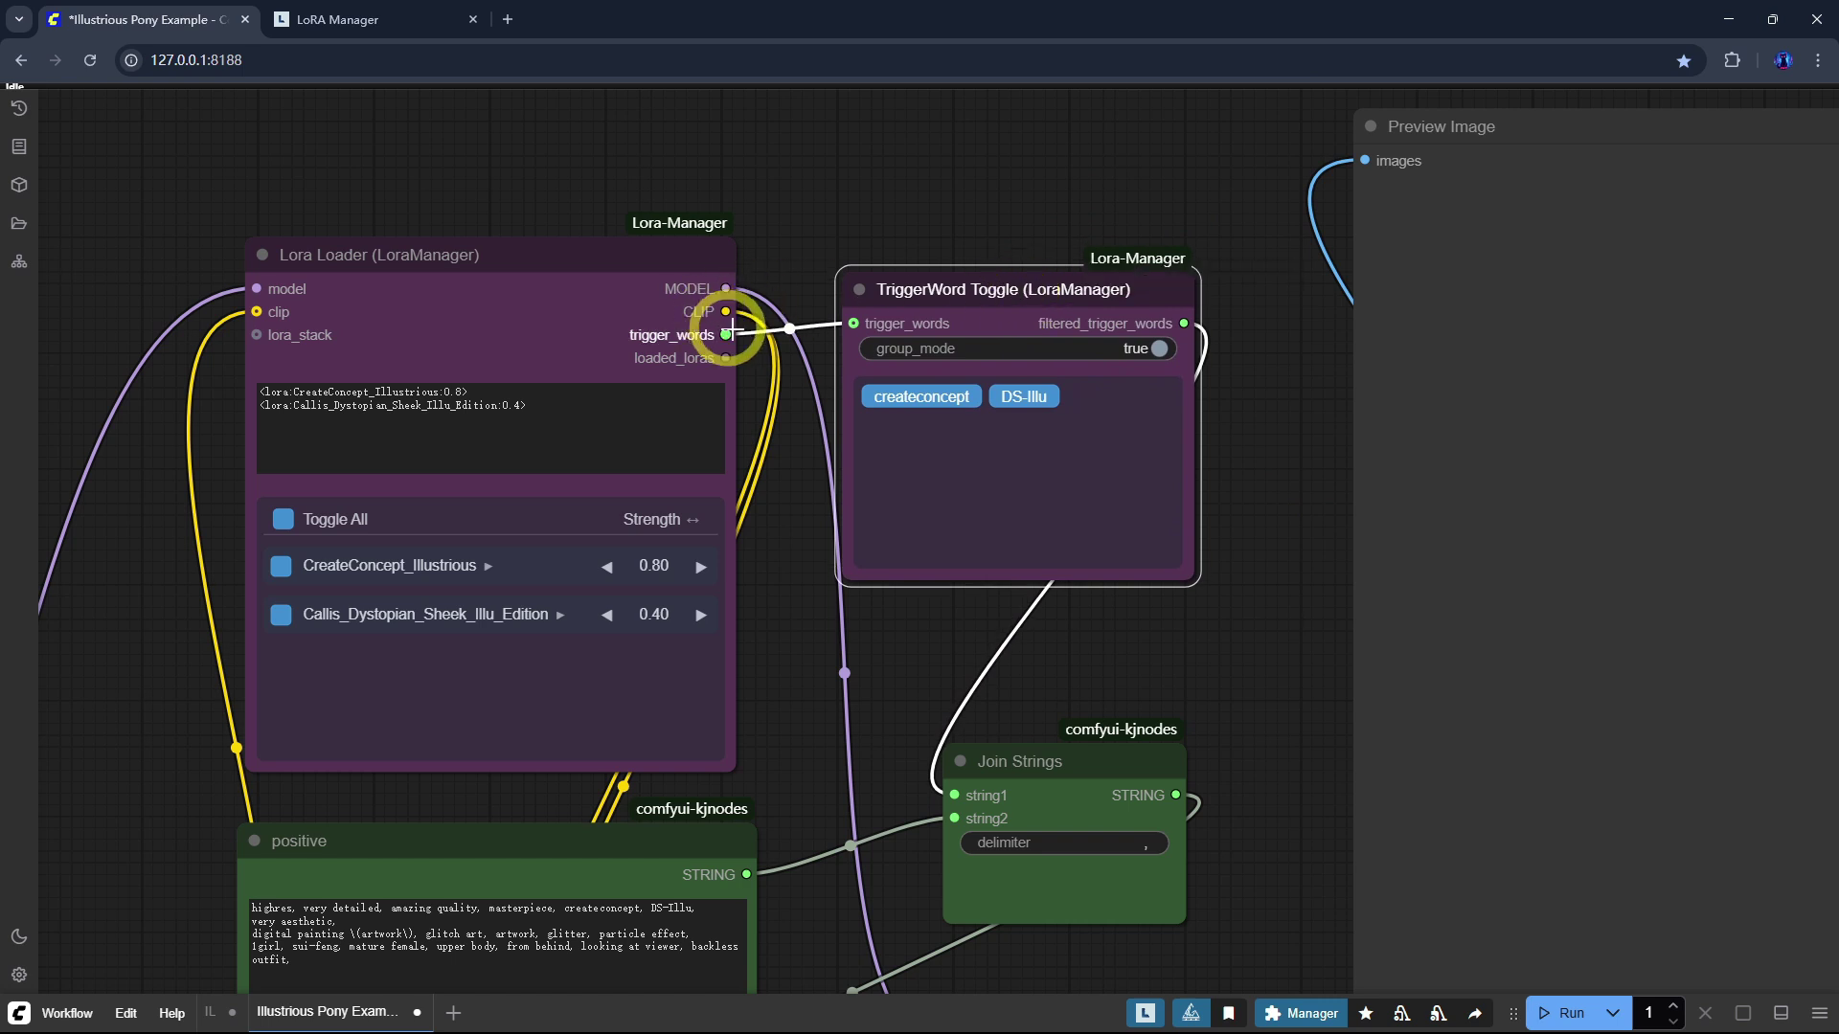
Step: Turn the createconcept trigger word back on and disable the Callis Dystopian LoRA
{"action": "left_click", "coordinate": [870, 709]}
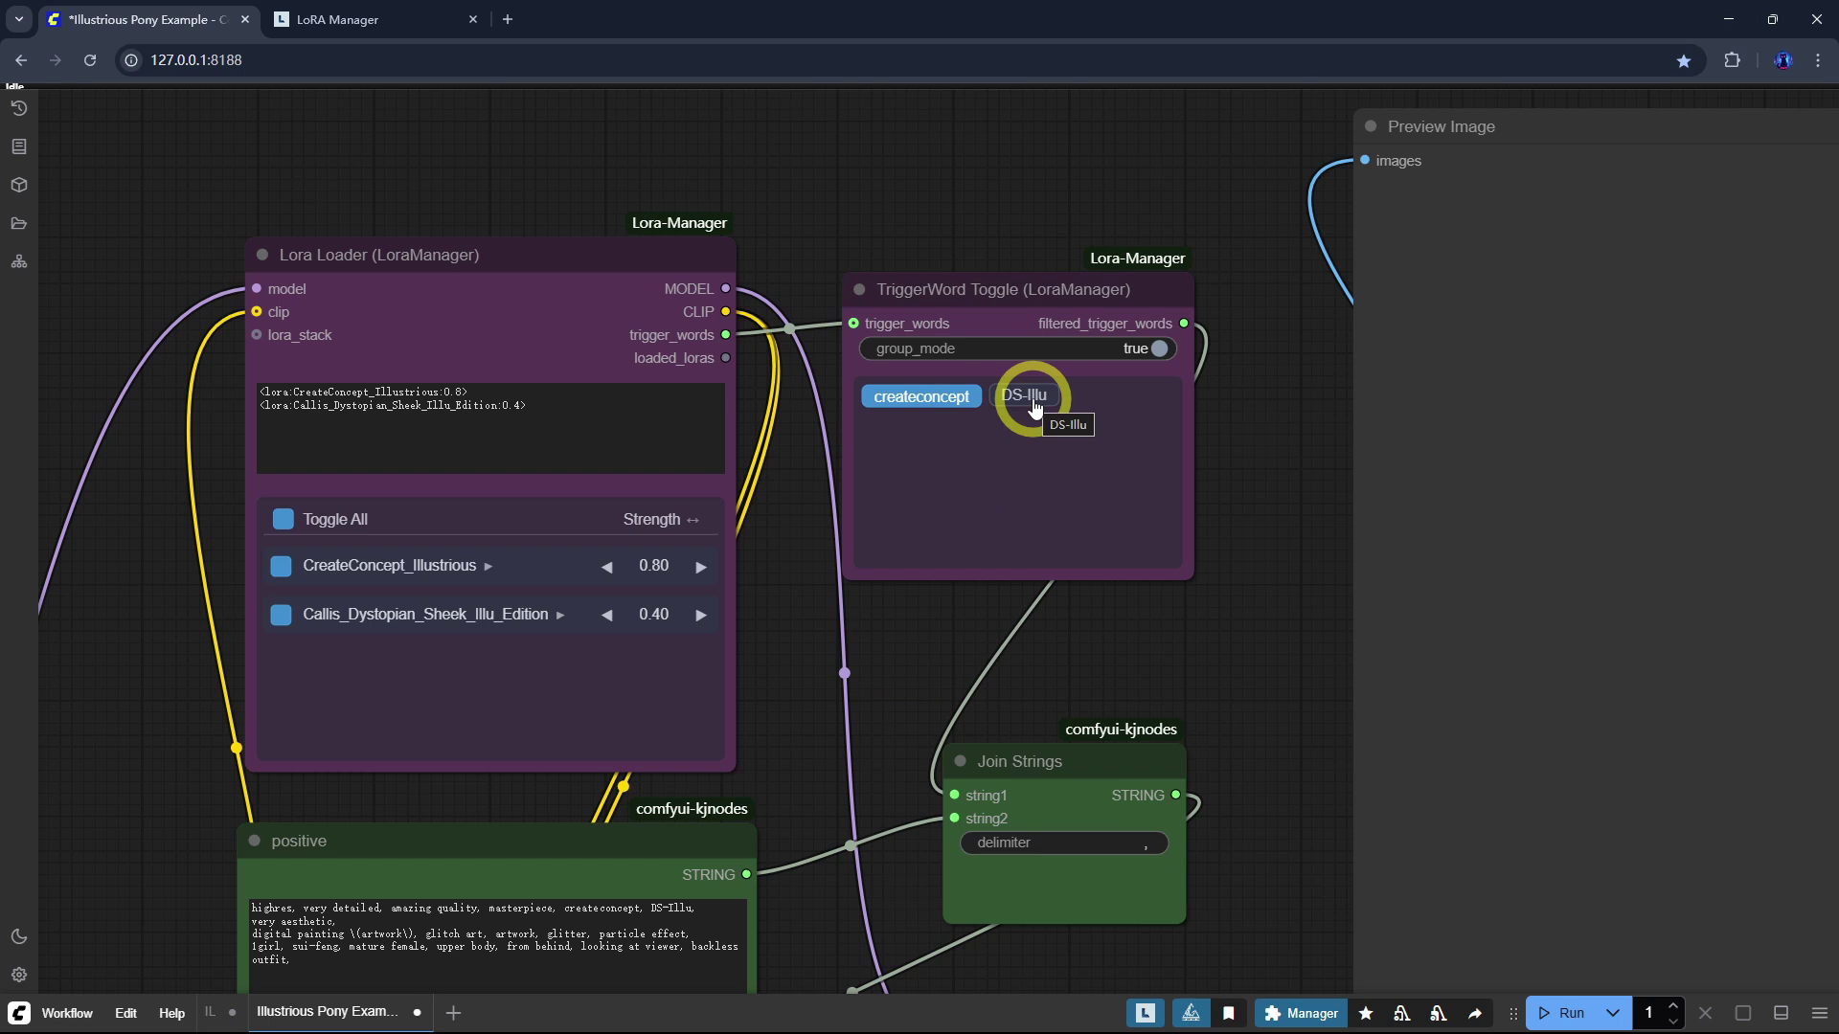
{"action": "left_click", "coordinate": [916, 400]}
{"action": "left_click", "coordinate": [281, 572]}
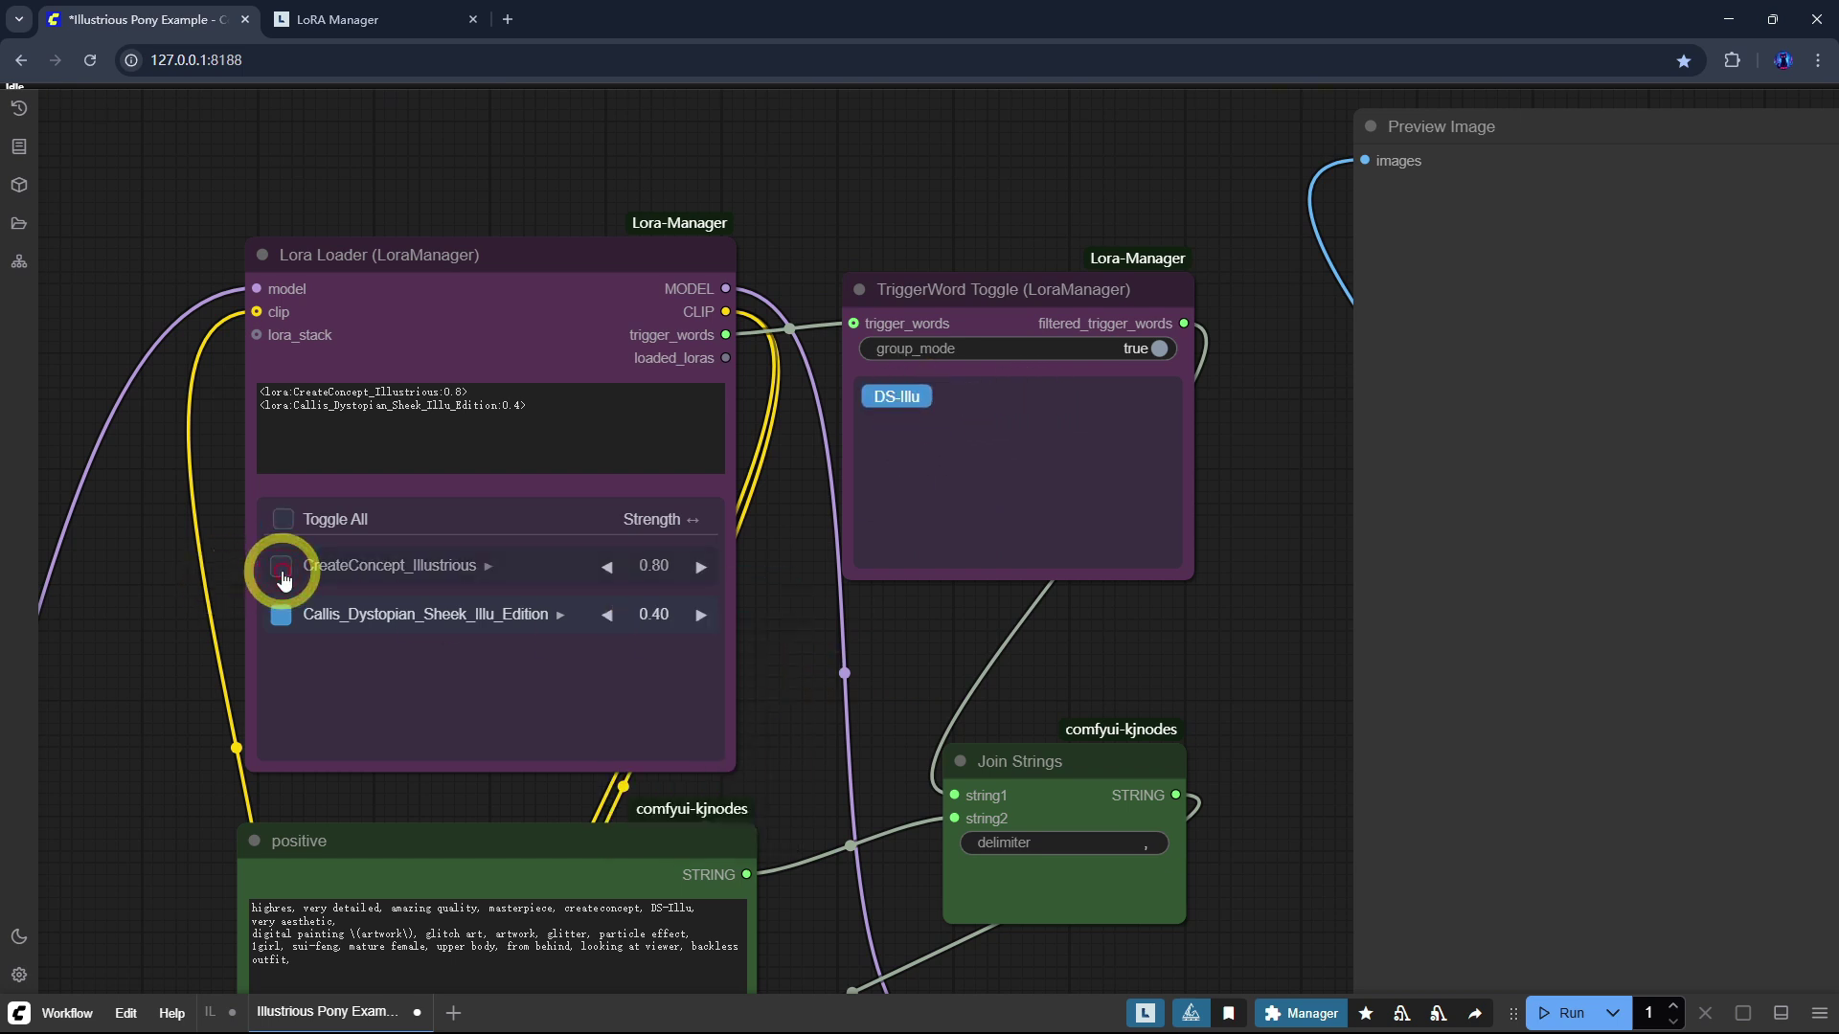
{"action": "left_click", "coordinate": [281, 615]}
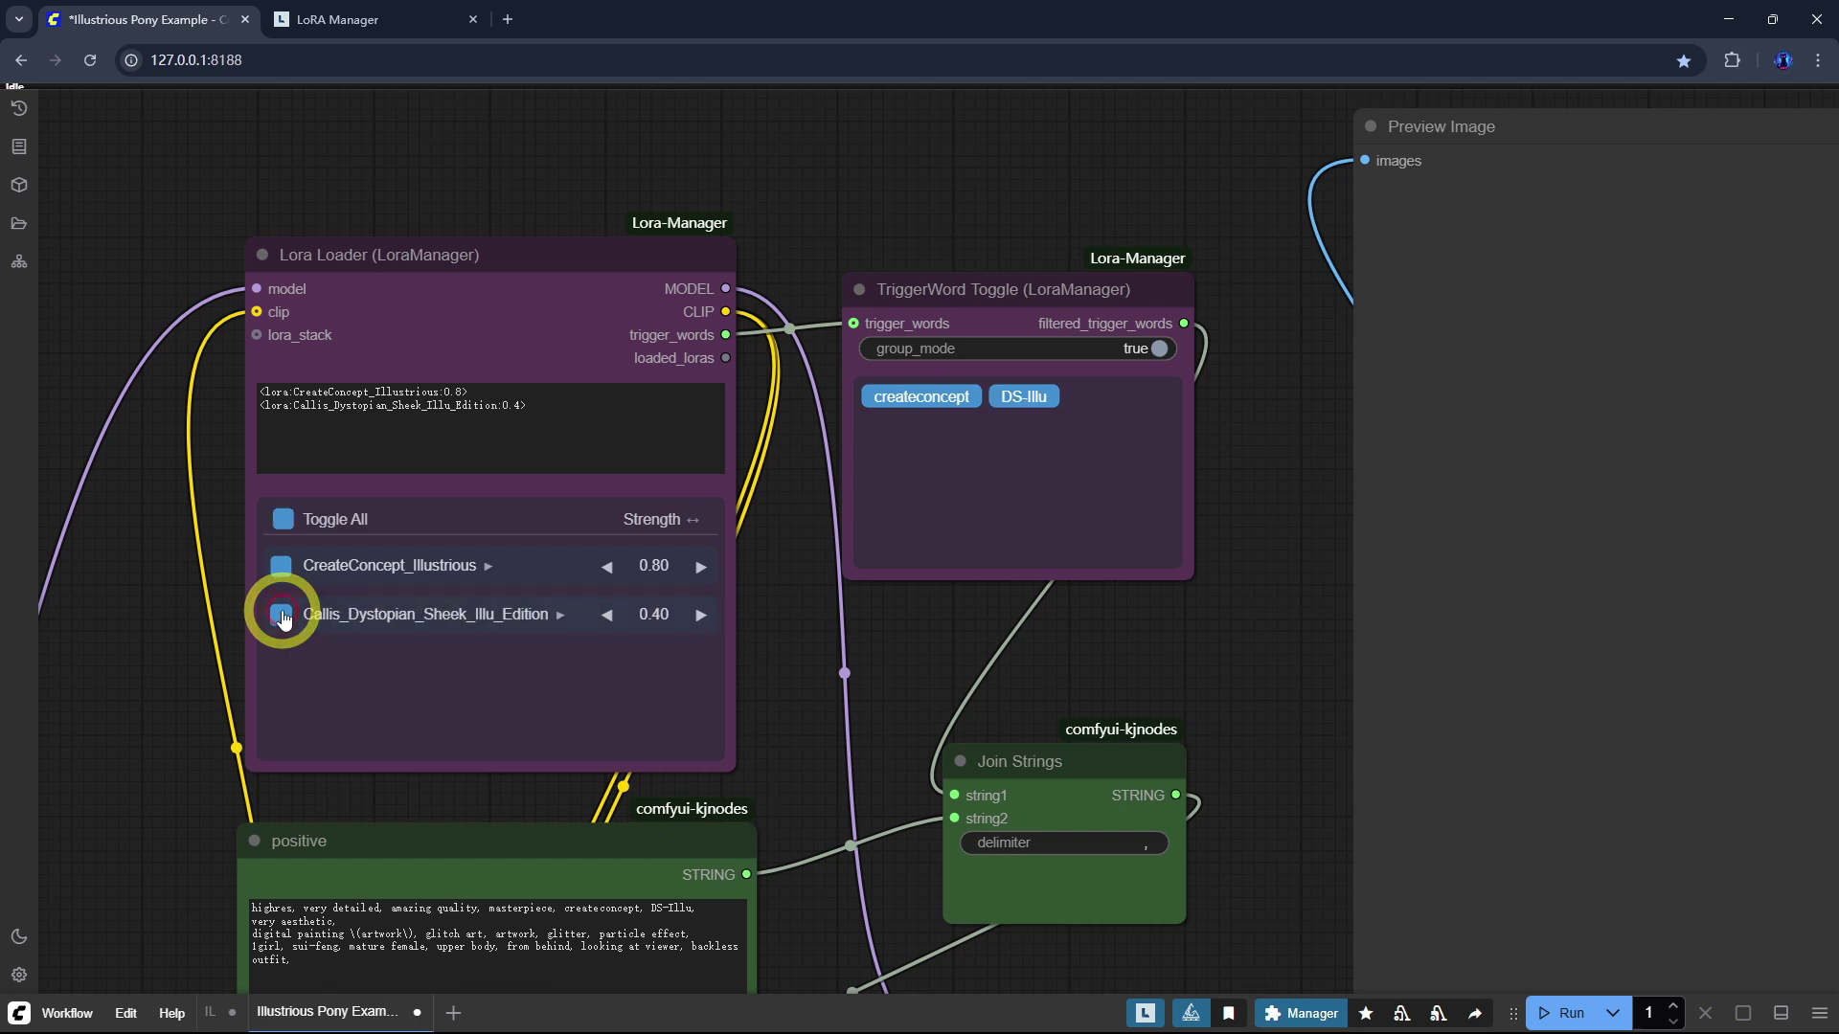
Step: Send the Ao Run LoRA from the library to the workflow
{"action": "left_click", "coordinate": [377, 23]}
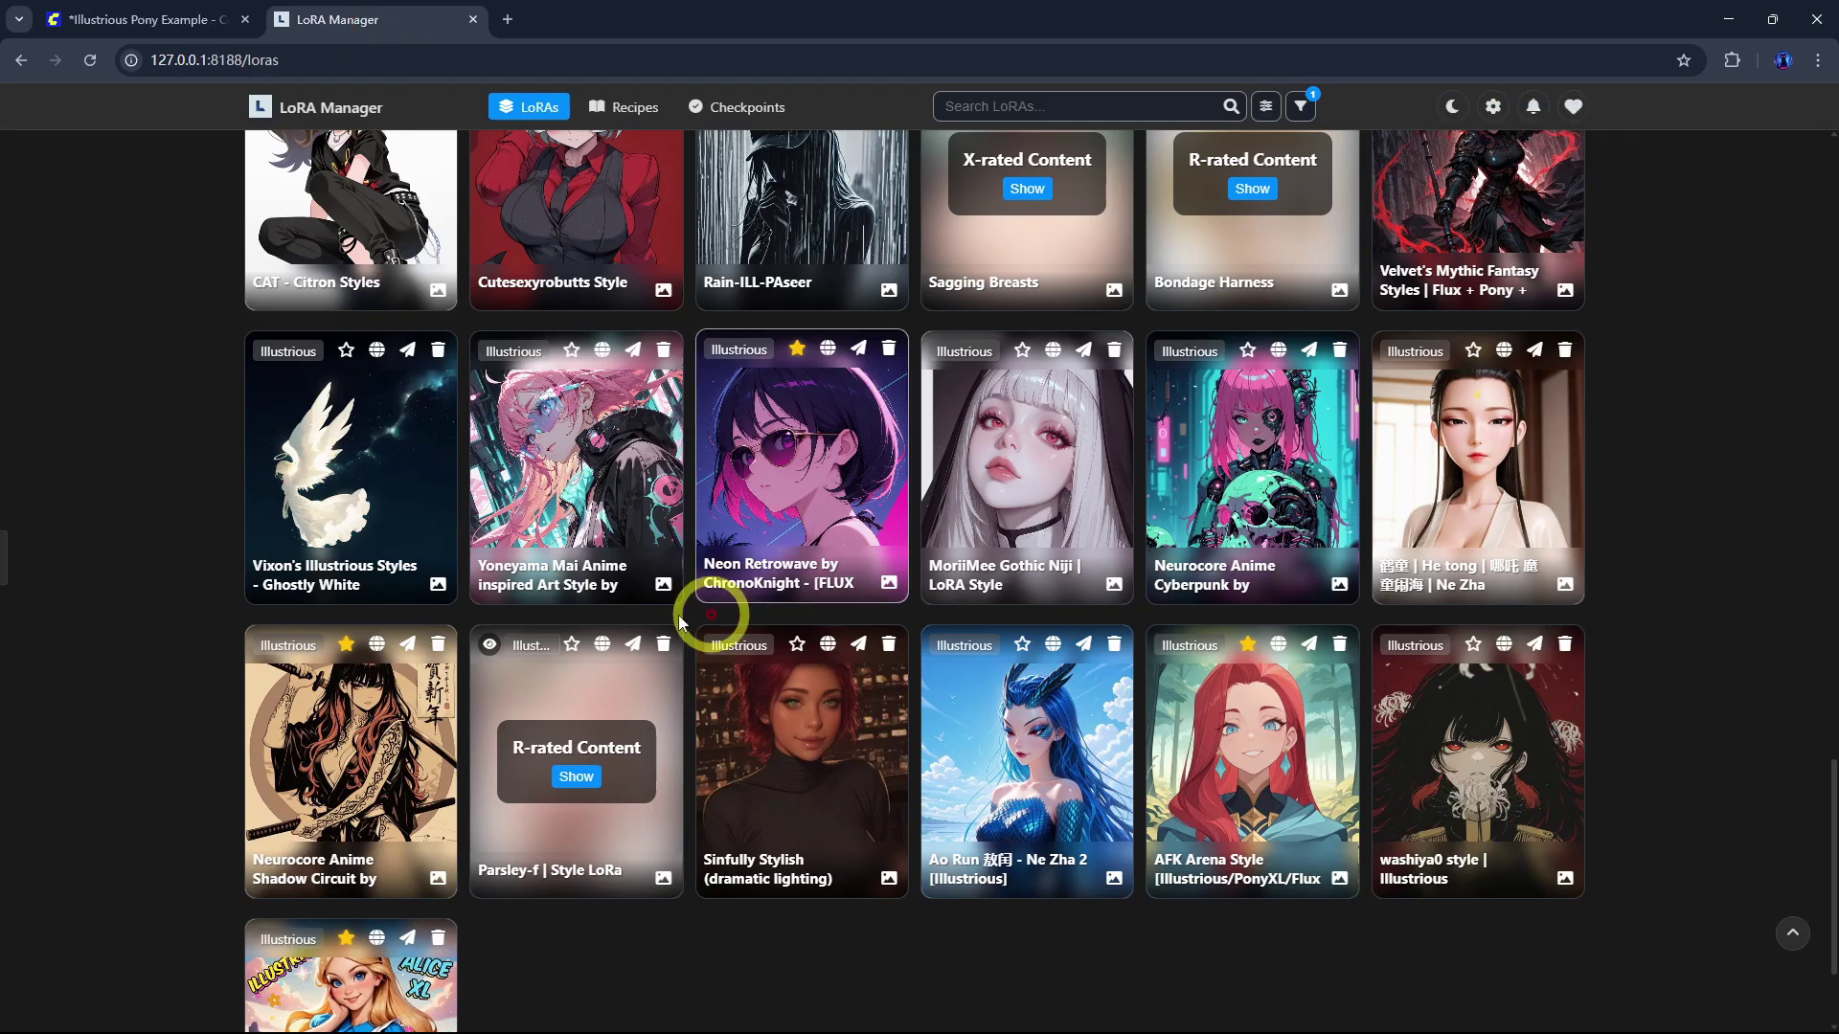
{"action": "left_click", "coordinate": [1083, 653]}
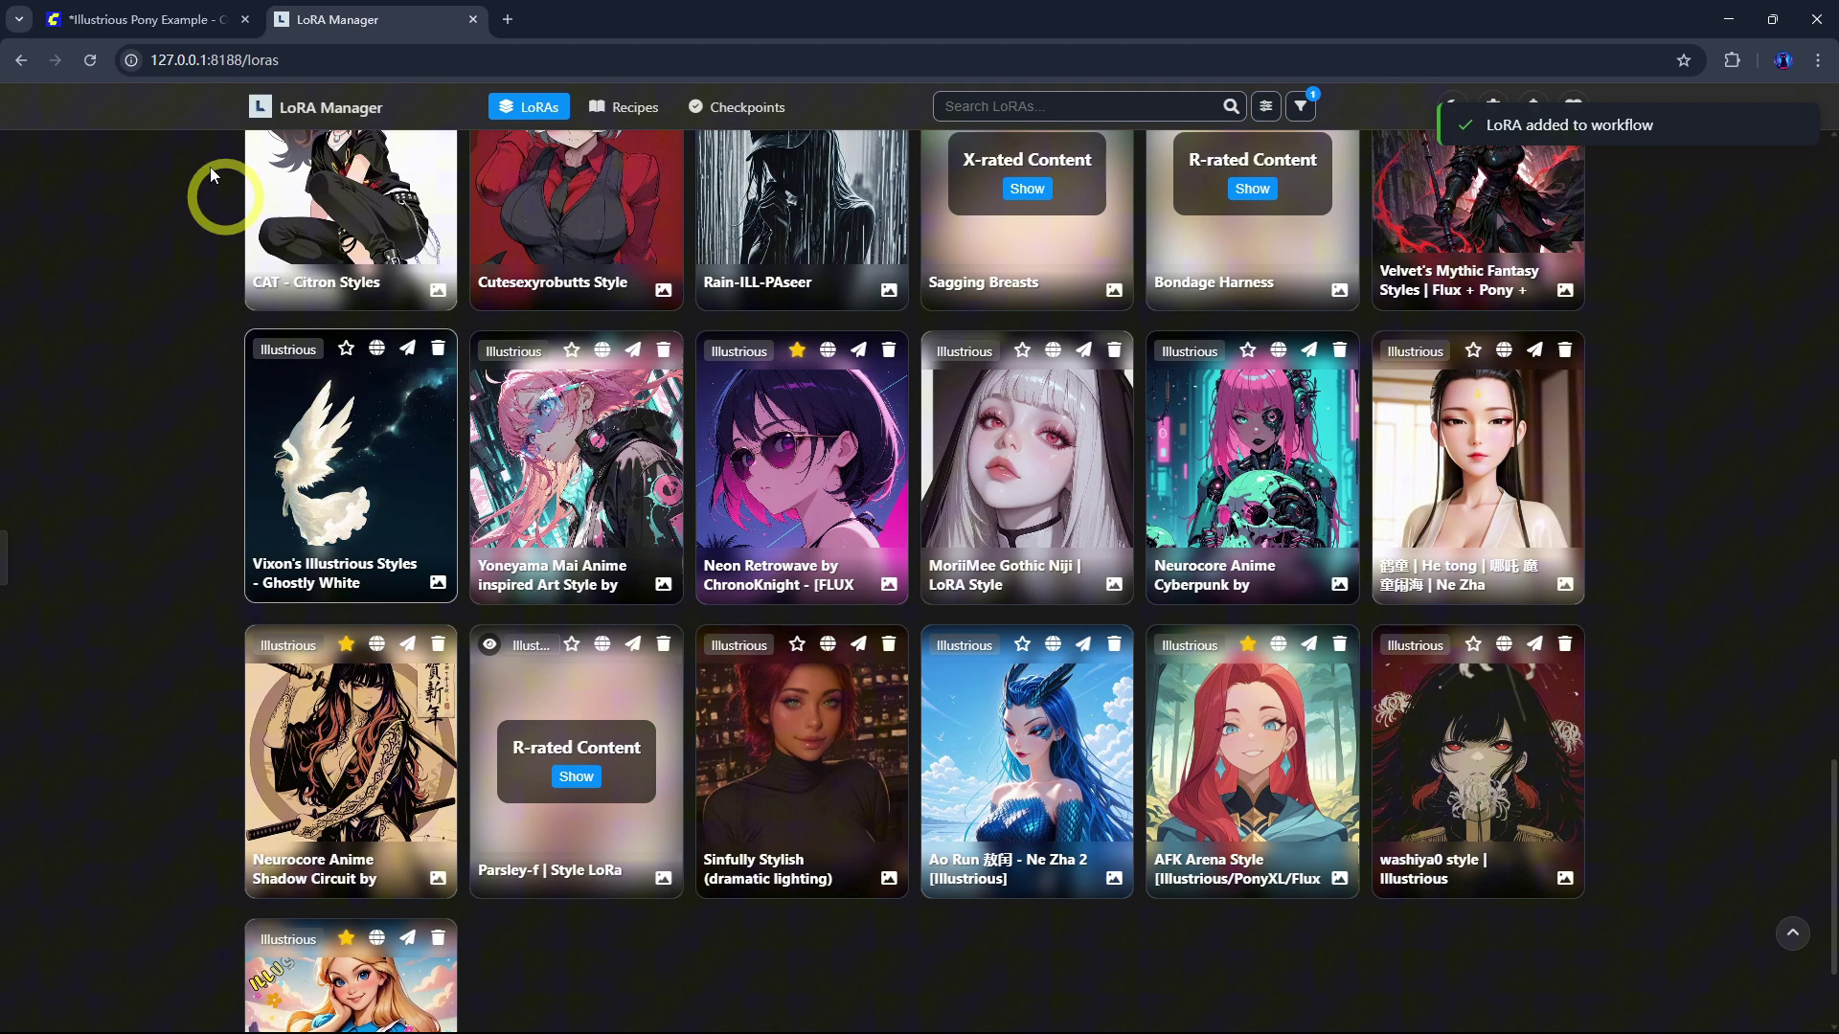
{"action": "left_click", "coordinate": [173, 19]}
Step: Switch off the dress trigger word and shift the Join Strings node left
{"action": "left_click", "coordinate": [536, 661]}
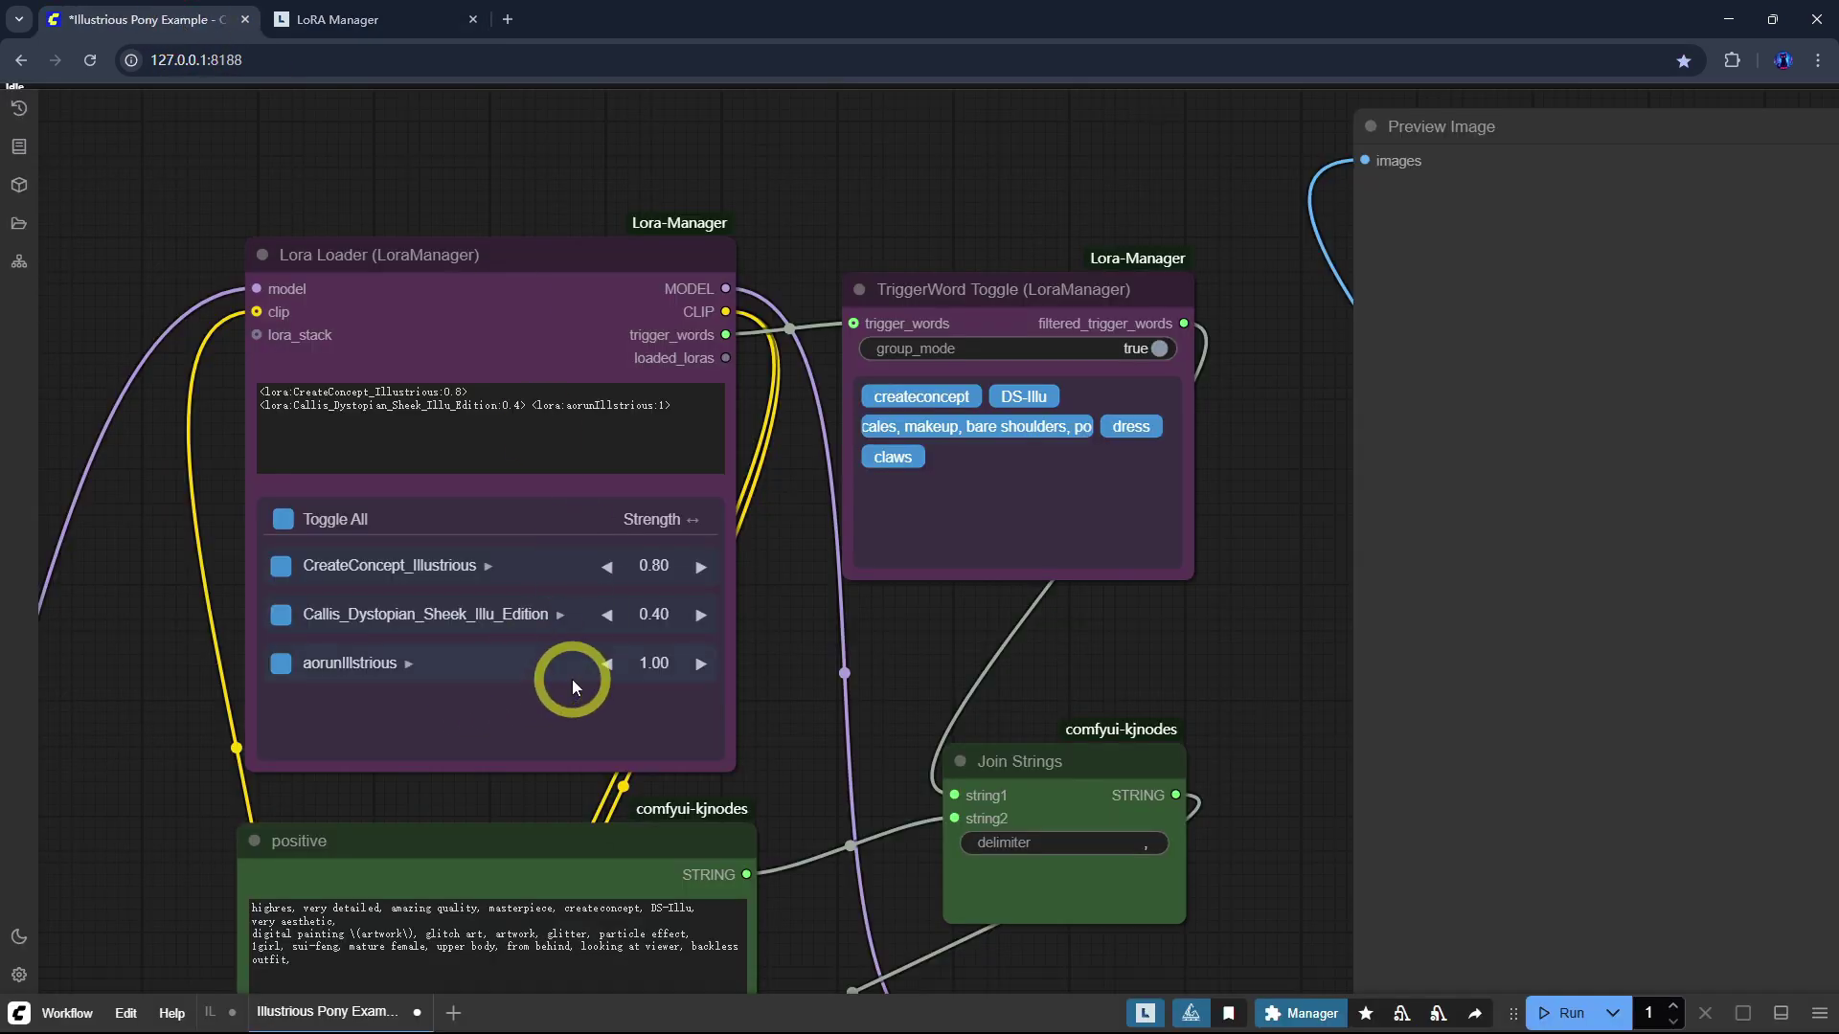
{"action": "left_click", "coordinate": [1040, 435]}
{"action": "left_click", "coordinate": [1134, 428]}
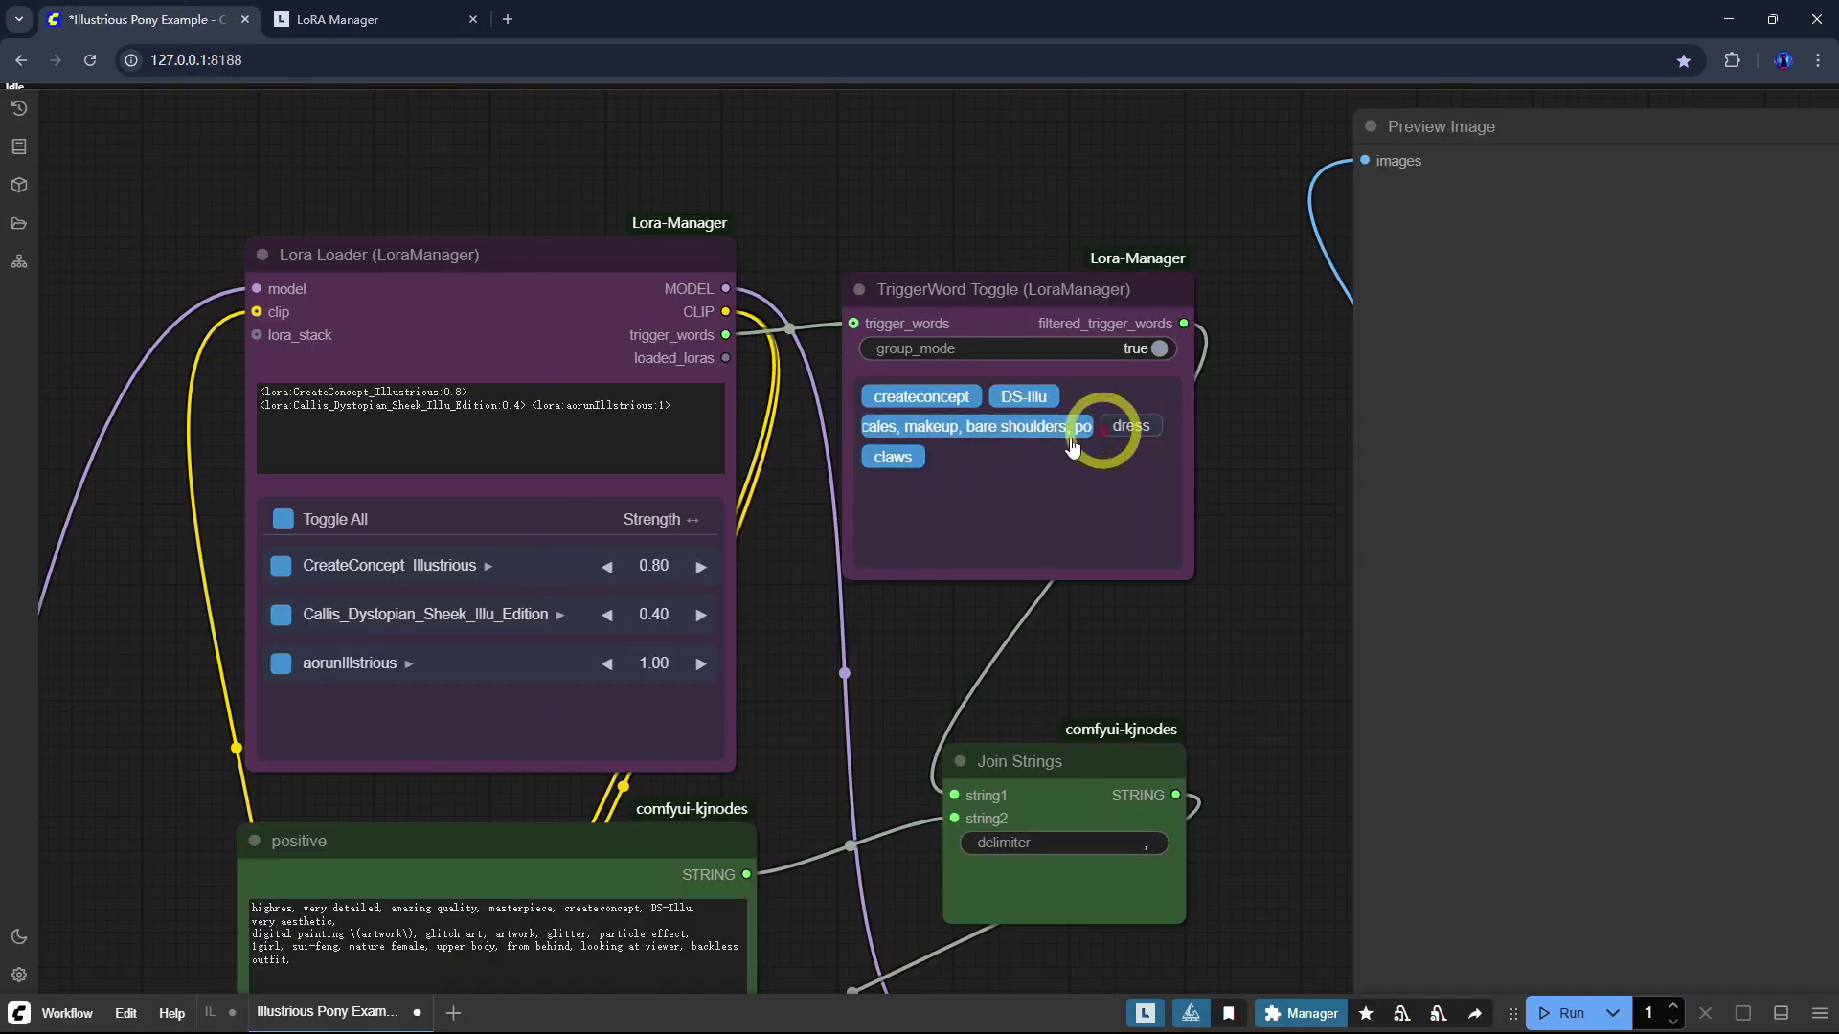
{"action": "left_click", "coordinate": [891, 462]}
{"action": "scroll", "coordinate": [889, 668], "scroll_direction": "down", "scroll_amount": 2}
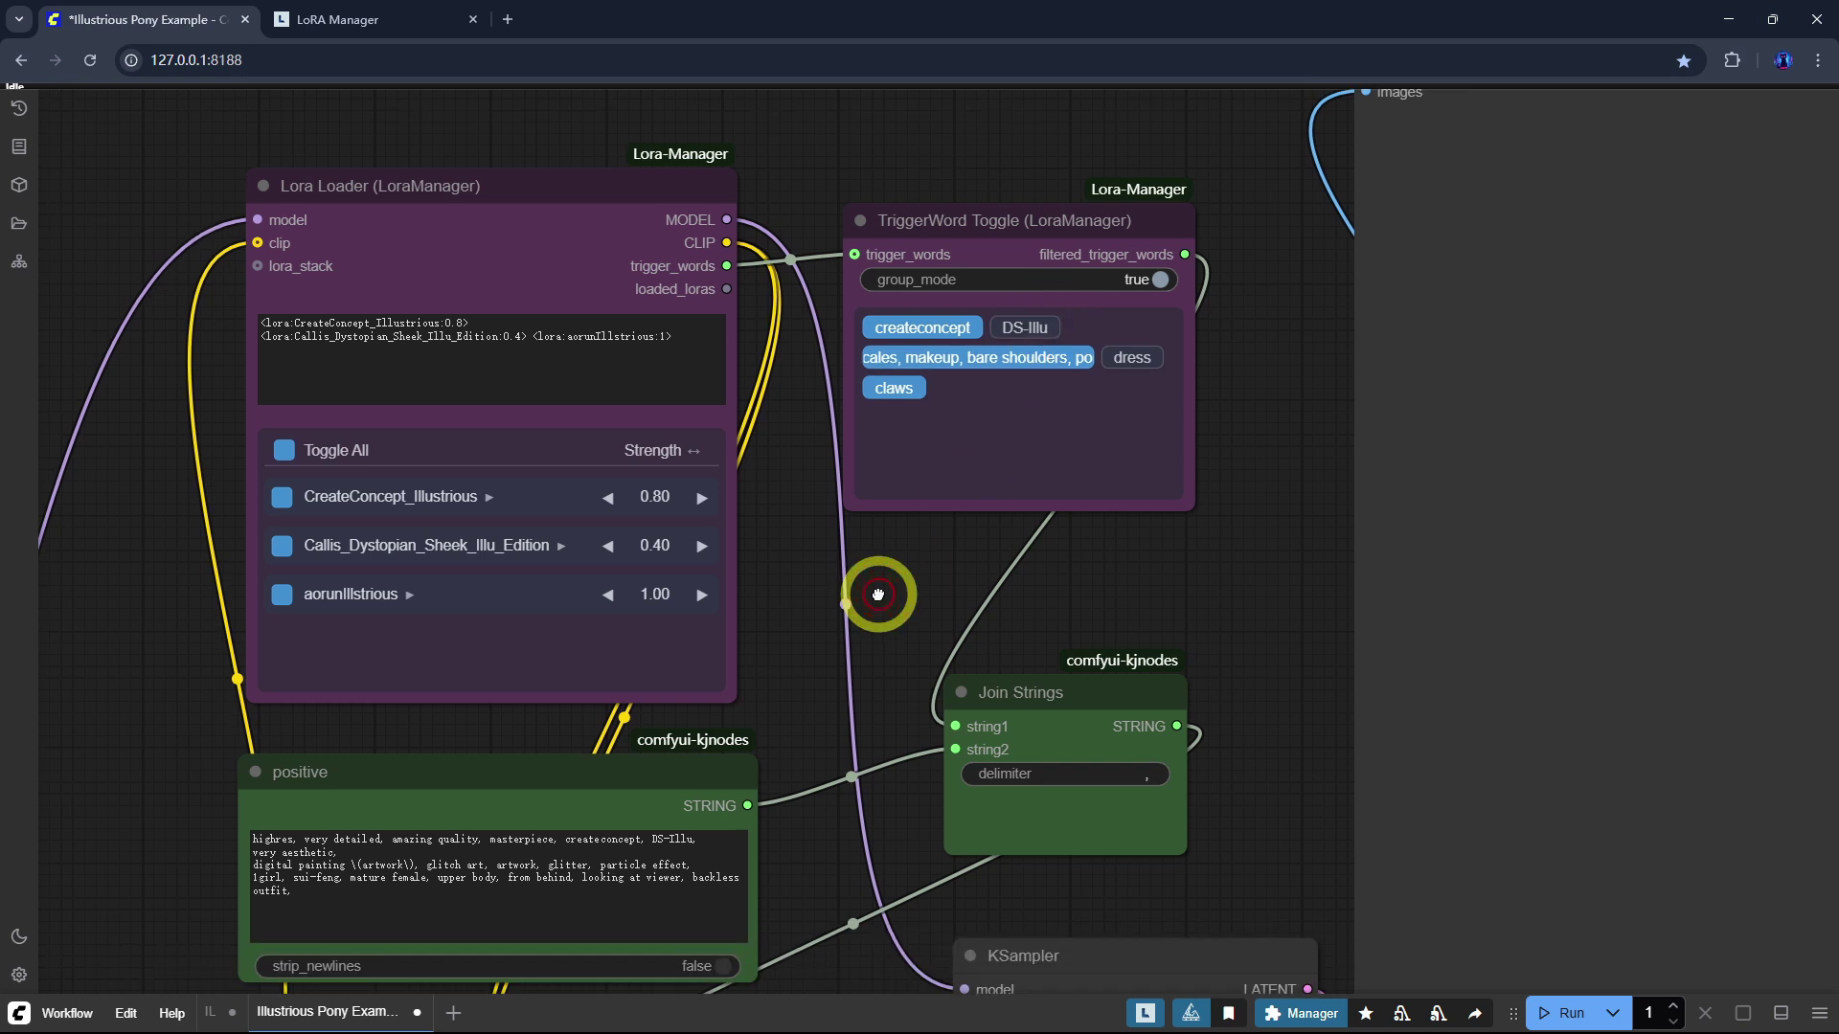
{"action": "left_click_drag", "start_coordinate": [1025, 696], "coordinate": [970, 697]}
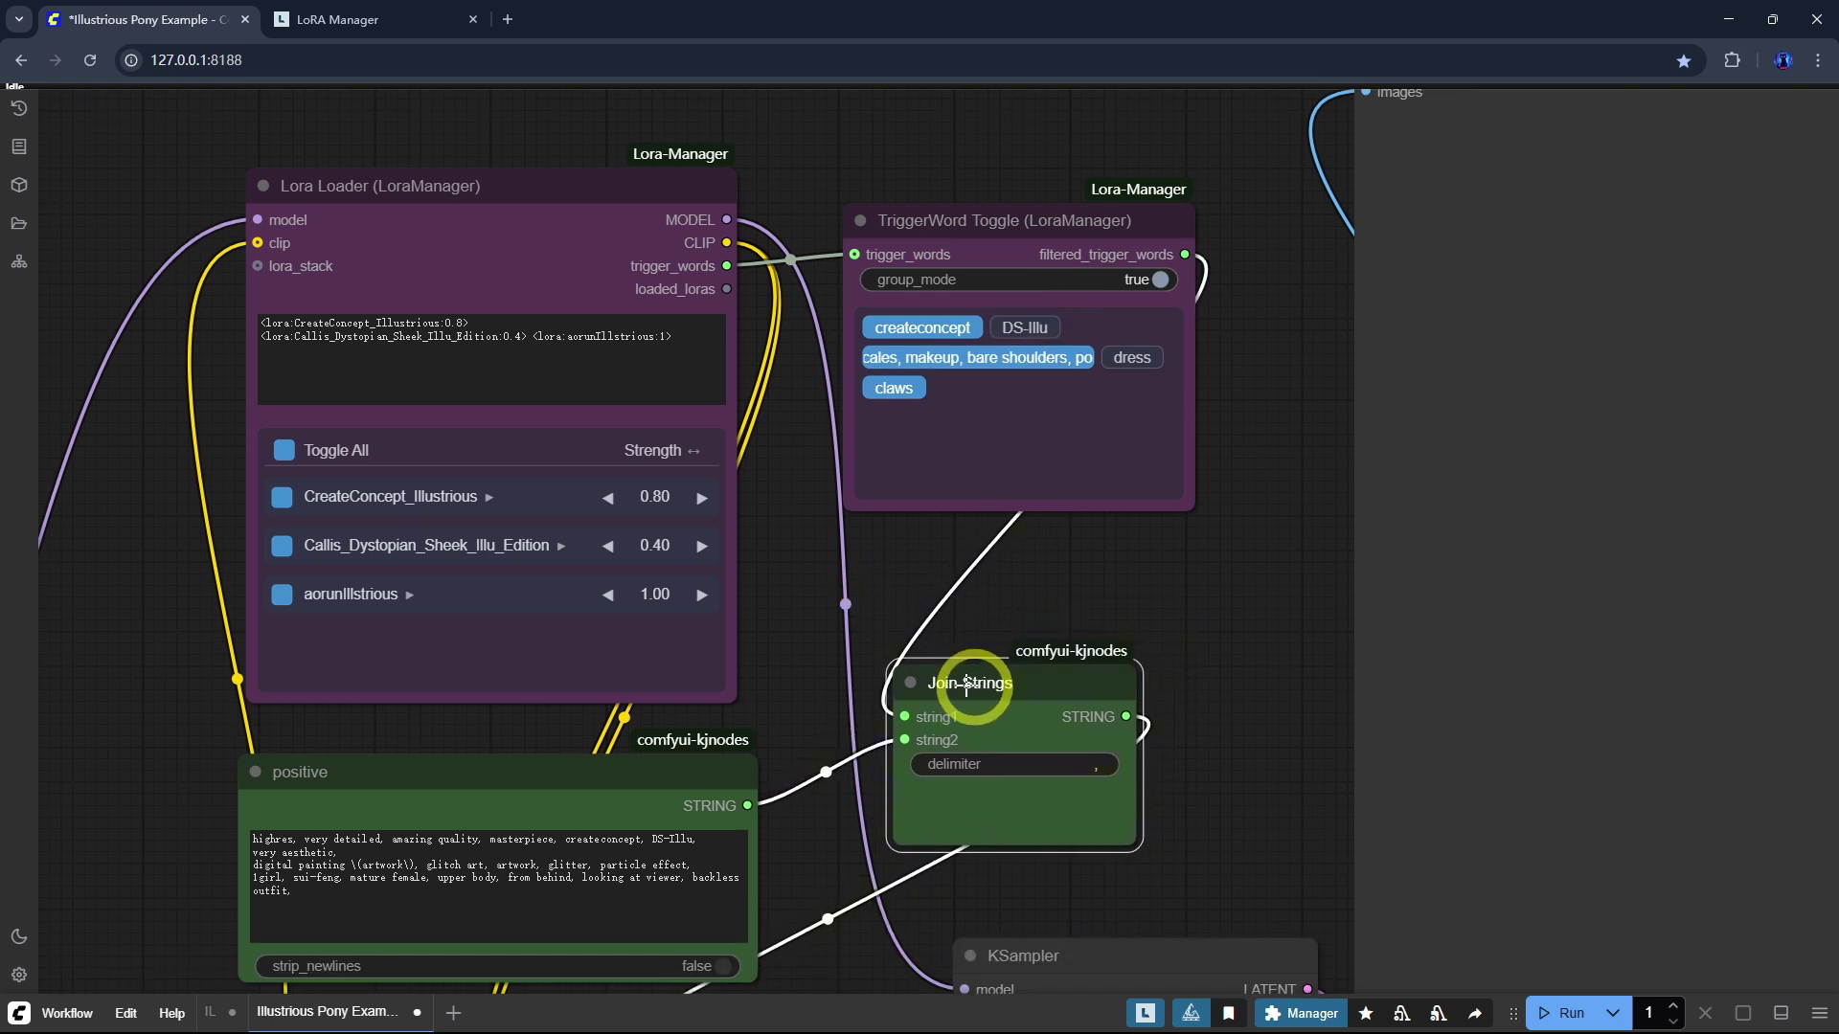
{"action": "scroll", "coordinate": [1178, 353], "scroll_direction": "up", "scroll_amount": 2}
Step: Split trigger words into separate tags and turn off the makeup trigger word
{"action": "left_click", "coordinate": [1178, 353]}
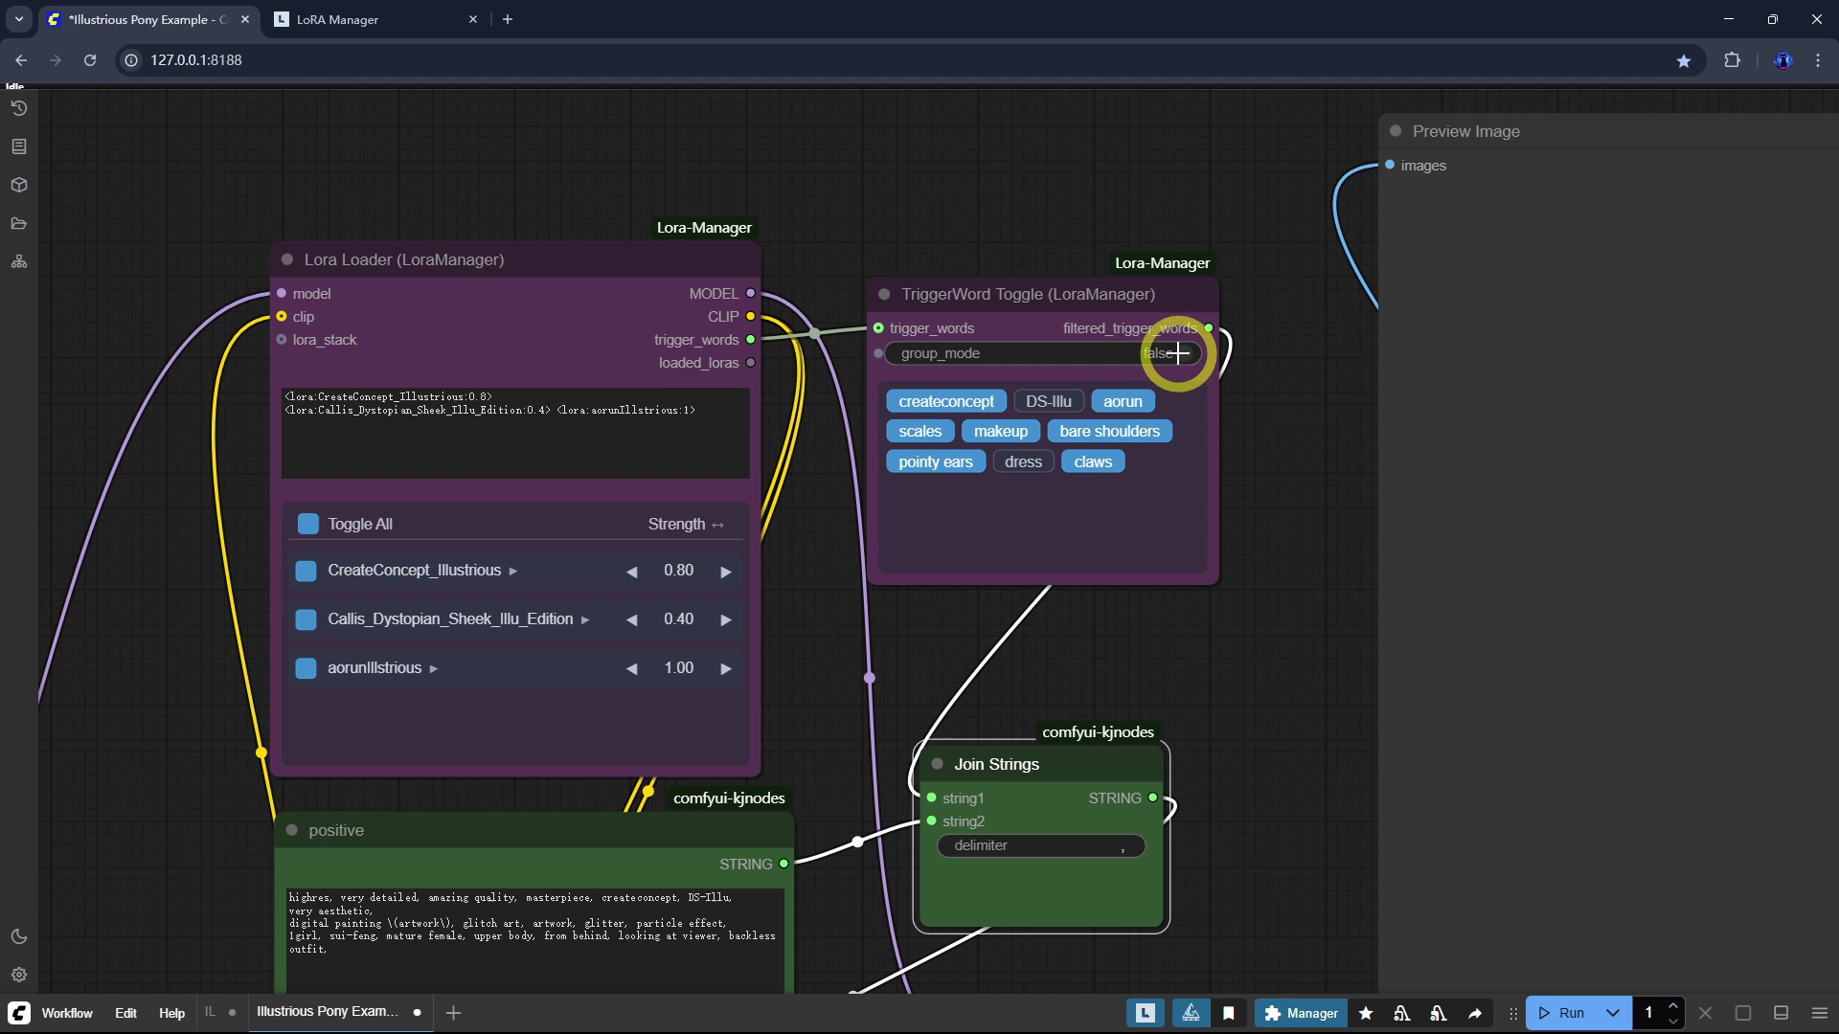
{"action": "left_click", "coordinate": [1178, 353]}
{"action": "left_click", "coordinate": [1178, 354]}
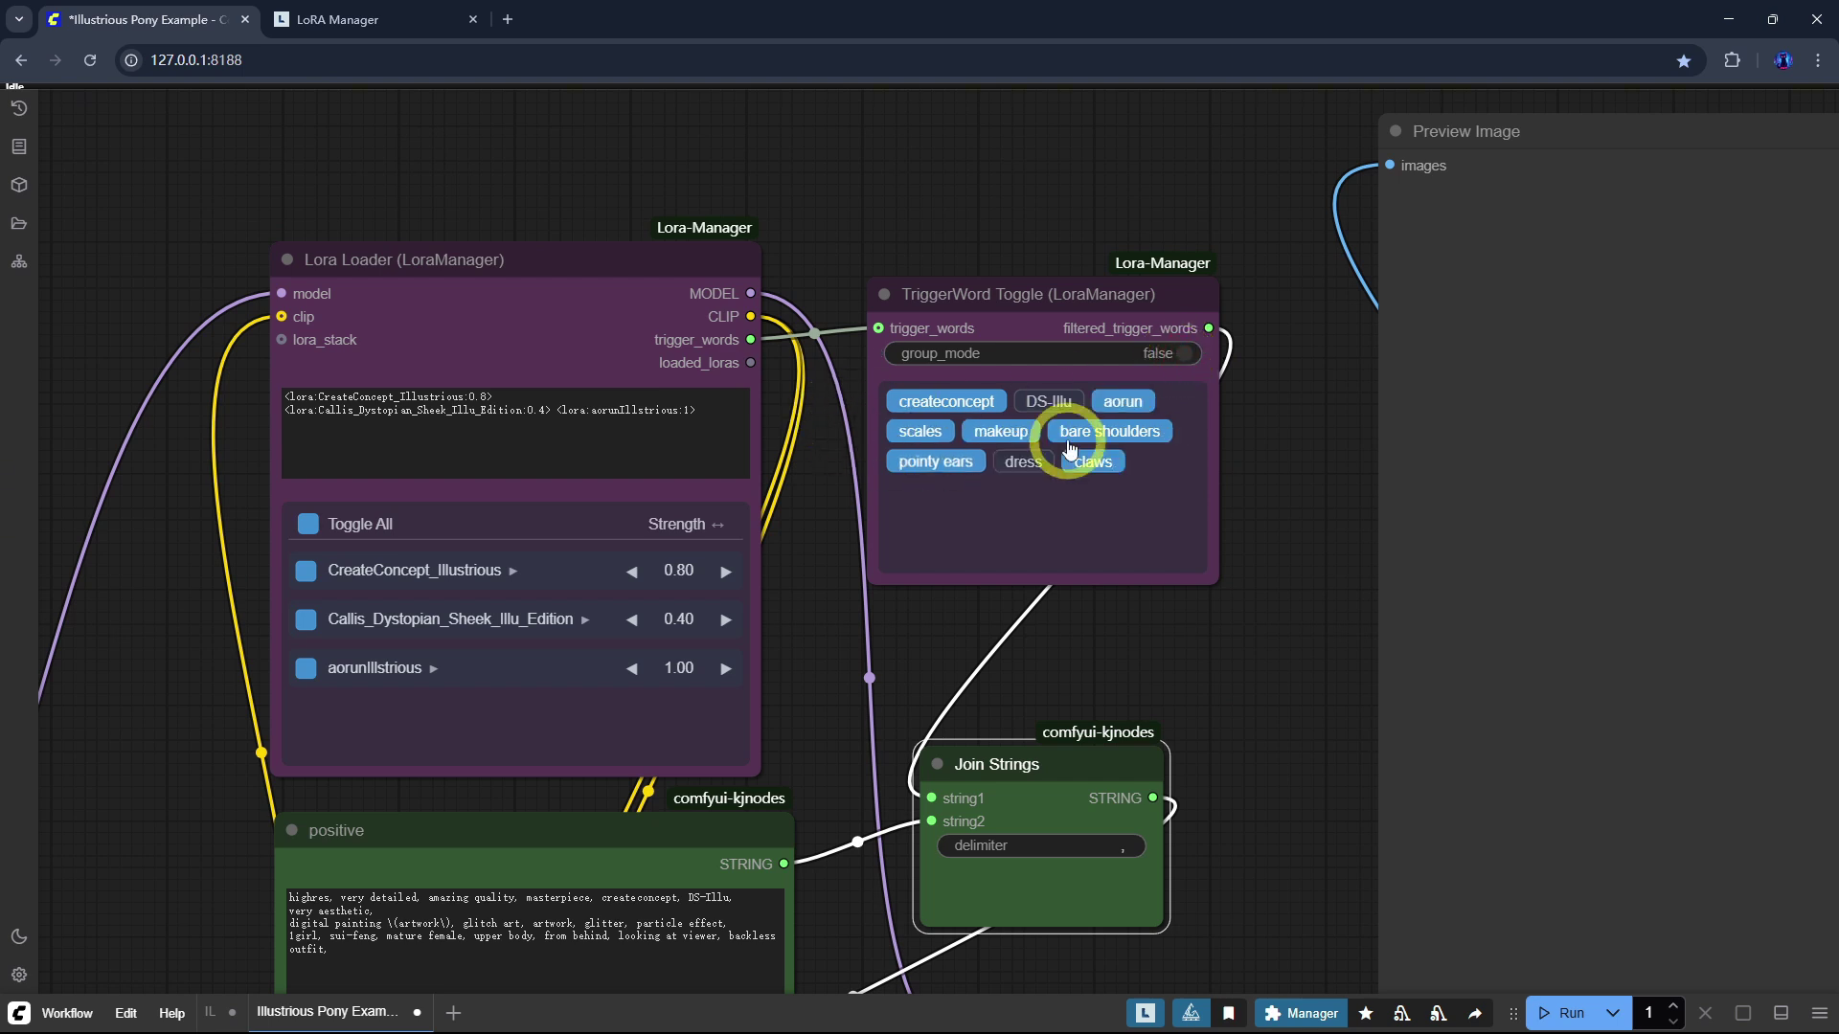
{"action": "left_click_drag", "start_coordinate": [1122, 295], "coordinate": [1126, 296]}
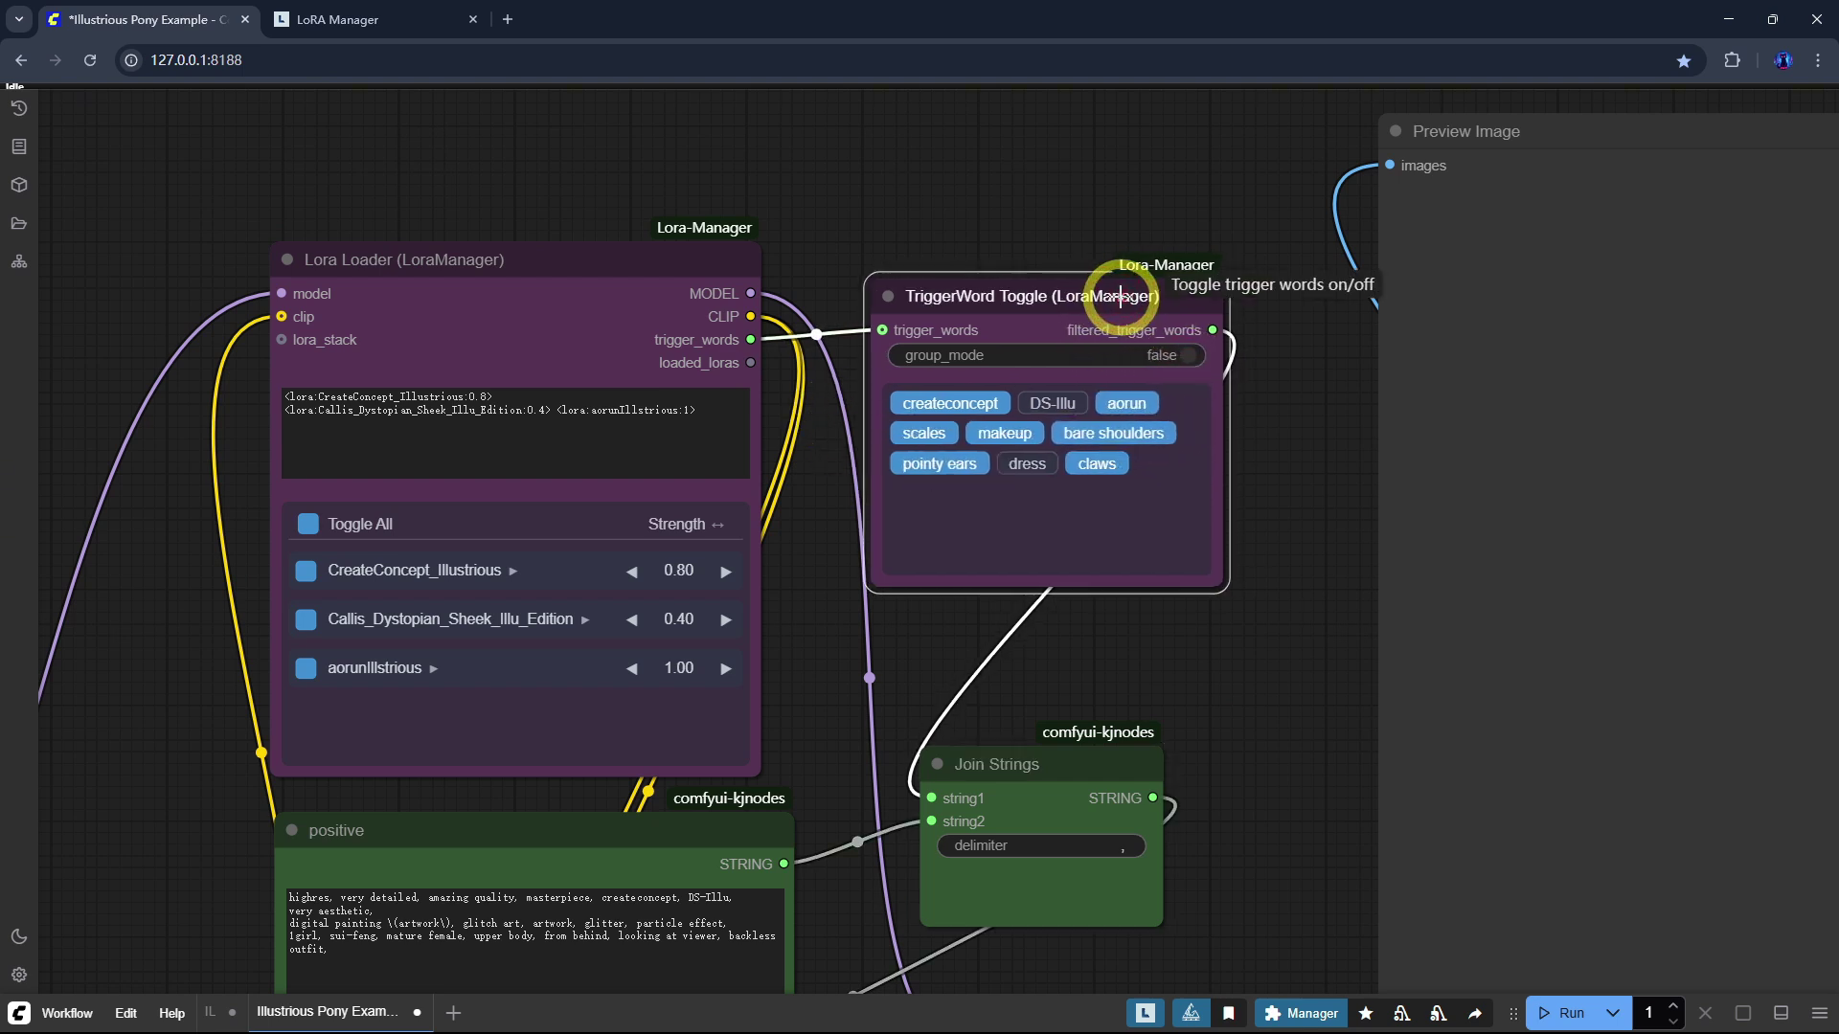
{"action": "left_click", "coordinate": [1008, 436]}
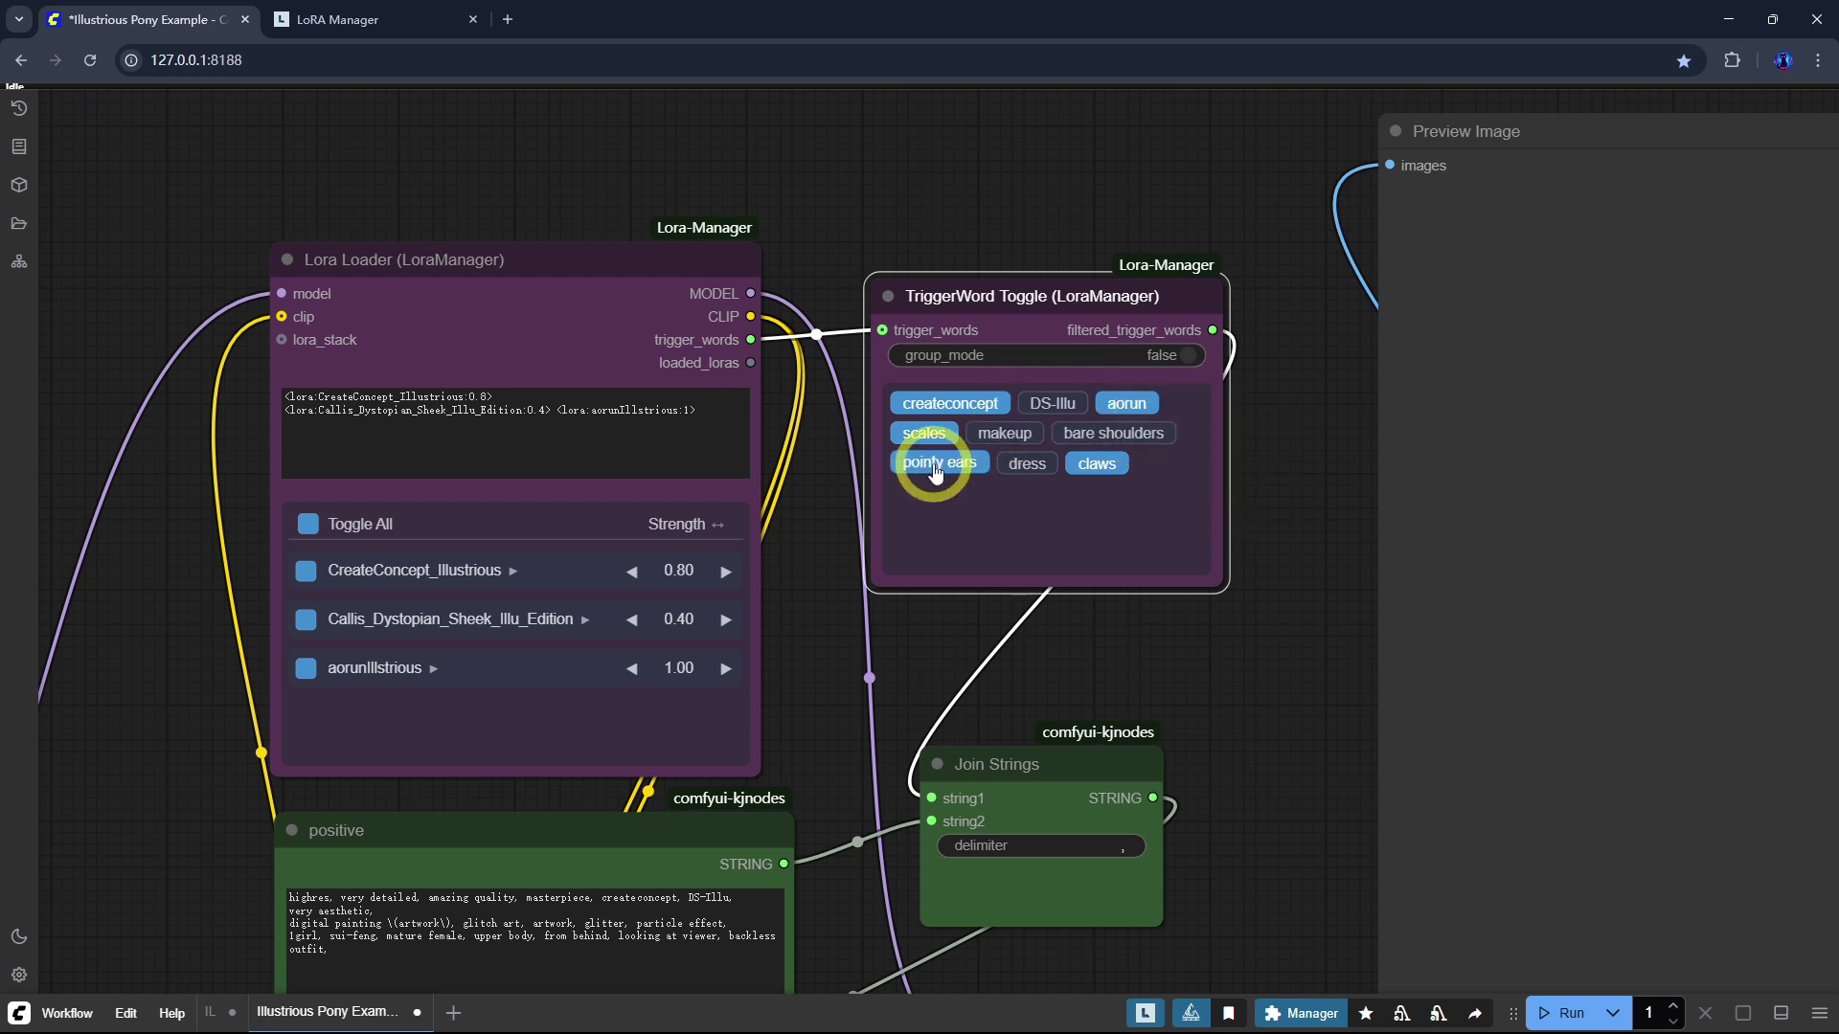
{"action": "left_click", "coordinate": [910, 443]}
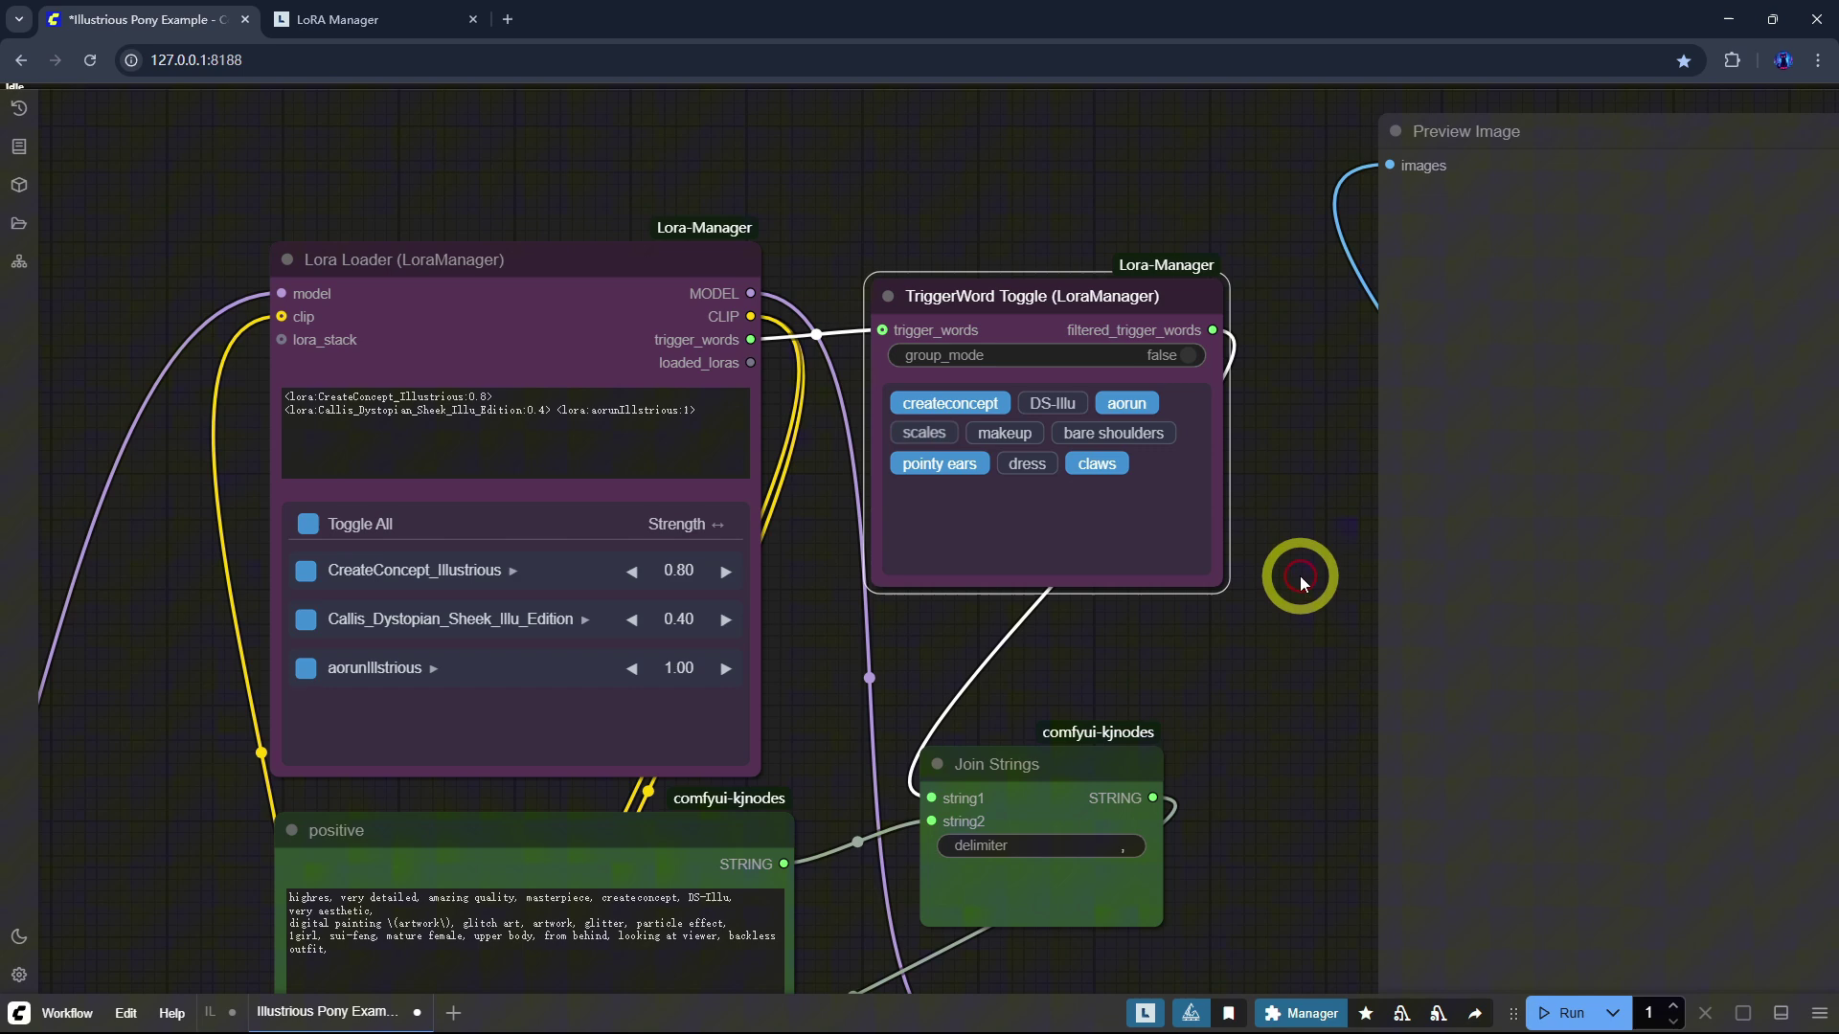
{"action": "left_click", "coordinate": [1266, 647]}
{"action": "left_click_drag", "start_coordinate": [1270, 737], "coordinate": [1272, 718]}
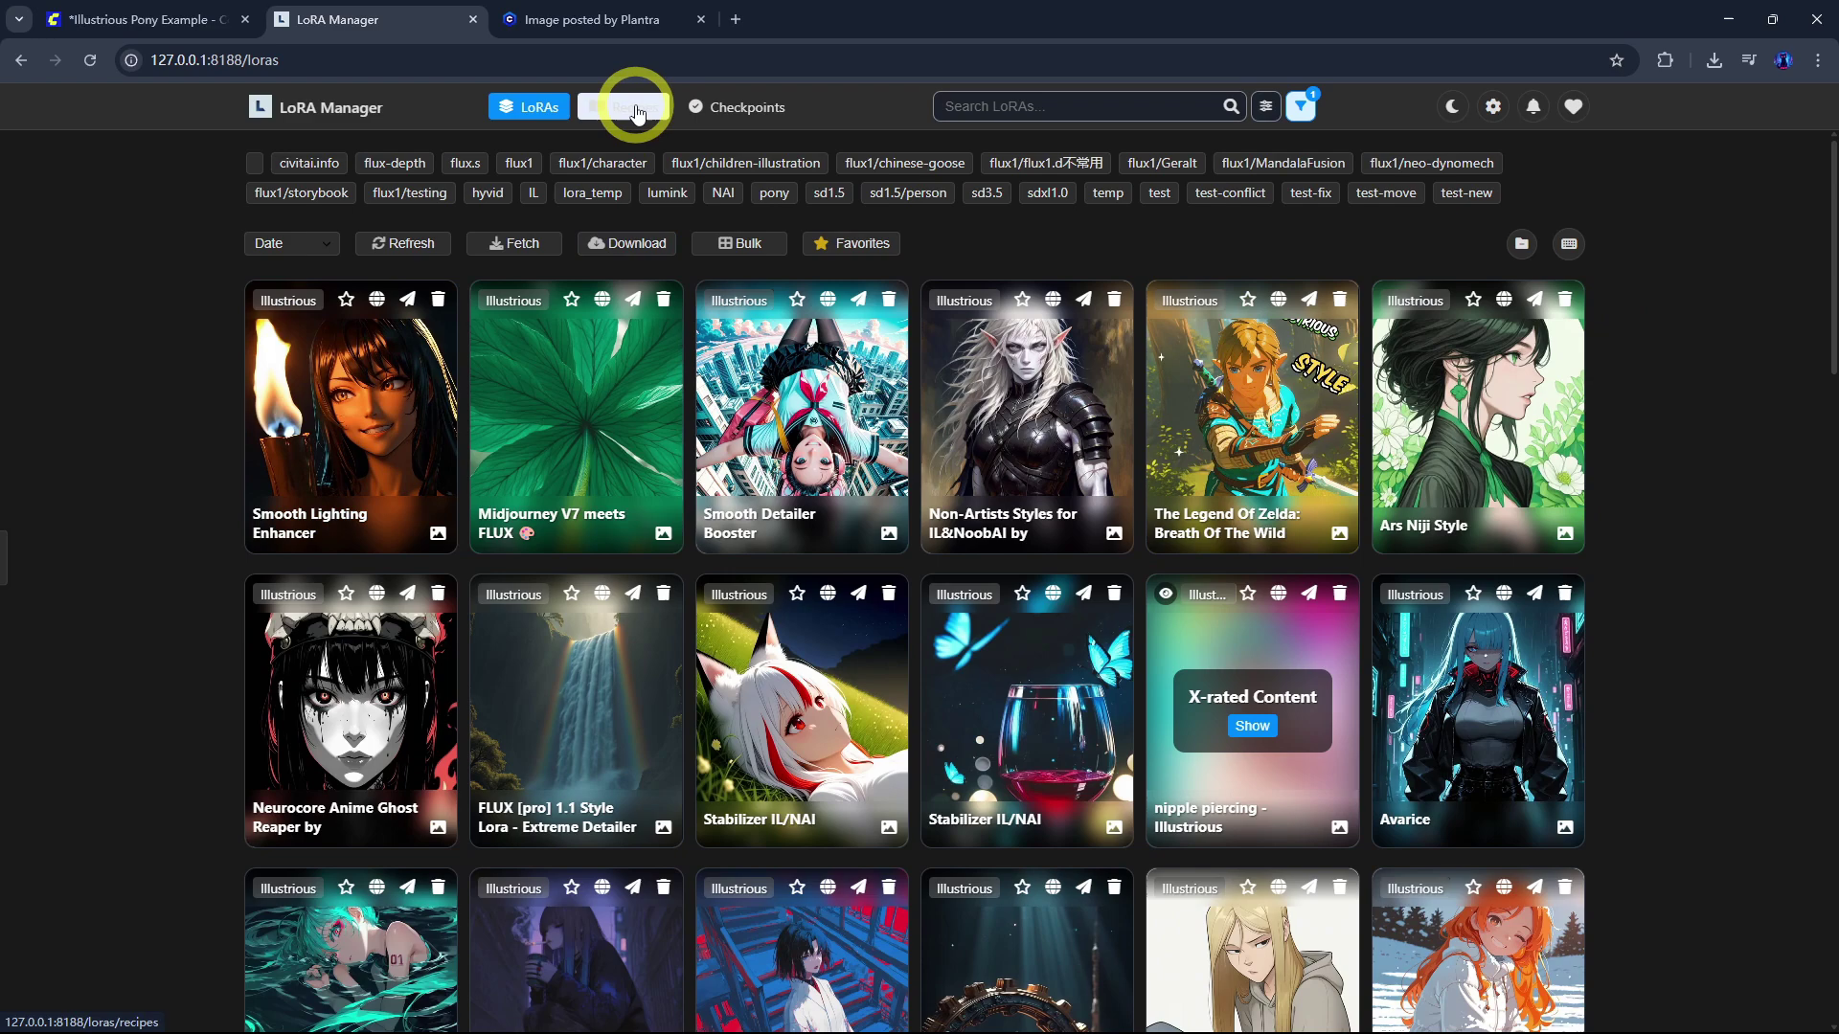
Step: Switch to the Recipes library and scroll down through the recipe grid
{"action": "left_click", "coordinate": [636, 112]}
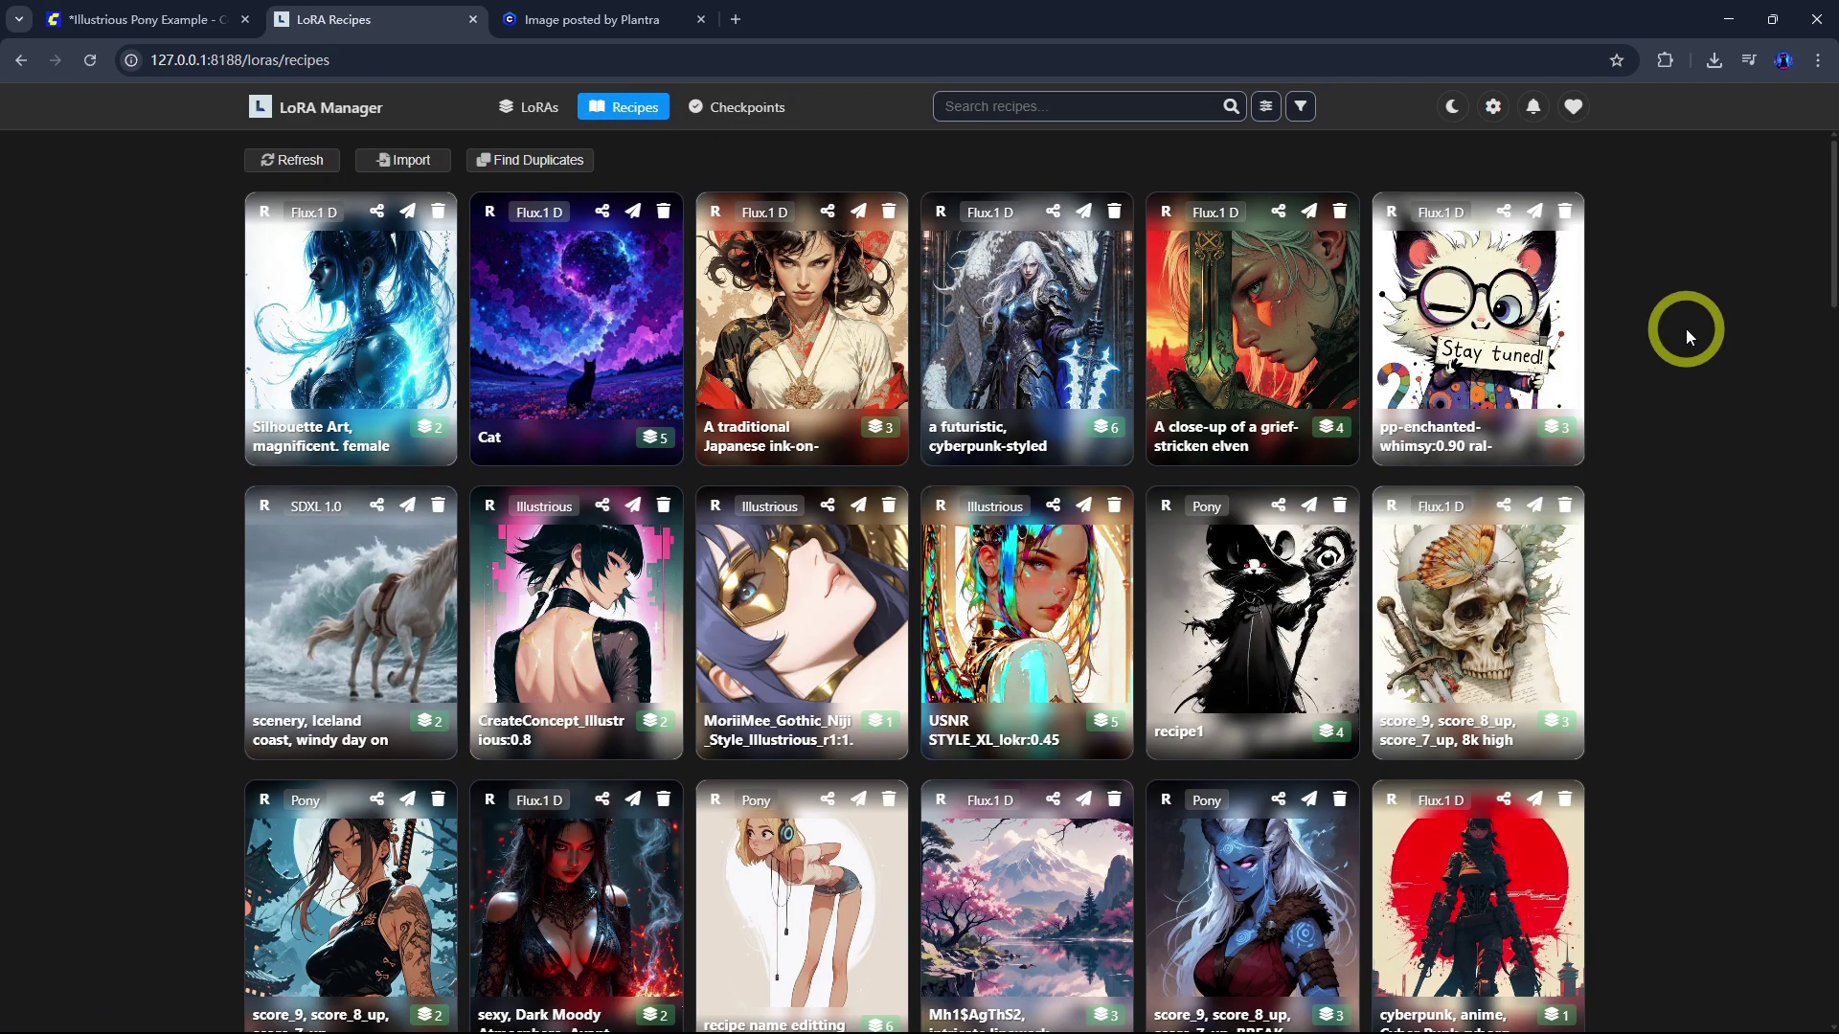
{"action": "scroll", "coordinate": [1690, 460], "scroll_direction": "down", "scroll_amount": 3}
{"action": "scroll", "coordinate": [1678, 574], "scroll_direction": "down", "scroll_amount": 5}
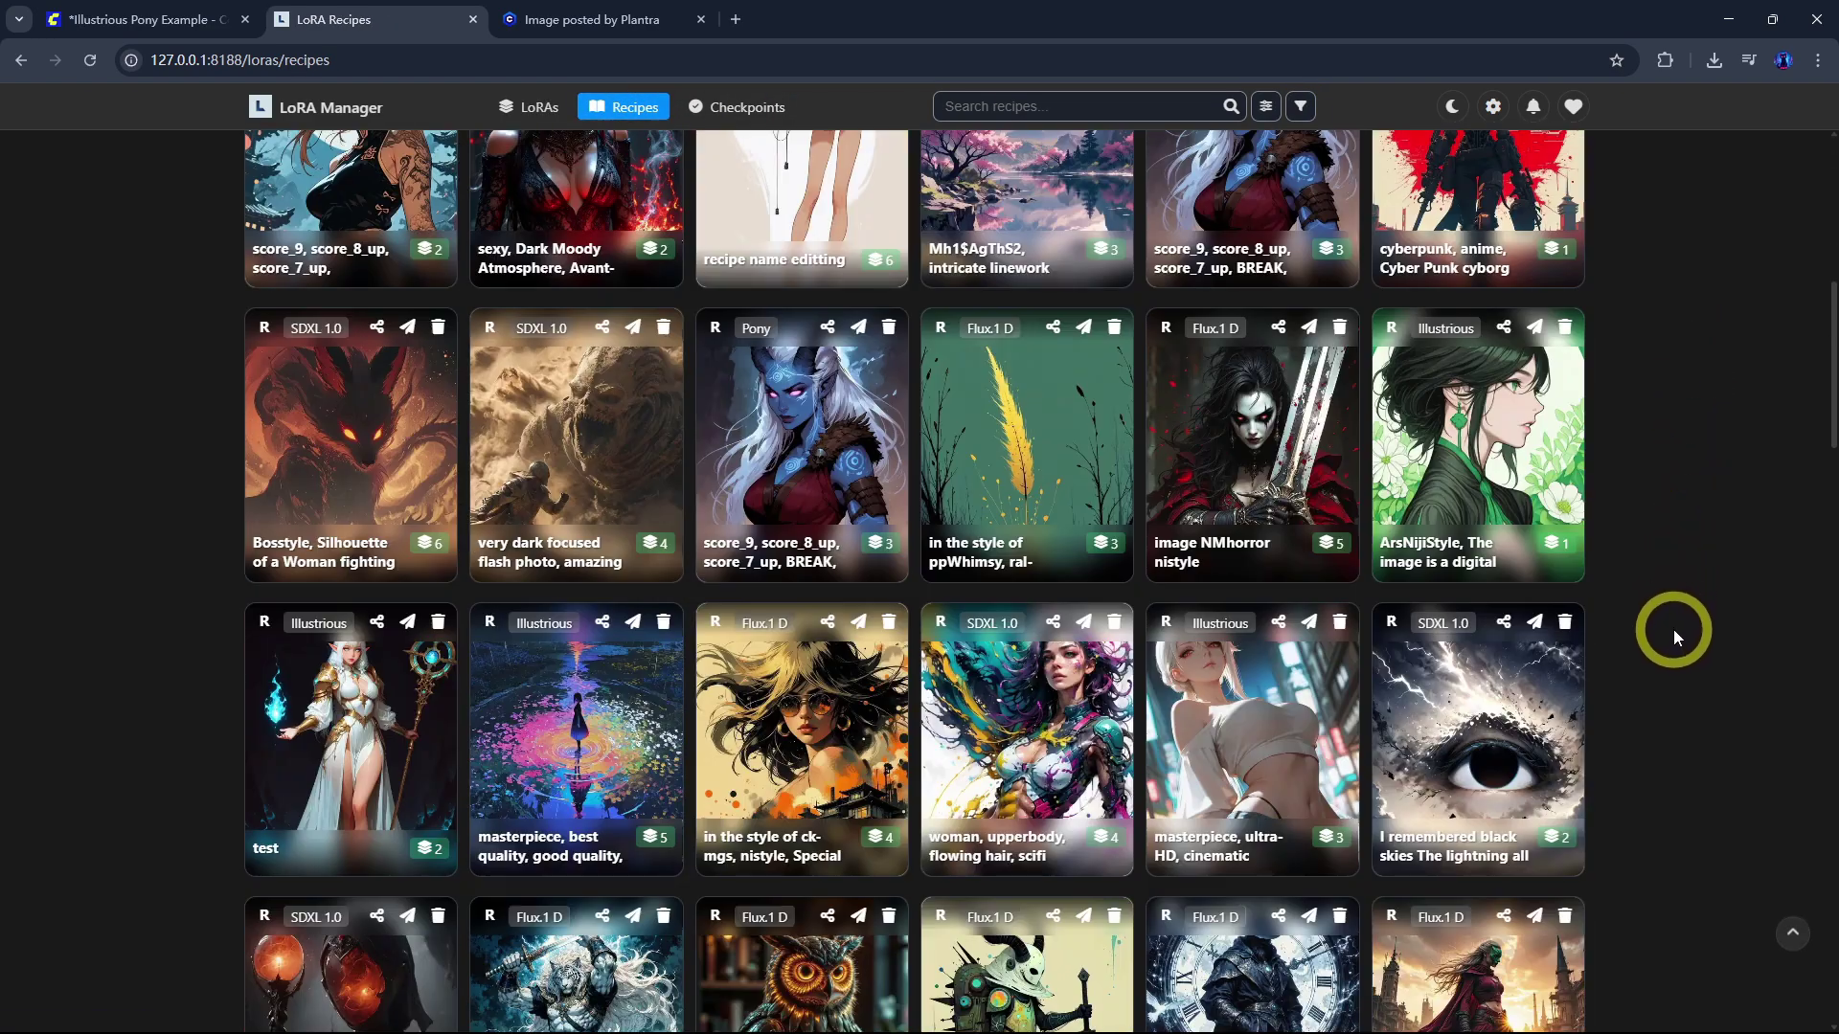
{"action": "scroll", "coordinate": [1675, 634], "scroll_direction": "down", "scroll_amount": 3}
{"action": "scroll", "coordinate": [1668, 647], "scroll_direction": "down", "scroll_amount": 3}
{"action": "scroll", "coordinate": [1688, 744], "scroll_direction": "down", "scroll_amount": 3}
{"action": "scroll", "coordinate": [1687, 745], "scroll_direction": "down", "scroll_amount": 3}
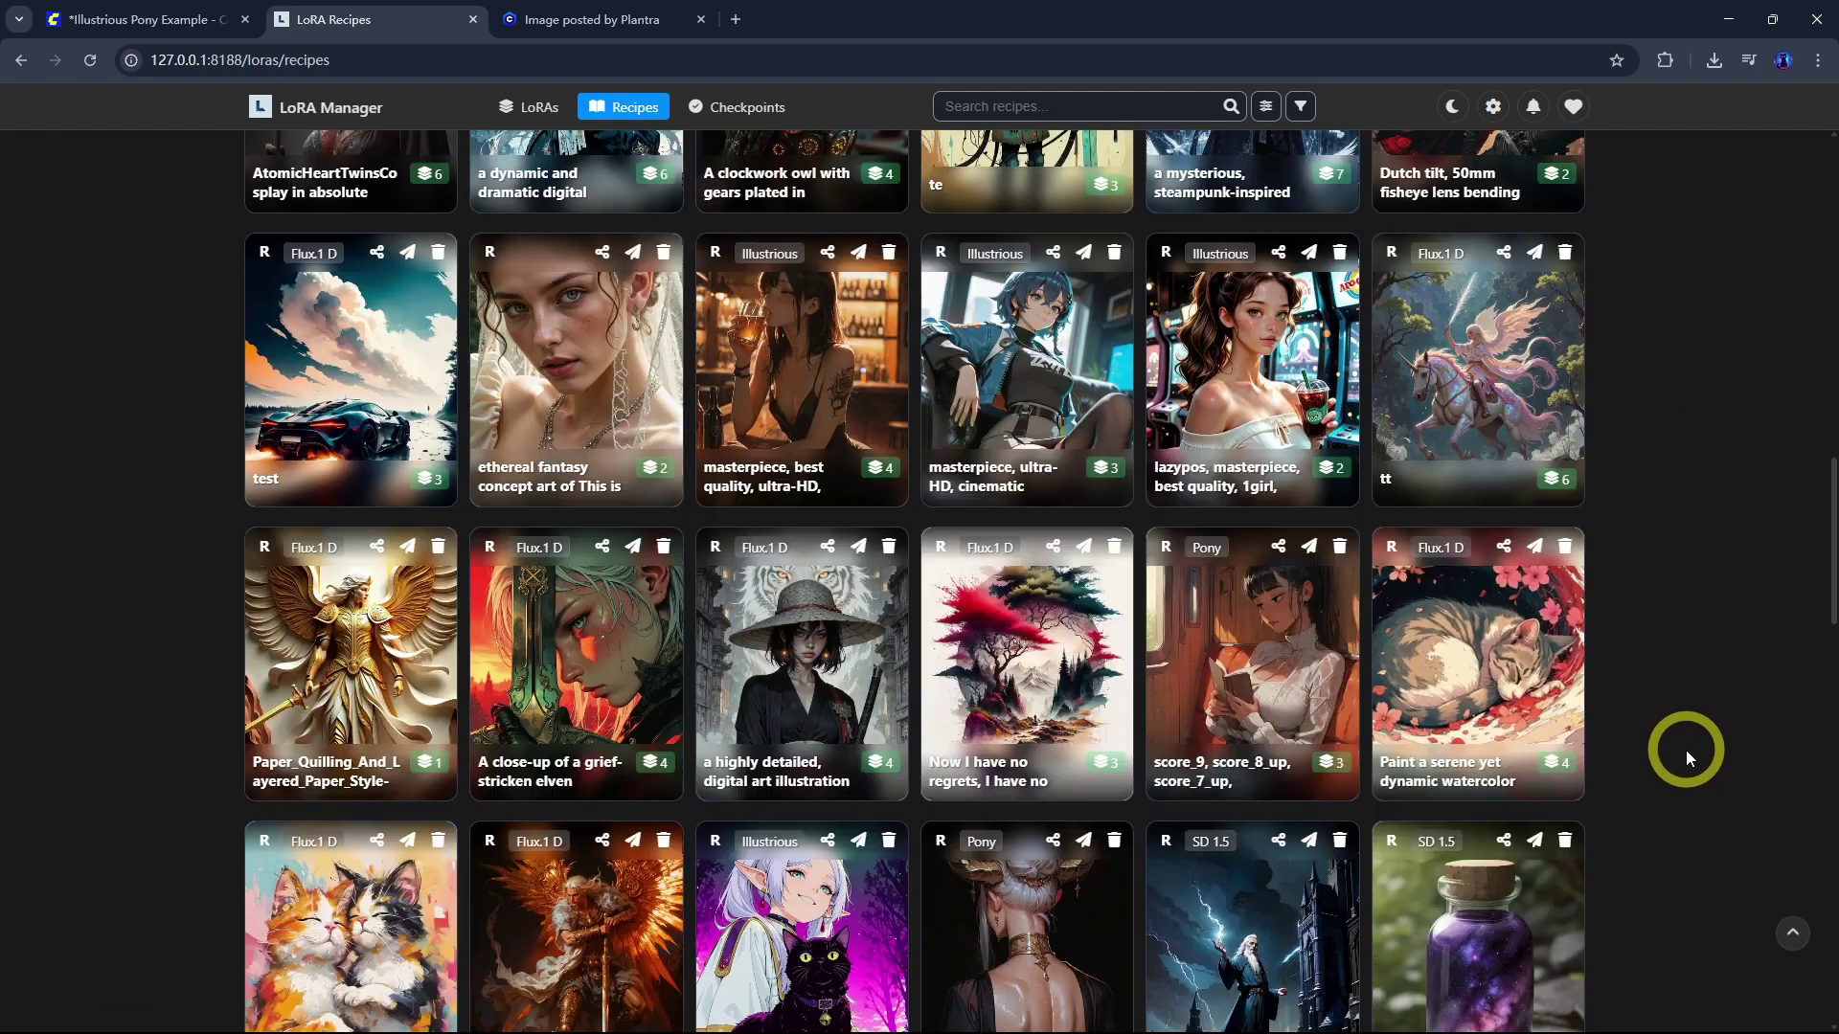
{"action": "scroll", "coordinate": [1686, 750], "scroll_direction": "down", "scroll_amount": 2}
{"action": "scroll", "coordinate": [1667, 914], "scroll_direction": "down", "scroll_amount": 3}
{"action": "scroll", "coordinate": [1709, 953], "scroll_direction": "down", "scroll_amount": 1}
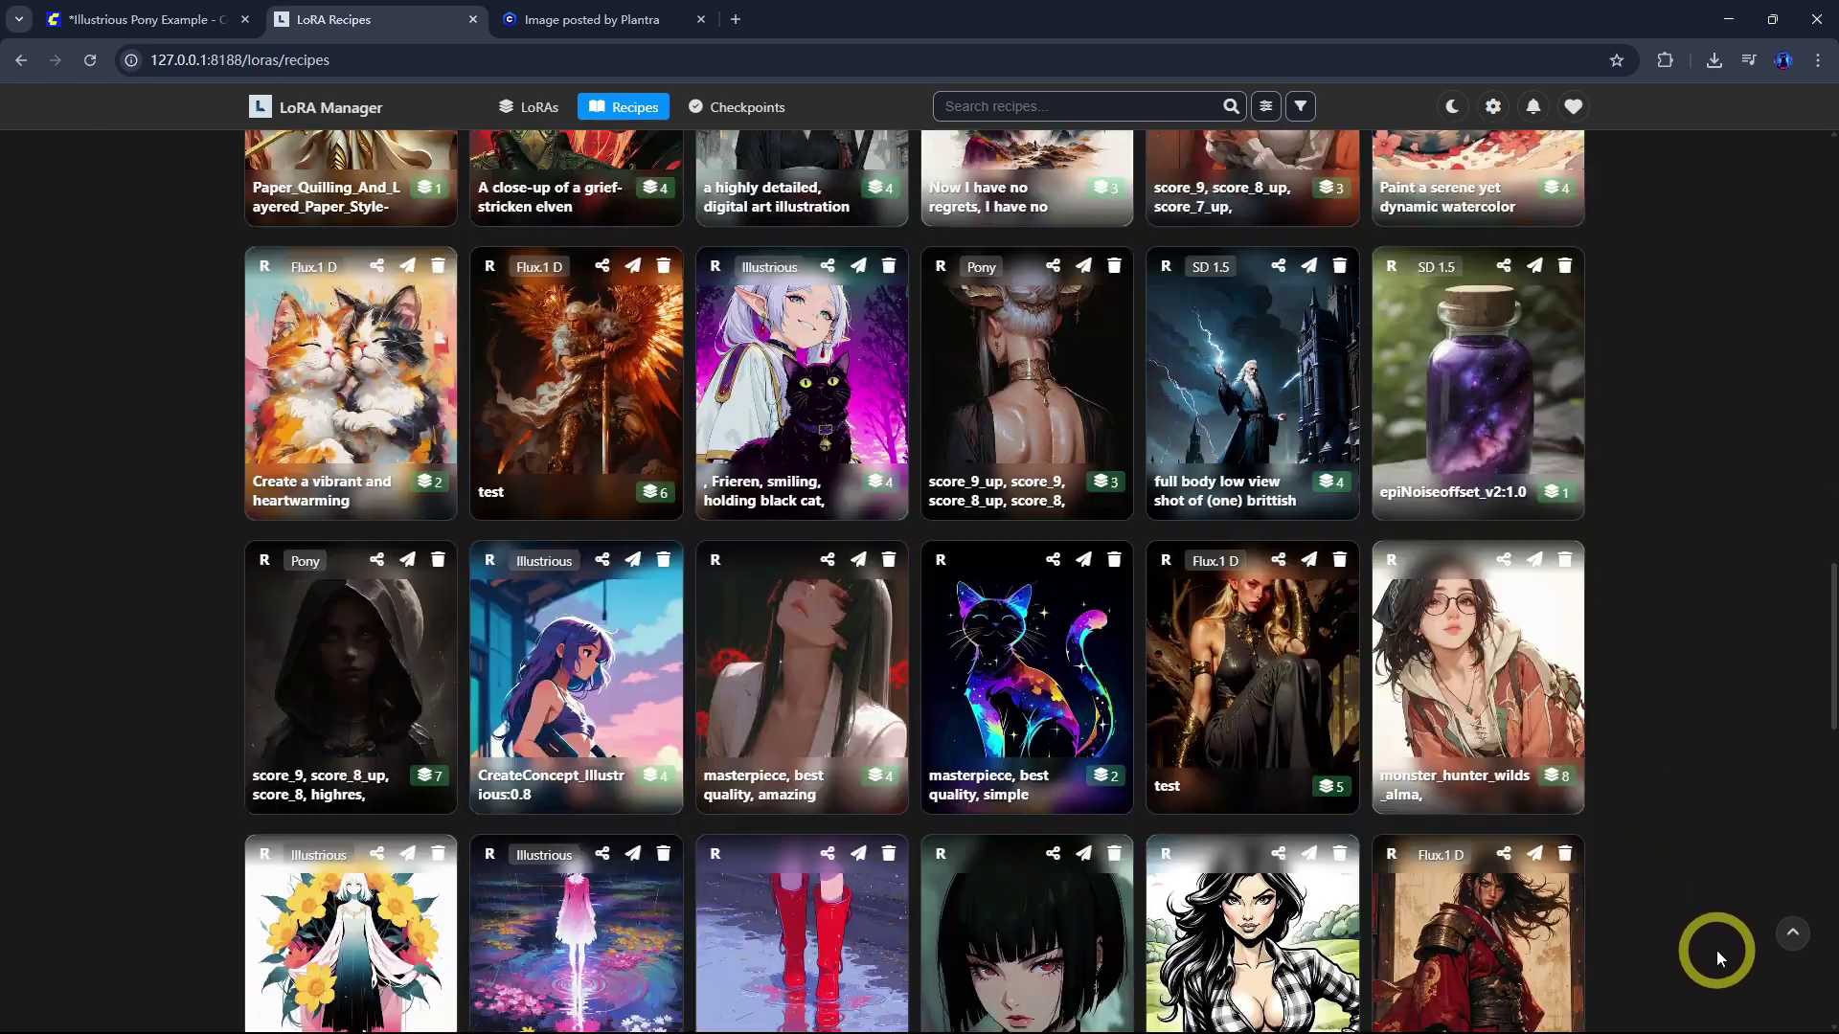
{"action": "scroll", "coordinate": [1716, 950], "scroll_direction": "down", "scroll_amount": 2}
Step: Inspect the galaxy cat silhouette and rainy pink-figure recipes' details
{"action": "left_click", "coordinate": [1030, 470]}
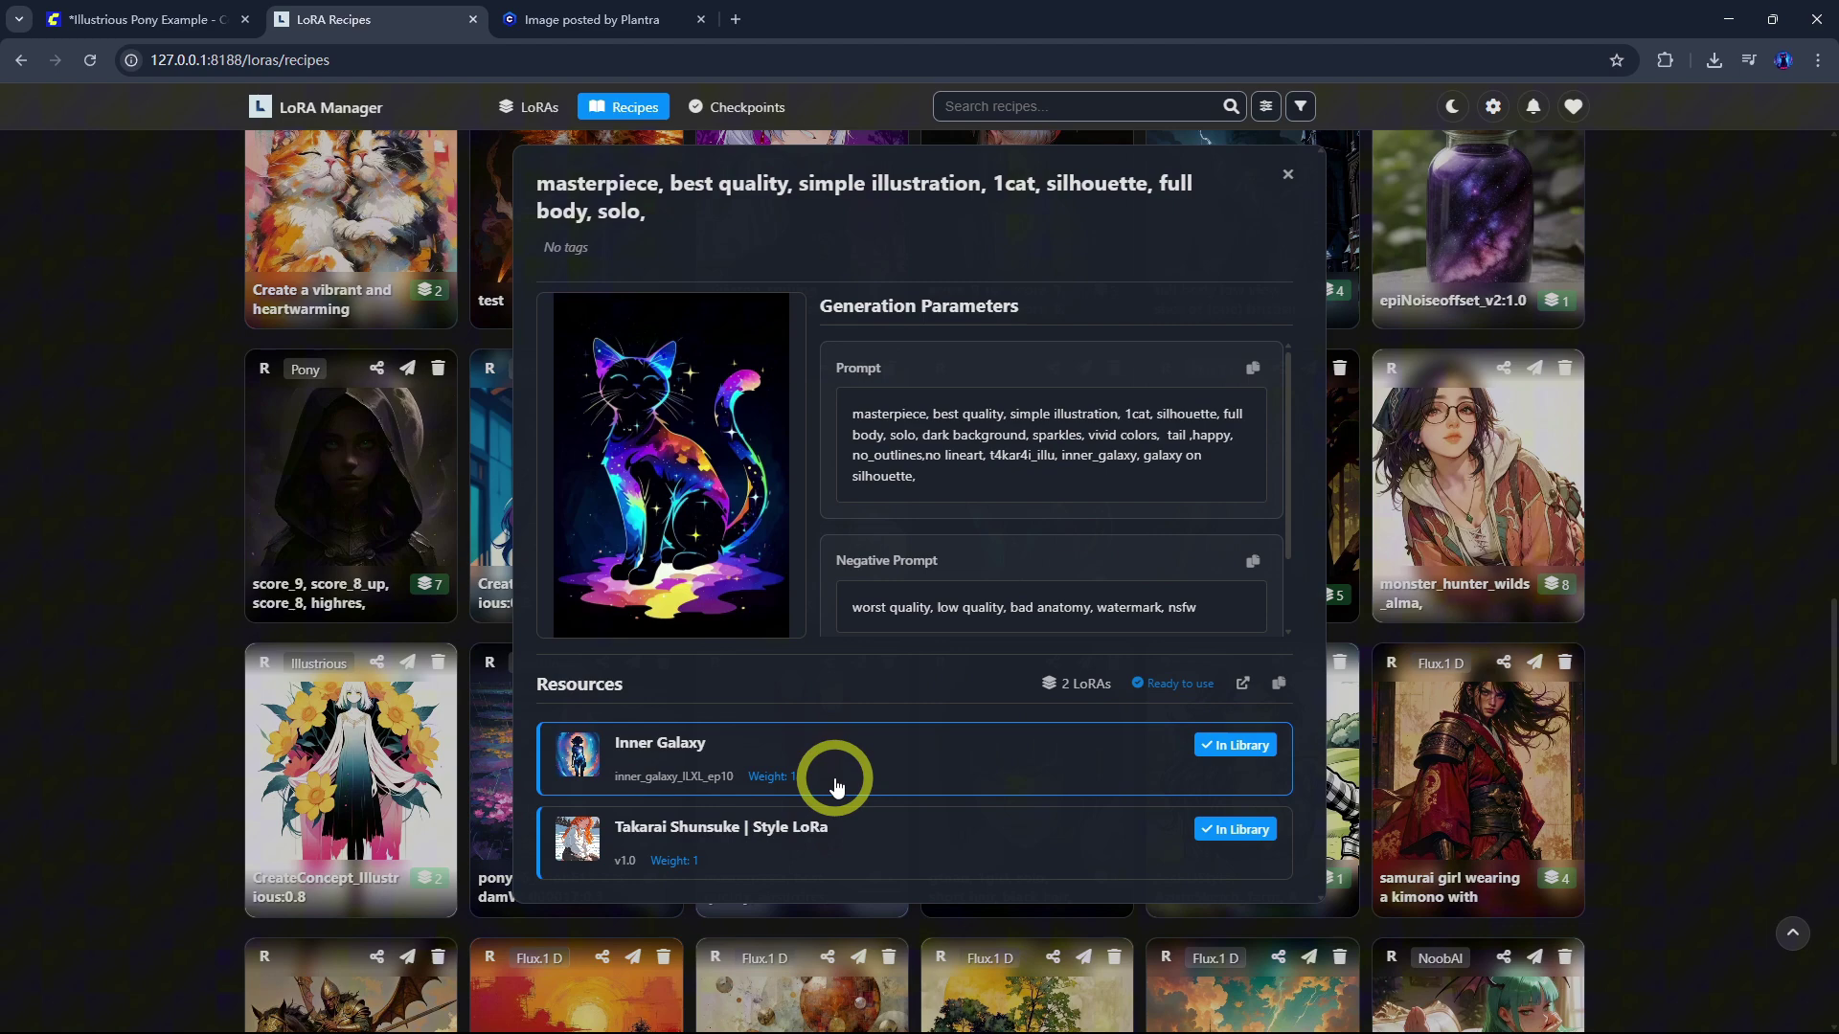
{"action": "left_click_drag", "start_coordinate": [1284, 396], "coordinate": [1285, 479]}
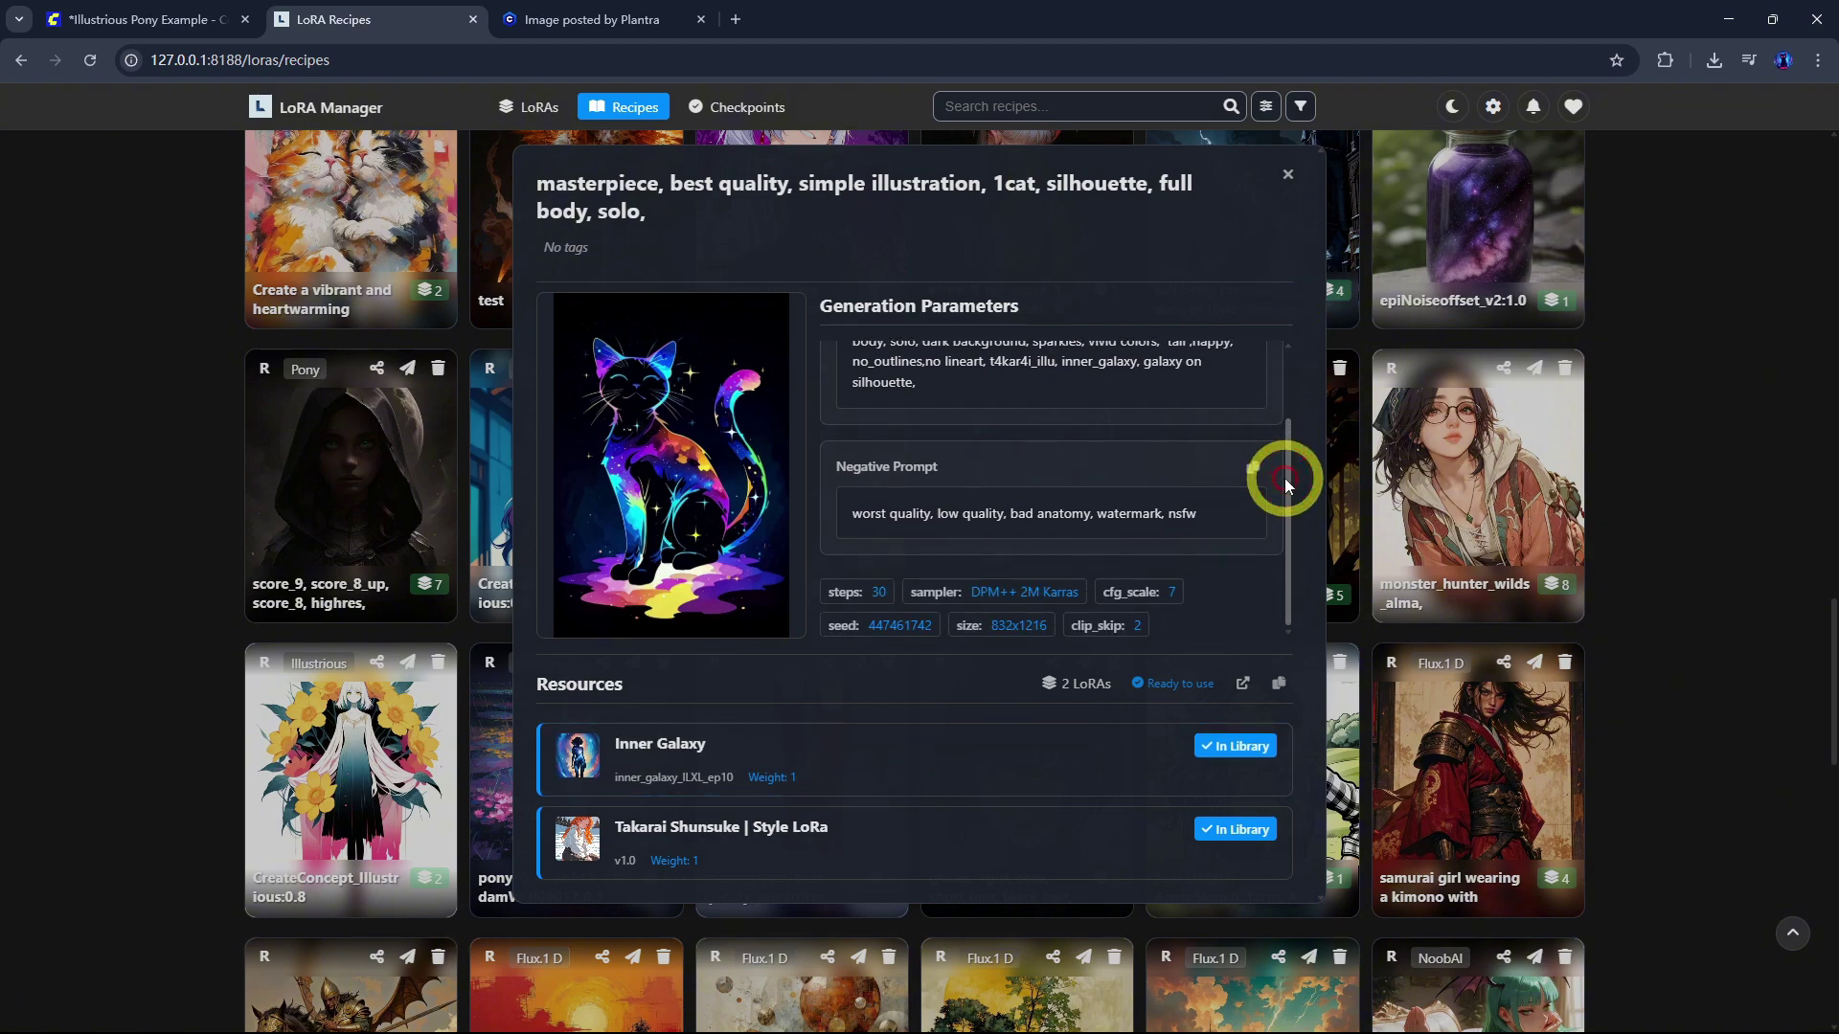
{"action": "left_click", "coordinate": [1719, 560]}
{"action": "scroll", "coordinate": [1722, 559], "scroll_direction": "down", "scroll_amount": 2}
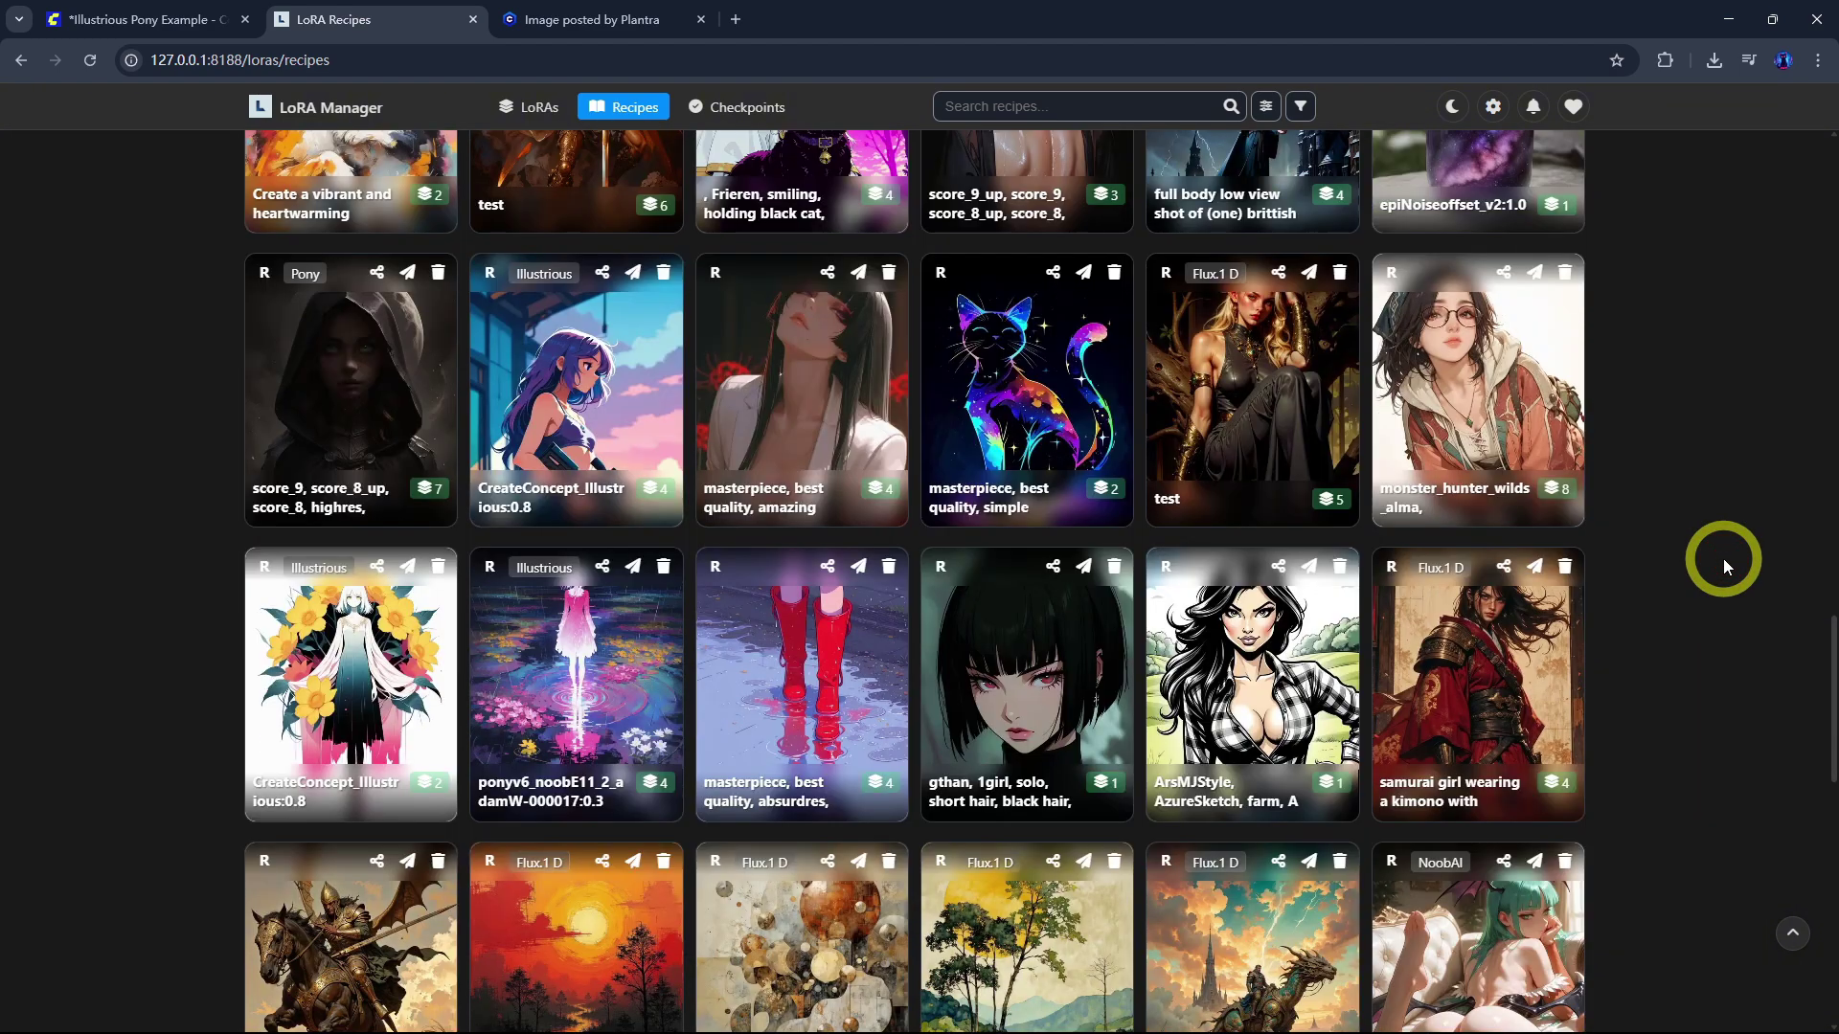
{"action": "left_click", "coordinate": [587, 575]}
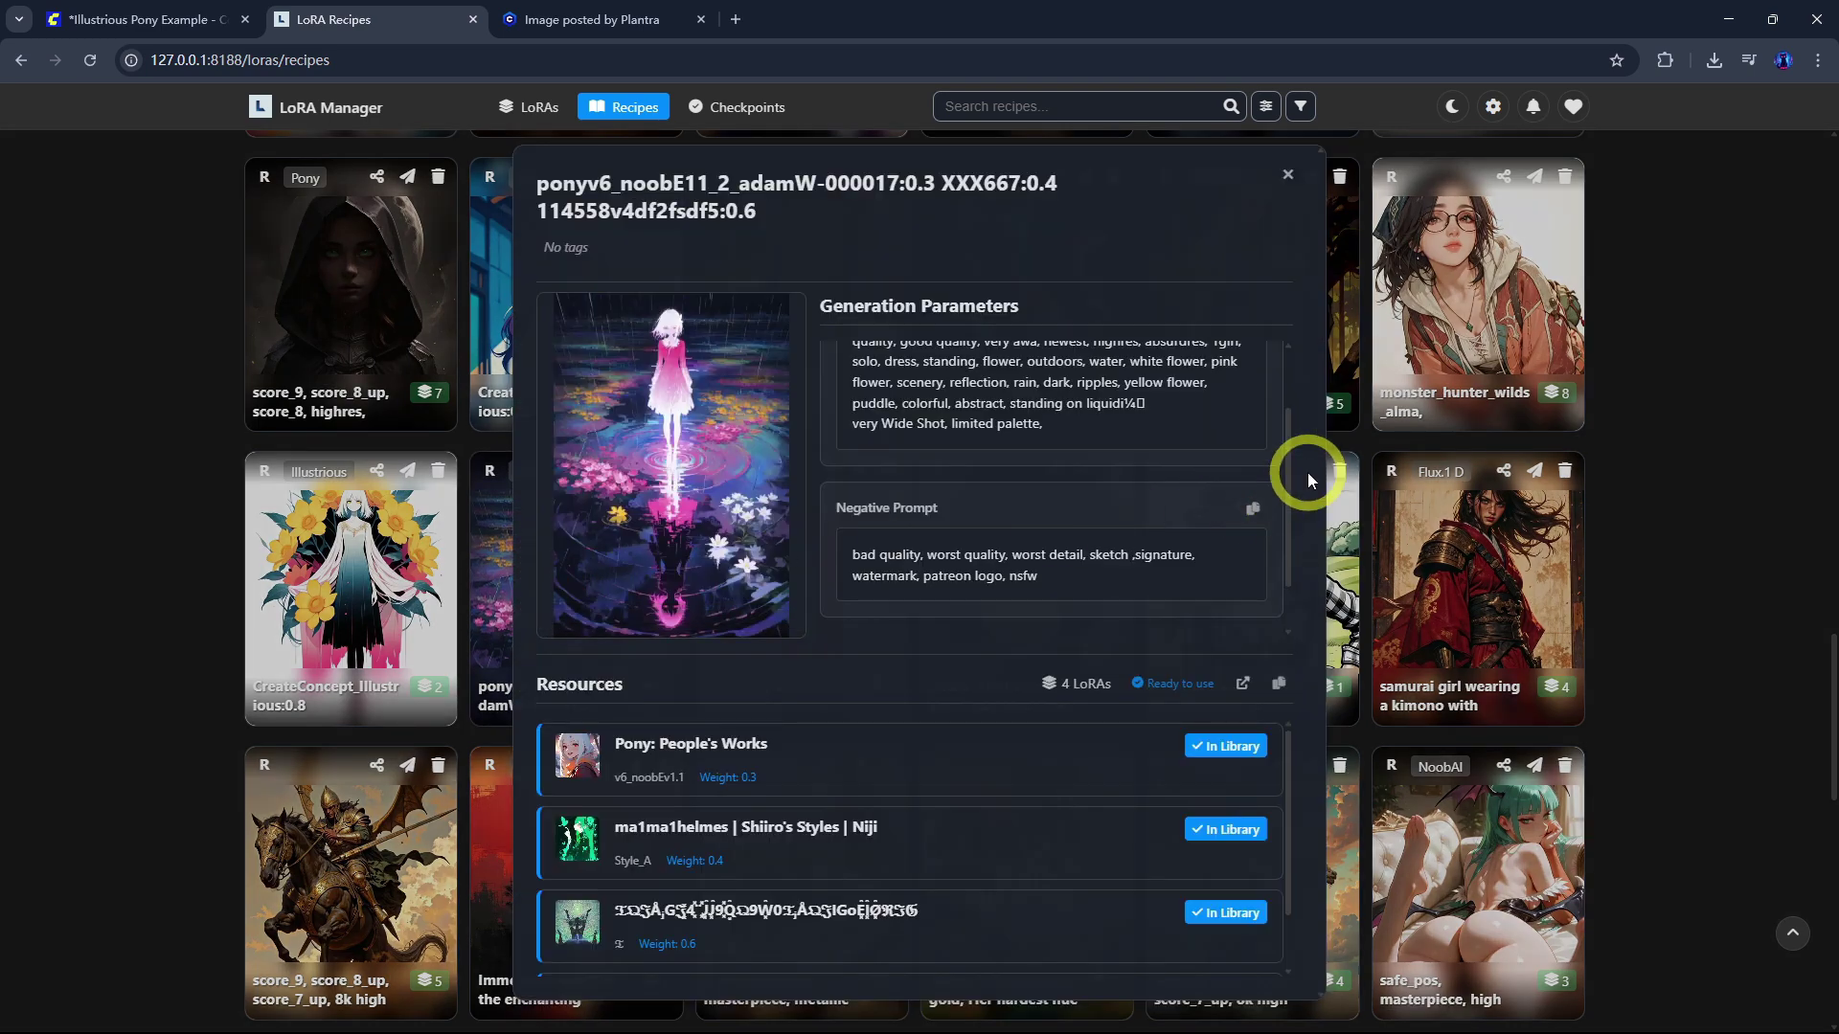
{"action": "scroll", "coordinate": [1289, 490], "scroll_direction": "down", "scroll_amount": 1}
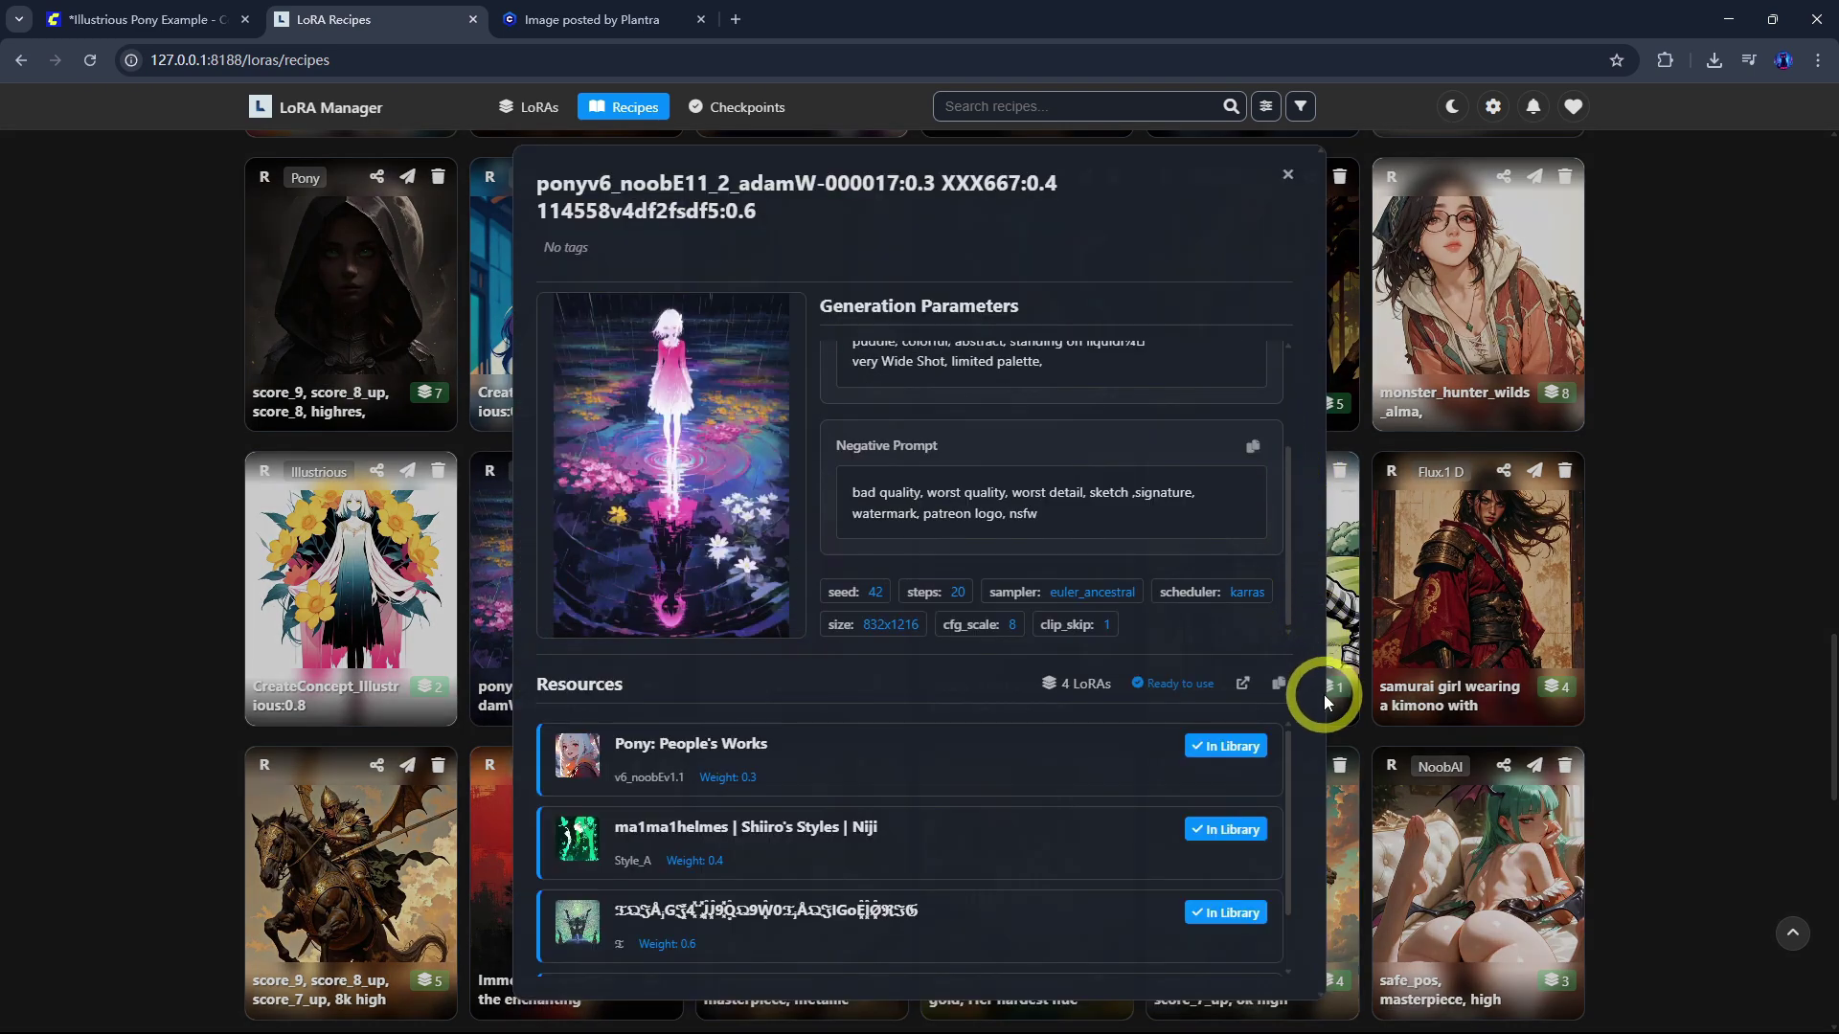
{"action": "scroll", "coordinate": [953, 793], "scroll_direction": "down", "scroll_amount": 1}
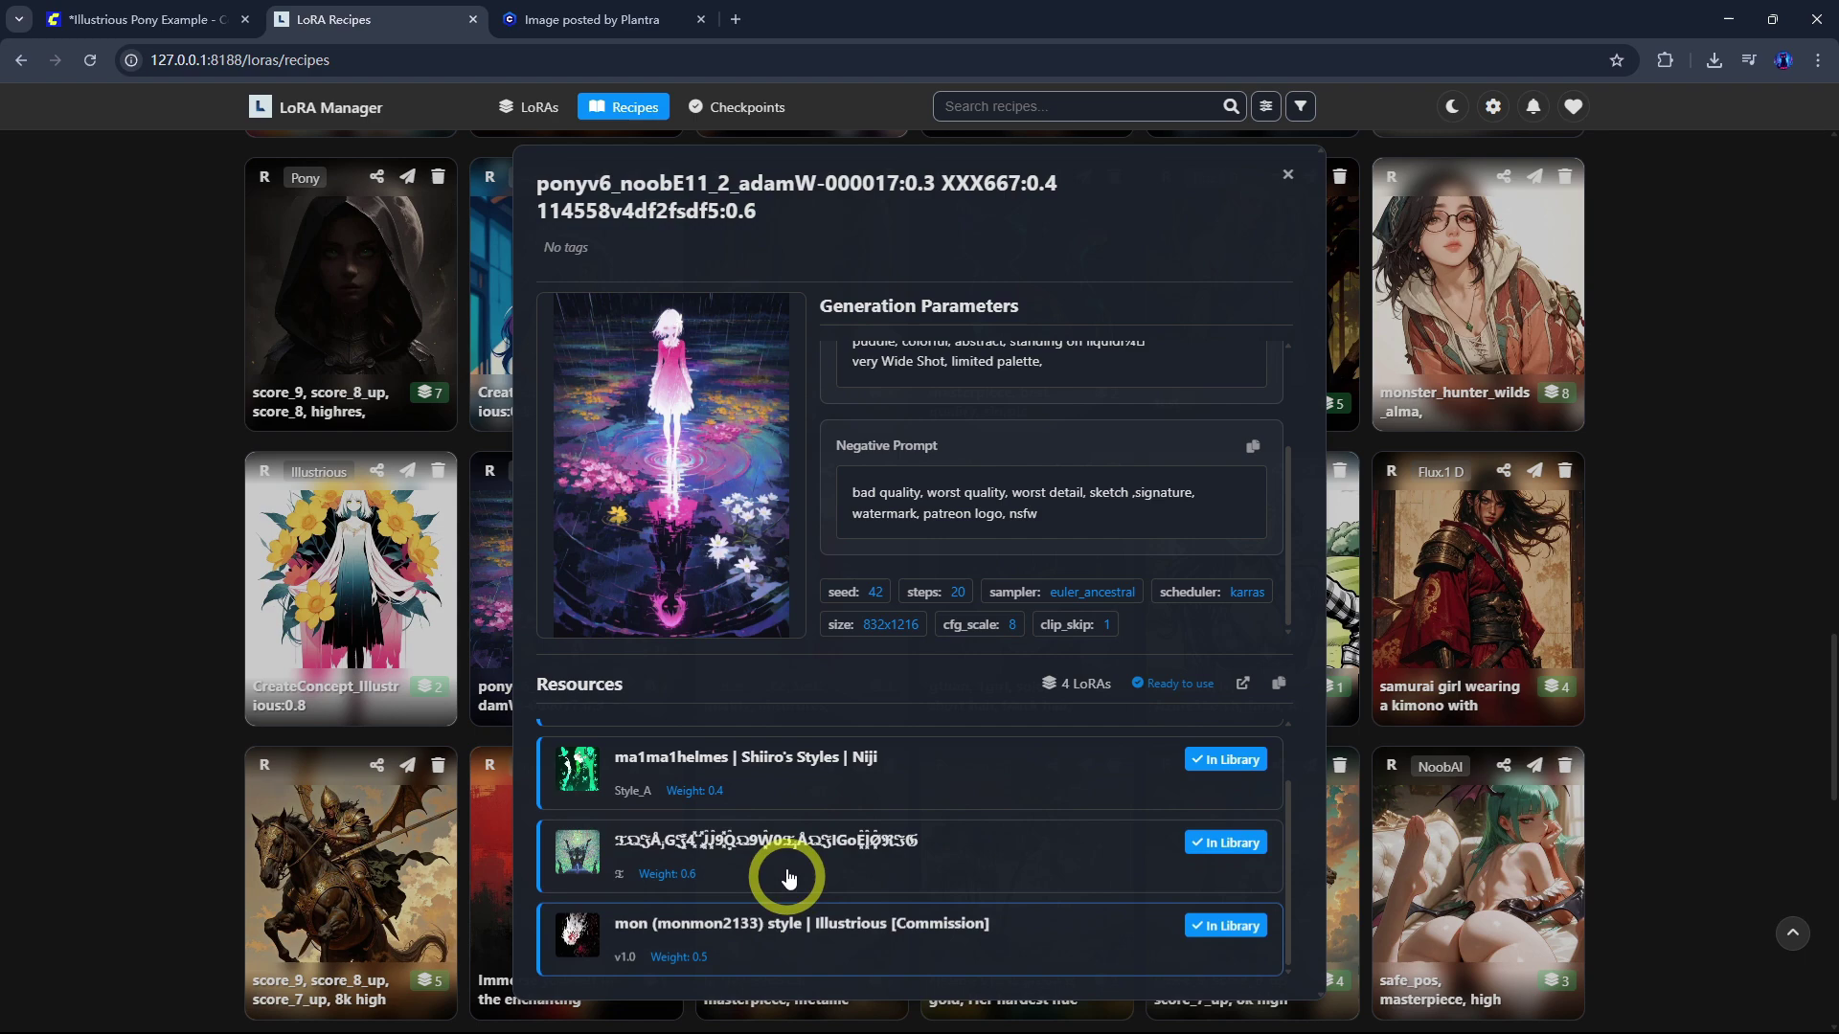
{"action": "scroll", "coordinate": [787, 878], "scroll_direction": "up", "scroll_amount": 1}
{"action": "left_click", "coordinate": [1288, 175]}
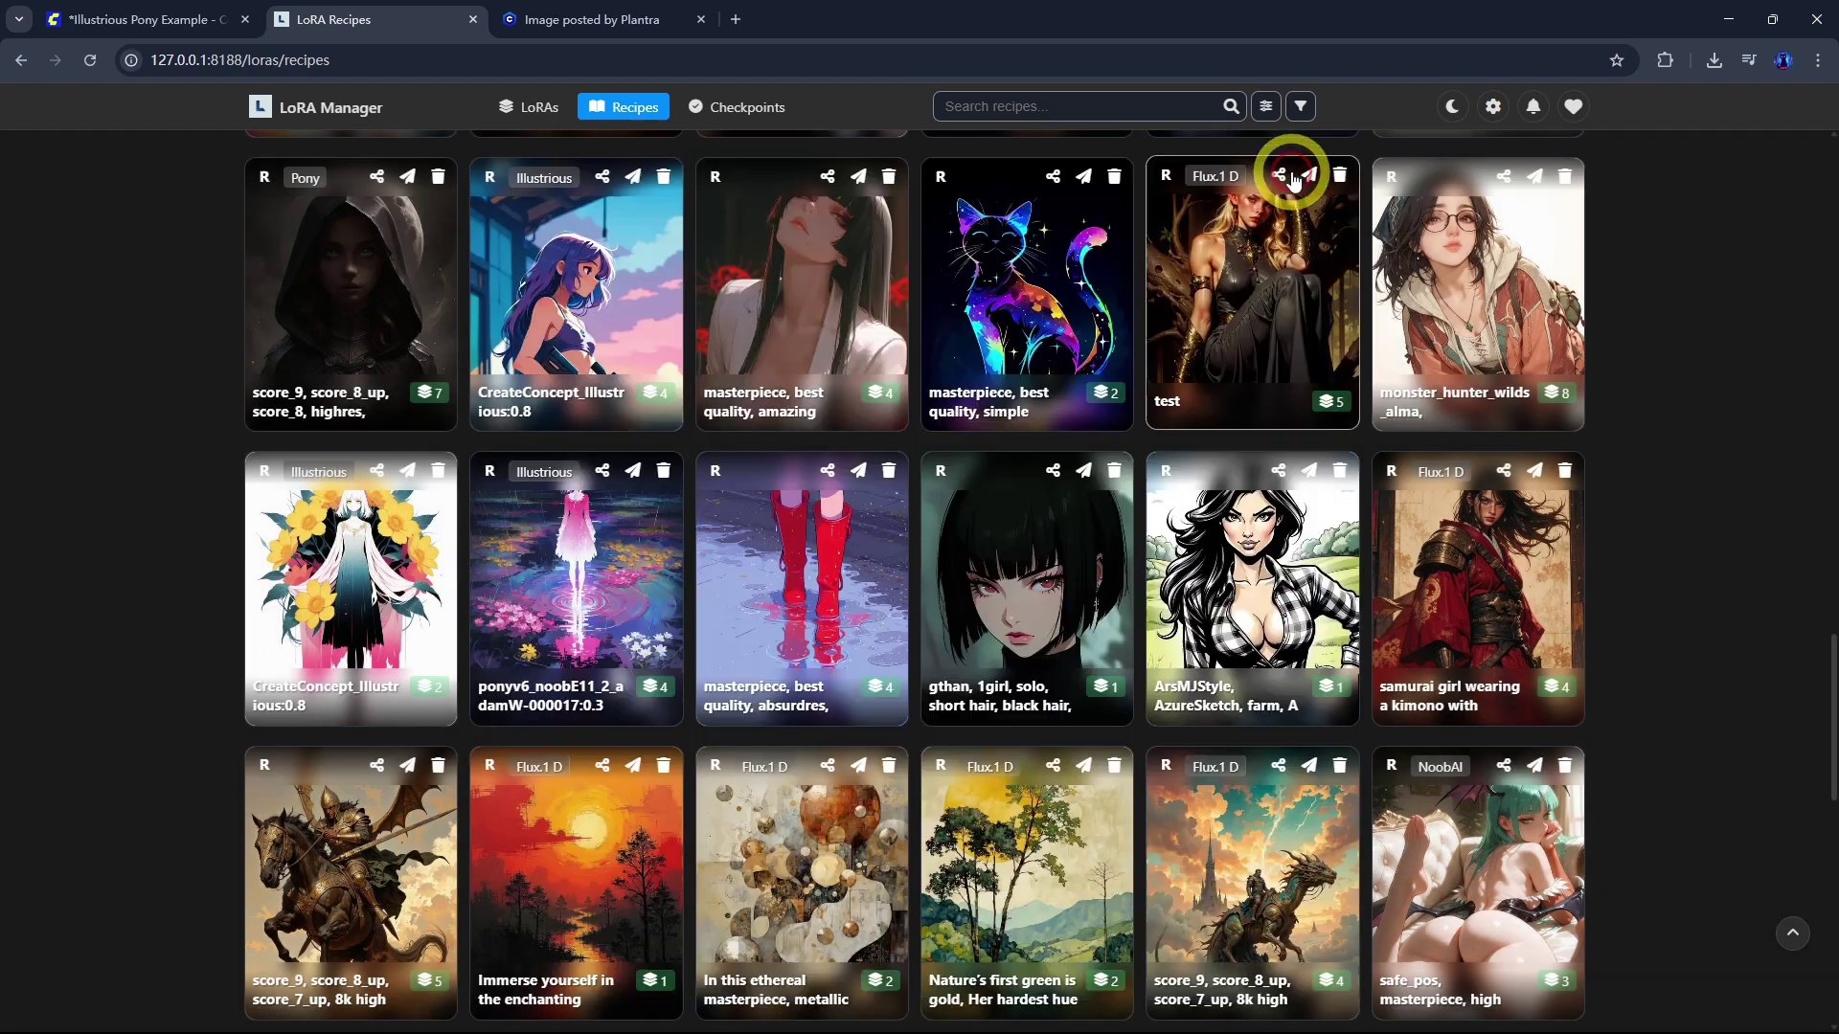
{"action": "left_click", "coordinate": [1793, 933]}
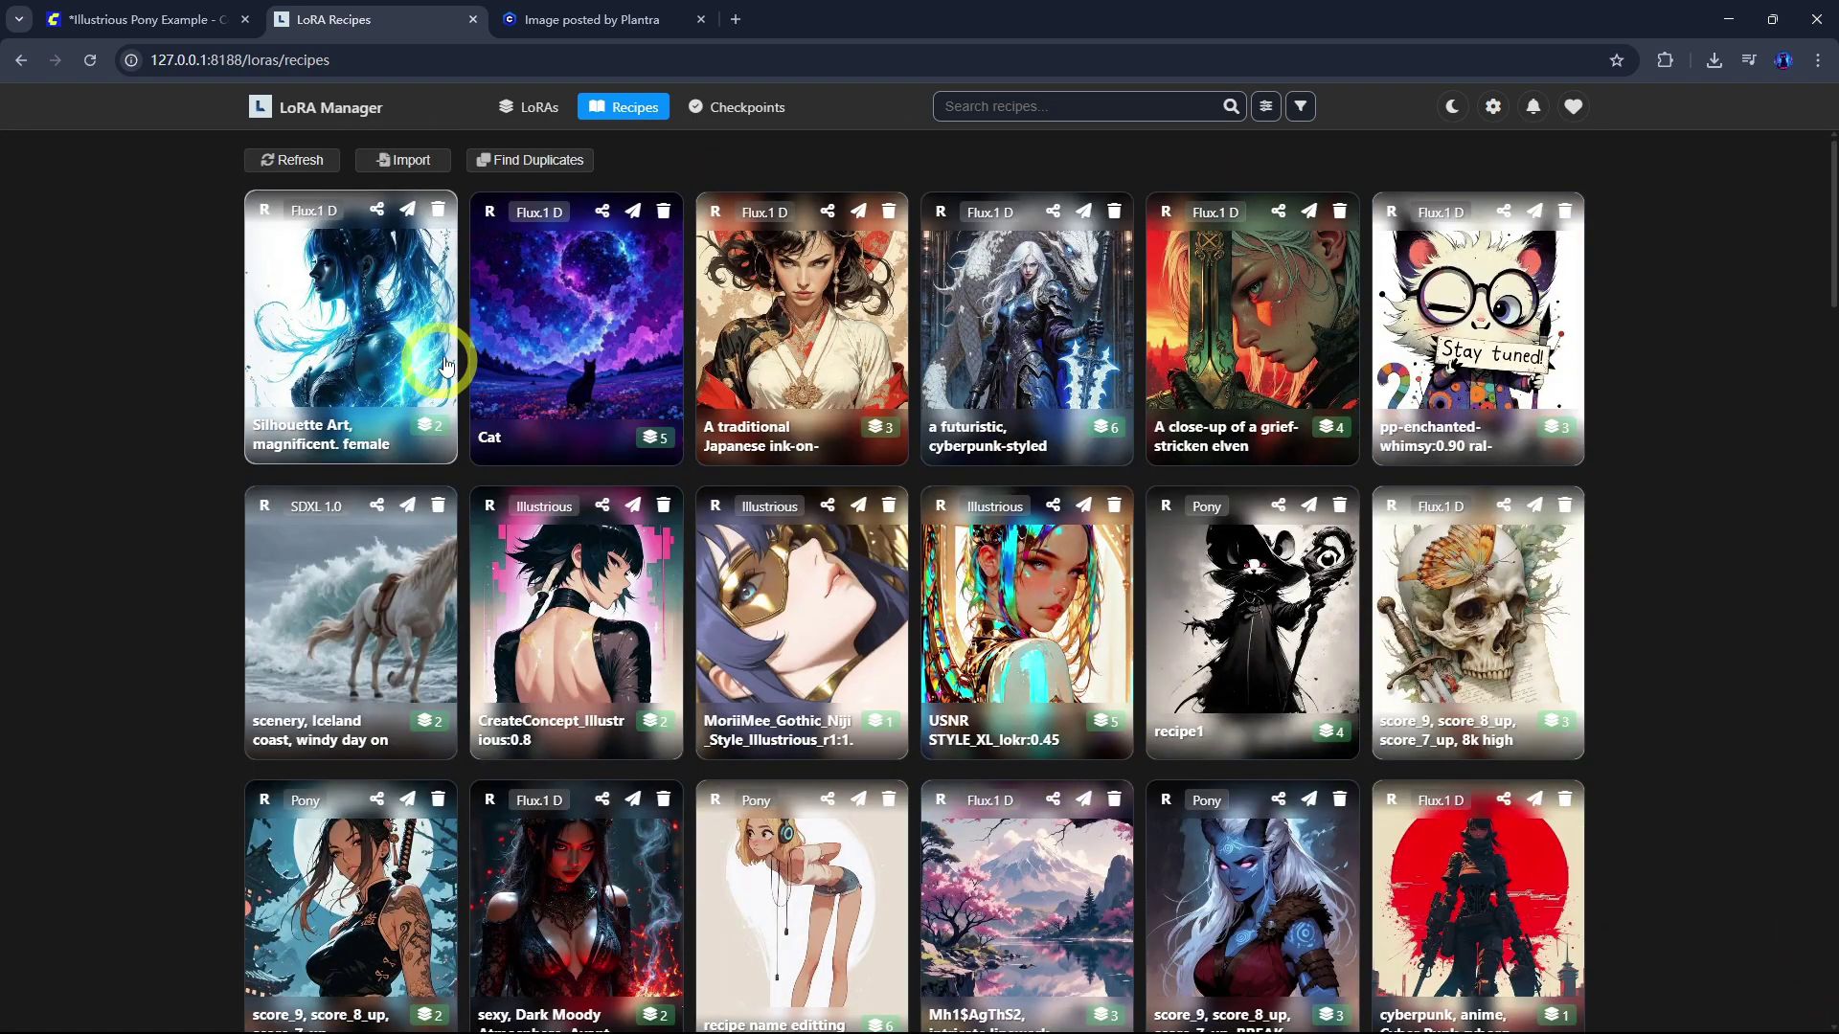
Step: Review the Cat and recipe1 recipes' LoRA lists and generation settings
{"action": "left_click", "coordinate": [629, 298]}
{"action": "scroll", "coordinate": [1047, 822], "scroll_direction": "down", "scroll_amount": 1}
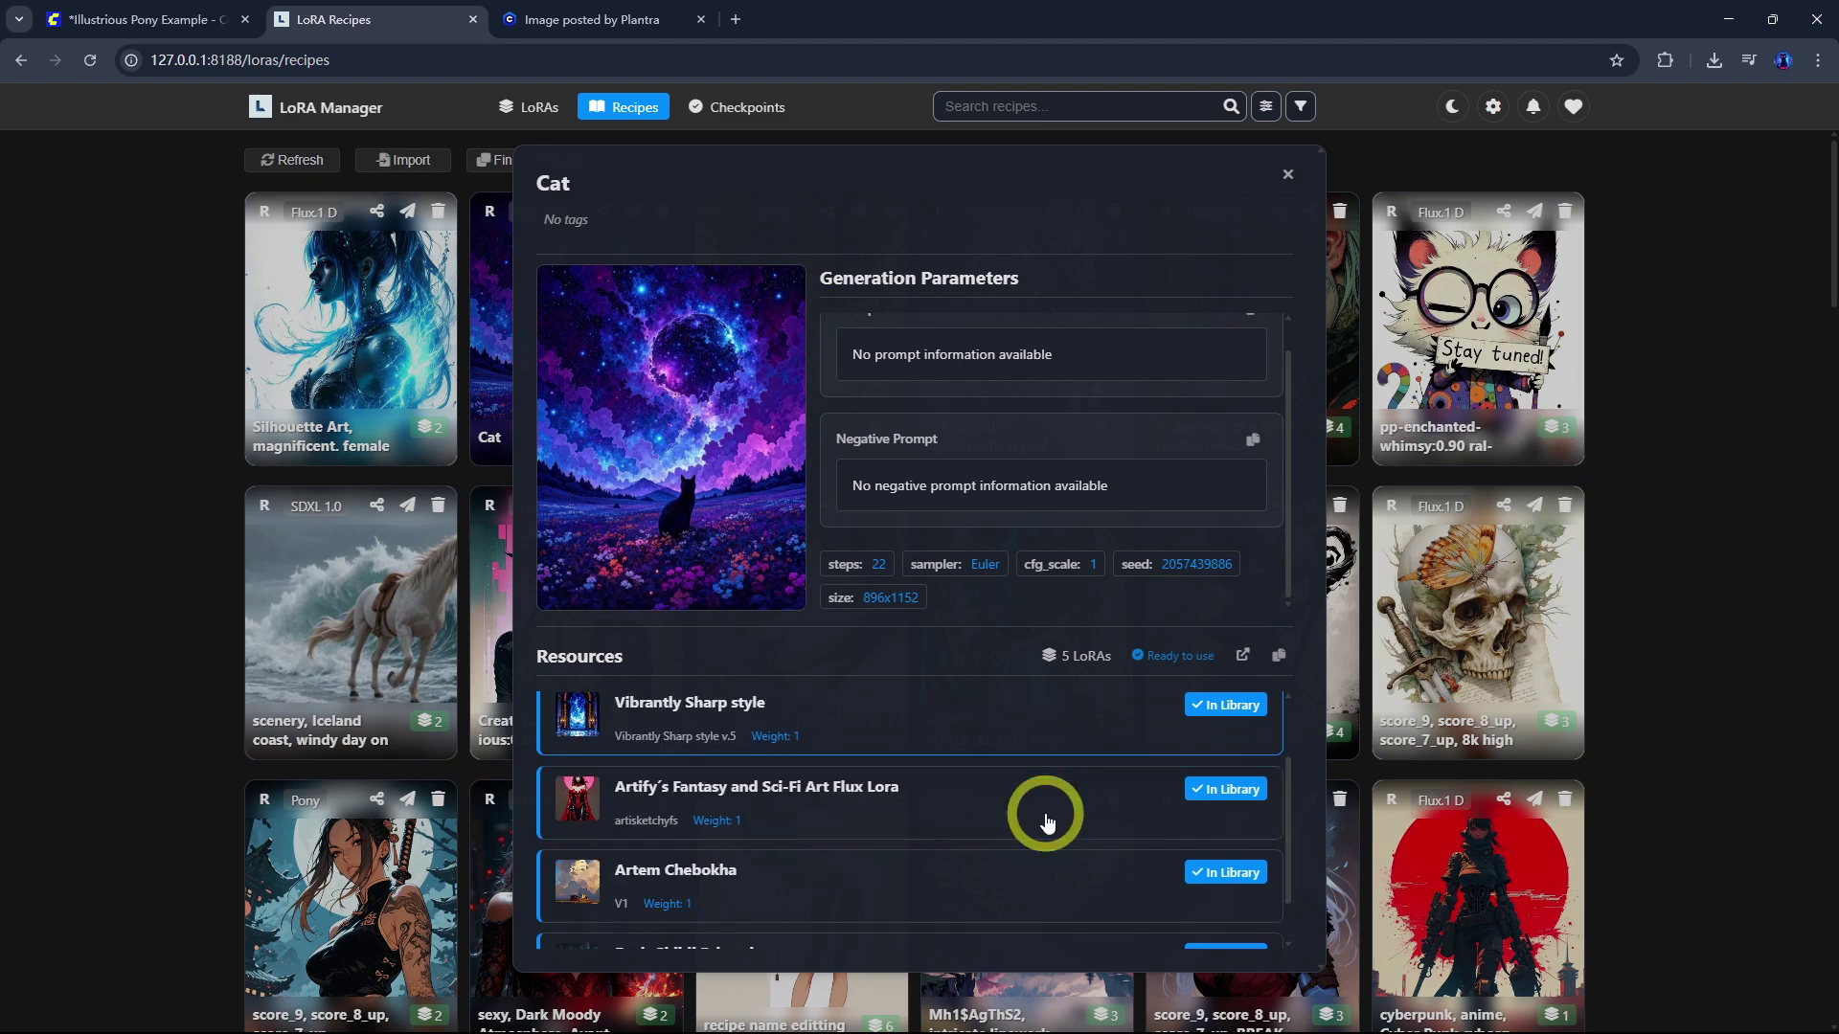
{"action": "scroll", "coordinate": [1047, 822], "scroll_direction": "down", "scroll_amount": 1}
{"action": "left_click", "coordinate": [1288, 174]}
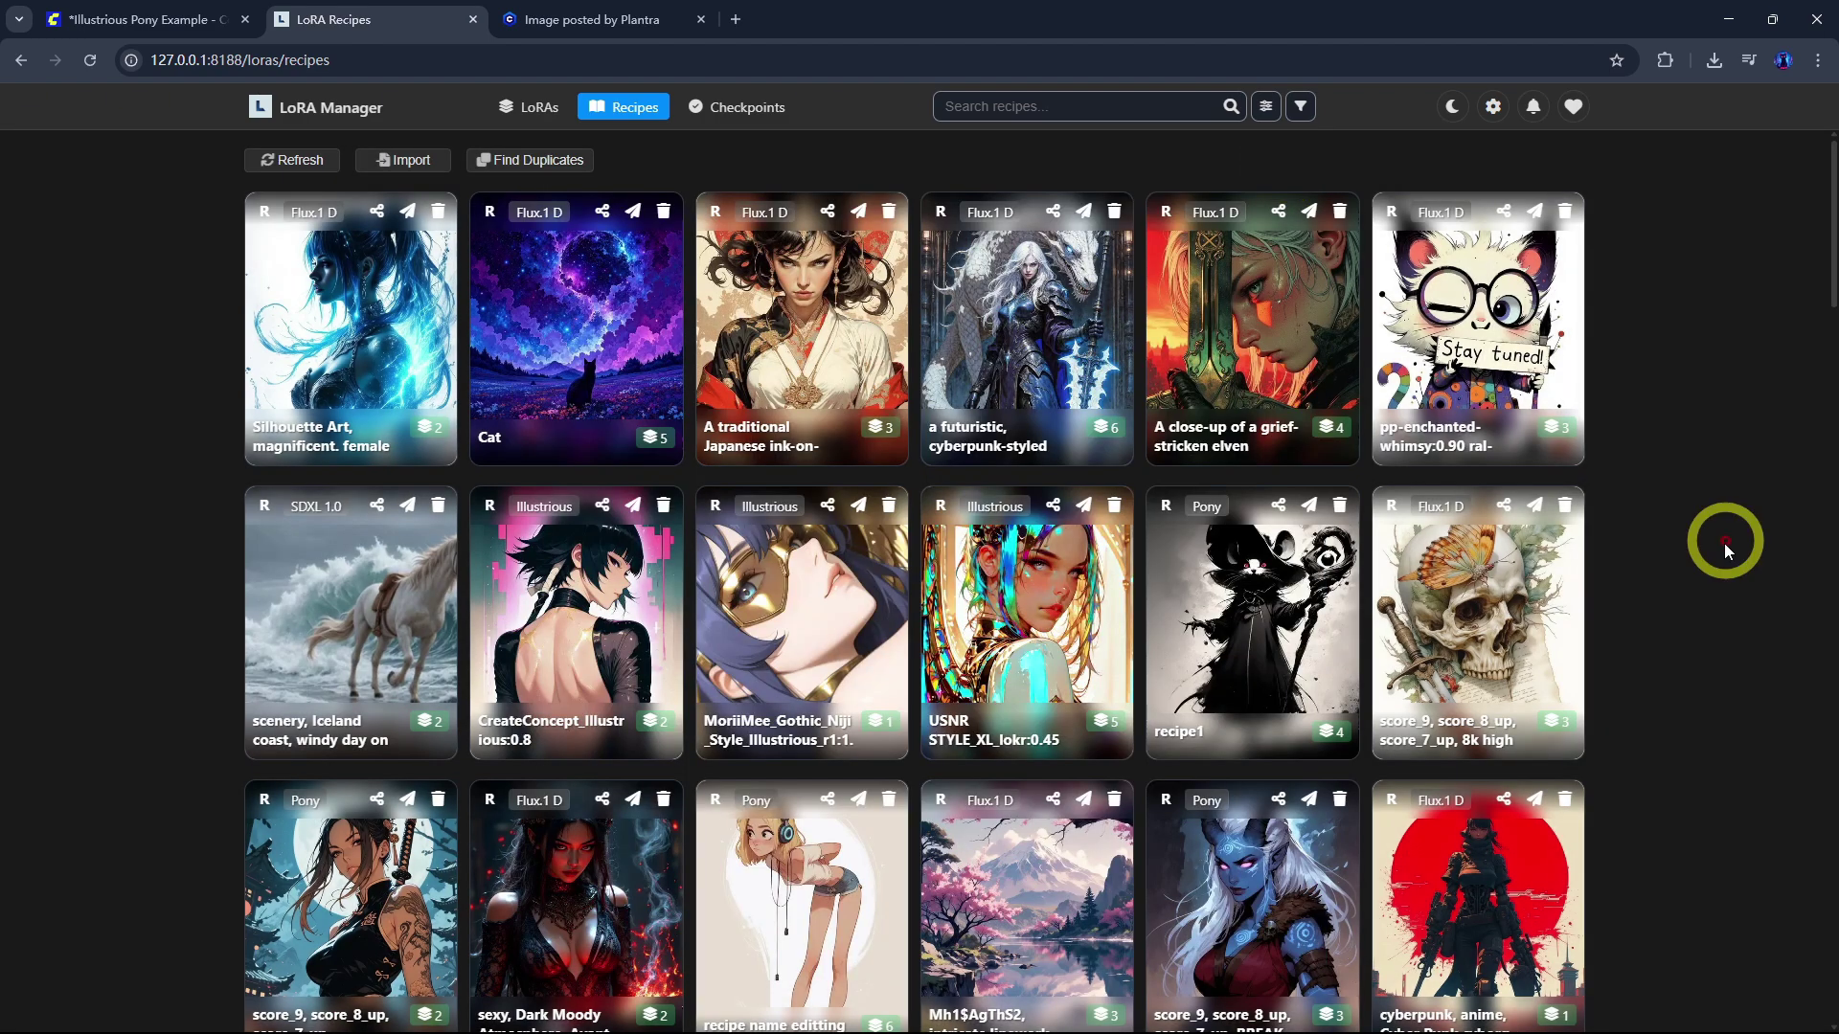
{"action": "scroll", "coordinate": [1714, 556], "scroll_direction": "down", "scroll_amount": 1}
{"action": "left_click", "coordinate": [1257, 519]}
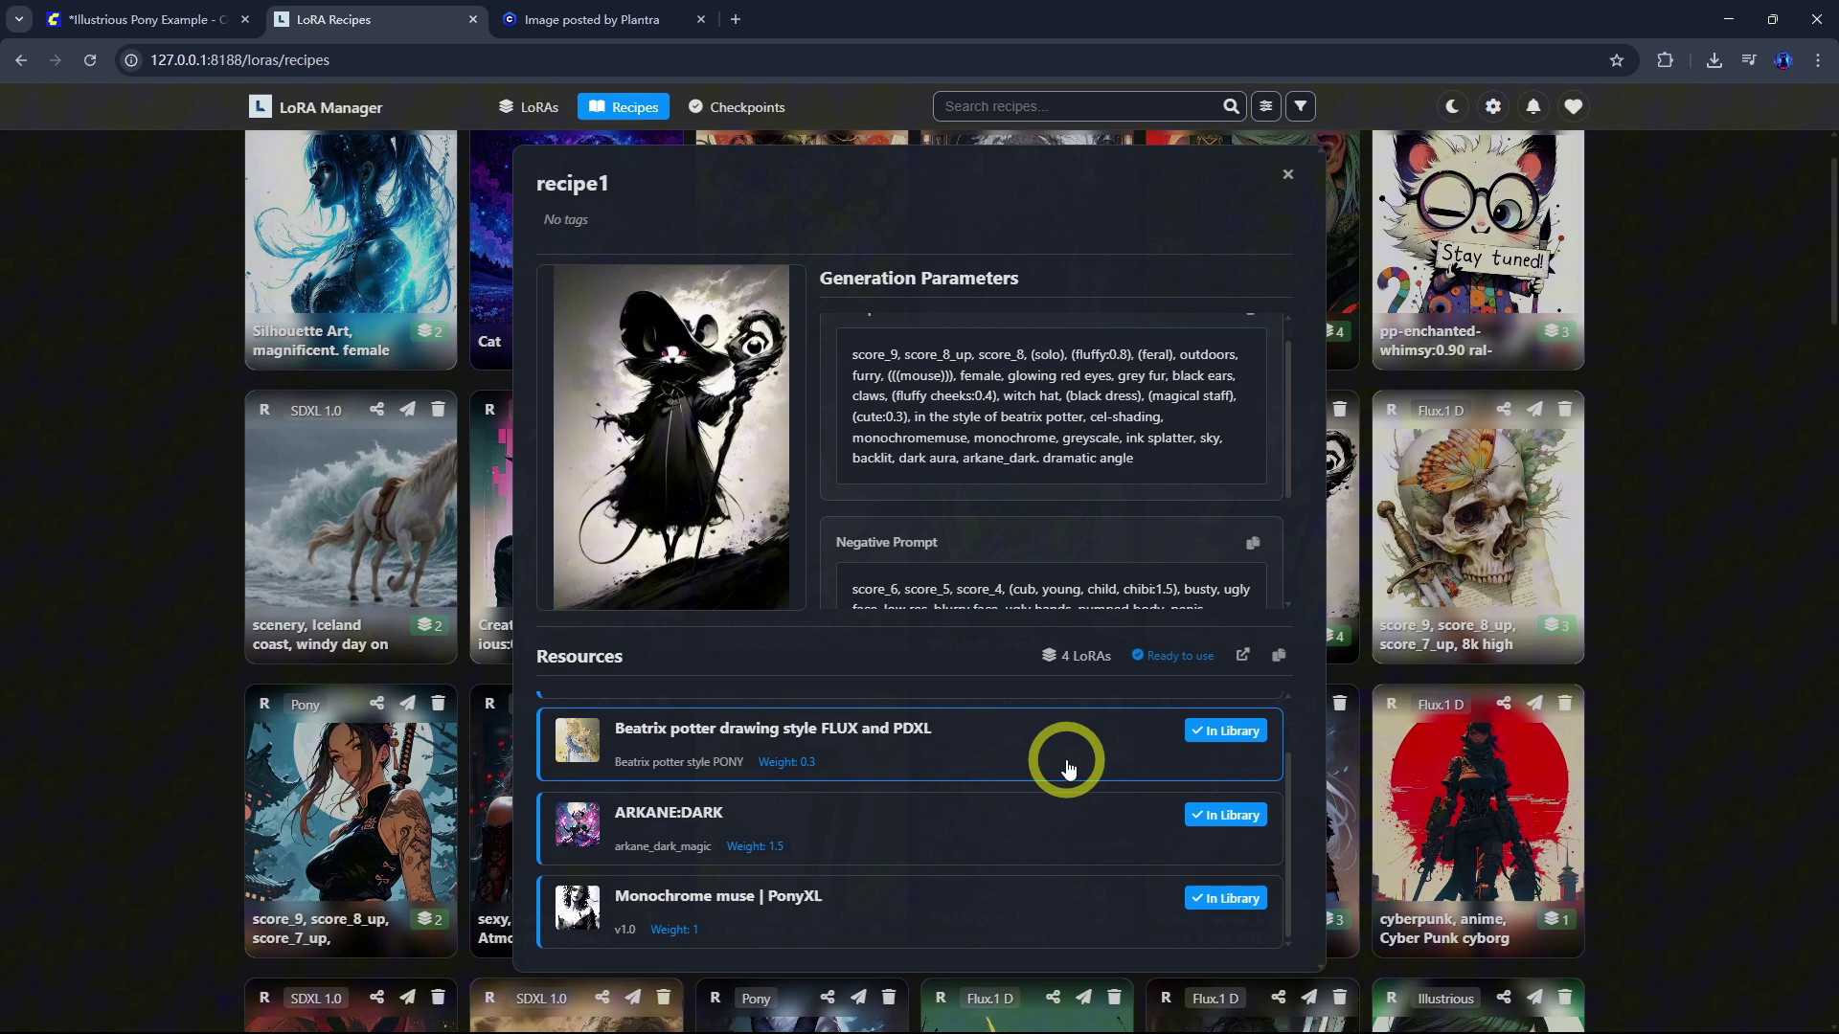
{"action": "scroll", "coordinate": [997, 867], "scroll_direction": "up", "scroll_amount": 1}
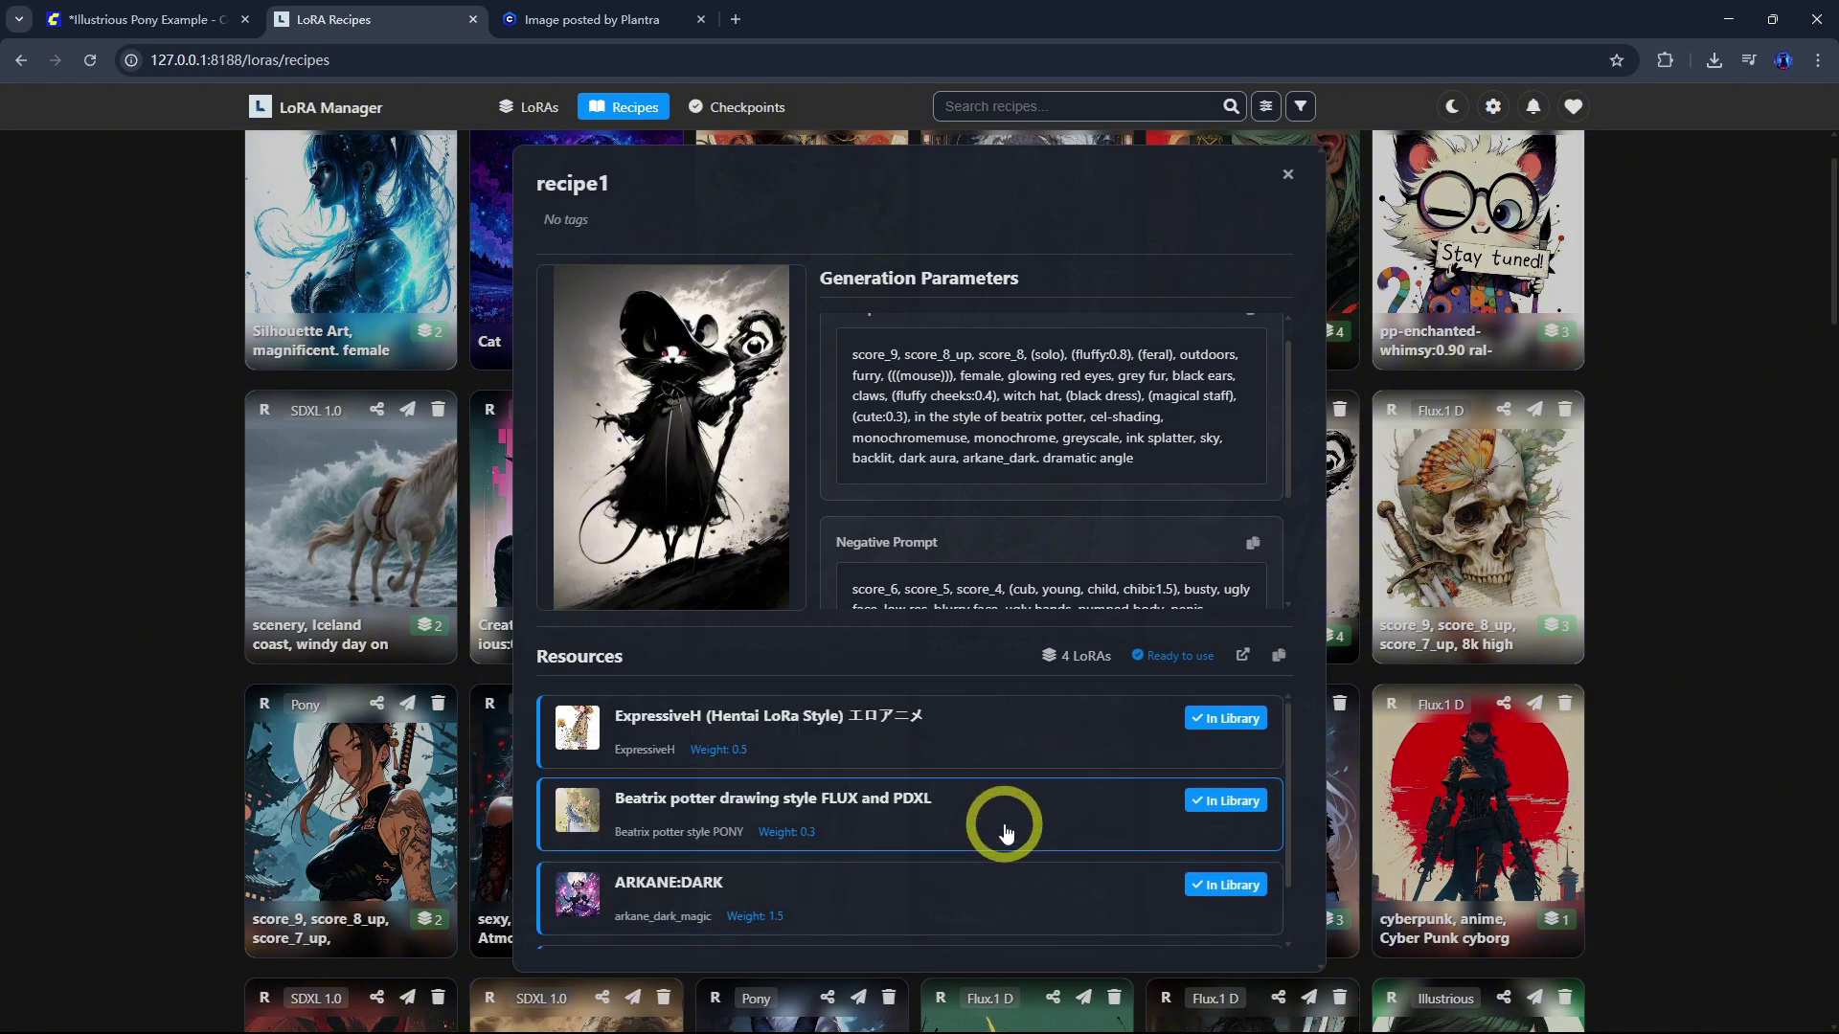
{"action": "scroll", "coordinate": [1001, 827], "scroll_direction": "down", "scroll_amount": 1}
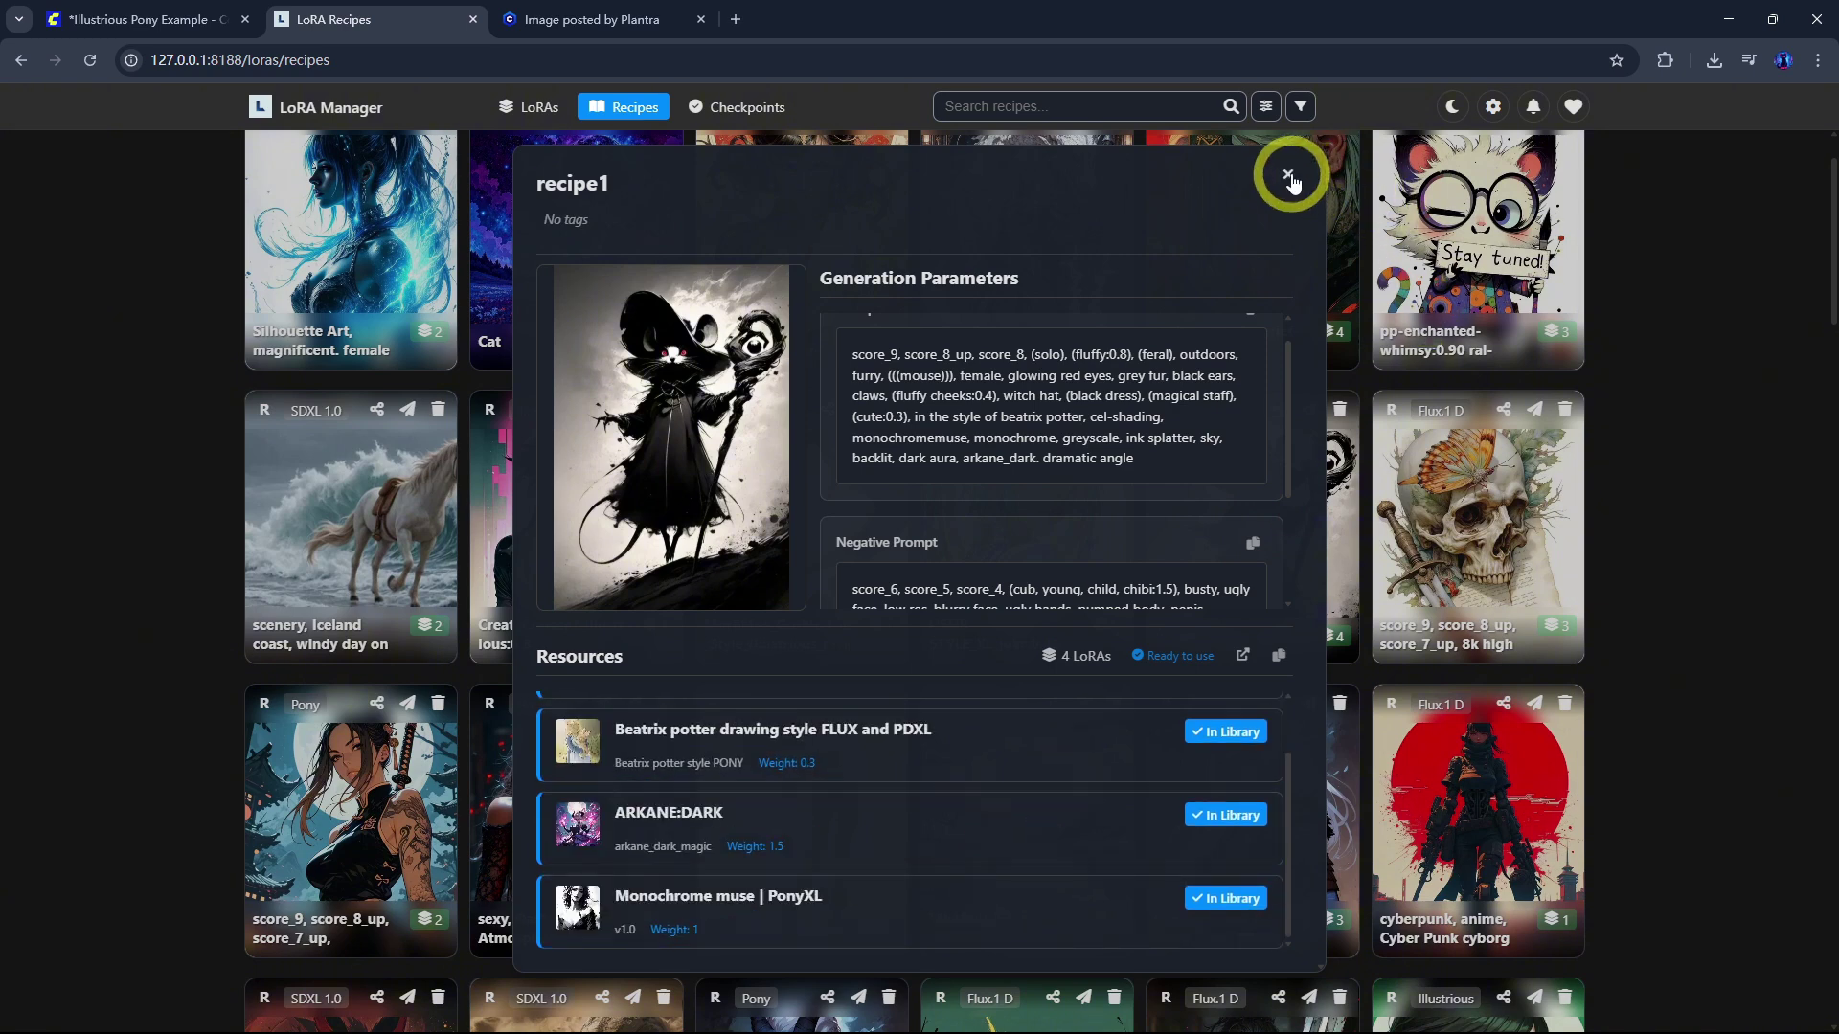
{"action": "left_click", "coordinate": [1288, 175]}
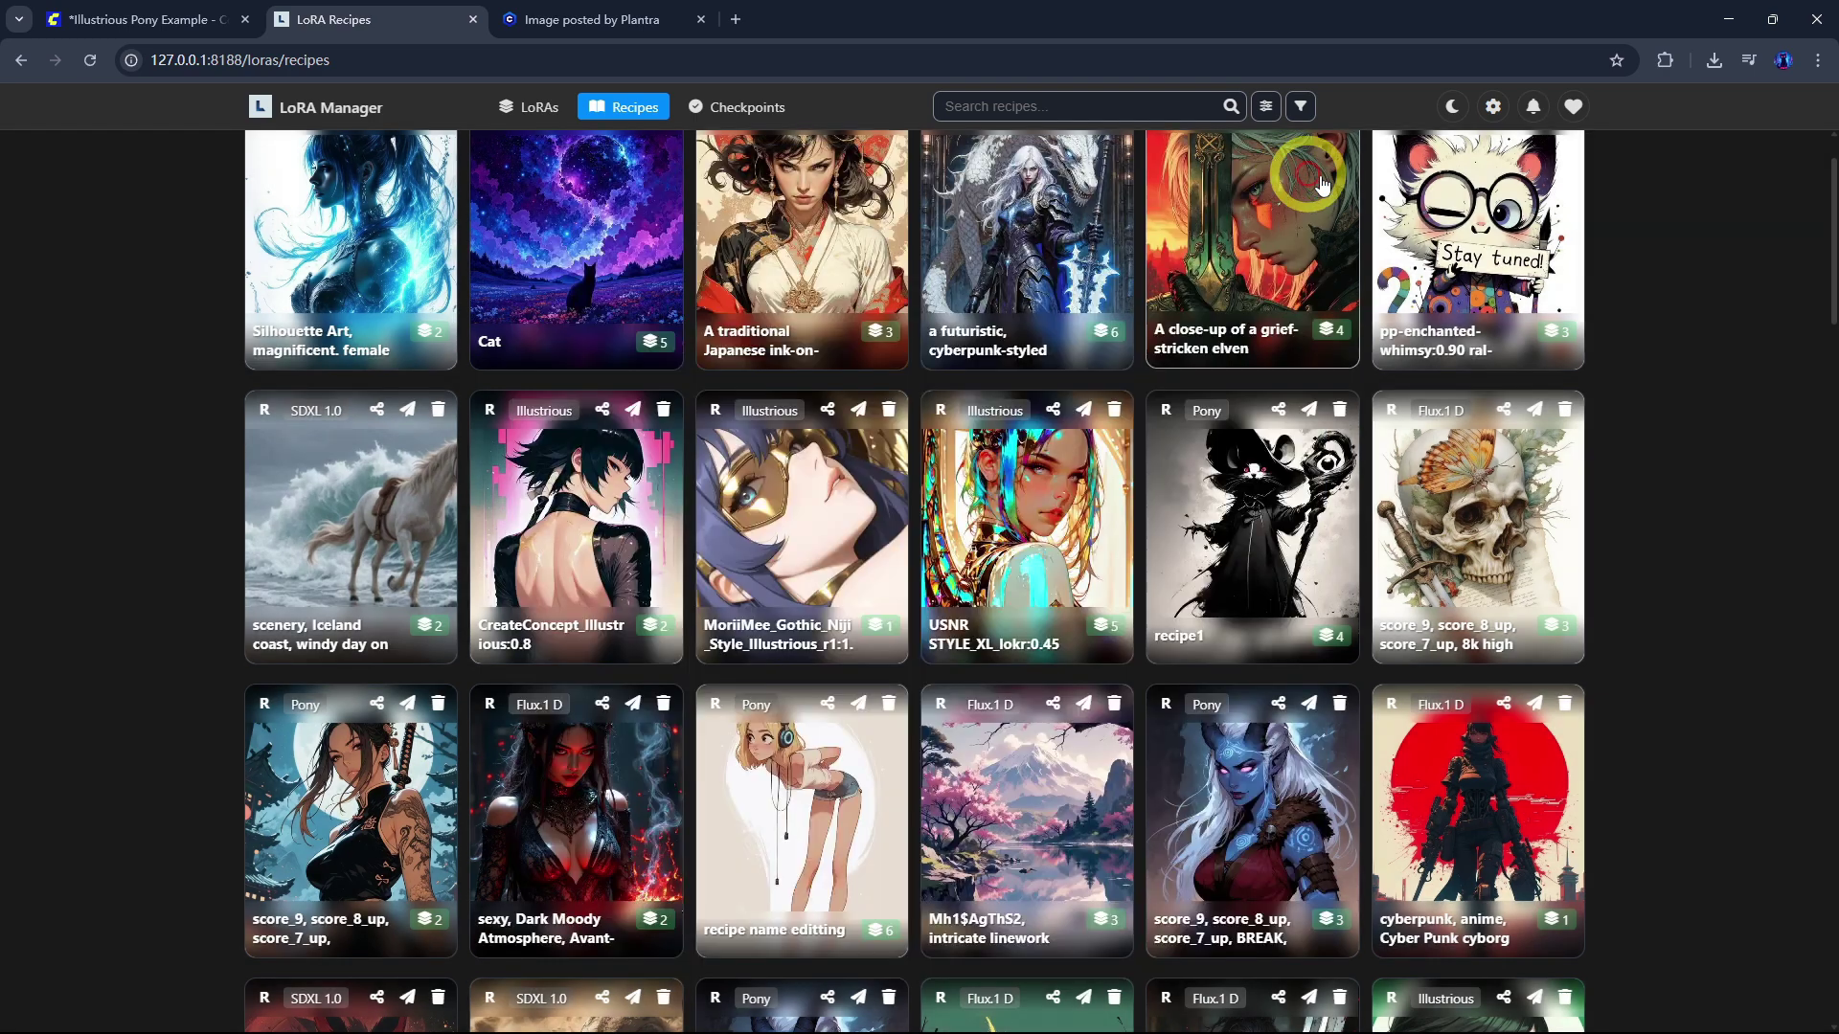
{"action": "scroll", "coordinate": [1783, 627], "scroll_direction": "up", "scroll_amount": 1}
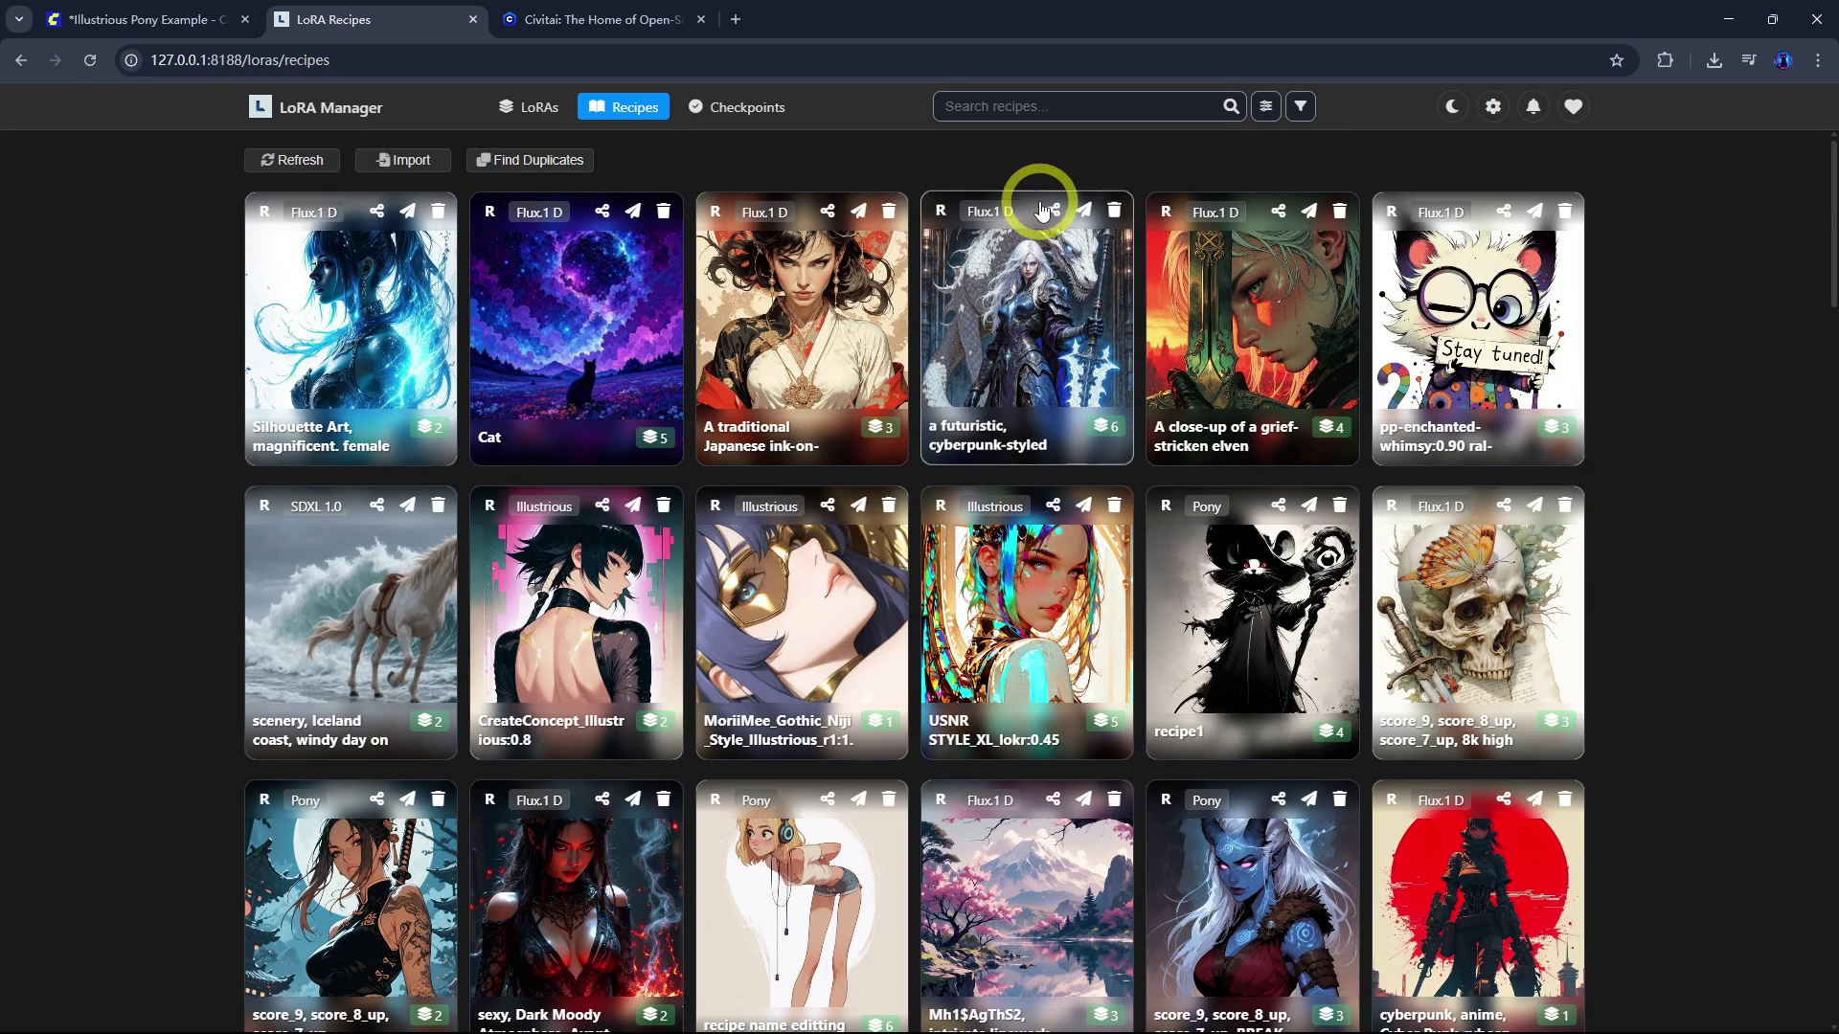
Step: Show the Civitai image gallery filtered to images with generation metadata
{"action": "left_click", "coordinate": [603, 19]}
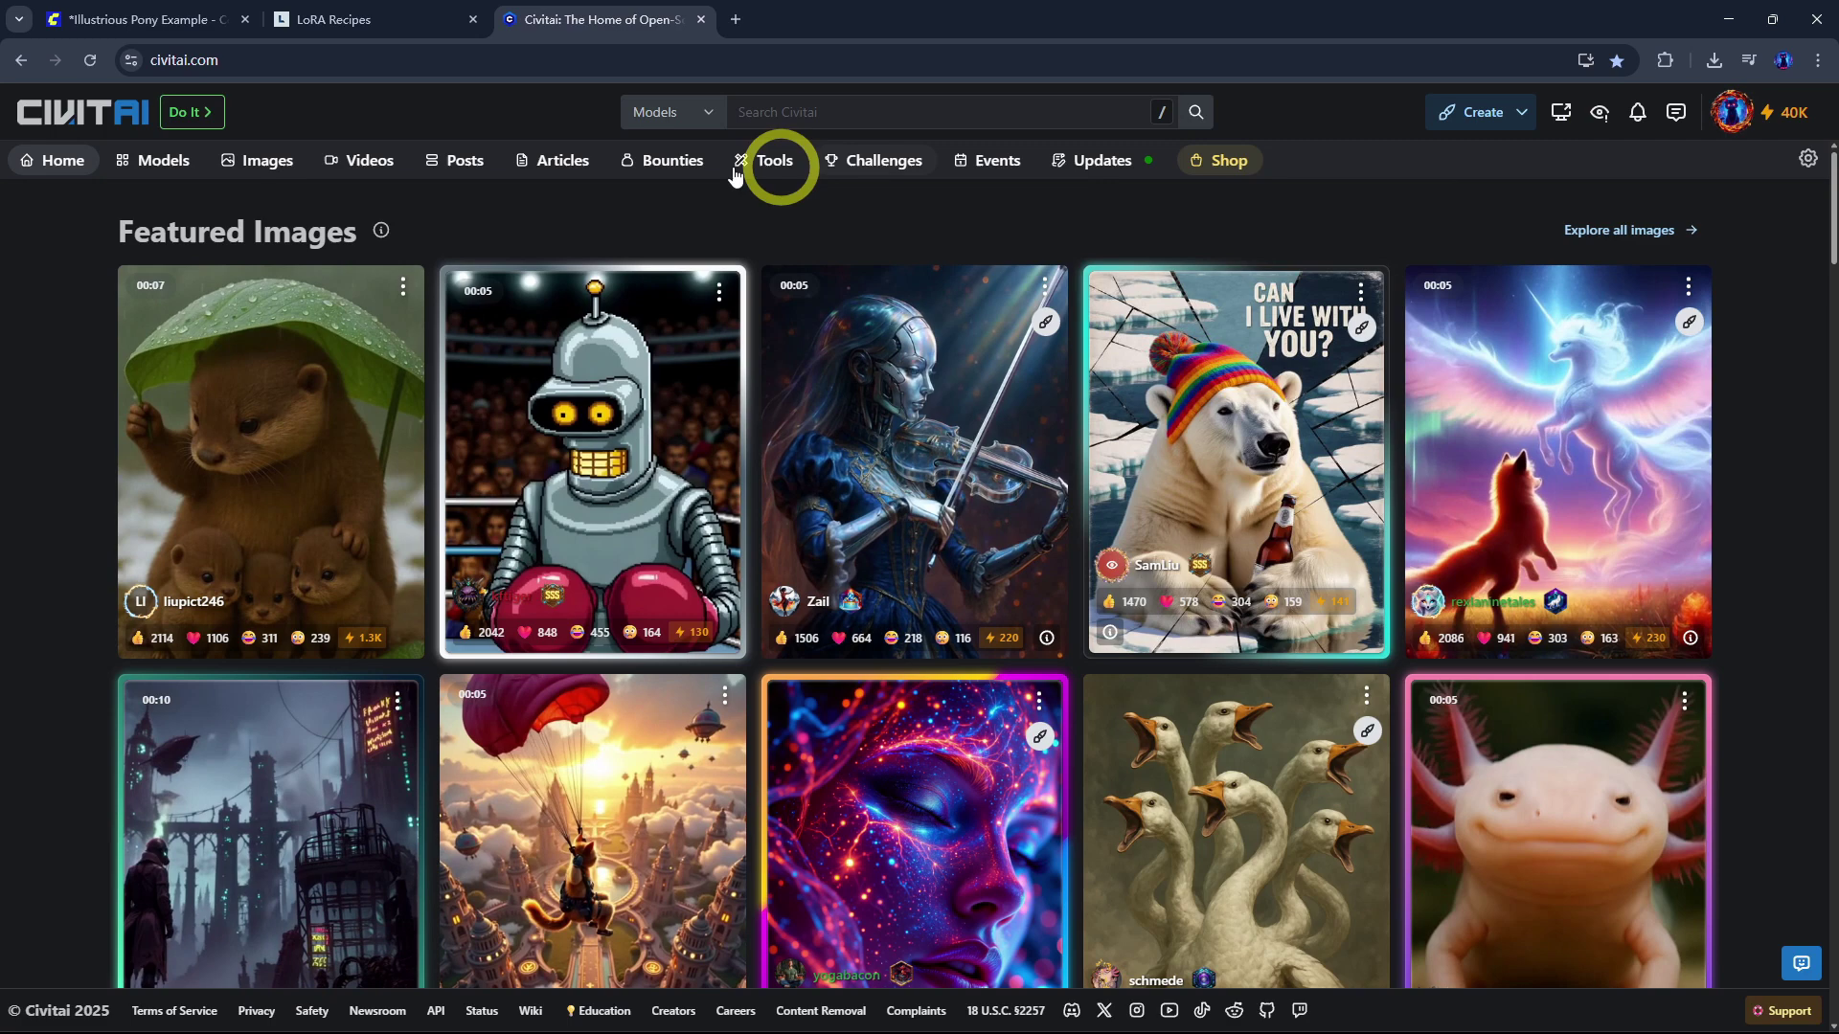
{"action": "left_click", "coordinate": [239, 161]}
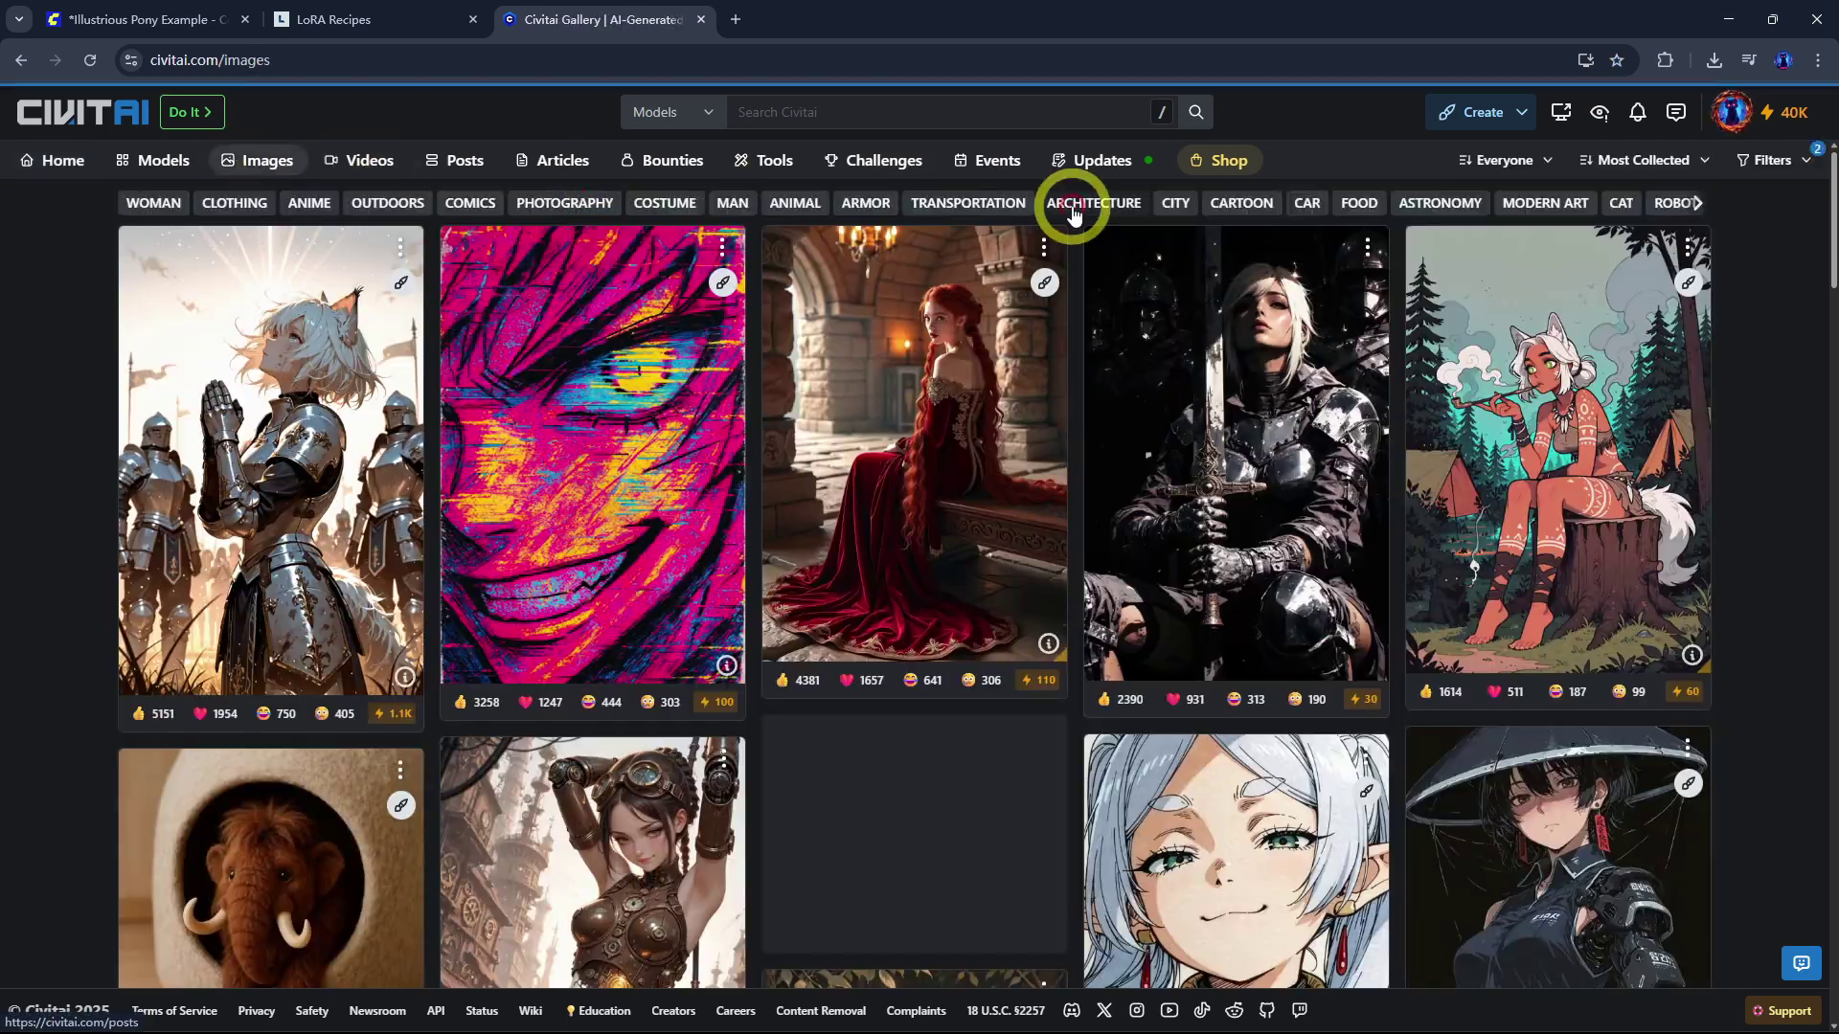
{"action": "left_click", "coordinate": [1781, 165]}
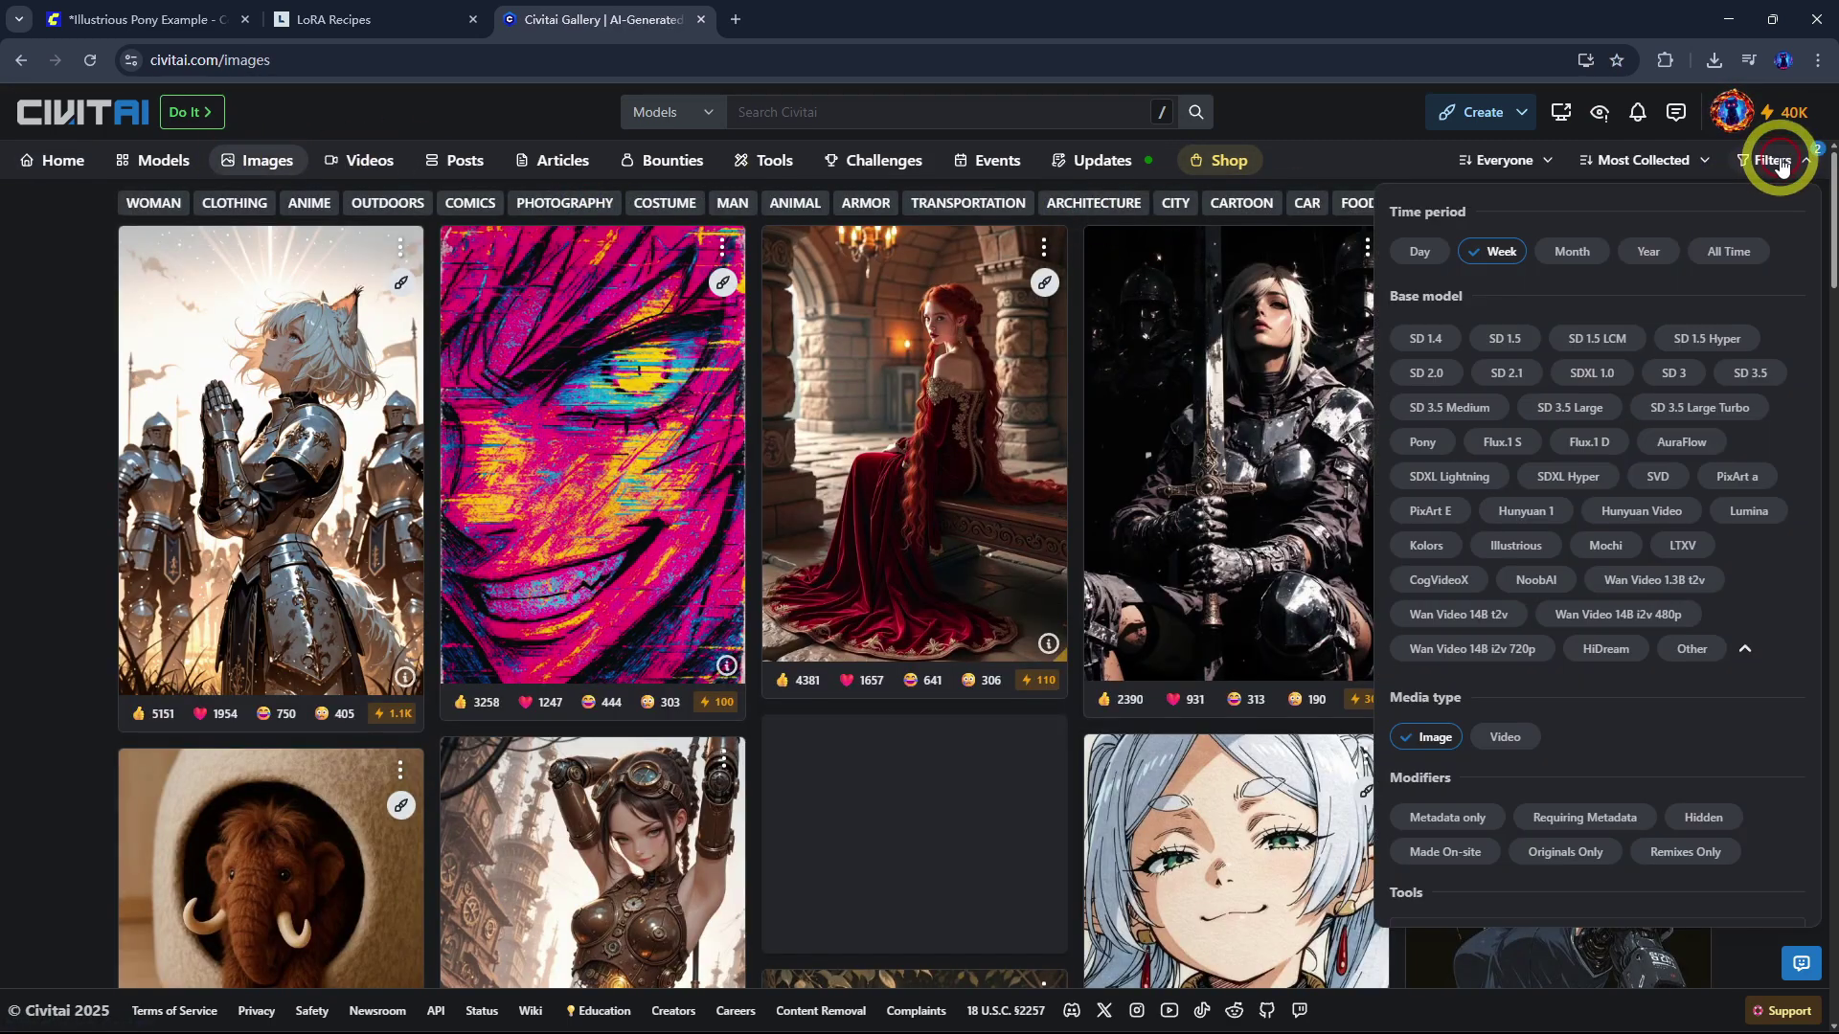
{"action": "left_click", "coordinate": [1451, 817]}
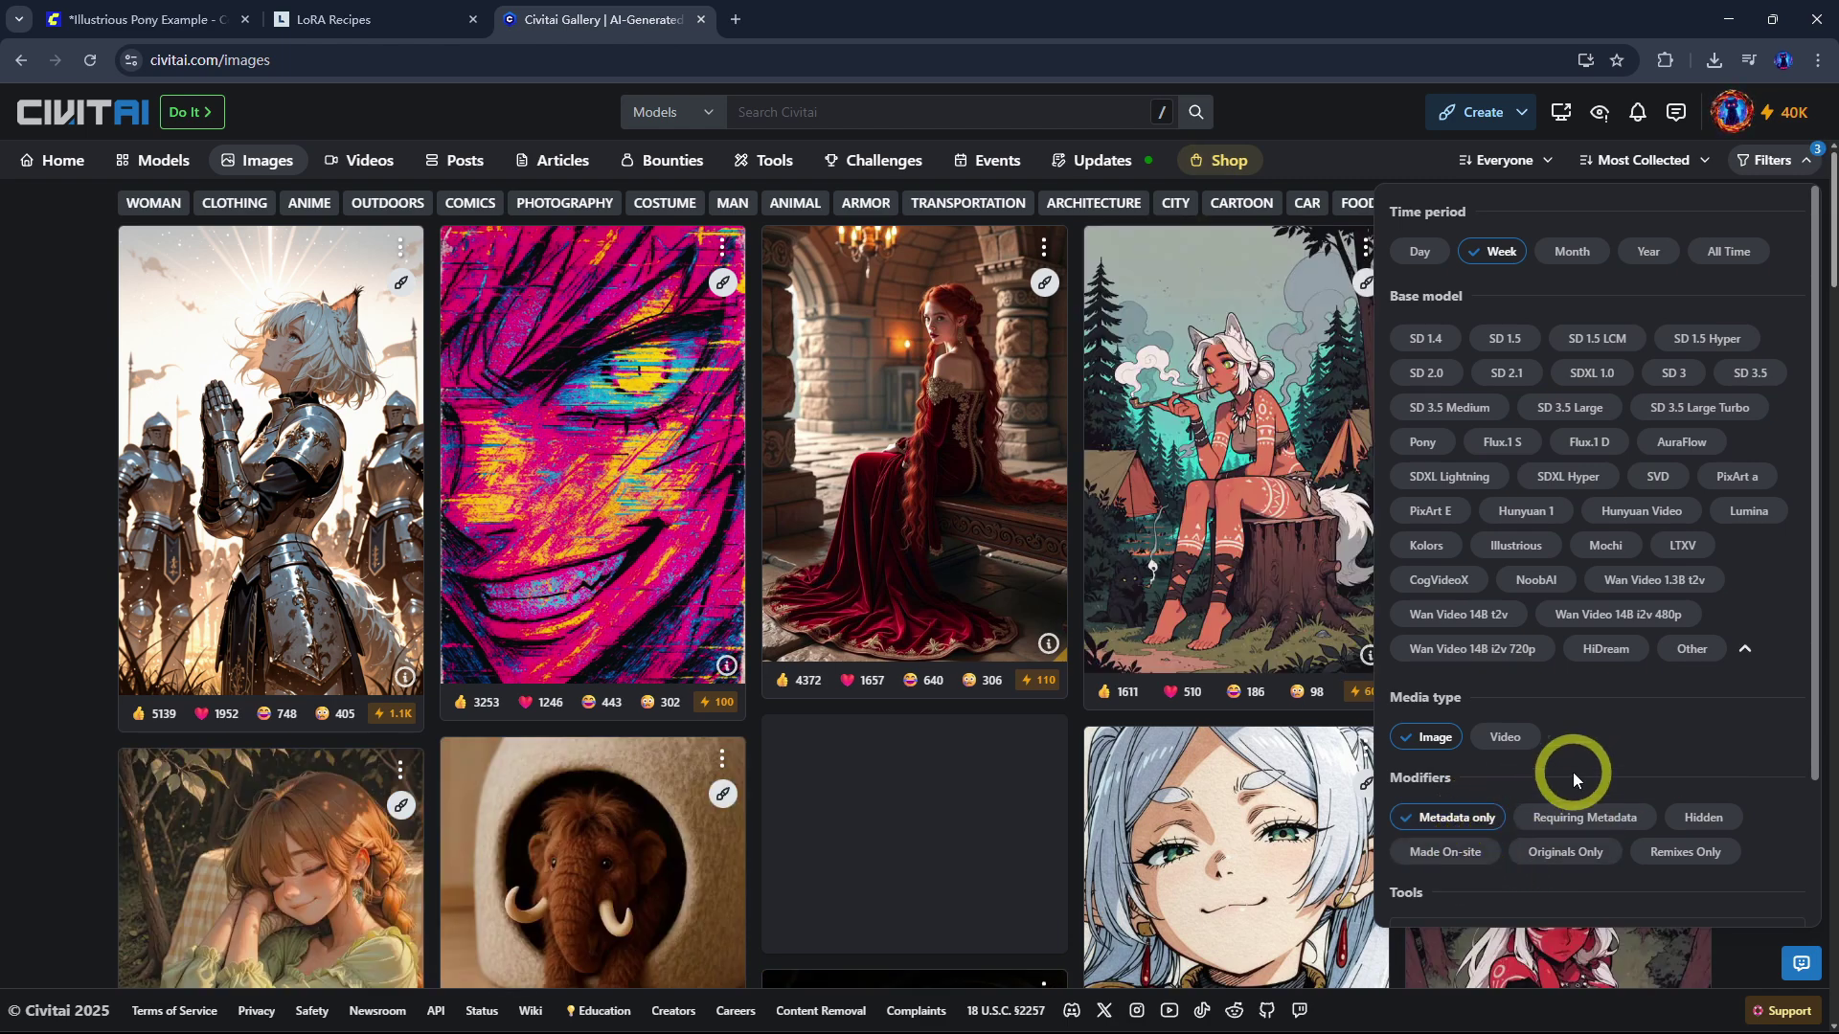
{"action": "left_click", "coordinate": [1783, 160]}
Step: Preview the pink close-up face and wolf-girl camp images in the gallery
{"action": "left_click", "coordinate": [730, 459]}
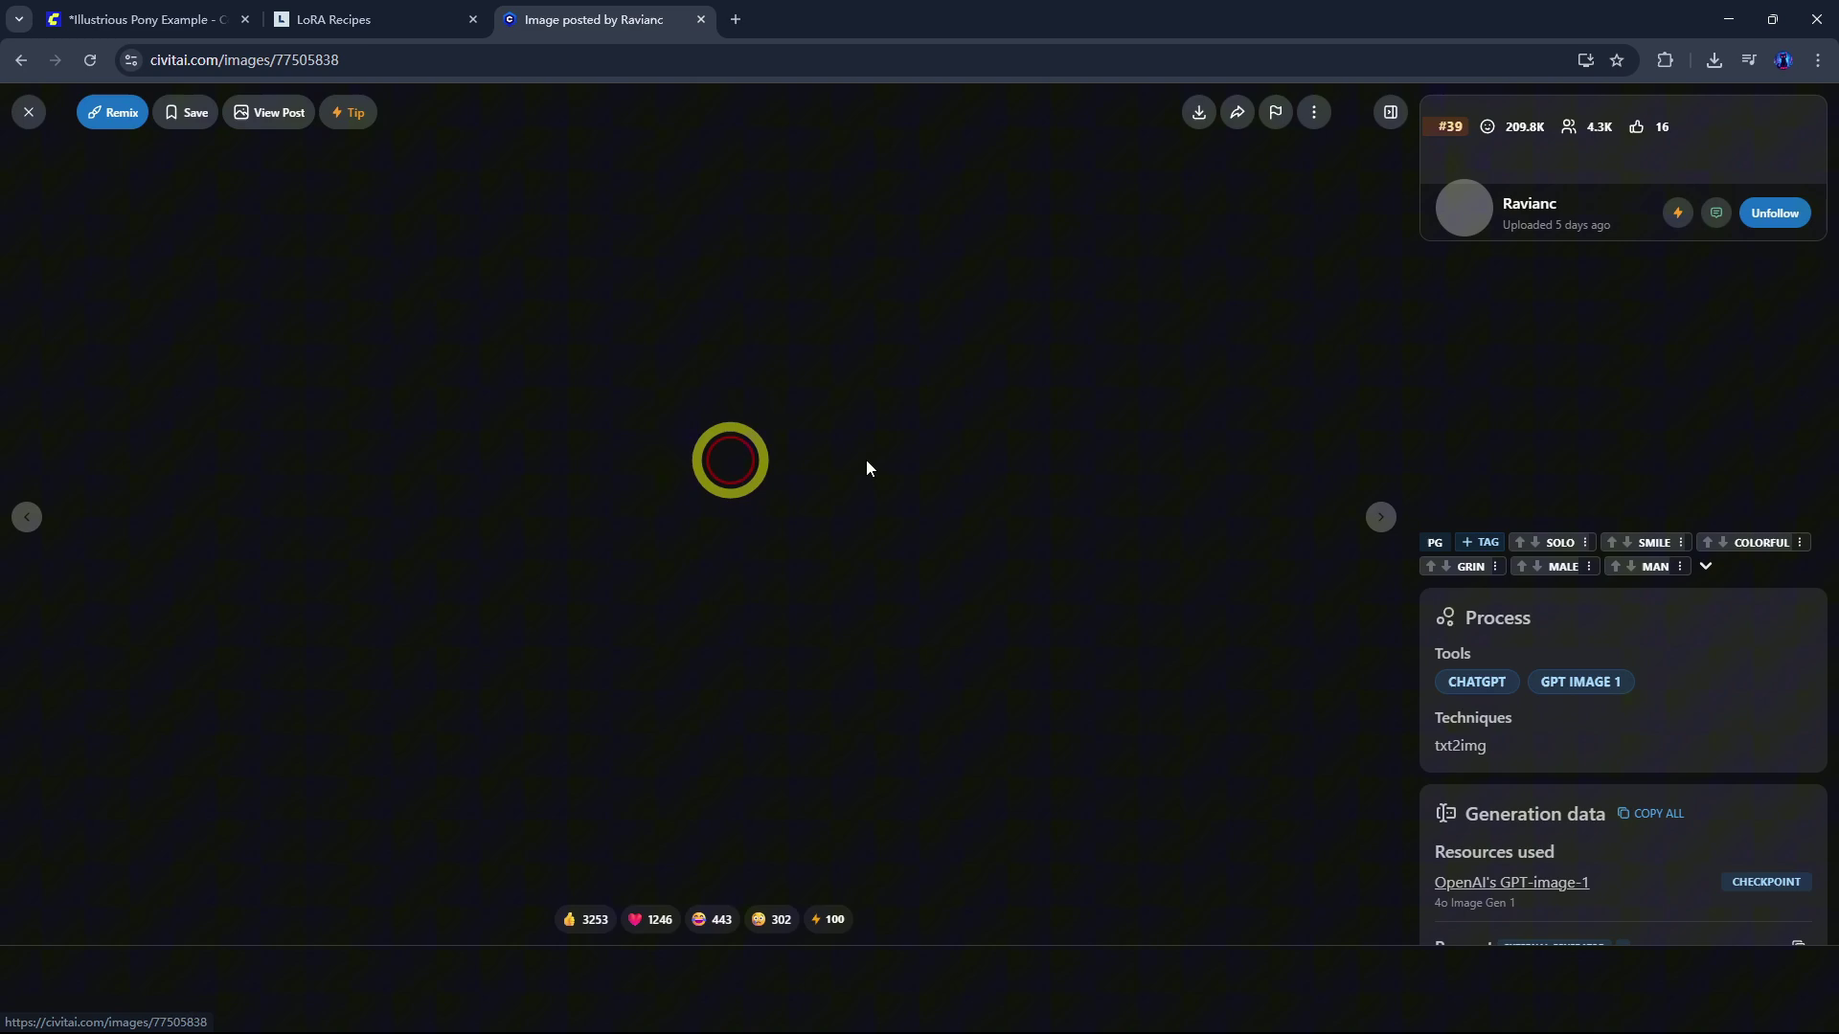
{"action": "scroll", "coordinate": [1639, 735], "scroll_direction": "down", "scroll_amount": 4}
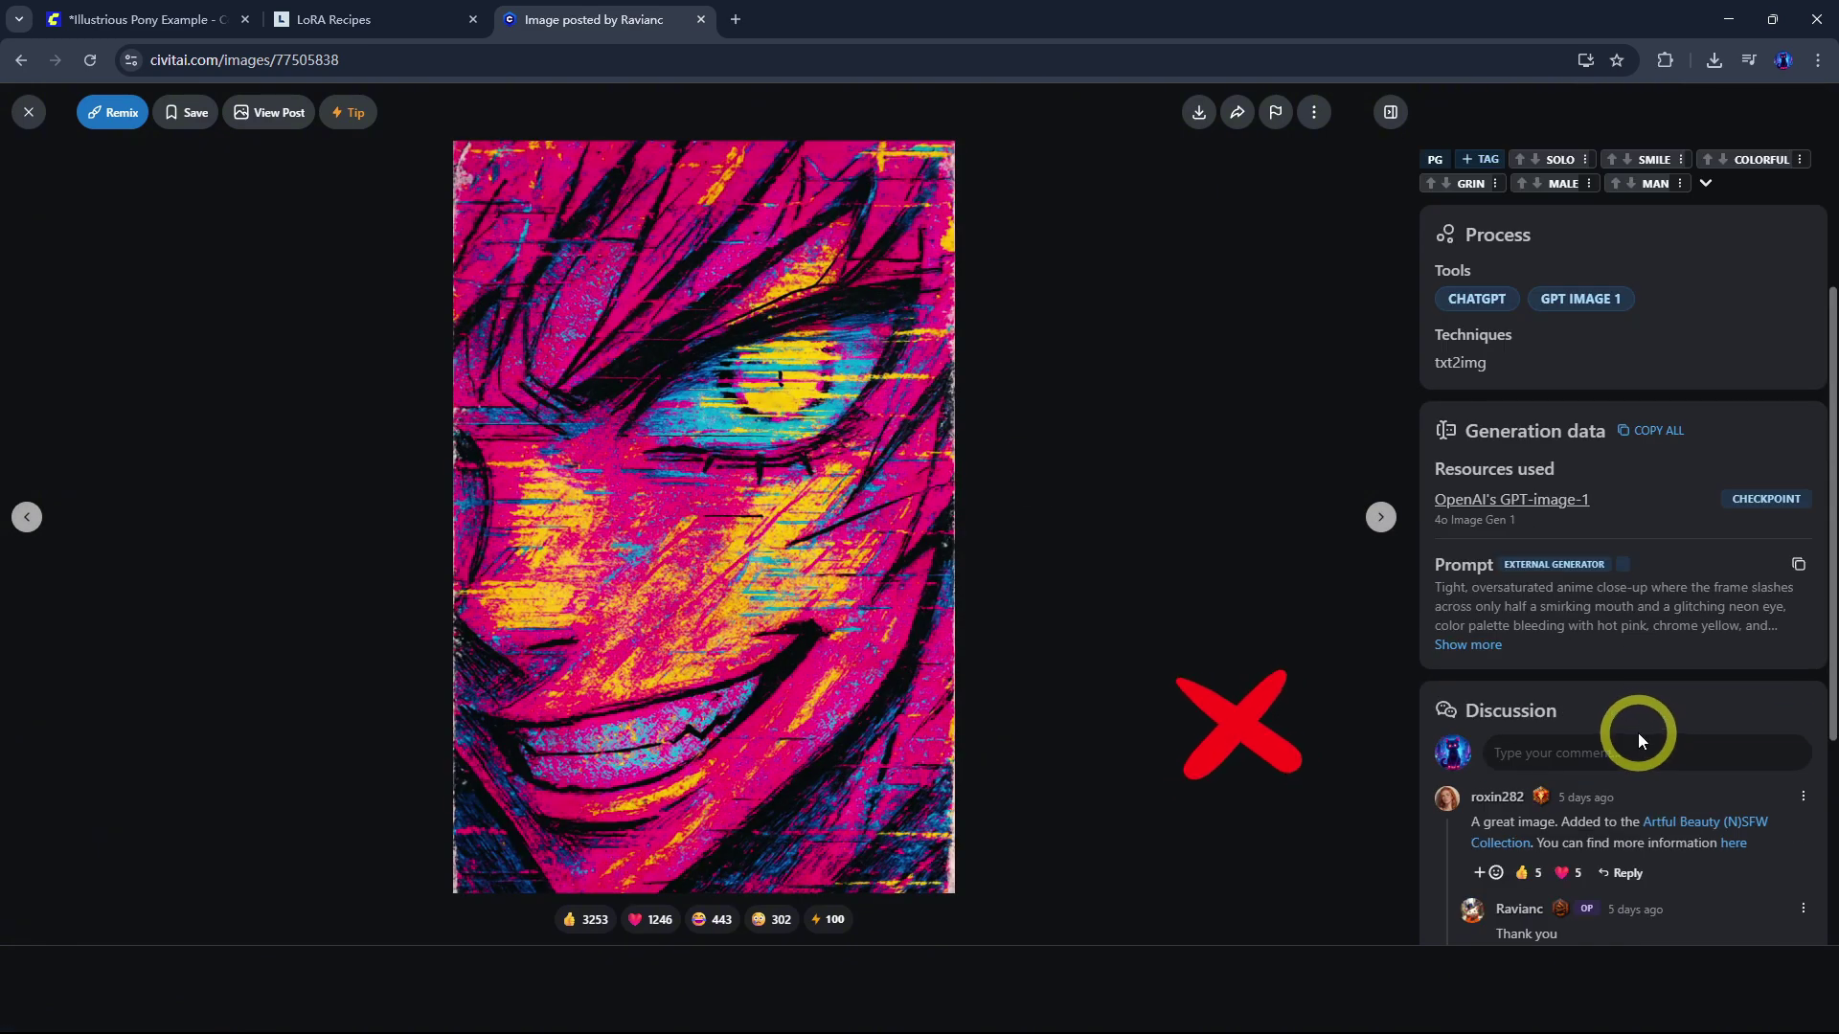
{"action": "key", "text": "Escape"}
{"action": "left_click", "coordinate": [1278, 436]}
{"action": "scroll", "coordinate": [1638, 719], "scroll_direction": "down", "scroll_amount": 2}
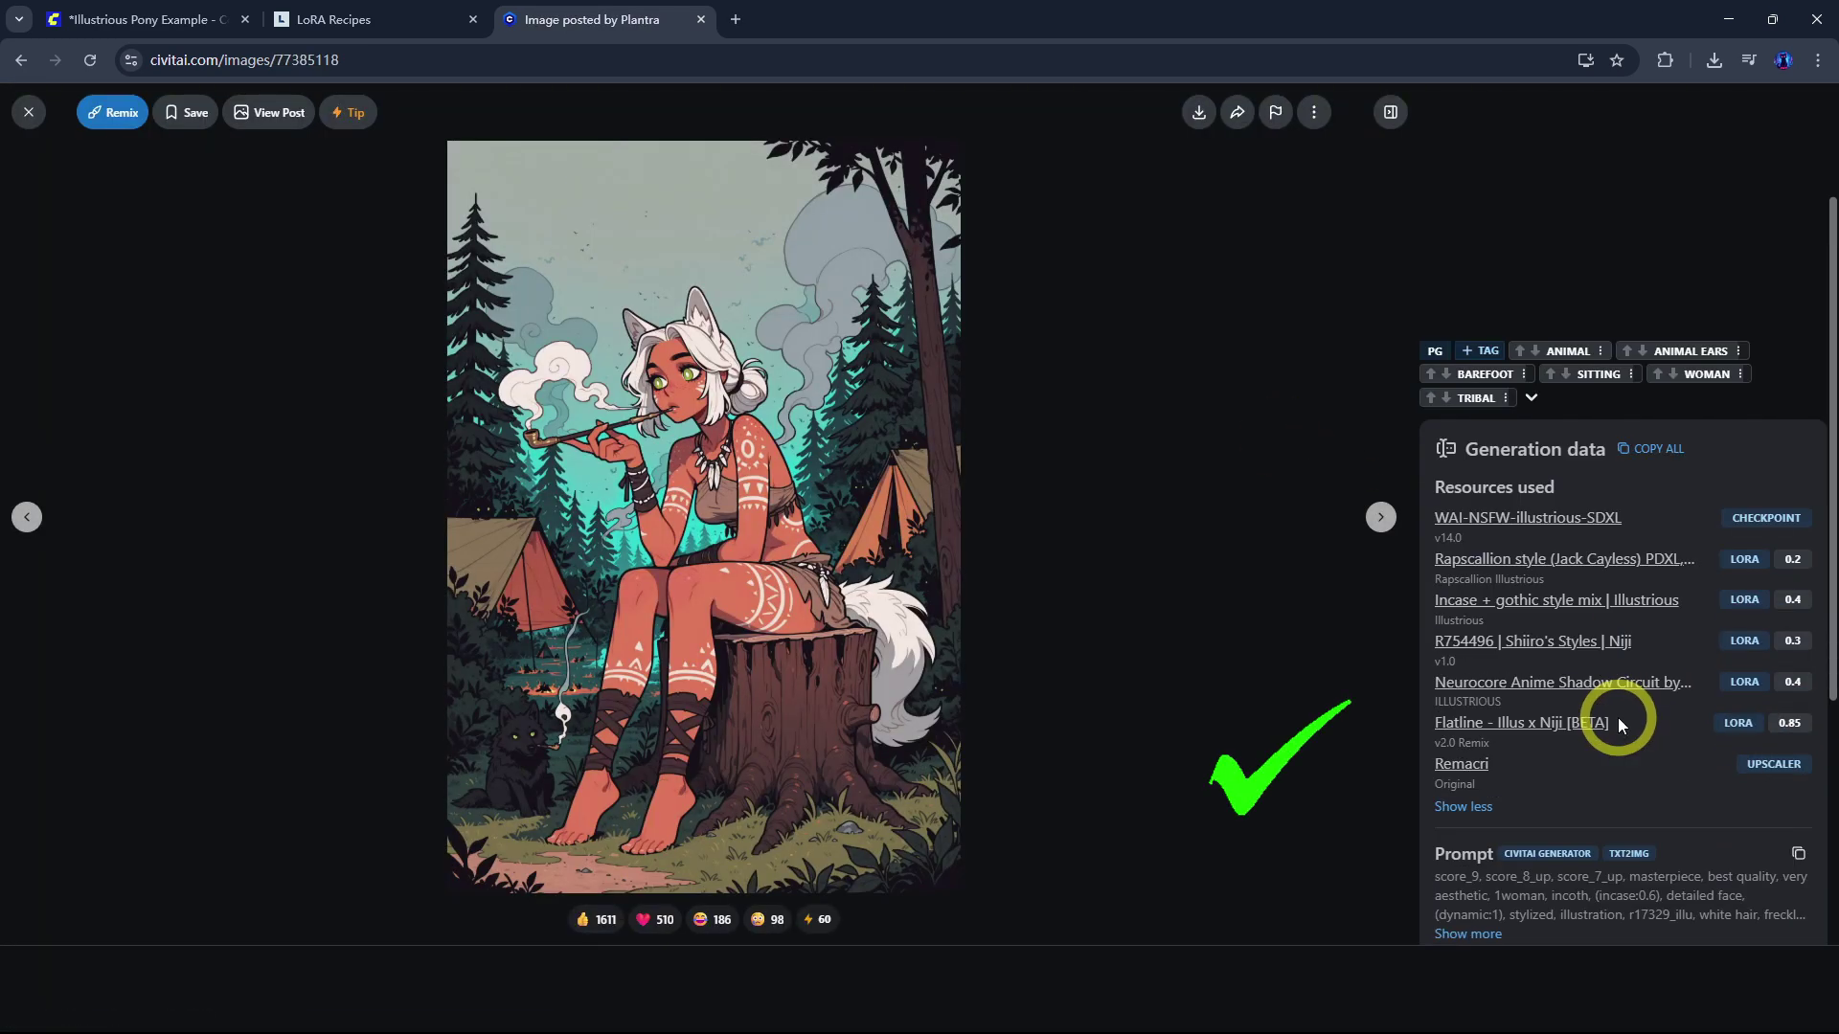
{"action": "scroll", "coordinate": [1616, 723], "scroll_direction": "down", "scroll_amount": 2}
{"action": "scroll", "coordinate": [1604, 725], "scroll_direction": "up", "scroll_amount": 1}
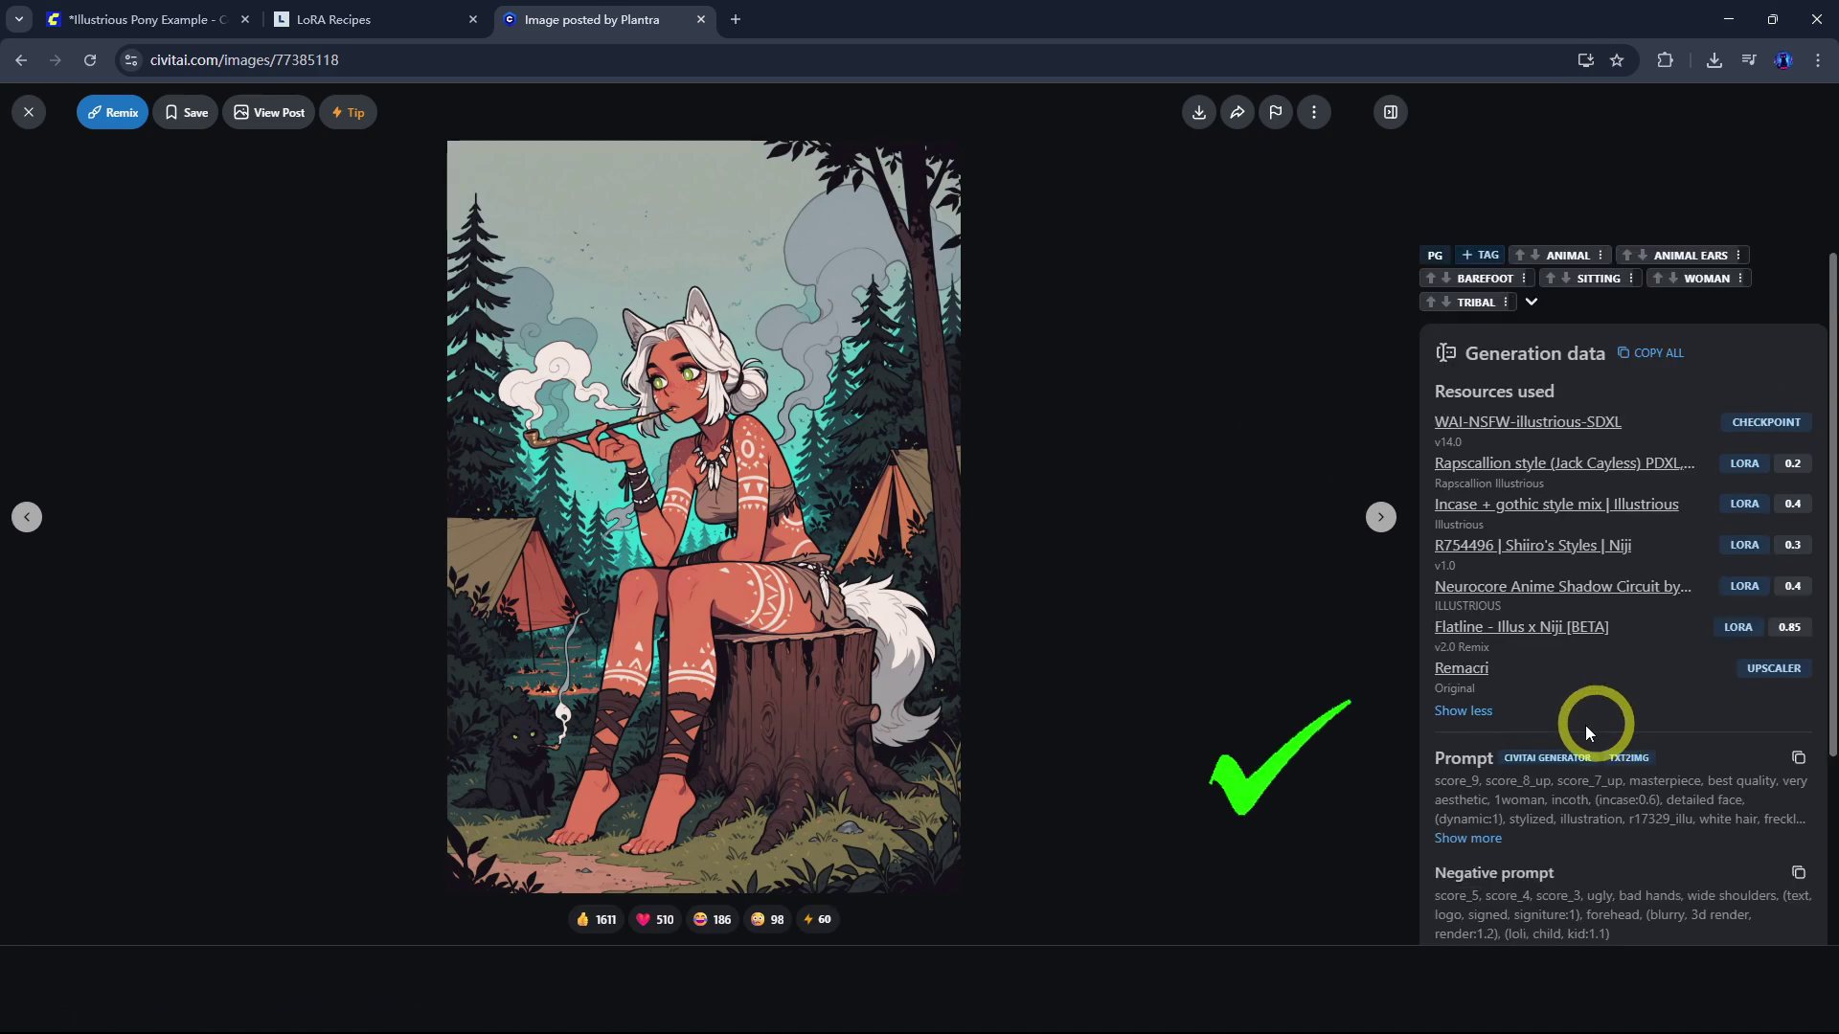
{"action": "key", "text": "Escape"}
{"action": "scroll", "coordinate": [1225, 708], "scroll_direction": "down", "scroll_amount": 5}
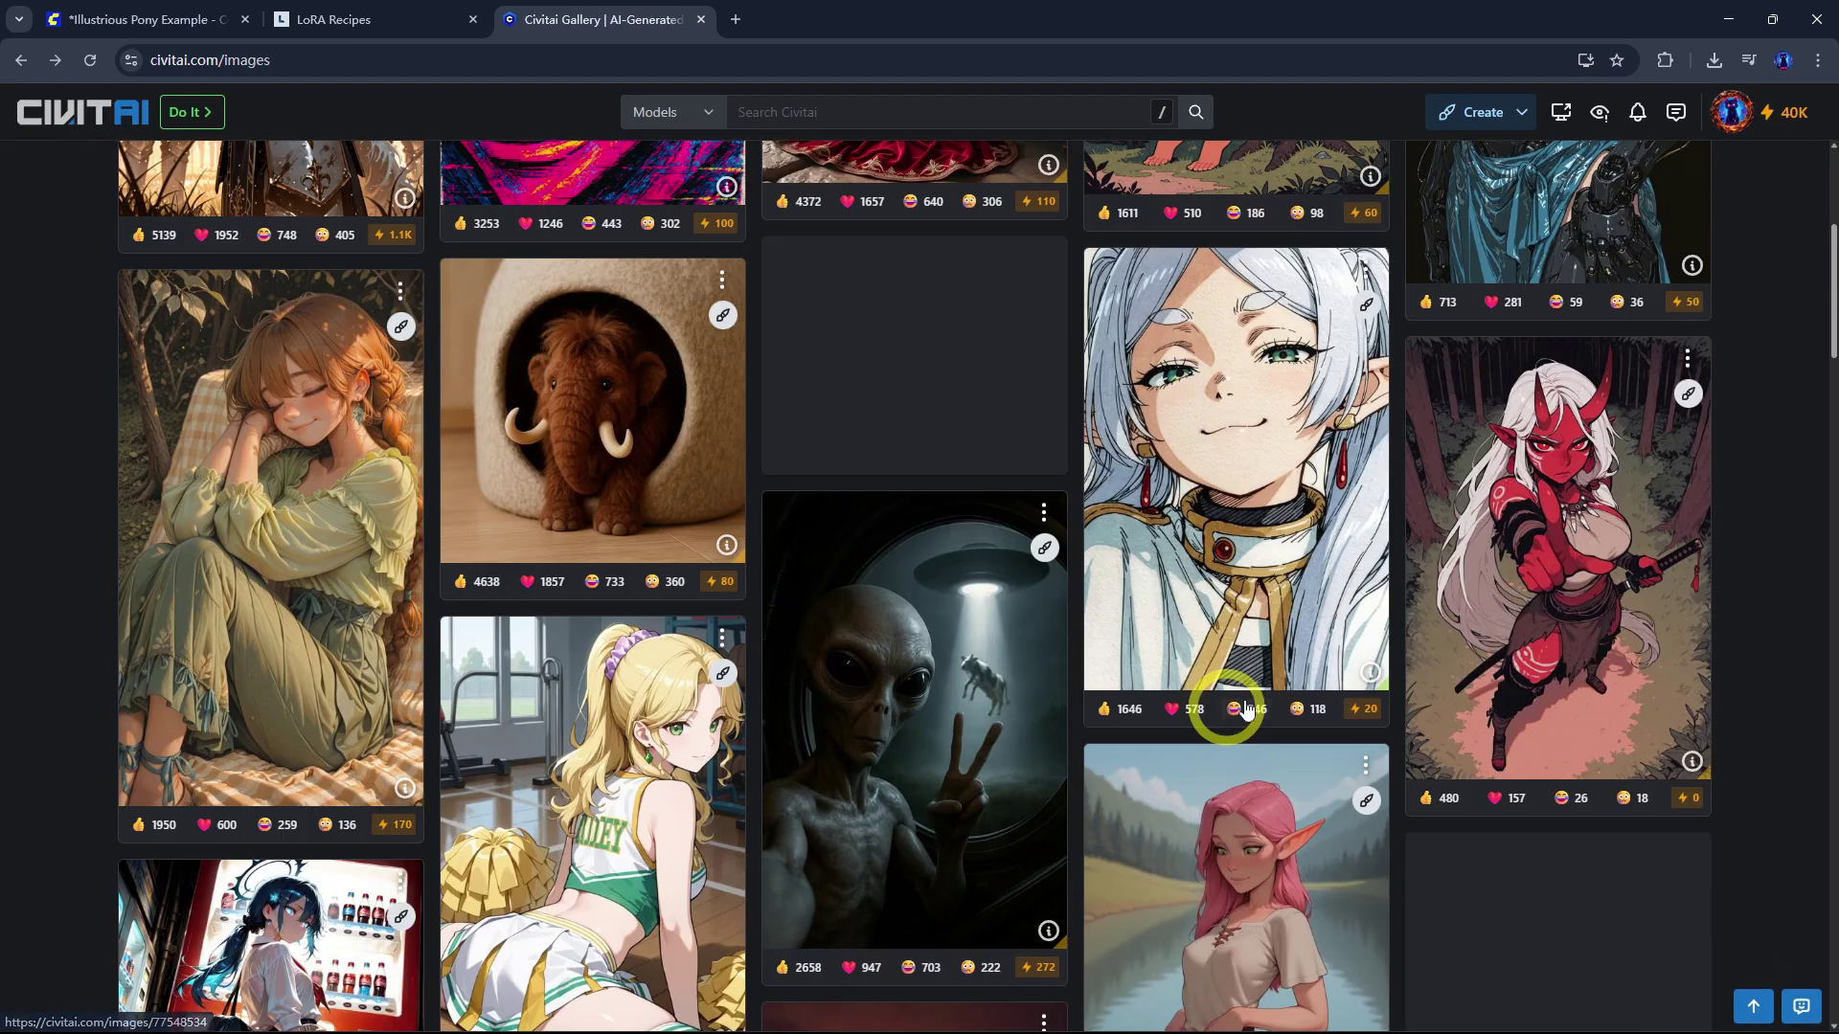
Step: Open the red oni swordswoman image and copy its page address
{"action": "left_click", "coordinate": [1574, 542]}
{"action": "scroll", "coordinate": [1630, 752], "scroll_direction": "down", "scroll_amount": 3}
{"action": "scroll", "coordinate": [1646, 743], "scroll_direction": "down", "scroll_amount": 1}
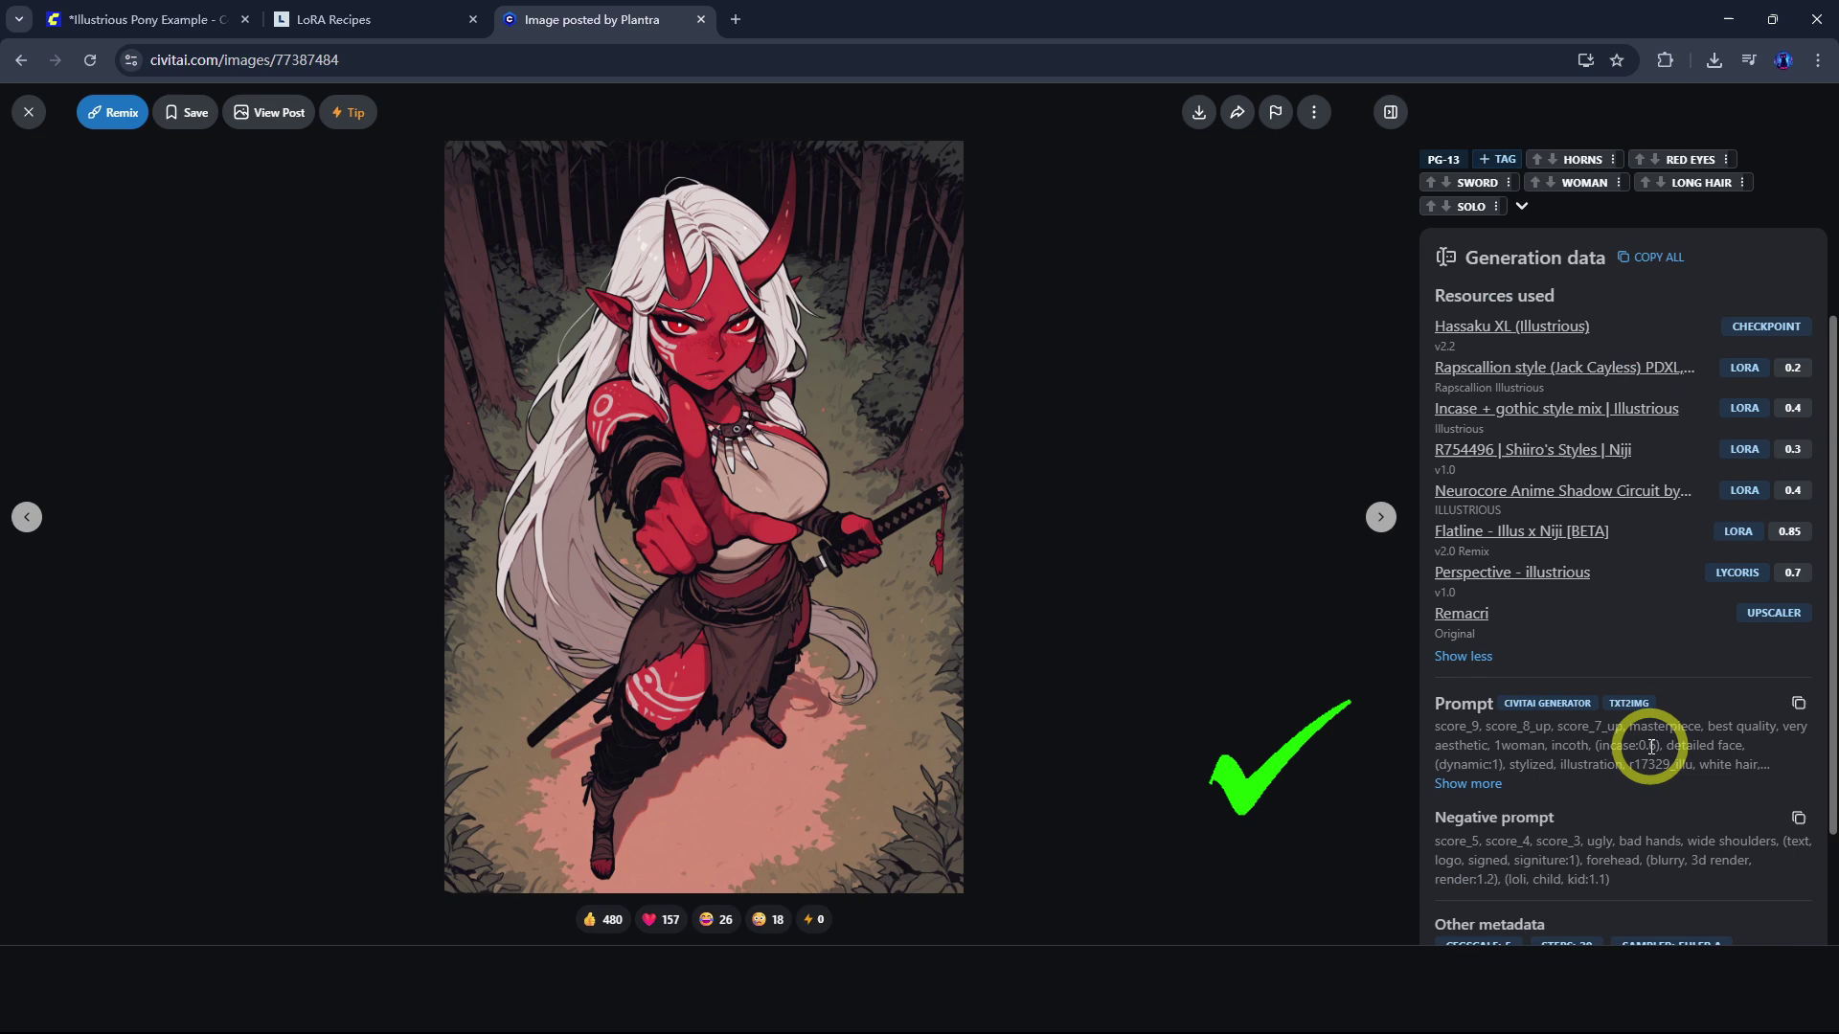
{"action": "scroll", "coordinate": [1671, 761], "scroll_direction": "up", "scroll_amount": 2}
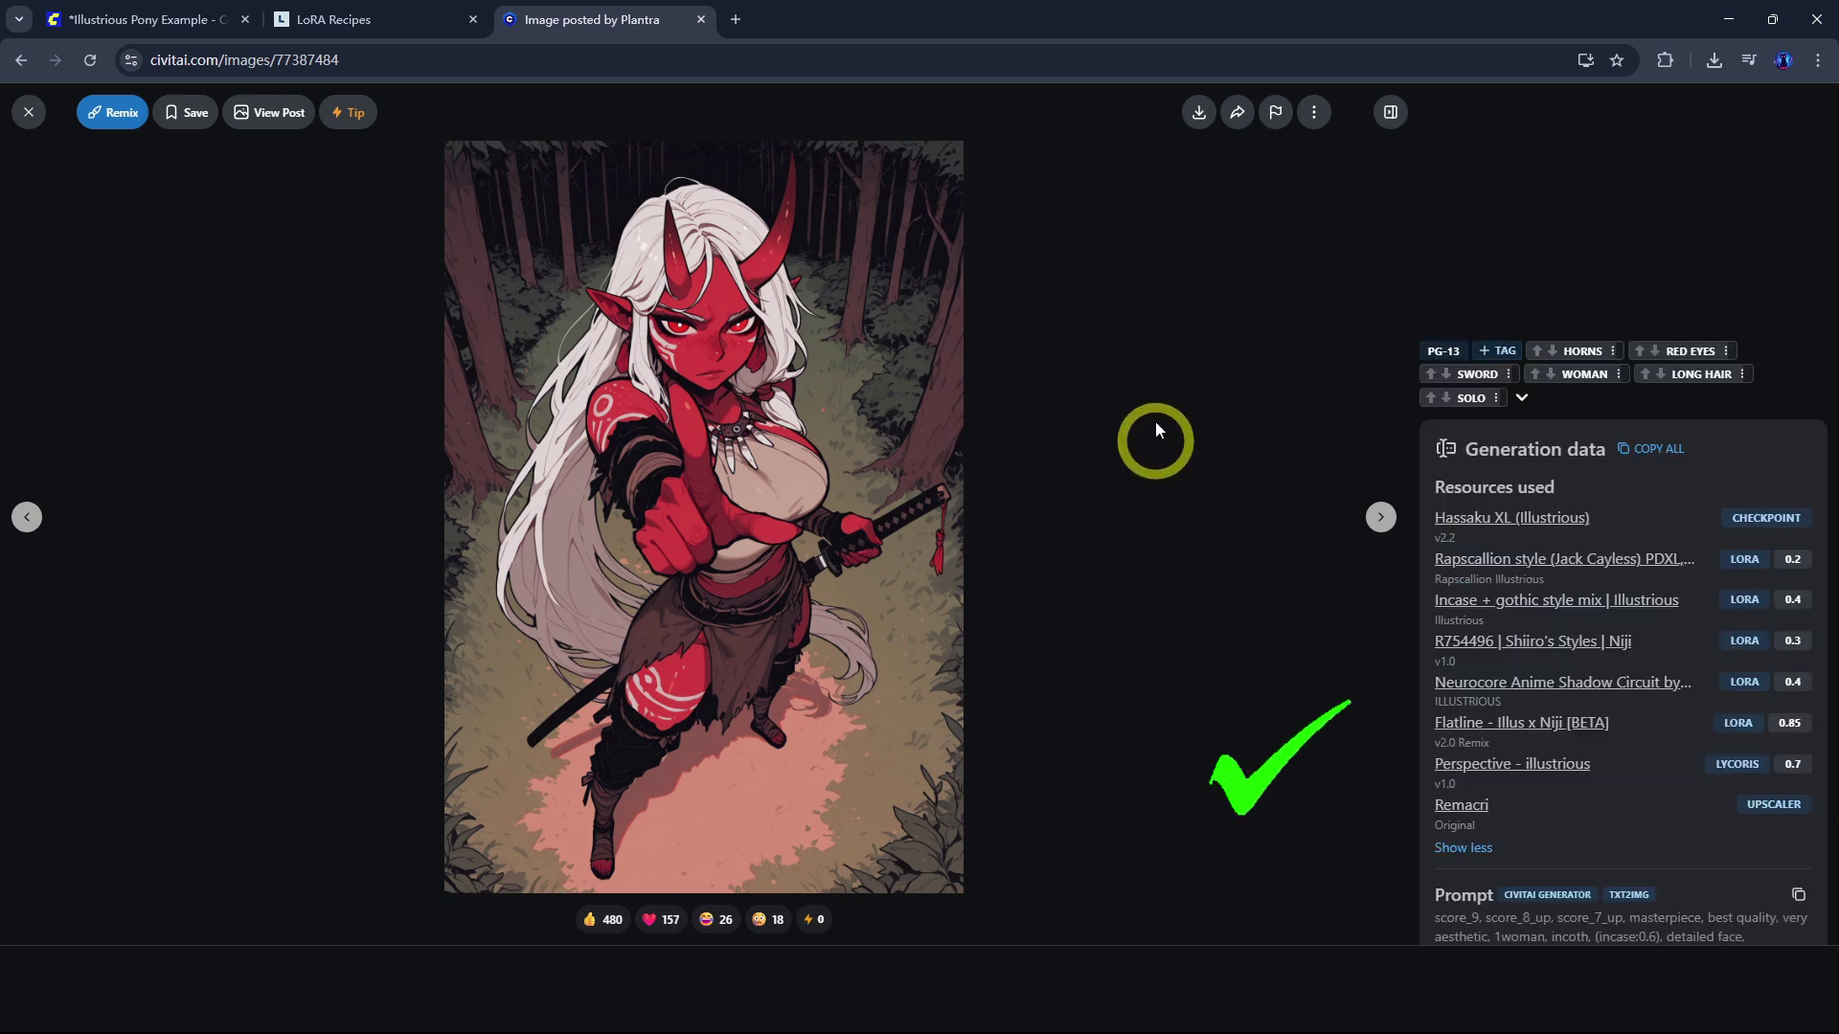
{"action": "left_click", "coordinate": [373, 59]}
{"action": "key", "text": "ctrl+c"}
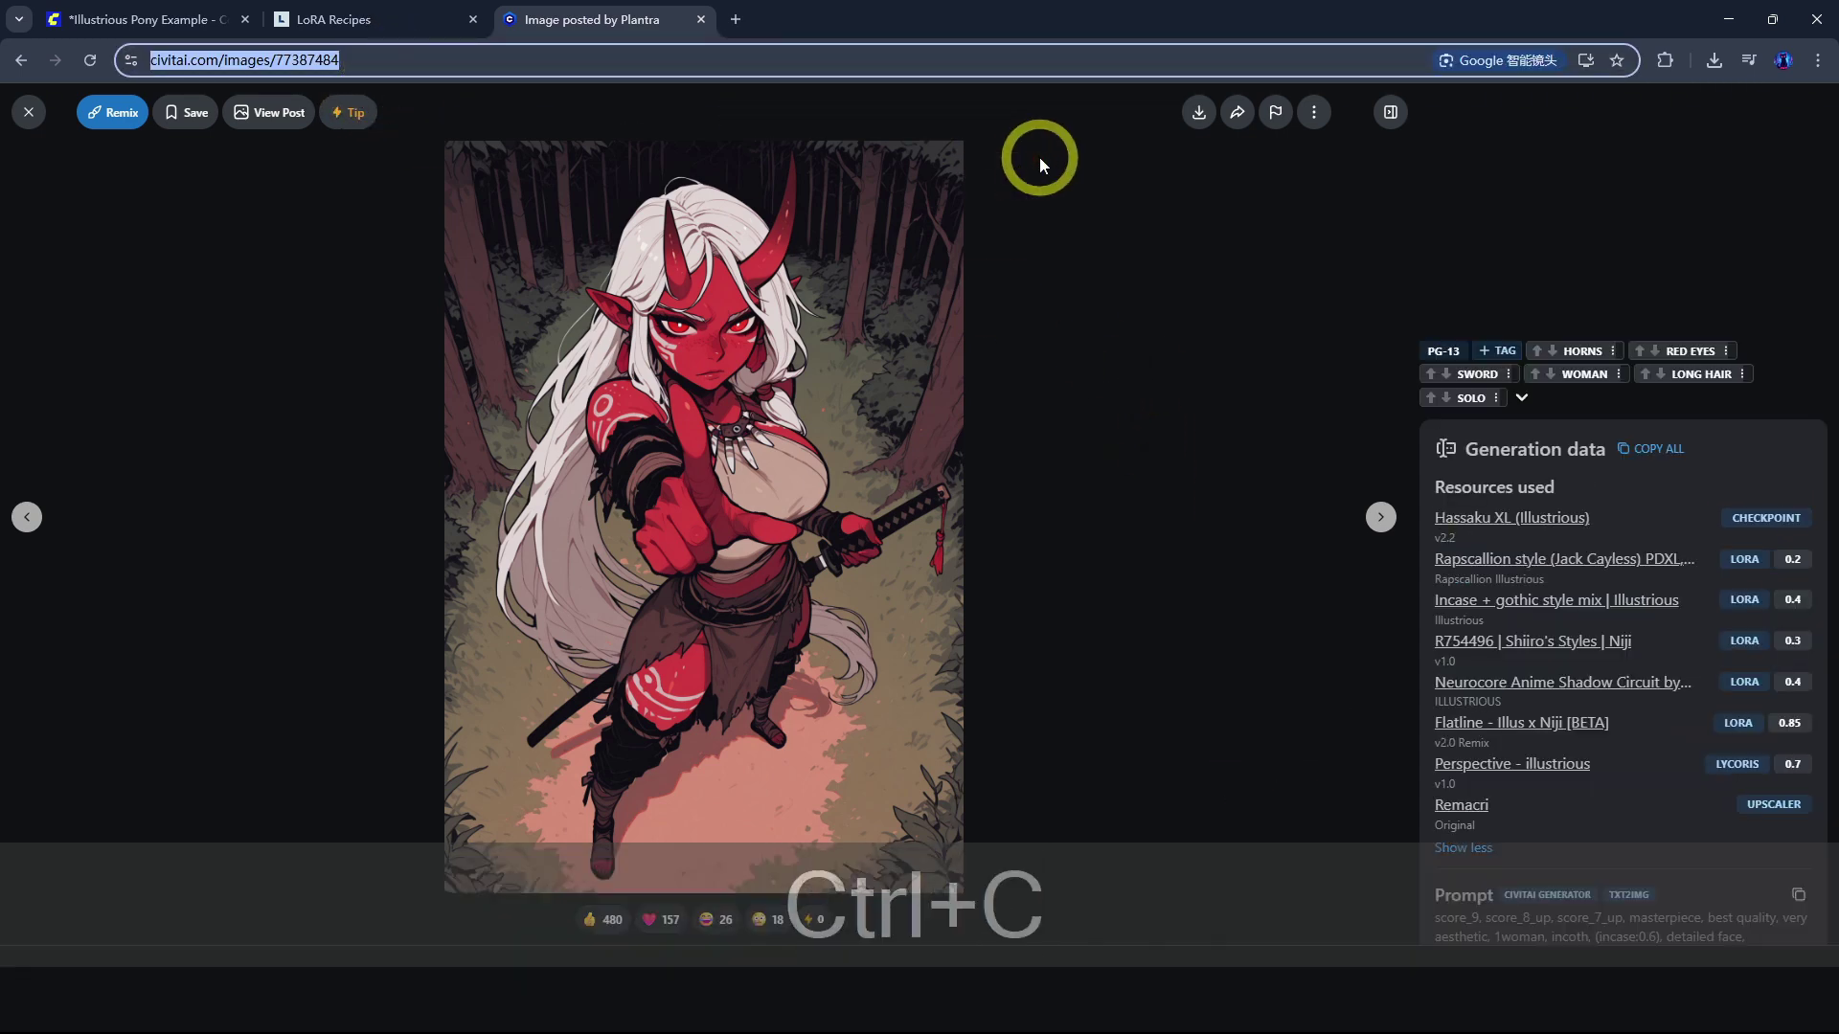
Step: Fetch a new recipe from the copied Civitai image URL
{"action": "left_click", "coordinate": [362, 21]}
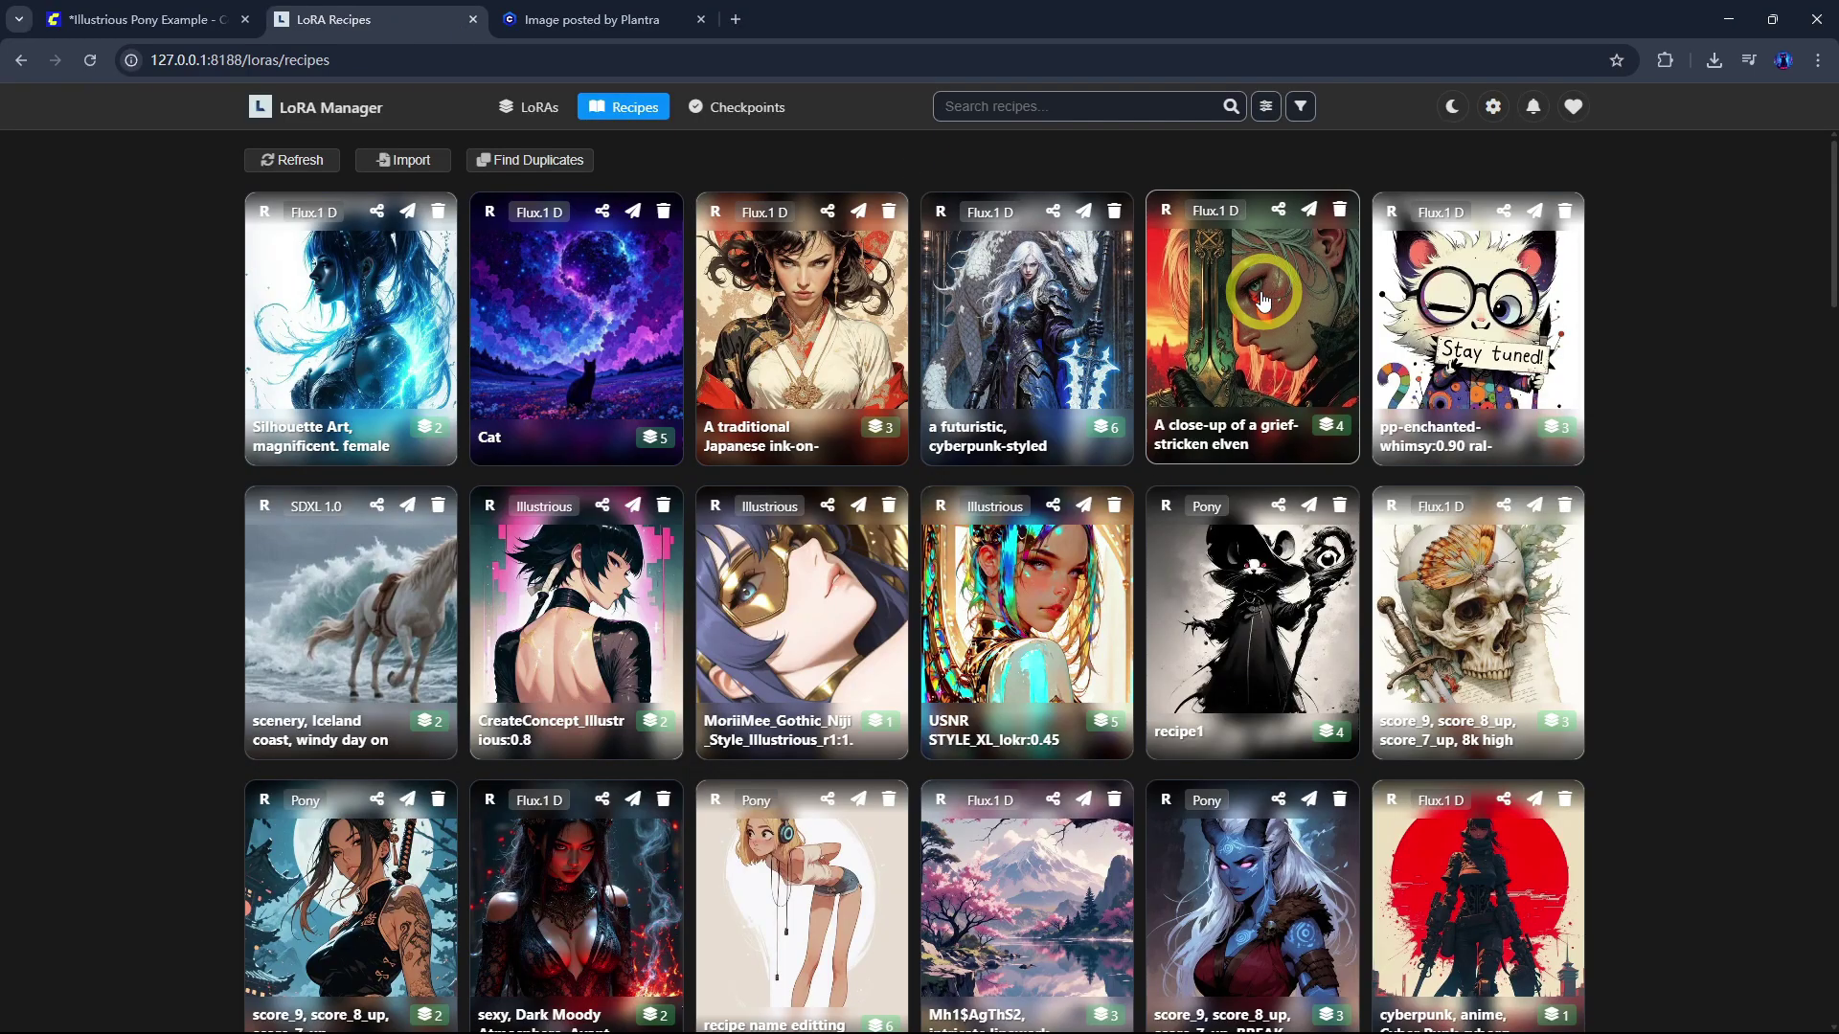
{"action": "left_click", "coordinate": [421, 169]}
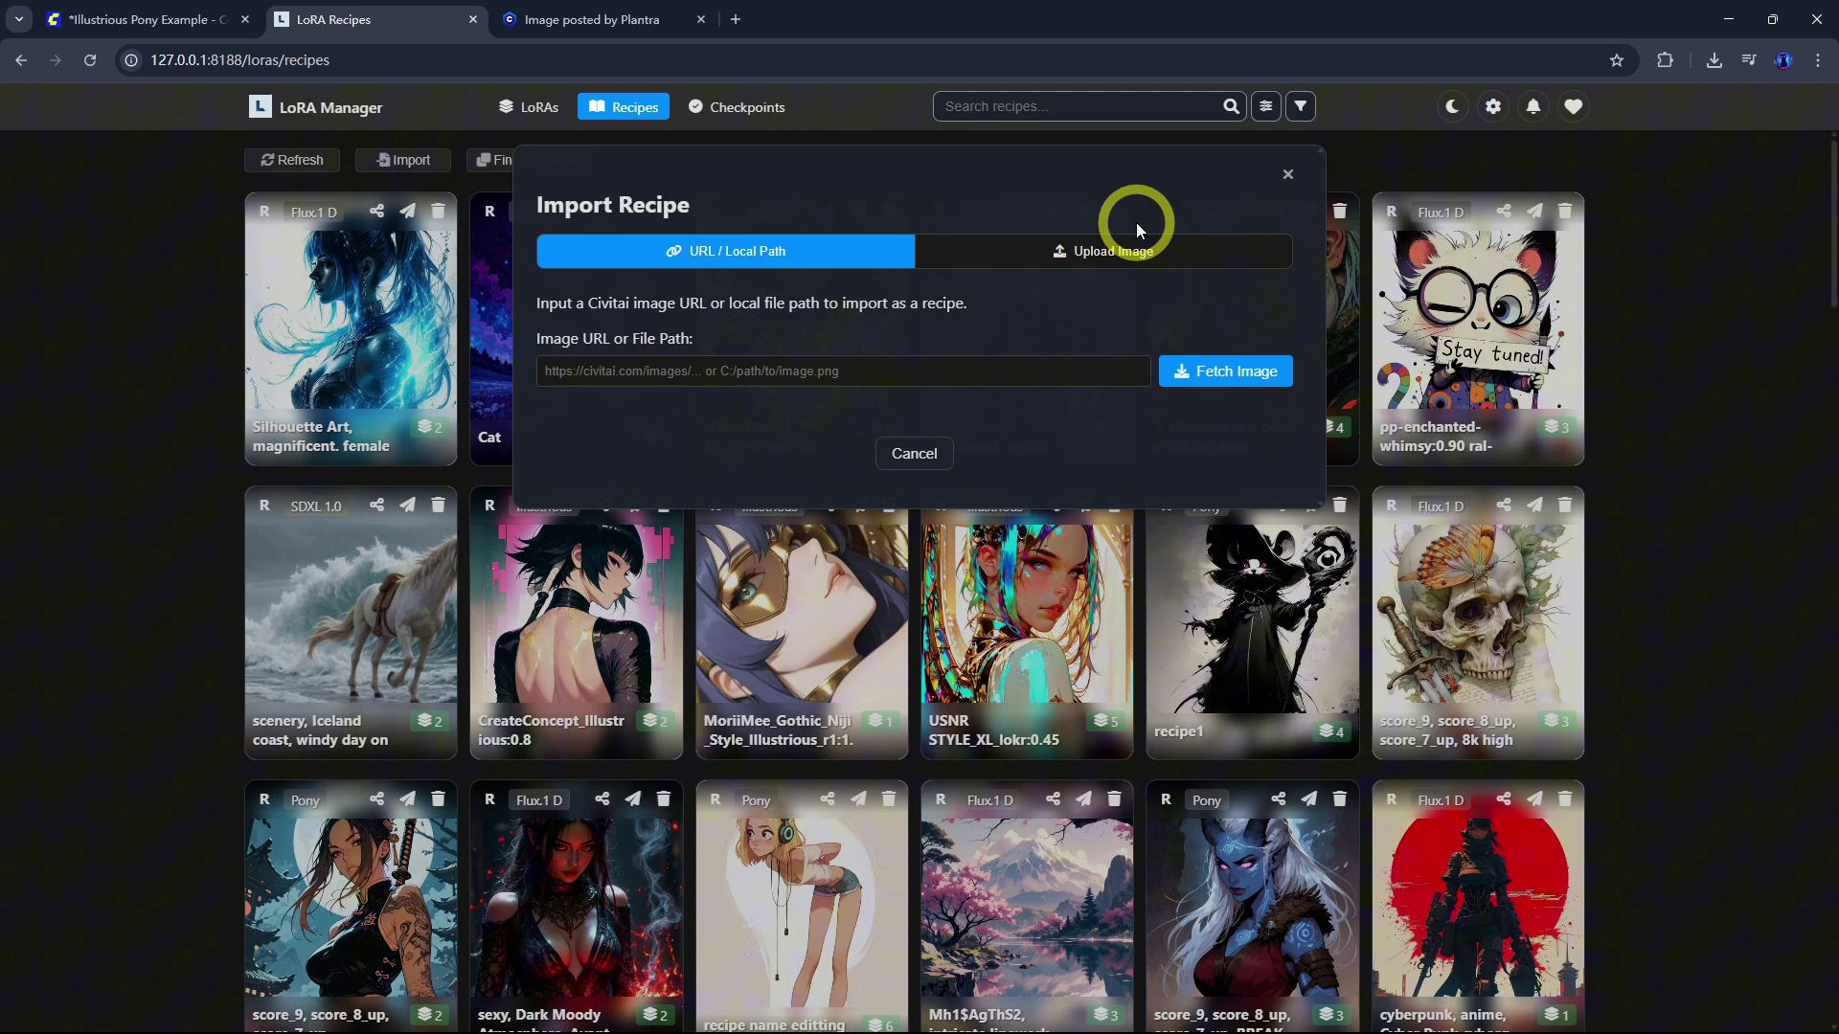
{"action": "left_click", "coordinate": [909, 369]}
{"action": "key", "text": "ctrl+v"}
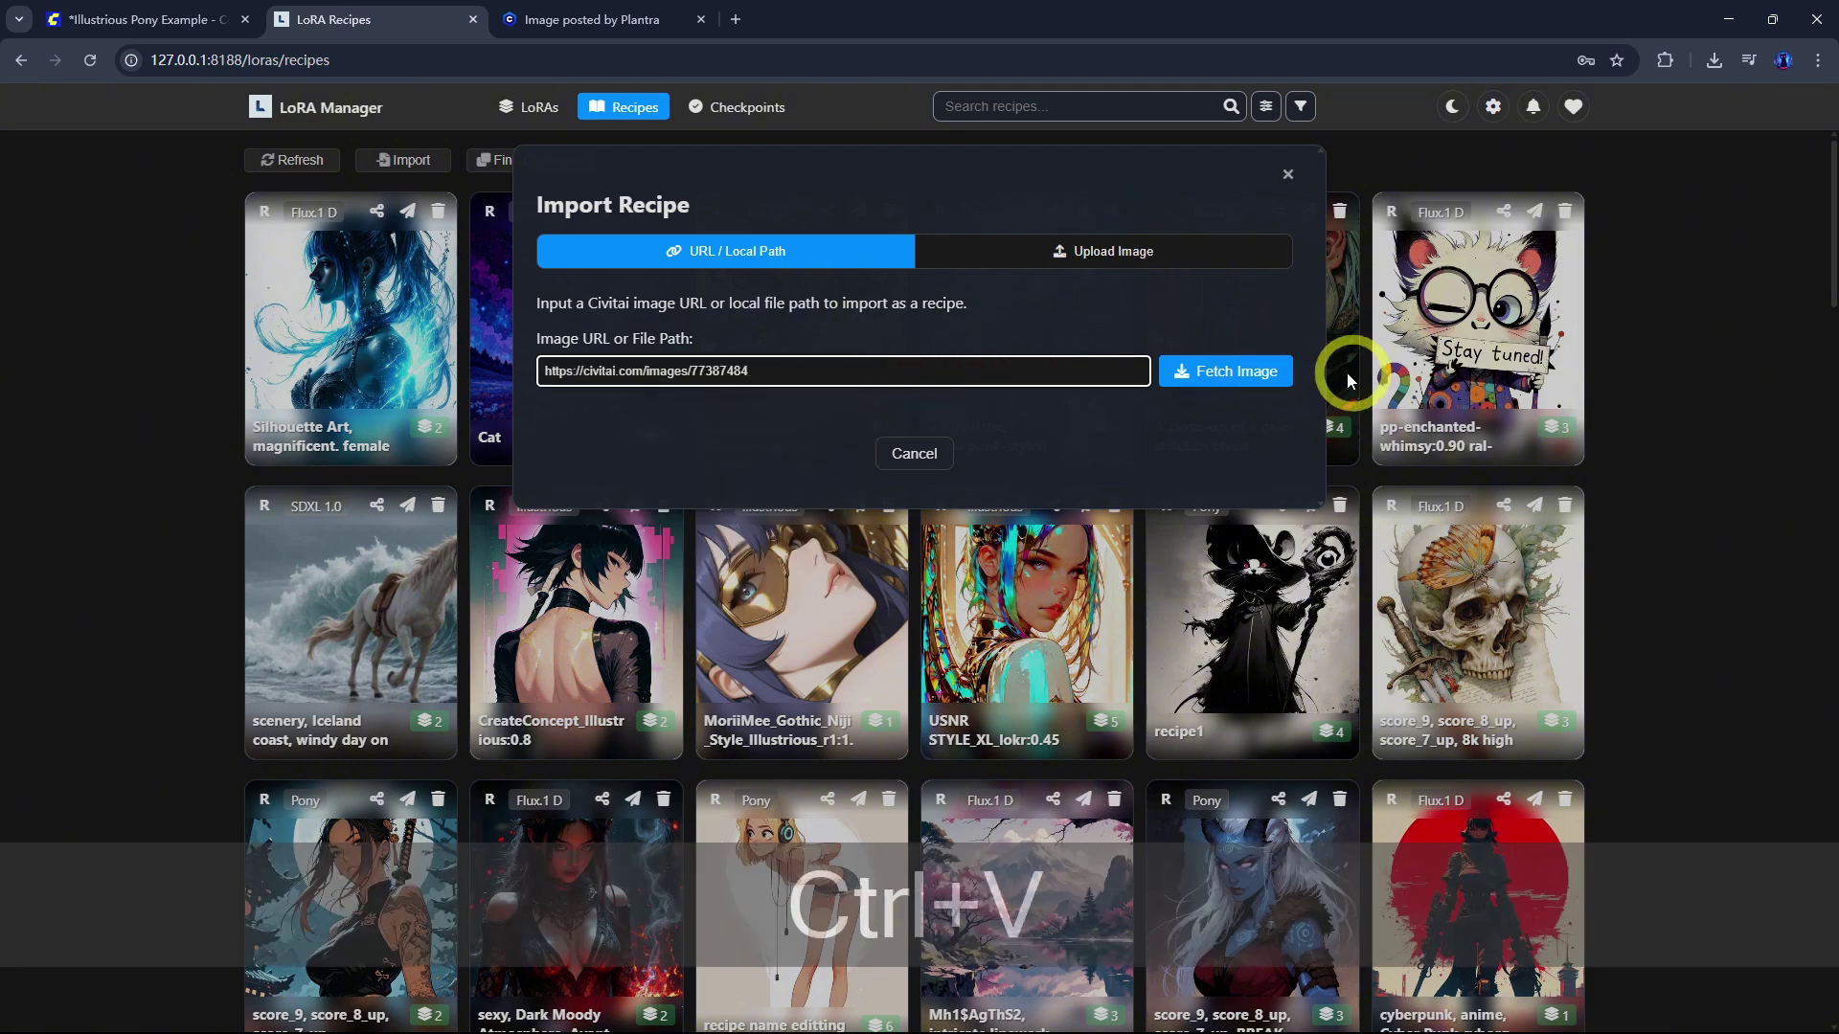
{"action": "left_click", "coordinate": [1241, 372]}
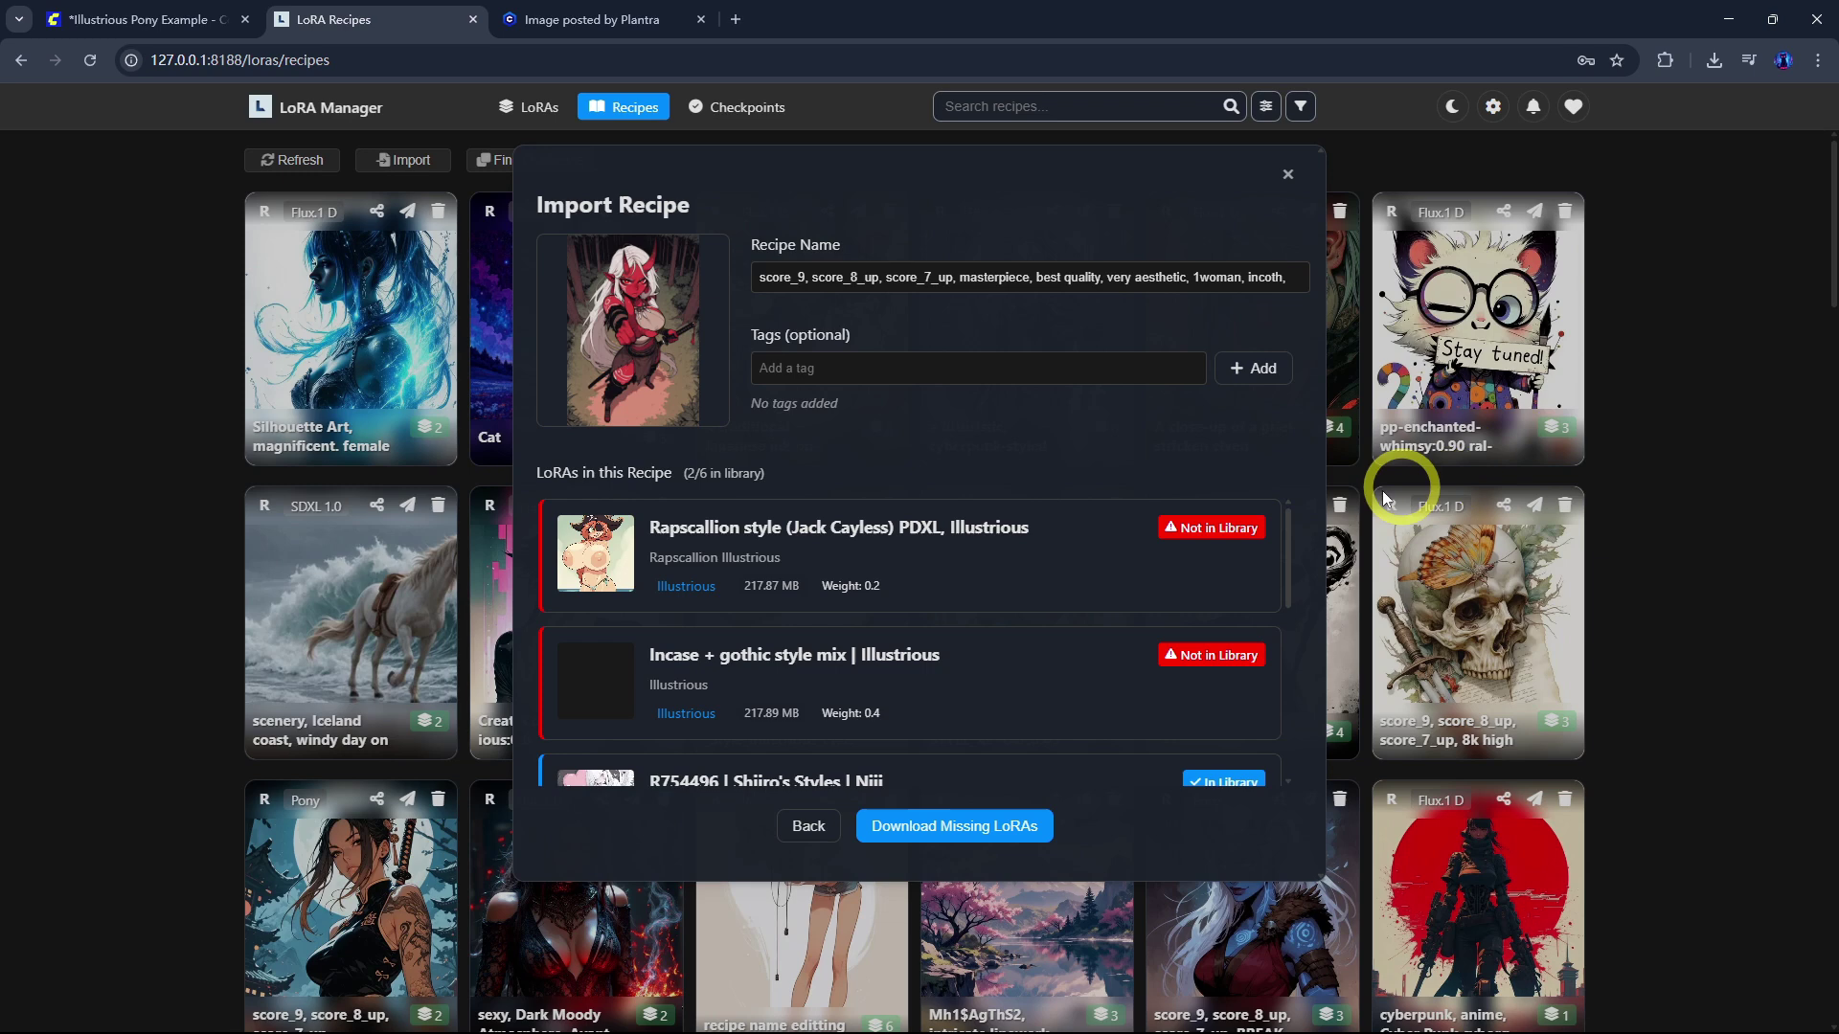
Step: Download the four missing LoRAs into the IL folder and save the recipe
{"action": "left_click_drag", "start_coordinate": [1289, 542], "coordinate": [1301, 721]}
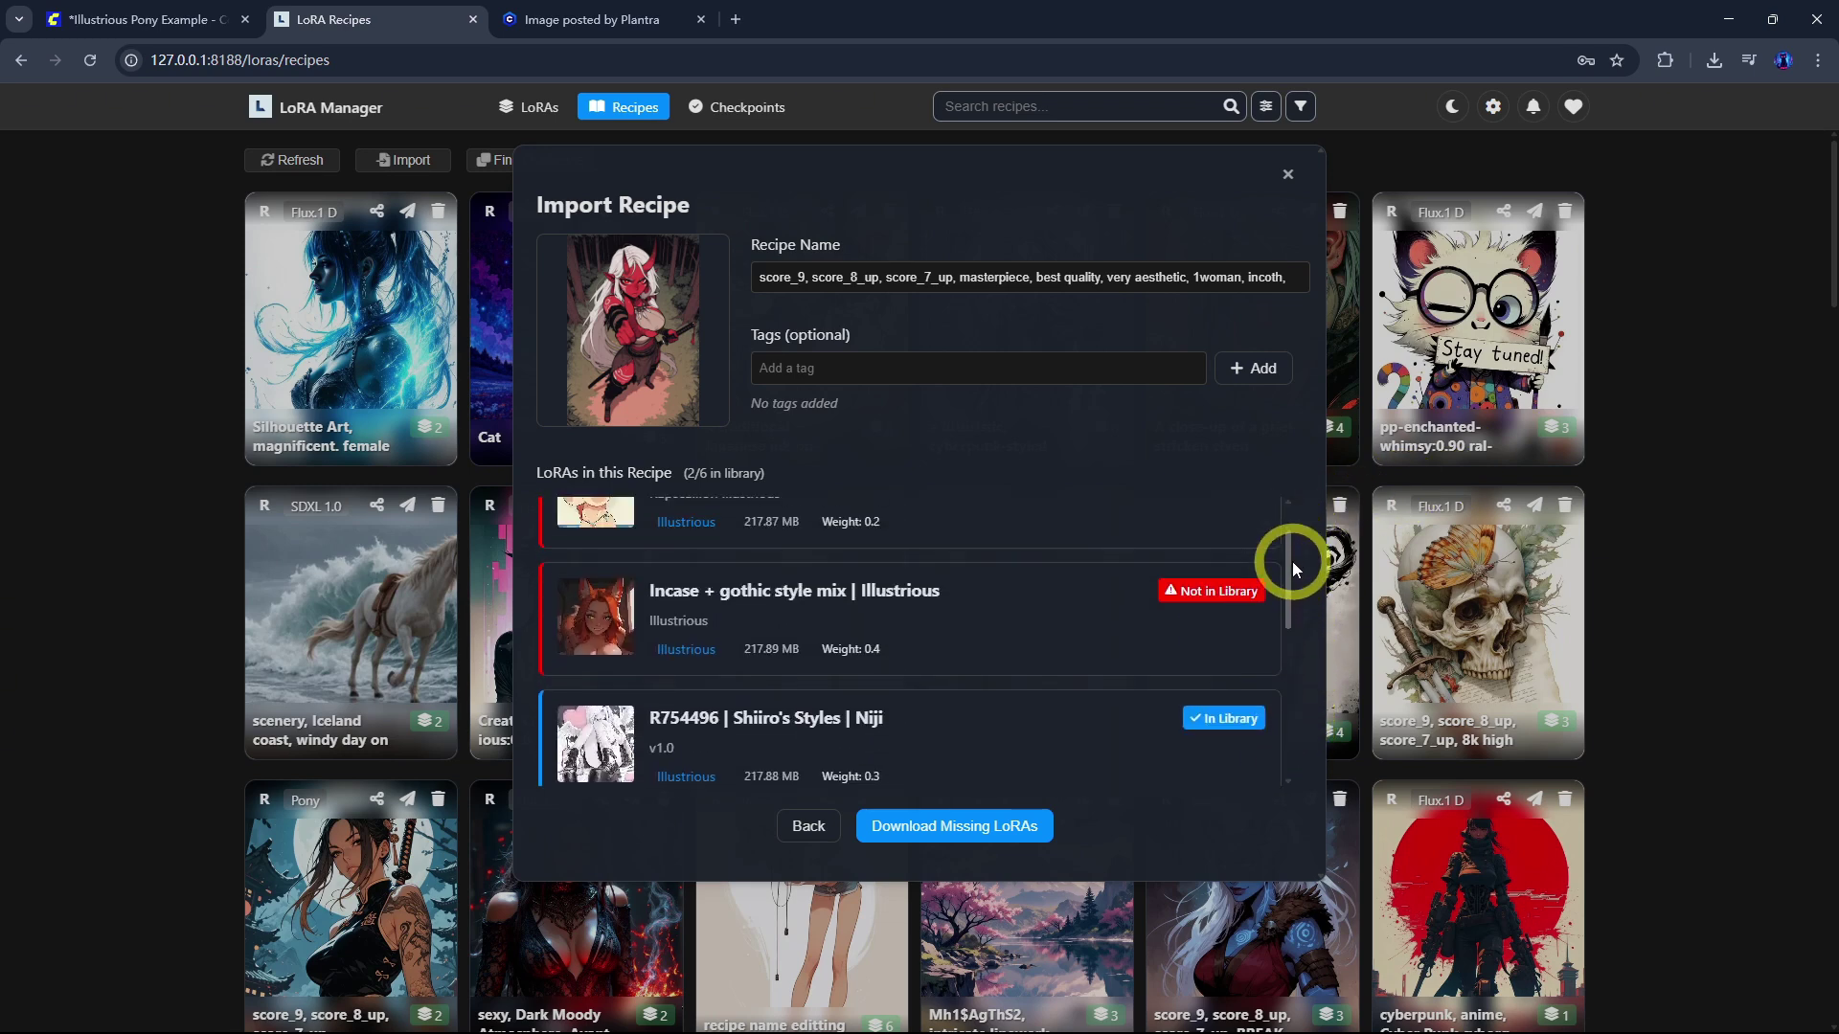
{"action": "left_click_drag", "start_coordinate": [1300, 727], "coordinate": [1297, 504]}
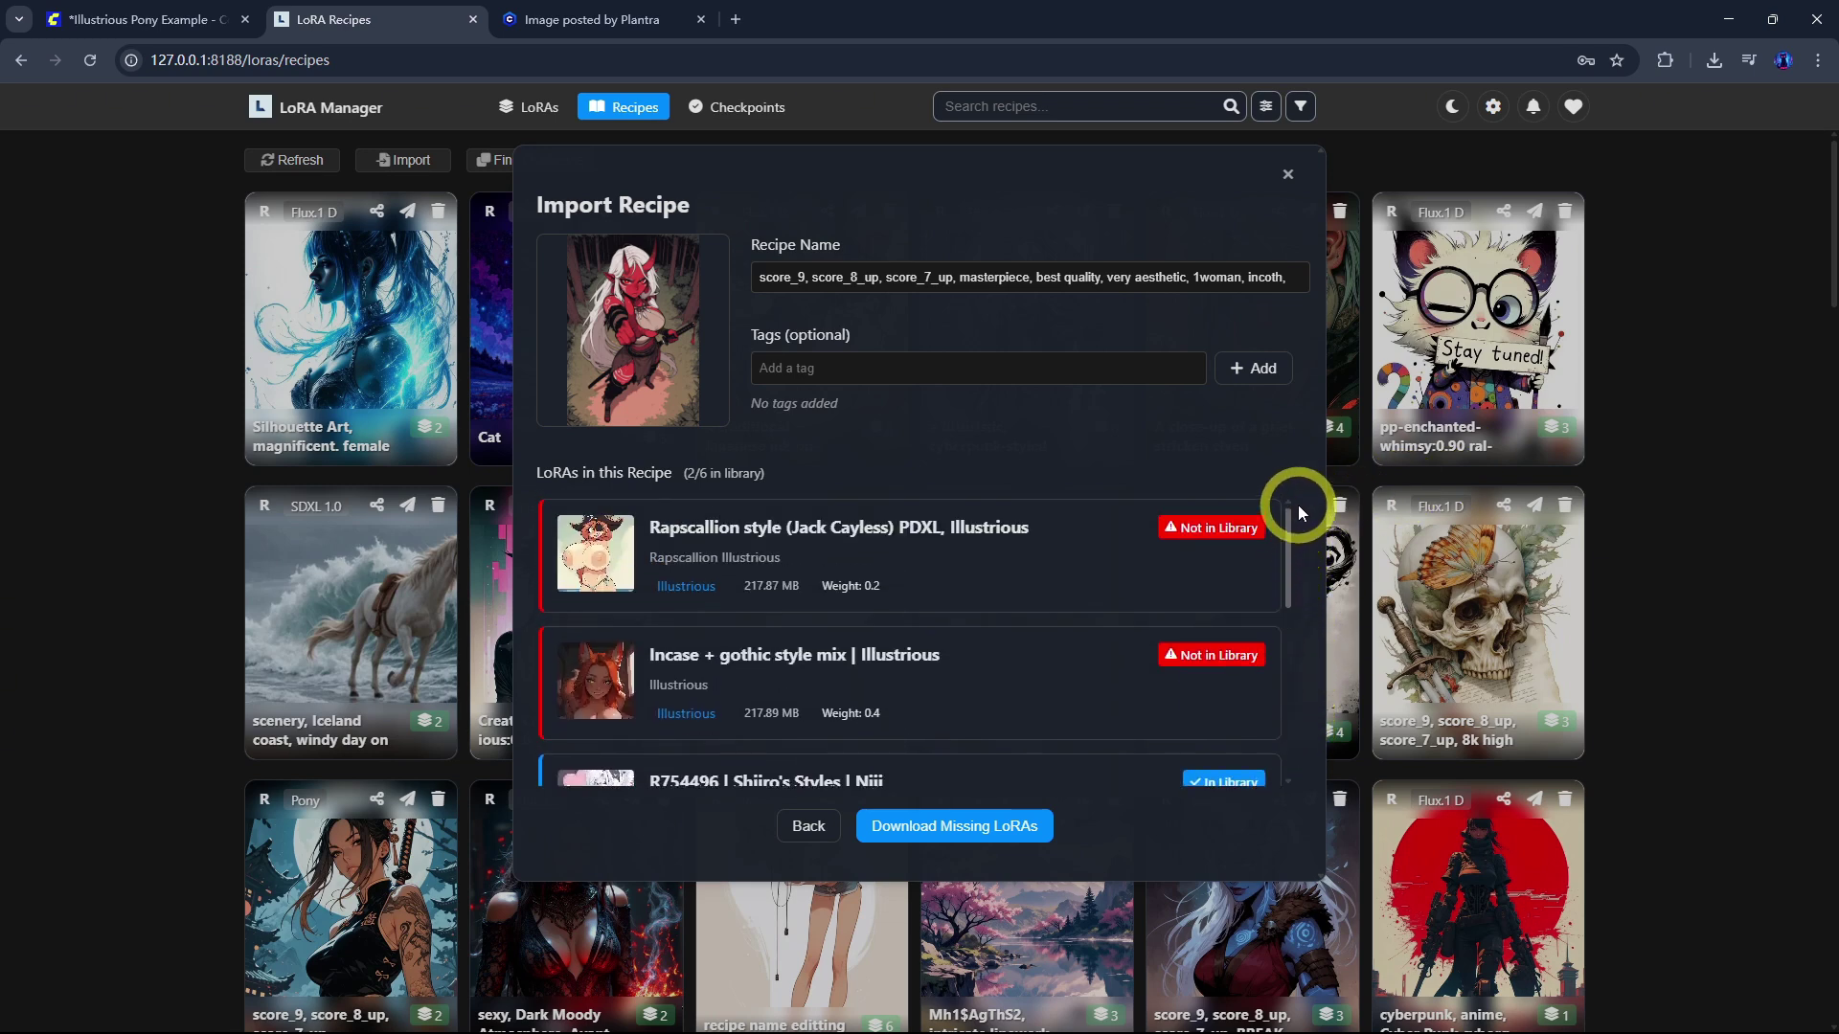
{"action": "left_click", "coordinate": [957, 831]}
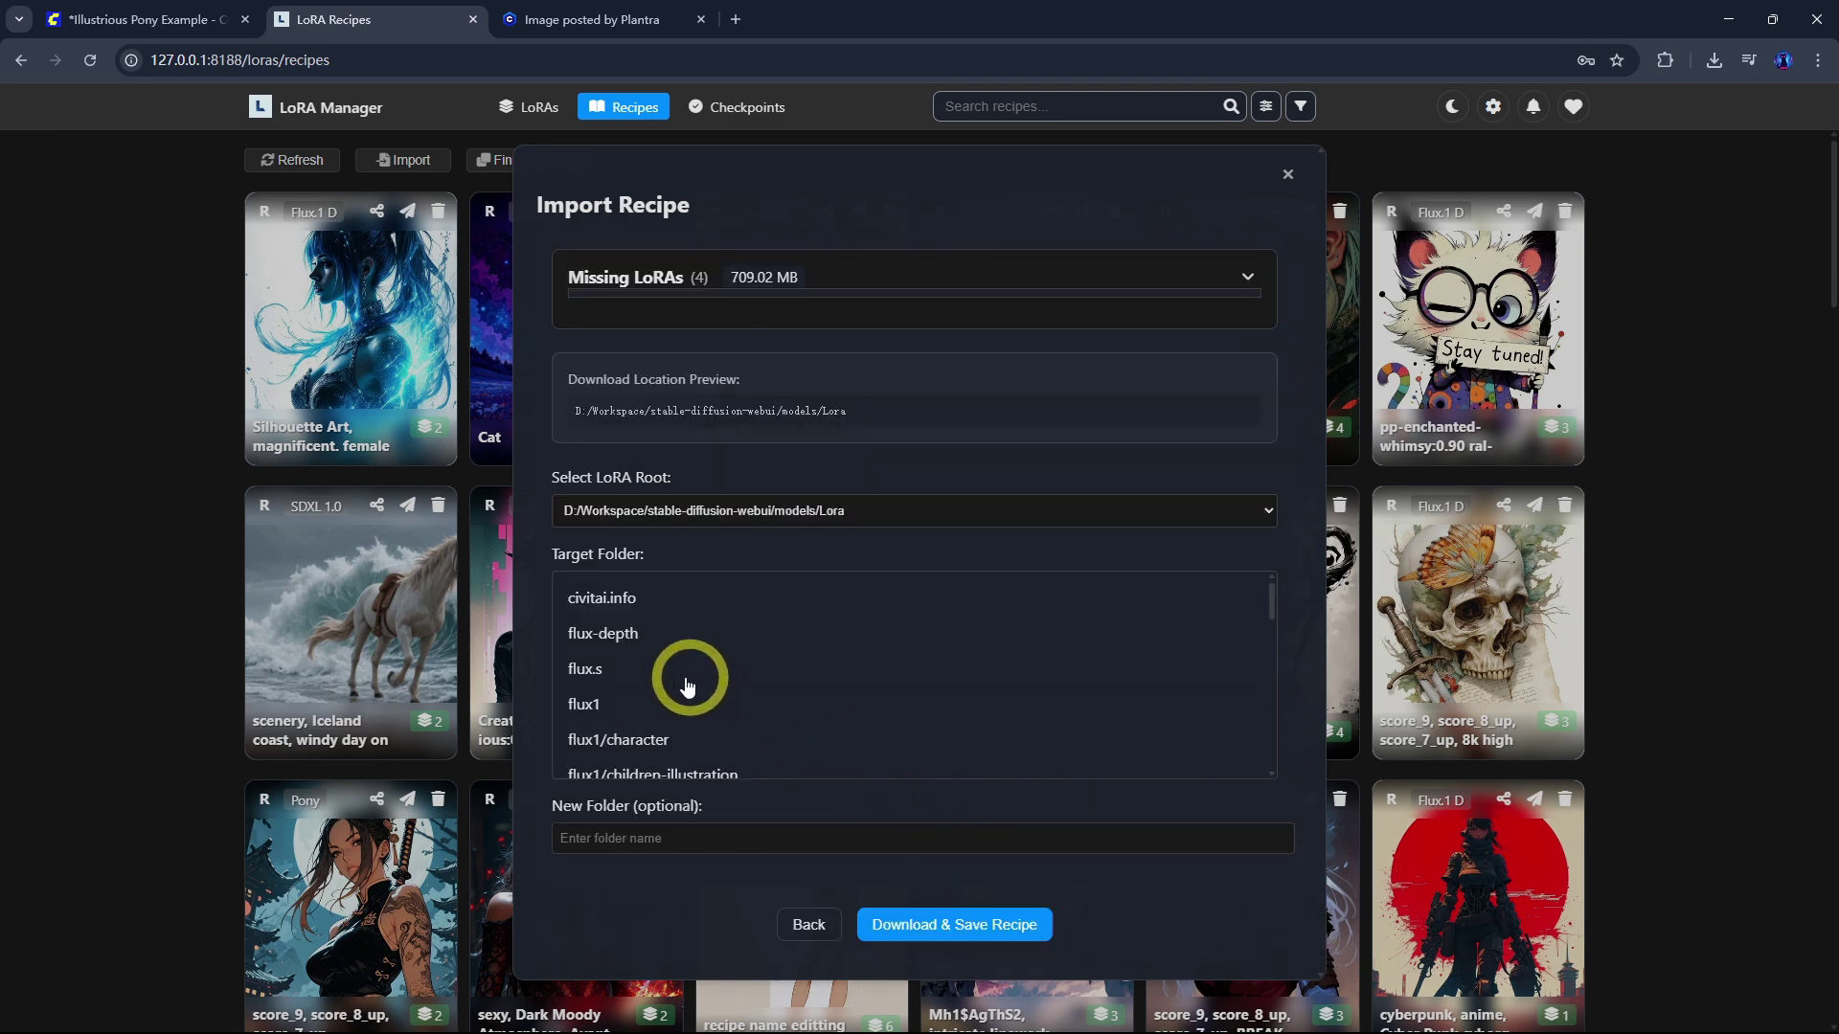
{"action": "scroll", "coordinate": [686, 675], "scroll_direction": "down", "scroll_amount": 3}
{"action": "scroll", "coordinate": [682, 723], "scroll_direction": "down", "scroll_amount": 3}
{"action": "left_click", "coordinate": [617, 616]}
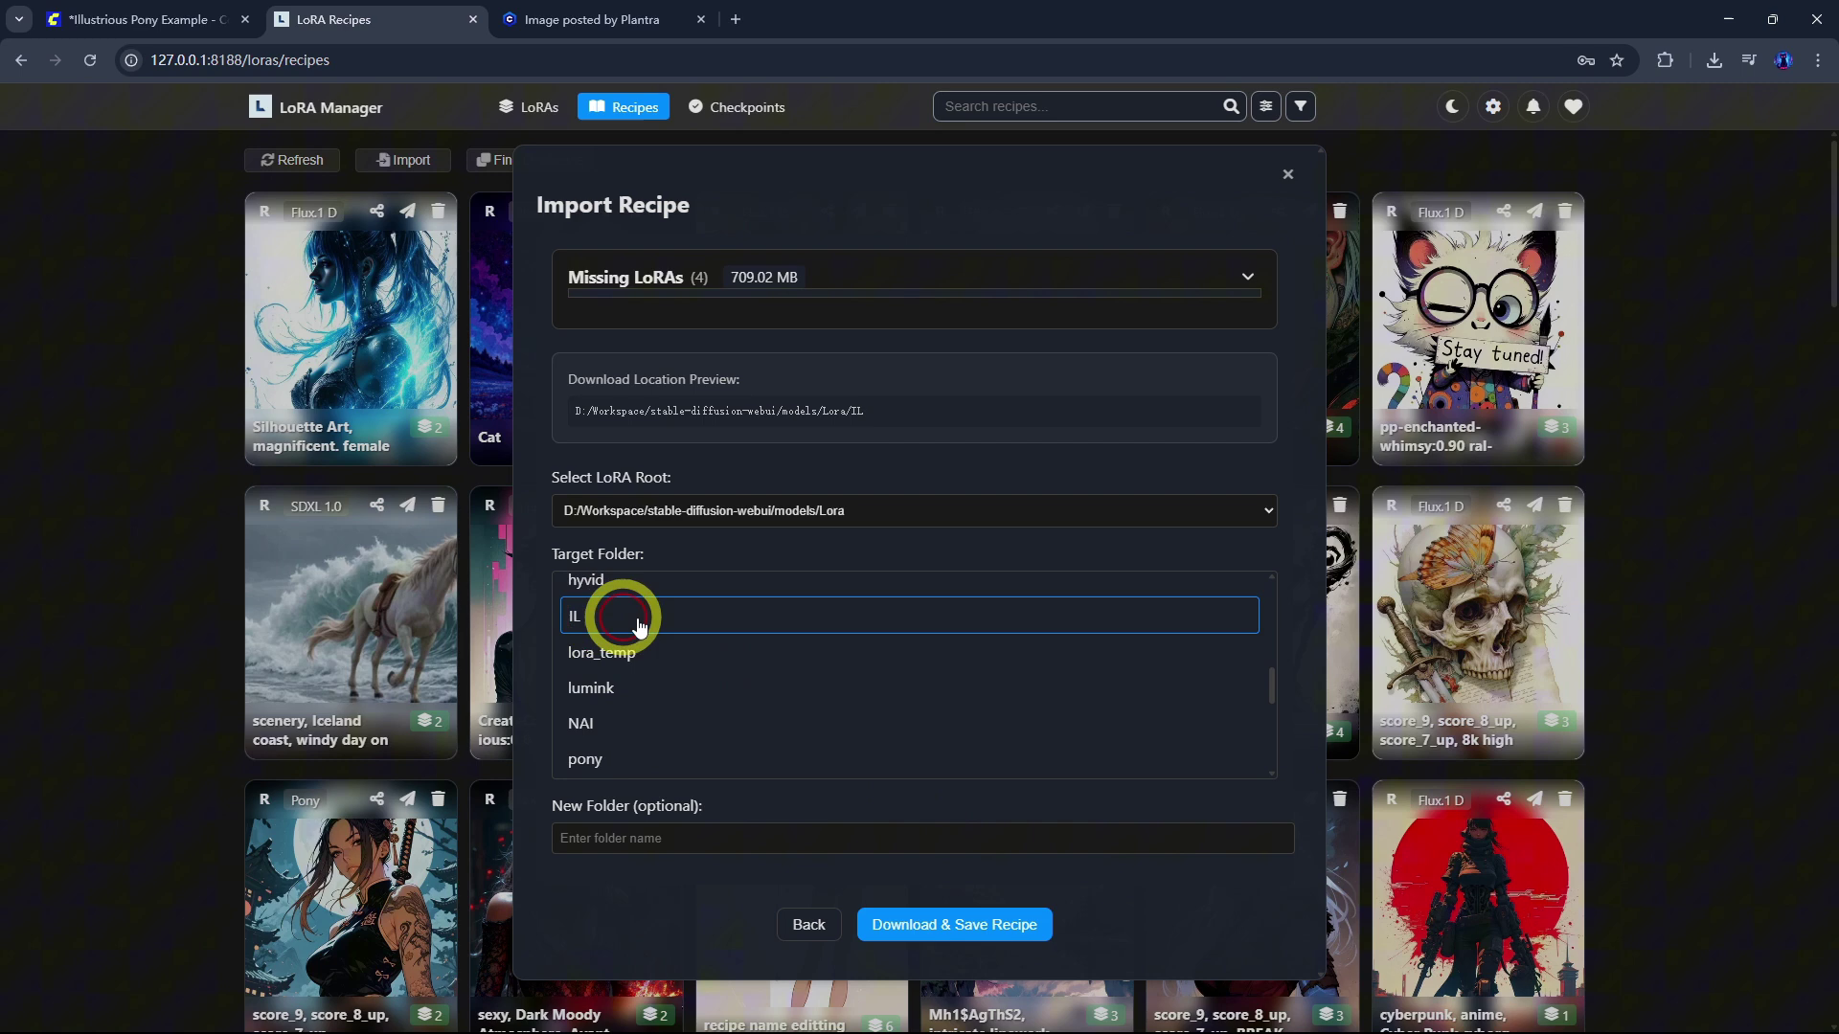
{"action": "left_click", "coordinate": [975, 930]}
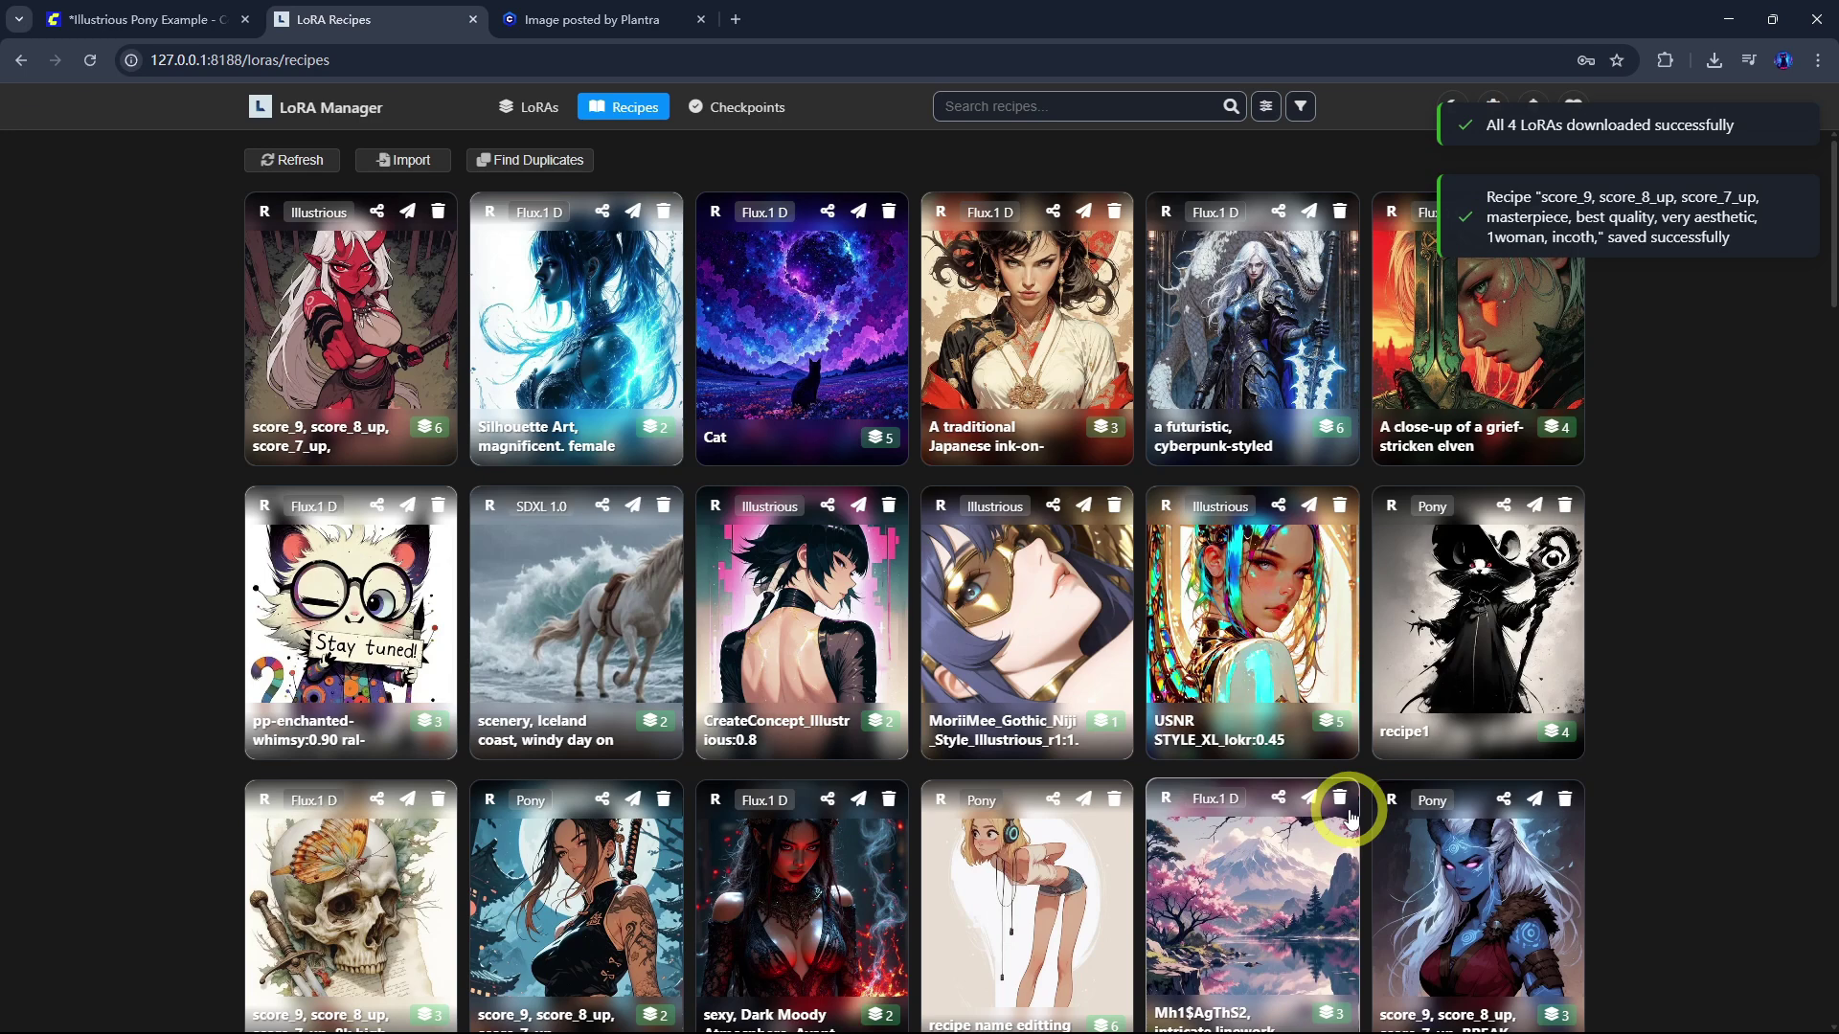
Step: Review the oni swordswoman recipe and send its LoRAs to the workflow
{"action": "left_click", "coordinate": [387, 307]}
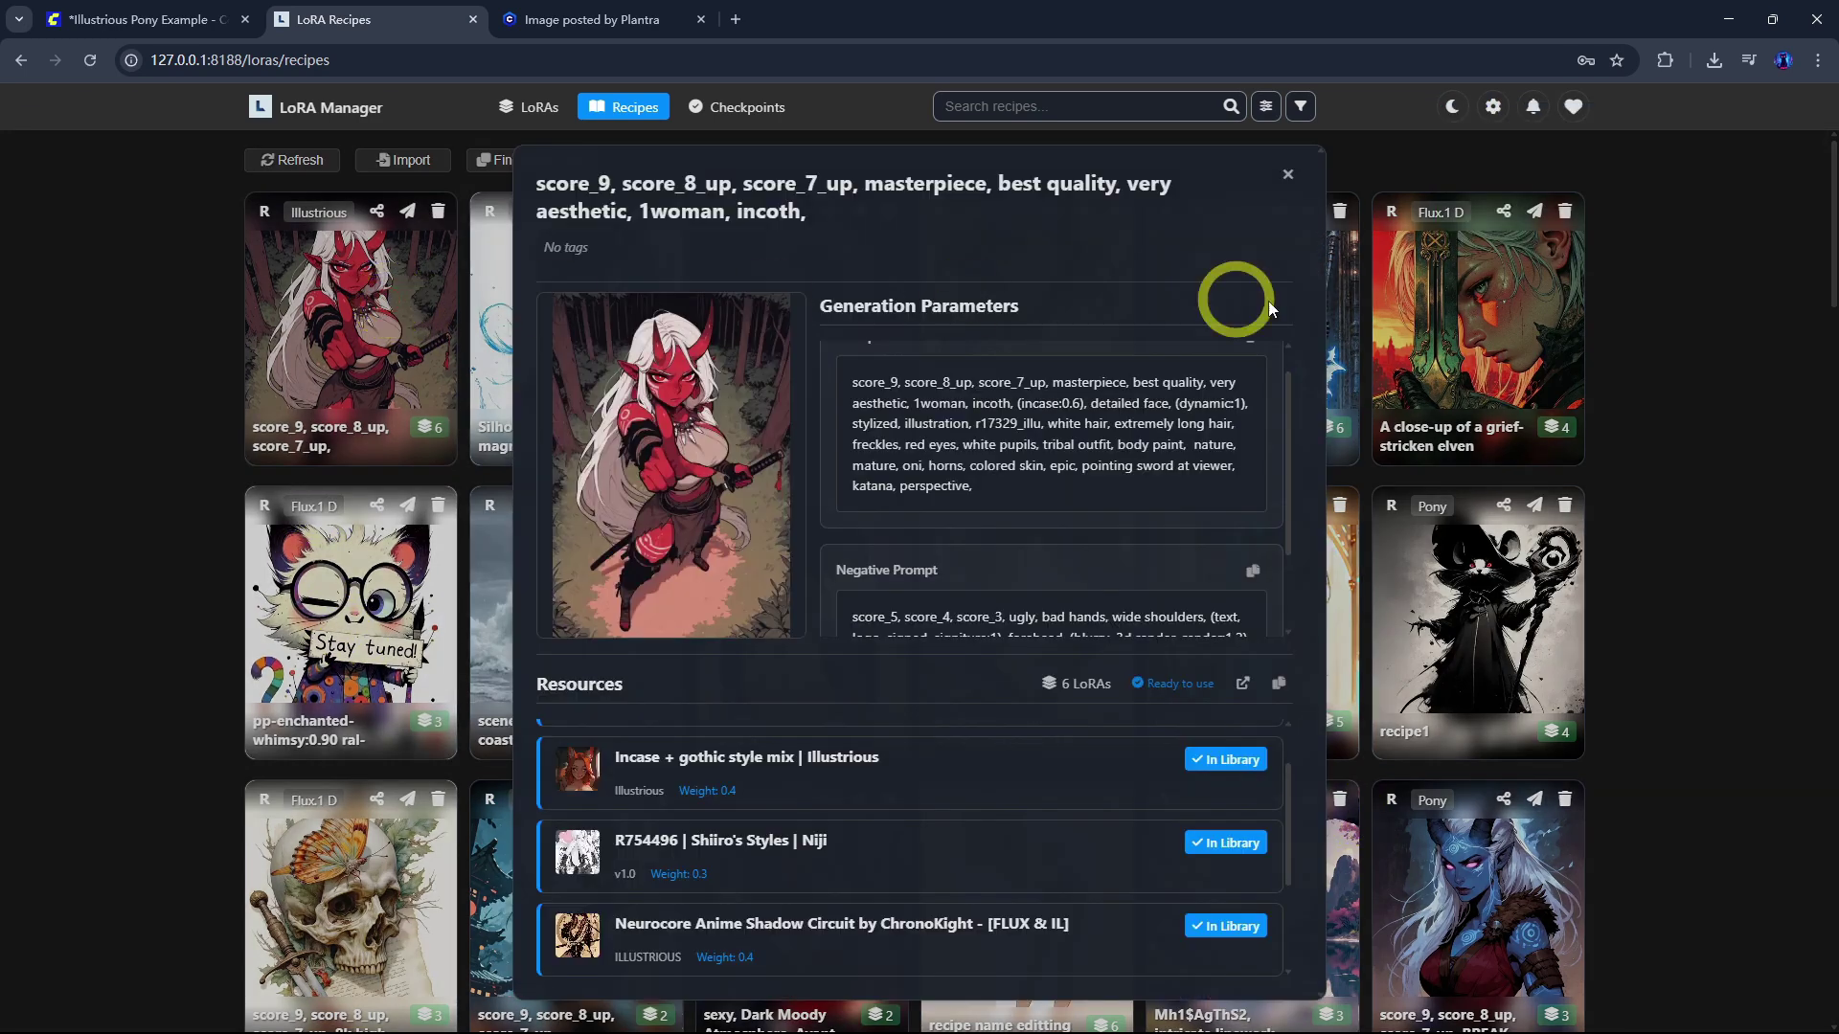
{"action": "scroll", "coordinate": [1284, 479], "scroll_direction": "down", "scroll_amount": 3}
{"action": "scroll", "coordinate": [1264, 785], "scroll_direction": "down", "scroll_amount": 2}
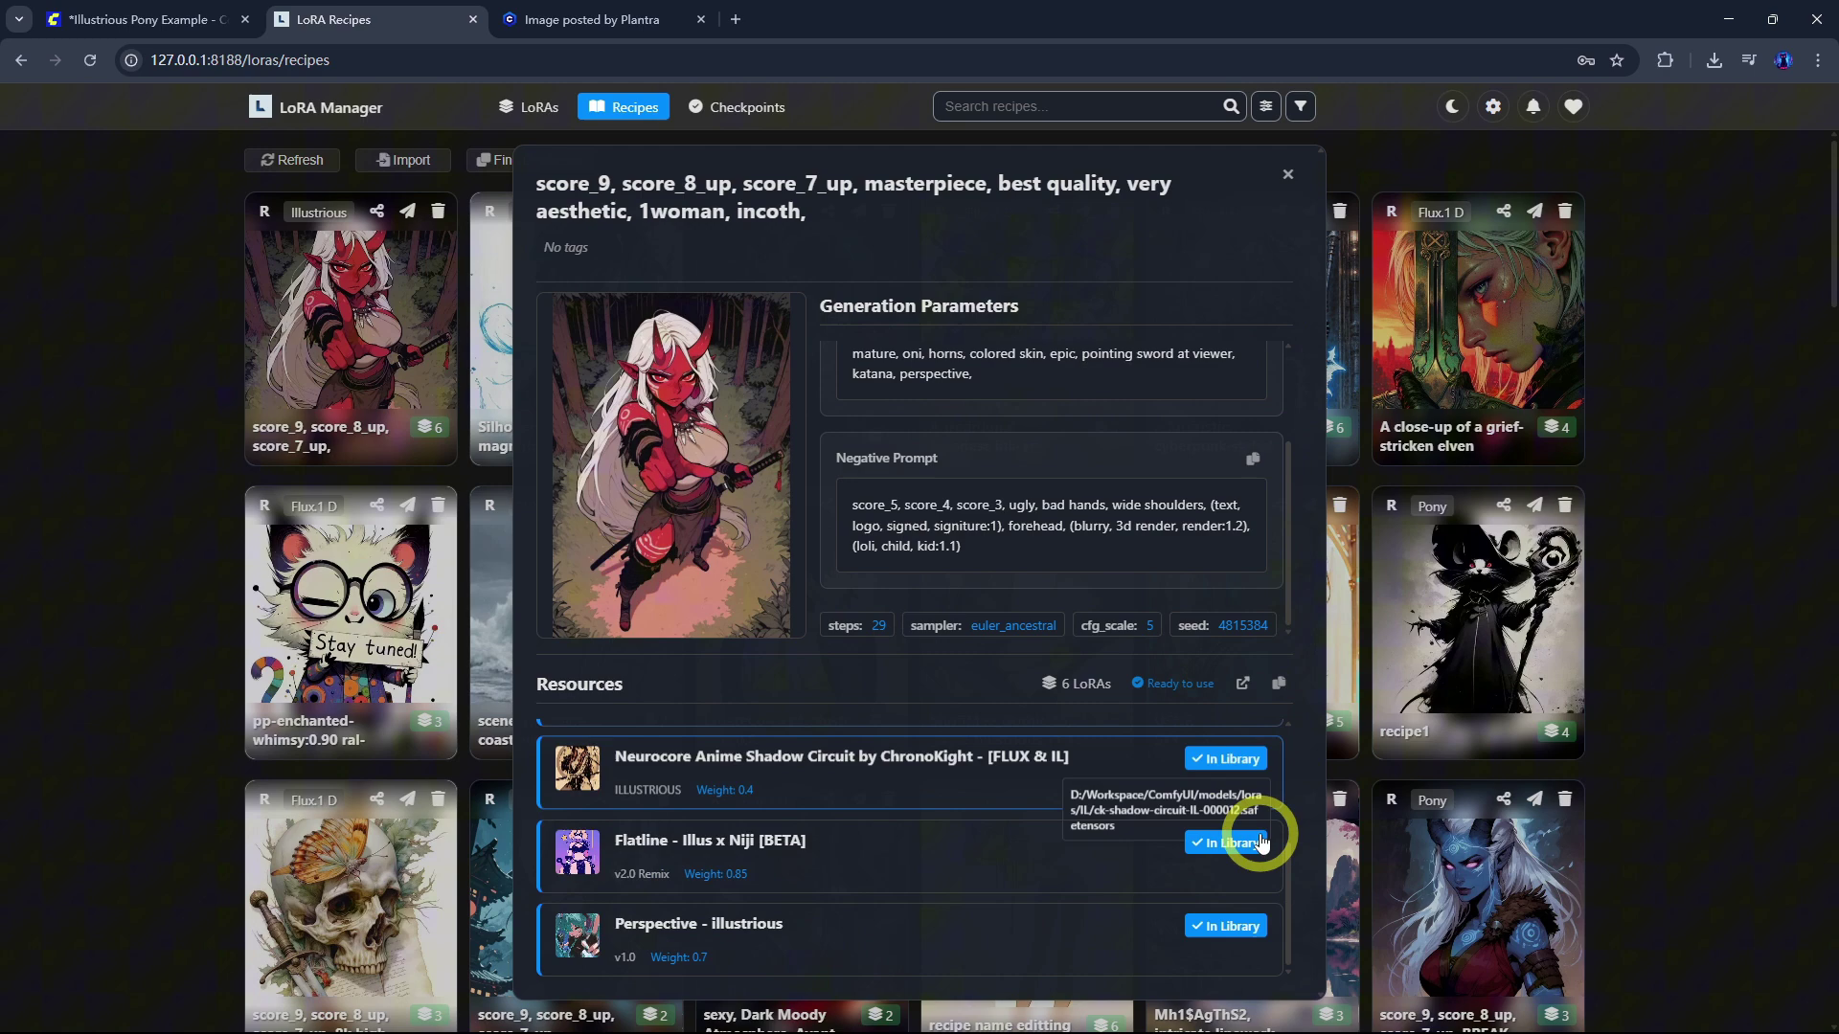
{"action": "scroll", "coordinate": [1154, 910], "scroll_direction": "up", "scroll_amount": 3}
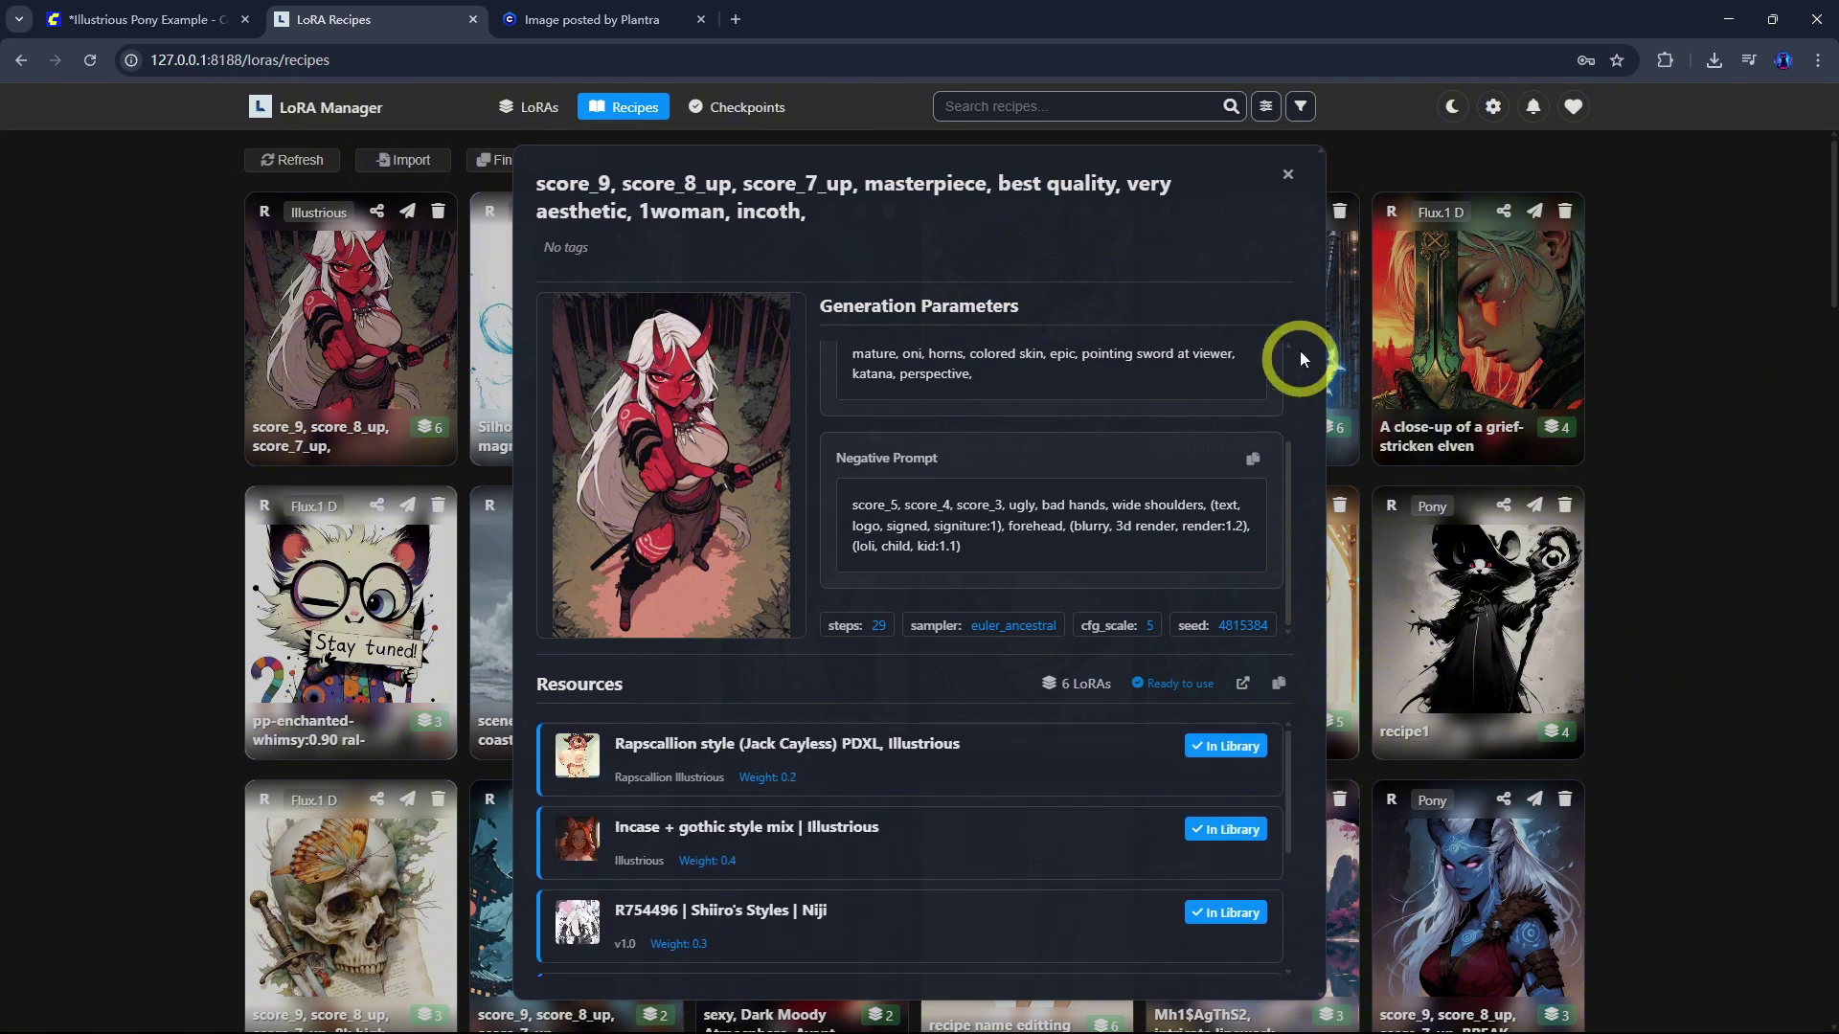
{"action": "left_click", "coordinate": [1288, 176]}
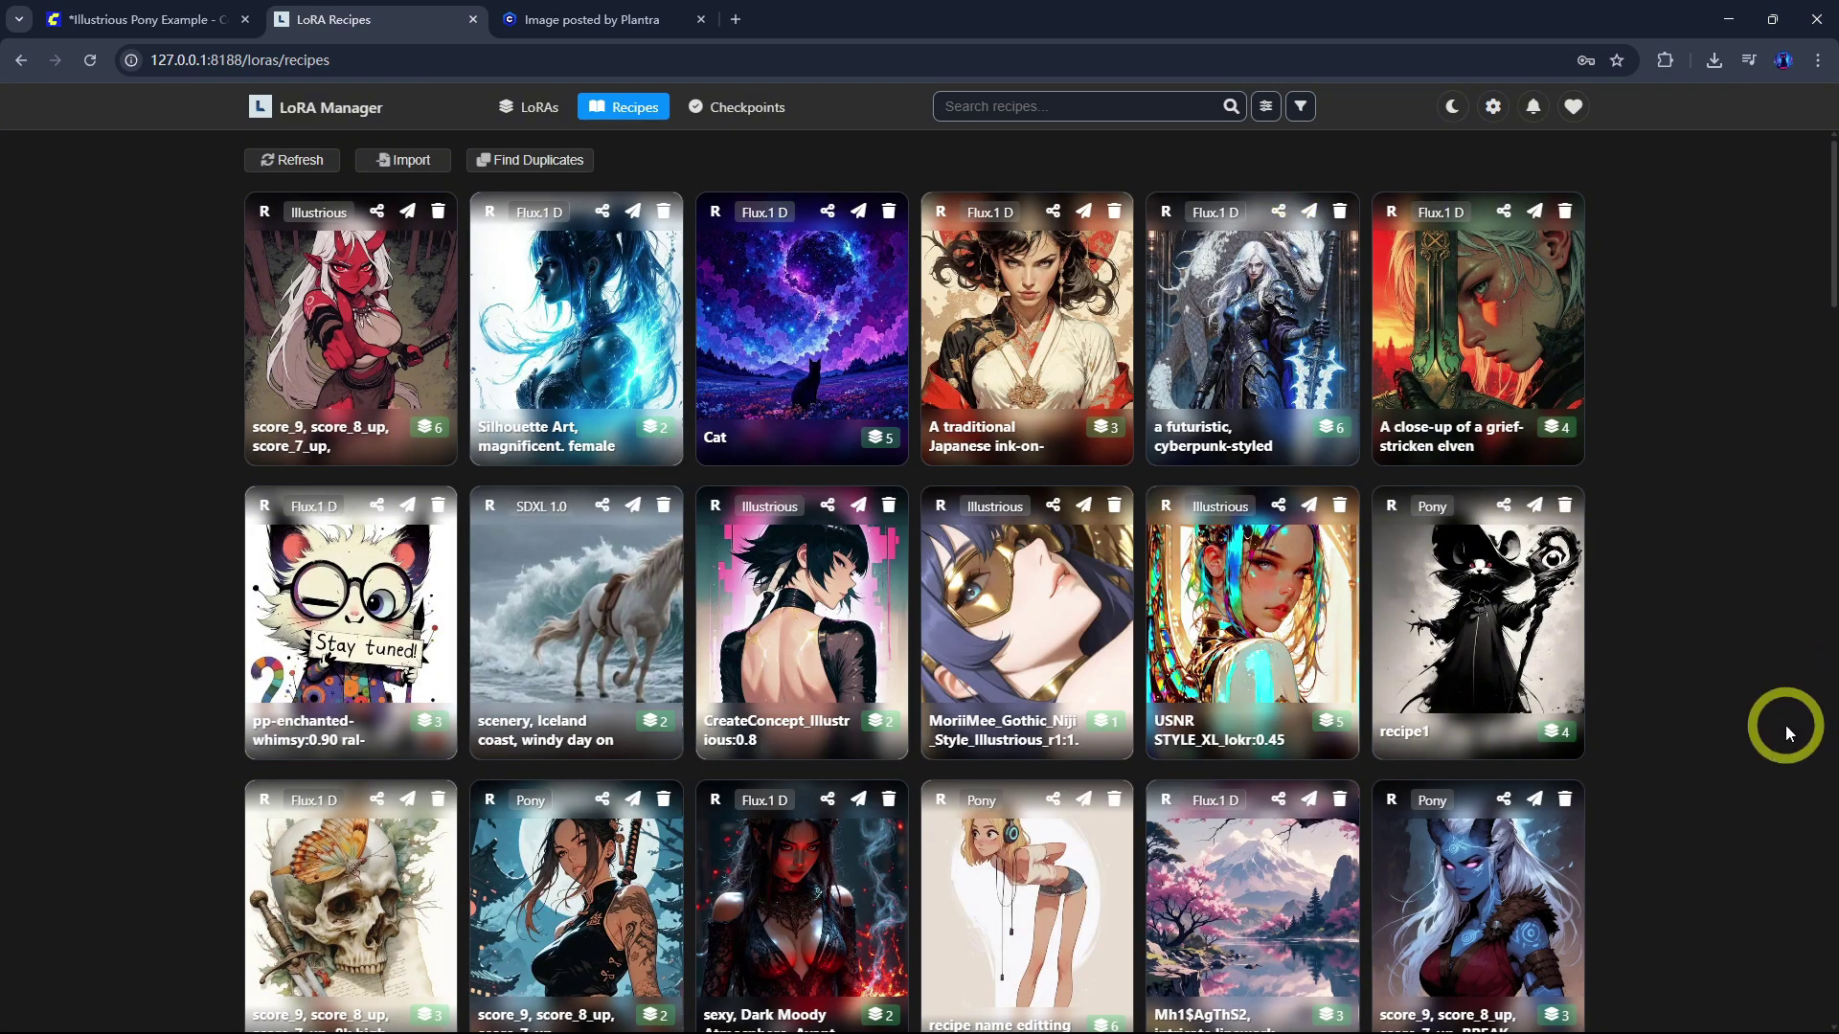
{"action": "left_click", "coordinate": [407, 211], "text": "shift"}
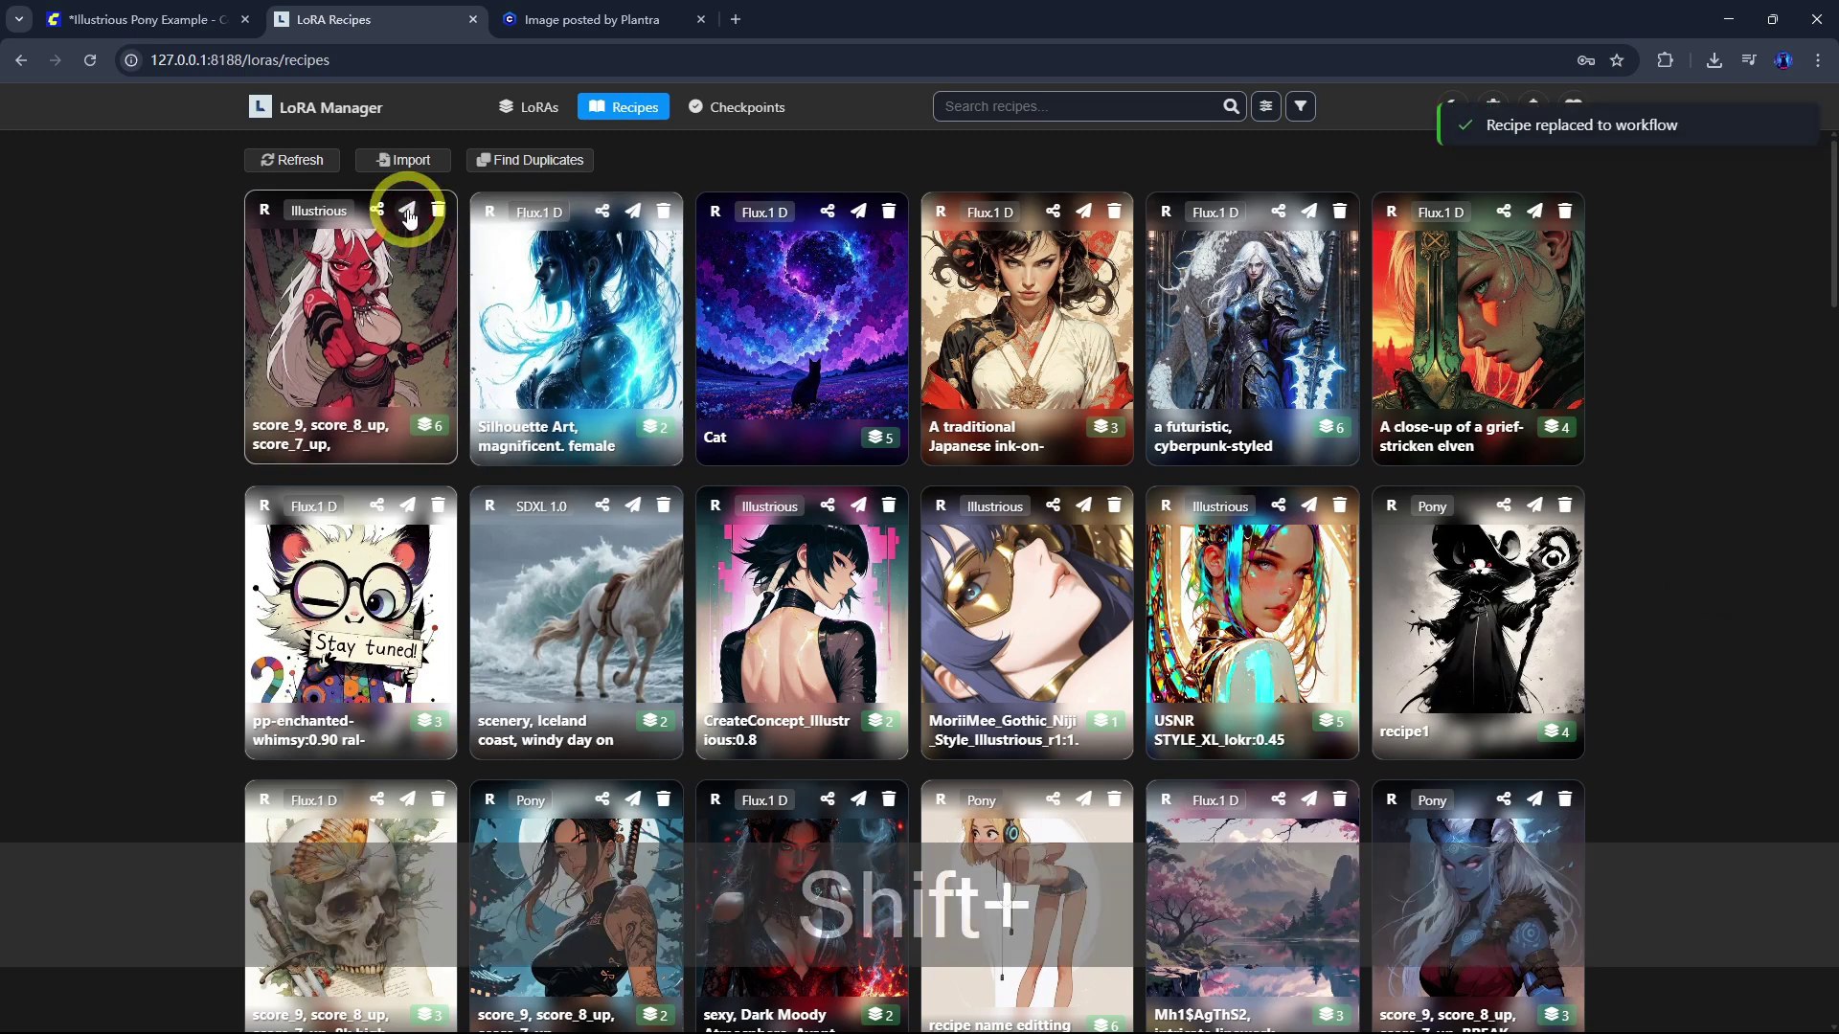
Step: Copy the oni swordswoman recipe's prompt to the clipboard
{"action": "left_click", "coordinate": [450, 237]}
{"action": "scroll", "coordinate": [1260, 335], "scroll_direction": "up", "scroll_amount": 2}
{"action": "left_click", "coordinate": [1281, 361]}
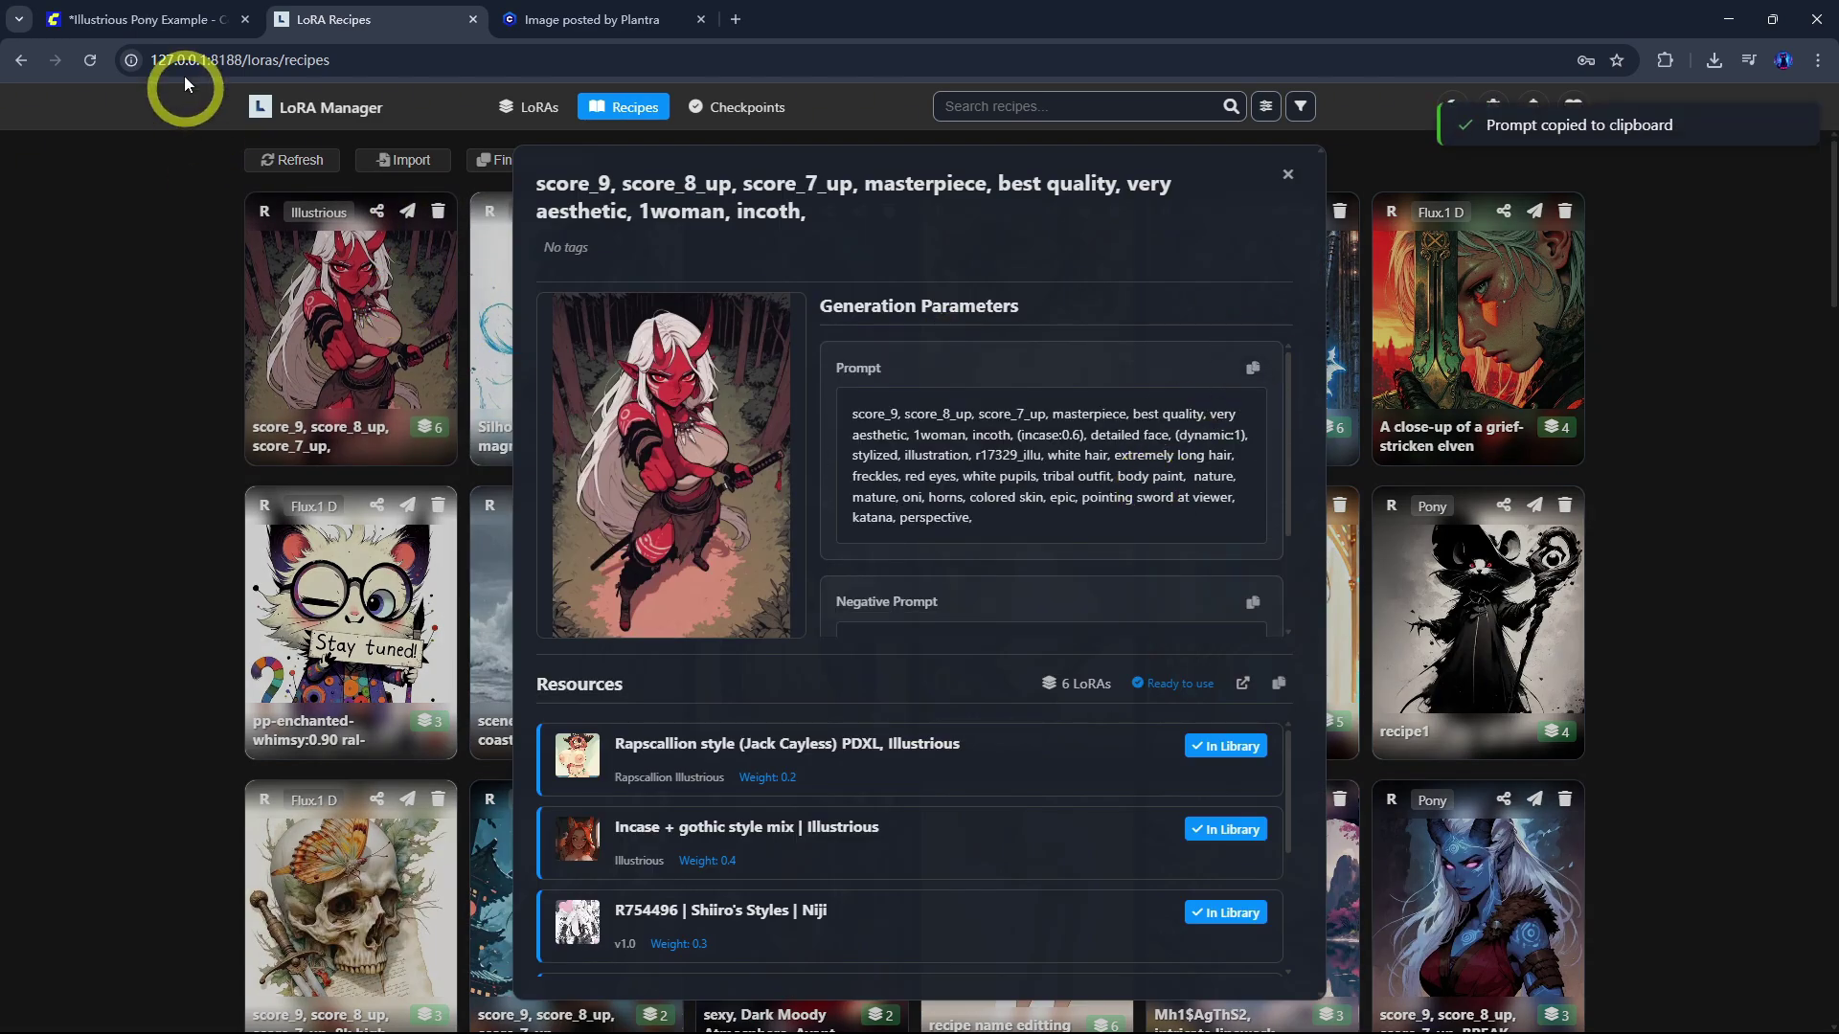
{"action": "left_click", "coordinate": [143, 19]}
Step: Replace the positive prompt with the recipe's prompt and generate oni swordswoman images
{"action": "scroll", "coordinate": [623, 712], "scroll_direction": "down", "scroll_amount": 2}
{"action": "left_click", "coordinate": [636, 776]}
{"action": "key", "text": "ctrl+a"}
{"action": "key", "text": "ctrl+v"}
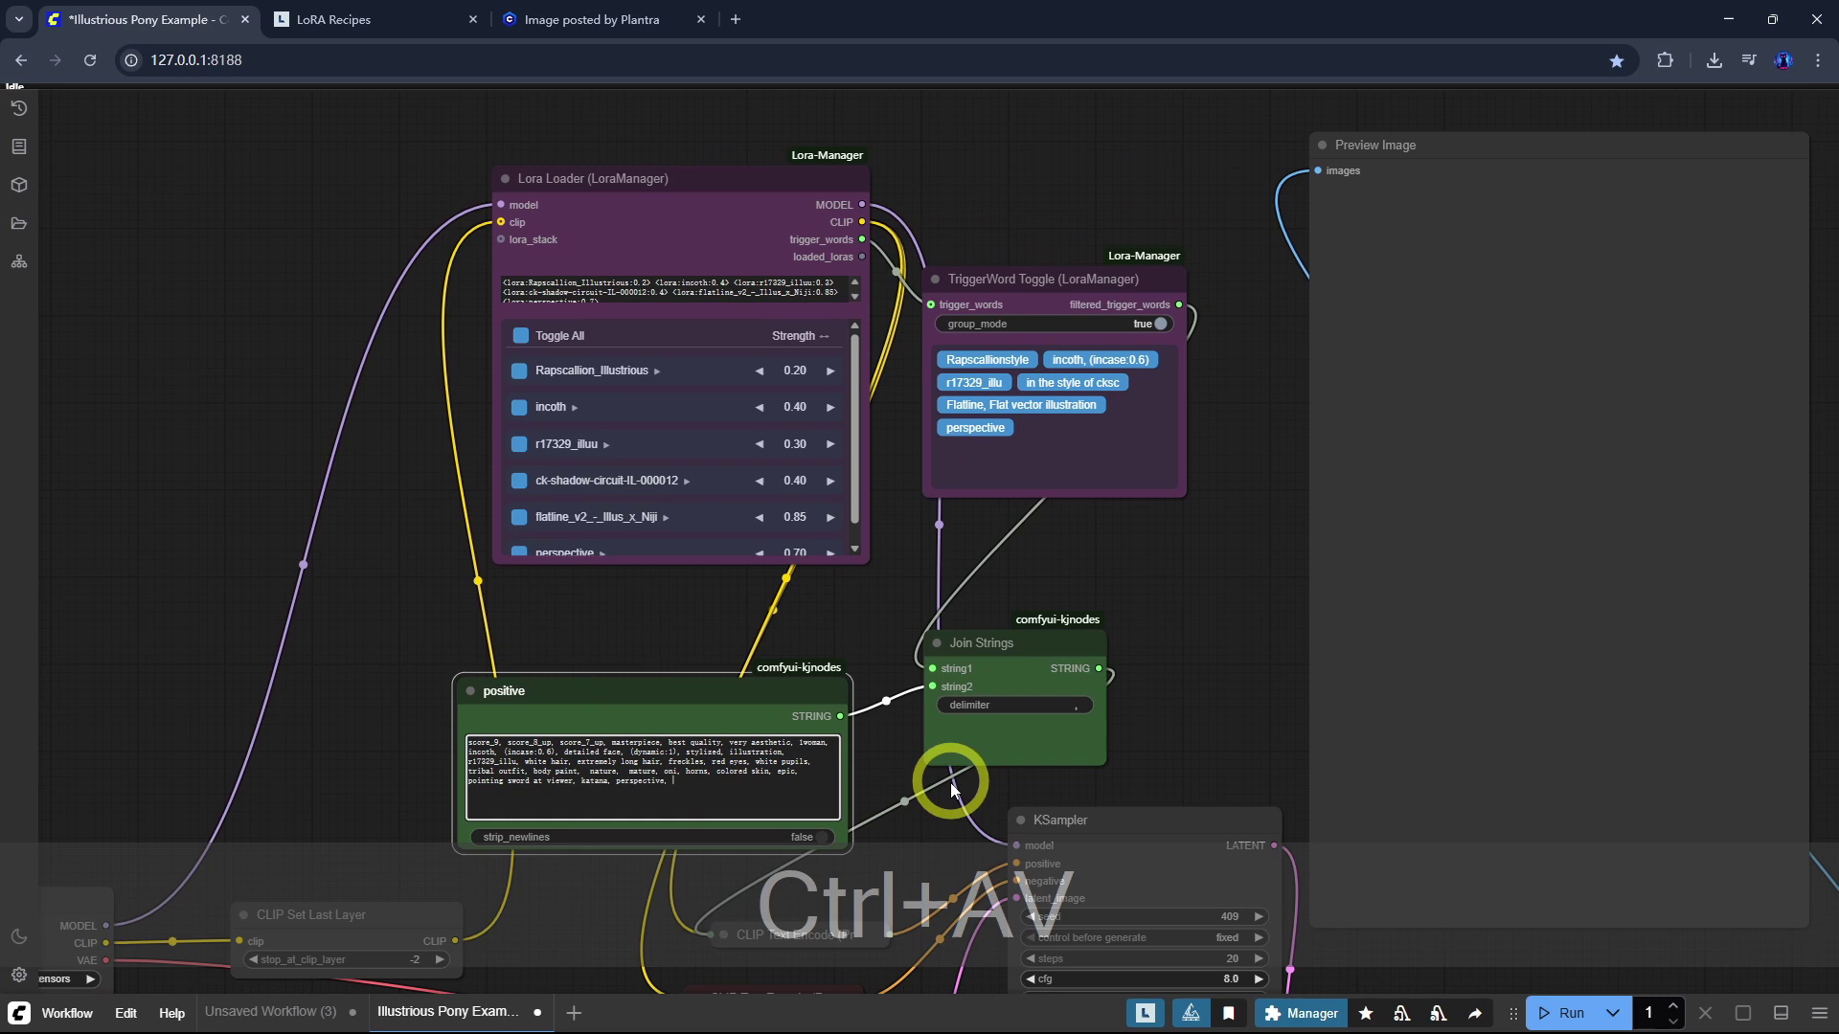
{"action": "left_click", "coordinate": [1561, 1013]}
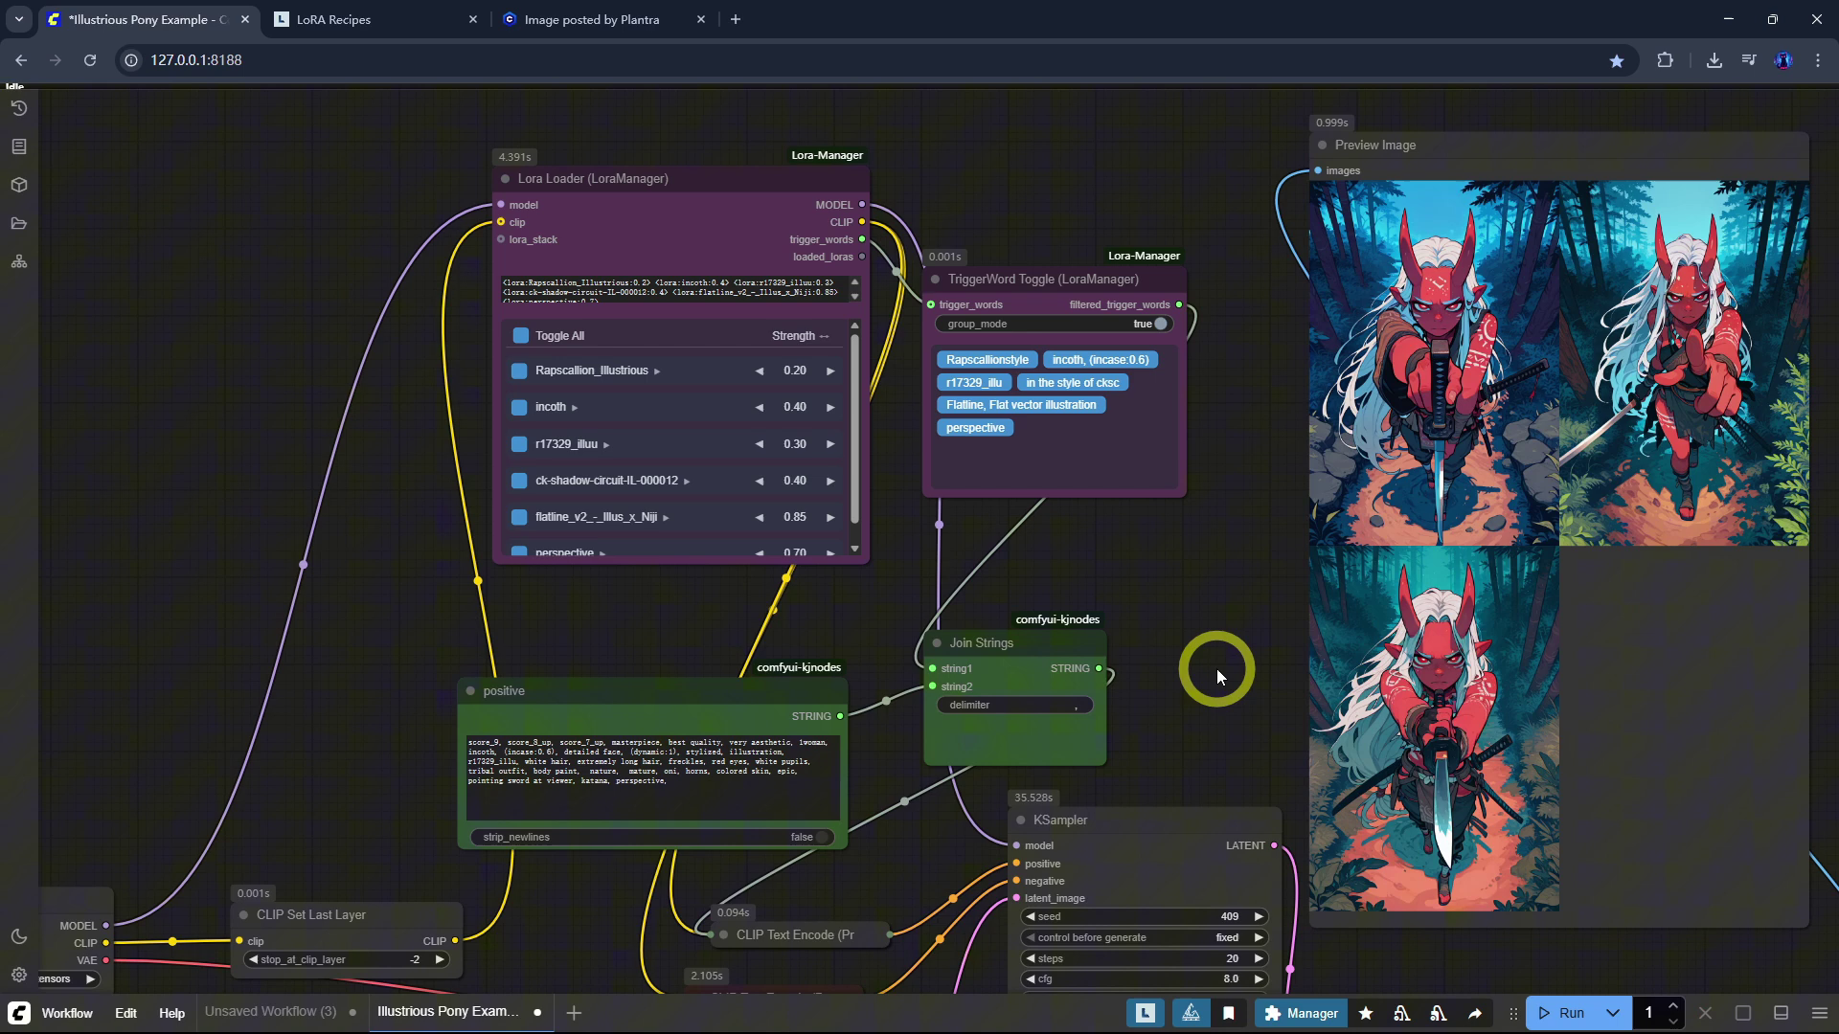
{"action": "left_click", "coordinate": [1670, 348]}
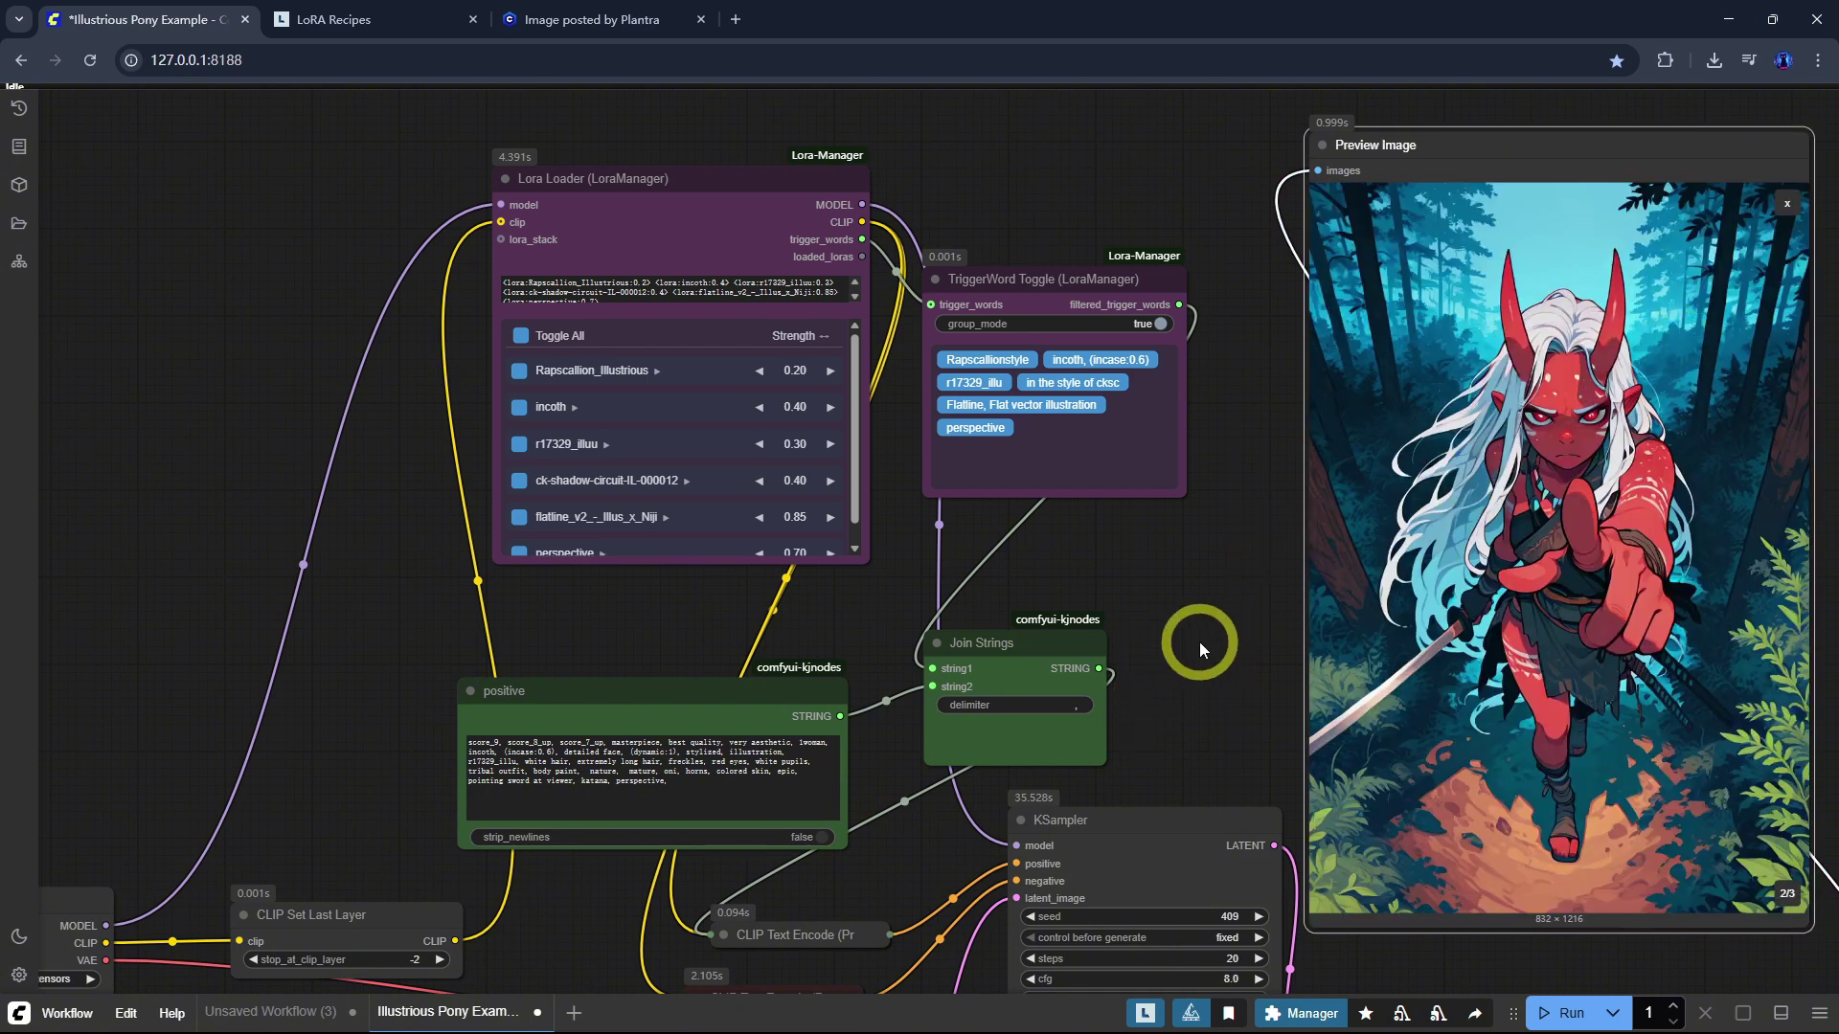
{"action": "left_click", "coordinate": [364, 19]}
Step: Import the downloaded wolf-girl camp image from disk and save it as a recipe
{"action": "left_click", "coordinate": [388, 346]}
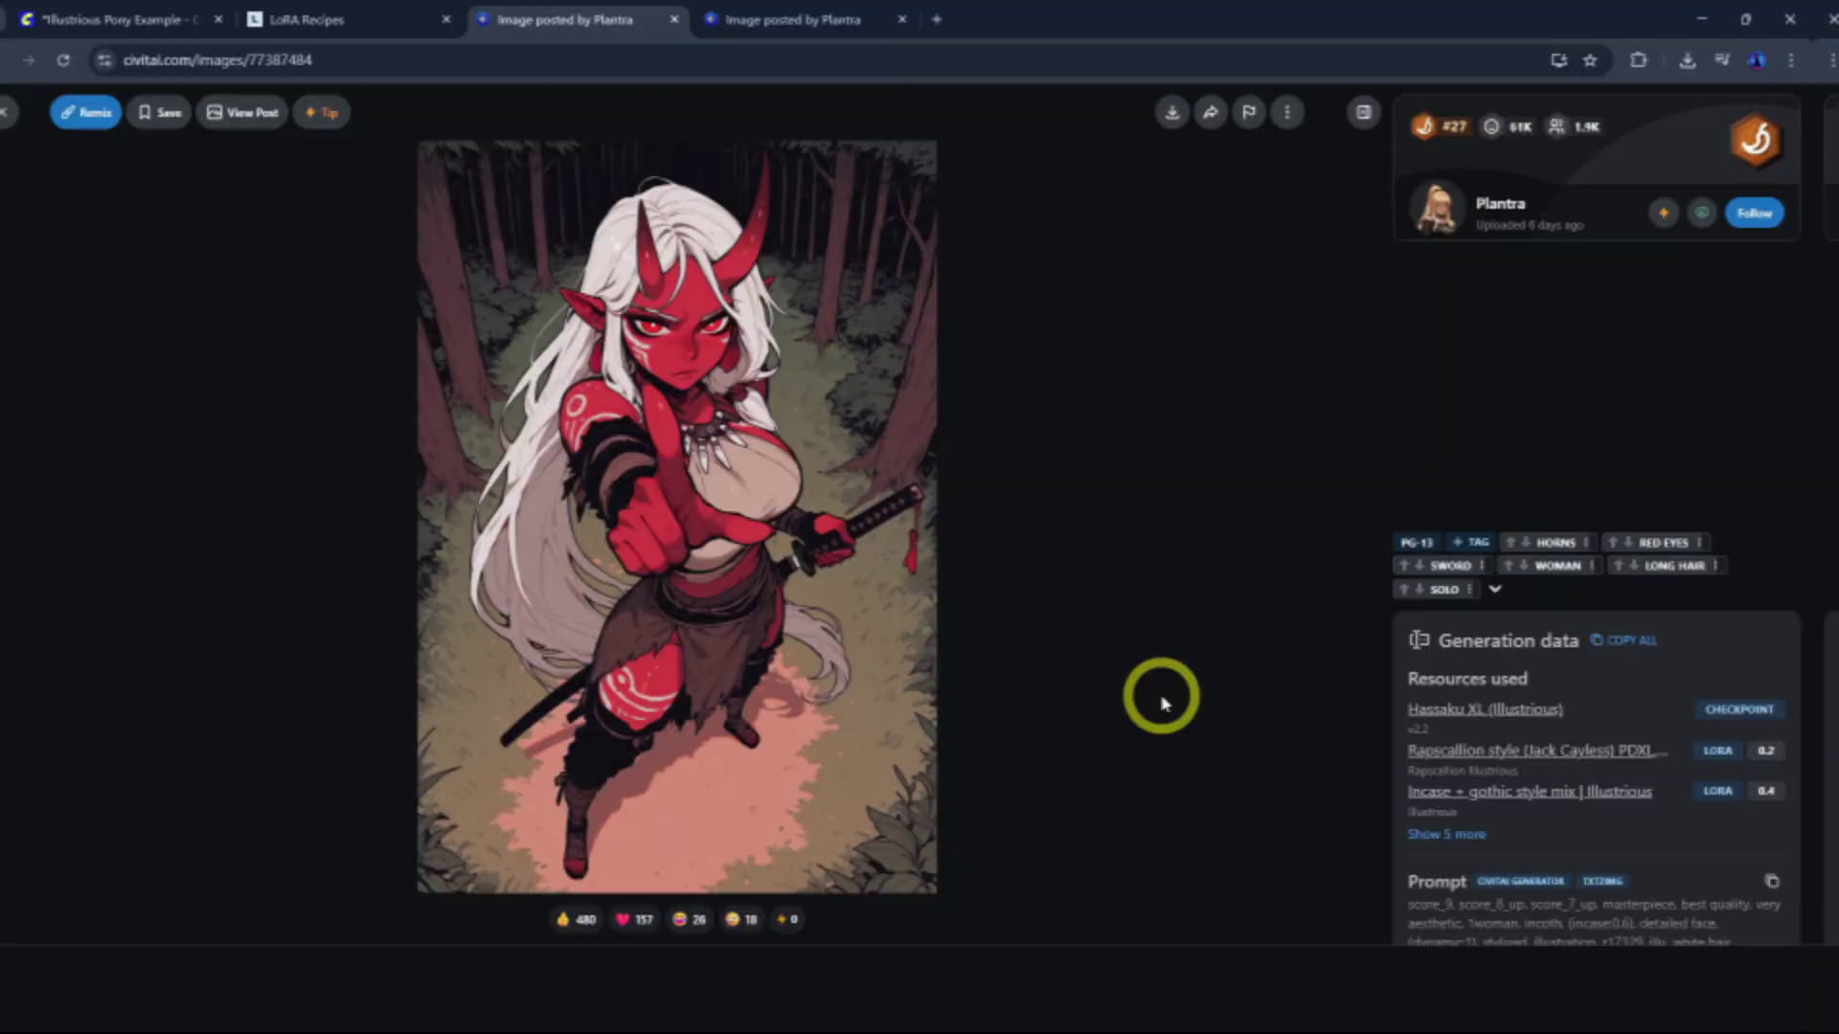
{"action": "key", "text": "ctrl+w"}
{"action": "left_click", "coordinate": [410, 160]}
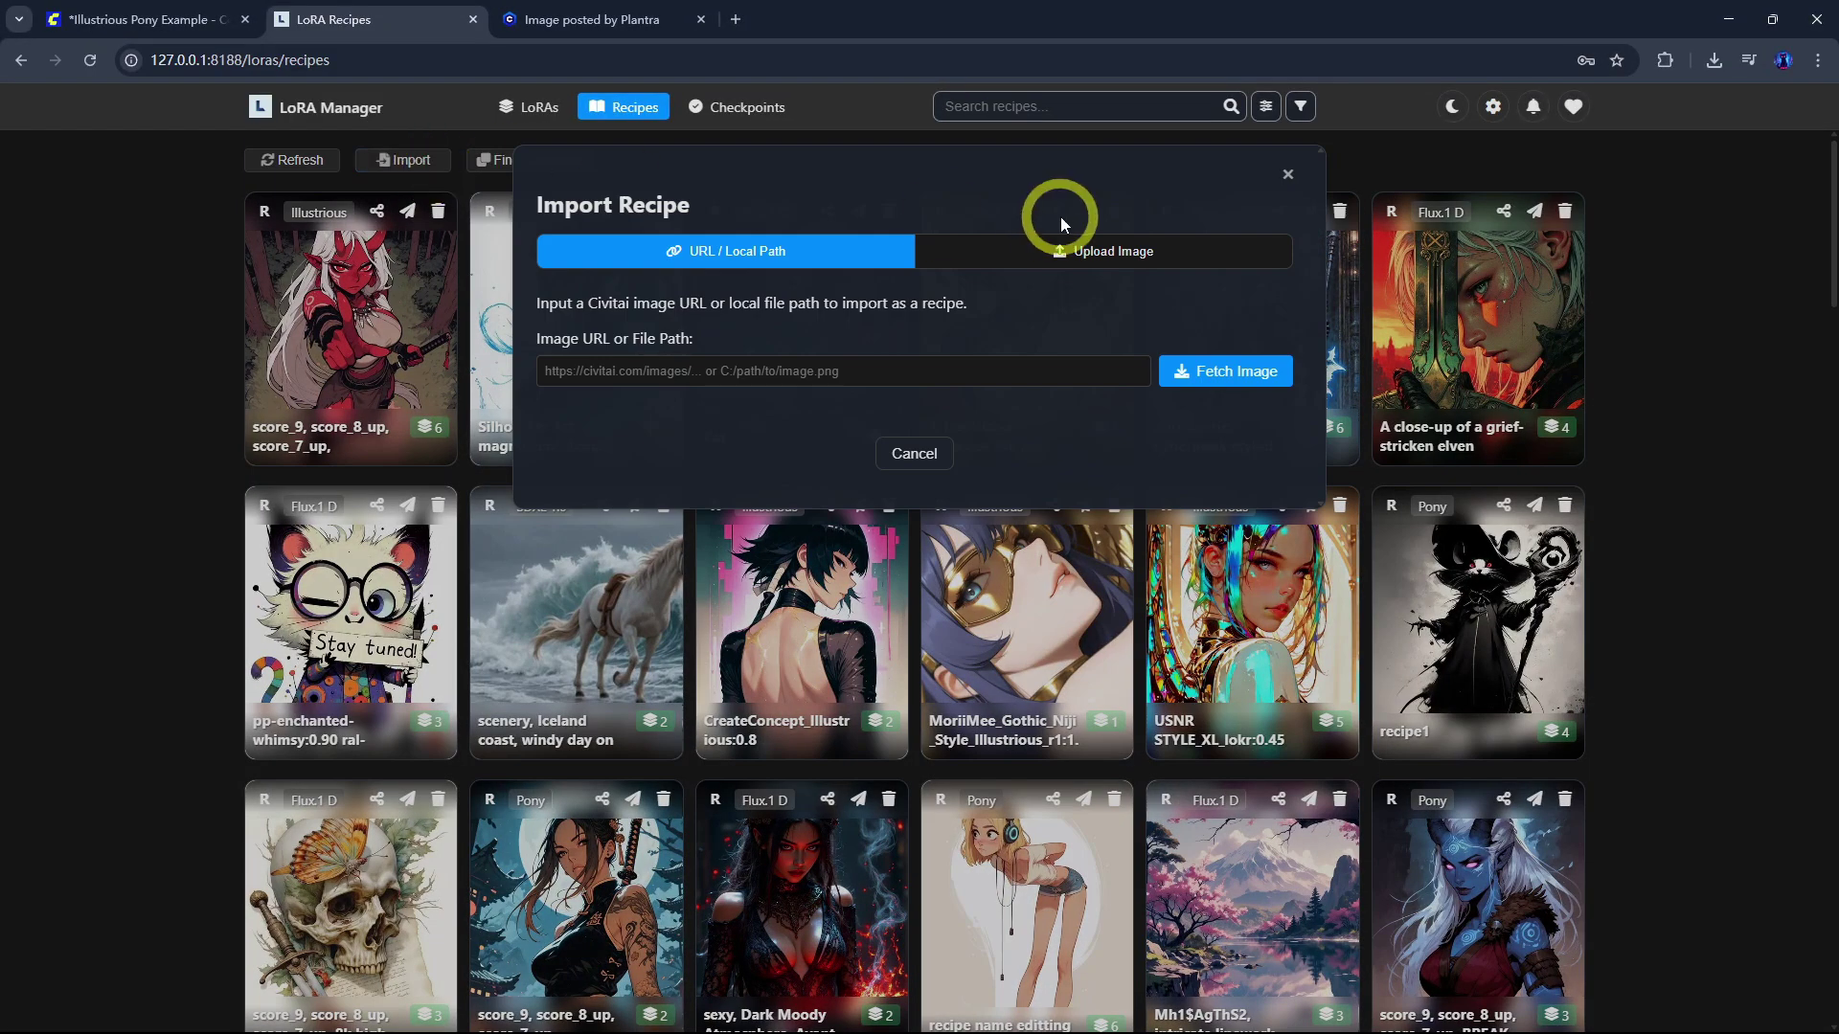
{"action": "left_click", "coordinate": [1116, 251]}
{"action": "left_click", "coordinate": [1018, 377]}
{"action": "left_click", "coordinate": [232, 202]}
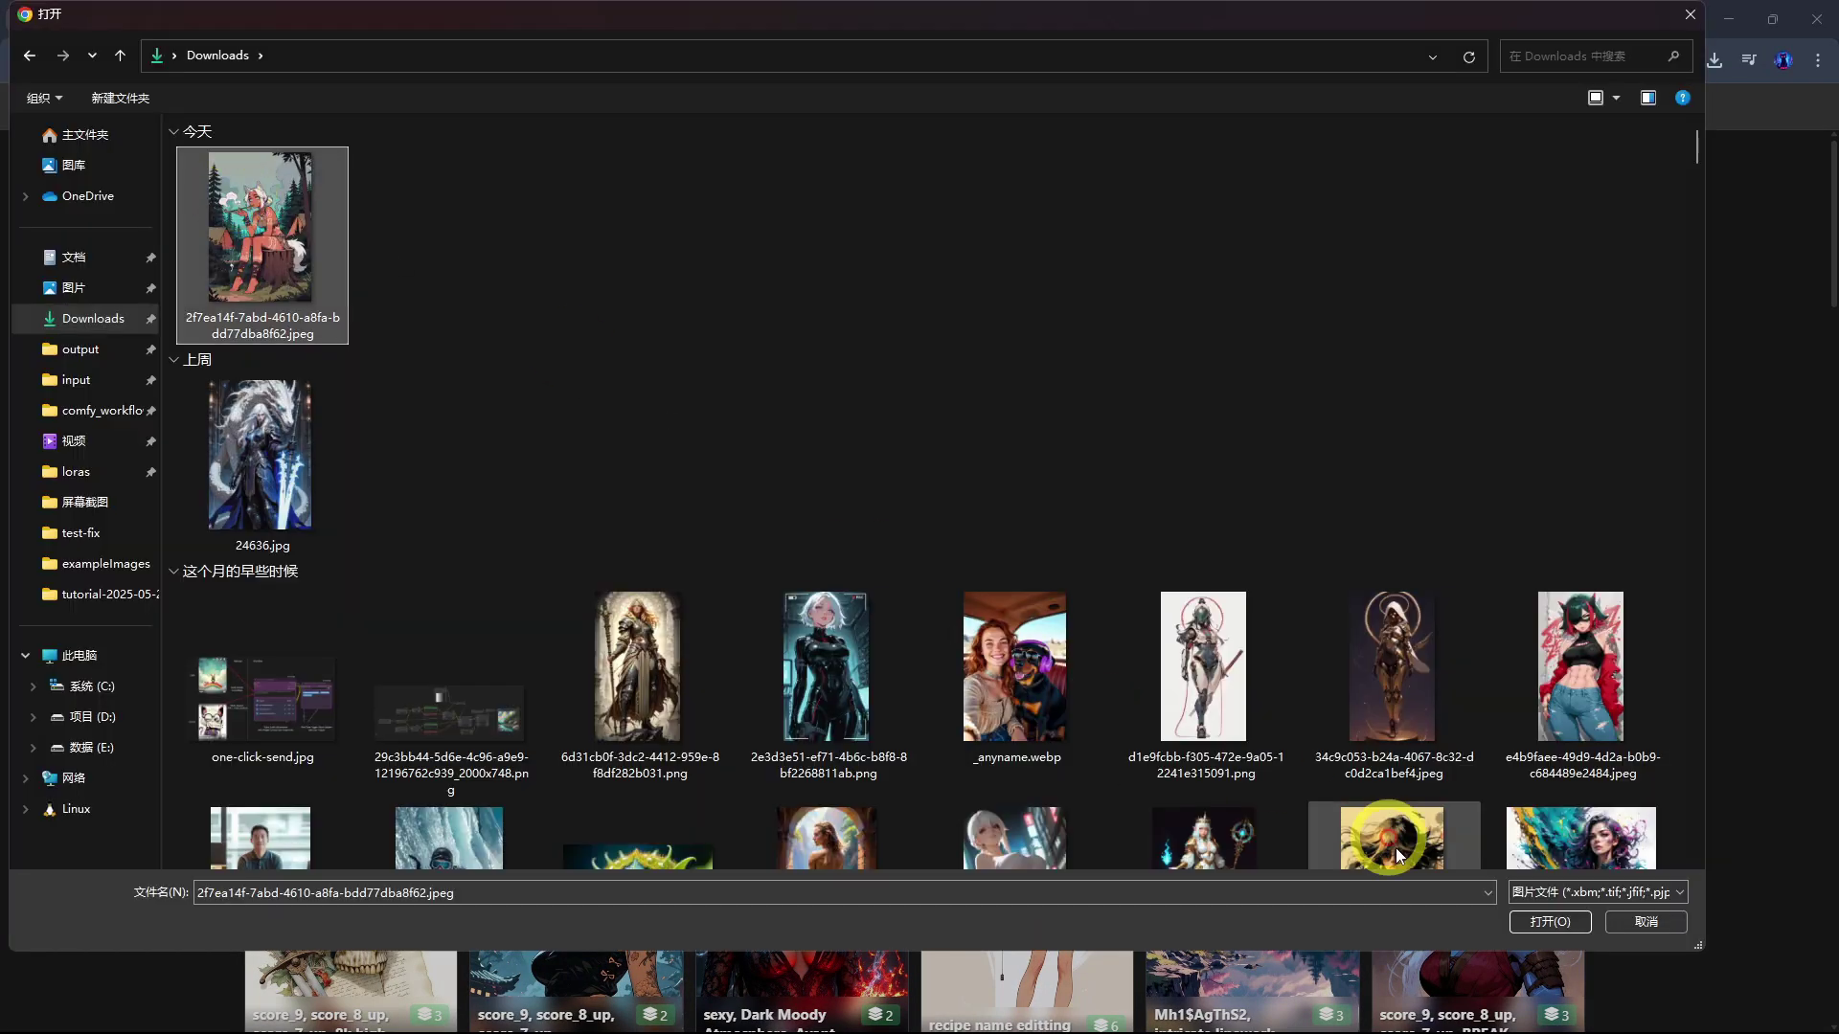
{"action": "left_click", "coordinate": [1538, 920]}
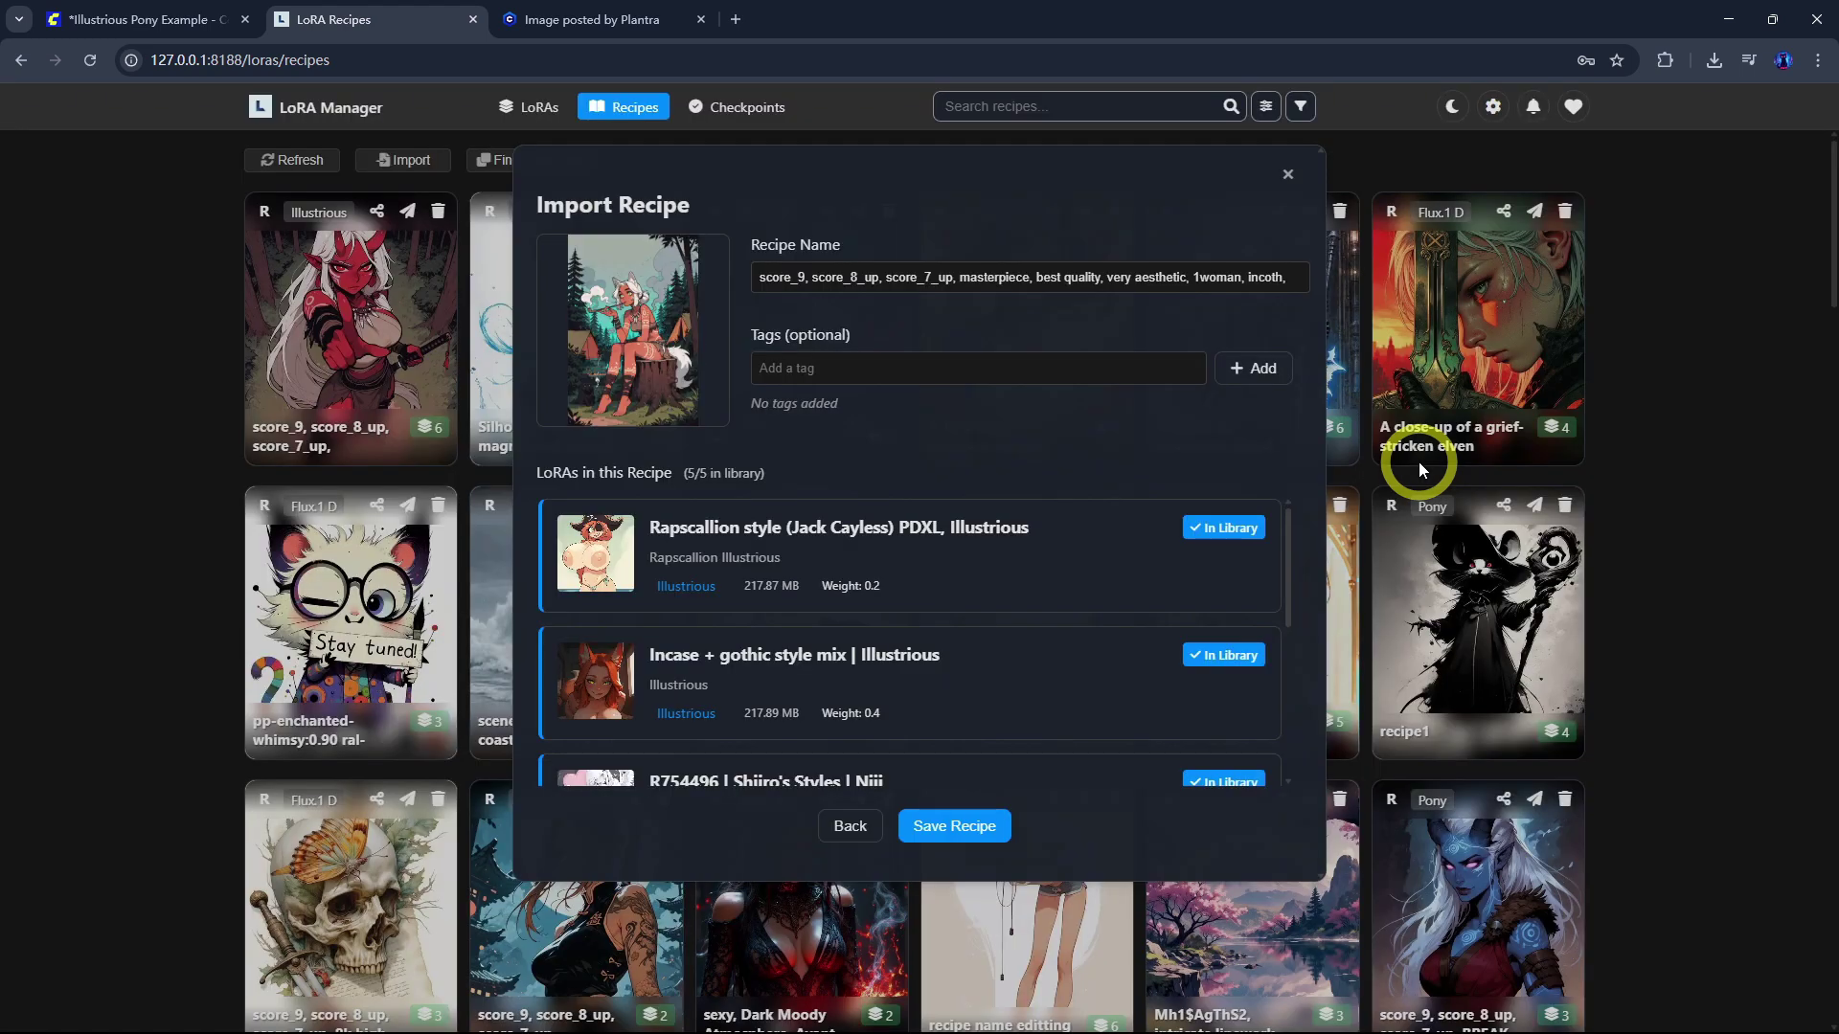
{"action": "mouse_move", "coordinate": [1289, 577]}
{"action": "left_mouse_down"}
{"action": "mouse_move", "coordinate": [1312, 739]}
{"action": "mouse_move", "coordinate": [1313, 571]}
{"action": "left_mouse_up"}
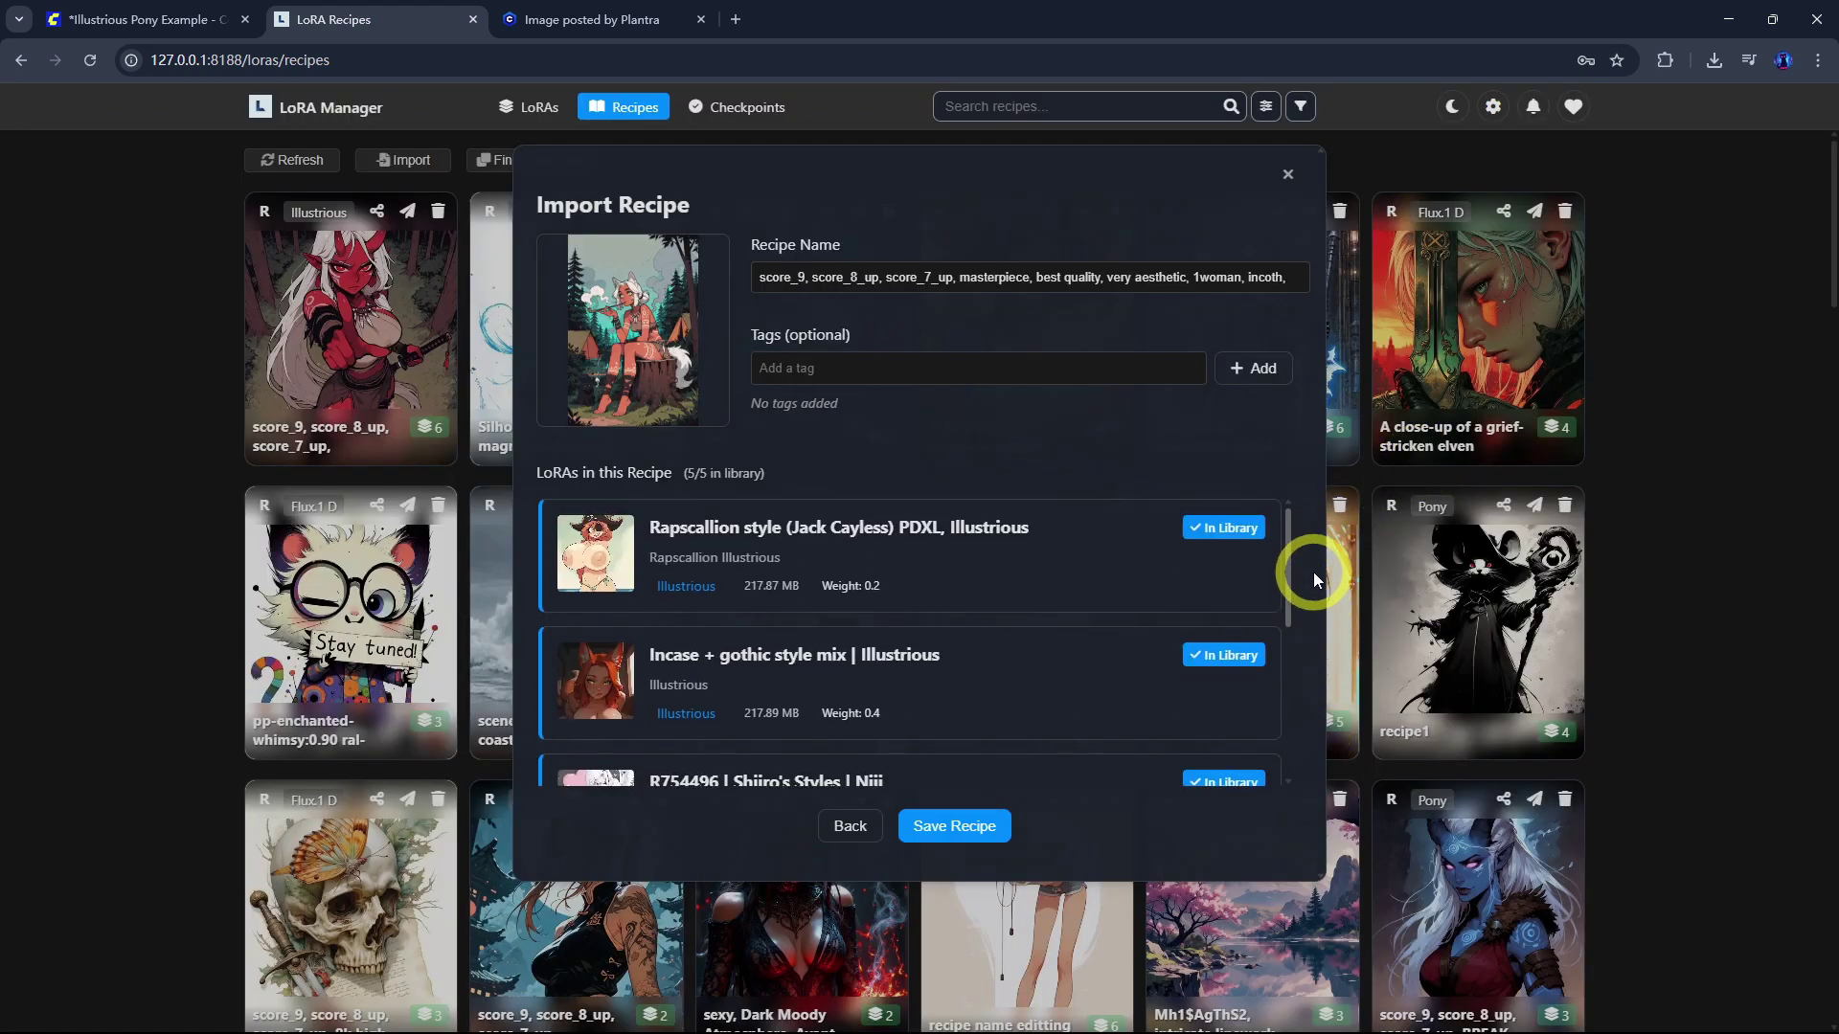
{"action": "left_click", "coordinate": [929, 829]}
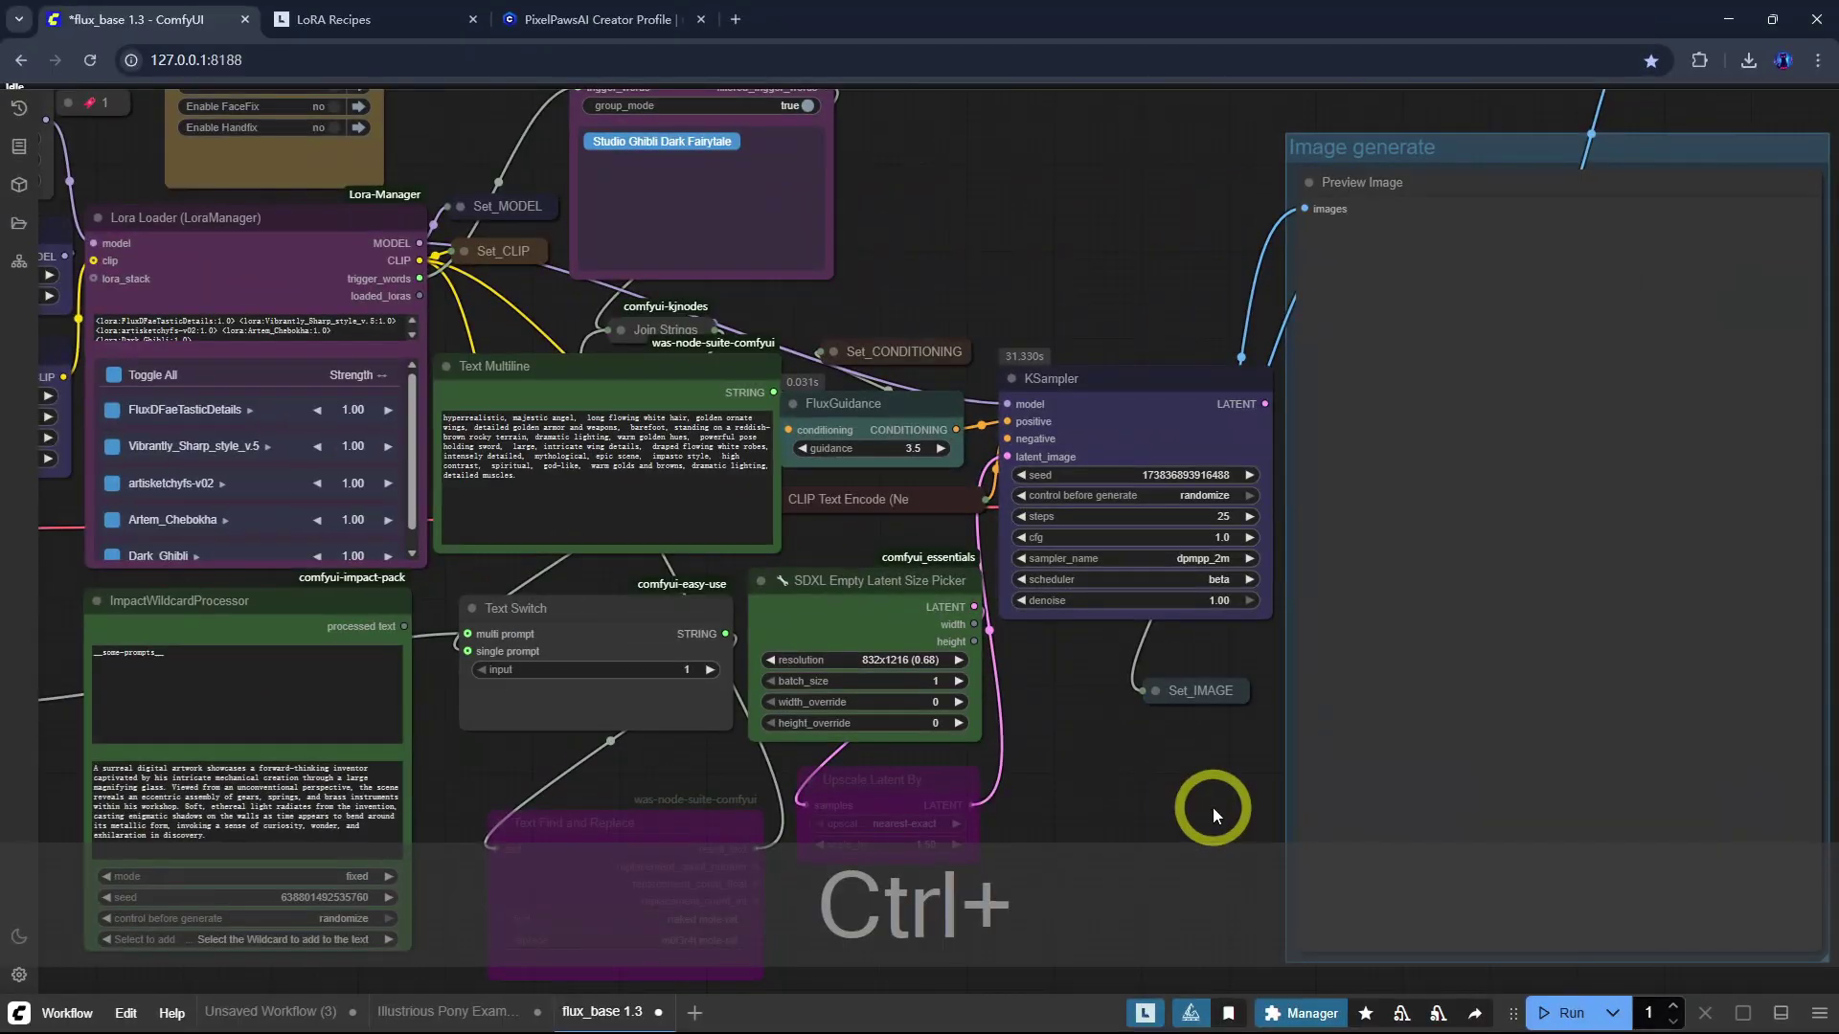
Step: Lower all flux_base LoRA strengths to 0.70 and regenerate the fox warrior image
{"action": "key", "text": "ctrl+Return"}
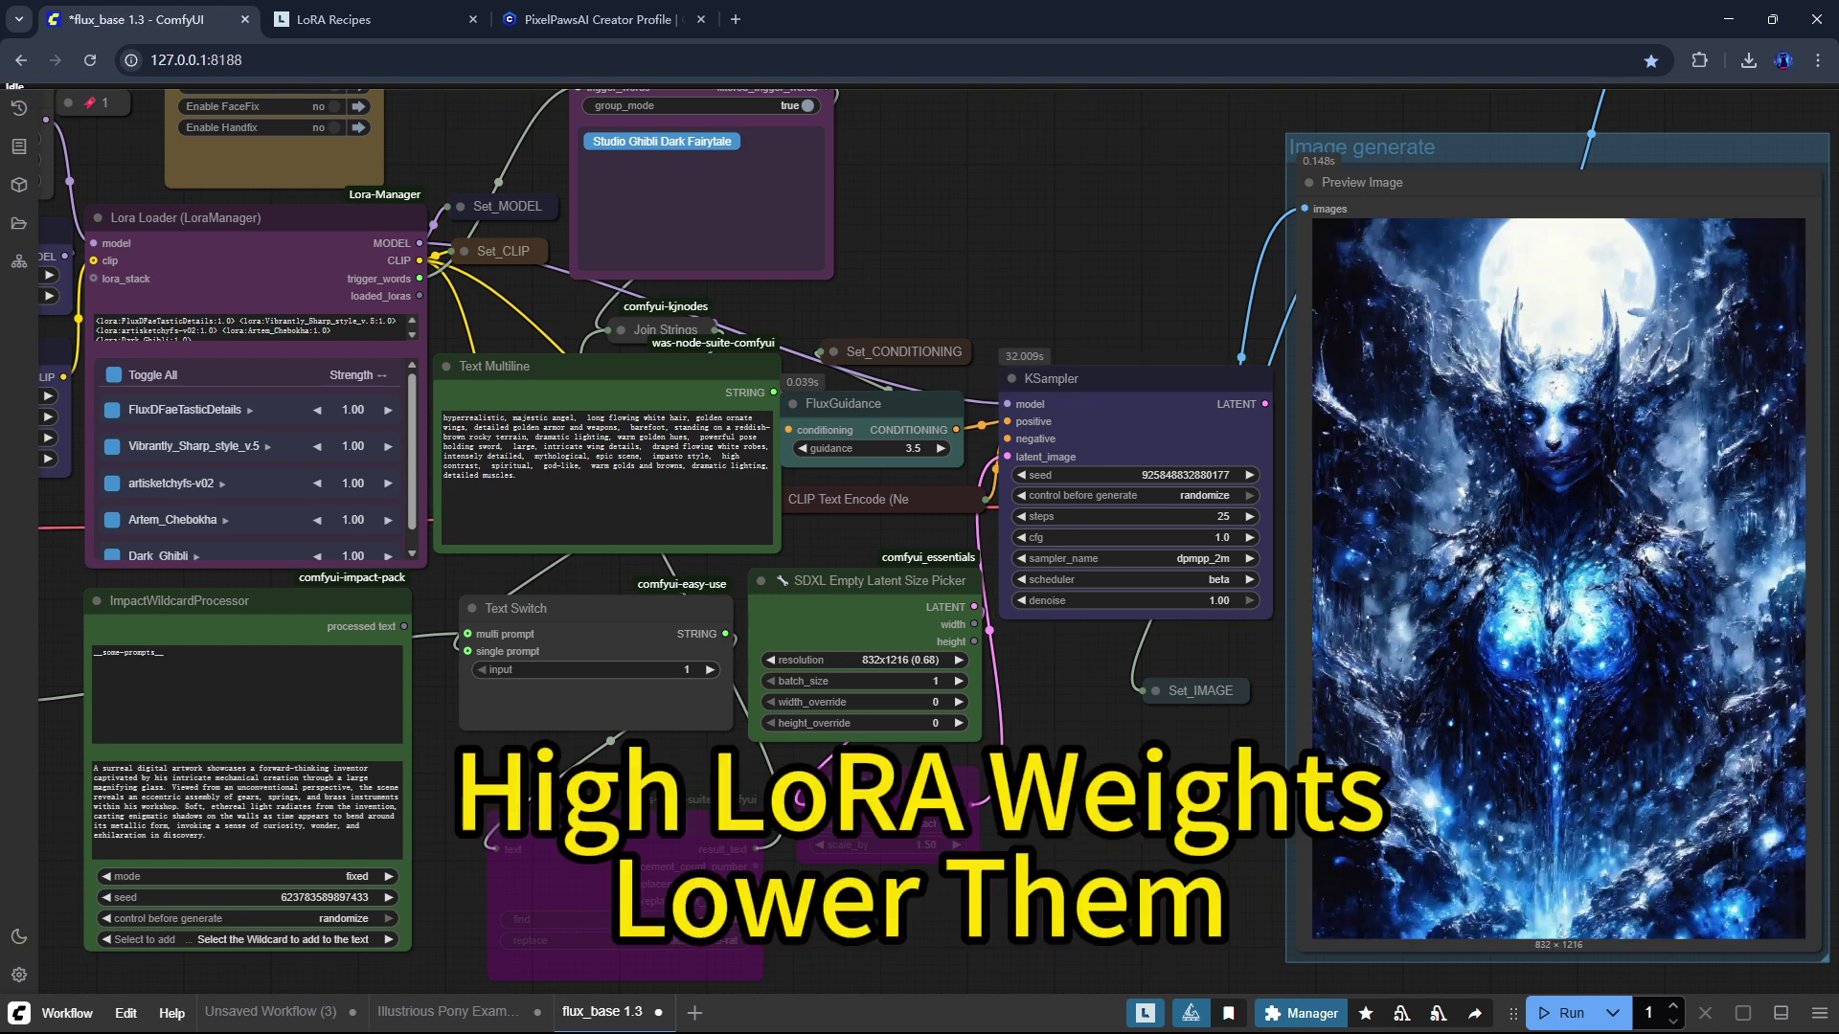
{"action": "mouse_move", "coordinate": [369, 374]}
{"action": "left_mouse_down"}
{"action": "mouse_move", "coordinate": [111, 377]}
{"action": "mouse_move", "coordinate": [351, 371]}
{"action": "mouse_move", "coordinate": [163, 375]}
{"action": "left_mouse_up"}
{"action": "key", "text": "ctrl+Return"}
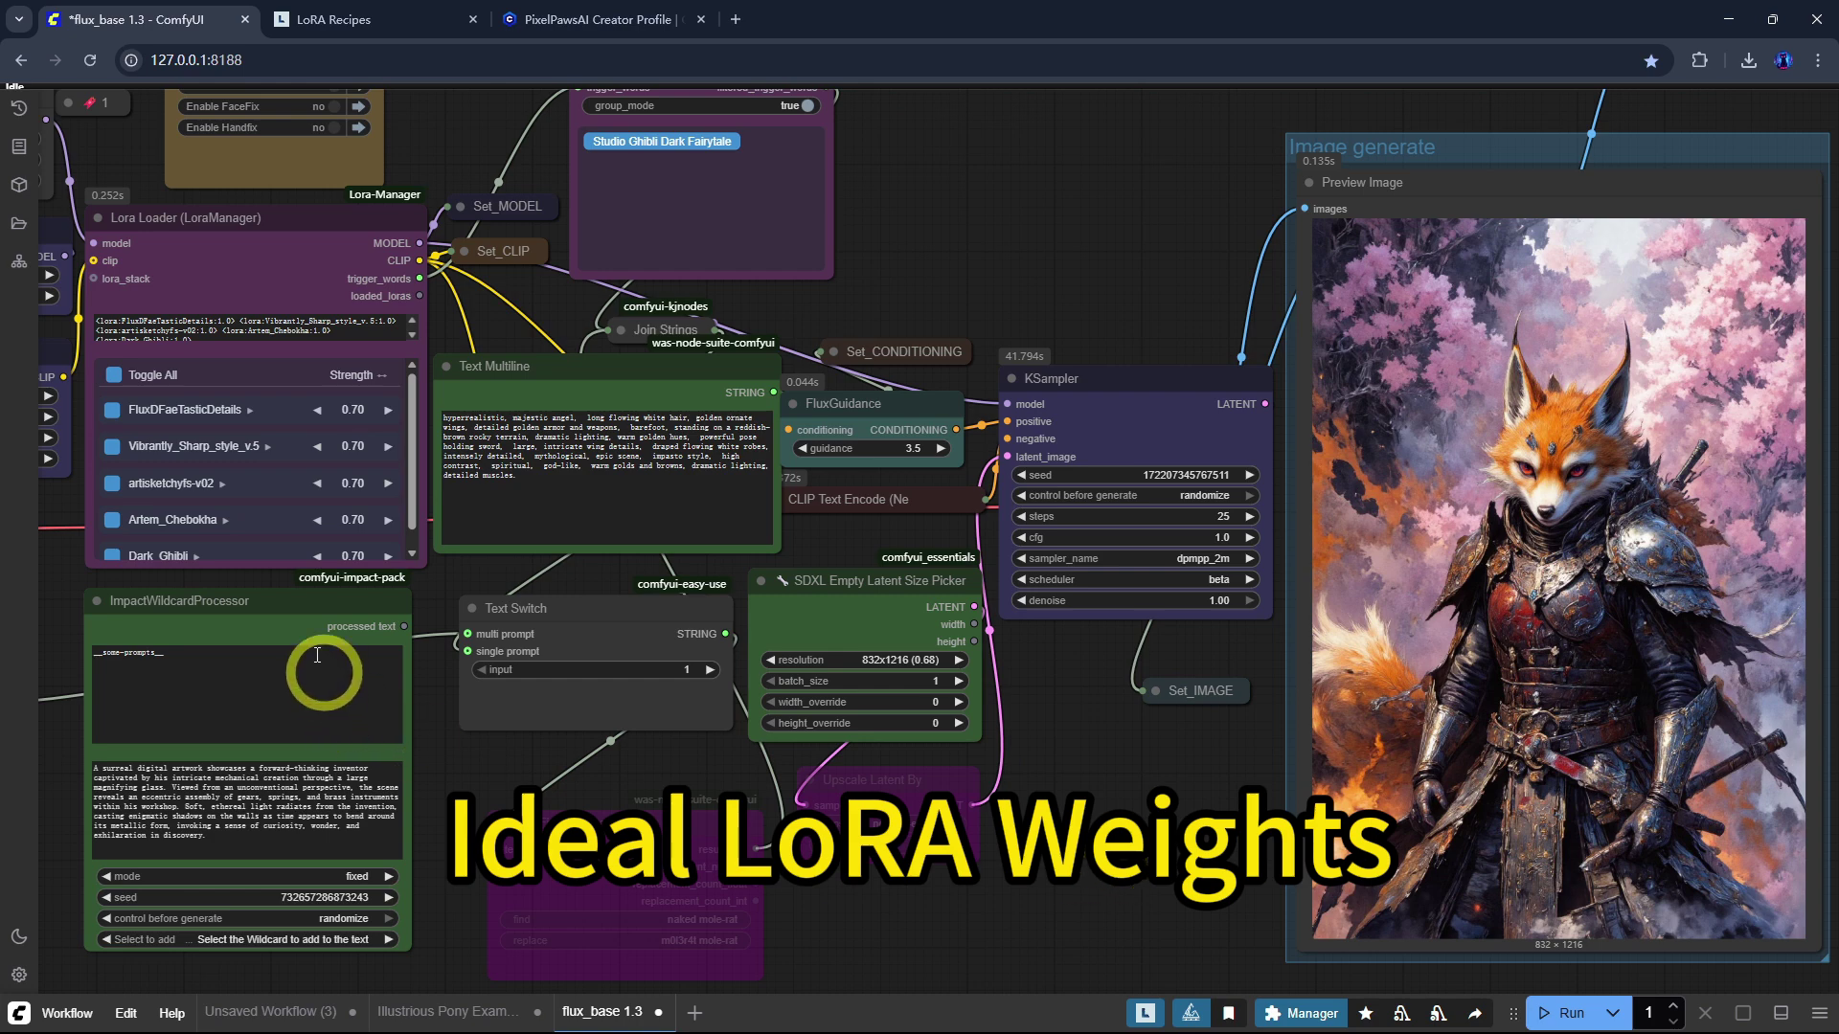
Step: Save the loader's five LoRAs as a recipe via the FluxDFaeTasticDetails context menu
{"action": "mouse_move", "coordinate": [184, 409]}
{"action": "right_click", "coordinate": [285, 417]}
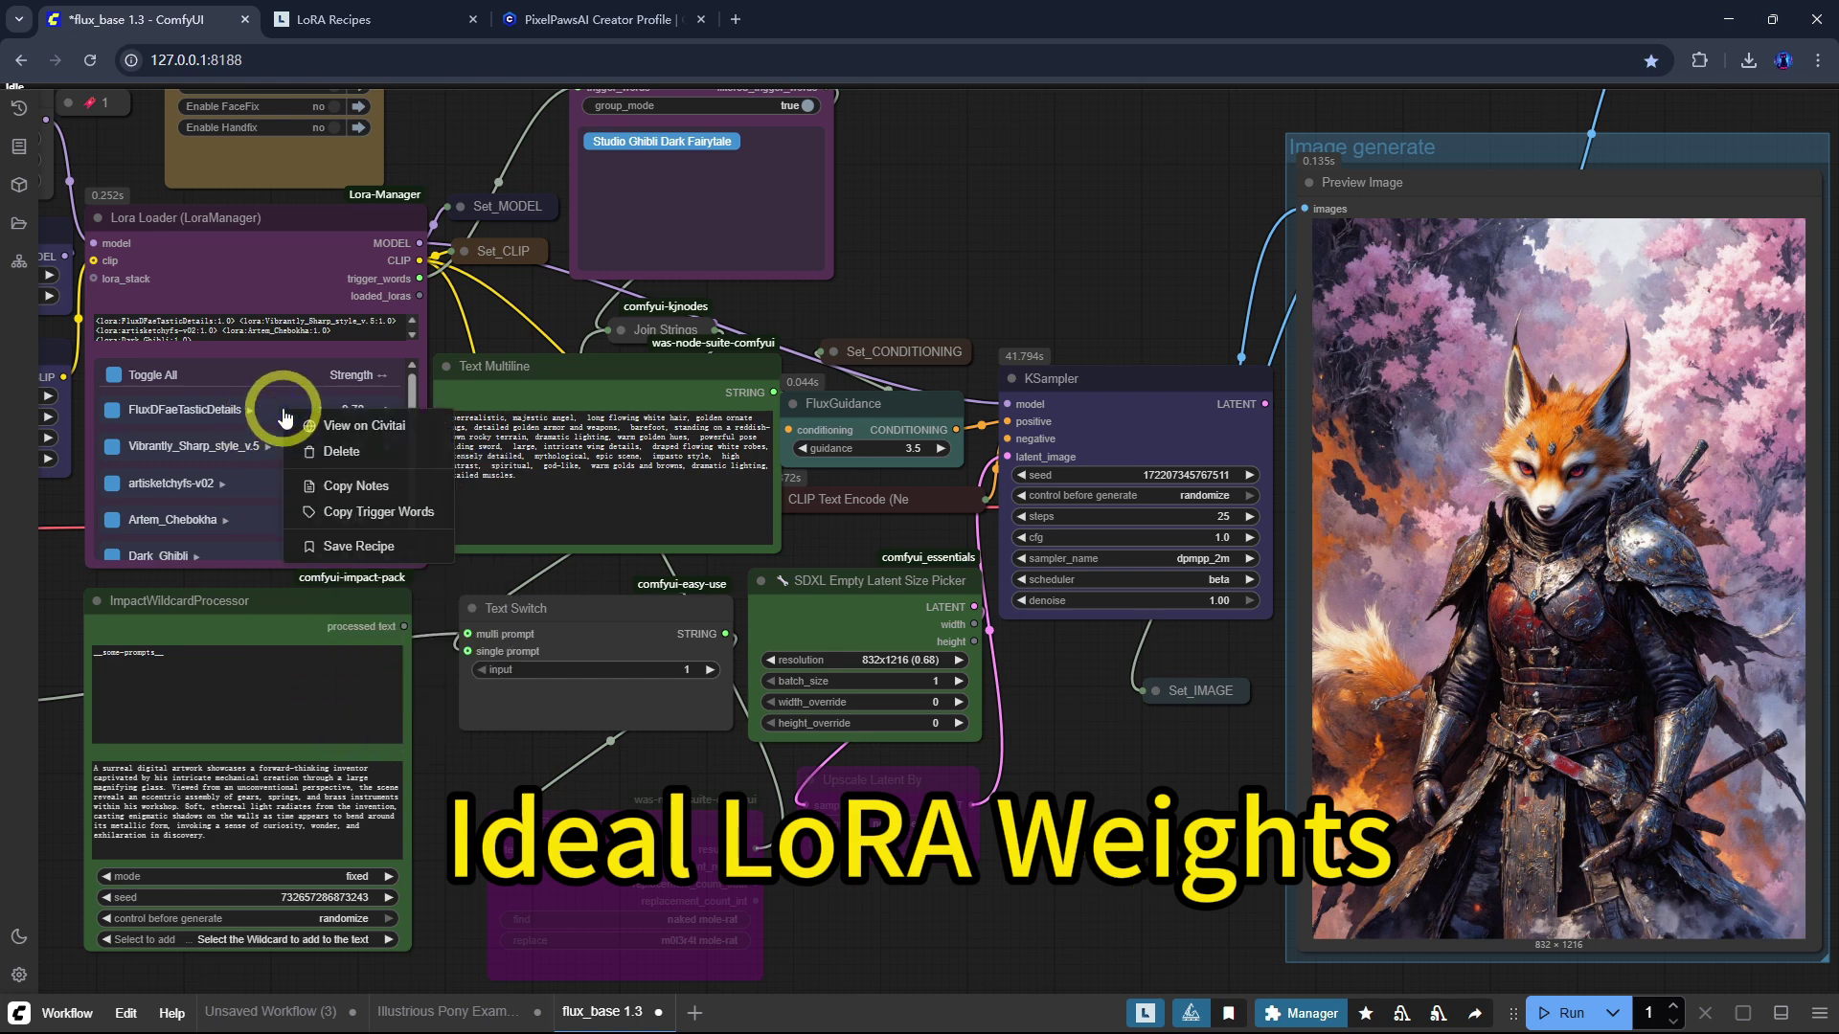
{"action": "left_click", "coordinate": [307, 549]}
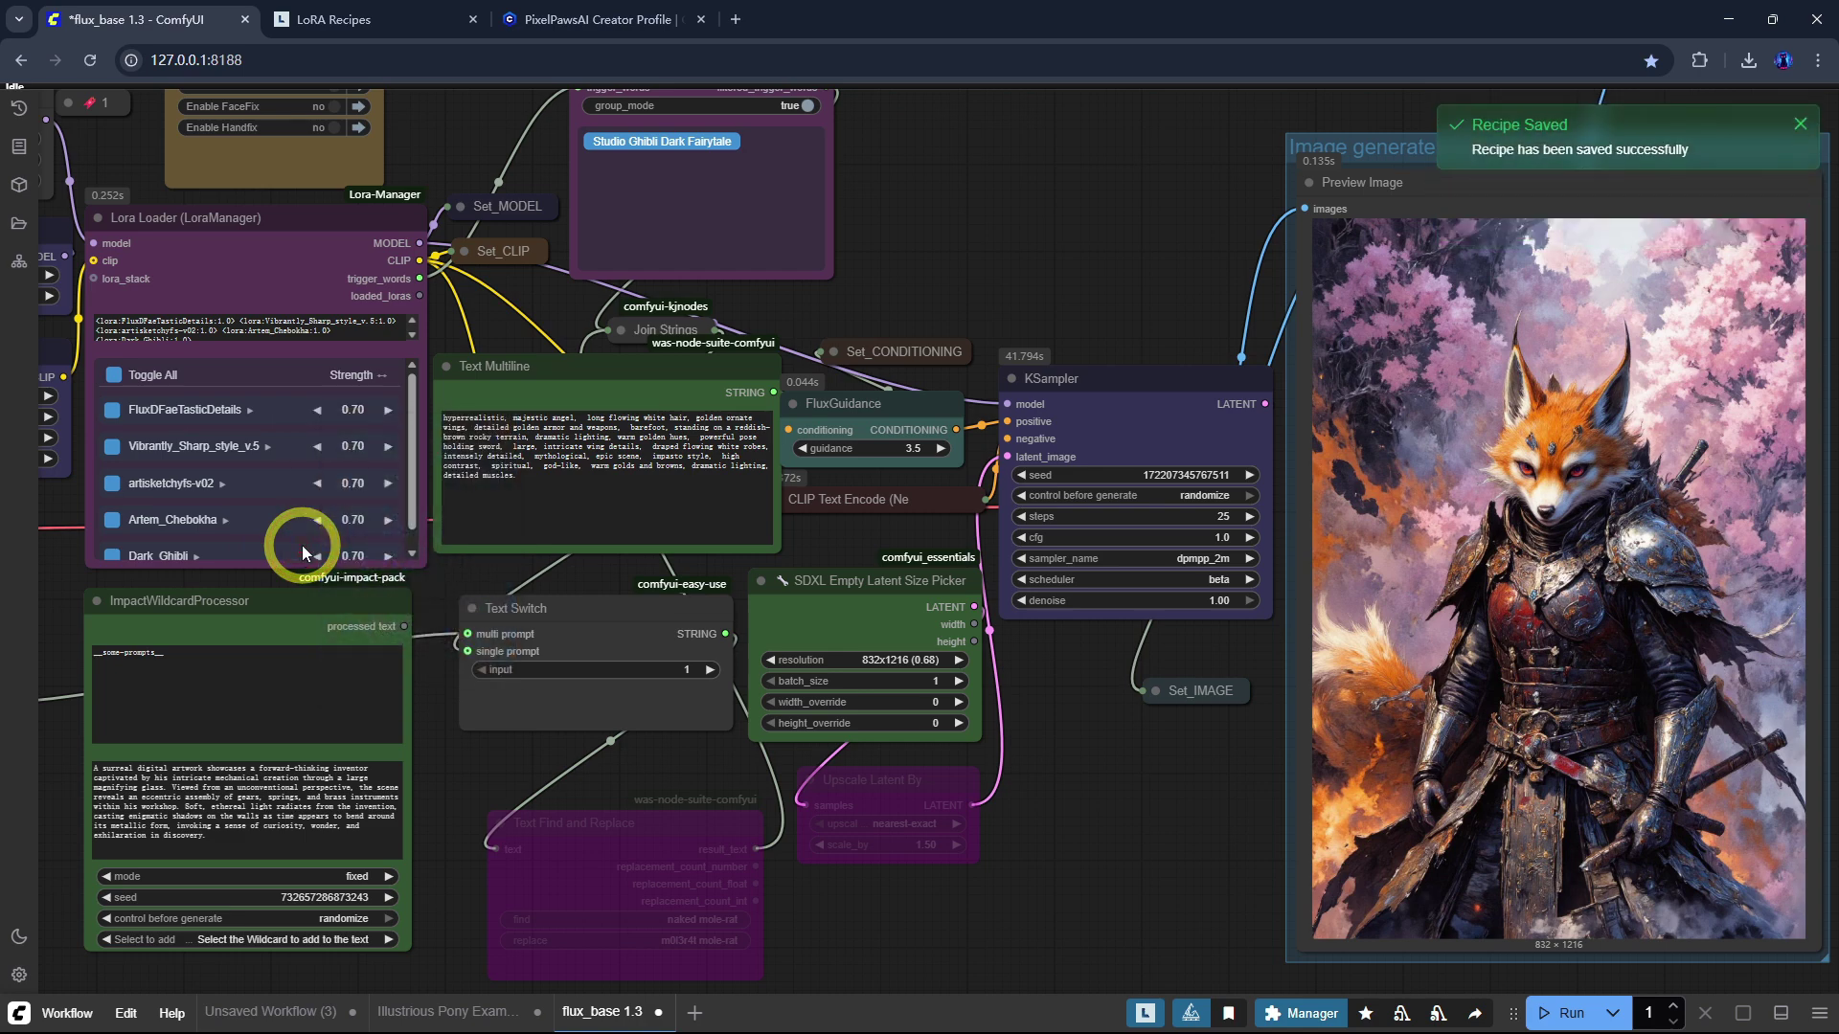
{"action": "left_click", "coordinate": [335, 21]}
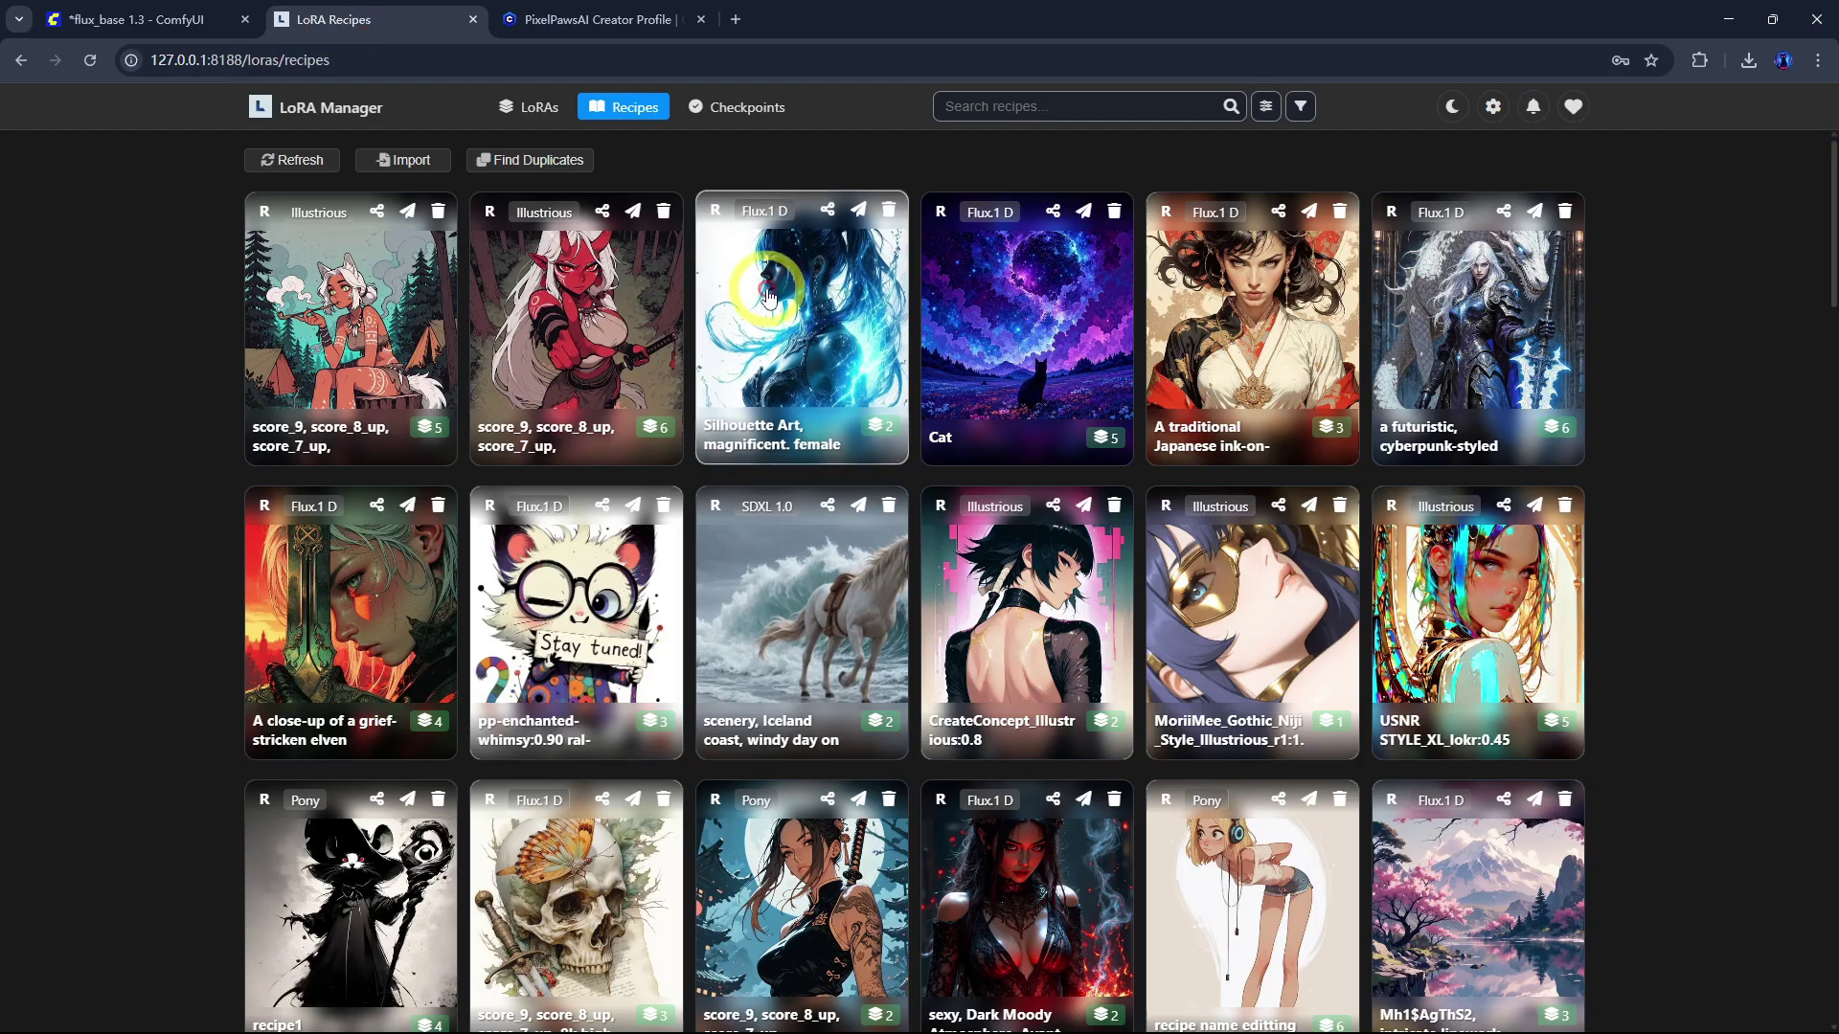
Step: Give the new fox samurai recipe the tag 'fox'
{"action": "left_click", "coordinate": [90, 60]}
{"action": "left_click", "coordinate": [287, 329]}
{"action": "scroll", "coordinate": [1258, 560], "scroll_direction": "down", "scroll_amount": 2}
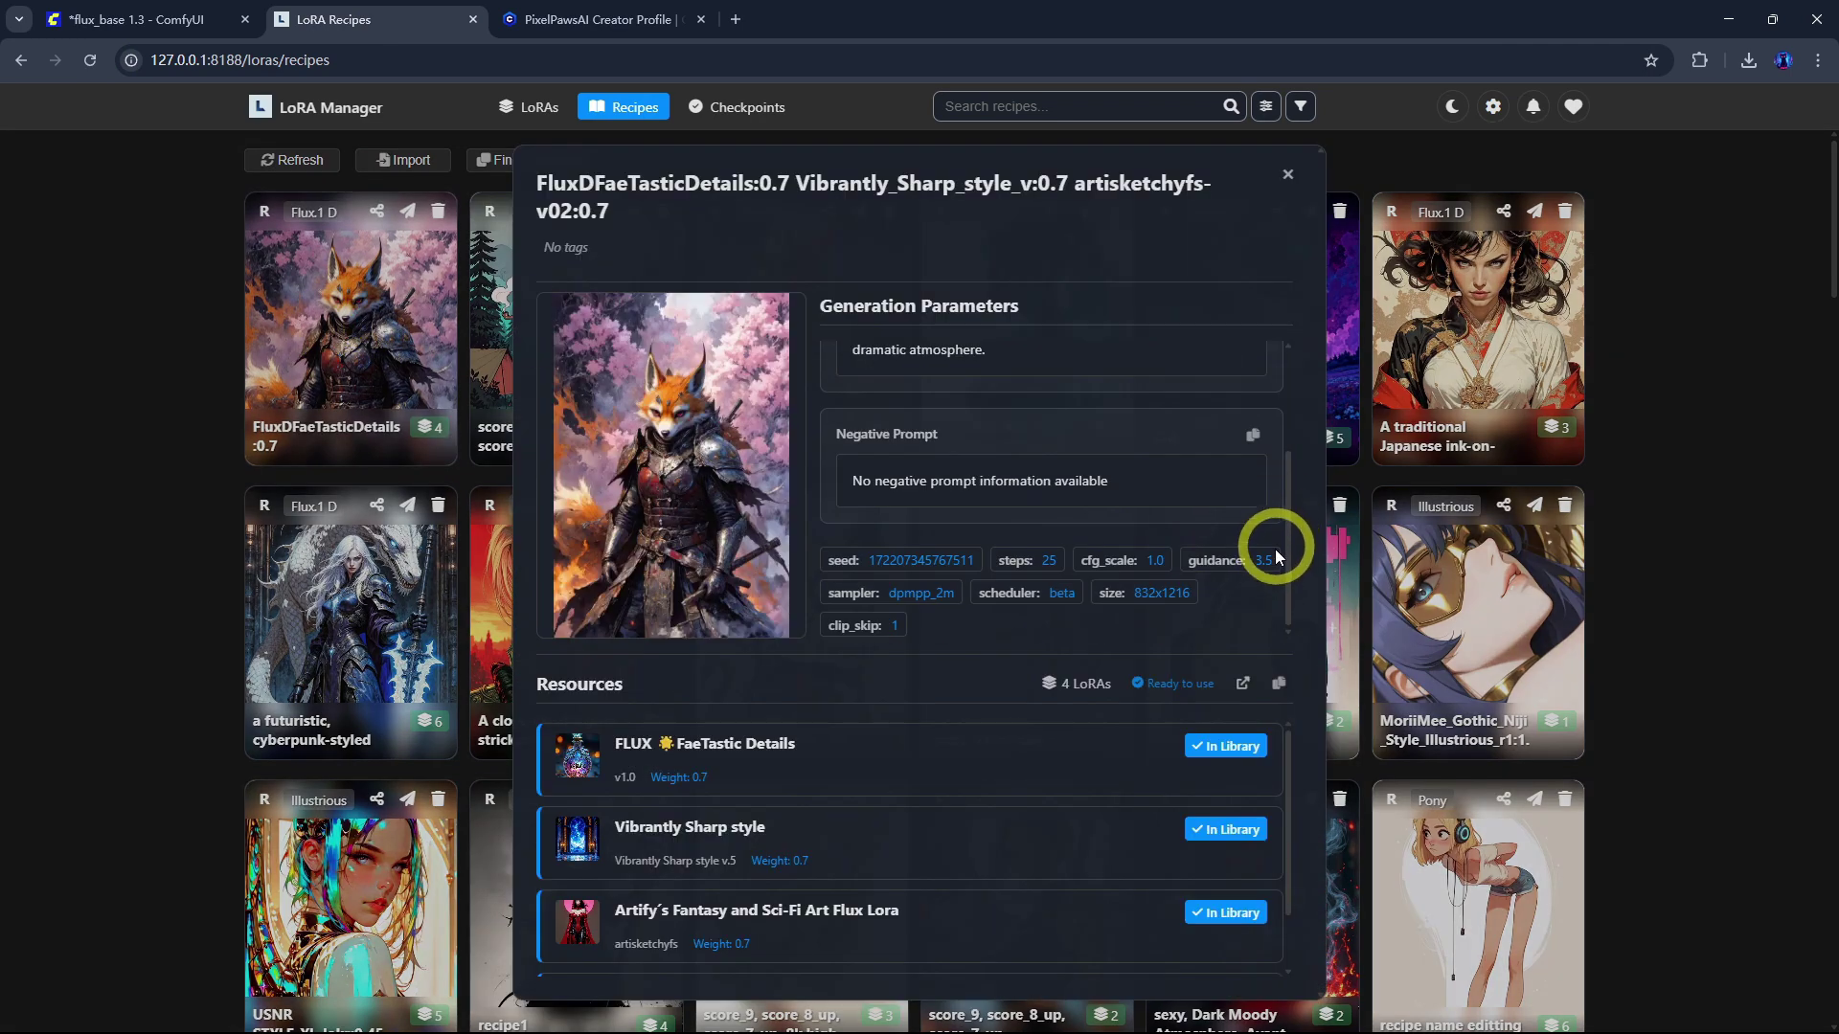
{"action": "scroll", "coordinate": [1116, 751], "scroll_direction": "down", "scroll_amount": 1}
{"action": "scroll", "coordinate": [1133, 862], "scroll_direction": "up", "scroll_amount": 1}
{"action": "scroll", "coordinate": [1133, 862], "scroll_direction": "down", "scroll_amount": 1}
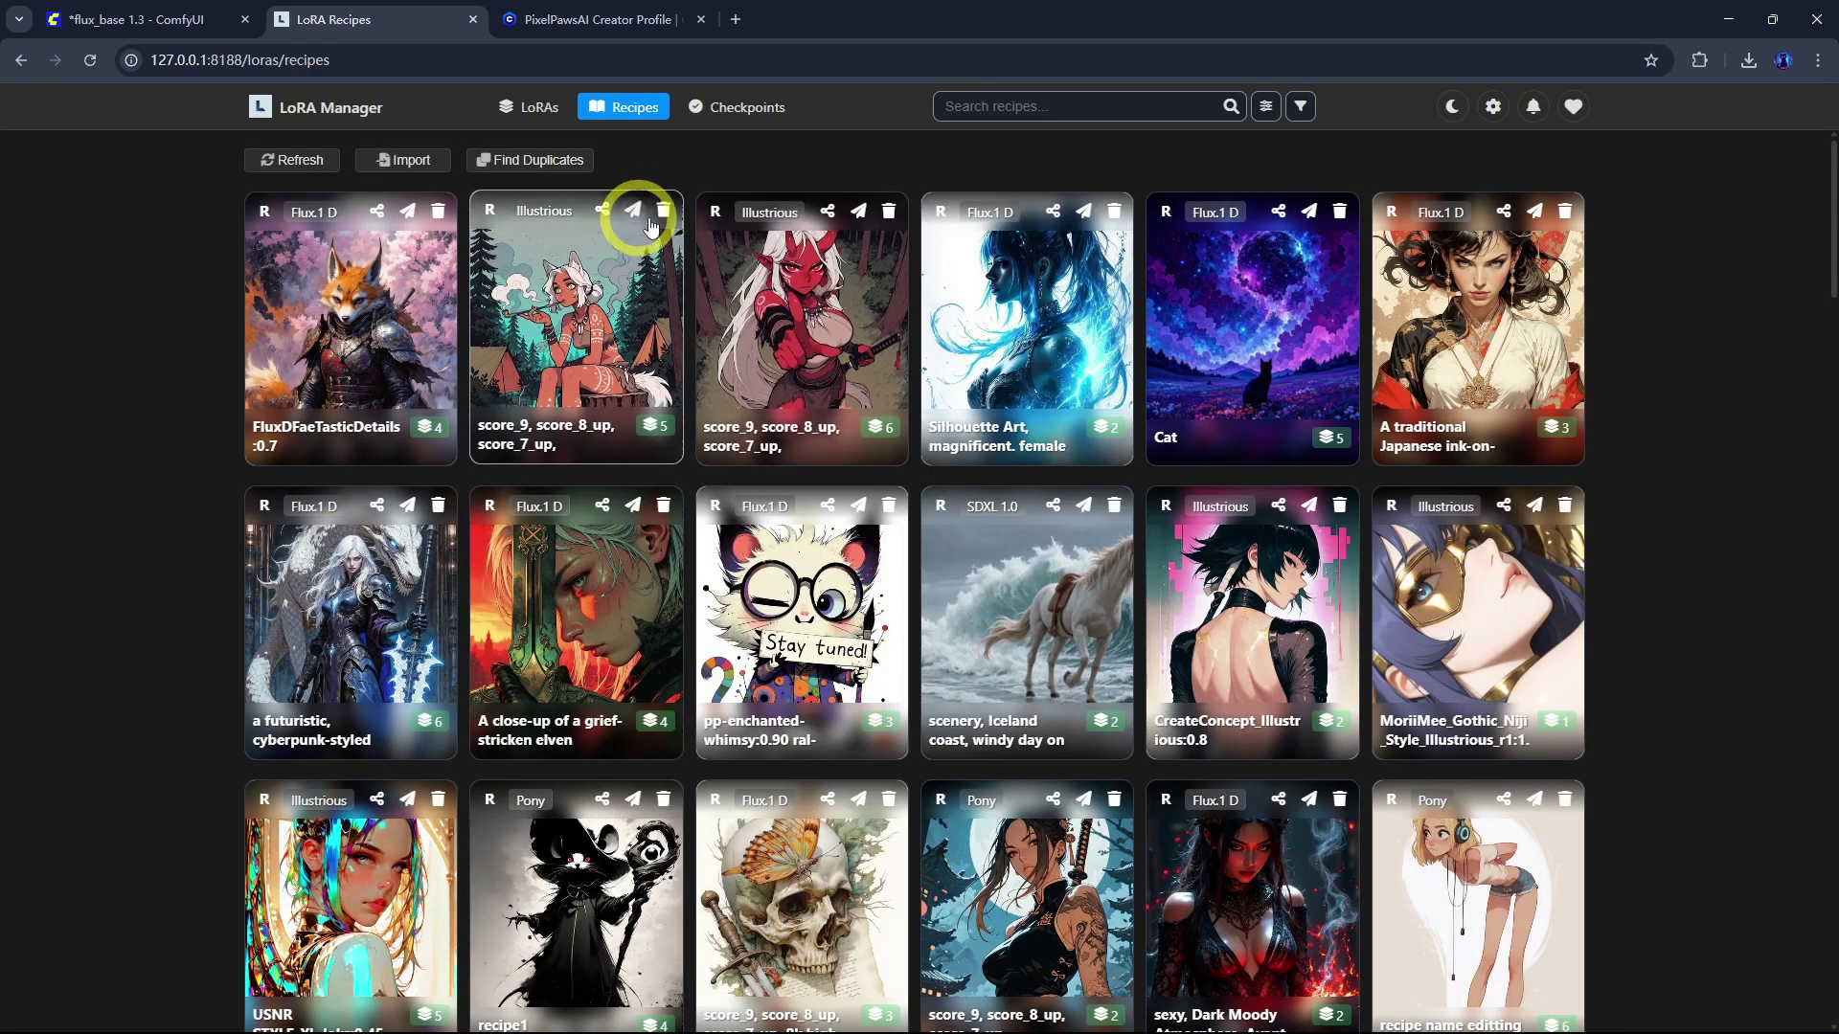
{"action": "left_click", "coordinate": [534, 258]}
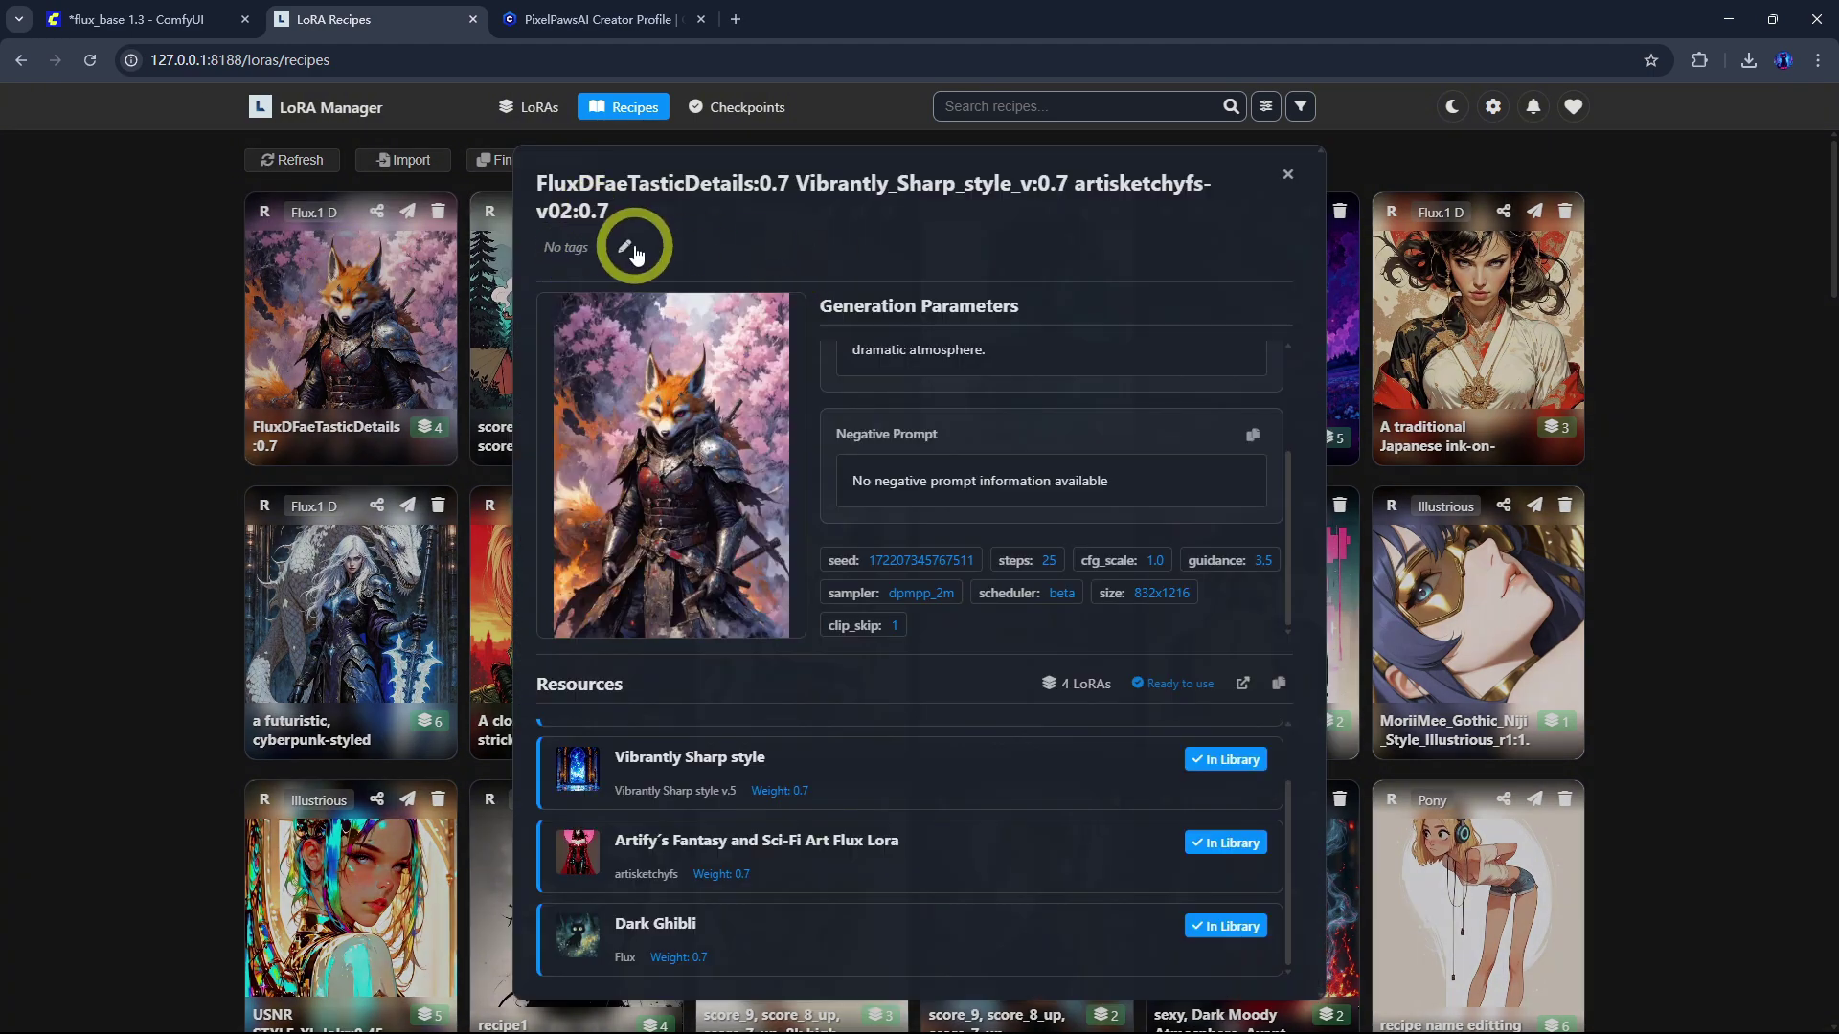
{"action": "left_click", "coordinate": [628, 247]}
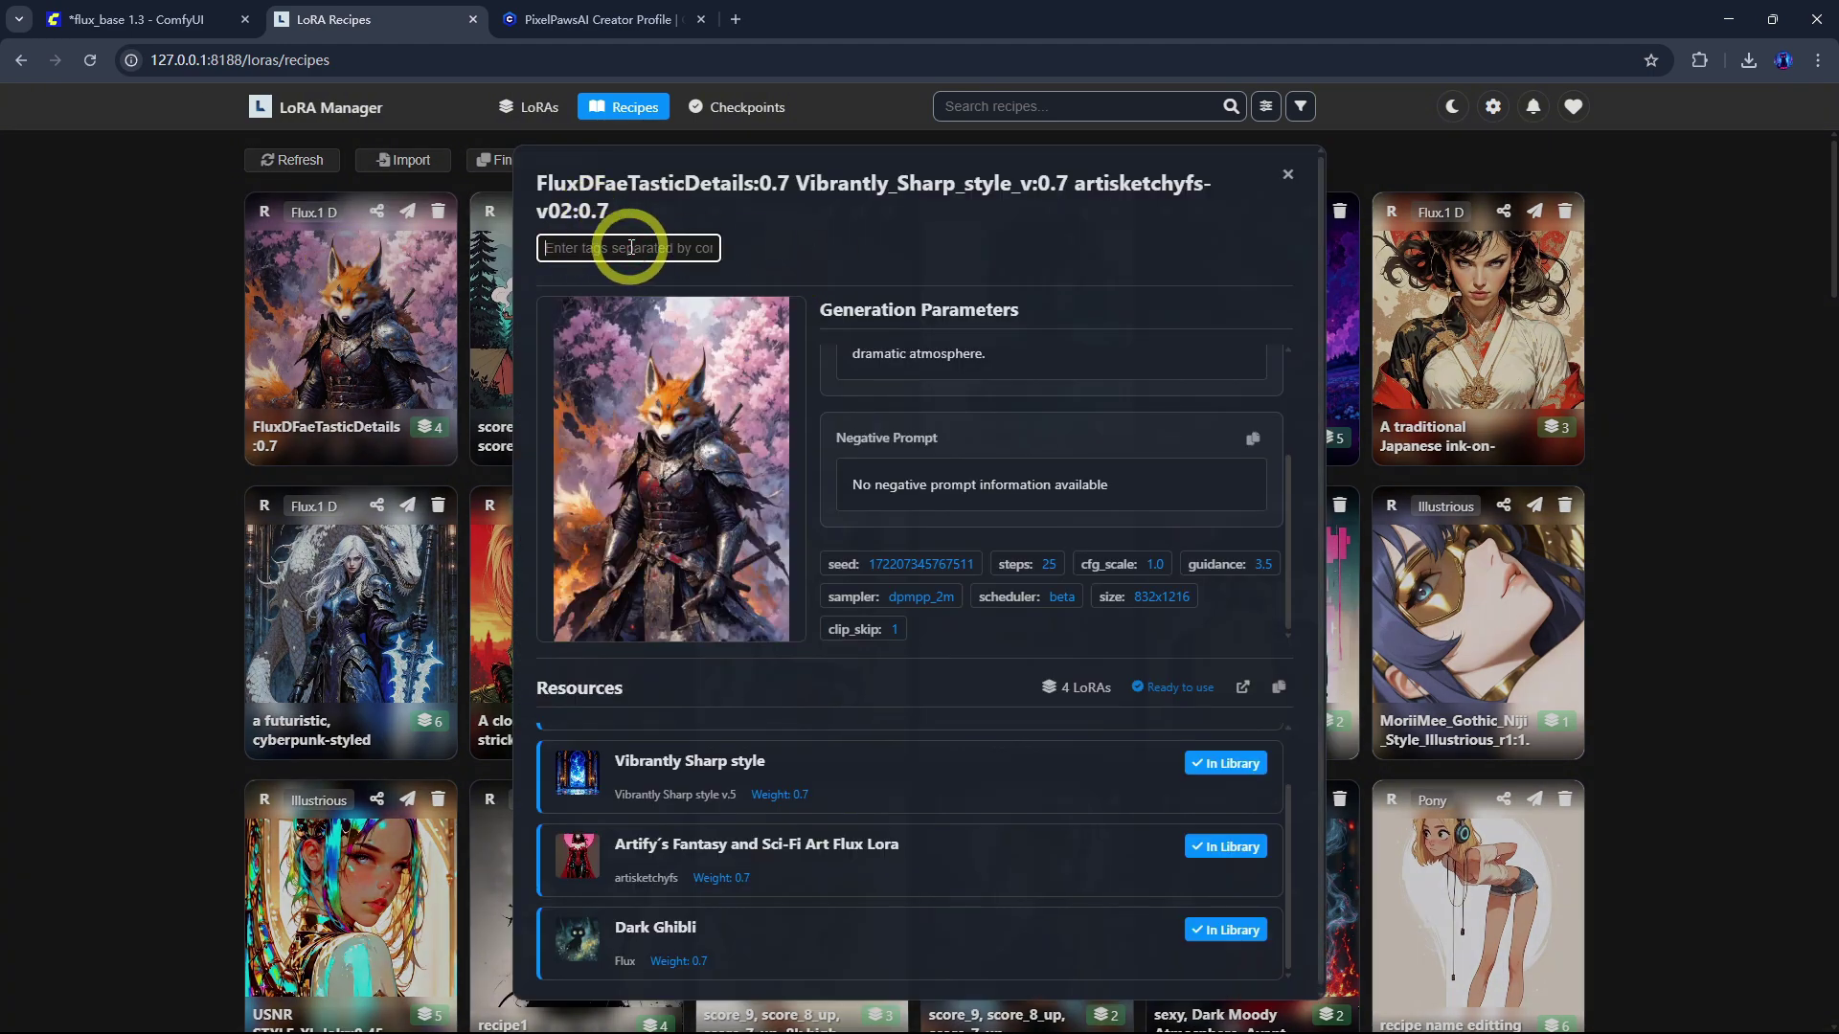
{"action": "type", "text": "fox"}
{"action": "key", "text": "Return"}
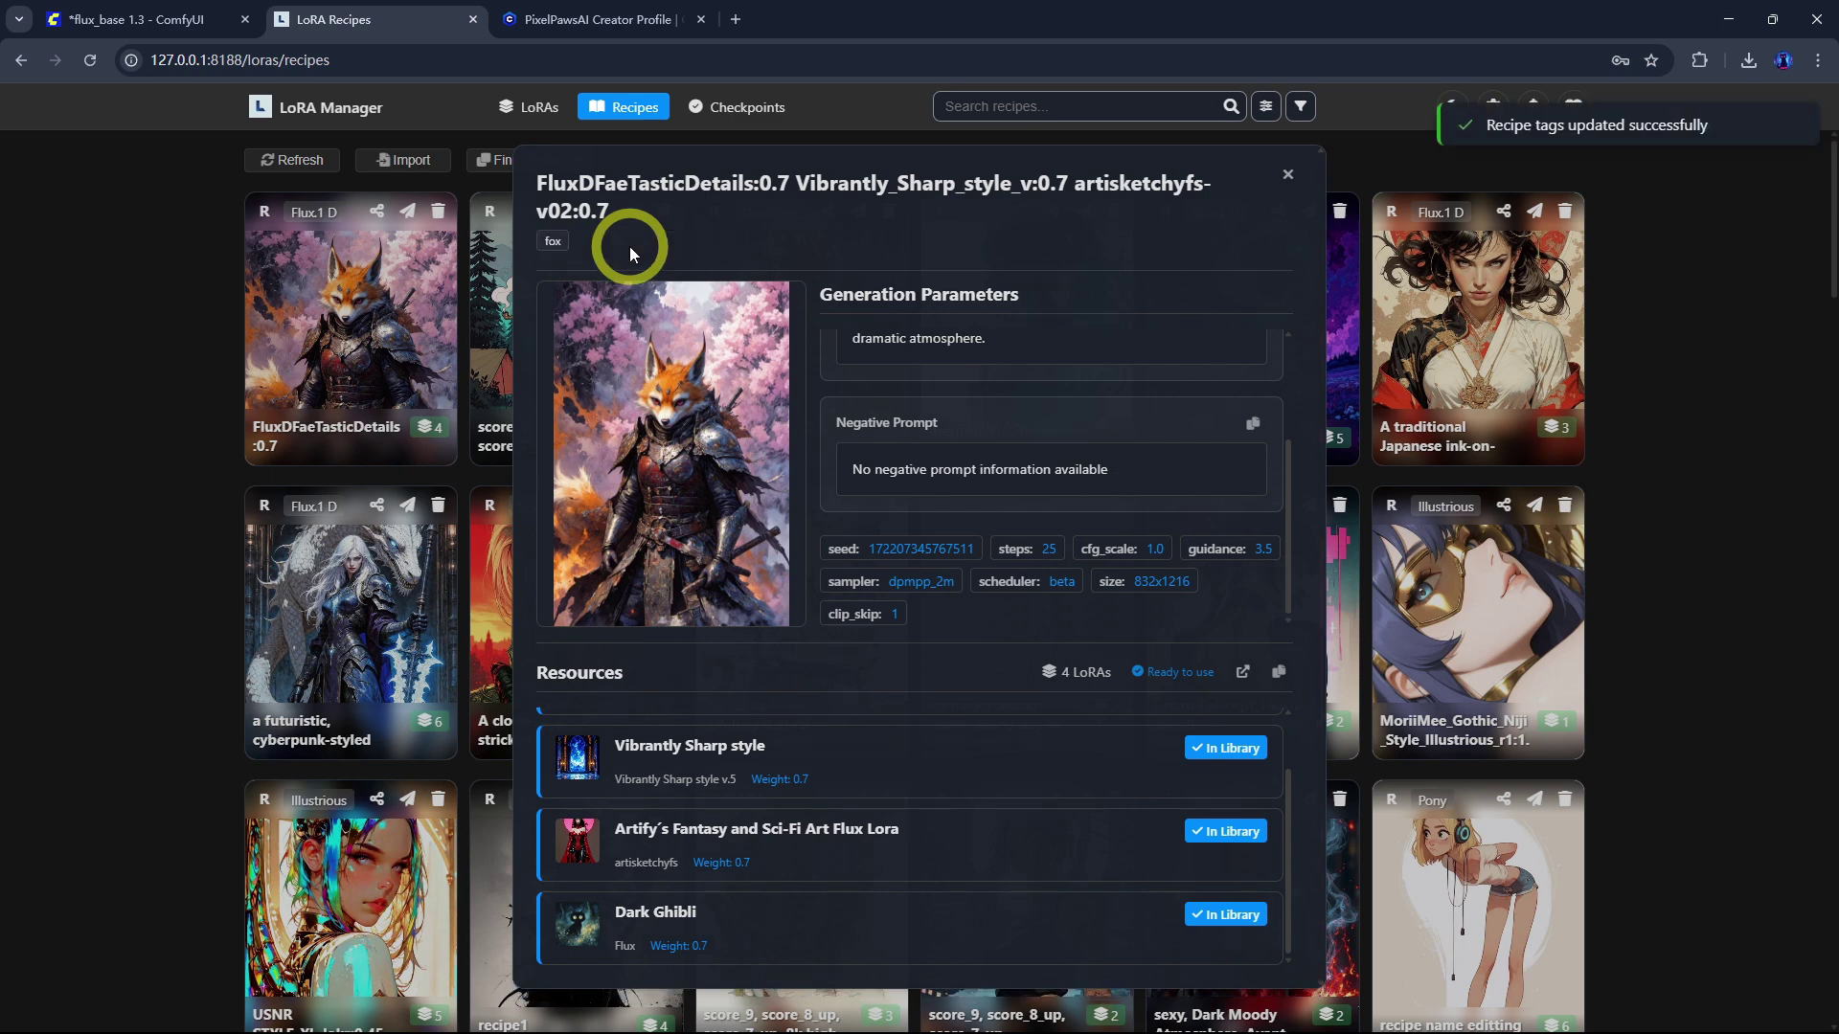
{"action": "key", "text": "Escape"}
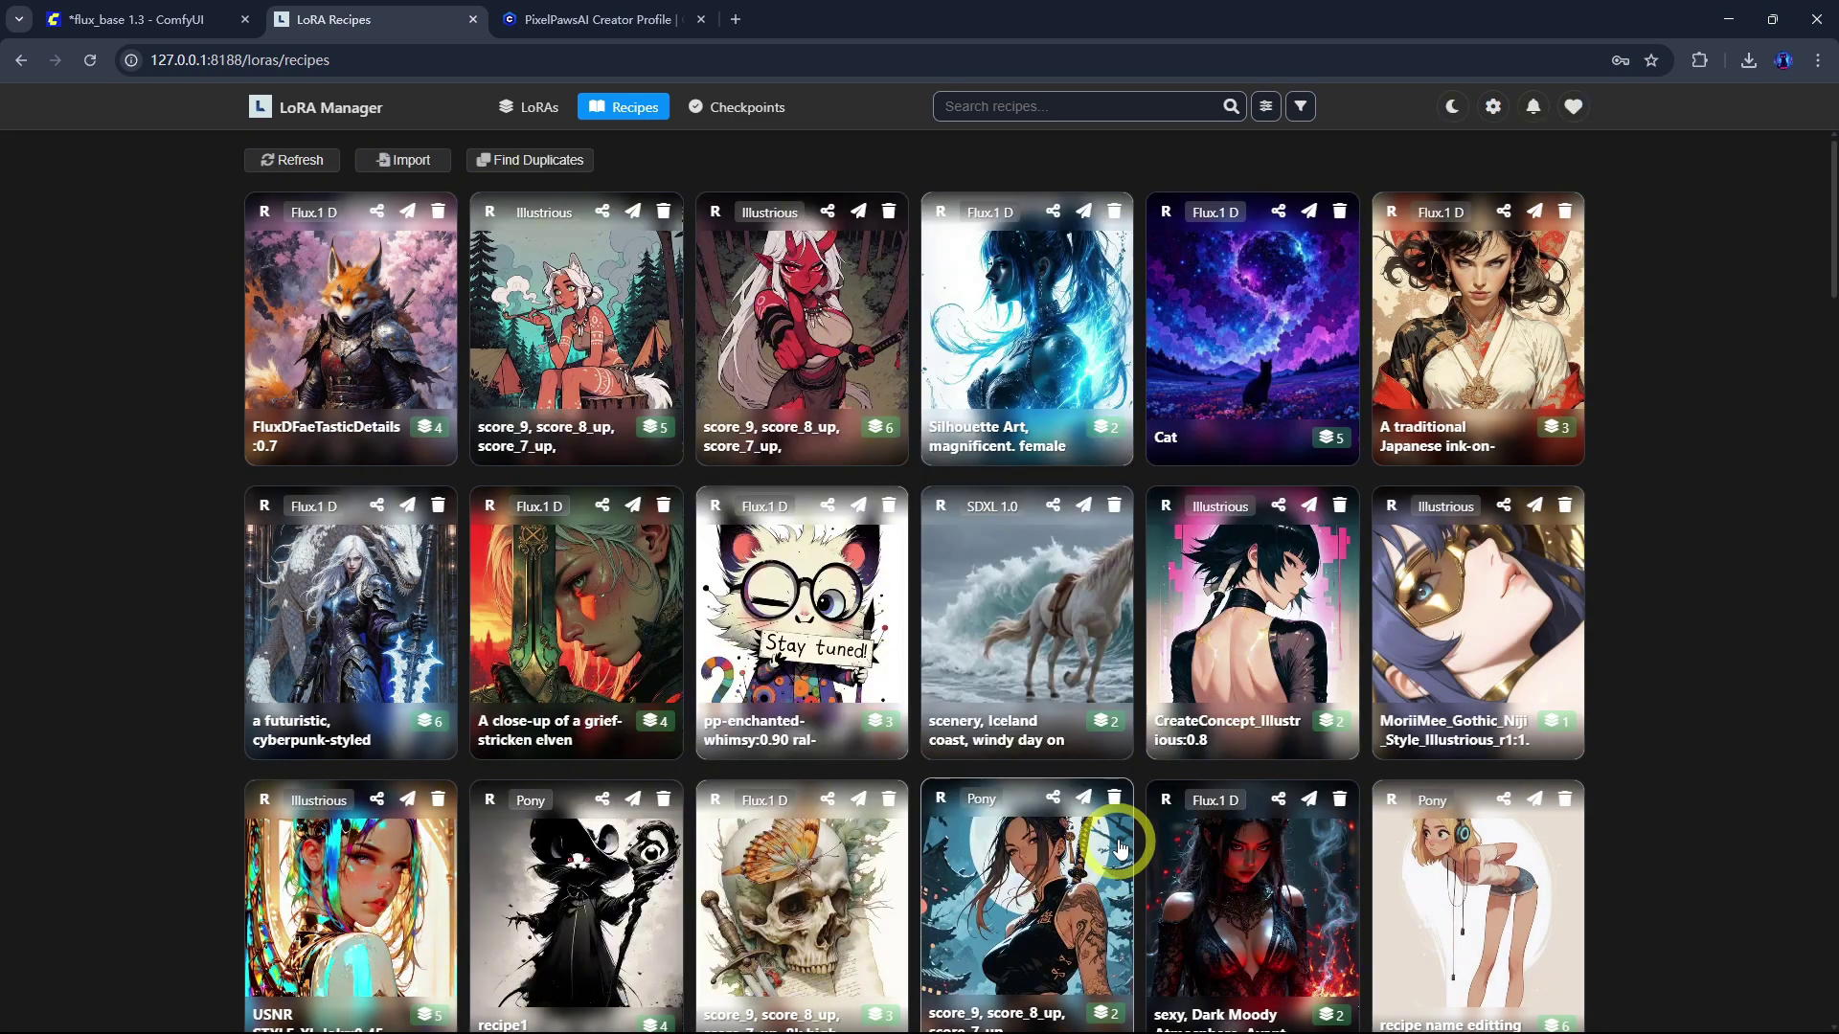
Step: Search the recipes for 'fox', then clear the search
{"action": "left_click", "coordinate": [1080, 106]}
{"action": "type", "text": "fox"}
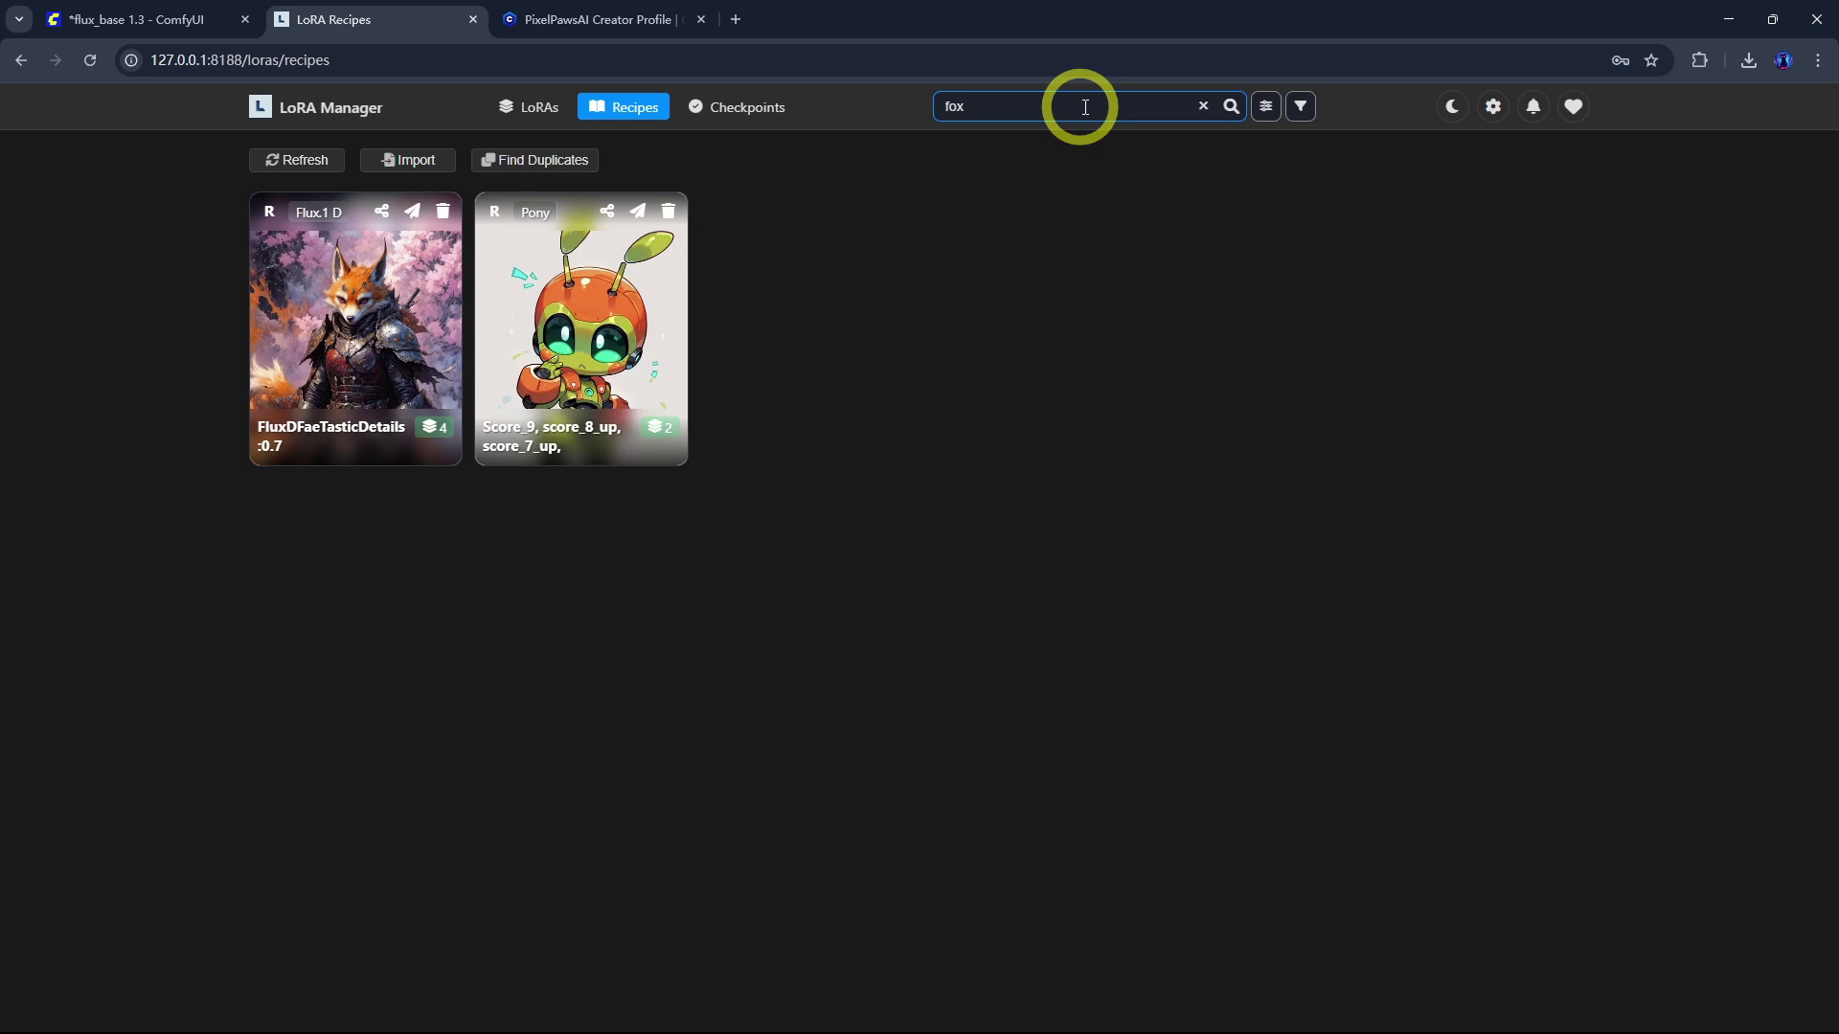
{"action": "left_click", "coordinate": [1265, 107]}
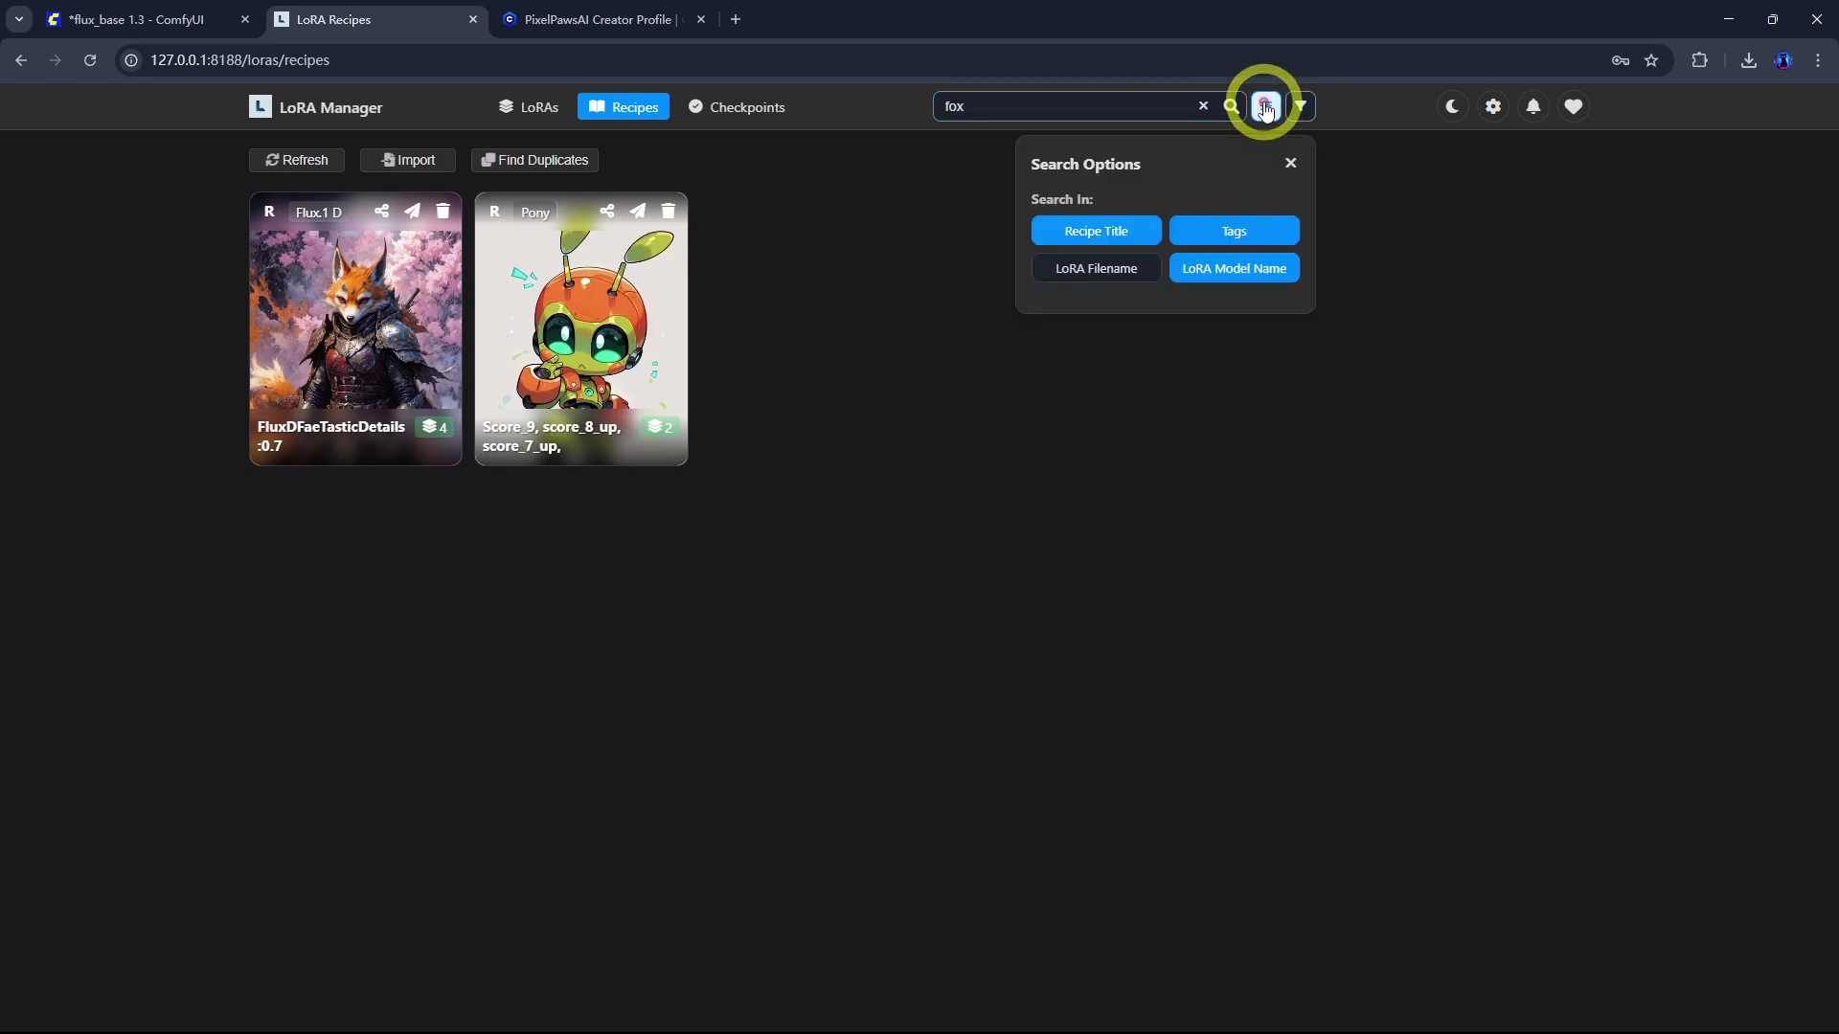
{"action": "left_click", "coordinate": [1204, 108]}
Step: Filter the recipes by the Flux.1 D base model and the new tag
{"action": "left_click", "coordinate": [1300, 109]}
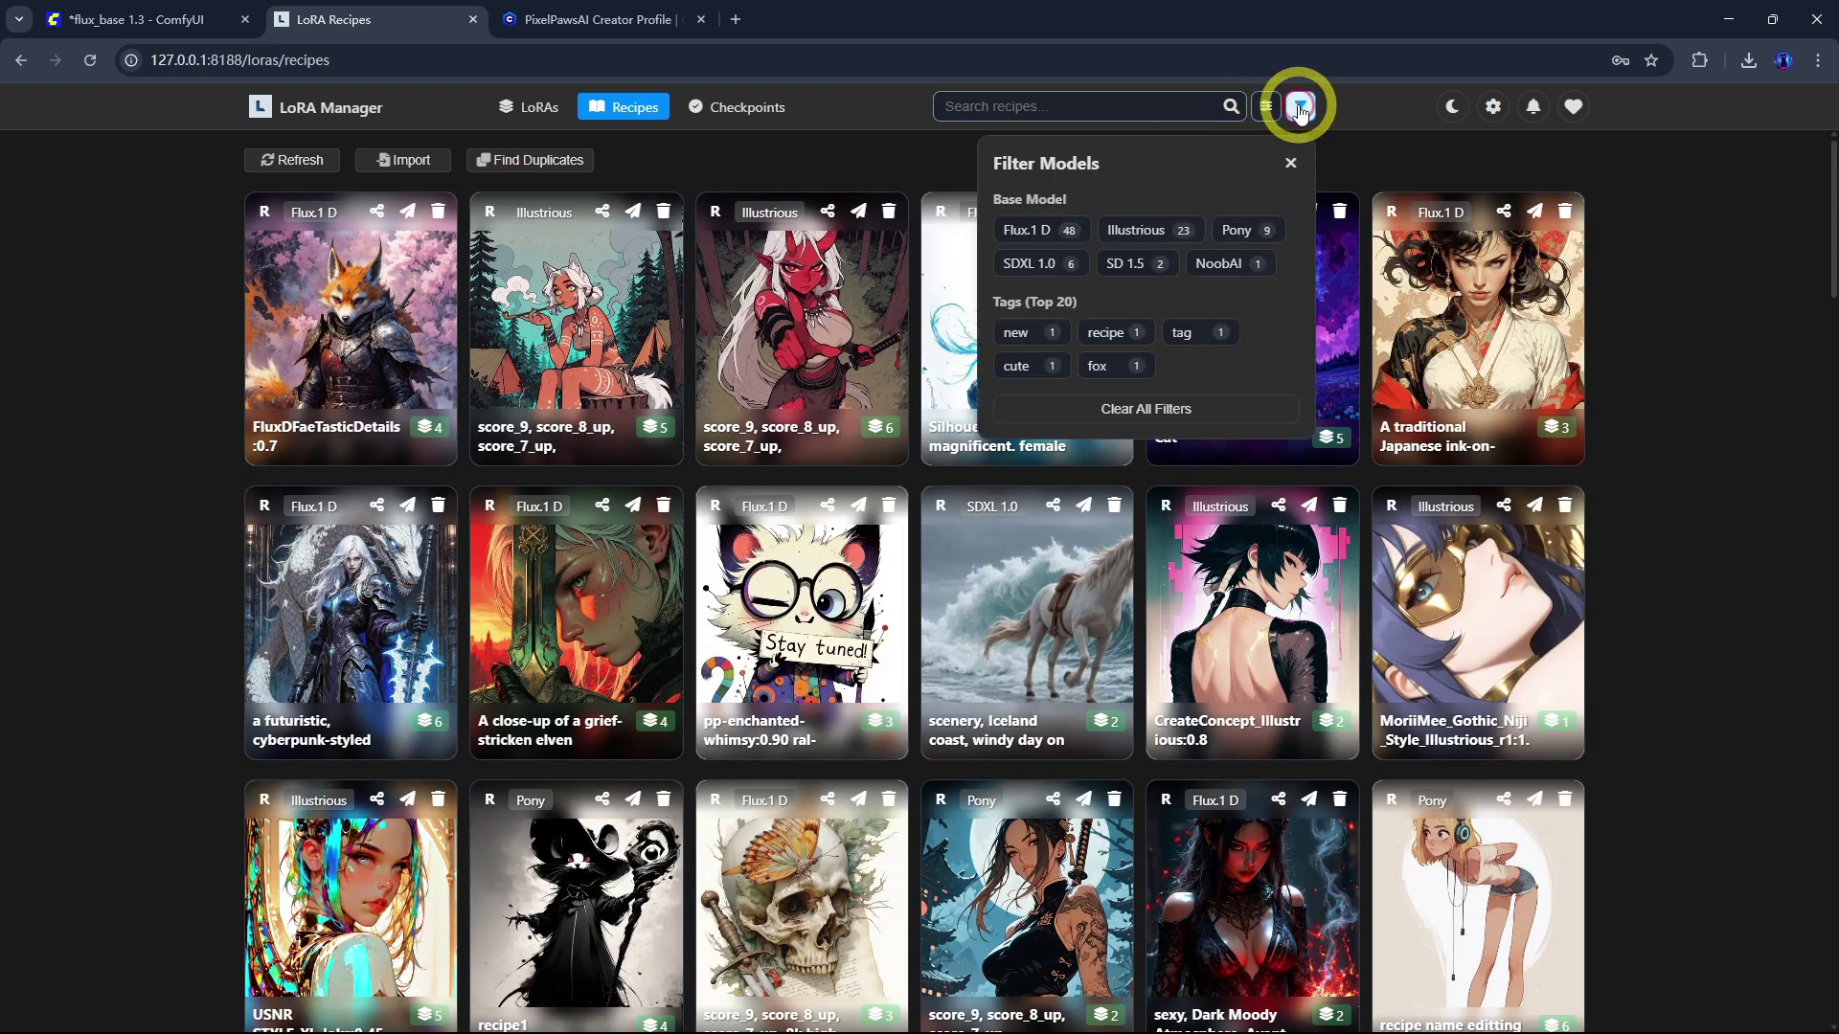
{"action": "left_click", "coordinate": [1055, 239]}
{"action": "left_click", "coordinate": [1108, 333]}
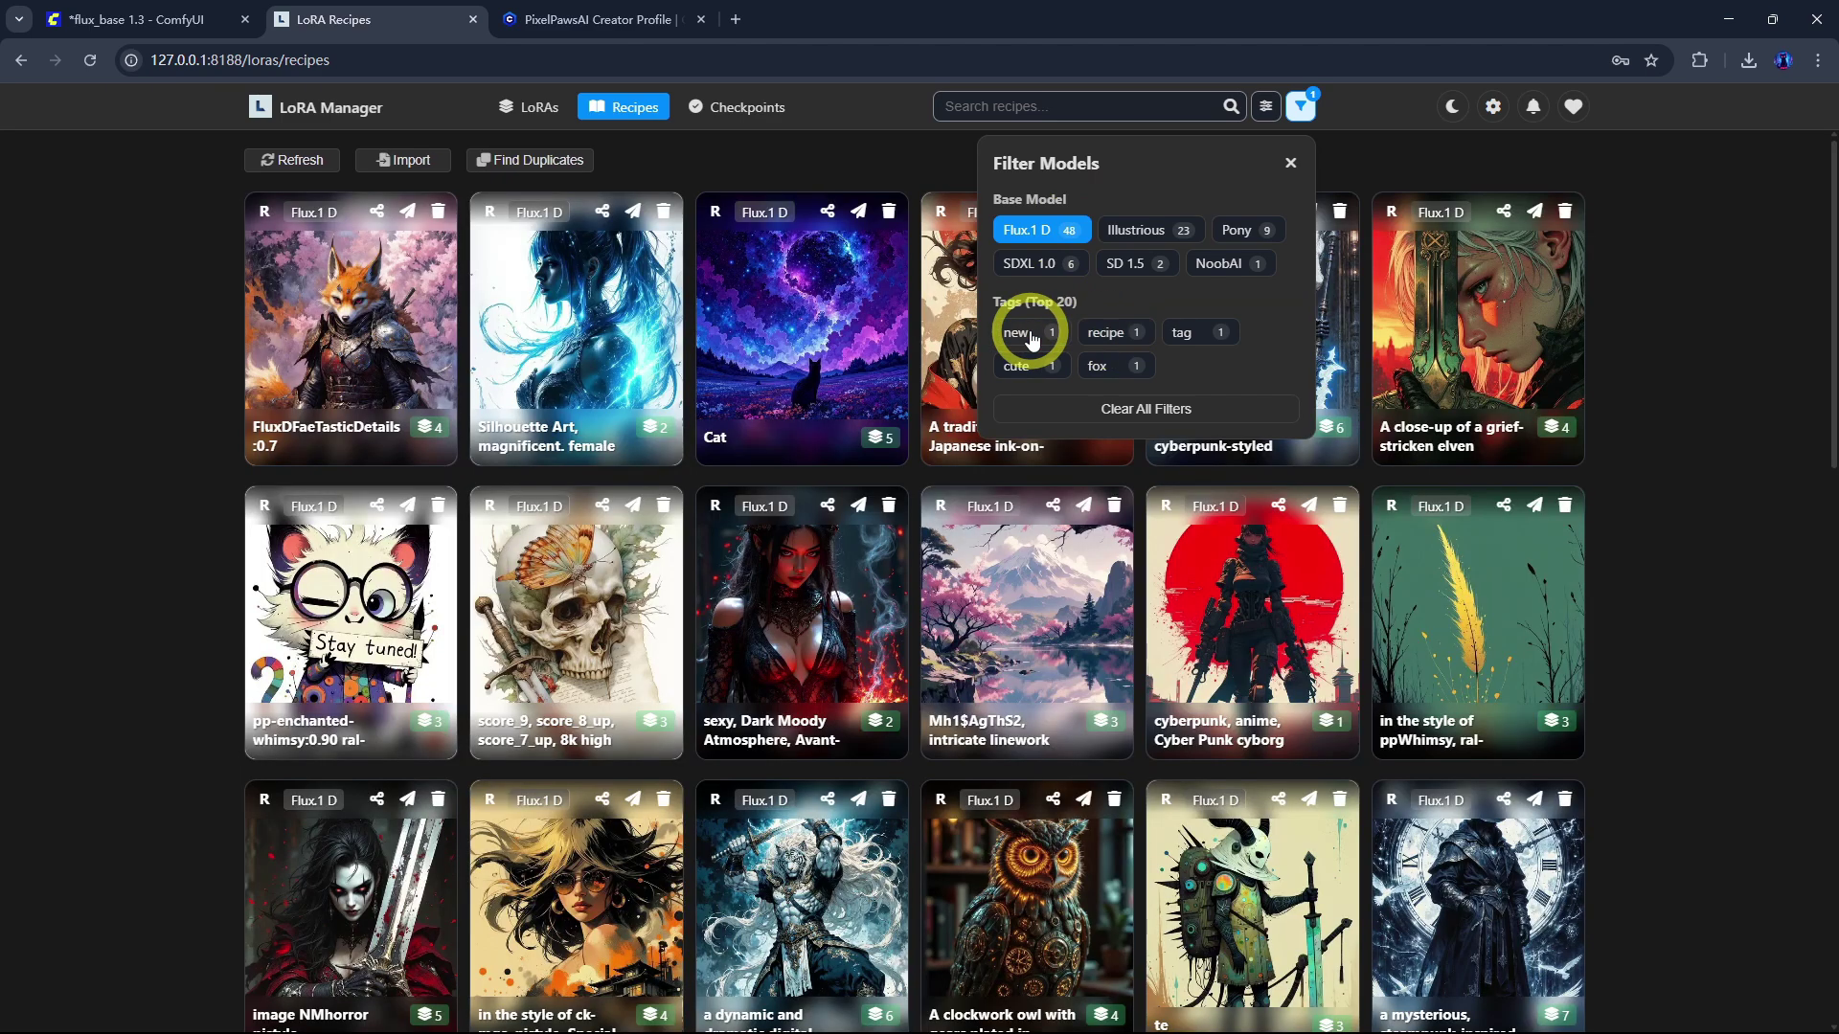
{"action": "left_click", "coordinate": [1031, 337]}
Step: Clear the filters and import the local elven warrior close-up image as a recipe
{"action": "left_click", "coordinate": [1290, 163]}
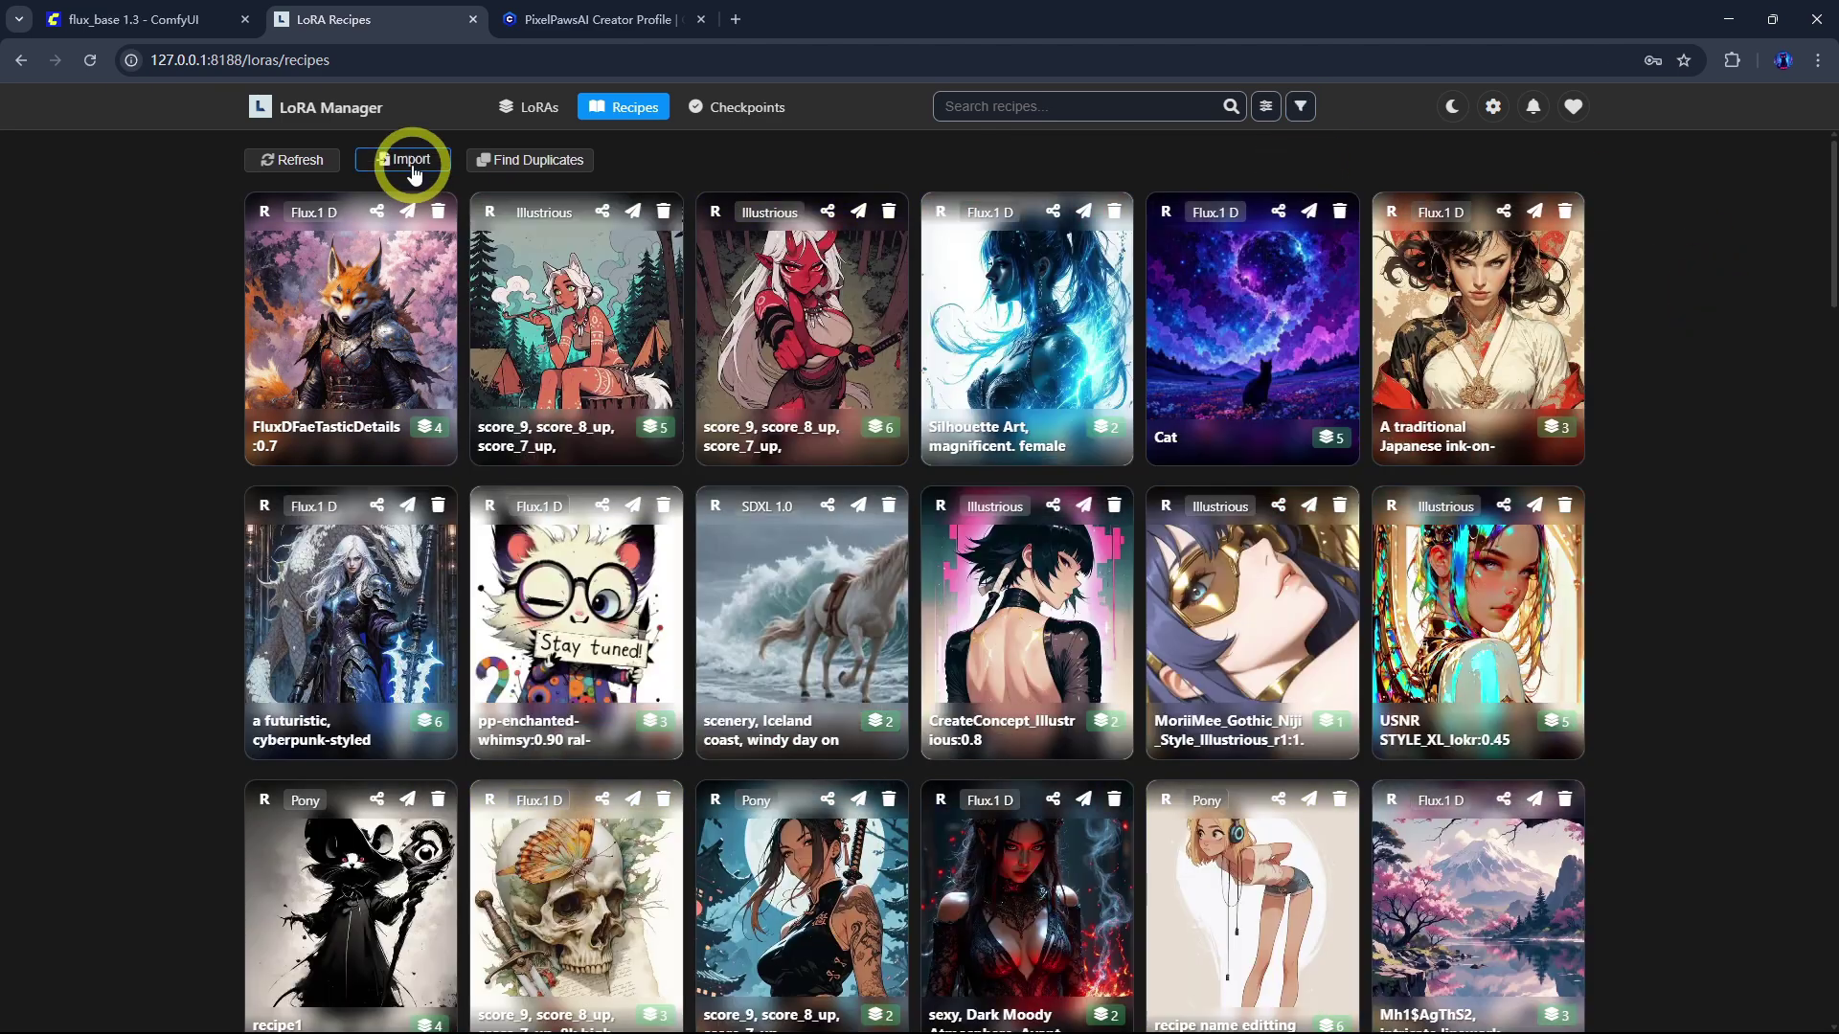
{"action": "left_click", "coordinate": [414, 172]}
{"action": "left_click", "coordinate": [1122, 240]}
{"action": "left_click", "coordinate": [939, 379]}
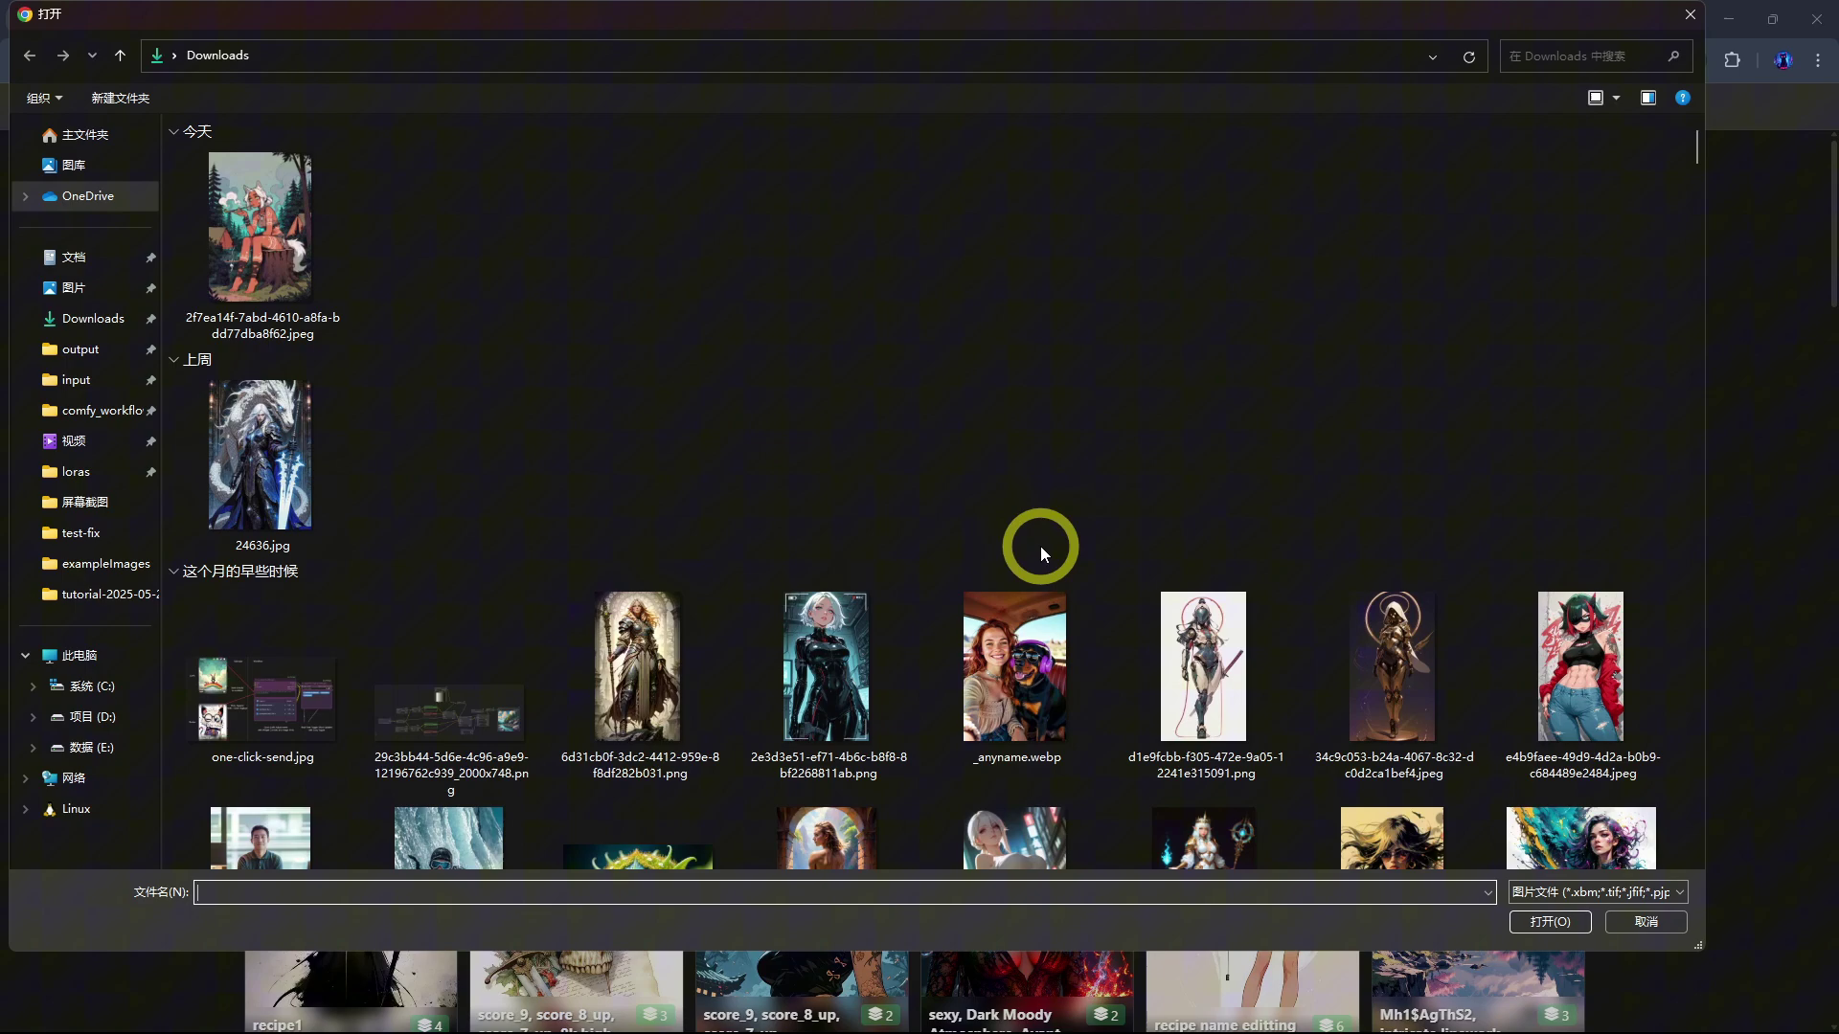
{"action": "scroll", "coordinate": [1040, 545], "scroll_direction": "down", "scroll_amount": 10}
{"action": "scroll", "coordinate": [950, 664], "scroll_direction": "down", "scroll_amount": 10}
{"action": "left_click", "coordinate": [642, 330]}
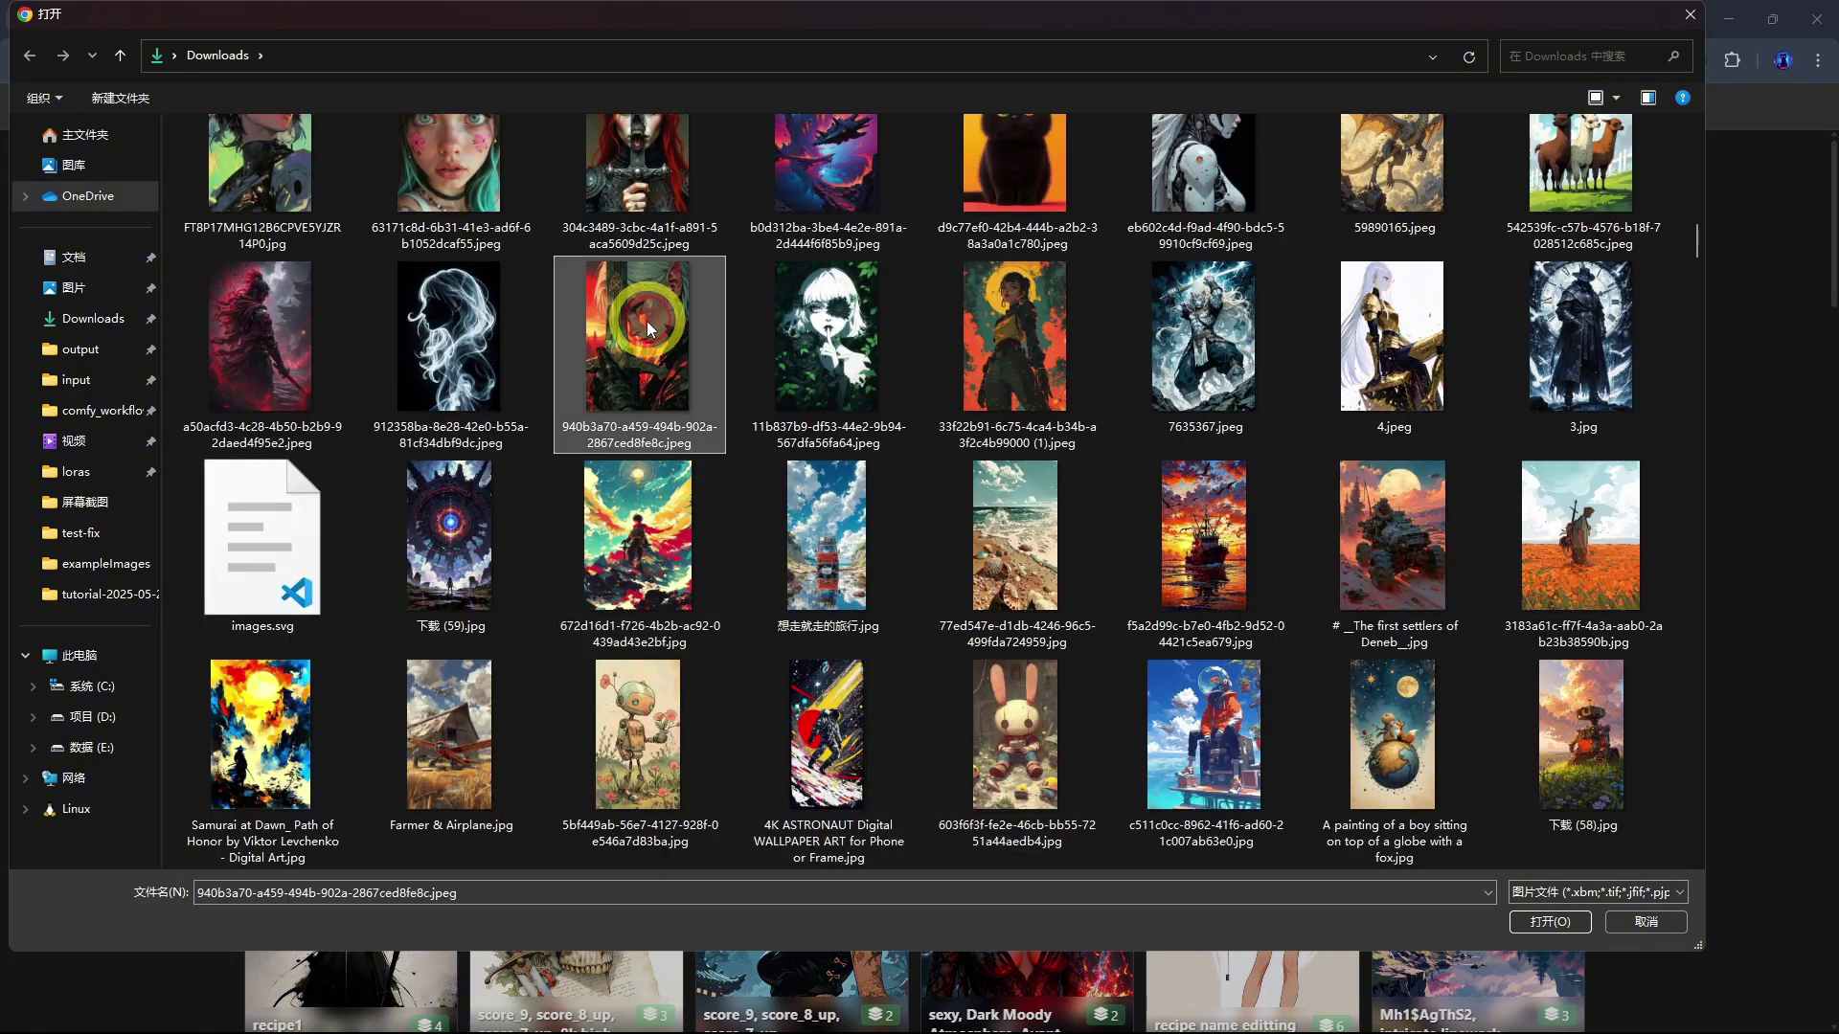
{"action": "left_click", "coordinate": [1530, 923]}
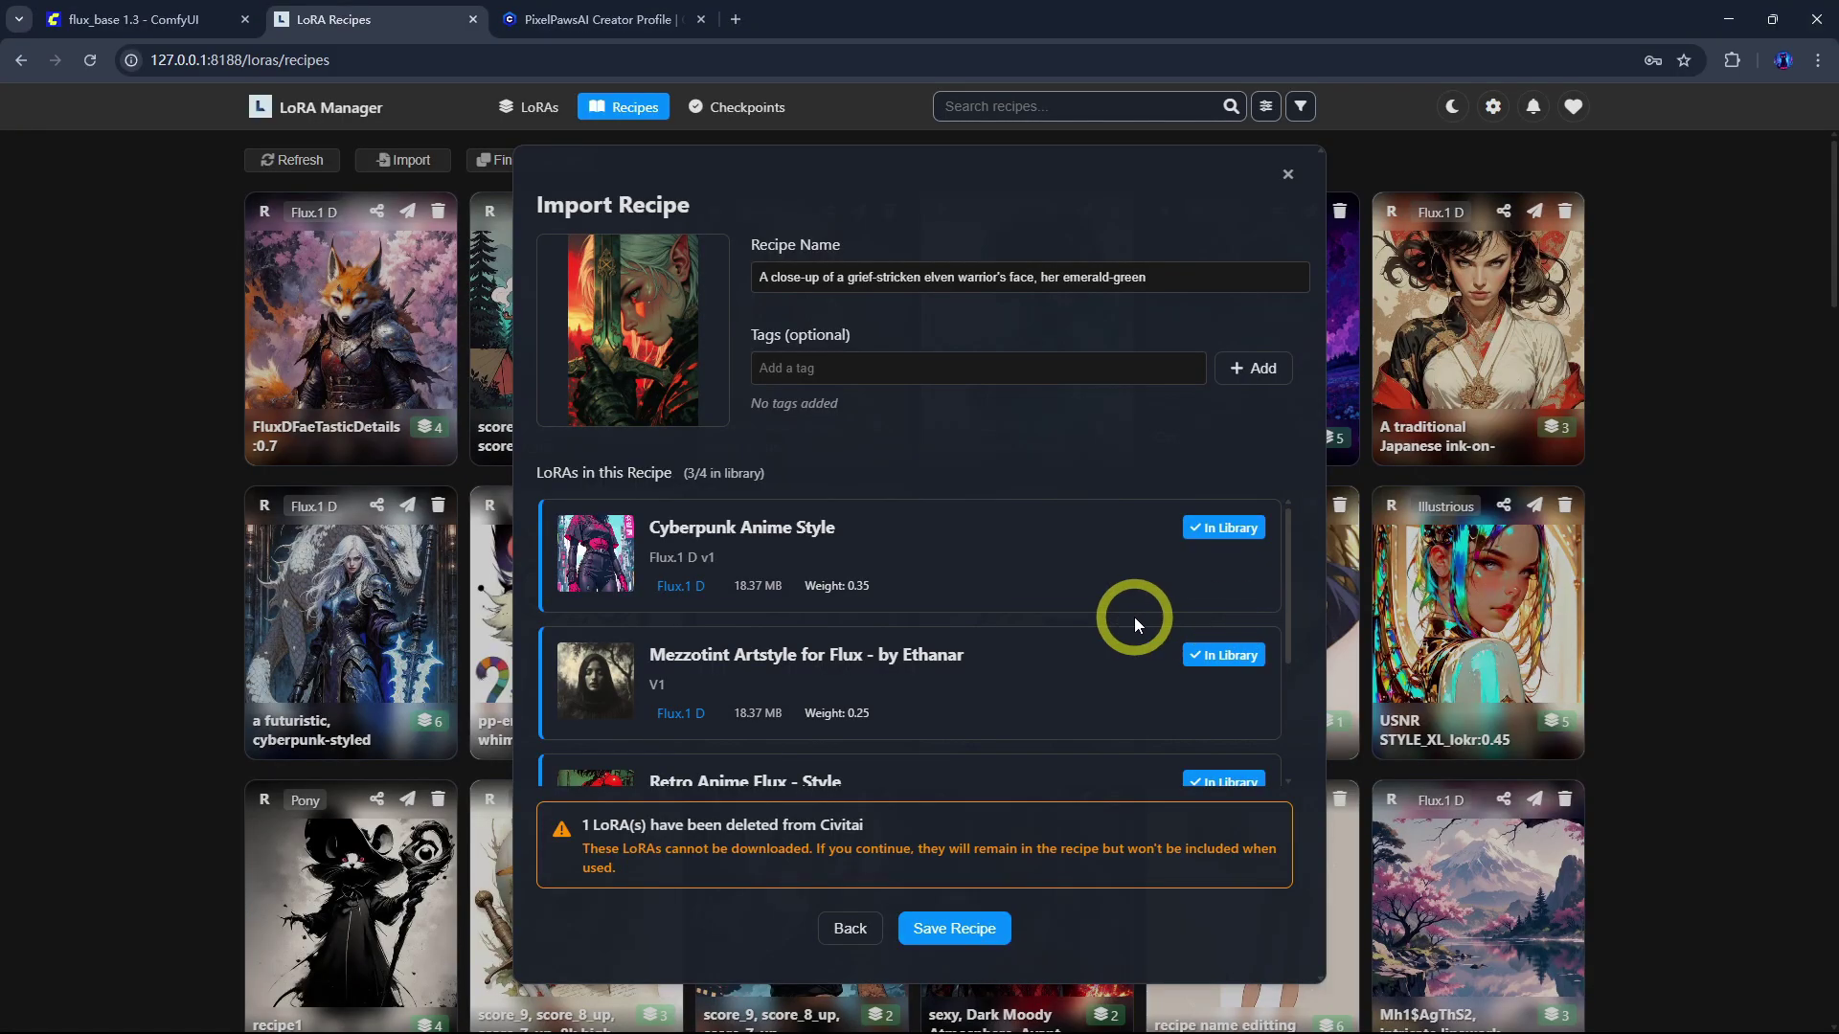
{"action": "scroll", "coordinate": [1134, 617], "scroll_direction": "down", "scroll_amount": 2}
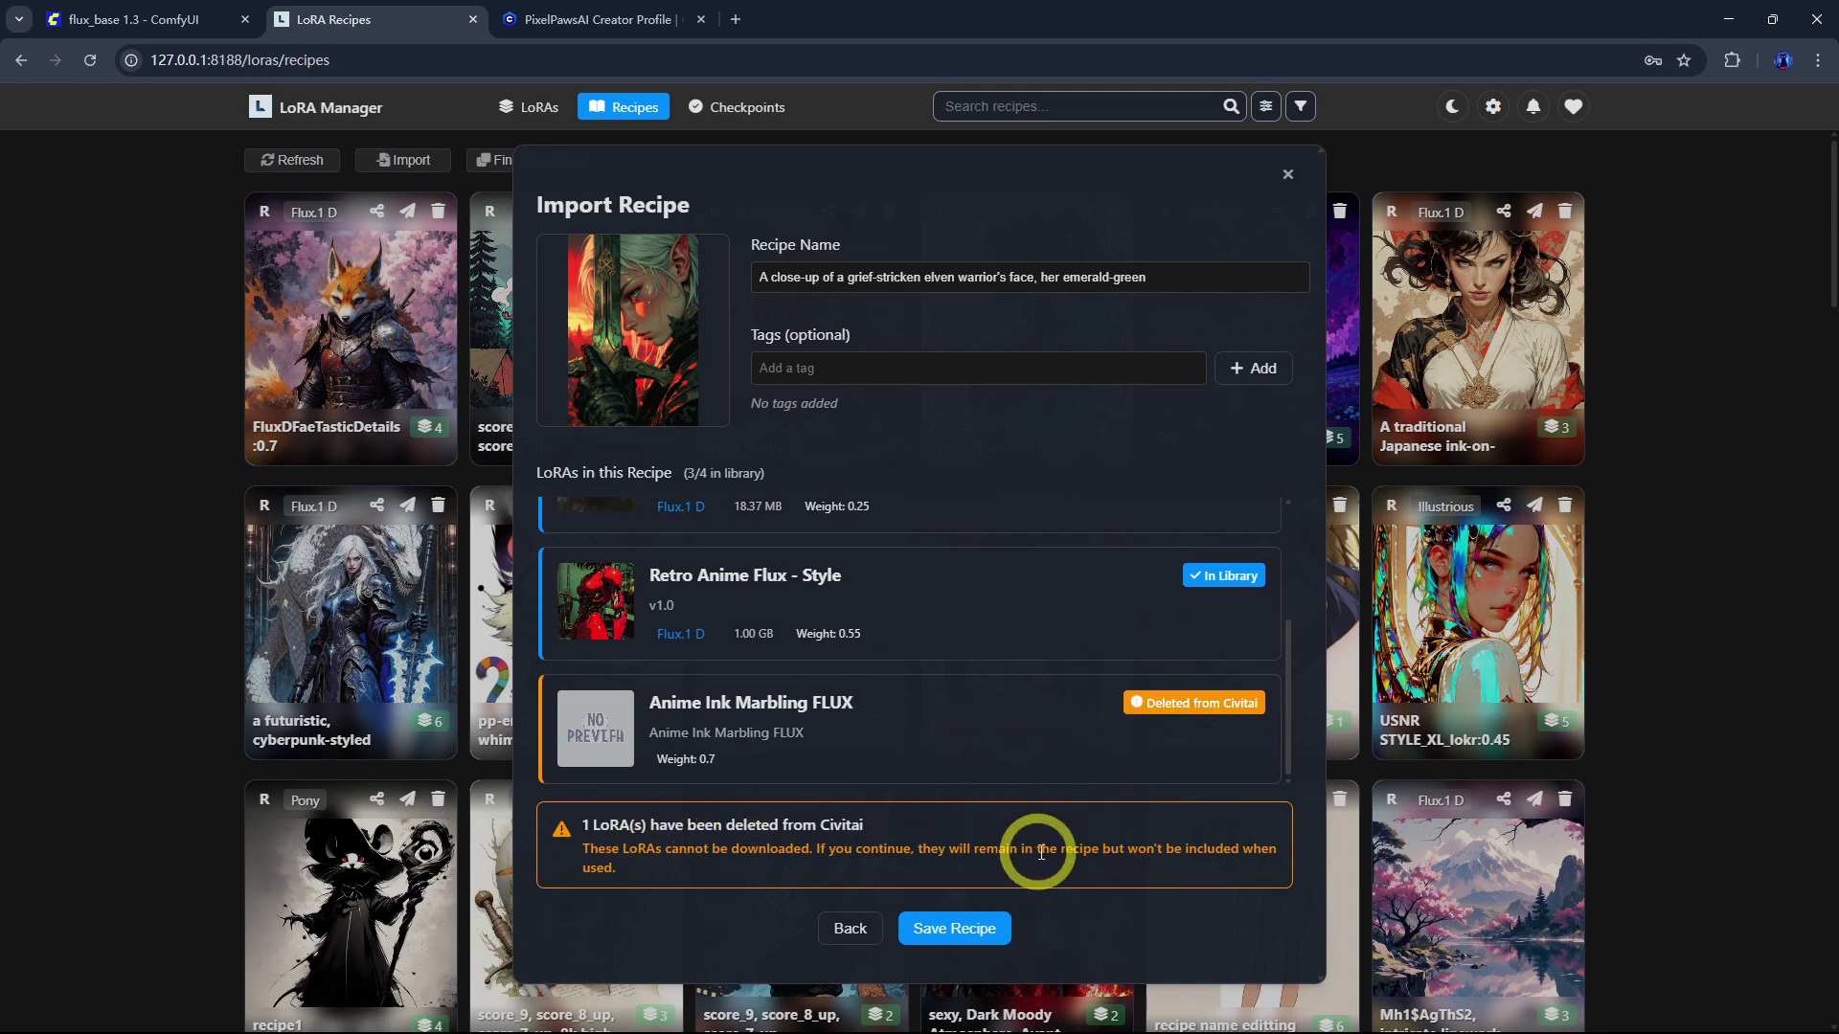
{"action": "left_click", "coordinate": [953, 928]}
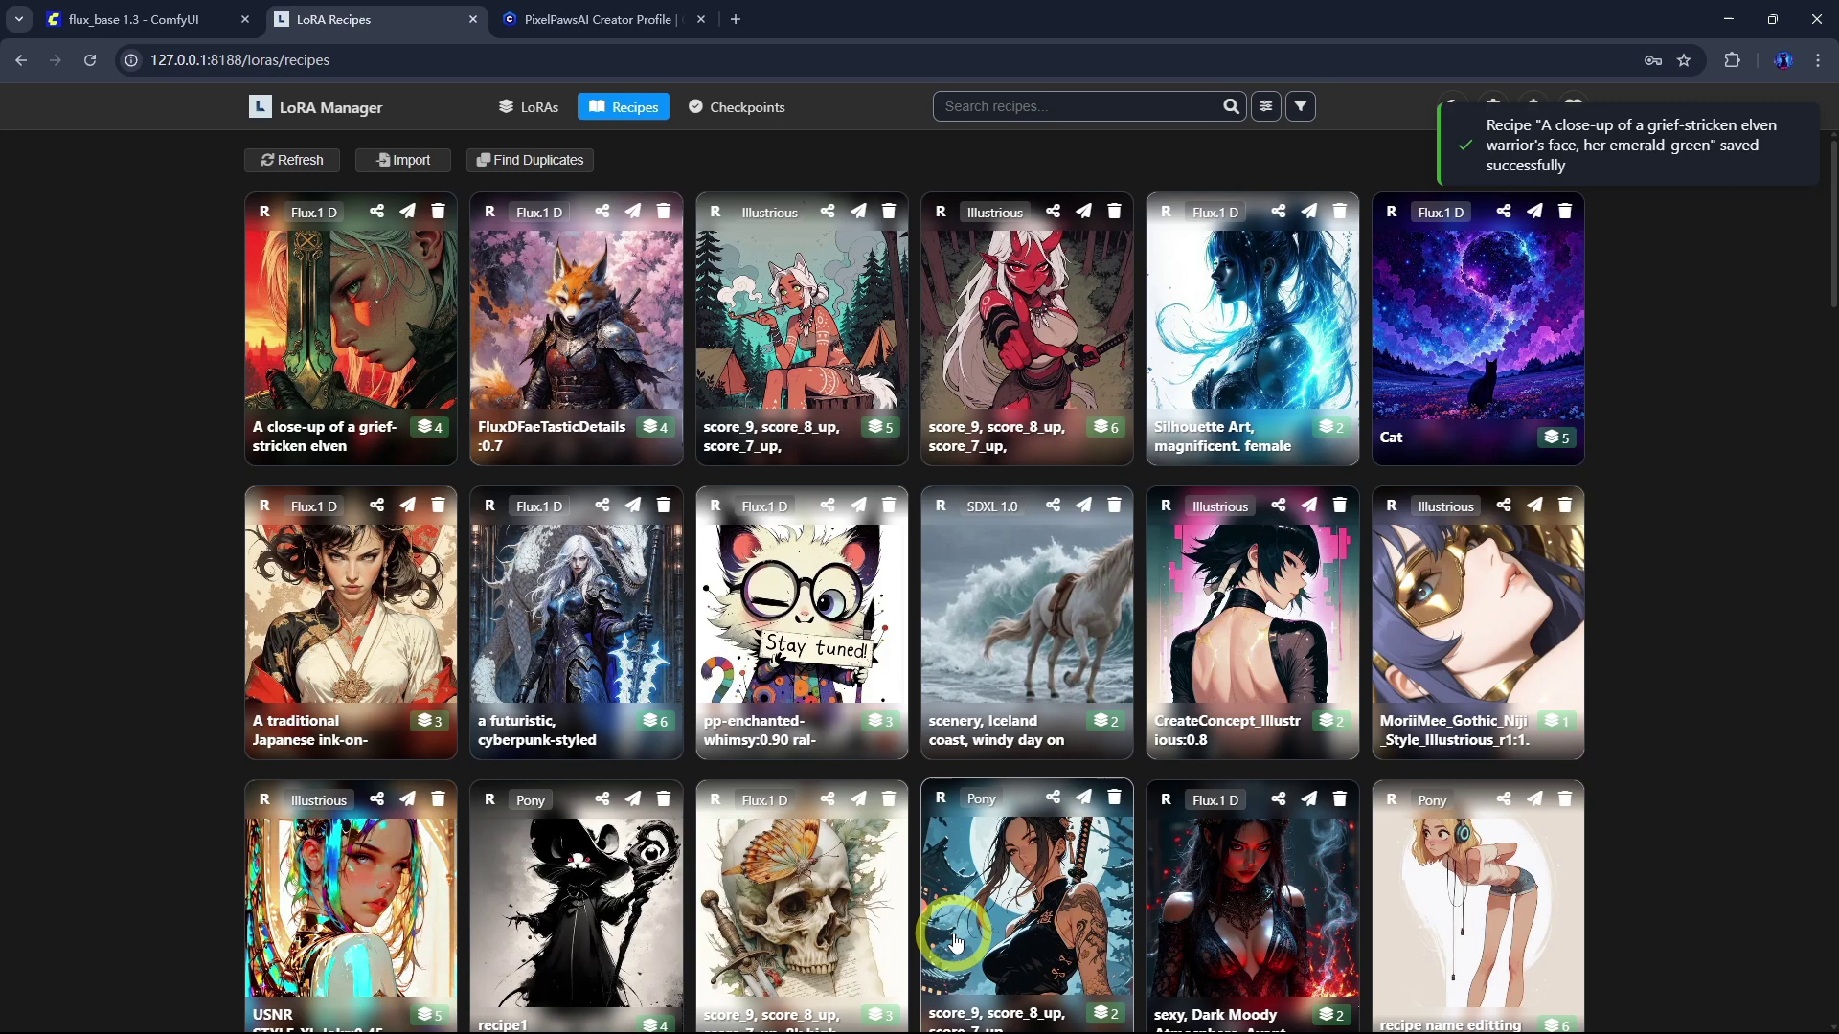
Step: Copy the local MandalaFusion LoRA's syntax
{"action": "left_click", "coordinate": [375, 308]}
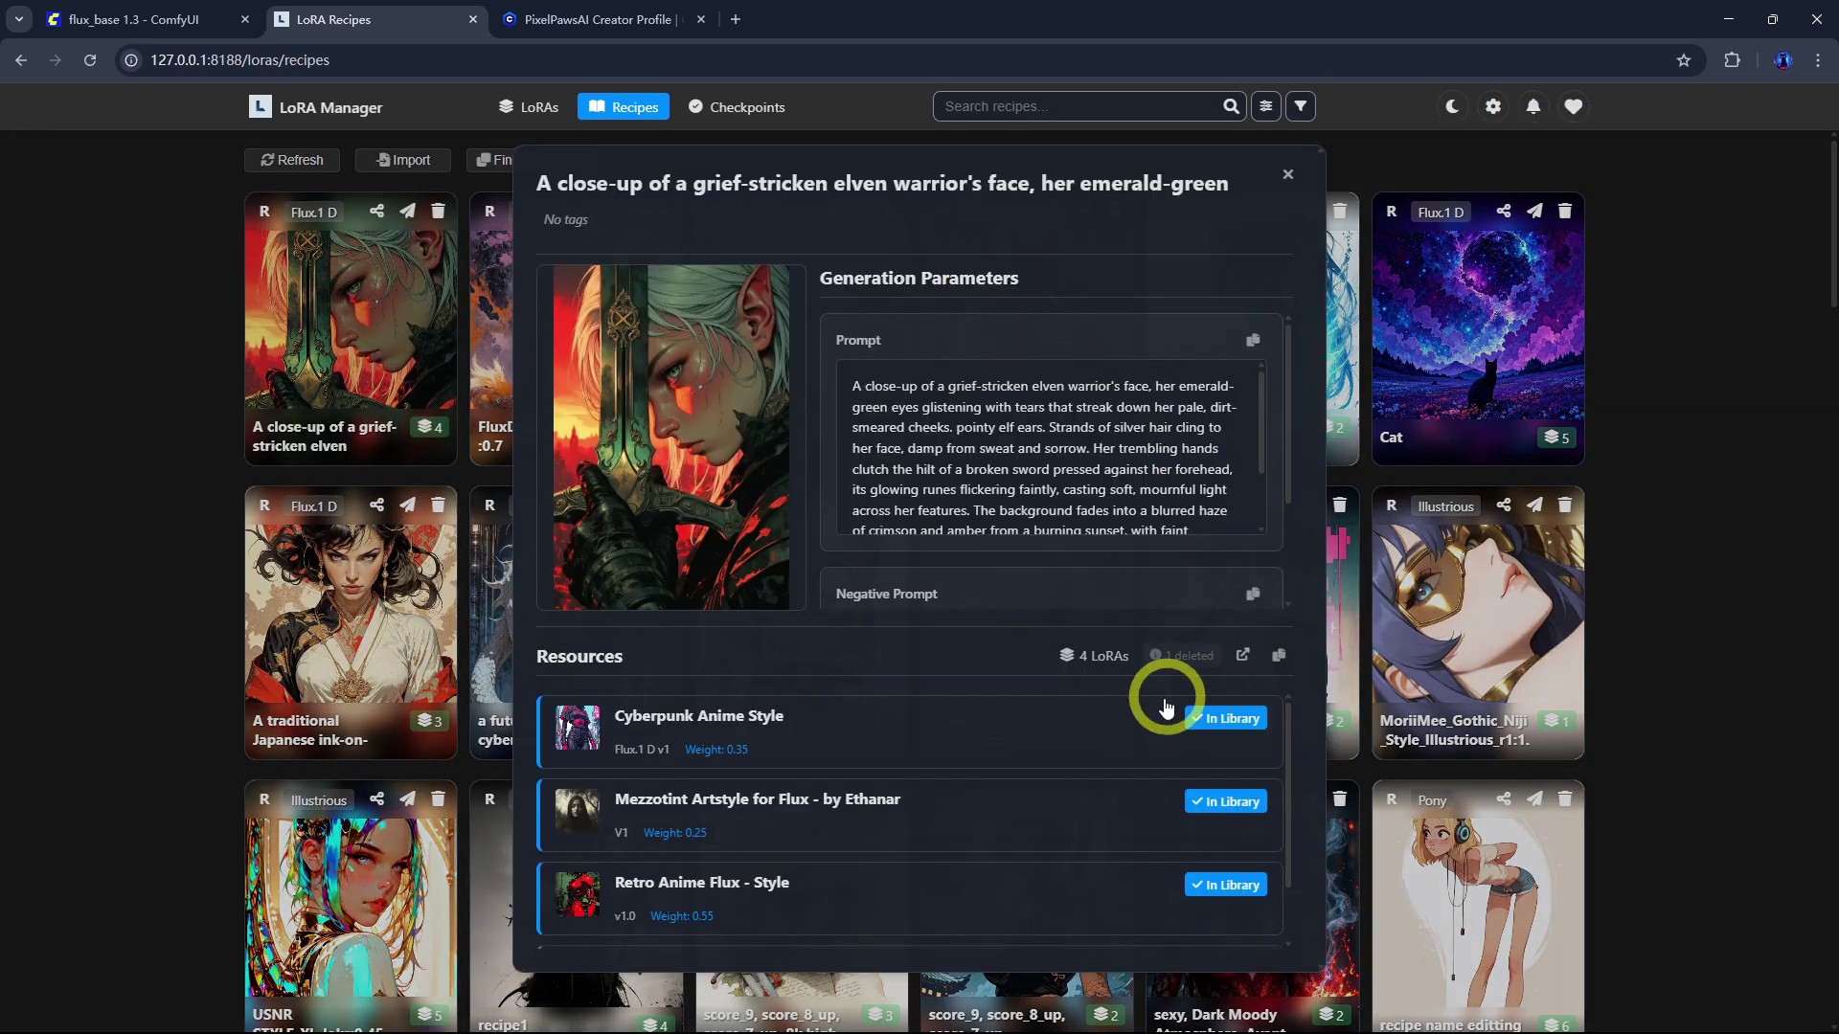
{"action": "scroll", "coordinate": [1165, 708], "scroll_direction": "down", "scroll_amount": 1}
{"action": "scroll", "coordinate": [1120, 767], "scroll_direction": "down", "scroll_amount": 1}
{"action": "left_click", "coordinate": [1226, 934]}
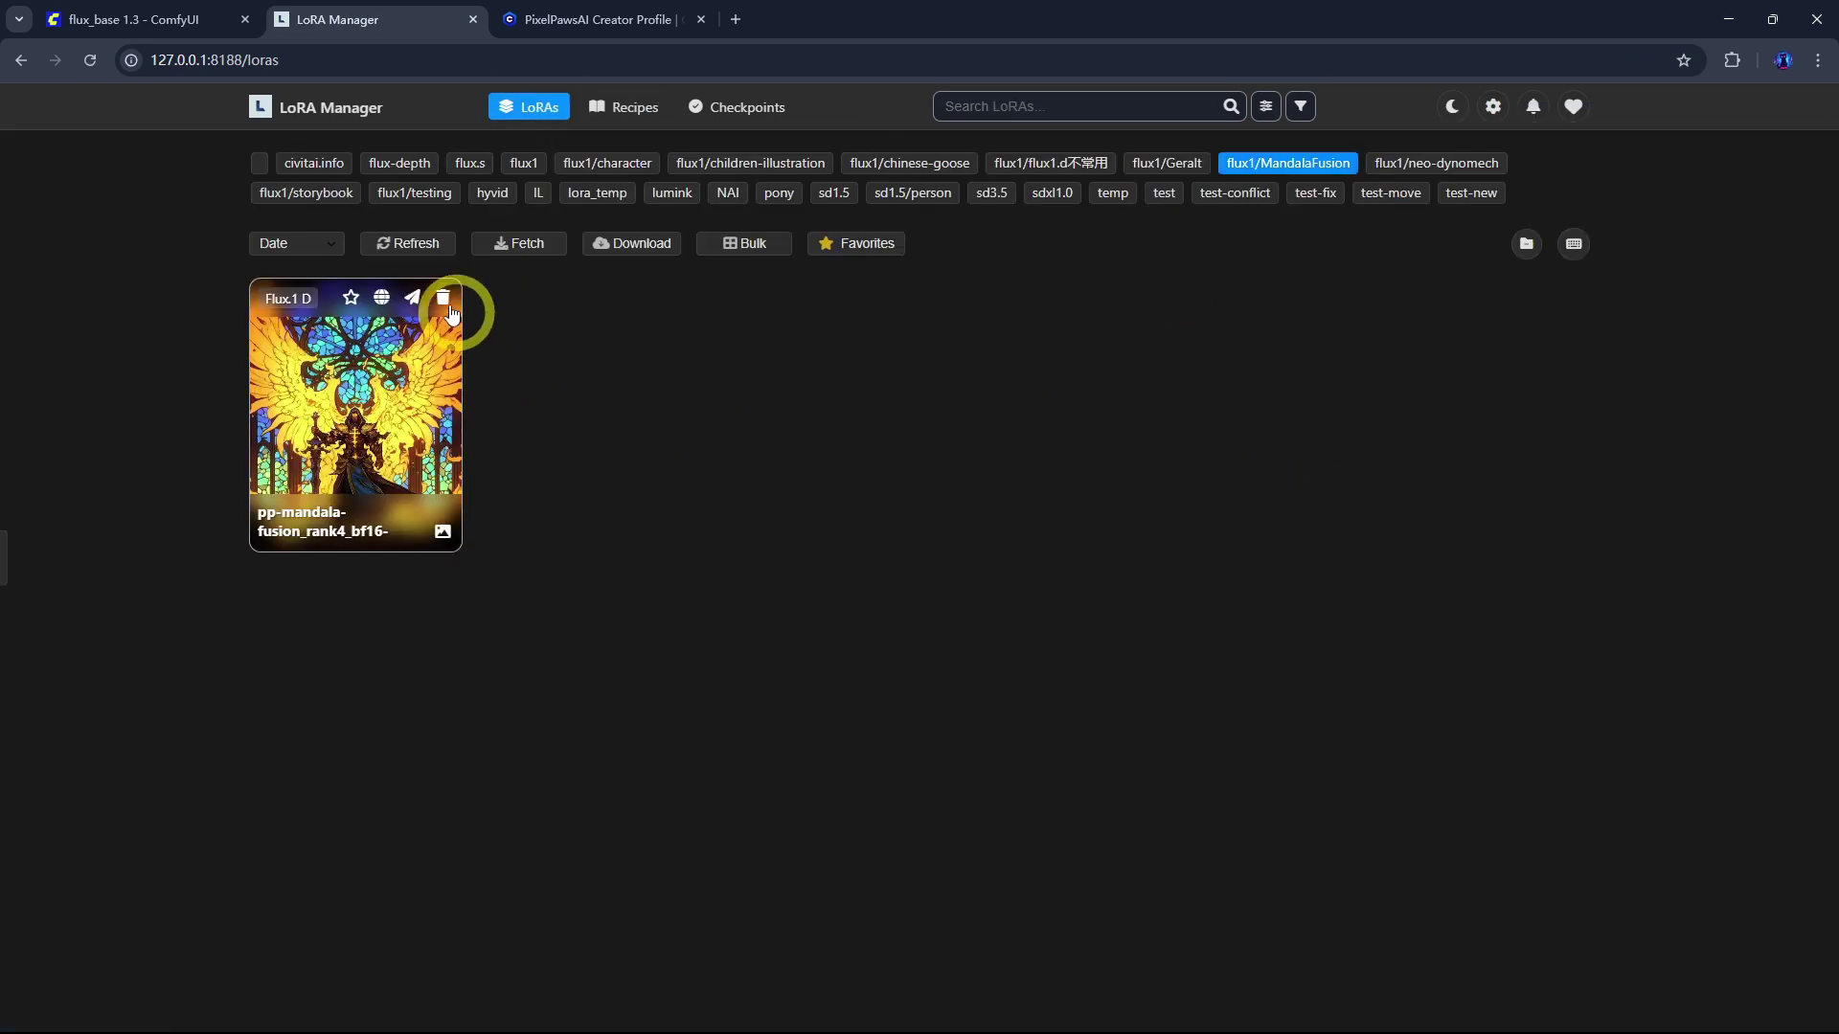
{"action": "right_click", "coordinate": [390, 388]}
{"action": "left_click", "coordinate": [479, 482]}
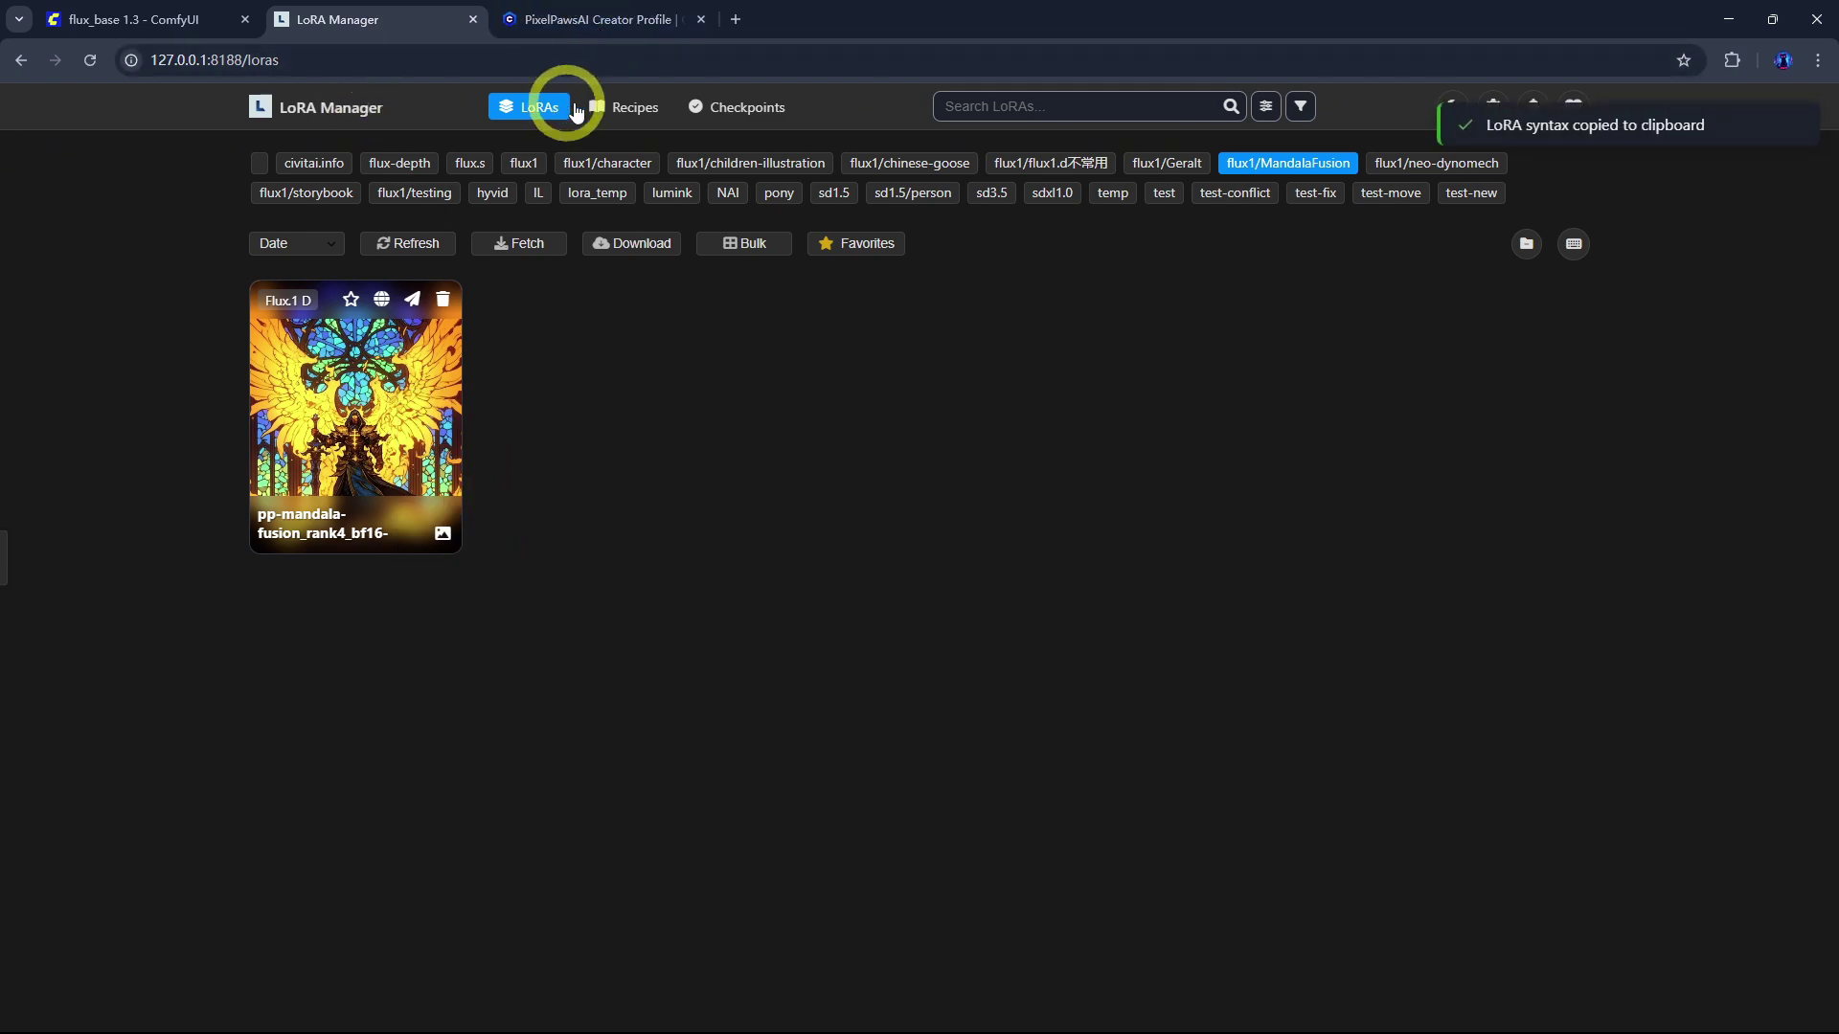
Step: Reconnect the elven recipe's deleted Anime Ink Marbling FLUX entry using the pasted syntax
{"action": "left_click", "coordinate": [589, 107]}
{"action": "left_click", "coordinate": [350, 326]}
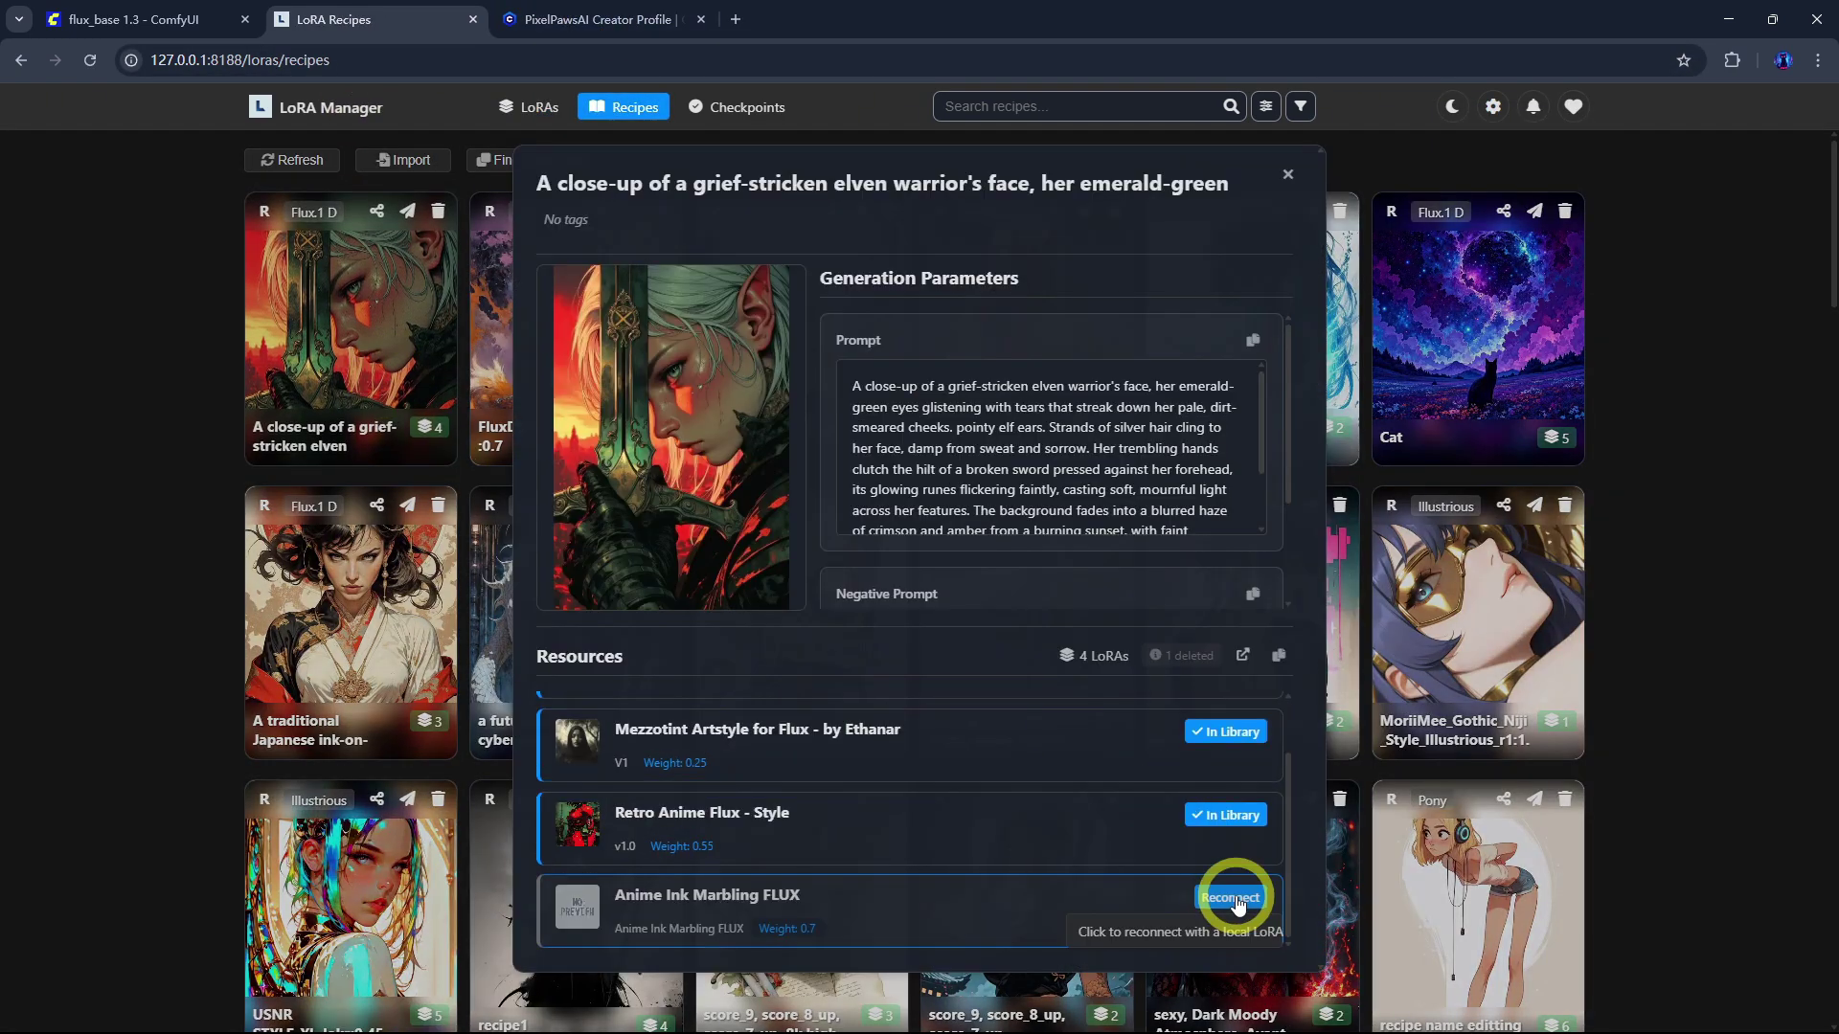
{"action": "left_click", "coordinate": [1231, 899]}
{"action": "key", "text": "ctrl+v"}
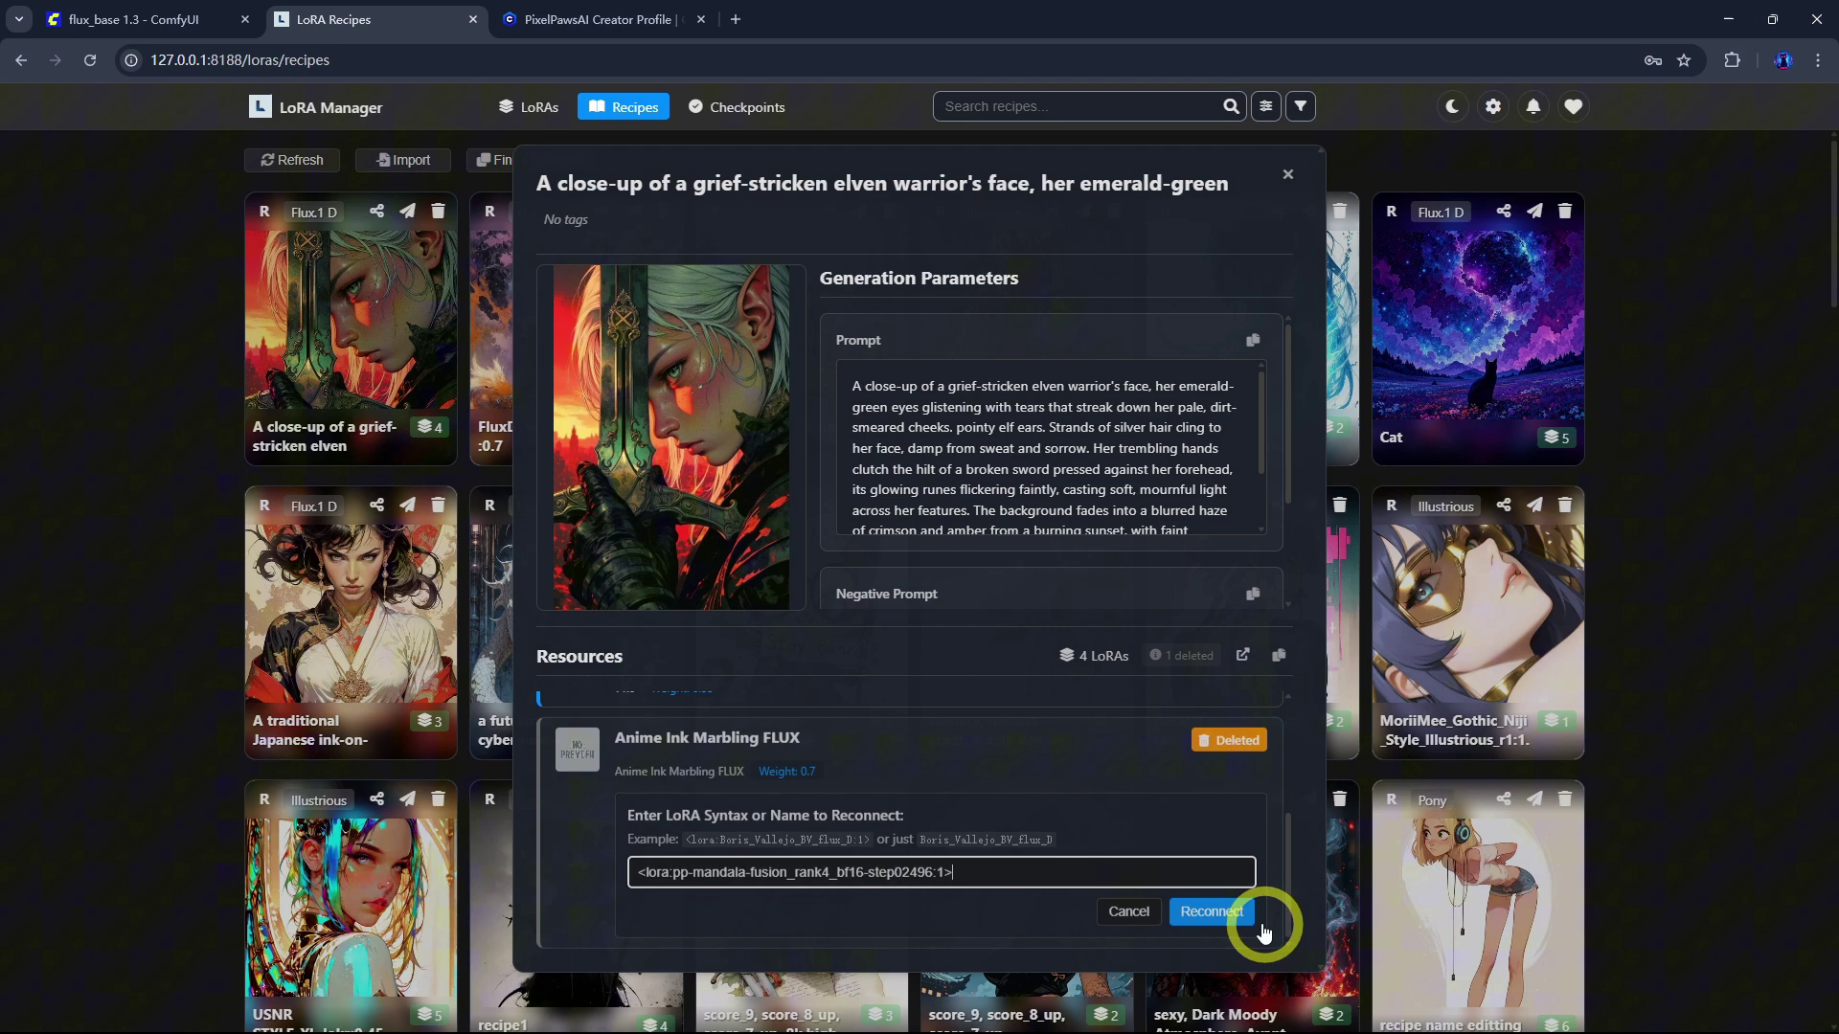
{"action": "left_click", "coordinate": [1213, 910]}
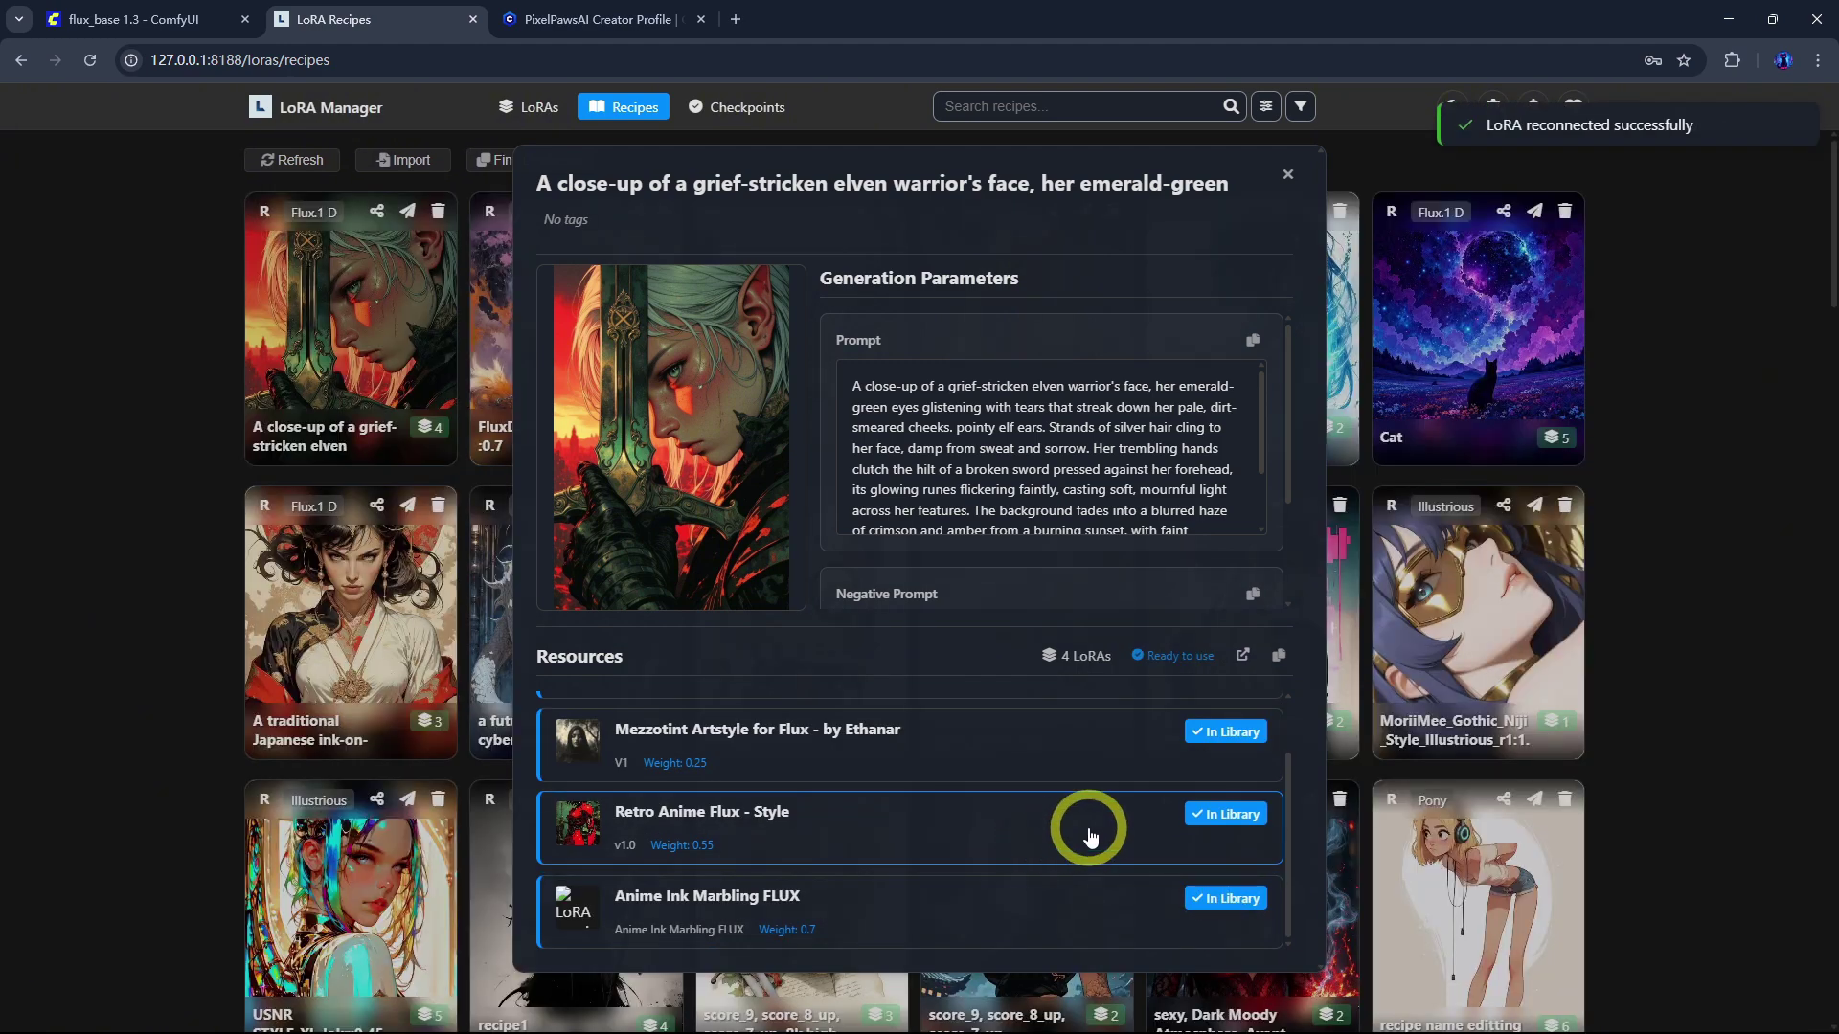
{"action": "left_click", "coordinate": [1288, 173]}
{"action": "left_click", "coordinate": [370, 239]}
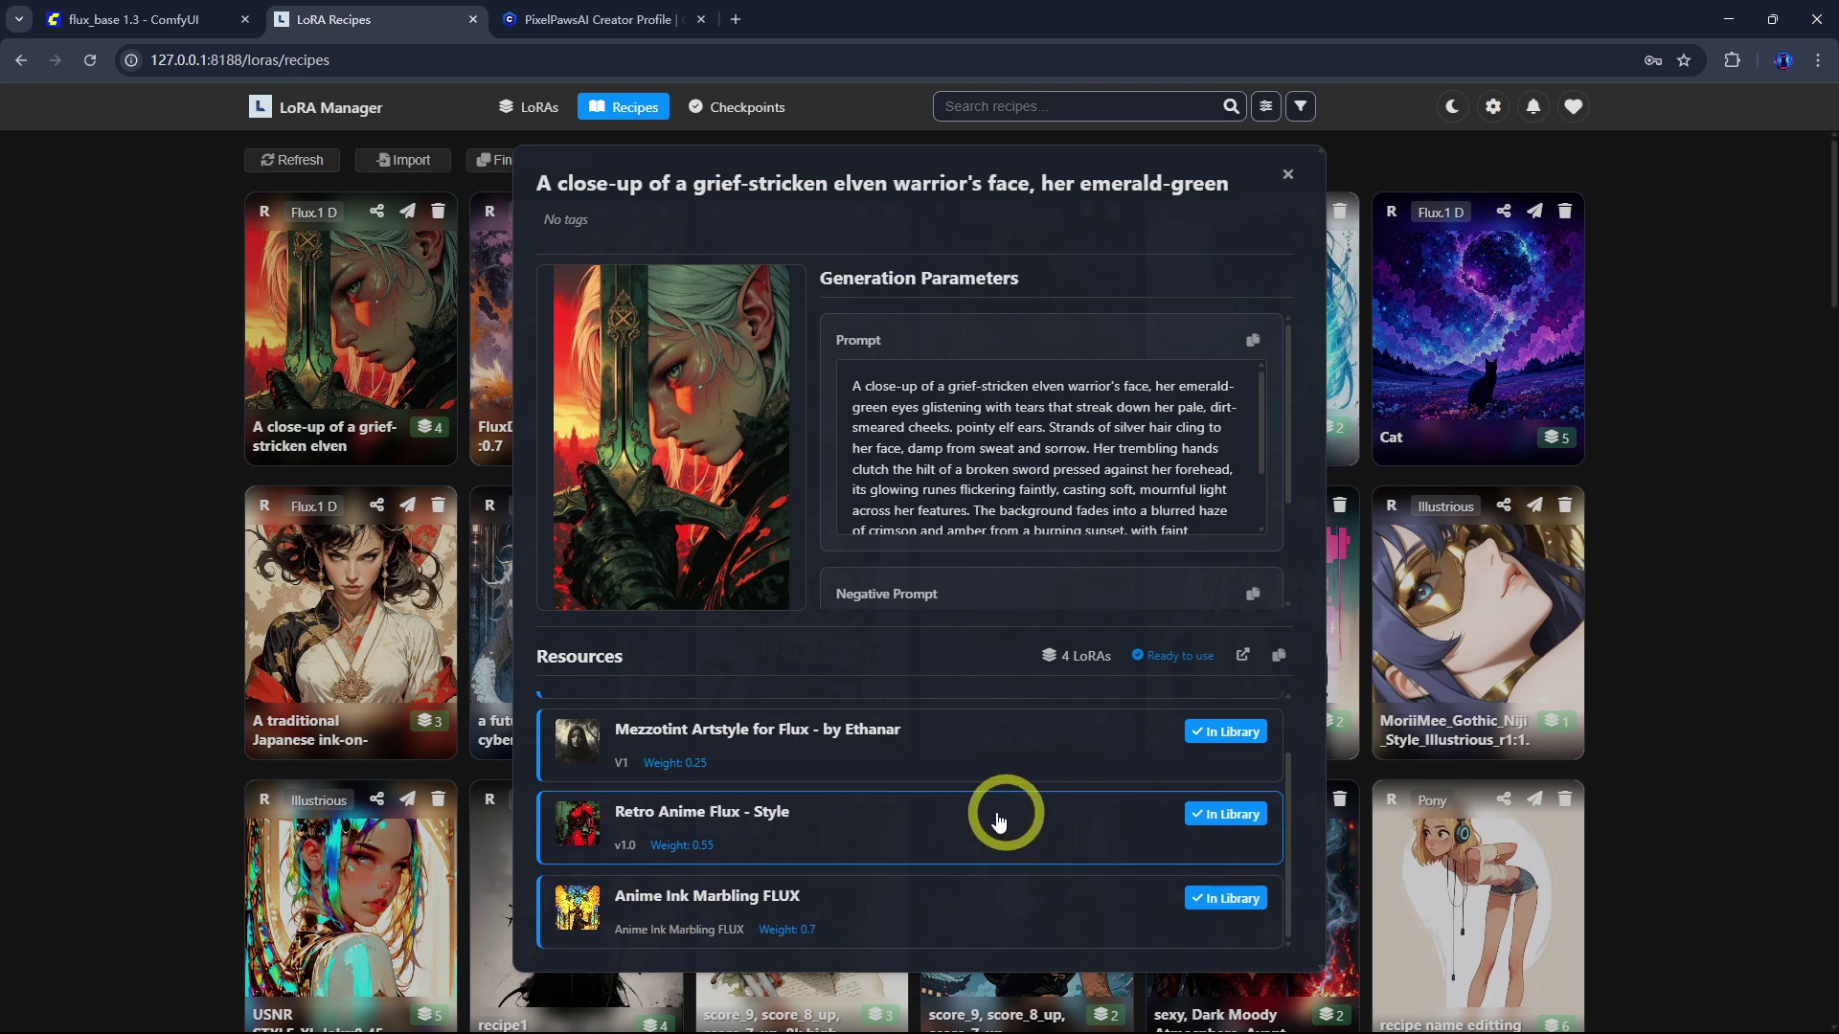
Step: Open the cyberpunk warrior recipe and list its six LoRAs in the library
{"action": "left_click", "coordinate": [1289, 176]}
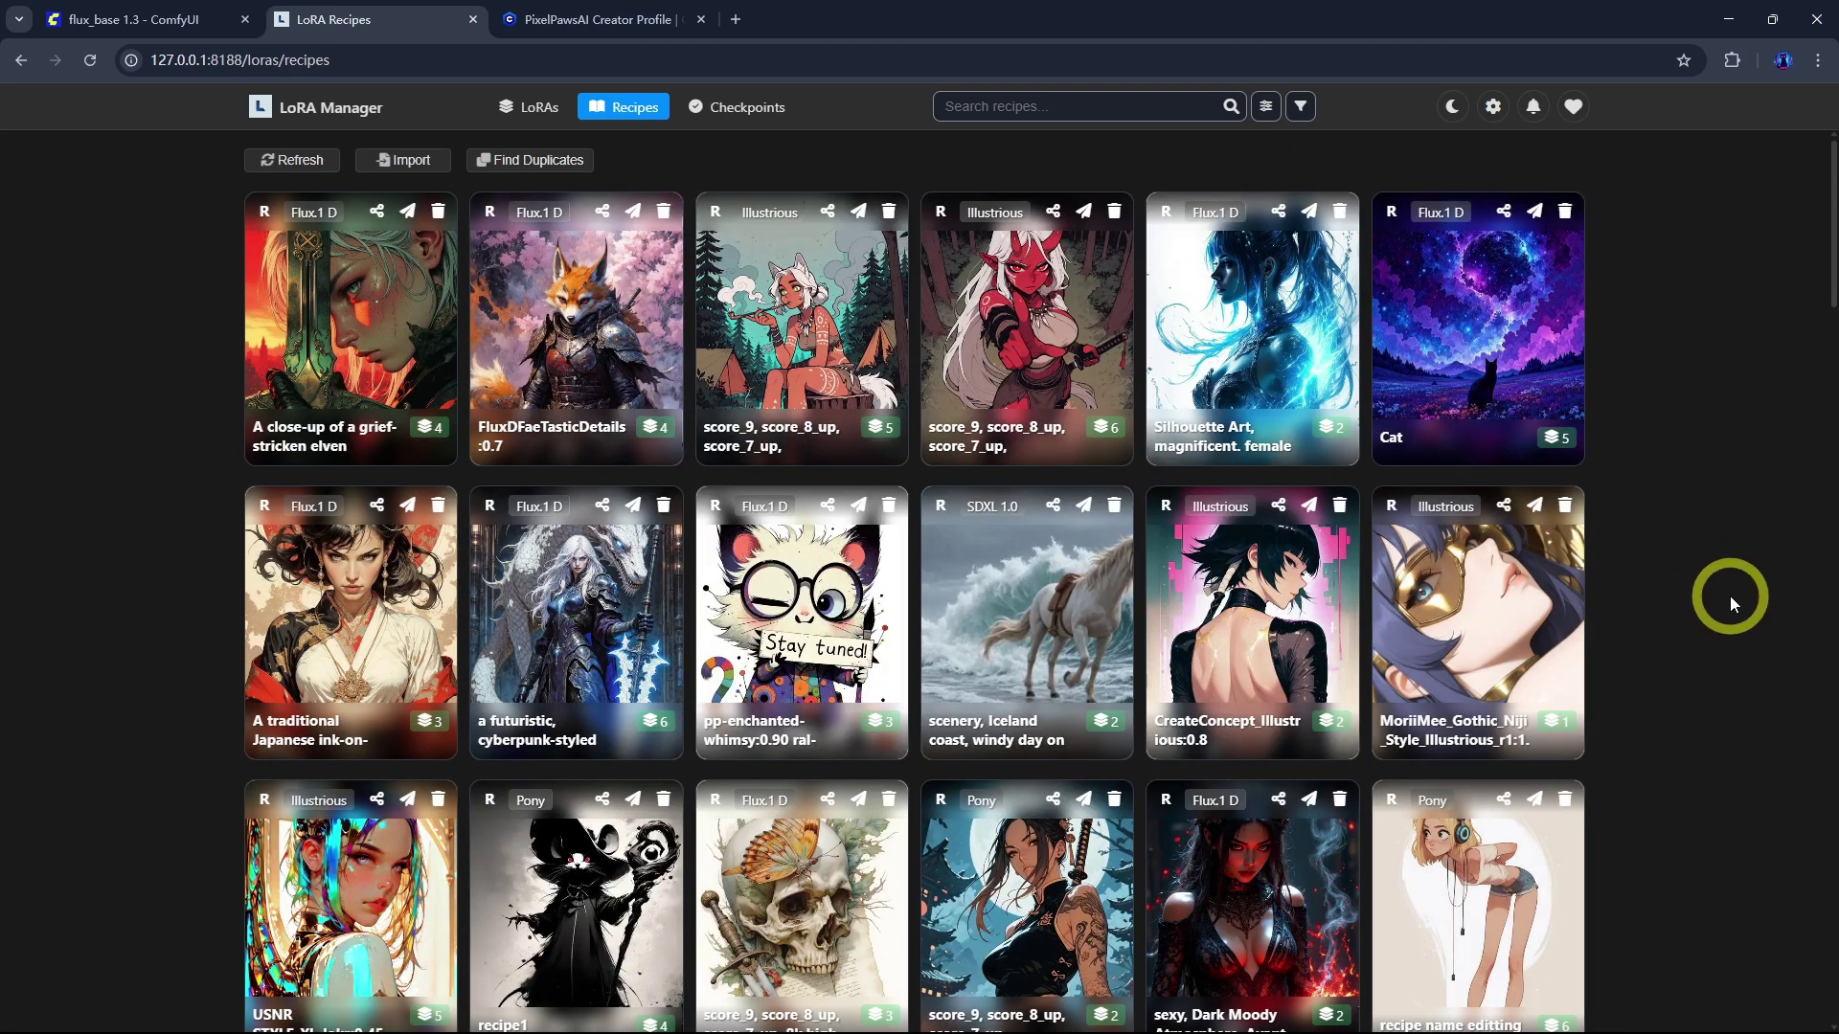
{"action": "left_click", "coordinate": [552, 569]}
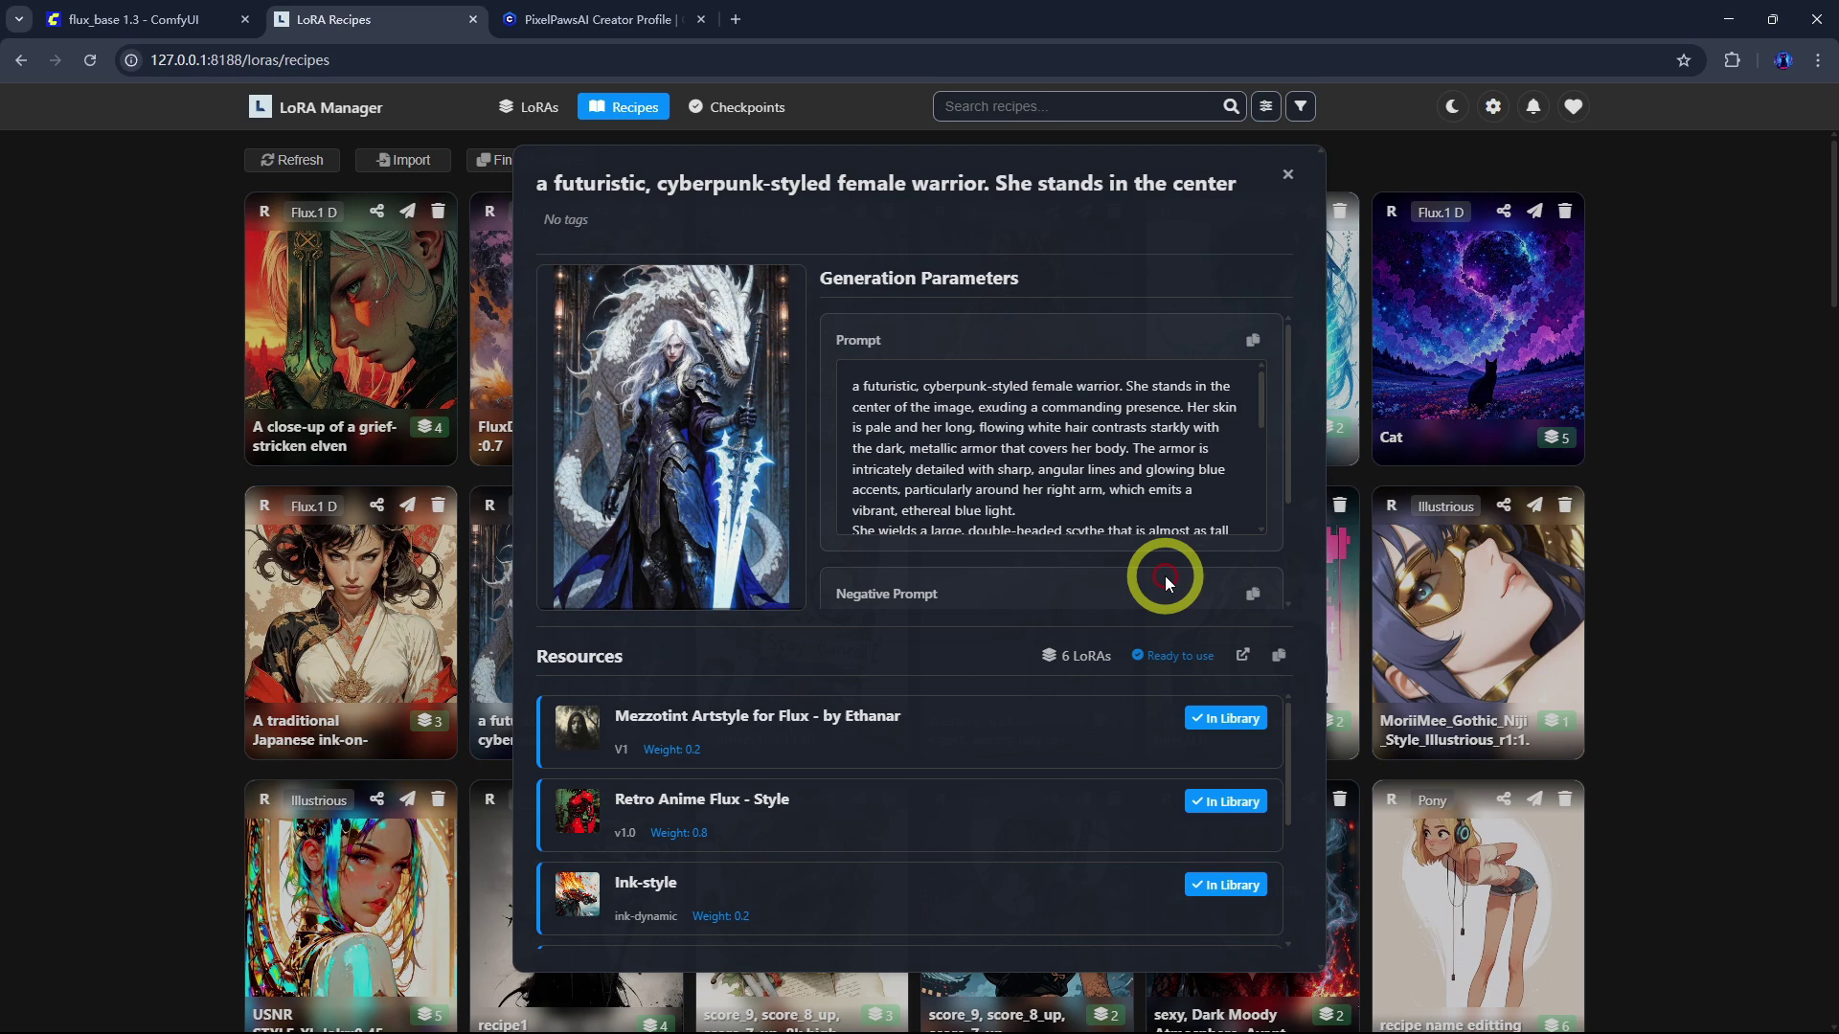
{"action": "scroll", "coordinate": [1226, 690], "scroll_direction": "down", "scroll_amount": 2}
{"action": "scroll", "coordinate": [1178, 800], "scroll_direction": "up", "scroll_amount": 2}
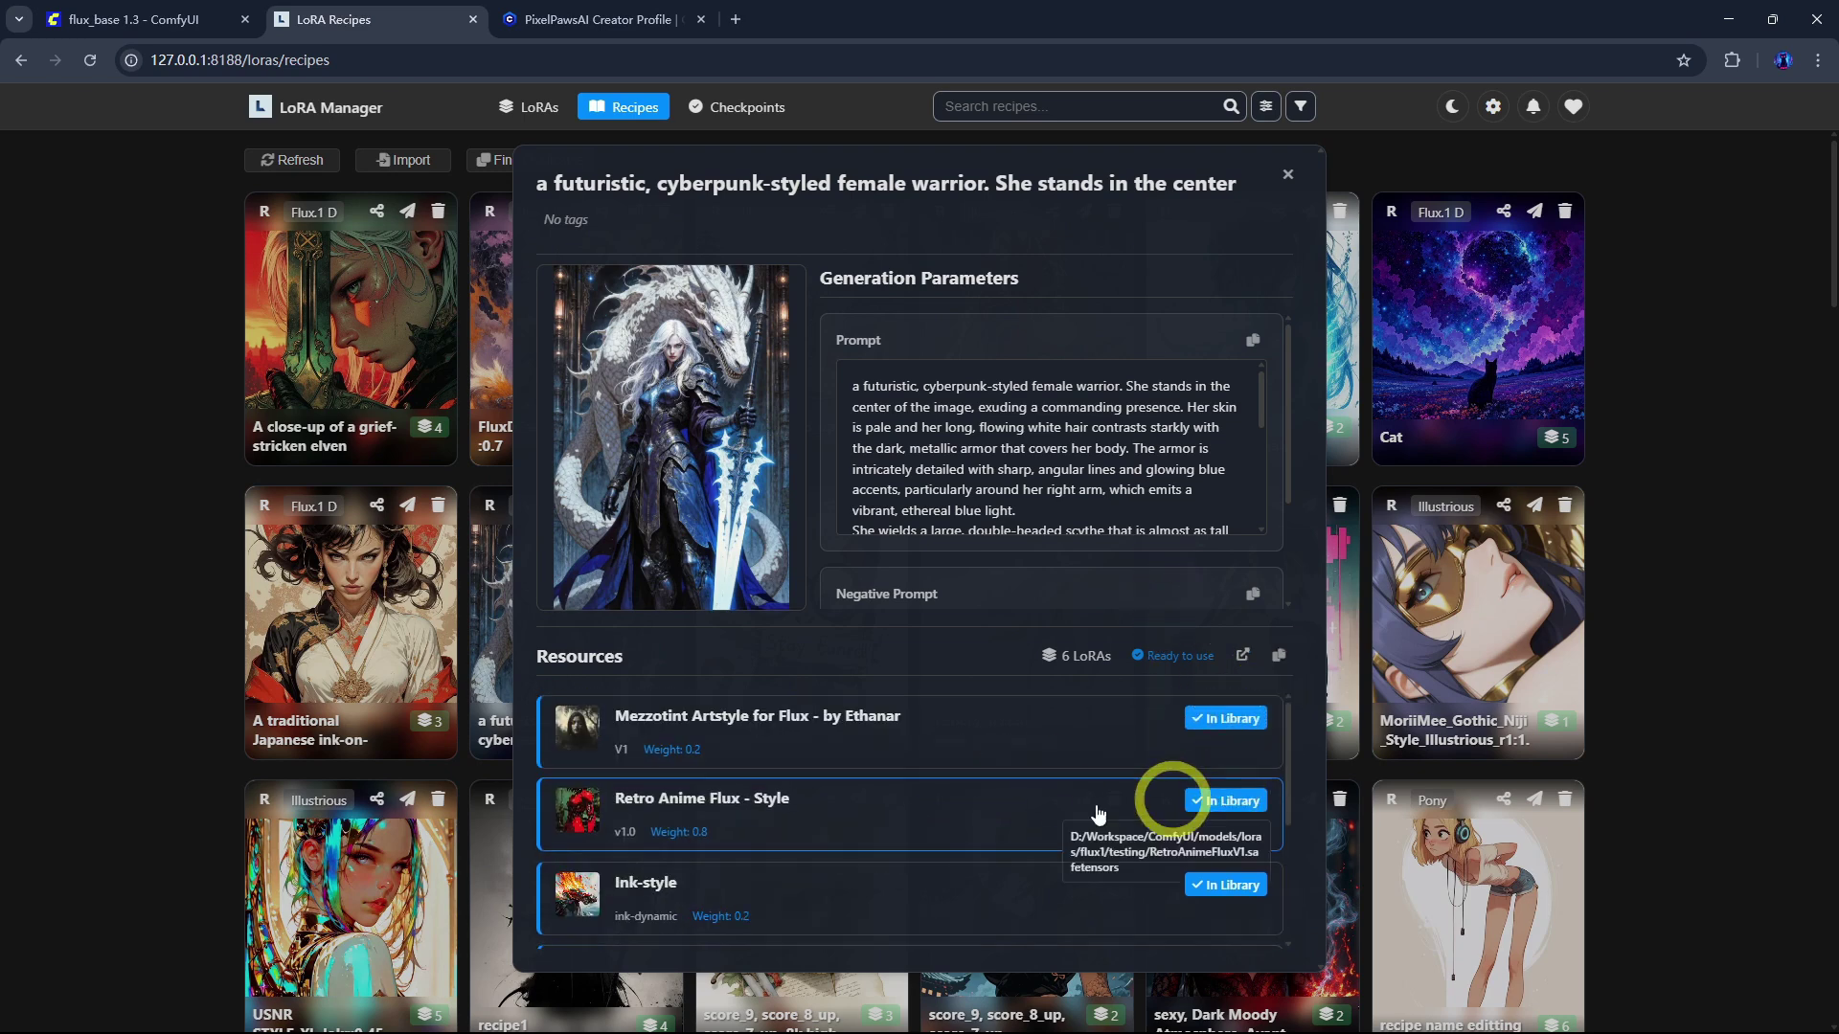
{"action": "scroll", "coordinate": [879, 819], "scroll_direction": "down", "scroll_amount": 2}
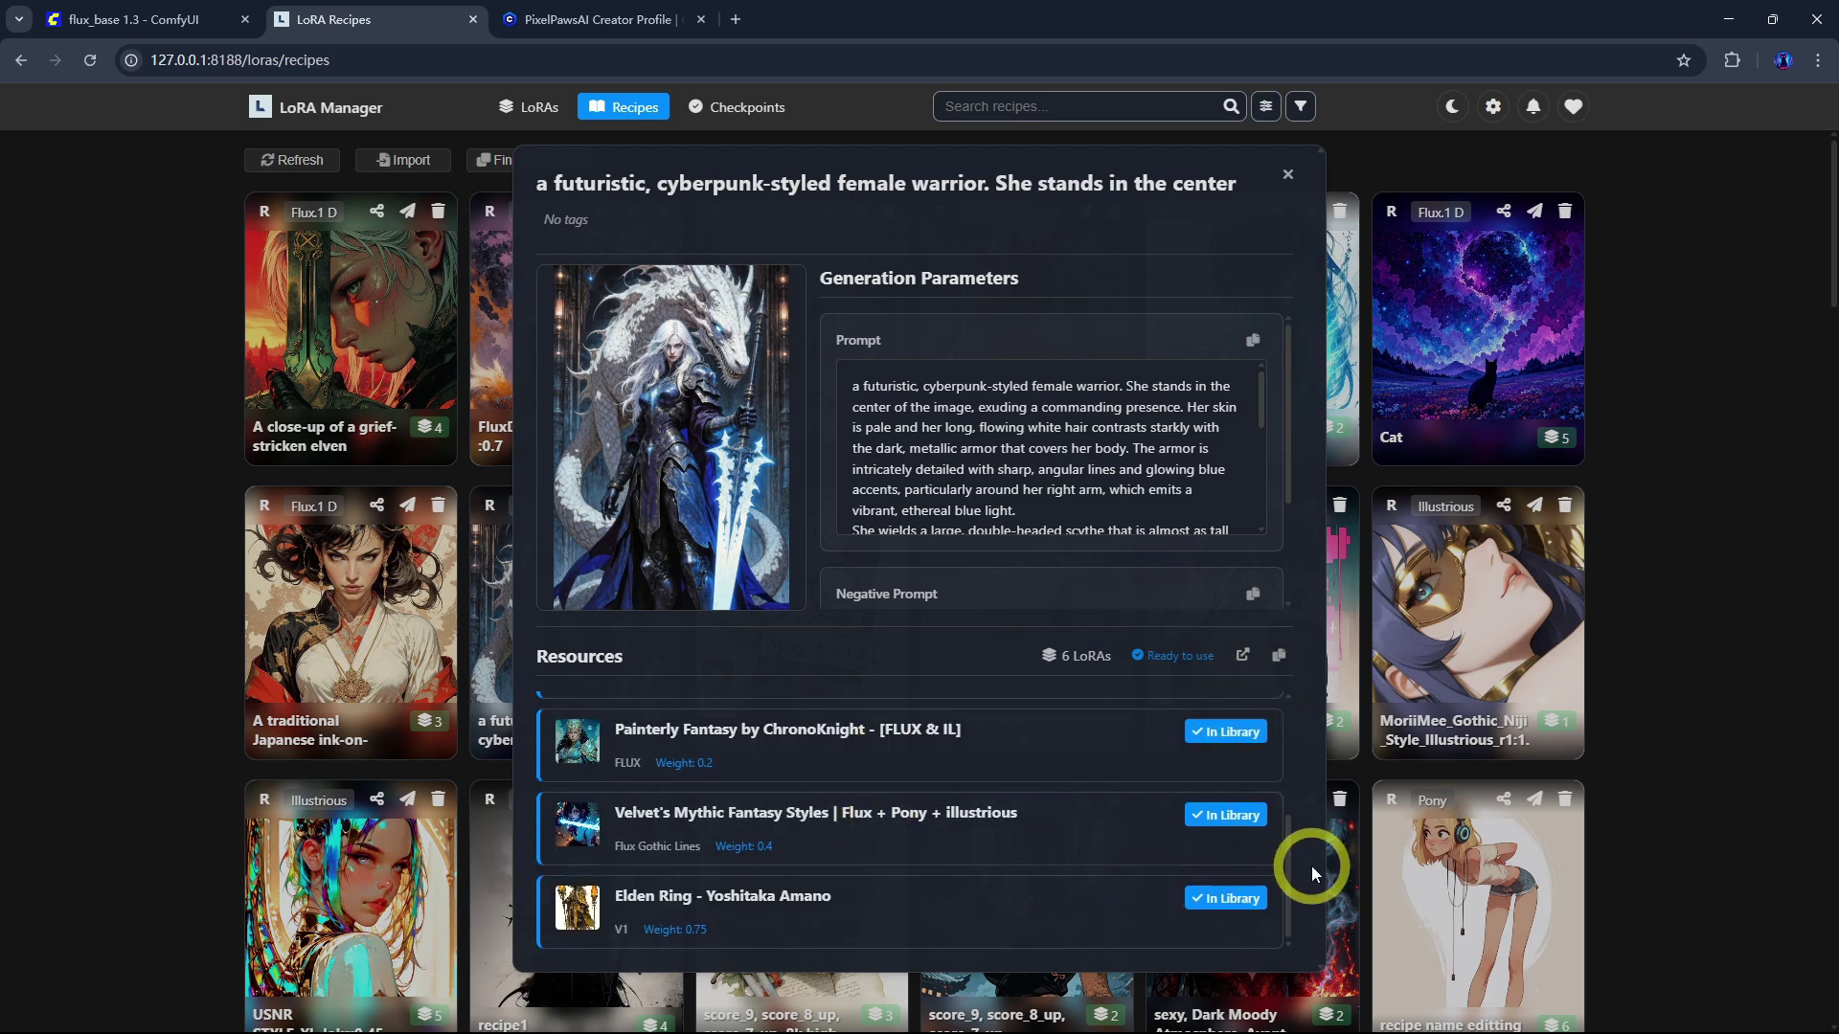
{"action": "scroll", "coordinate": [1020, 862], "scroll_direction": "up", "scroll_amount": 2}
{"action": "scroll", "coordinate": [1081, 830], "scroll_direction": "up", "scroll_amount": 1}
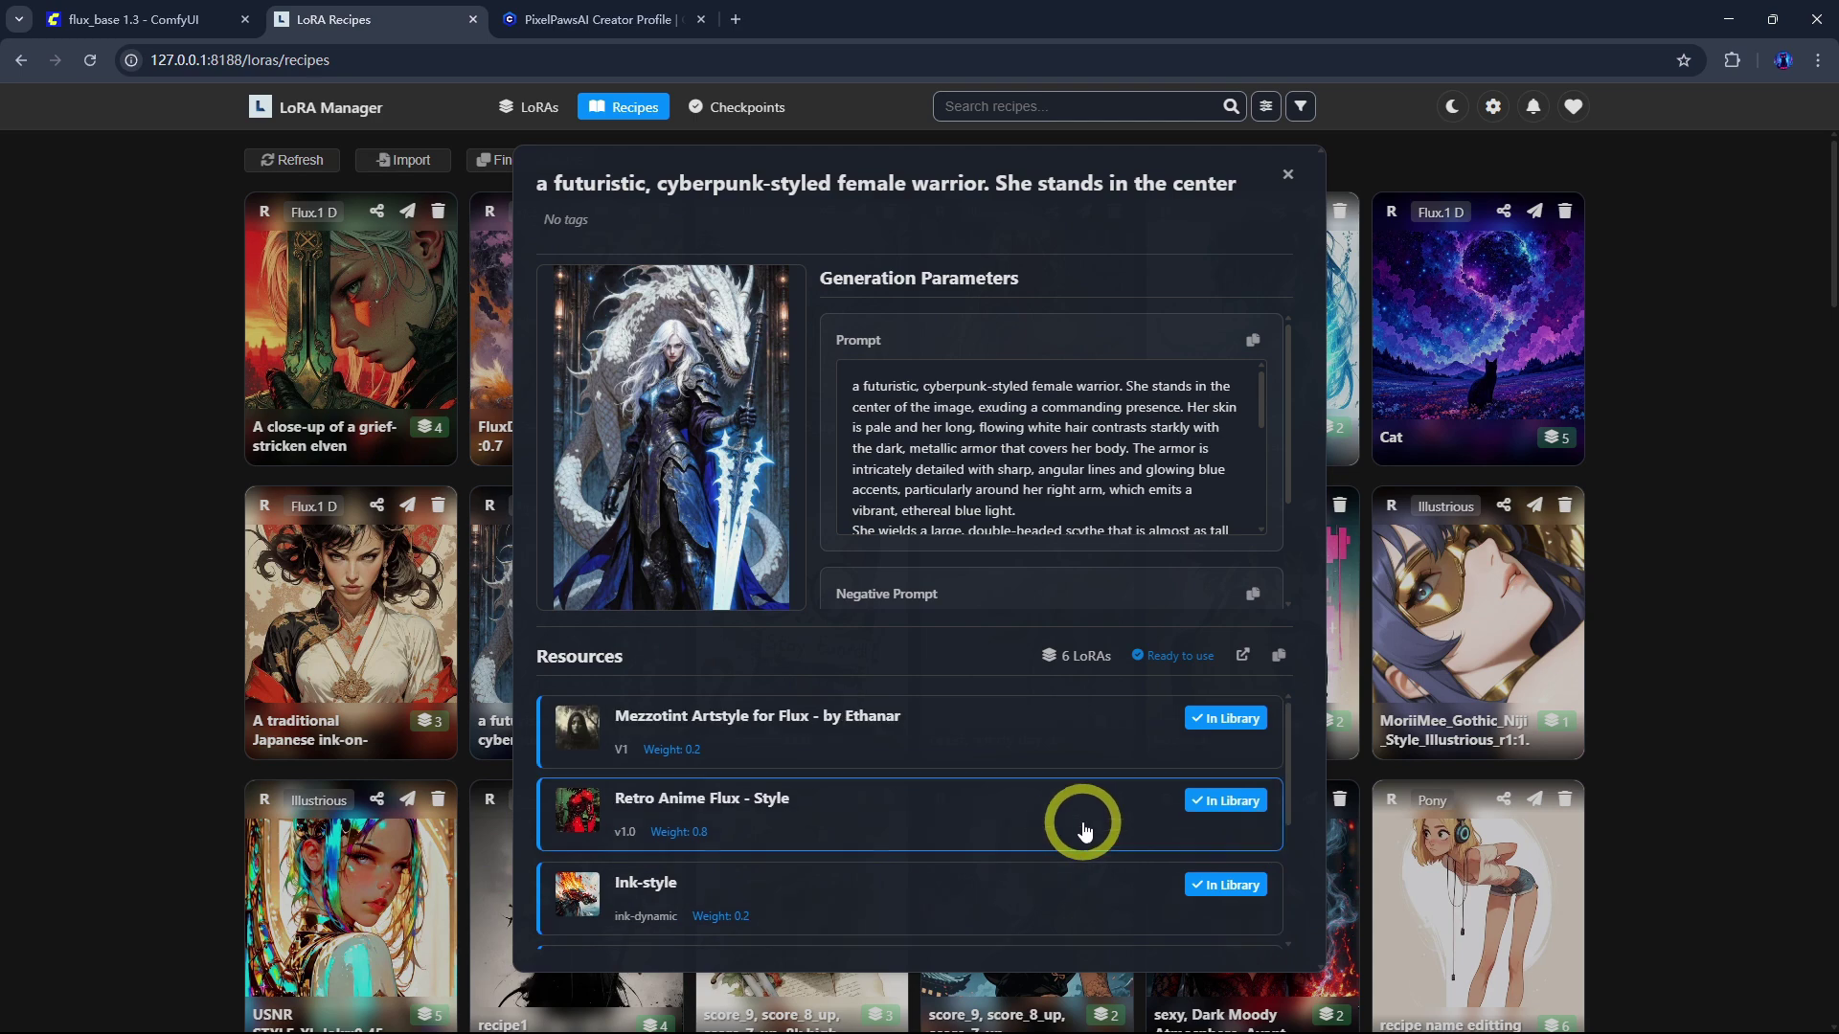
{"action": "left_click", "coordinate": [1242, 659]}
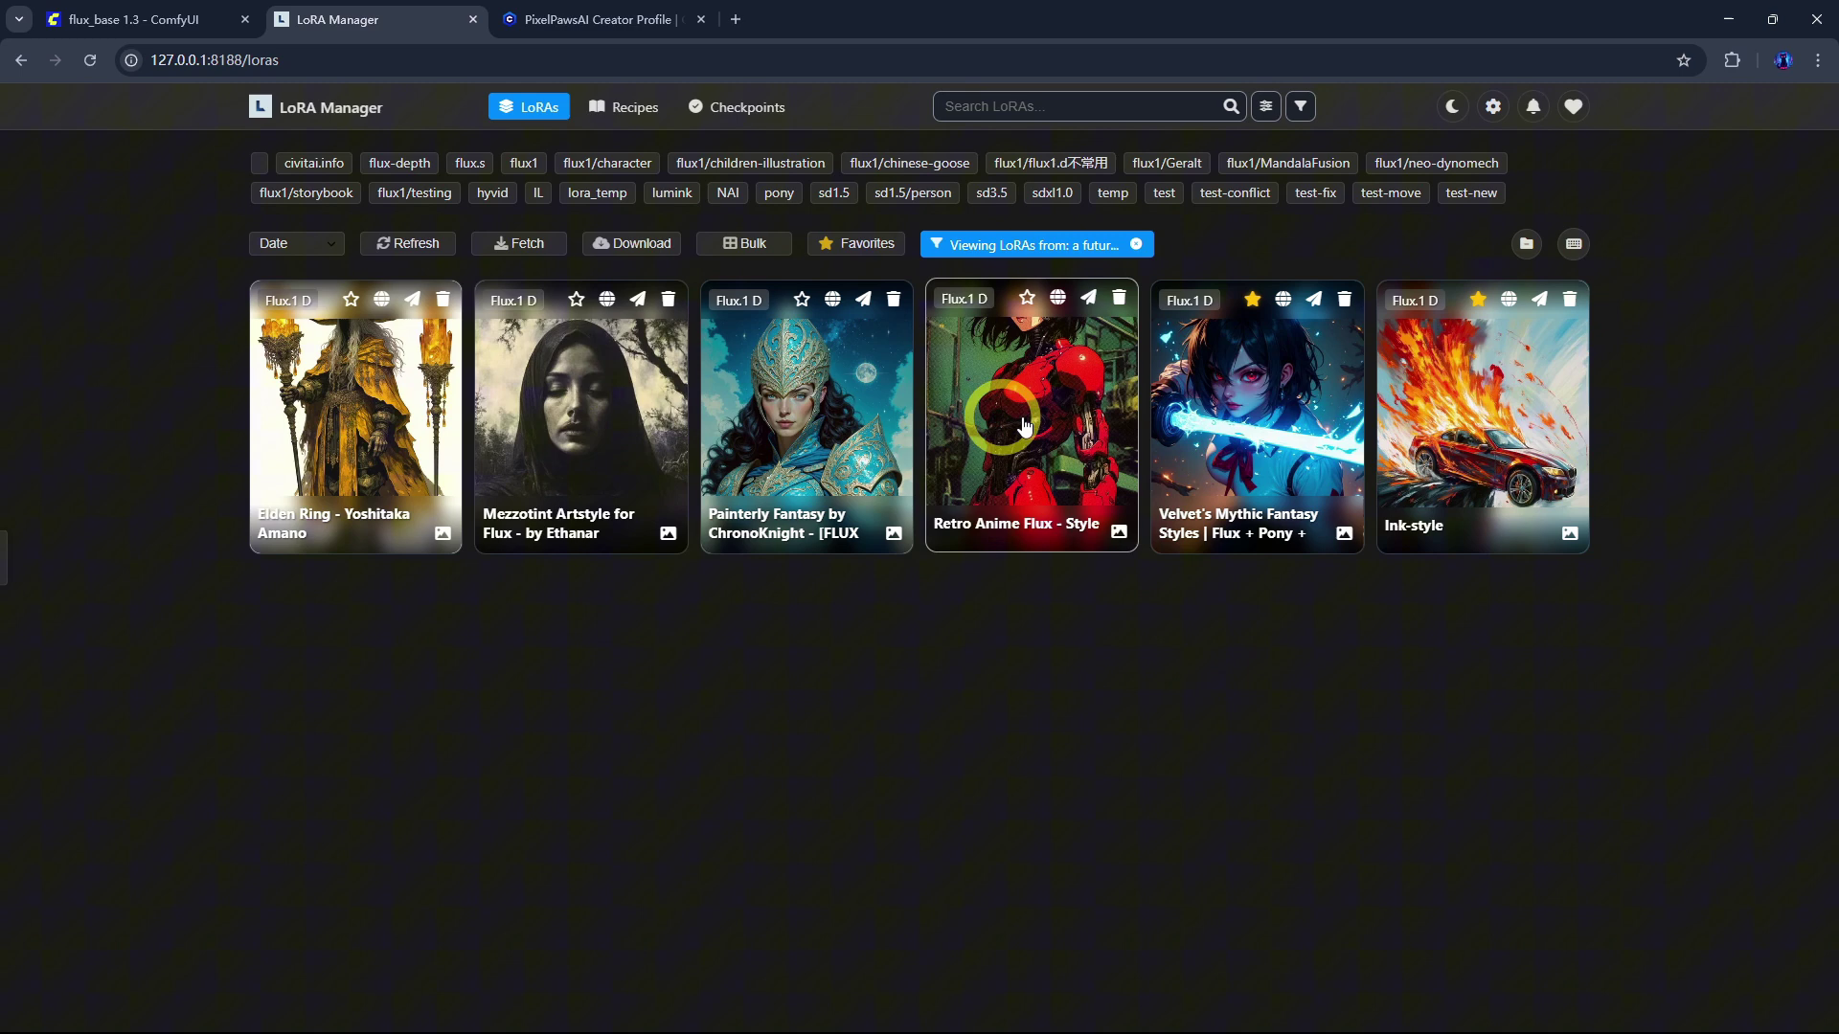
Step: Open the Ink-style LoRA's details and list every recipe that uses it
{"action": "left_click", "coordinate": [1513, 419]}
{"action": "scroll", "coordinate": [1061, 624], "scroll_direction": "down", "scroll_amount": 3}
{"action": "scroll", "coordinate": [1064, 681], "scroll_direction": "down", "scroll_amount": 2}
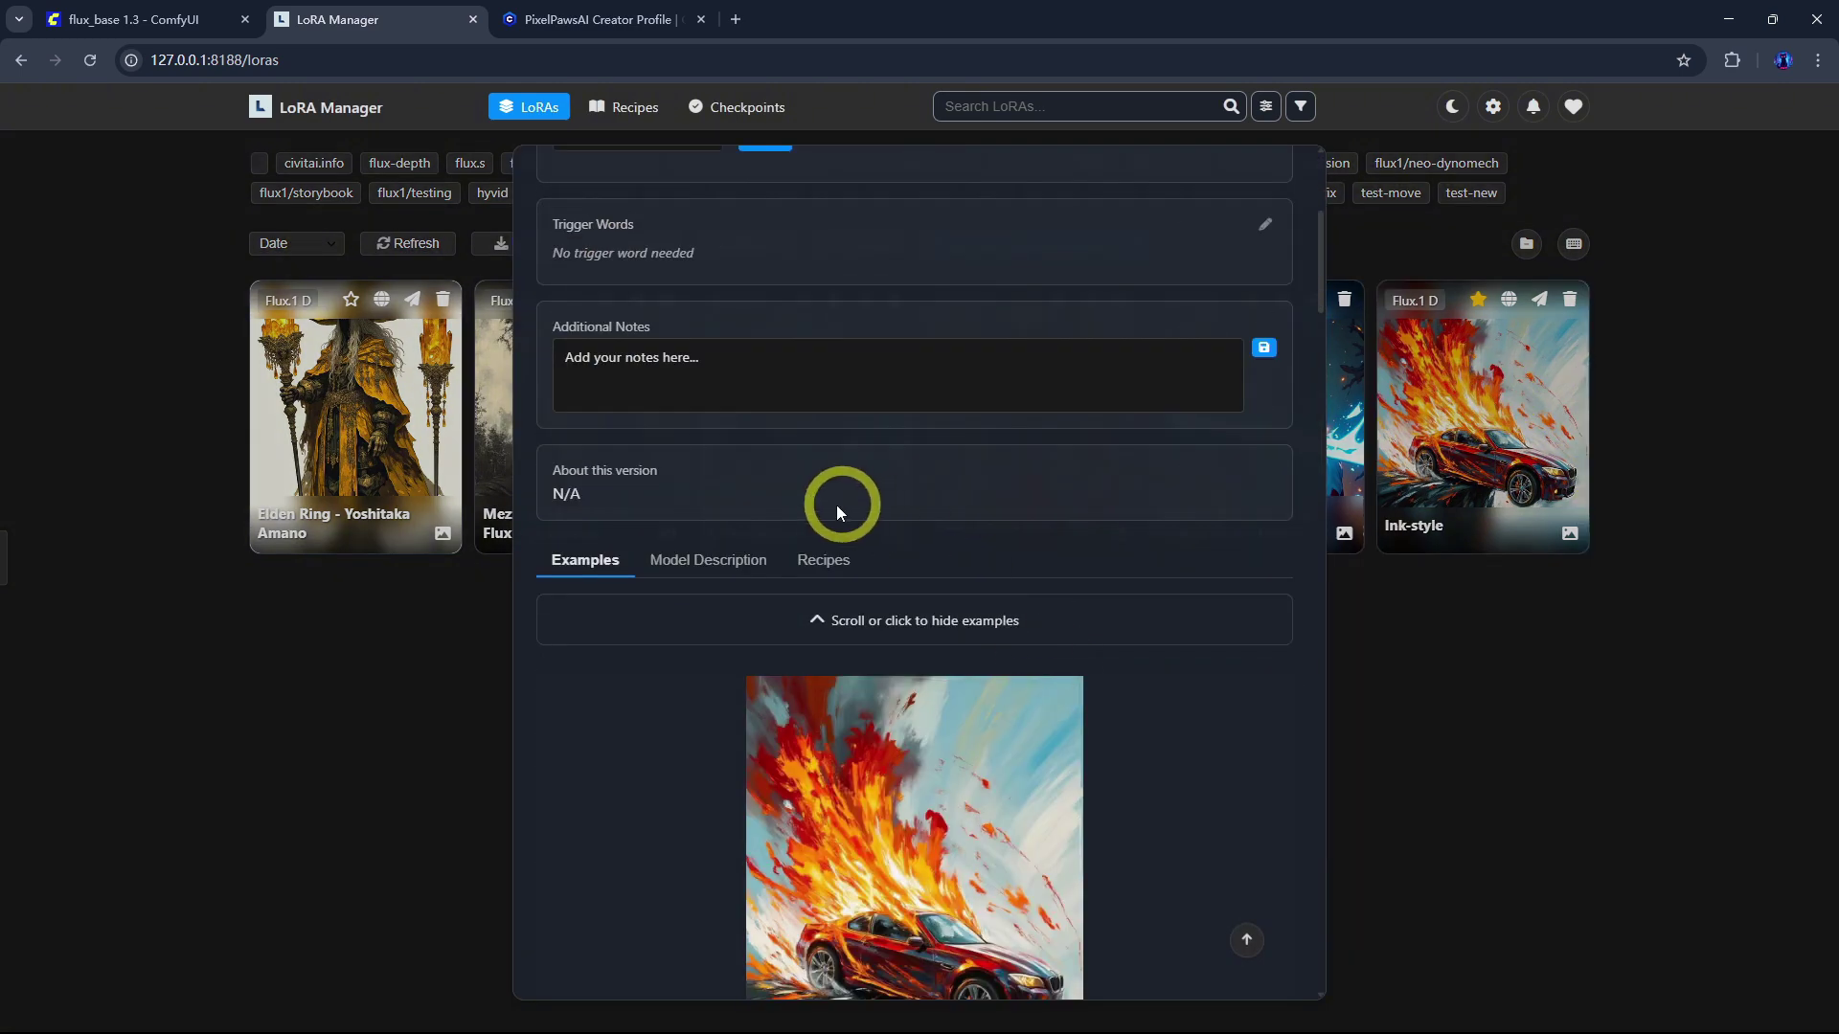
{"action": "left_click", "coordinate": [821, 560]}
{"action": "scroll", "coordinate": [1300, 646], "scroll_direction": "down", "scroll_amount": 3}
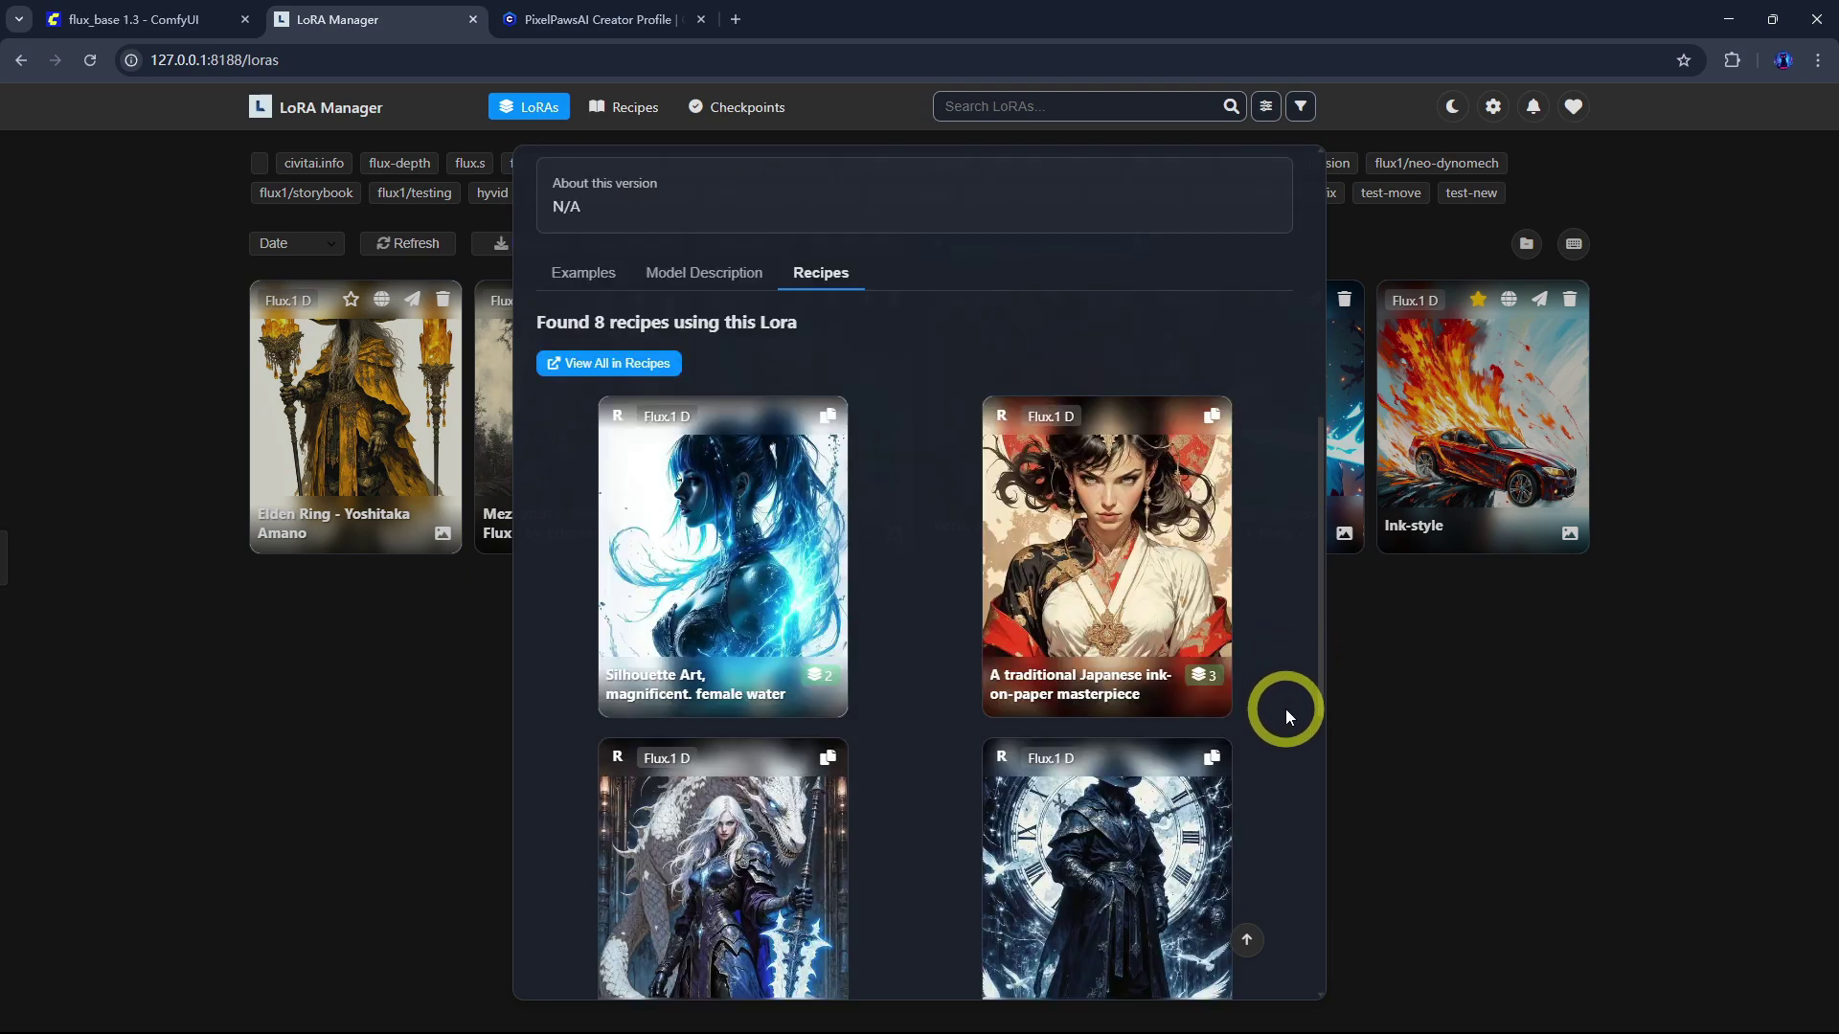
{"action": "scroll", "coordinate": [1285, 709], "scroll_direction": "down", "scroll_amount": 3}
{"action": "scroll", "coordinate": [1285, 709], "scroll_direction": "down", "scroll_amount": 5}
{"action": "scroll", "coordinate": [1284, 719], "scroll_direction": "up", "scroll_amount": 3}
{"action": "scroll", "coordinate": [1284, 718], "scroll_direction": "up", "scroll_amount": 5}
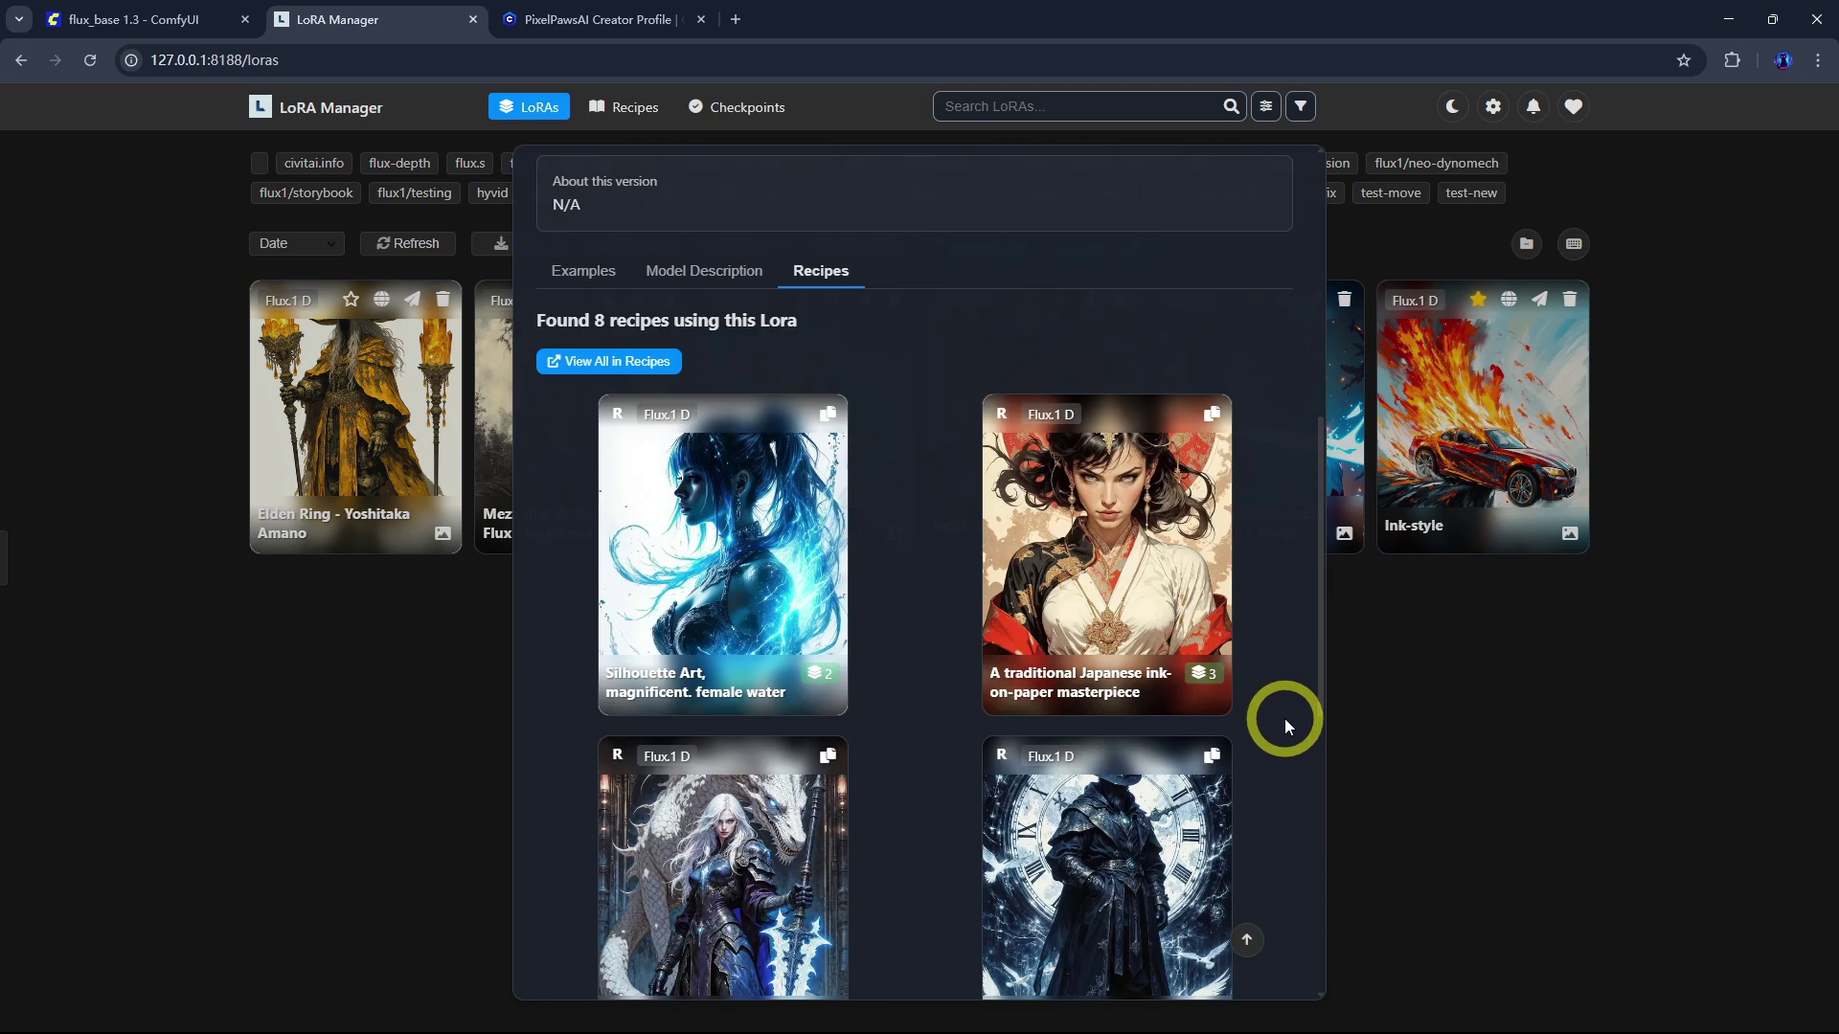
{"action": "scroll", "coordinate": [1284, 719], "scroll_direction": "up", "scroll_amount": 2}
{"action": "left_click", "coordinate": [588, 560]}
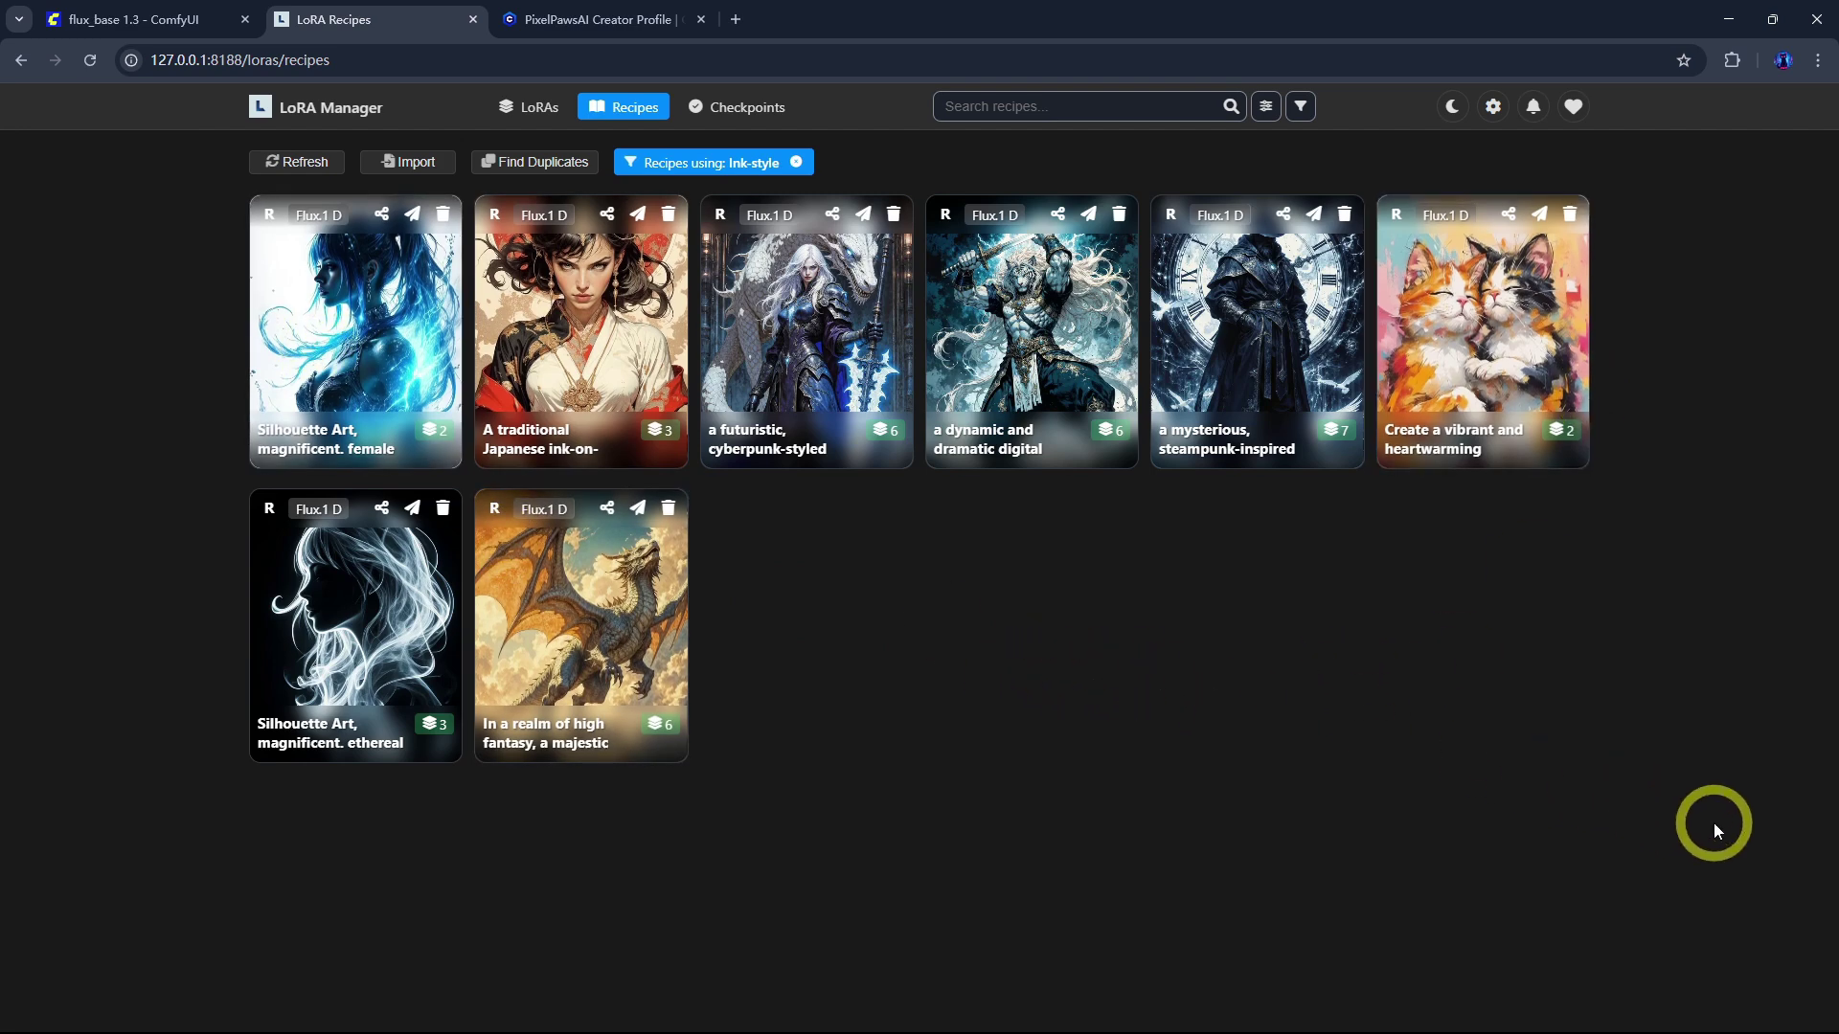
Step: From the cyberpunk warrior recipe, jump to Mezzotint Artstyle and open one of its linked recipes
{"action": "left_click", "coordinate": [818, 331]}
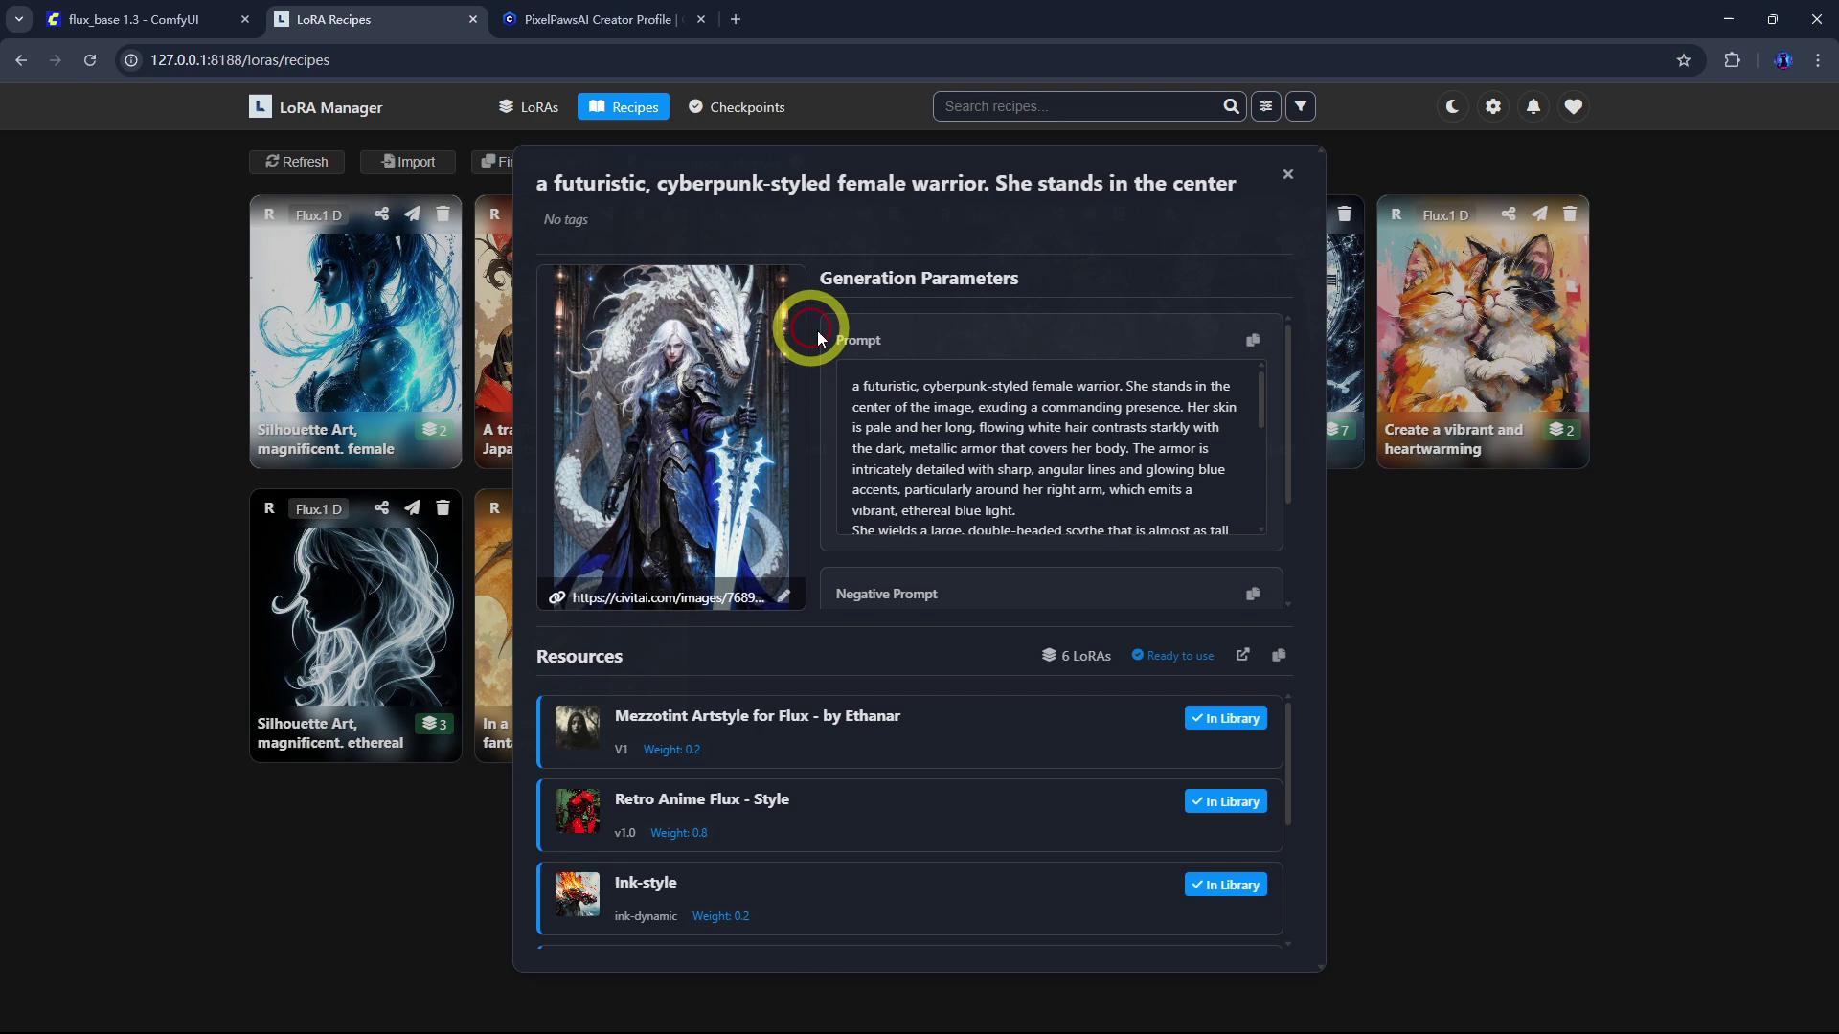
{"action": "left_click", "coordinate": [922, 731]}
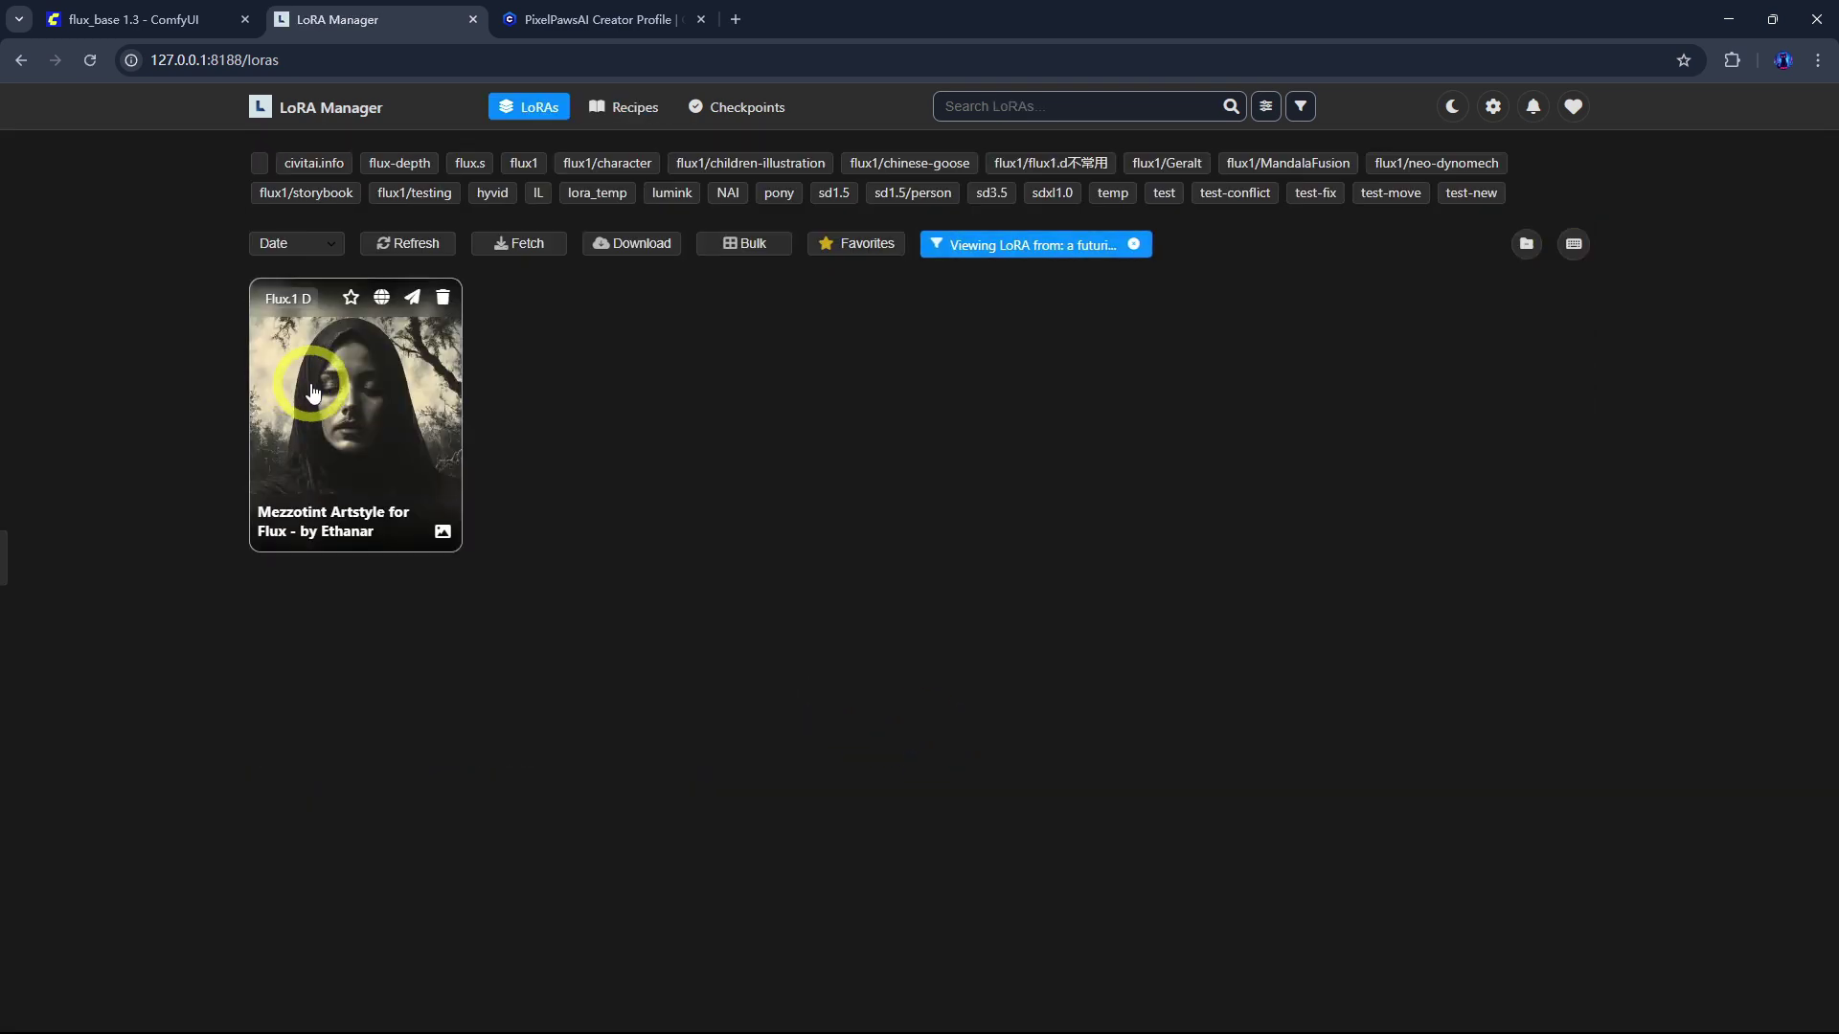
{"action": "left_click", "coordinate": [313, 392]}
{"action": "scroll", "coordinate": [882, 789], "scroll_direction": "down", "scroll_amount": 3}
{"action": "left_click", "coordinate": [823, 761]}
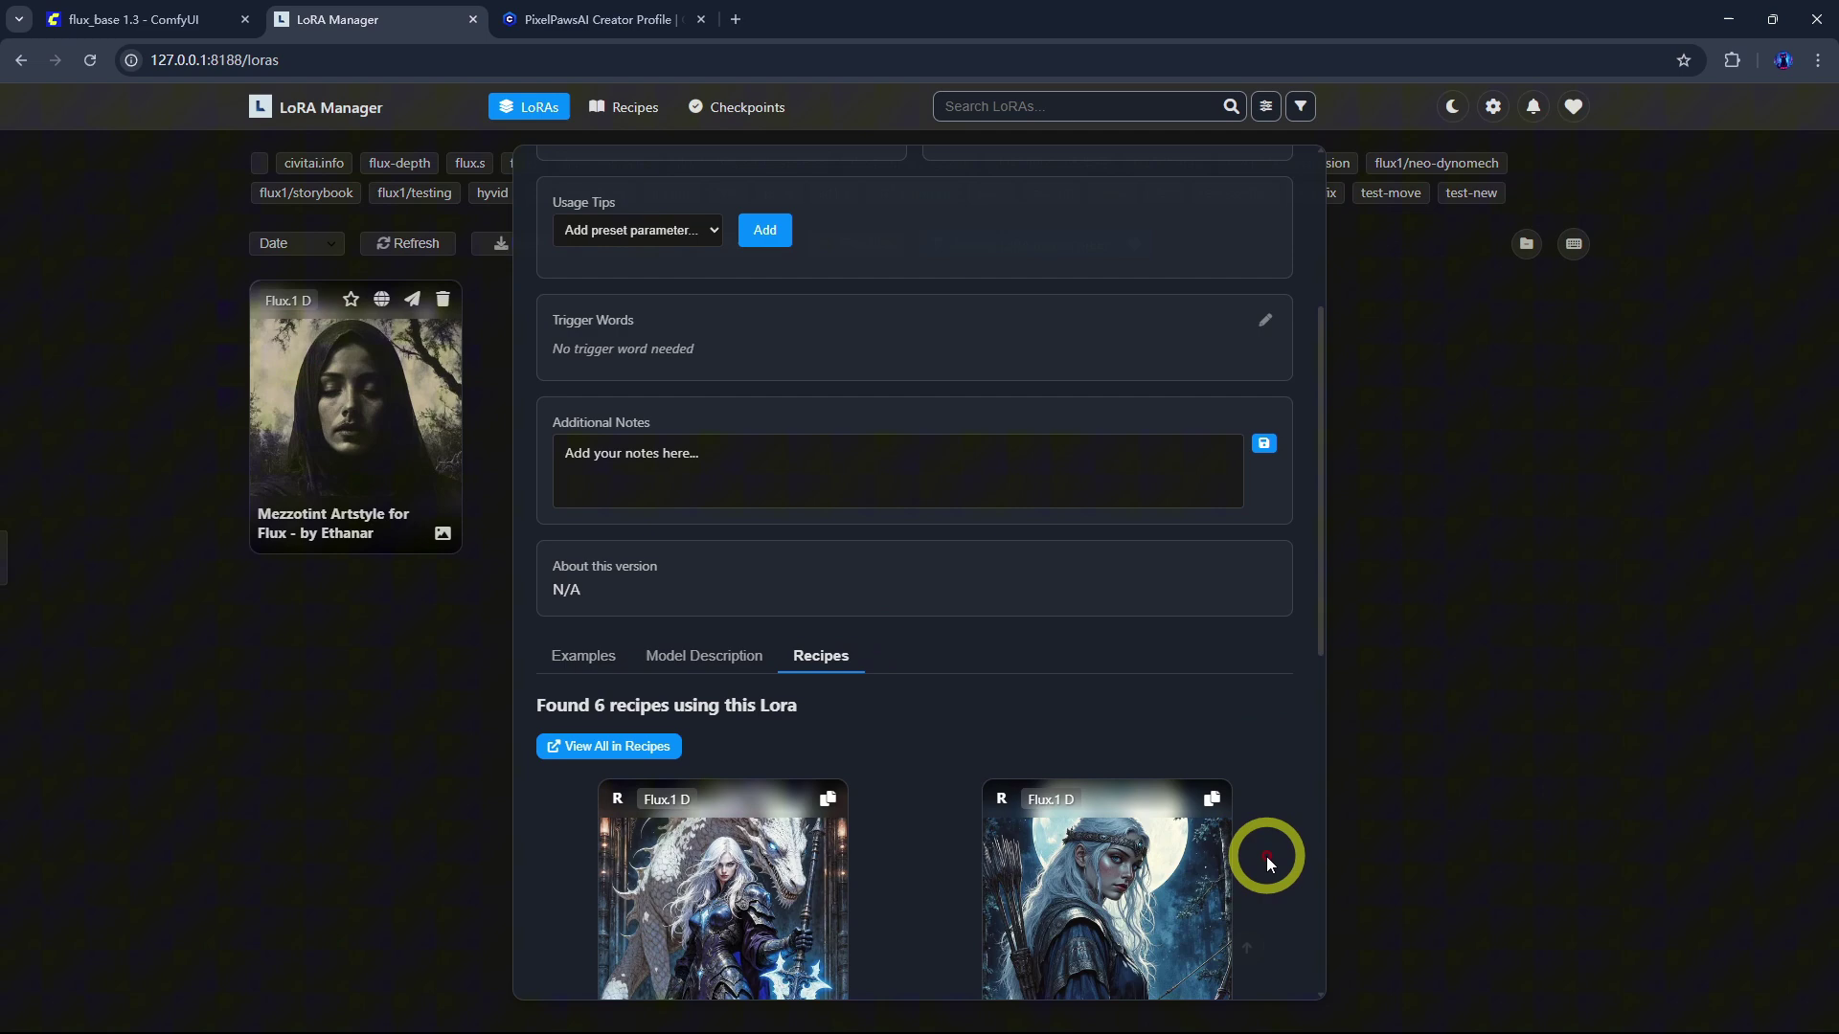
{"action": "scroll", "coordinate": [1264, 862], "scroll_direction": "down", "scroll_amount": 4}
{"action": "left_click", "coordinate": [1101, 560]}
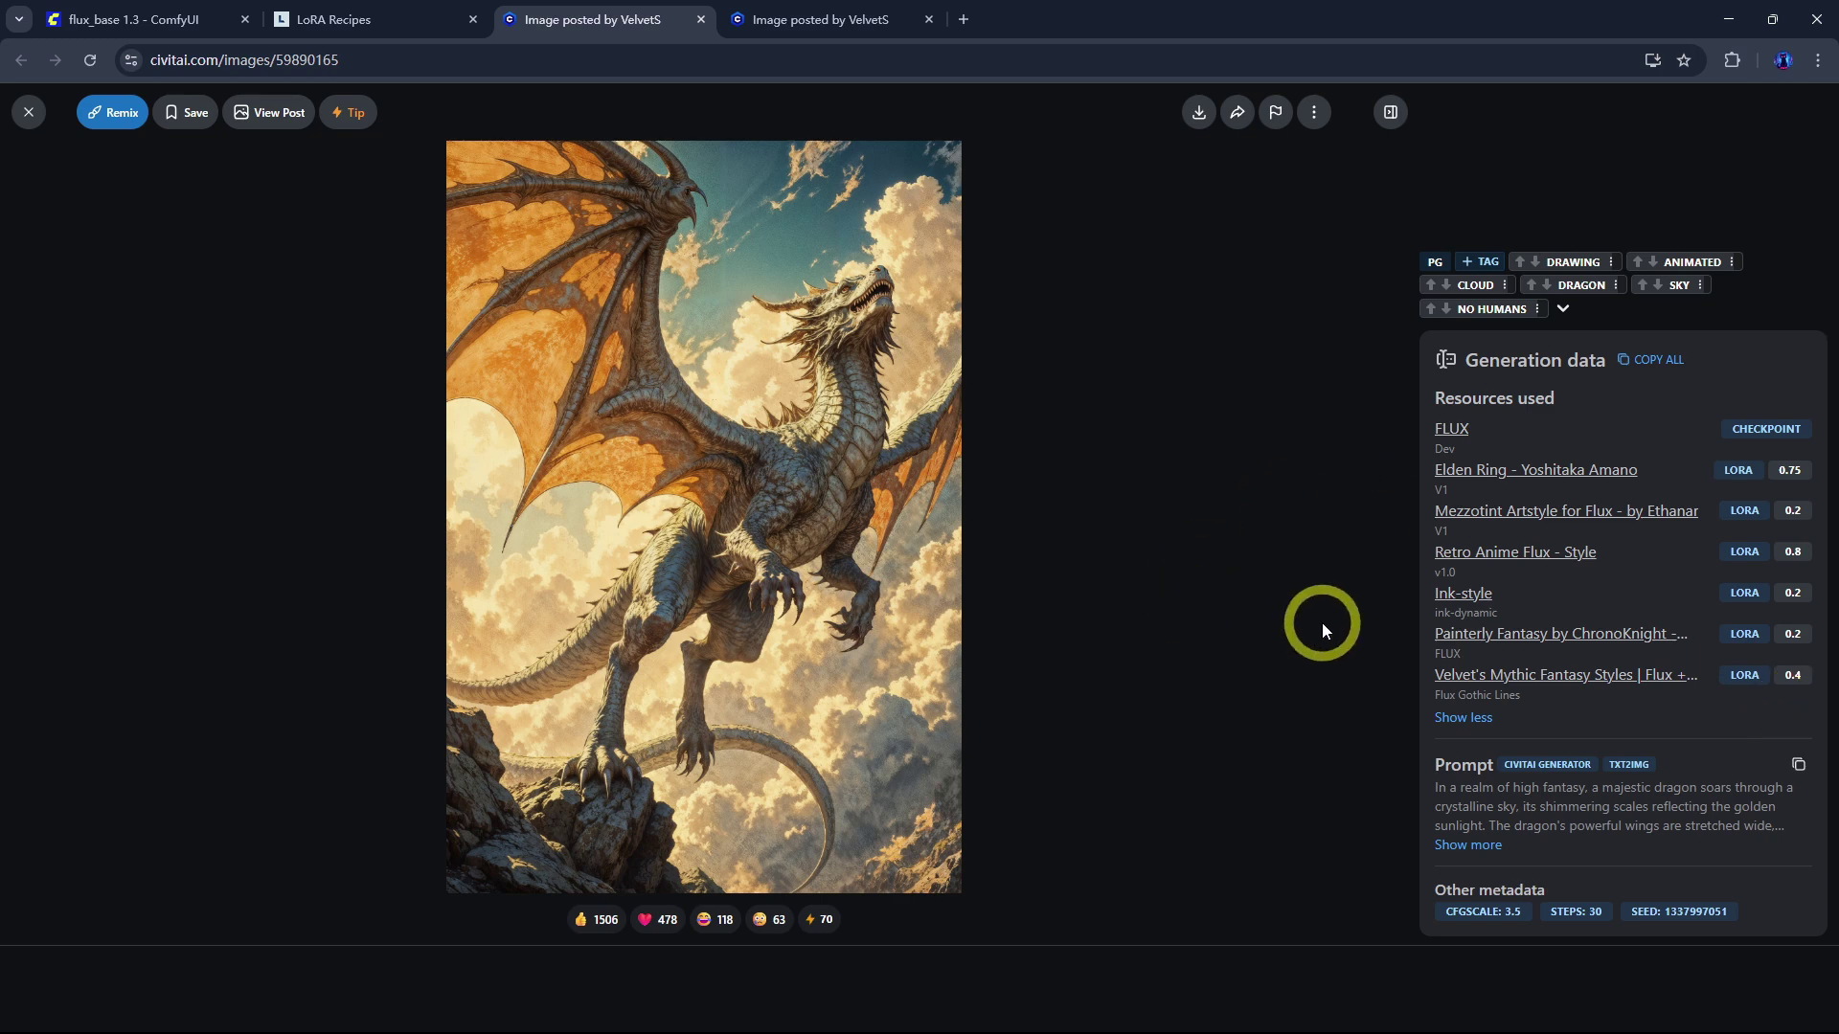
Step: Switch to the white-haired warrior image tab and select its web address
{"action": "left_click", "coordinate": [809, 19]}
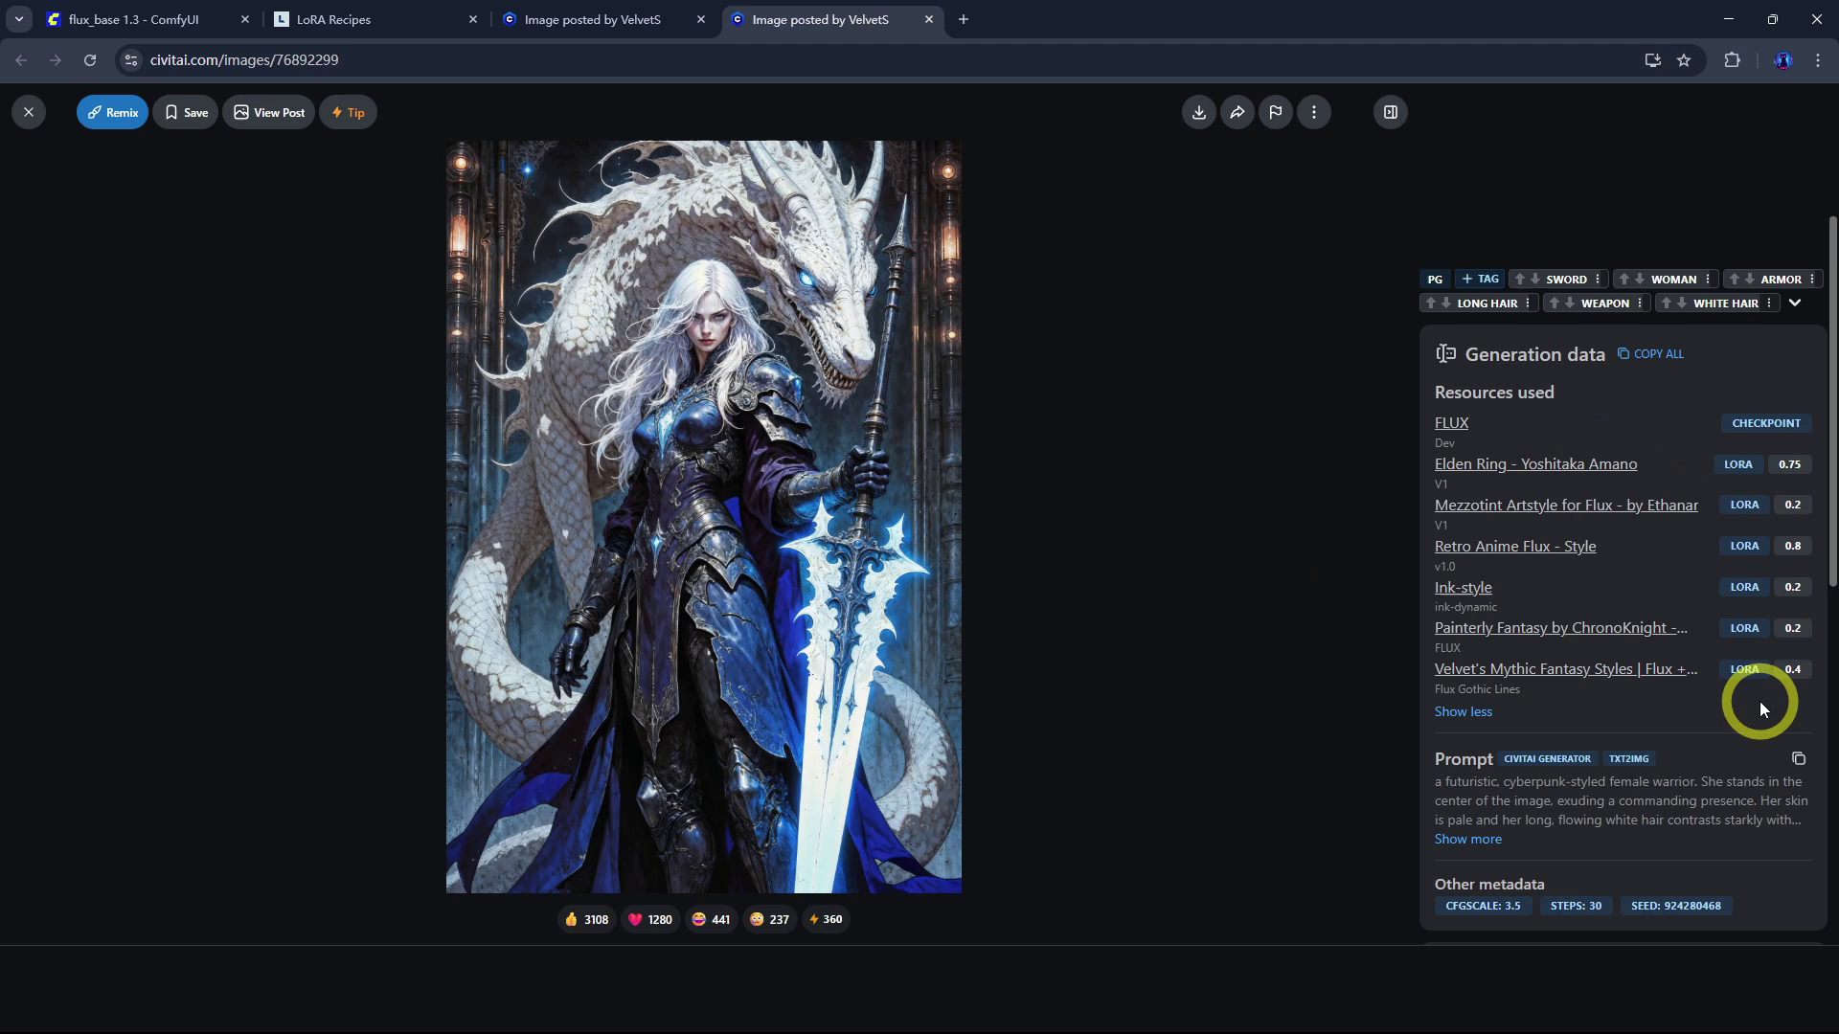
{"action": "left_click", "coordinate": [346, 59]}
{"action": "key", "text": "ctrl+c"}
{"action": "left_click", "coordinate": [370, 18]}
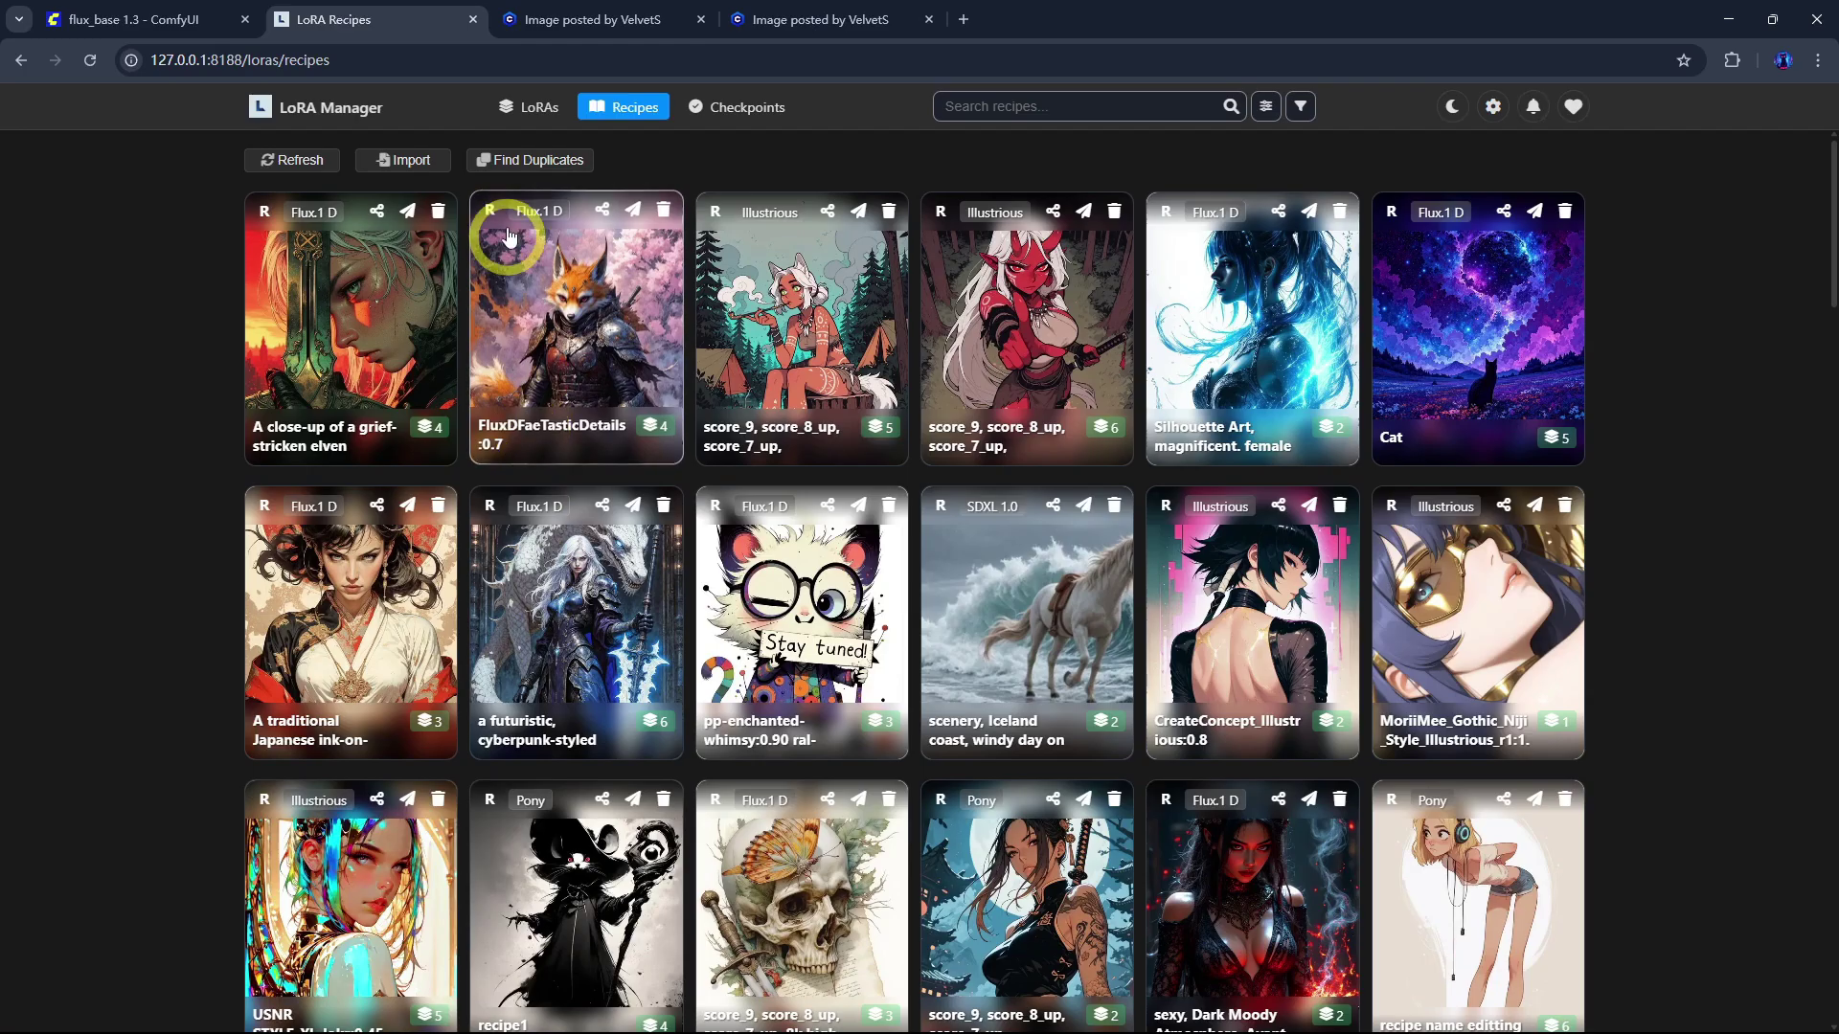
{"action": "left_click", "coordinate": [407, 161]}
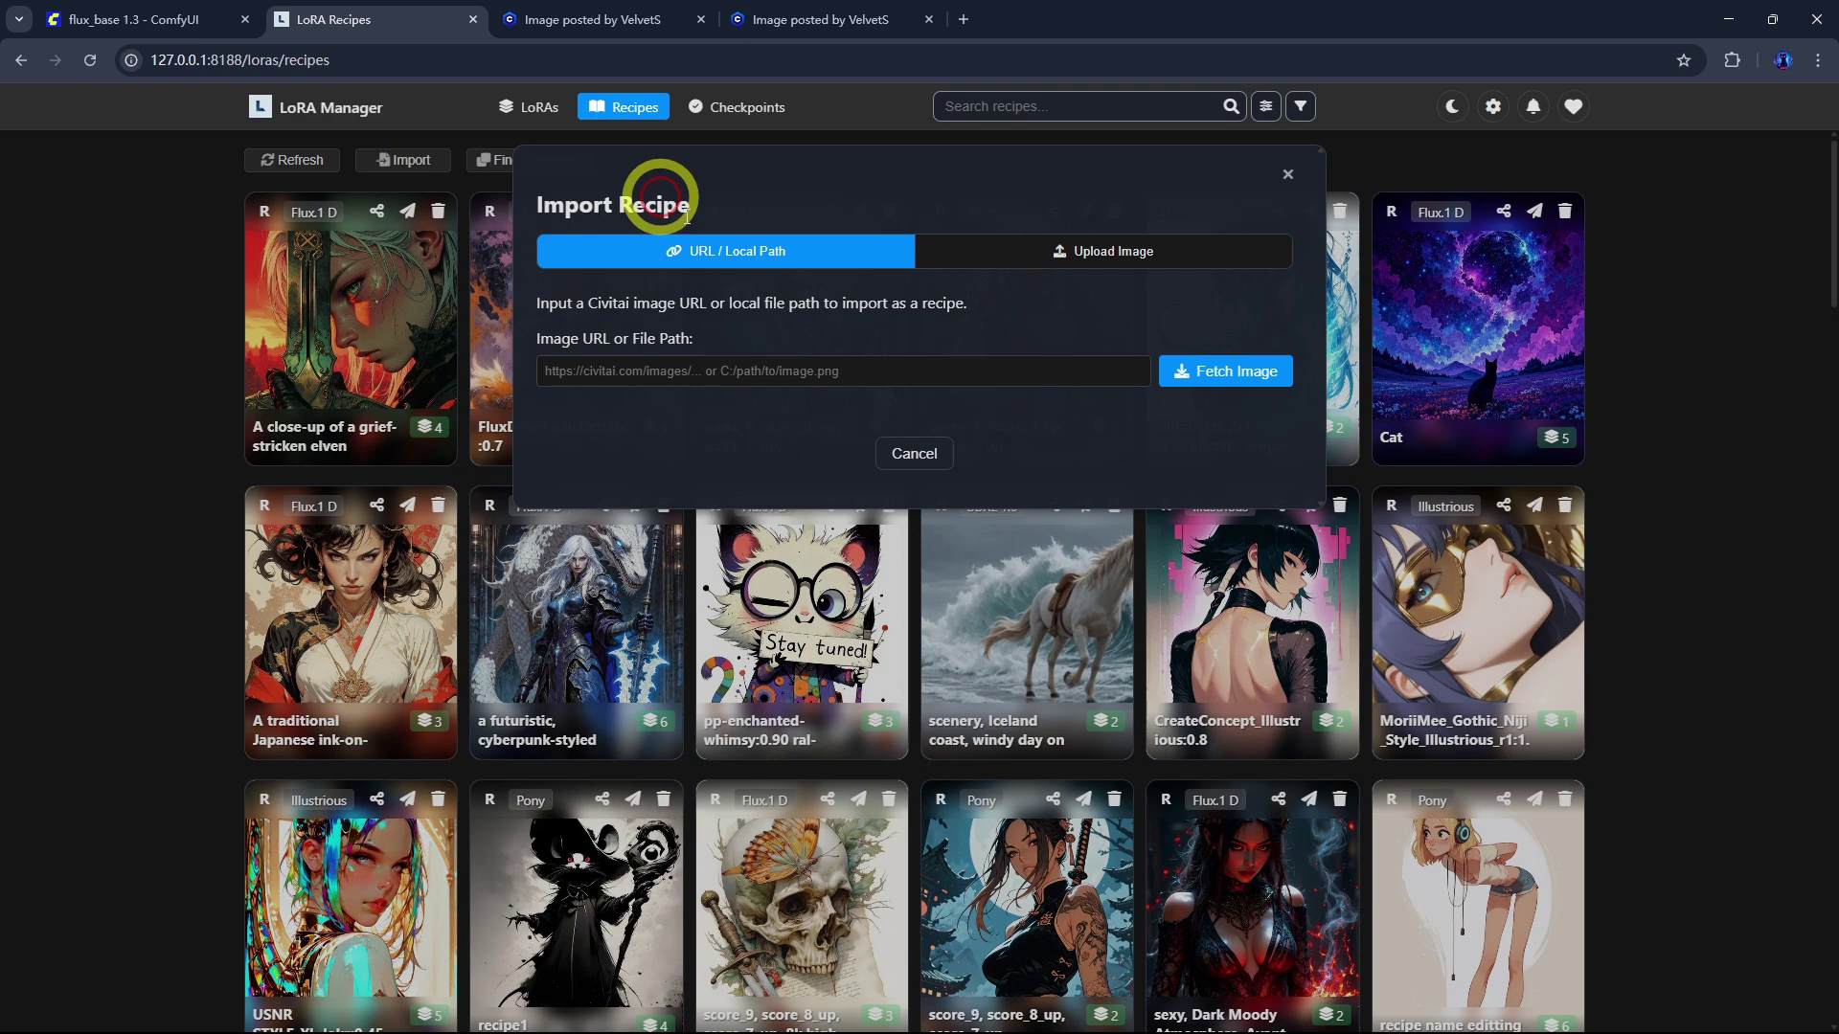
{"action": "left_click", "coordinate": [915, 370]}
{"action": "key", "text": "ctrl+v"}
{"action": "left_click", "coordinate": [1210, 373]}
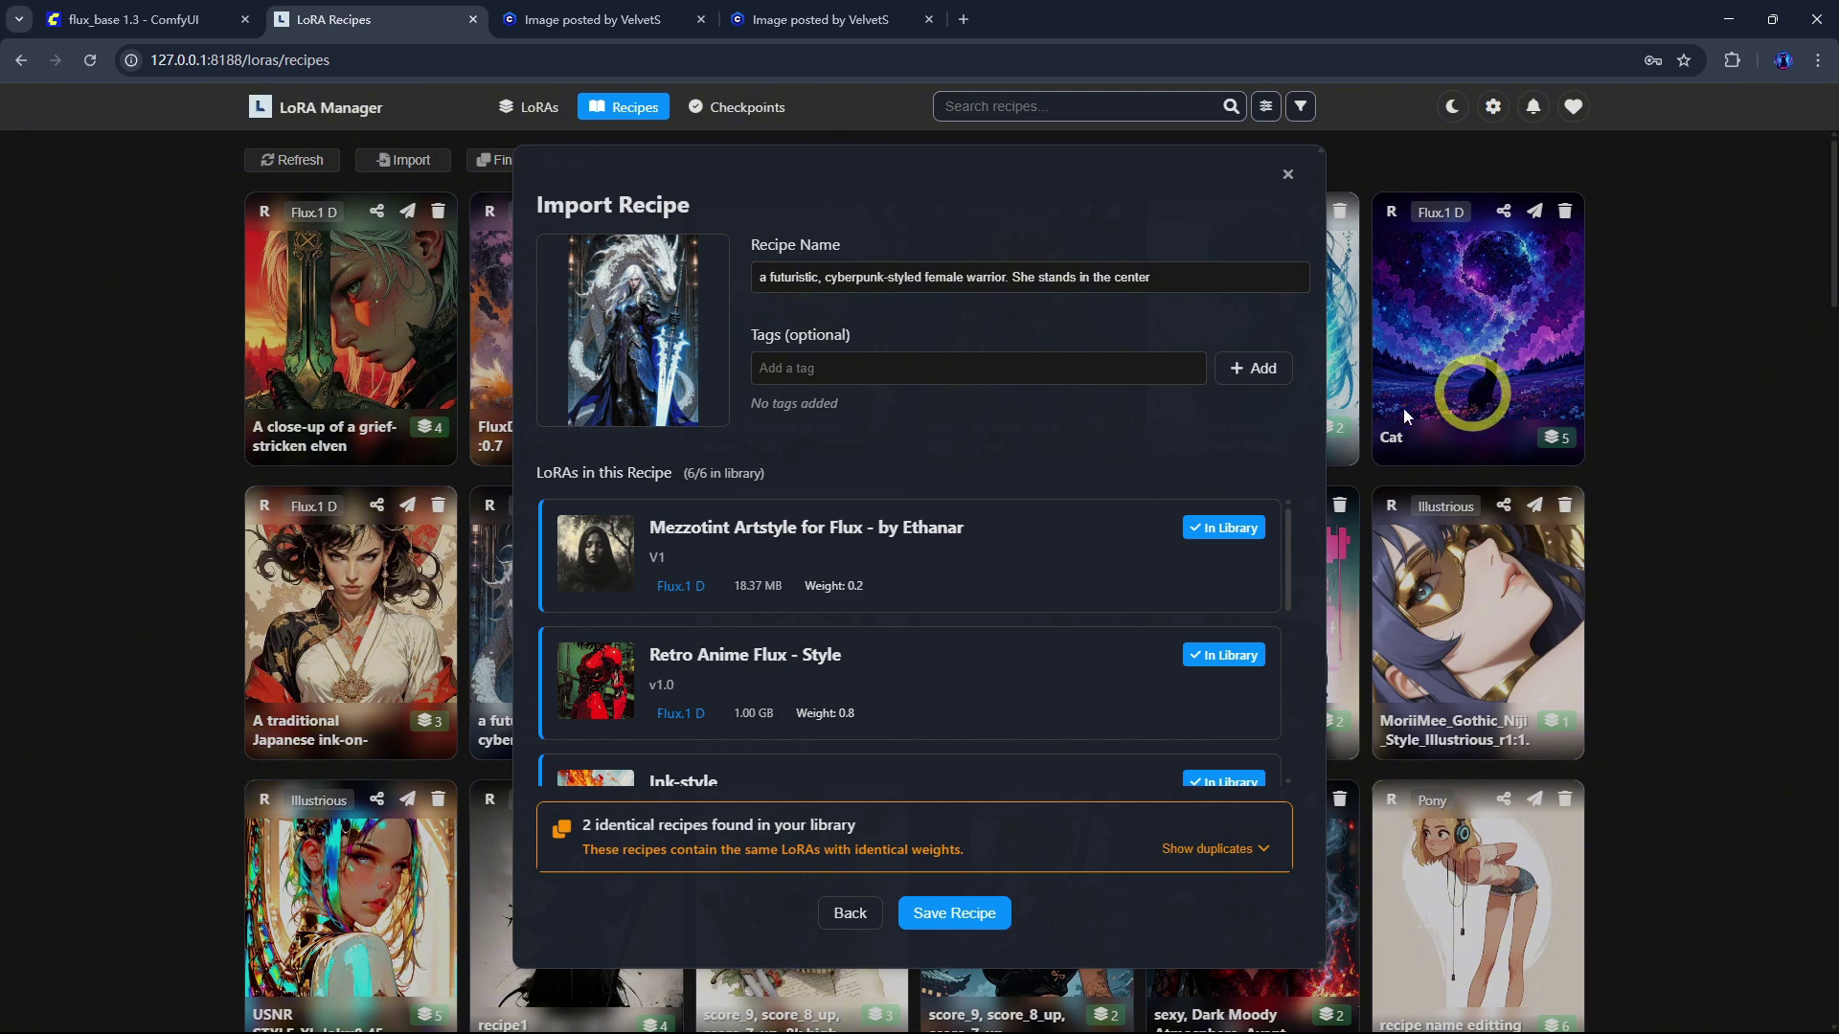
{"action": "left_click", "coordinate": [1236, 850]}
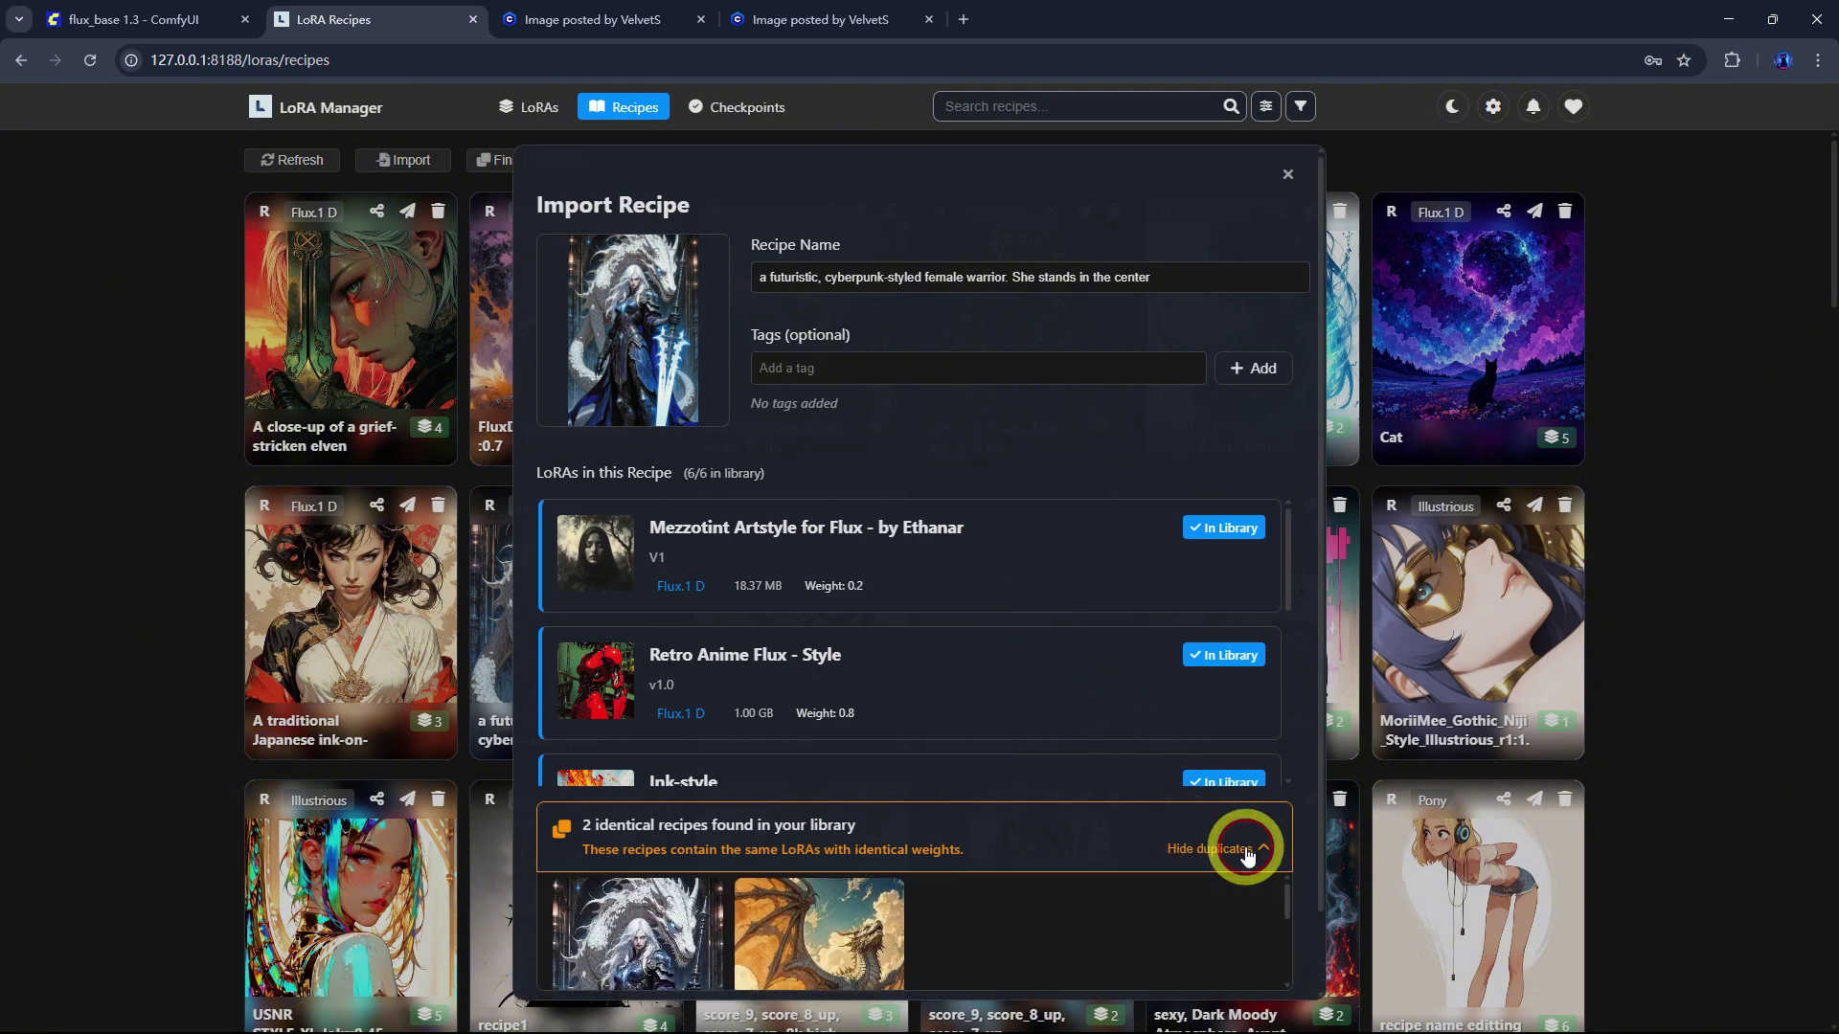
{"action": "scroll", "coordinate": [1289, 924], "scroll_direction": "down", "scroll_amount": 3}
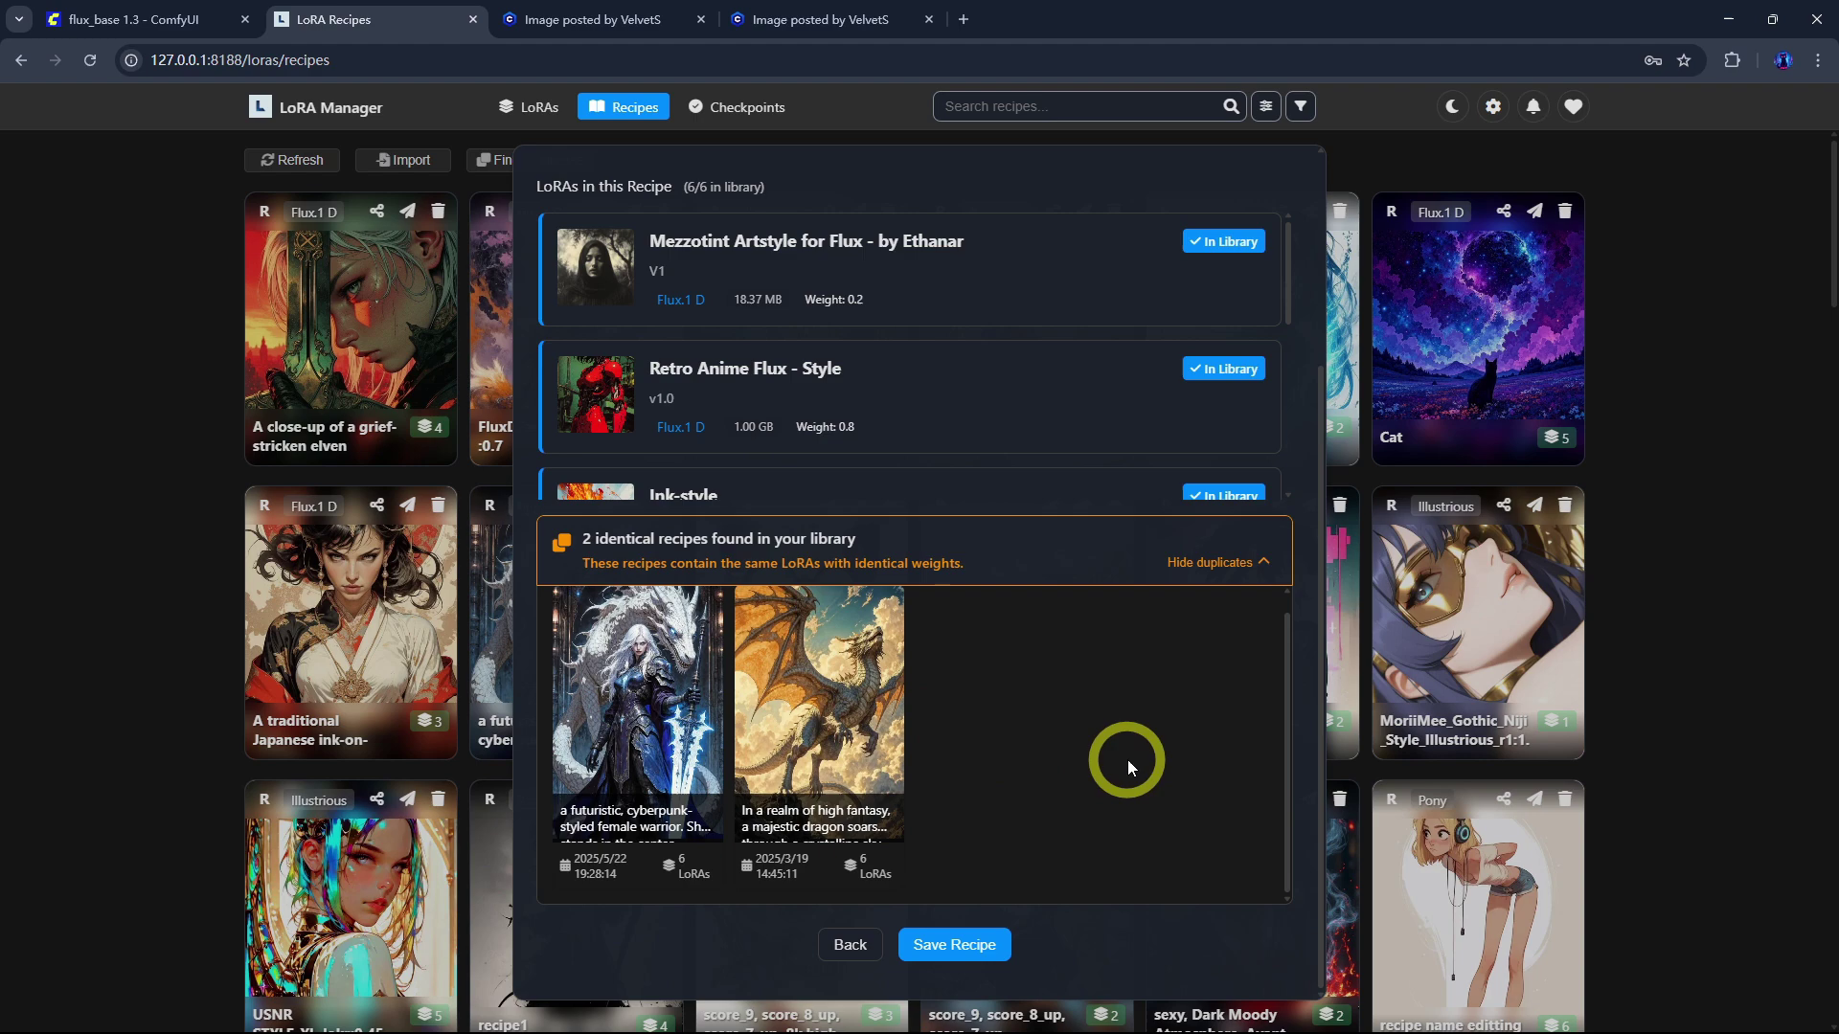
{"action": "left_click", "coordinate": [855, 948]}
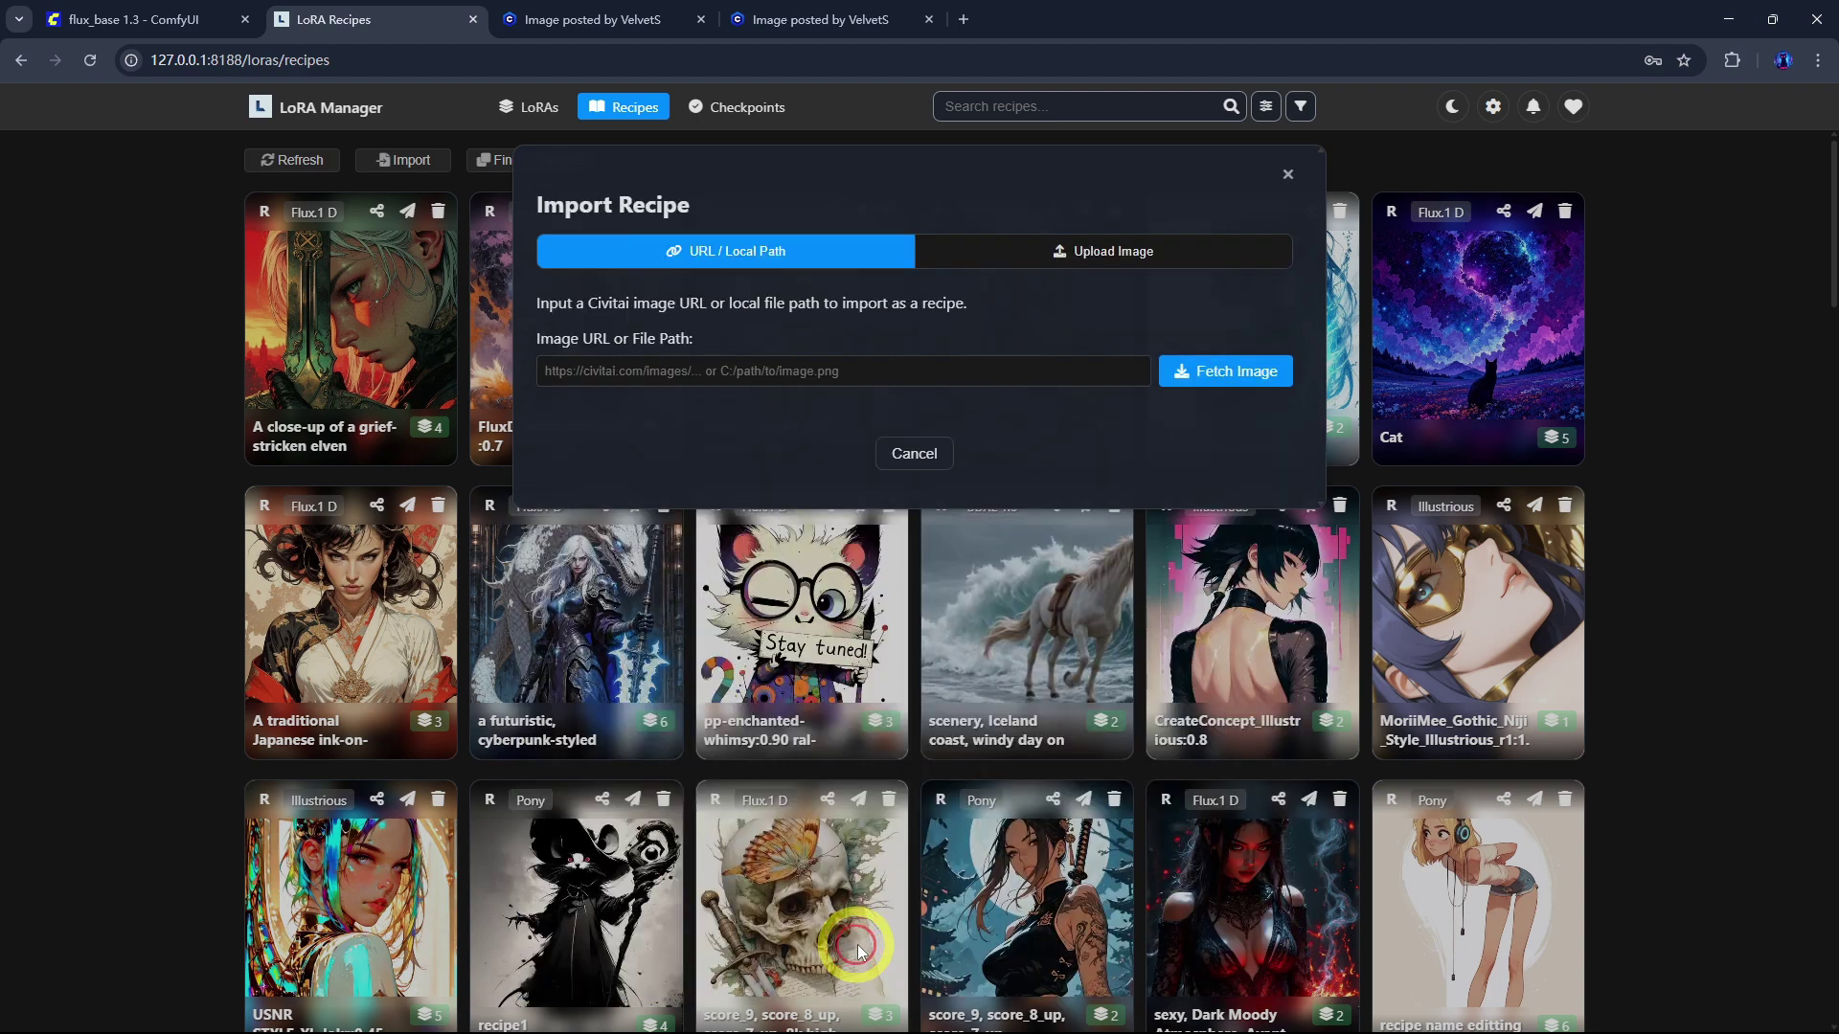
{"action": "left_click", "coordinate": [1672, 675]}
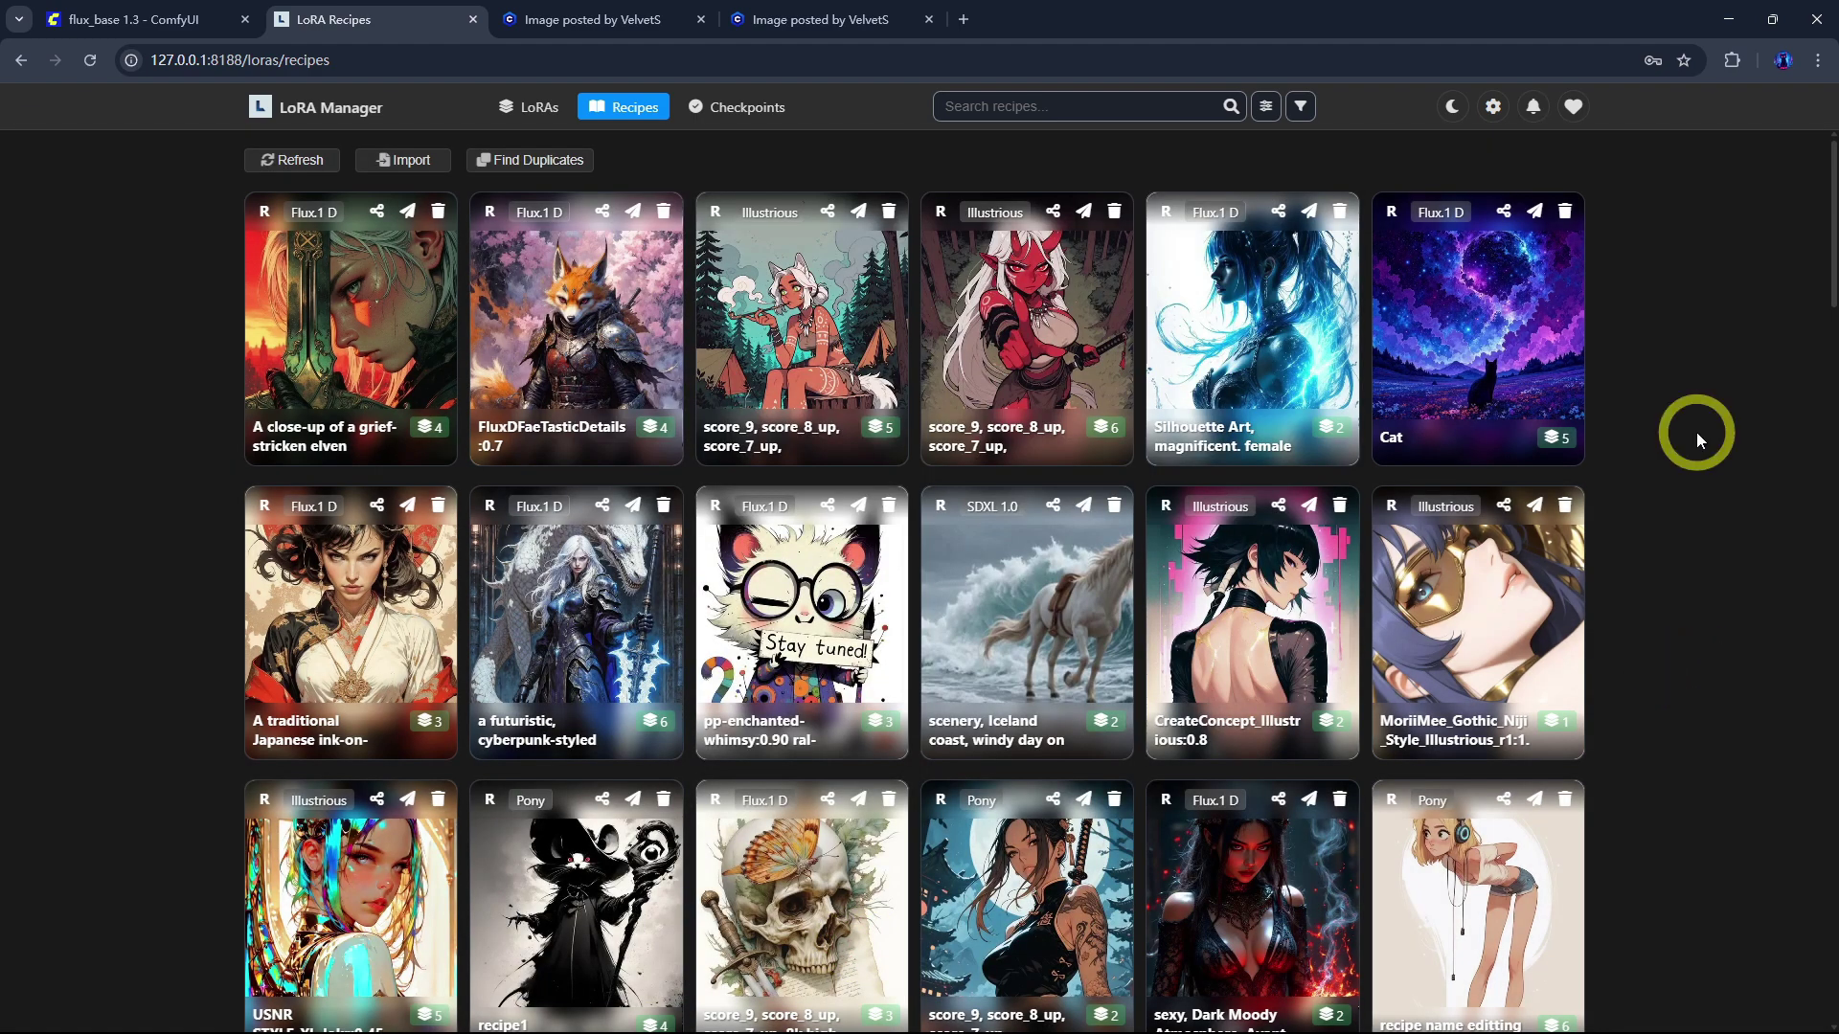
{"action": "left_click", "coordinate": [551, 170]}
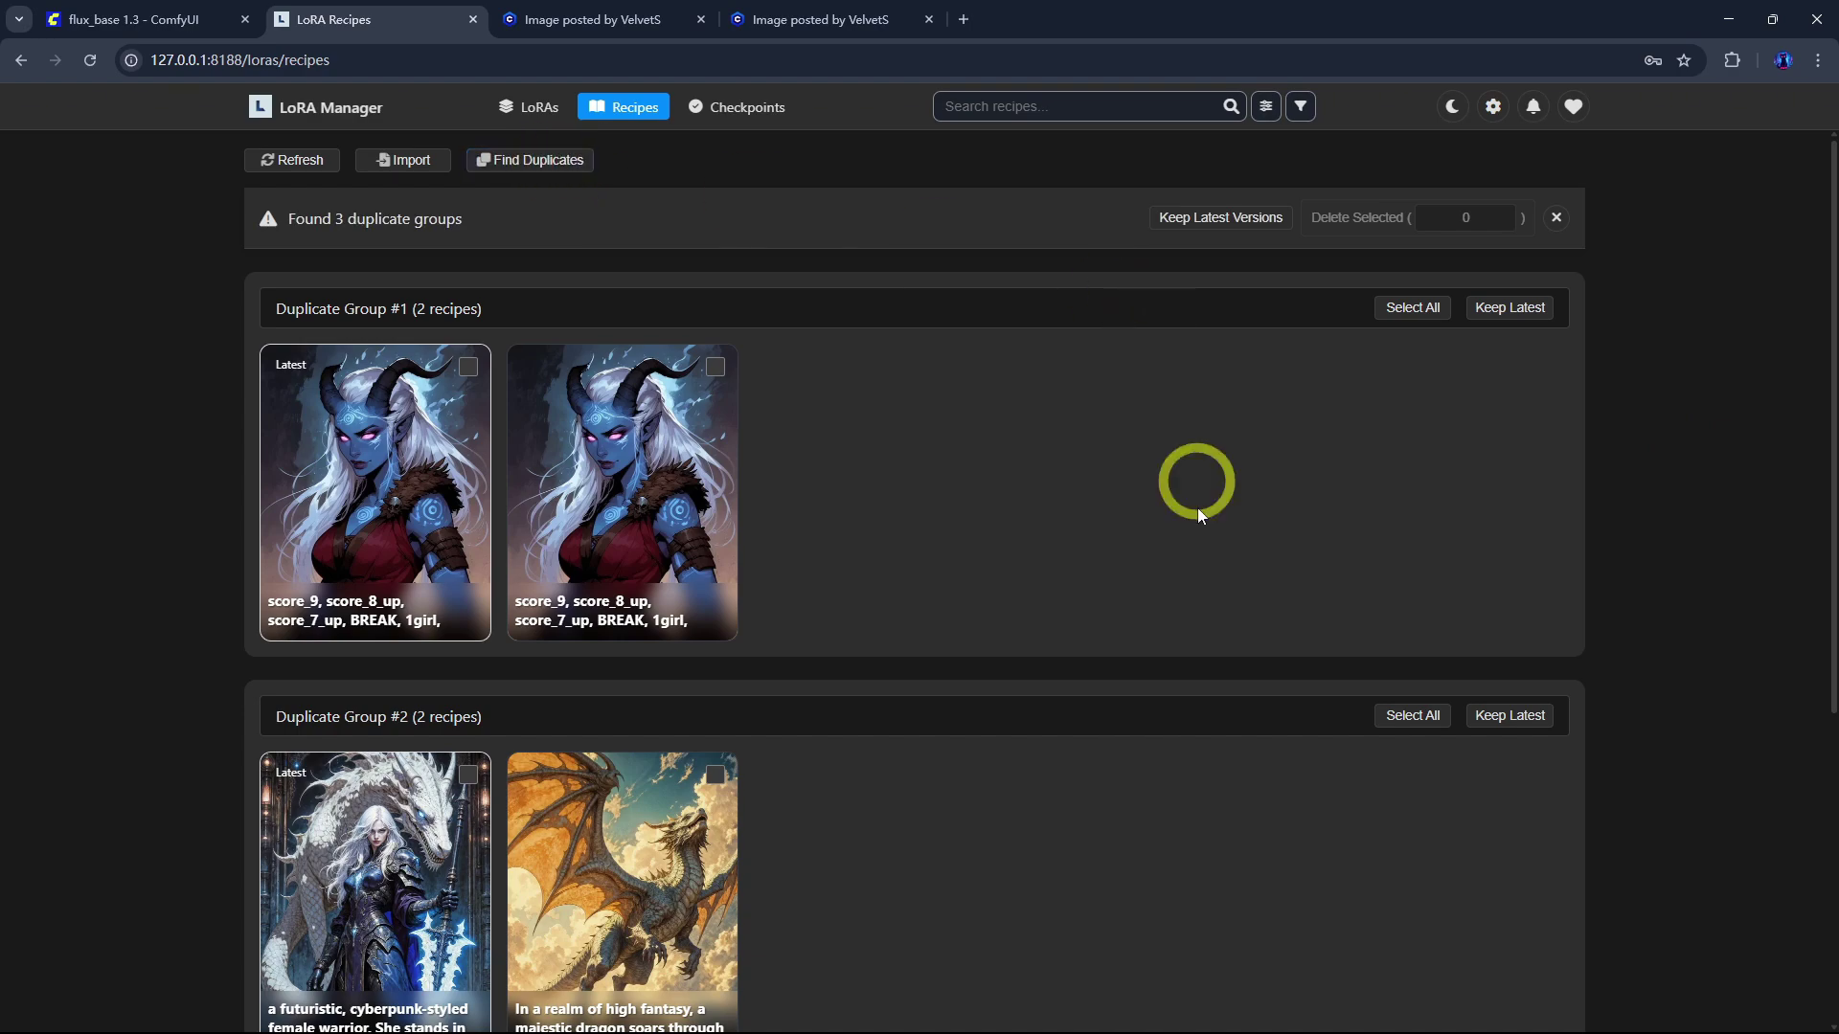
{"action": "scroll", "coordinate": [1176, 542], "scroll_direction": "down", "scroll_amount": 3}
{"action": "scroll", "coordinate": [1153, 605], "scroll_direction": "down", "scroll_amount": 2}
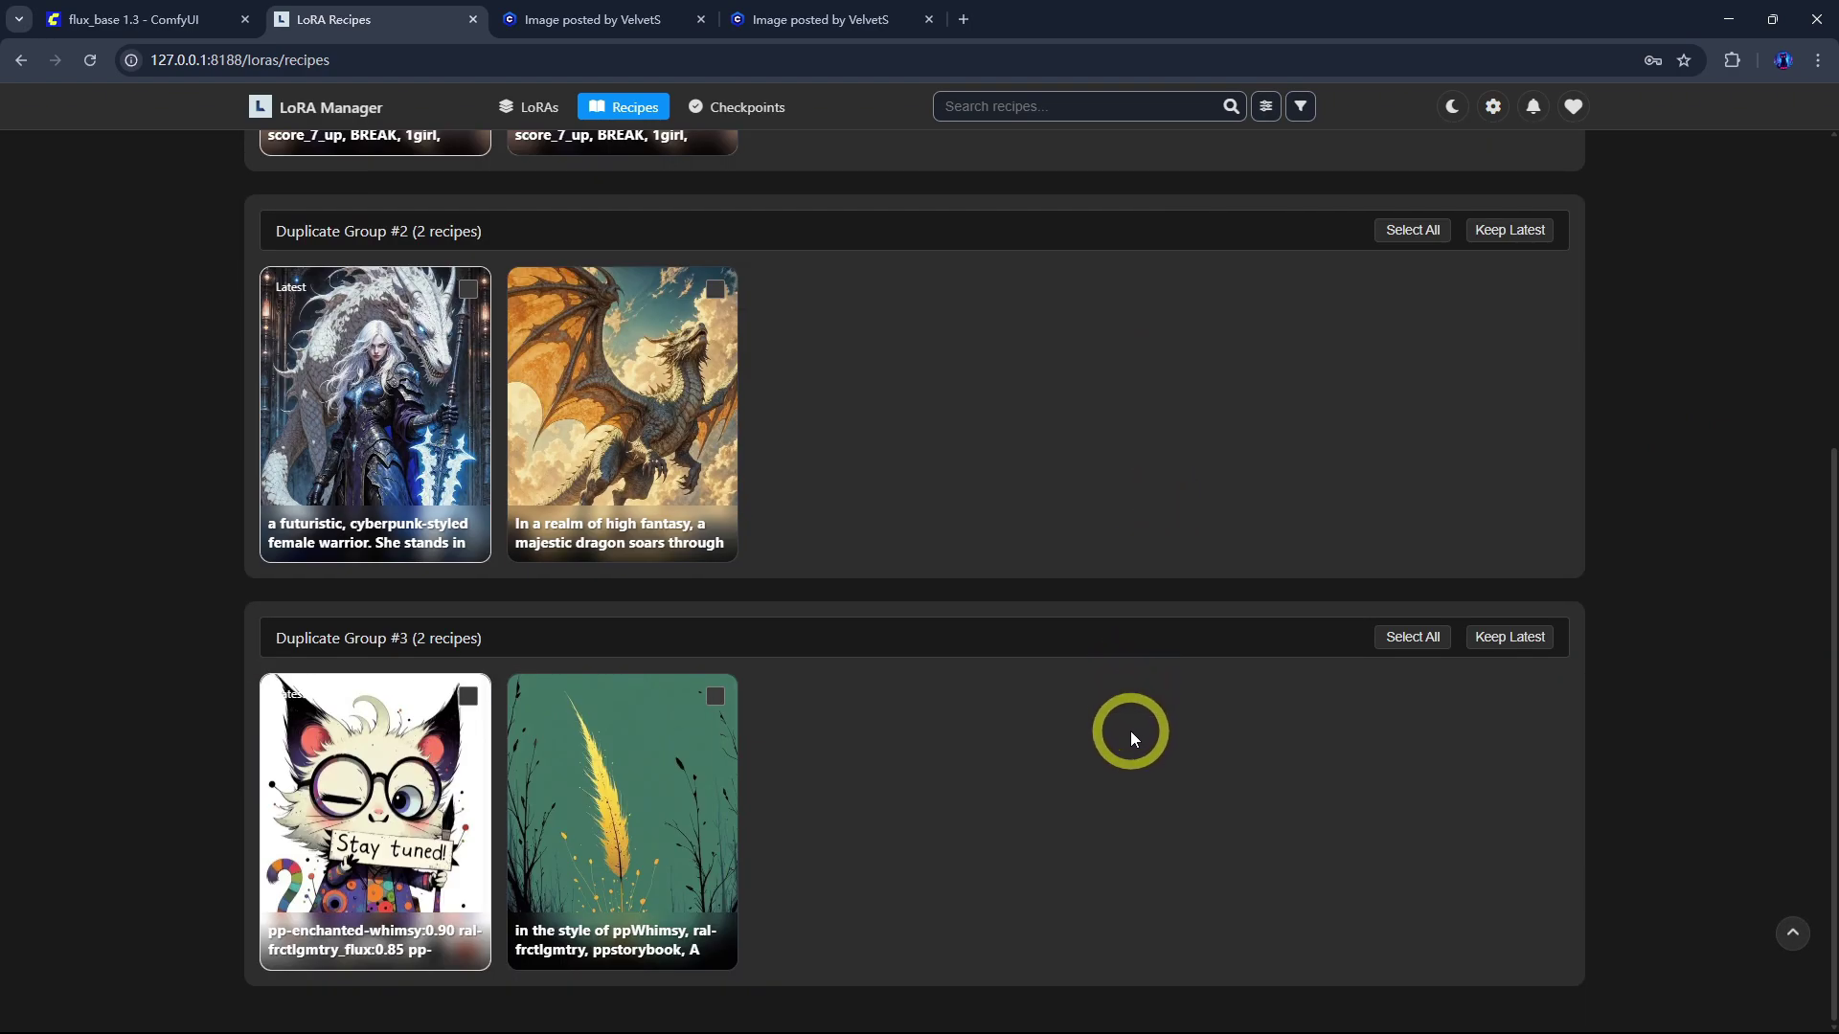
{"action": "scroll", "coordinate": [1130, 731], "scroll_direction": "up", "scroll_amount": 3}
{"action": "scroll", "coordinate": [1130, 728], "scroll_direction": "up", "scroll_amount": 2}
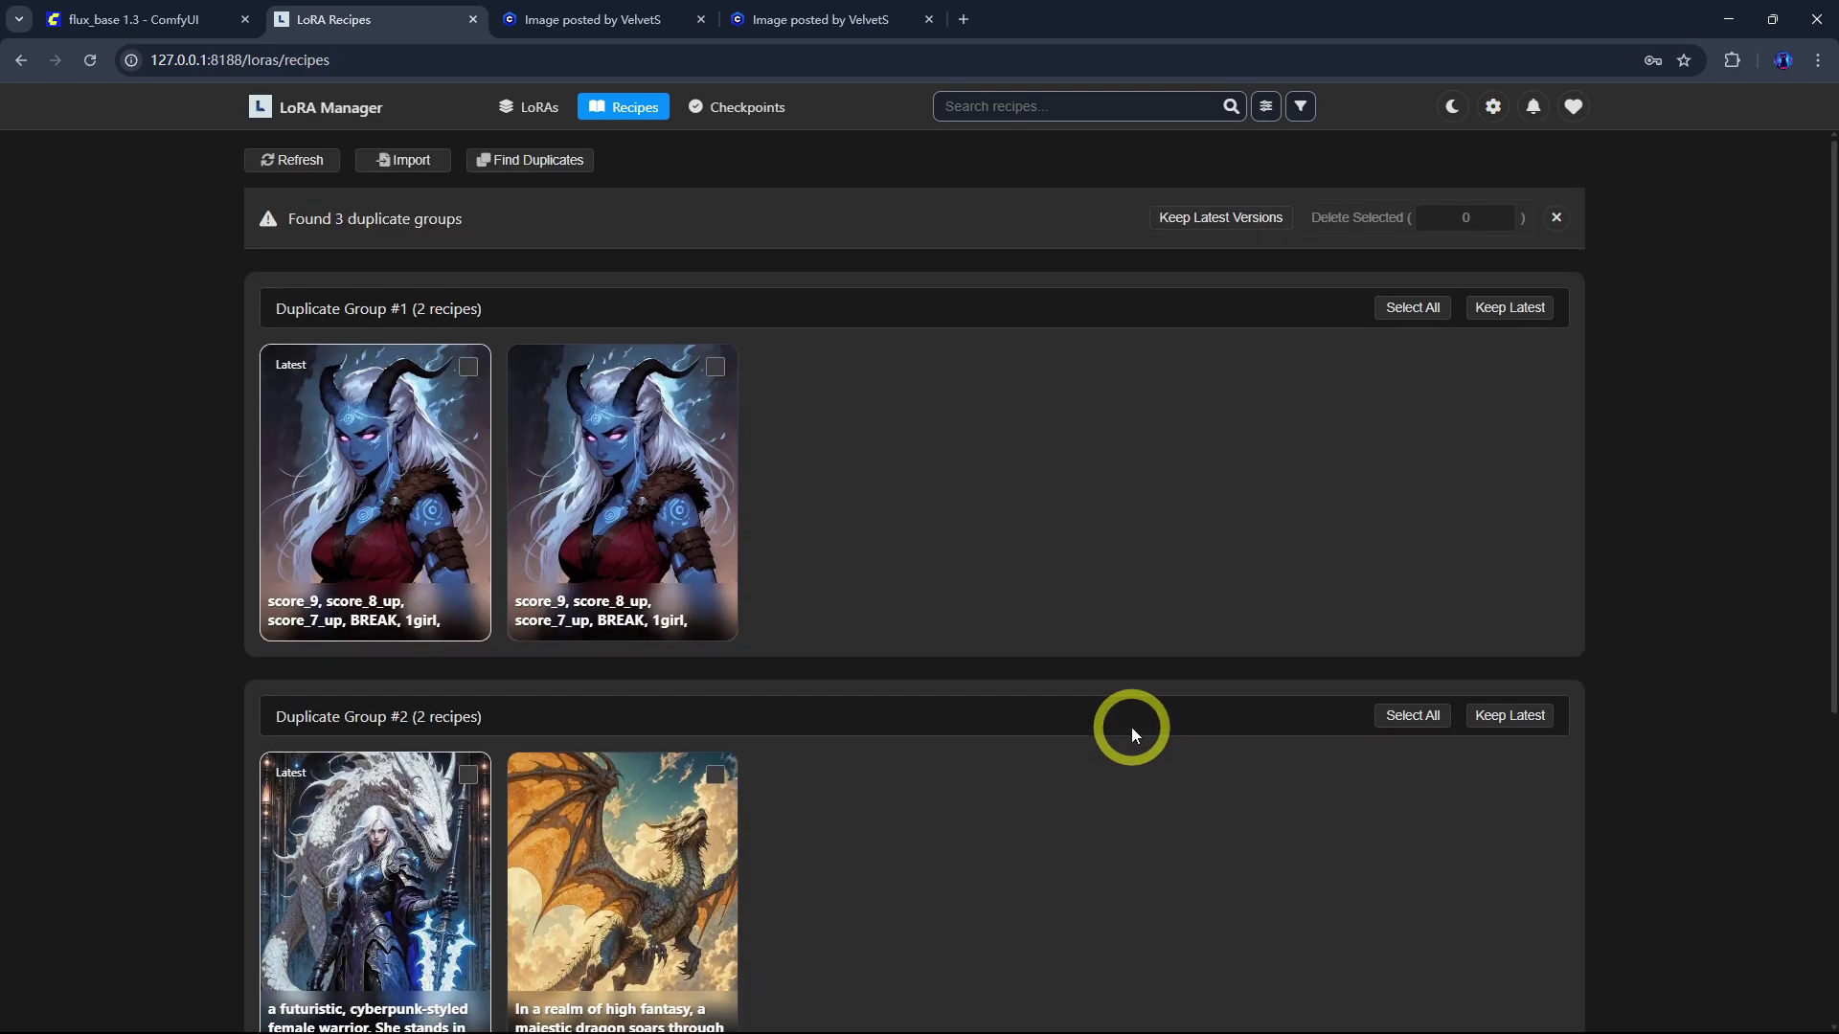
{"action": "left_click", "coordinate": [1221, 223]}
{"action": "scroll", "coordinate": [1260, 555], "scroll_direction": "down", "scroll_amount": 1}
{"action": "scroll", "coordinate": [1260, 554], "scroll_direction": "up", "scroll_amount": 1}
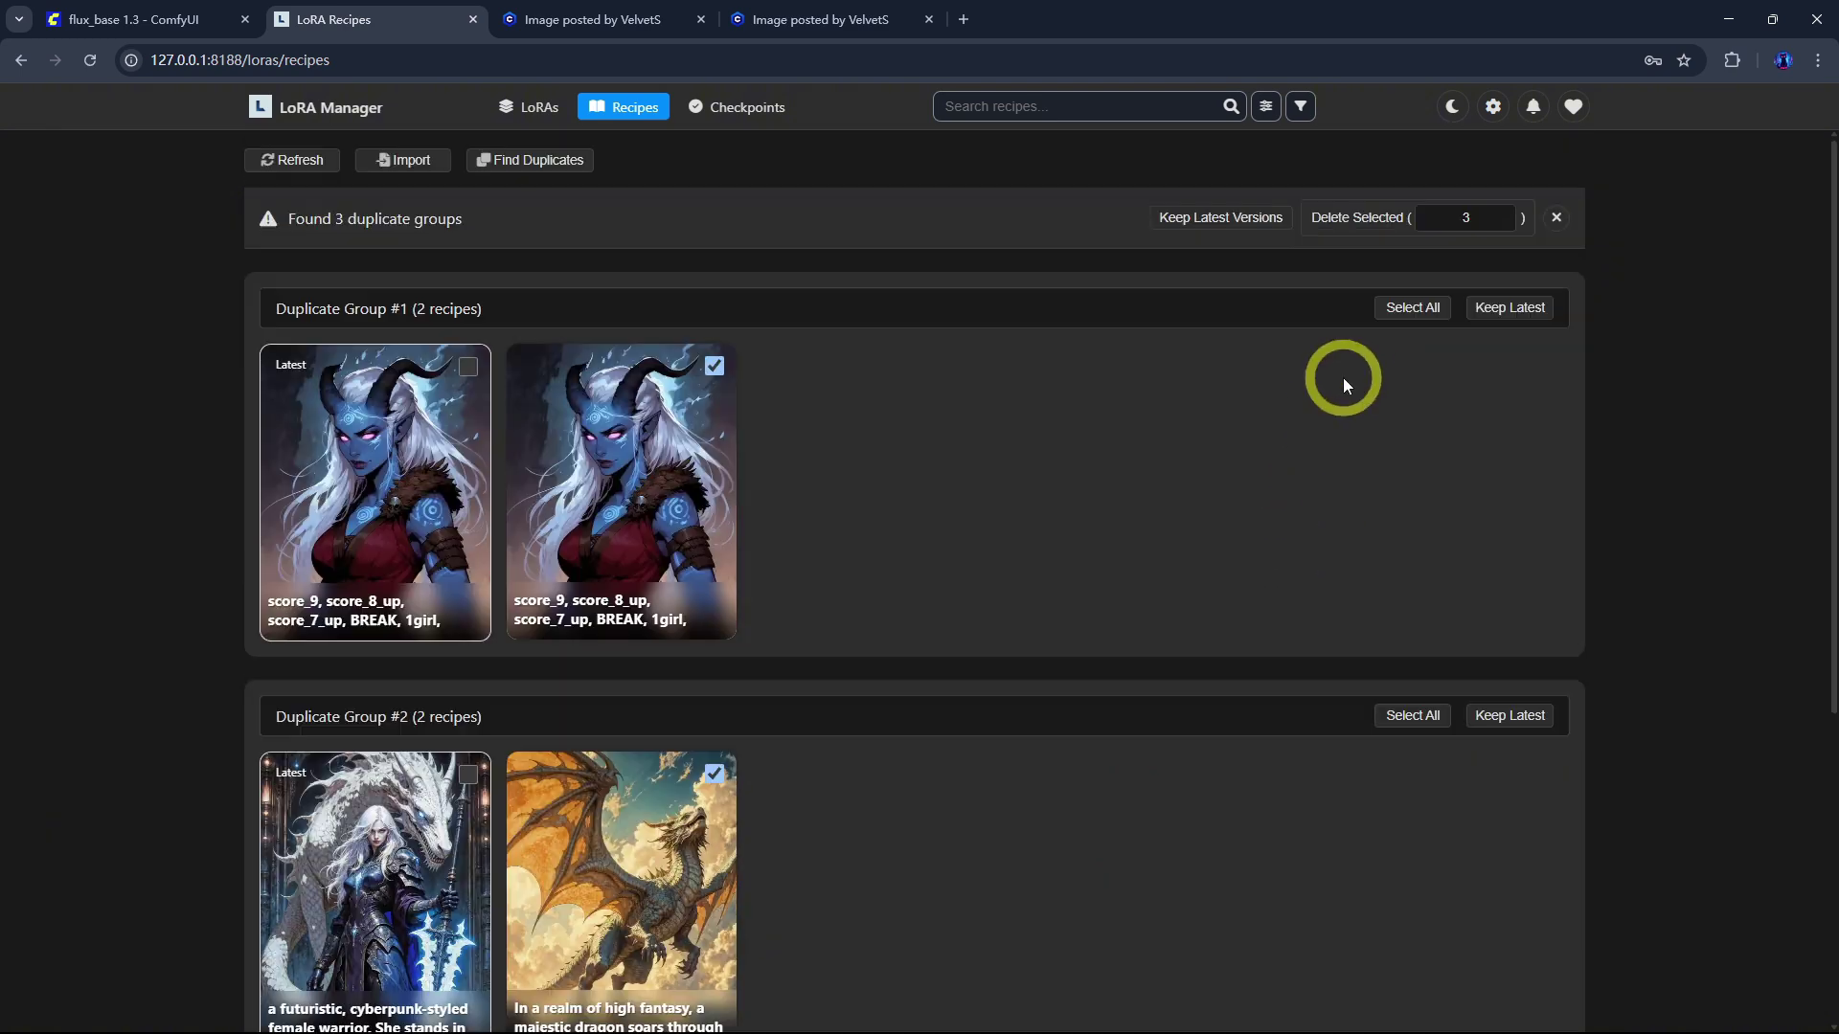
{"action": "left_click", "coordinate": [1386, 222]}
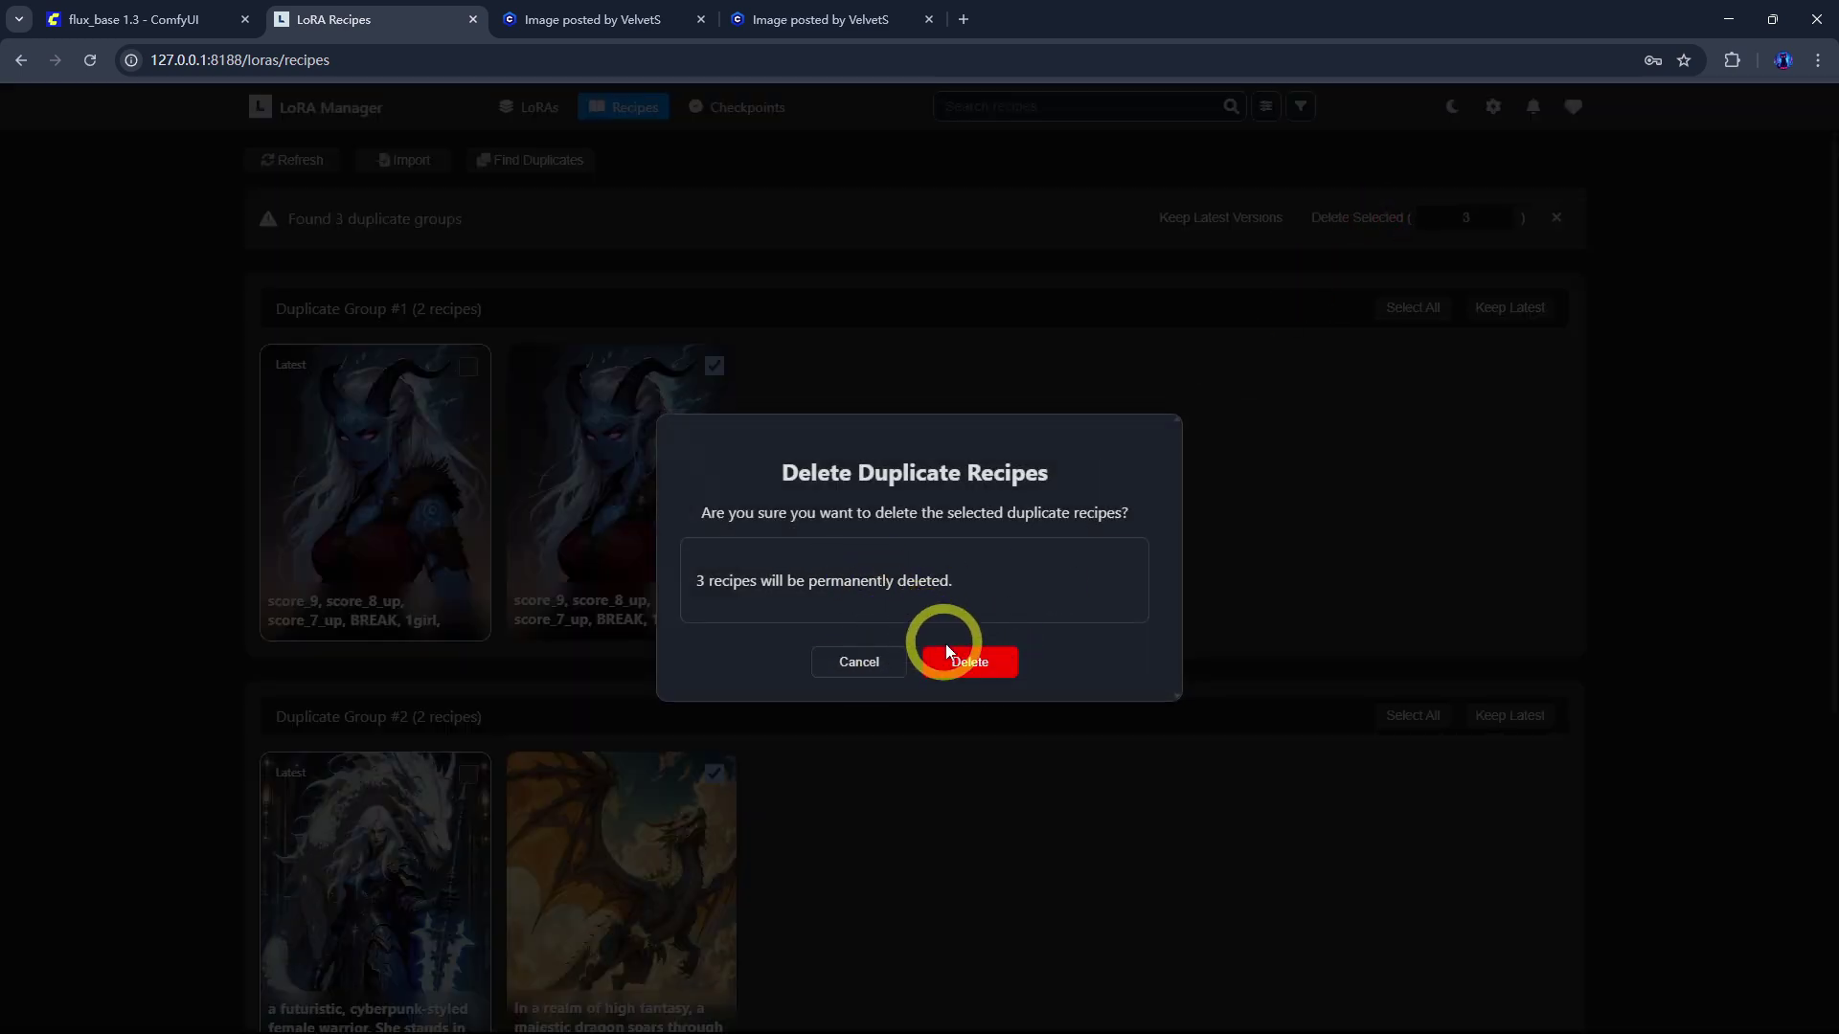
{"action": "left_click", "coordinate": [847, 667]}
{"action": "left_click", "coordinate": [1556, 219]}
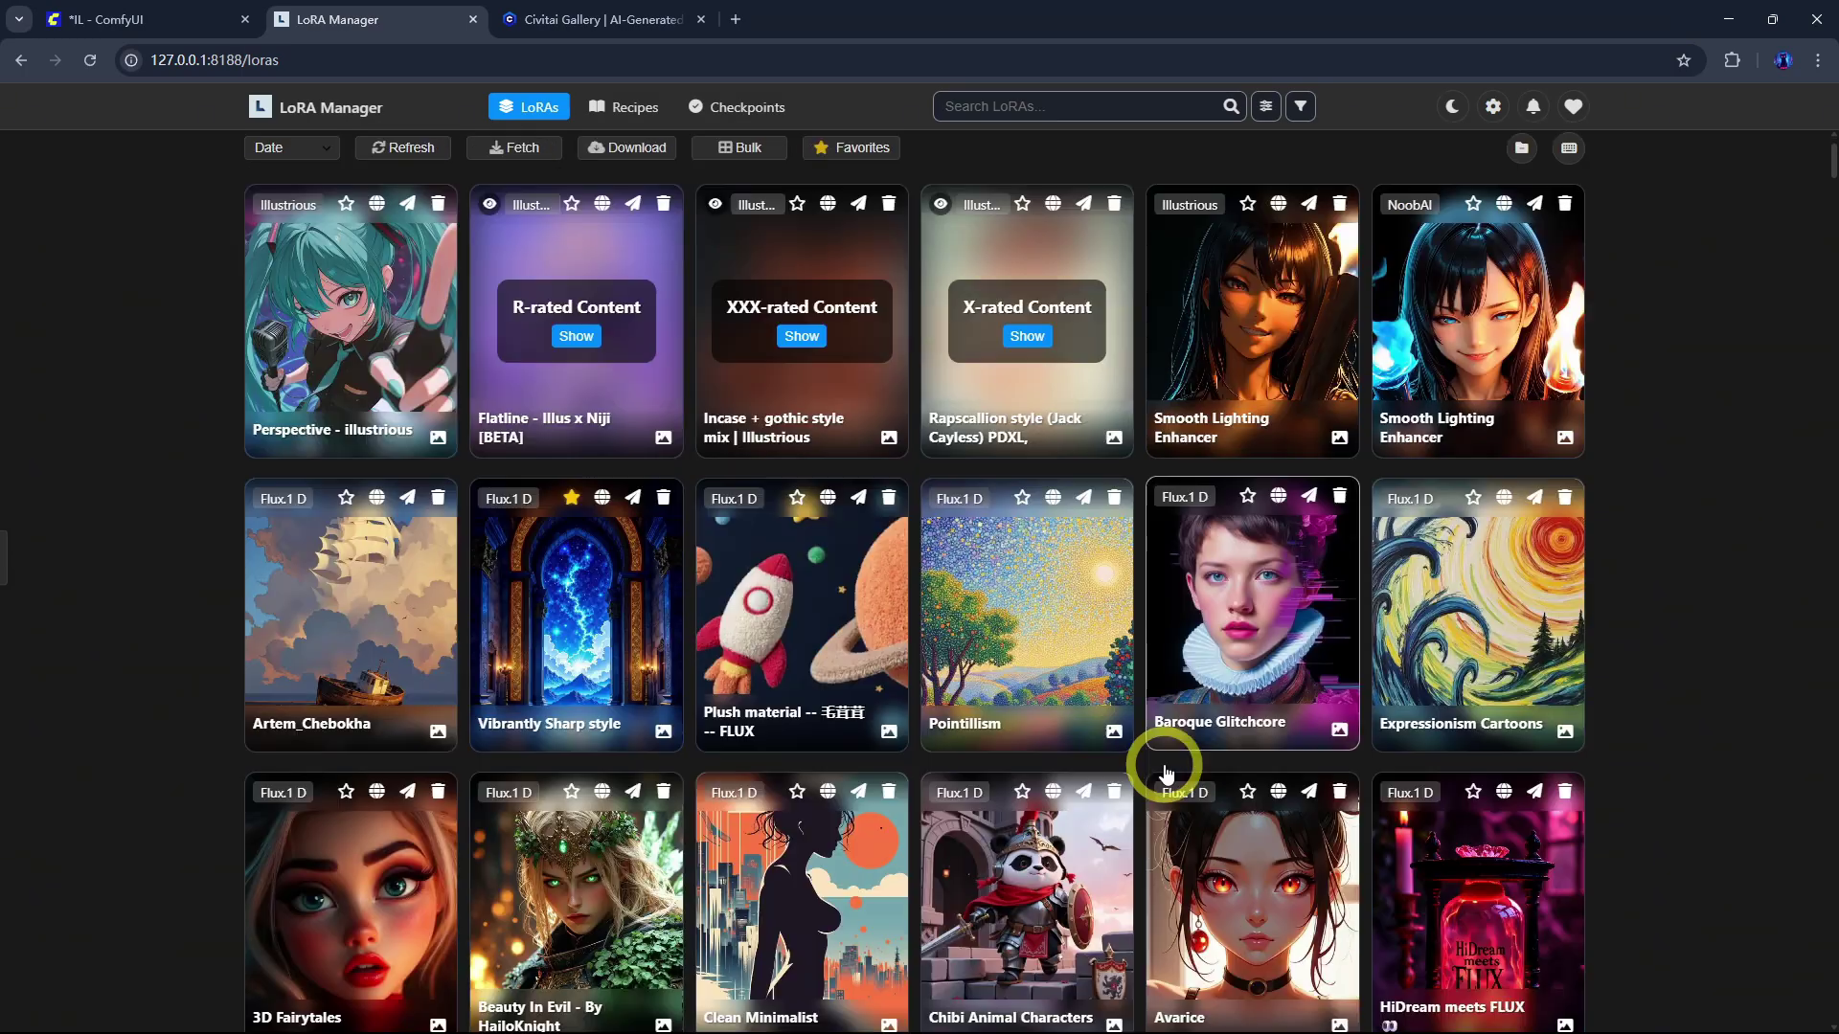
Step: Rate ck-shadow-circuit-000021 as R, then reveal and re-blur its preview
{"action": "scroll", "coordinate": [1634, 773], "scroll_direction": "down", "scroll_amount": 5}
{"action": "scroll", "coordinate": [1712, 855], "scroll_direction": "down", "scroll_amount": 5}
{"action": "scroll", "coordinate": [1713, 862], "scroll_direction": "down", "scroll_amount": 5}
{"action": "scroll", "coordinate": [1716, 899], "scroll_direction": "down", "scroll_amount": 5}
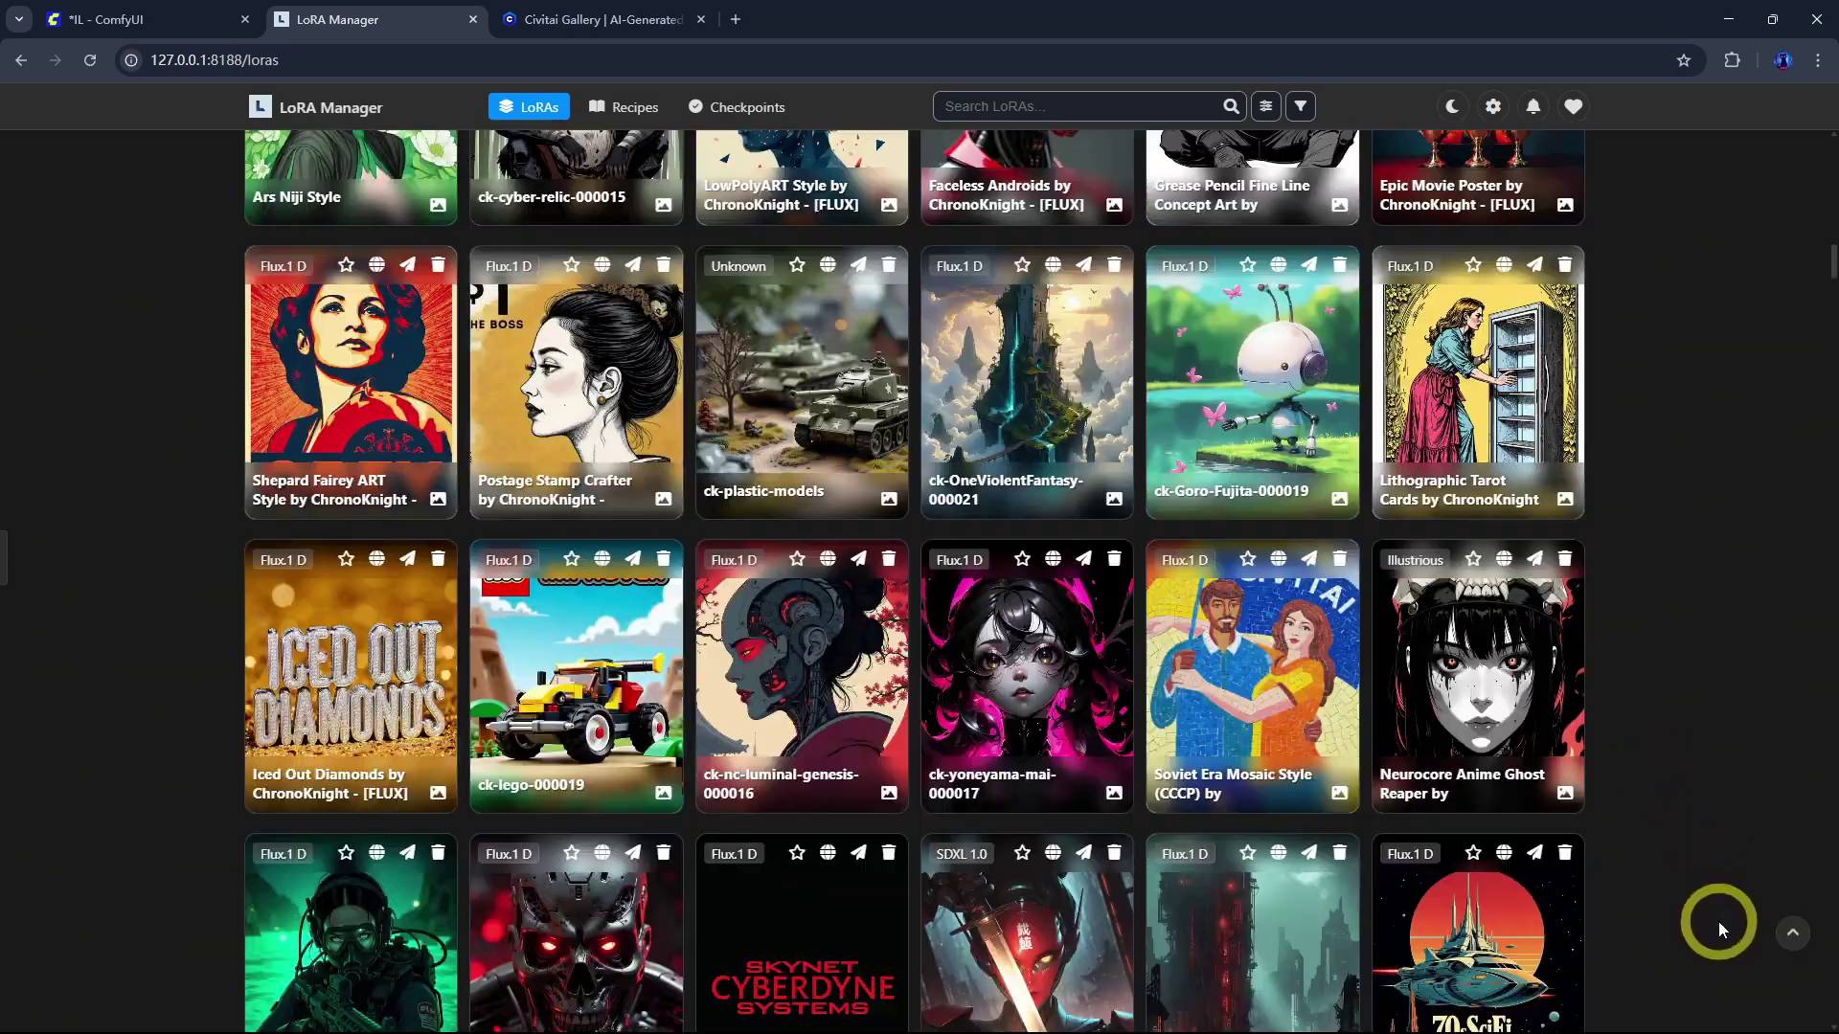
{"action": "scroll", "coordinate": [1718, 921], "scroll_direction": "down", "scroll_amount": 5}
{"action": "right_click", "coordinate": [1051, 568]}
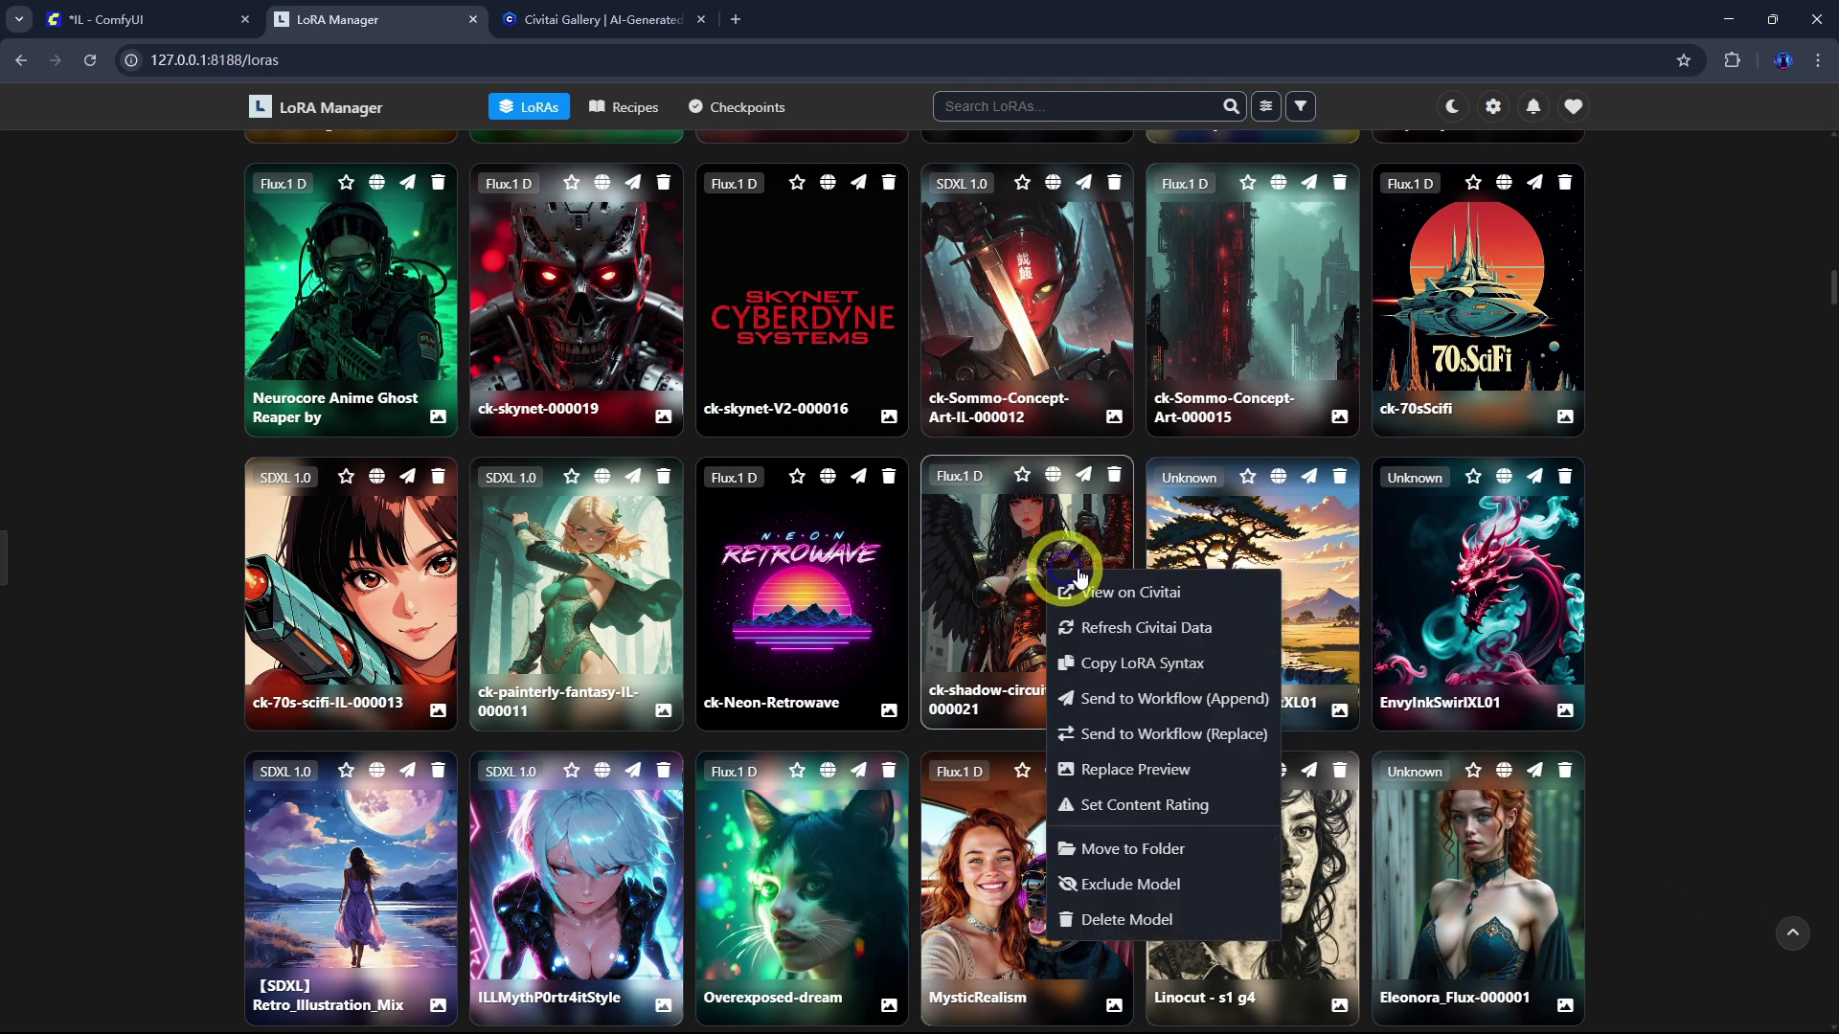
{"action": "left_click", "coordinate": [1145, 804]}
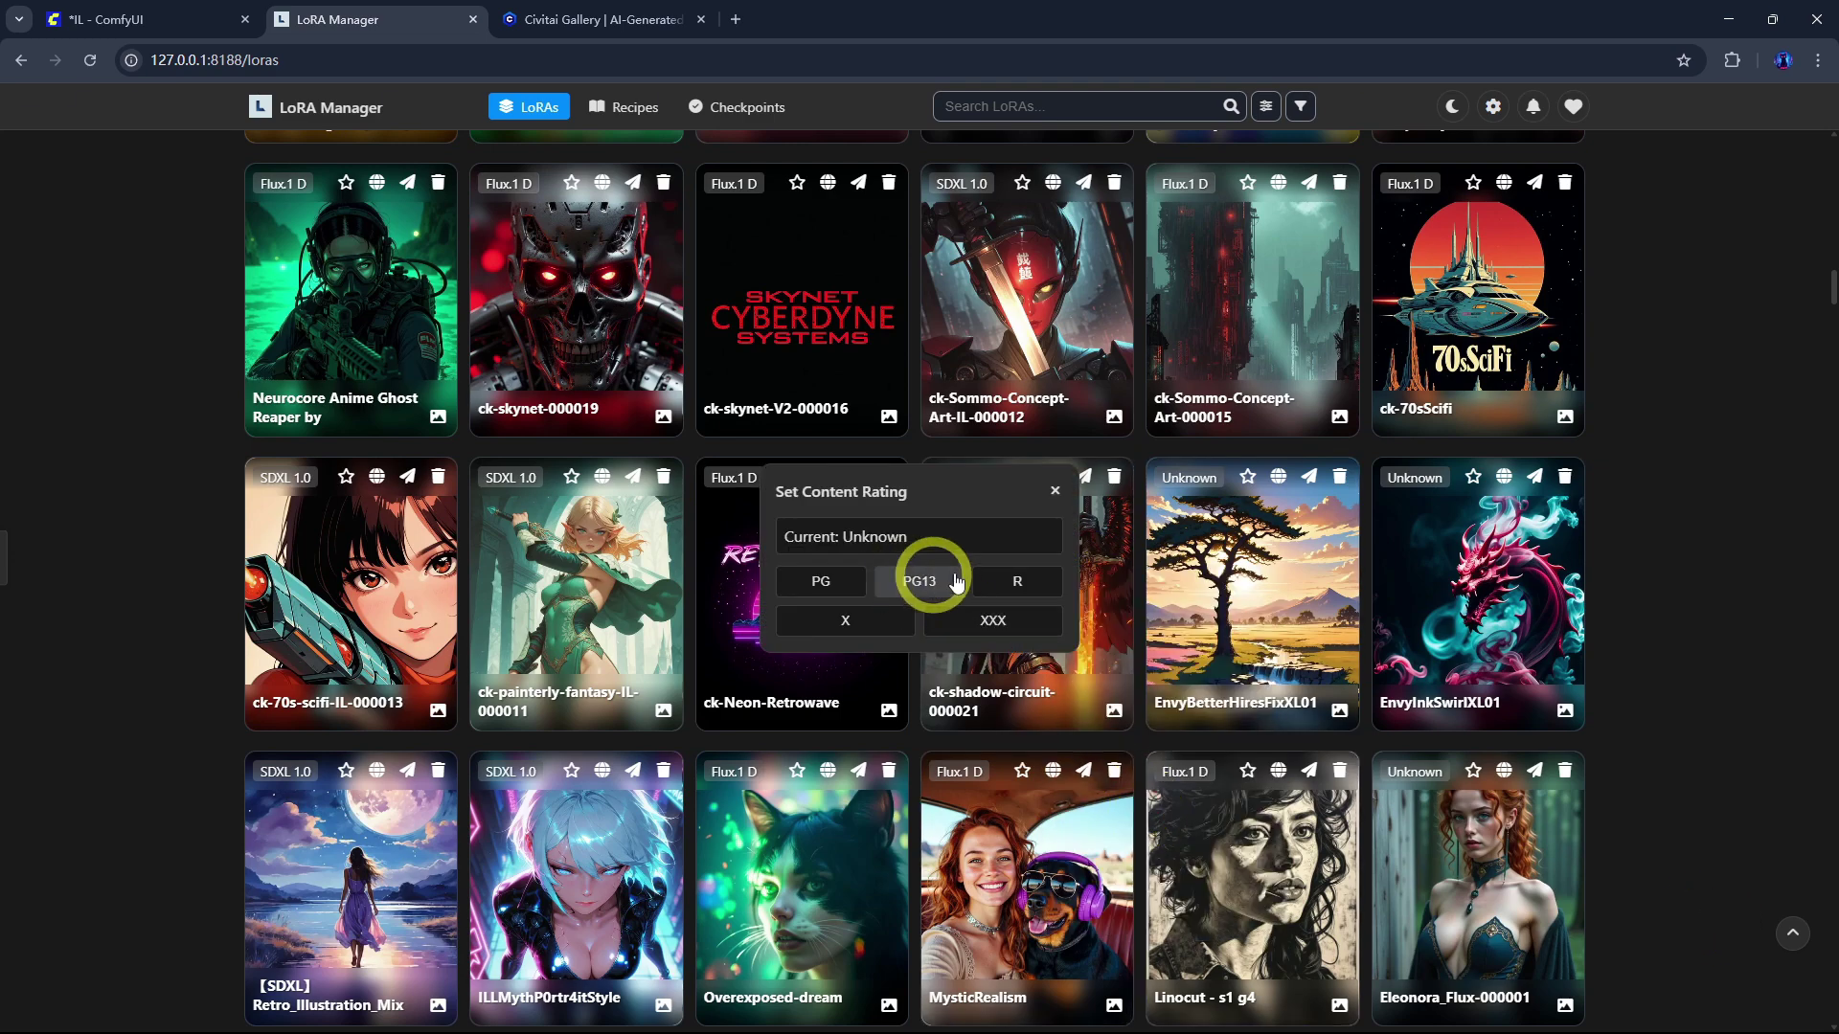
{"action": "left_click", "coordinate": [1049, 570]}
{"action": "left_click", "coordinate": [1043, 606]}
{"action": "left_click", "coordinate": [941, 476]}
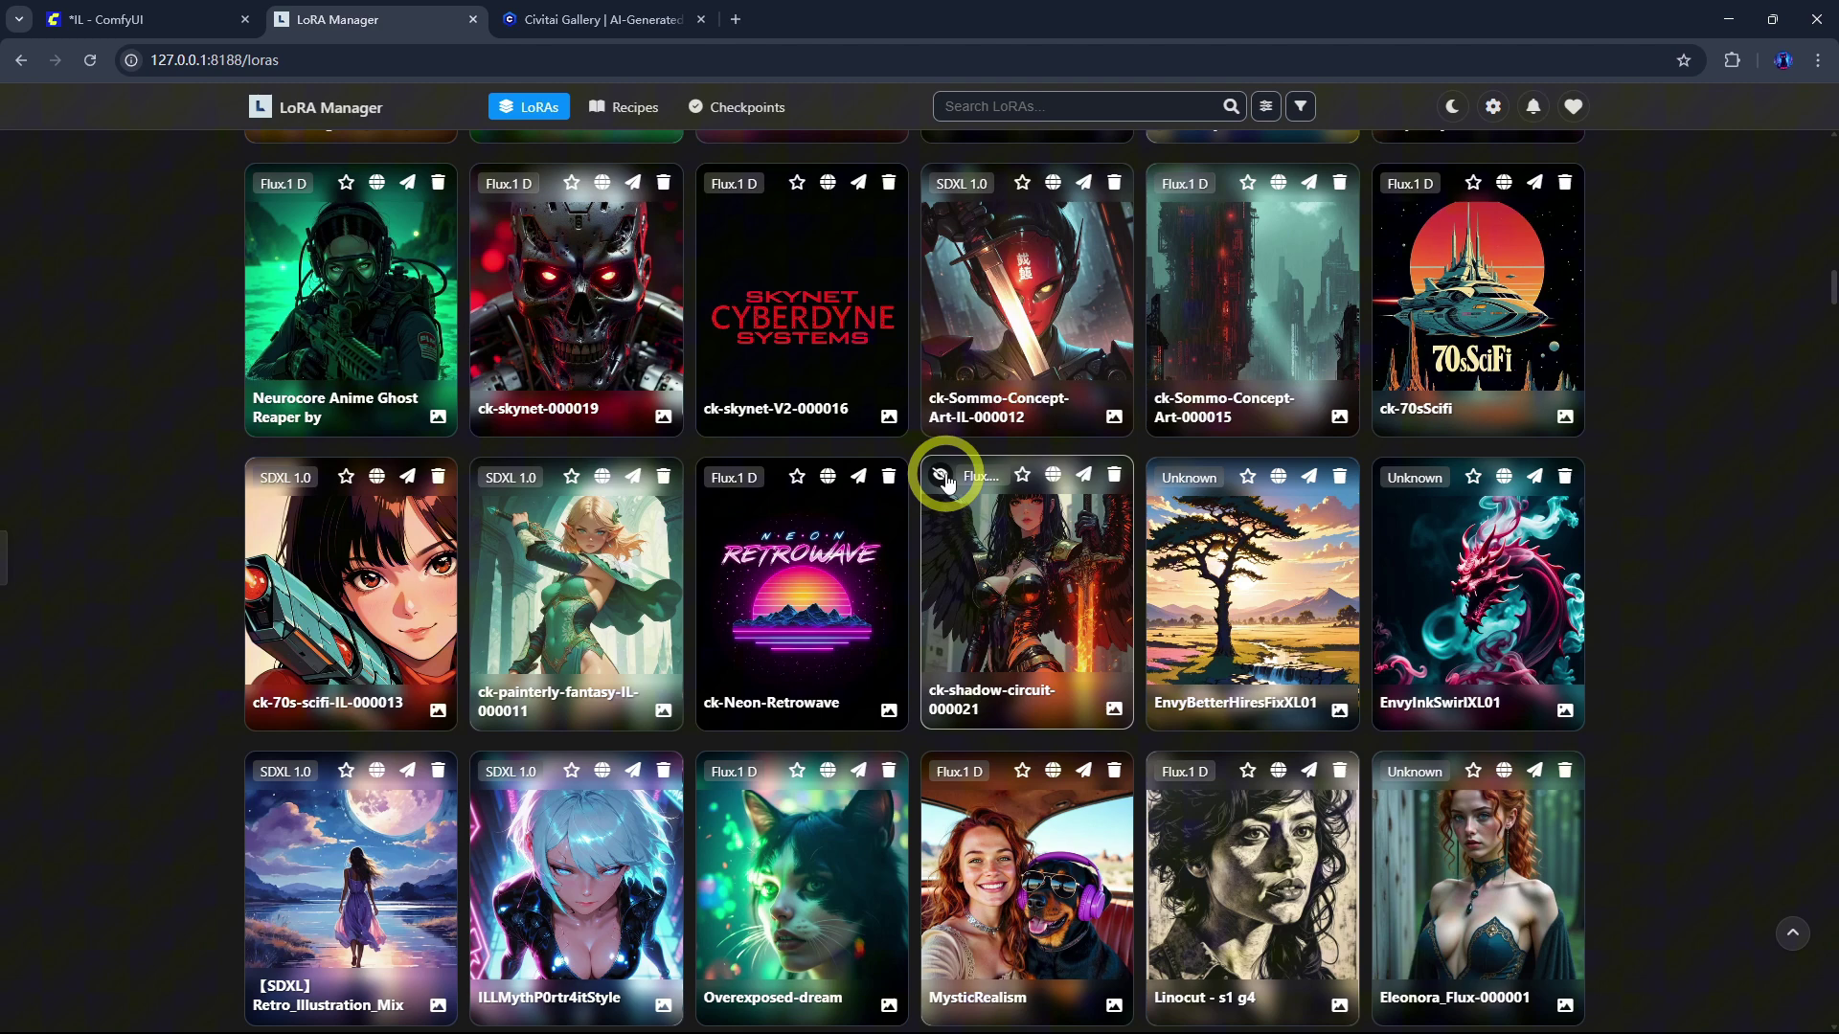
Step: Change ck-shadow-circuit-000021's rating to PG13 and return to the Recipes page
{"action": "right_click", "coordinate": [1054, 536]}
{"action": "left_click", "coordinate": [1149, 766]}
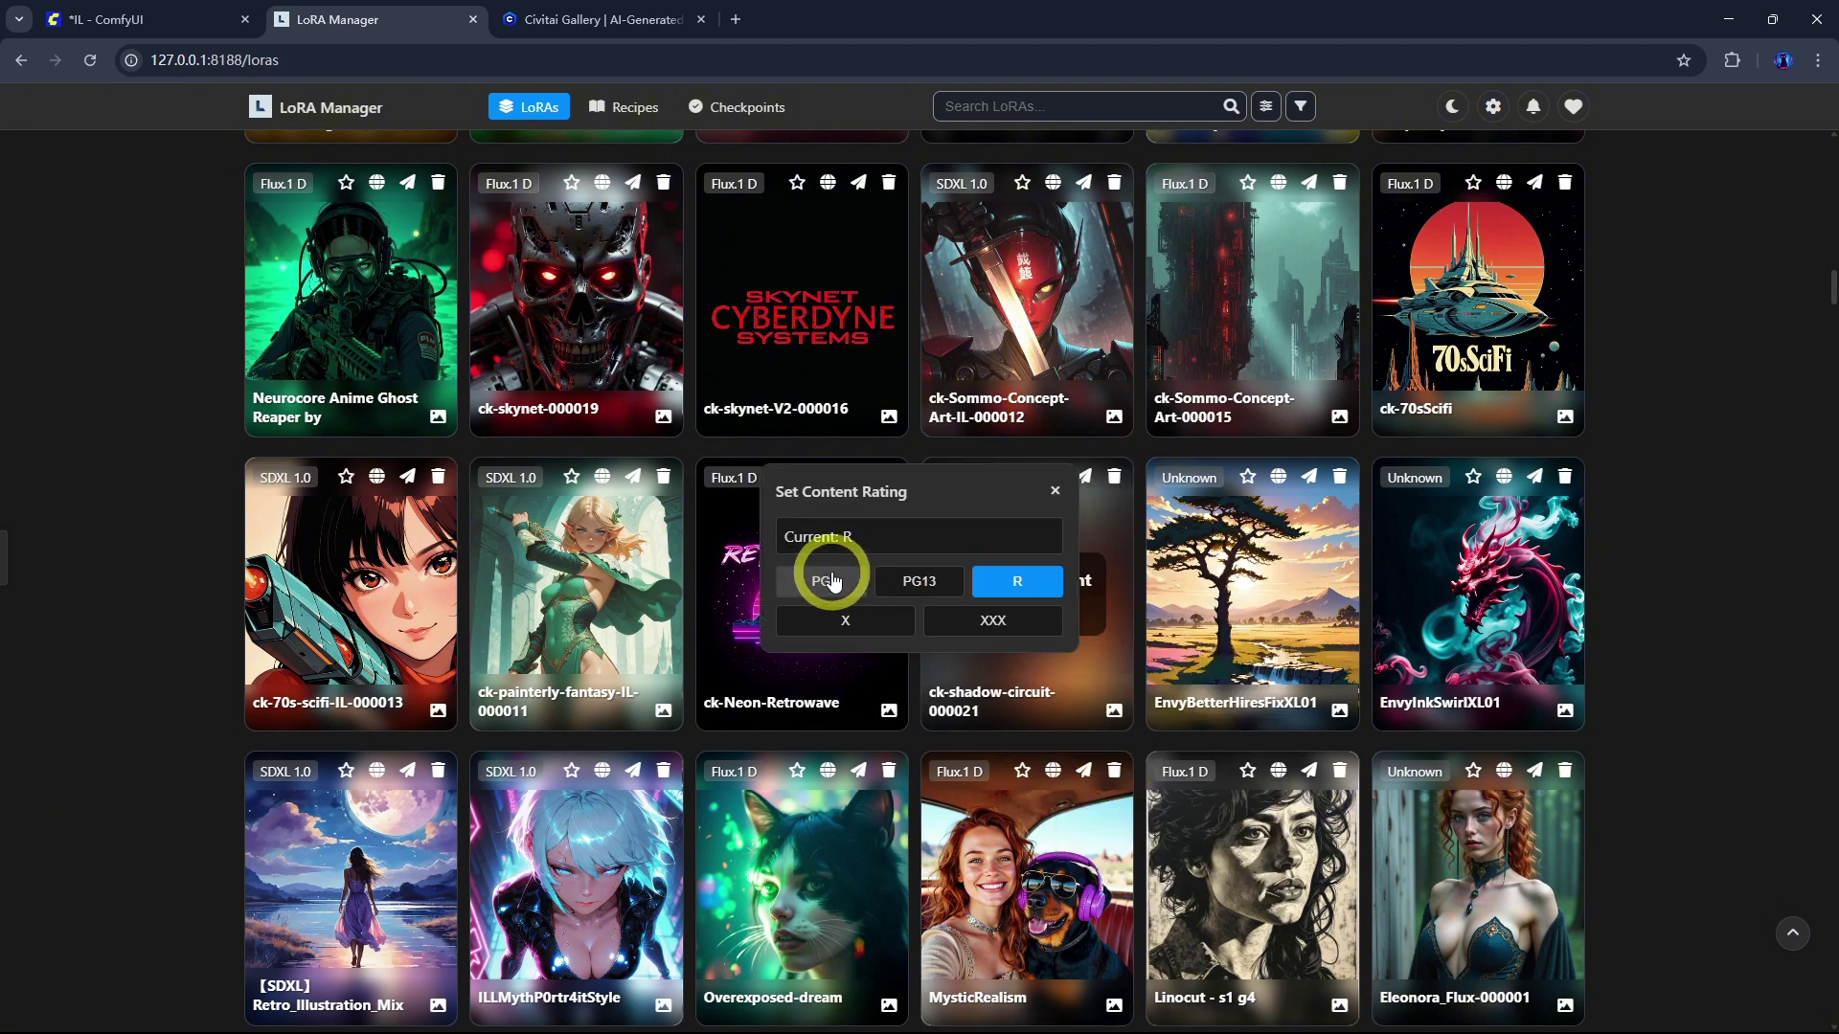
{"action": "left_click", "coordinate": [914, 579]}
{"action": "left_click", "coordinate": [1792, 932]}
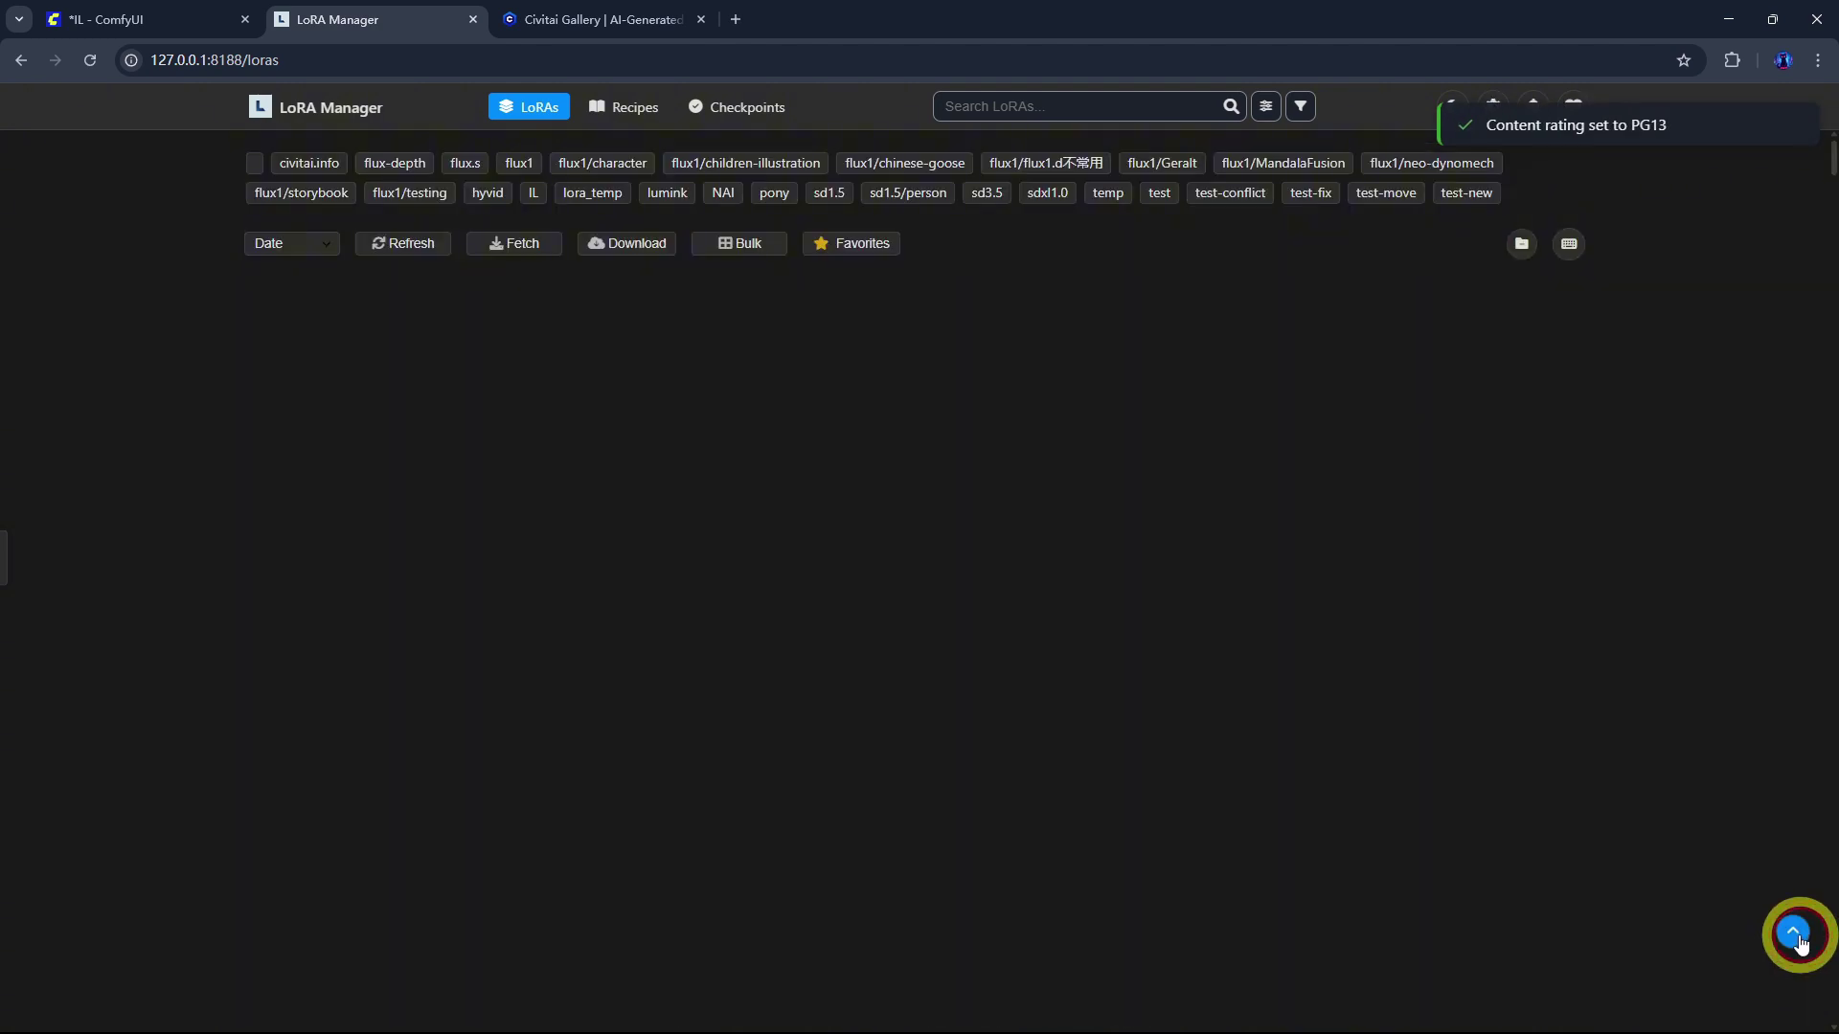
{"action": "left_click", "coordinate": [634, 113]}
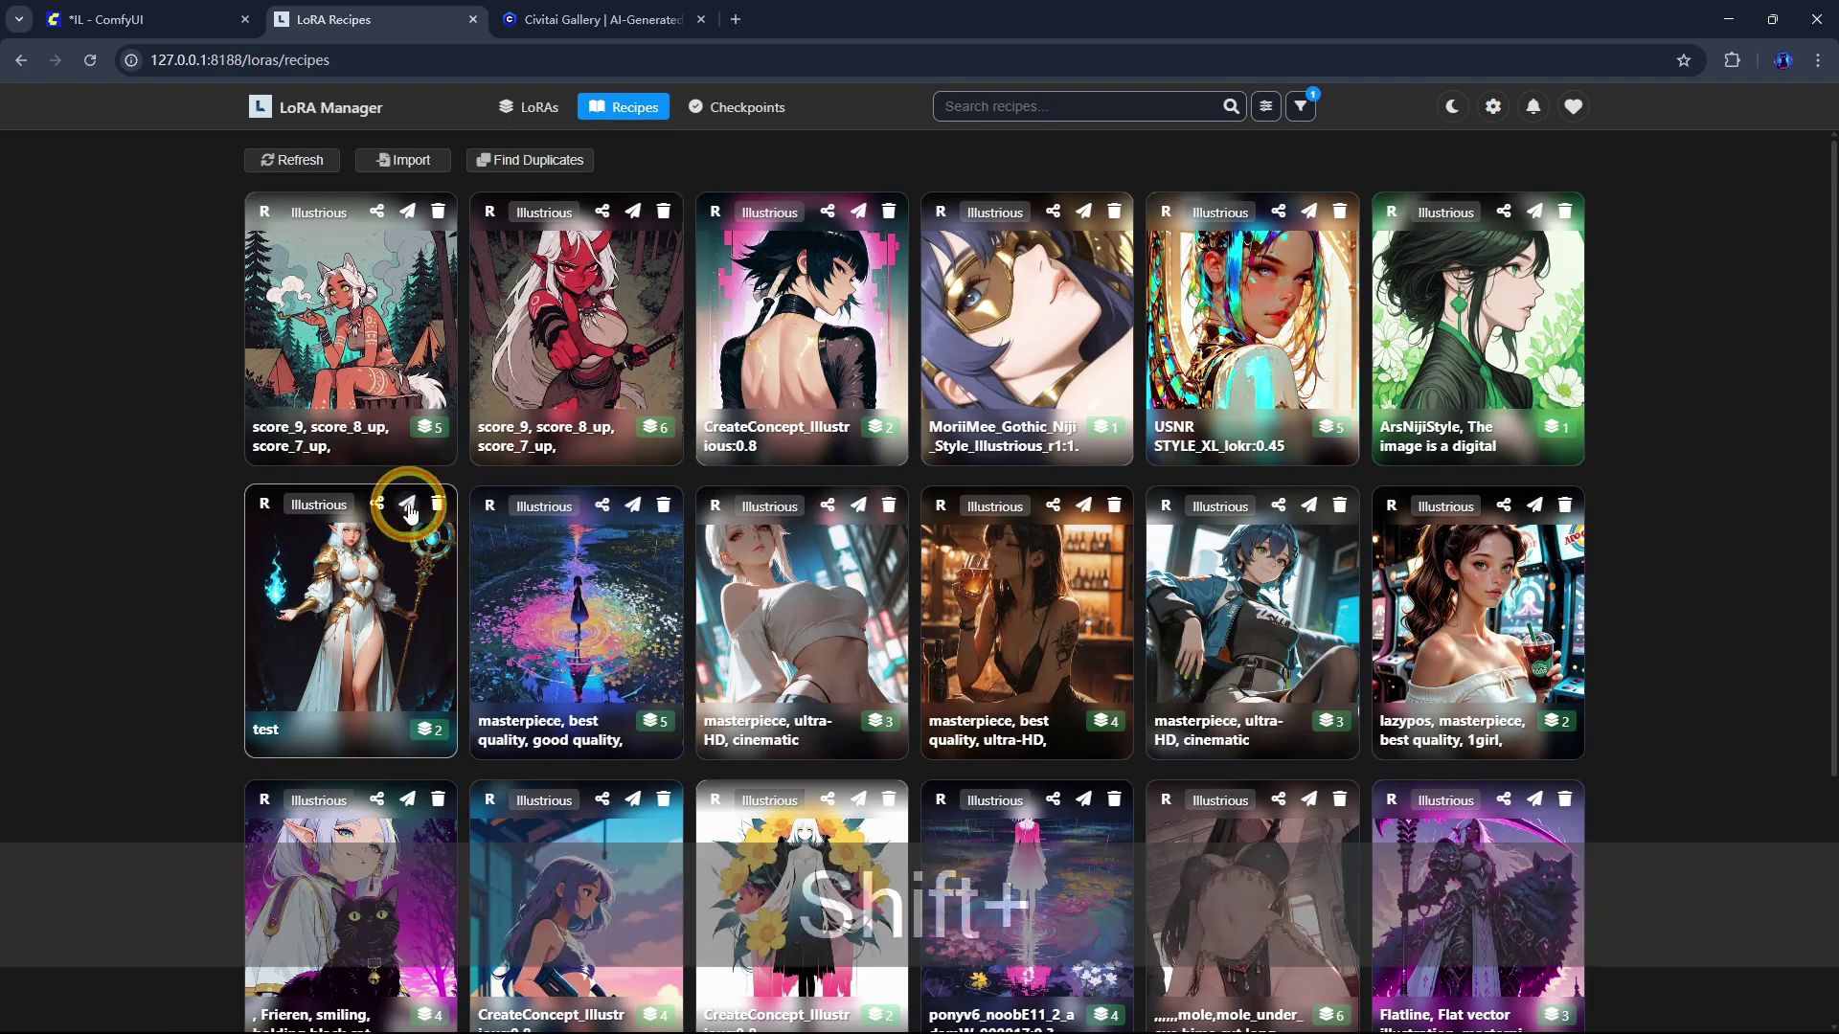
Step: Send the test recipe to the ComfyUI workflow and queue a generation
{"action": "left_click", "coordinate": [407, 505], "text": "shift"}
{"action": "left_click", "coordinate": [144, 29]}
{"action": "left_click", "coordinate": [1749, 494]}
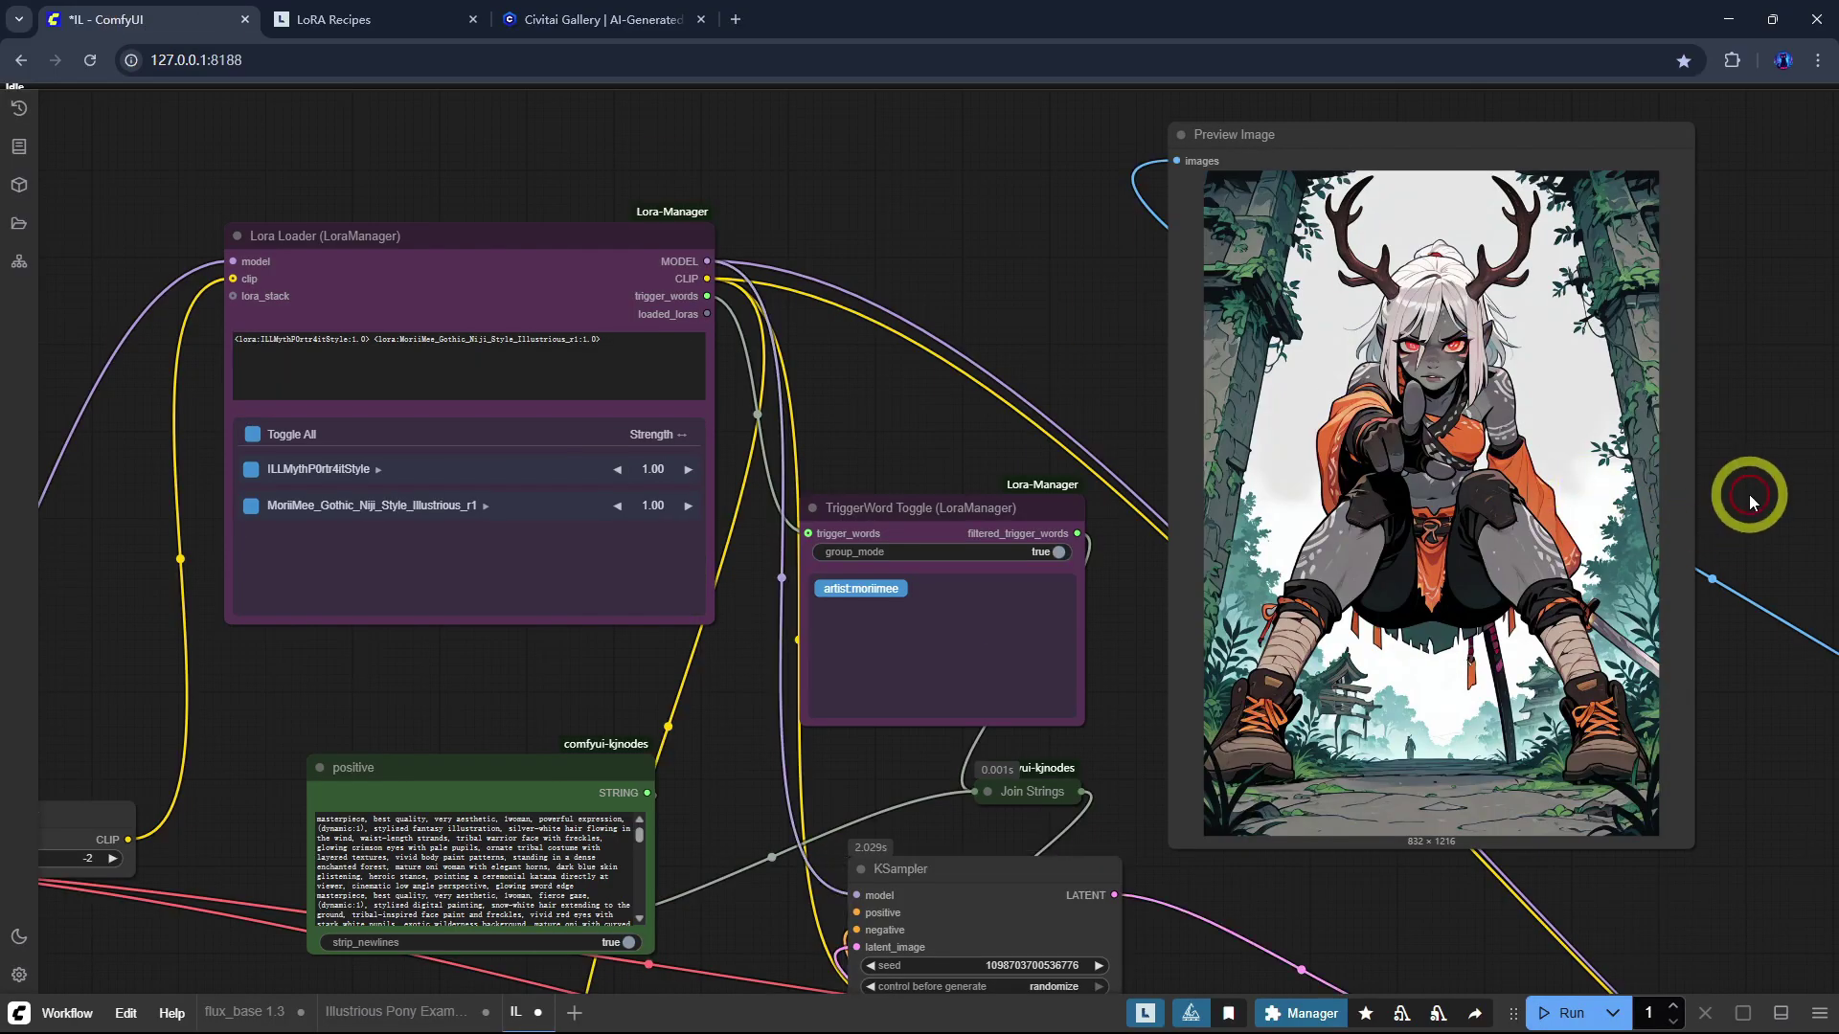
{"action": "key", "text": "ctrl+Return"}
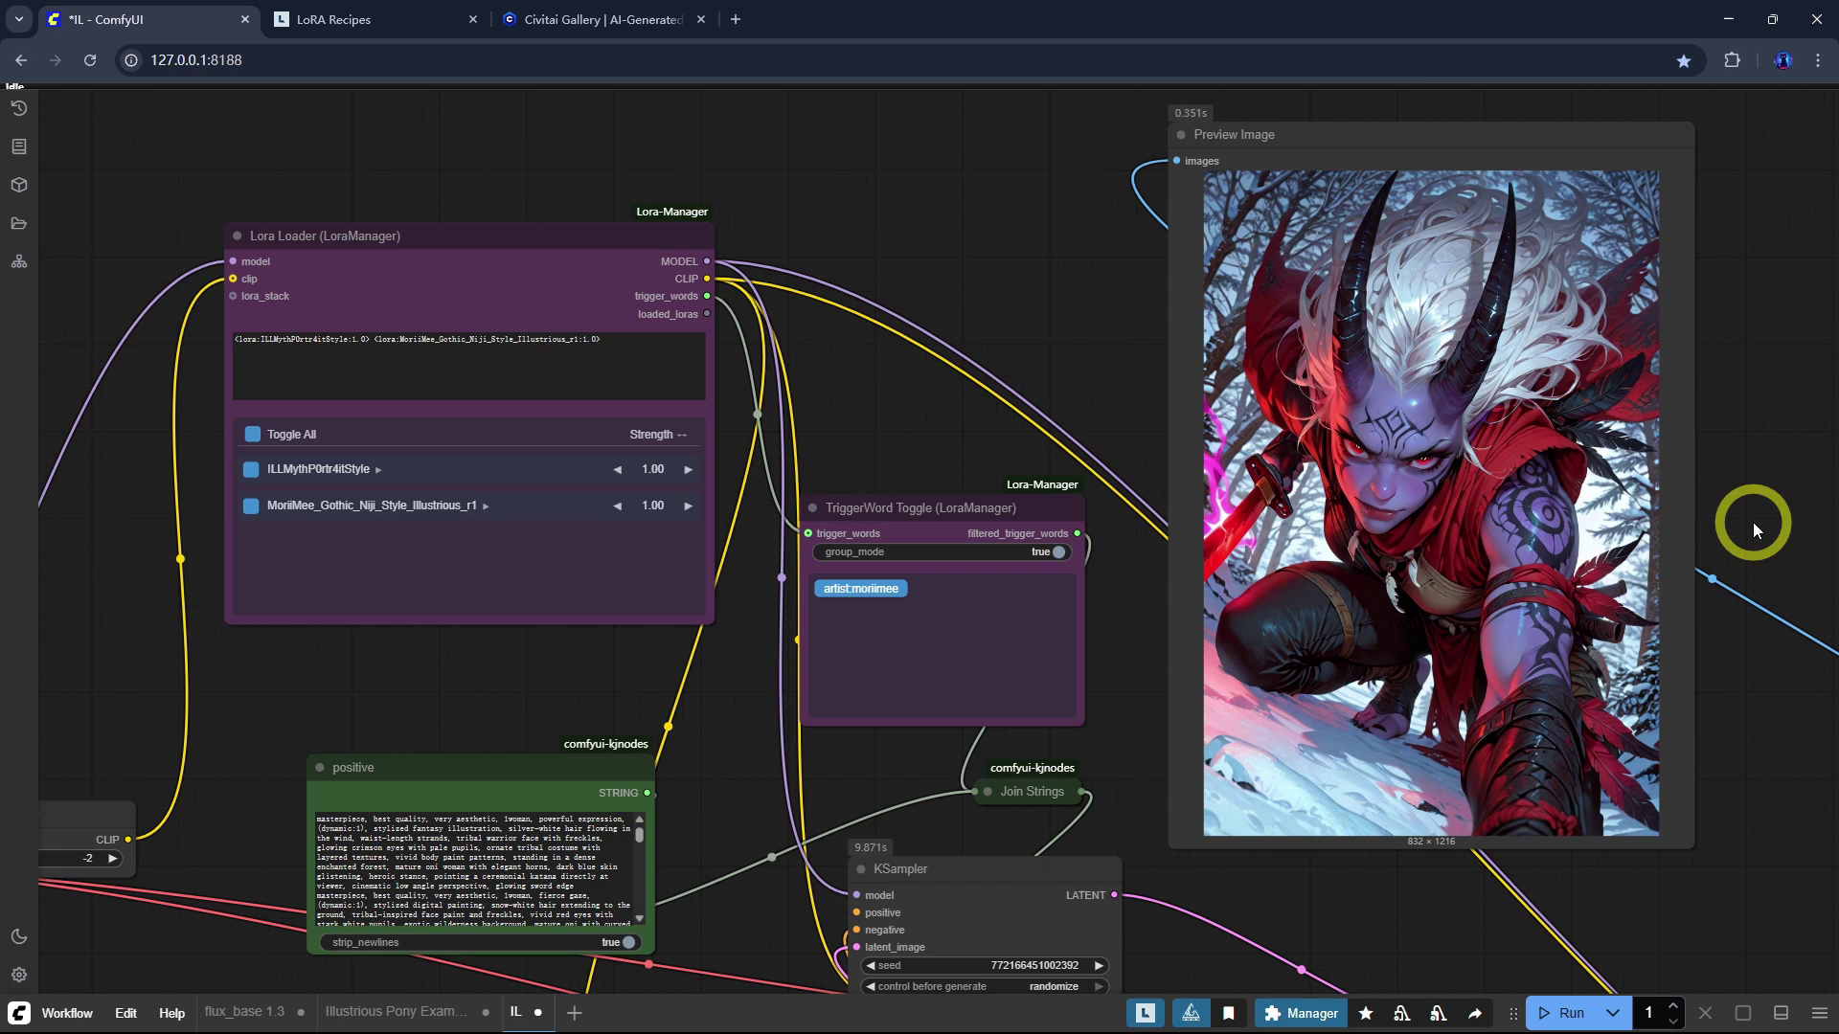
Step: Set ILLMythP0rtr4itStyle clip strength 0.70 and MoriiMee strength 0.87, regenerating each time
{"action": "left_click", "coordinate": [521, 476]}
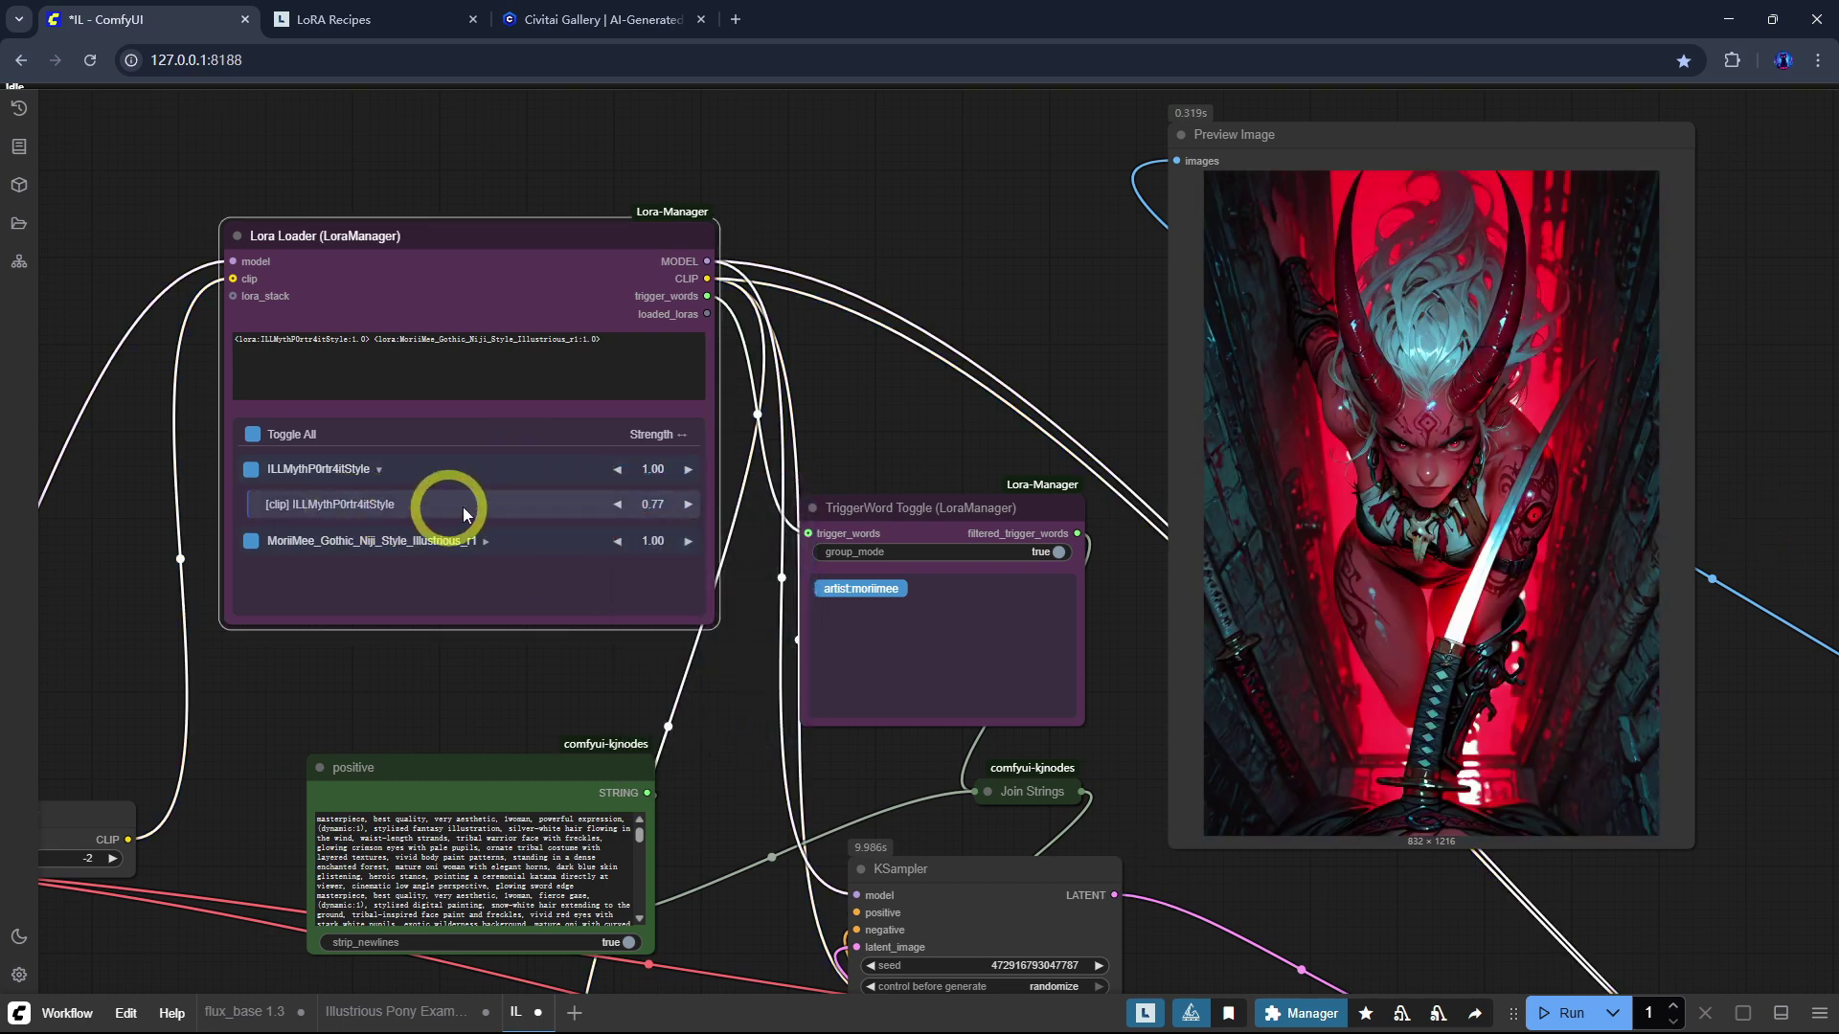
{"action": "key", "text": "ctrl+Return"}
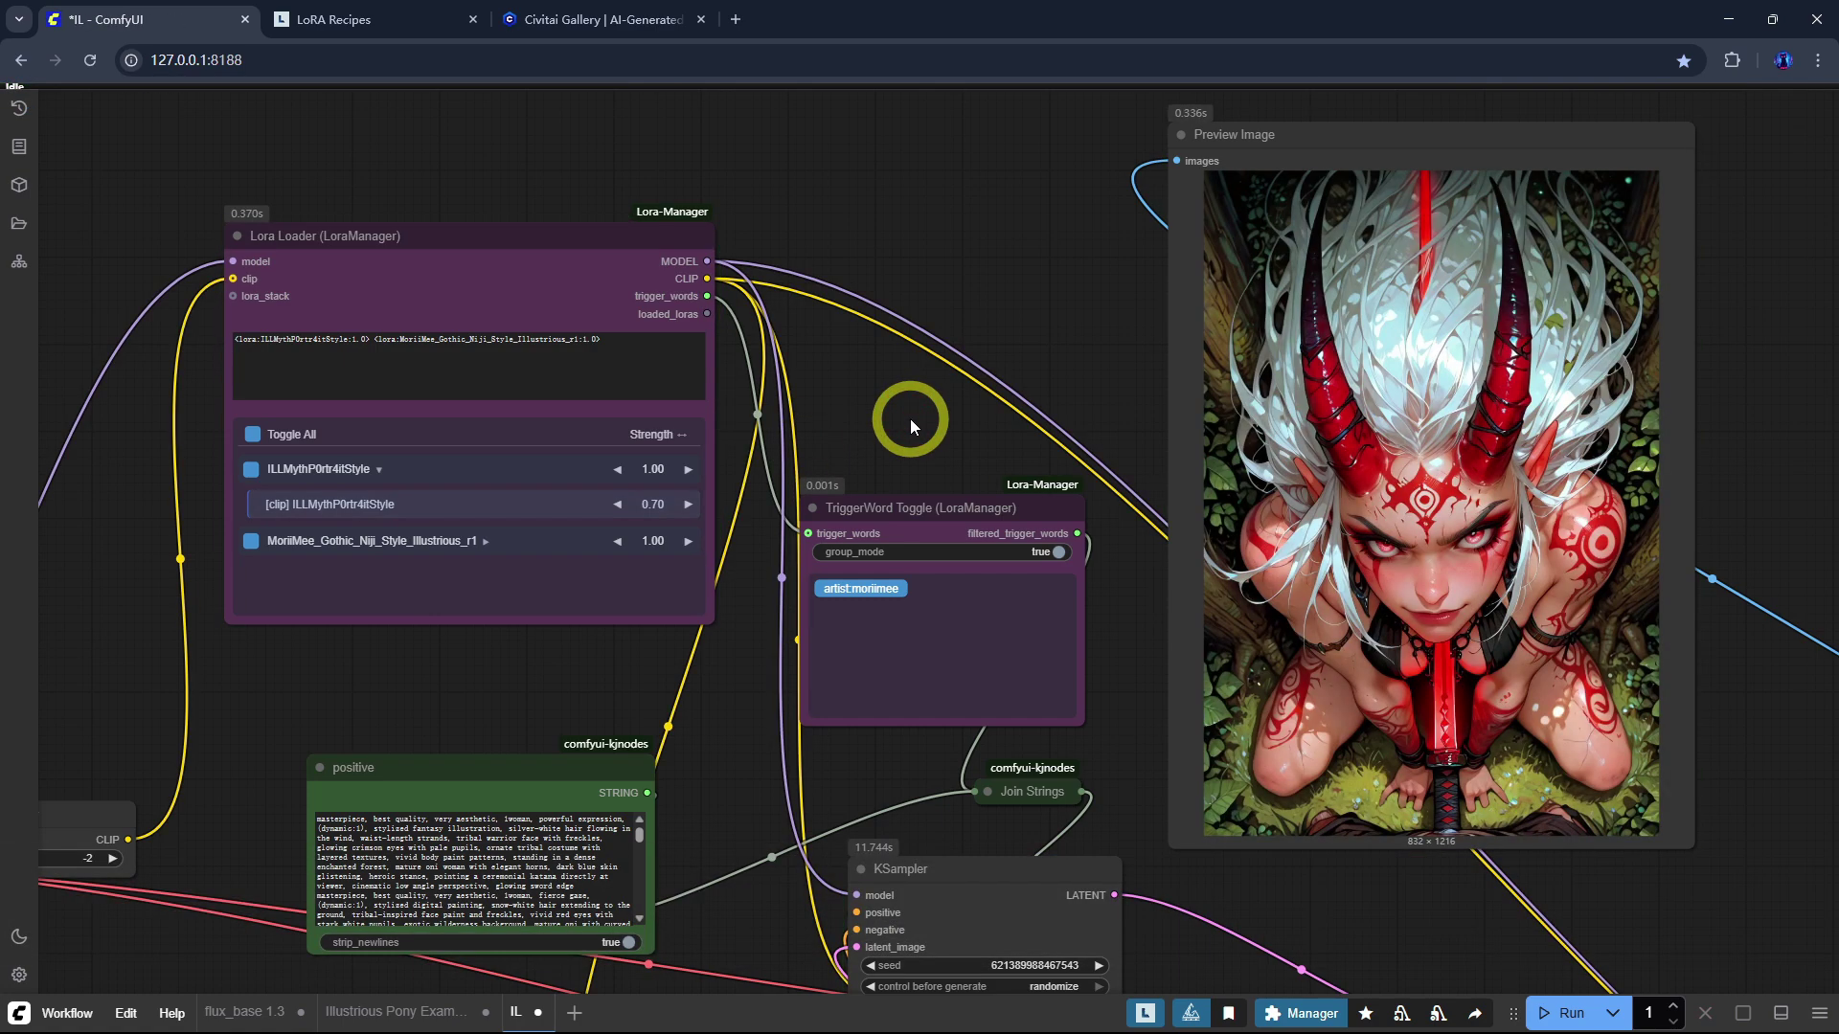
{"action": "left_click_drag", "start_coordinate": [529, 541], "coordinate": [418, 541]}
{"action": "key", "text": "ctrl+Return"}
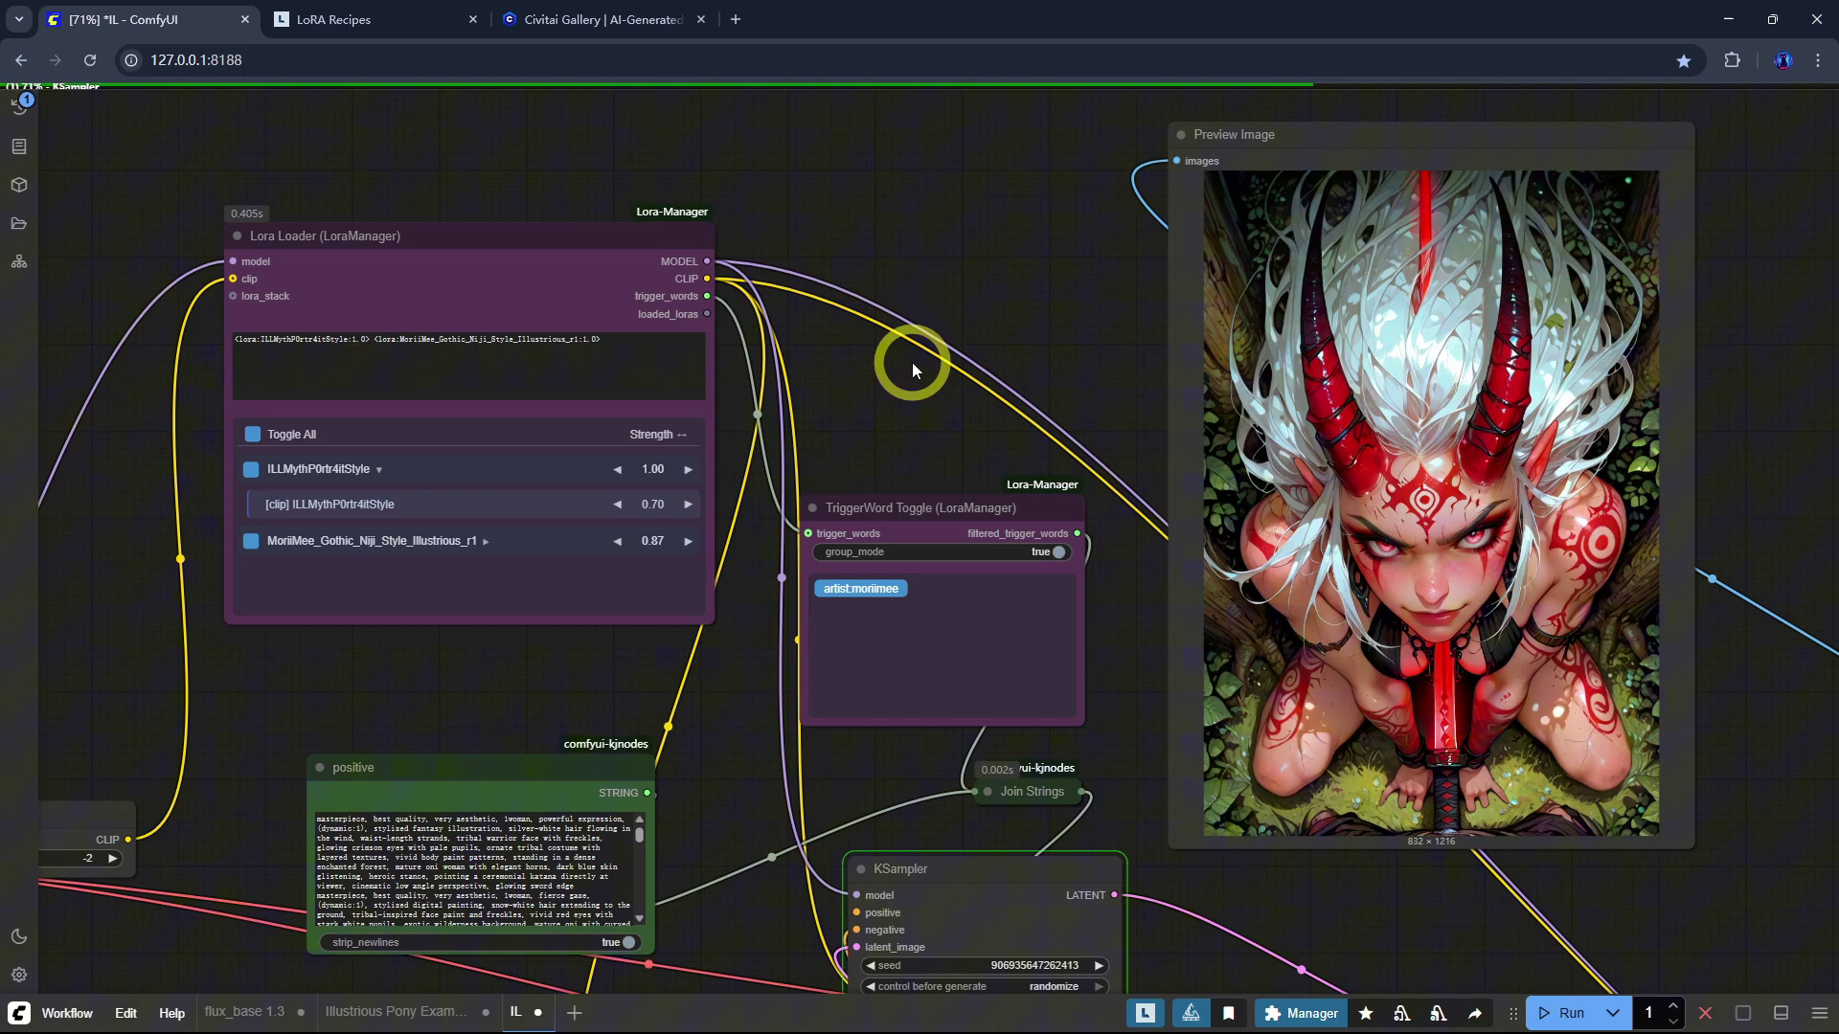